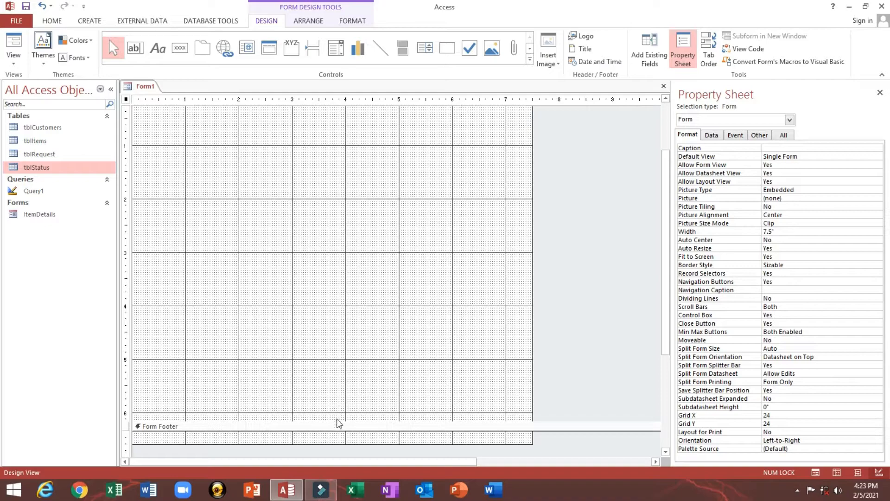
# - Shorten the Detail section and give the form header a dark blue (#2F3699) background
pyautogui.moveTo(334, 421); pyautogui.dragTo(334, 400)
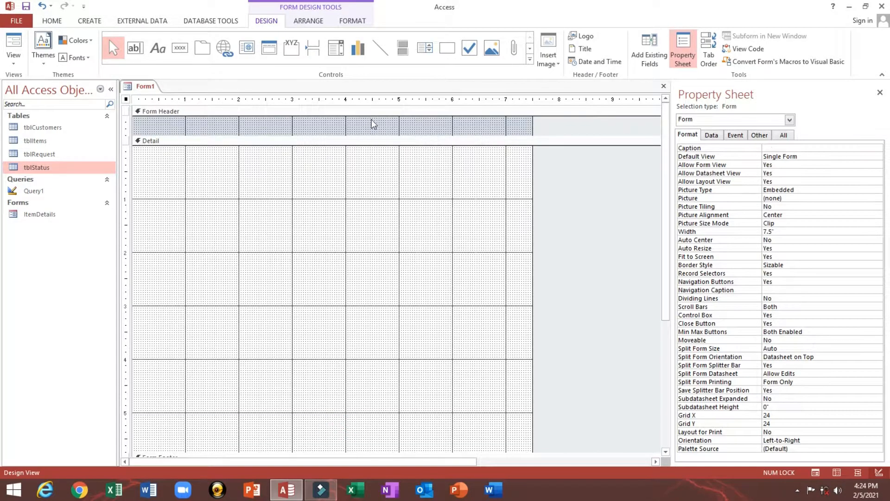
pyautogui.rightClick(372, 119)
pyautogui.moveTo(441, 168)
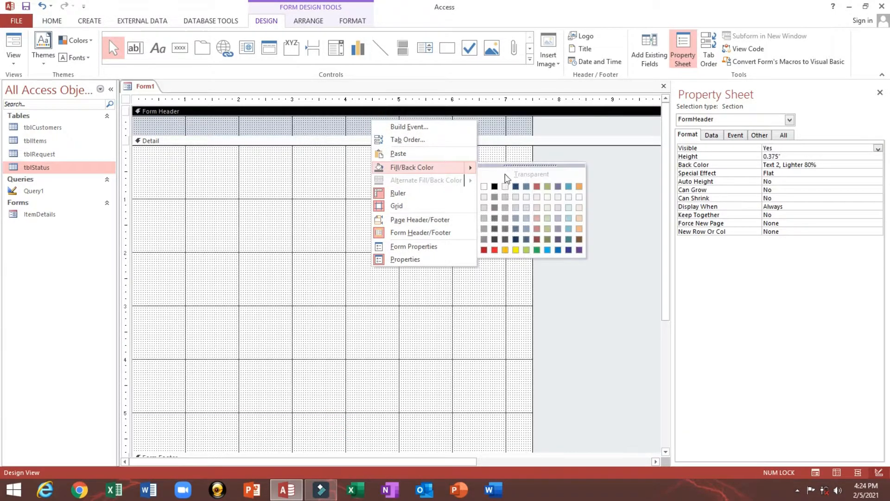
pyautogui.click(568, 250)
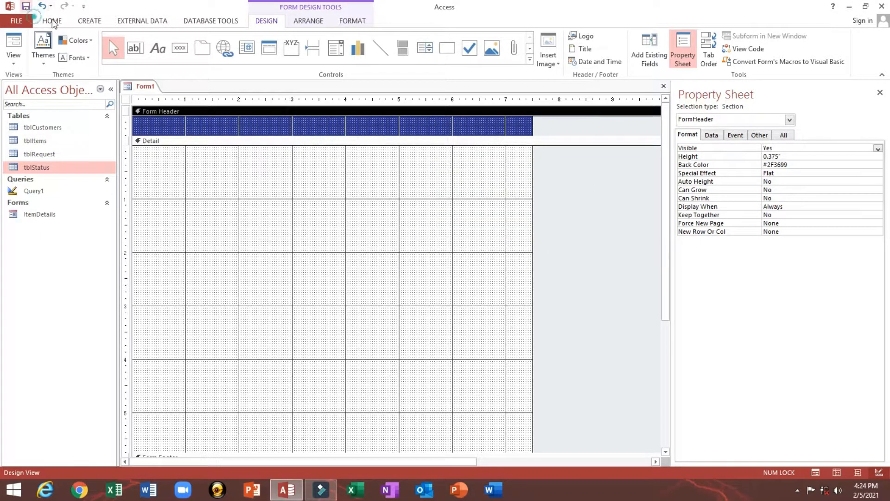
pyautogui.click(155, 55)
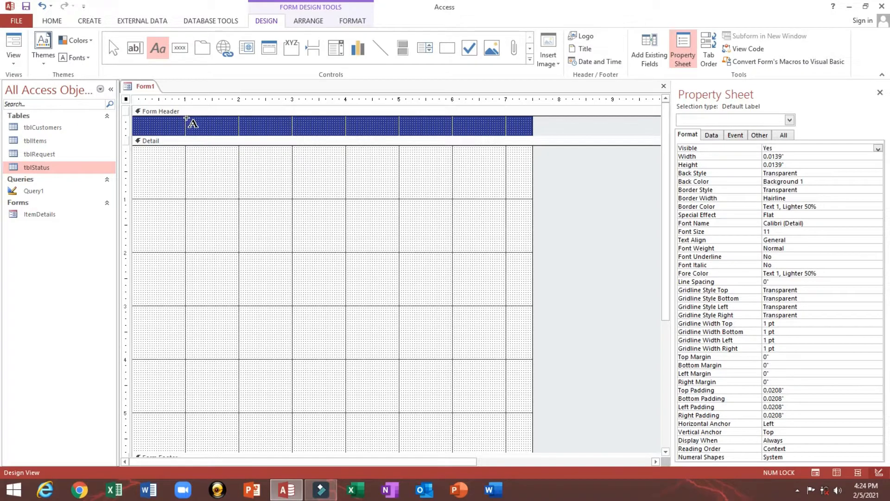
# - Add a 'Cleaning Request Form' title label in the form header
pyautogui.moveTo(187, 118); pyautogui.dragTo(392, 133)
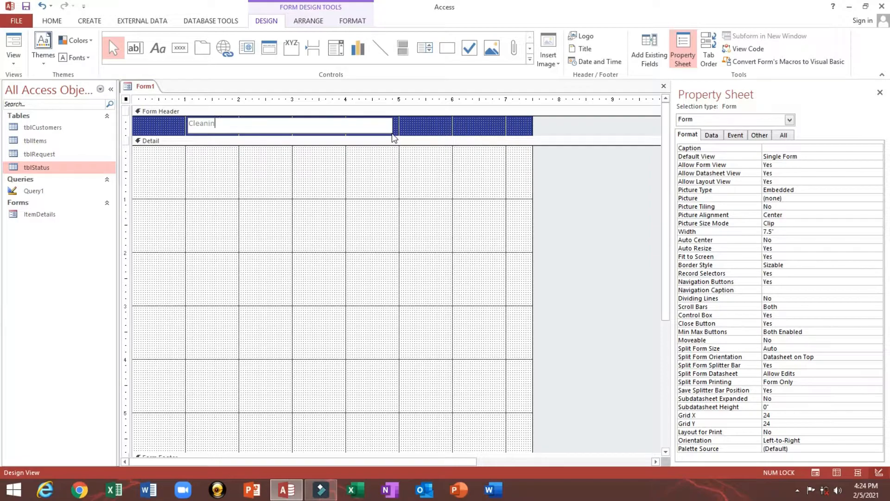
pyautogui.write('Cleaning Request Form')
pyautogui.click(433, 121)
pyautogui.click(344, 124)
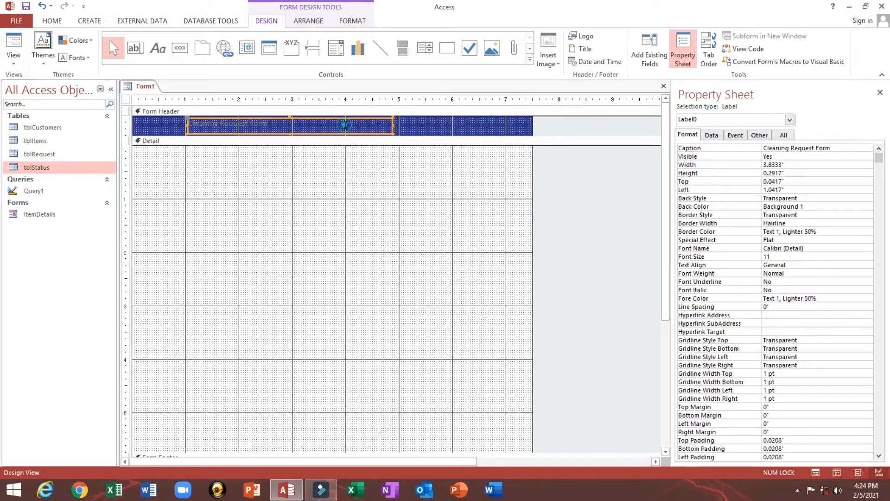
# - Format the title at size 20, centred and white, make the header taller, and start saving
pyautogui.click(52, 21)
pyautogui.click(538, 41)
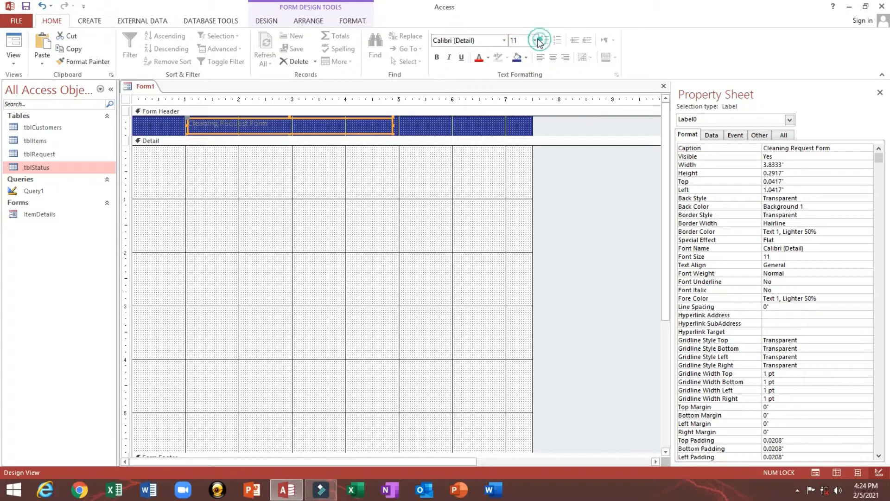
pyautogui.click(519, 135)
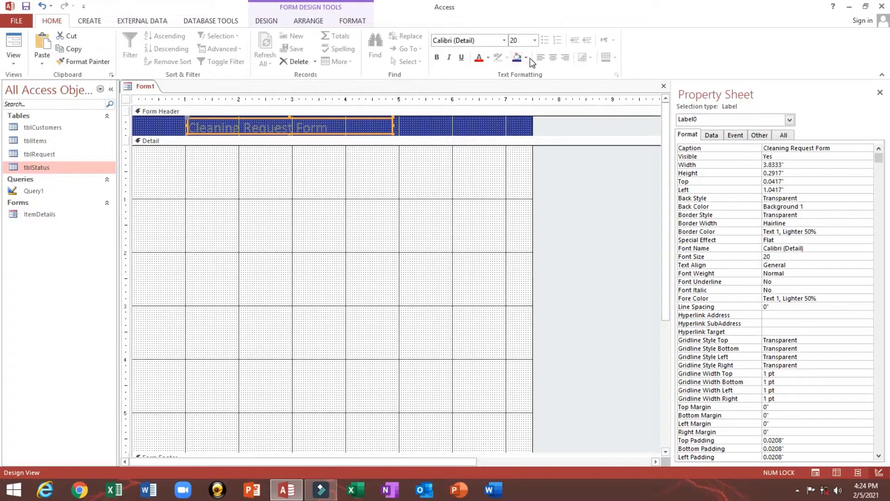
pyautogui.click(551, 58)
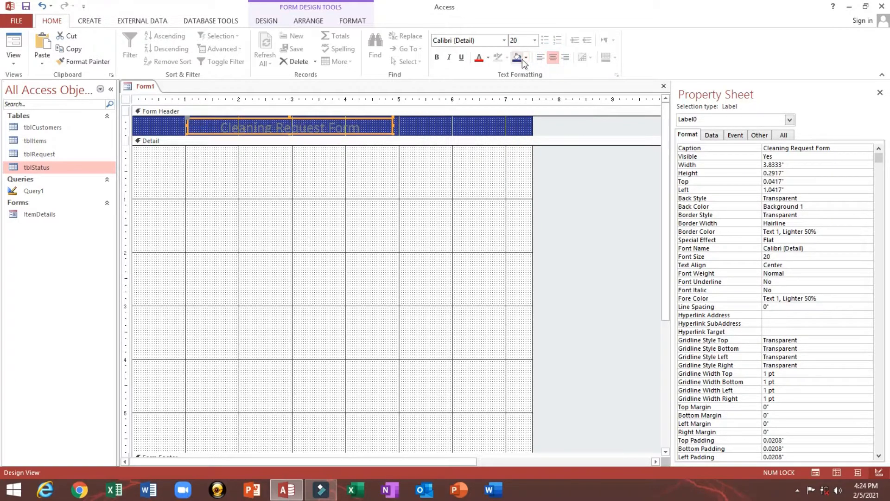
pyautogui.click(489, 58)
pyautogui.click(479, 96)
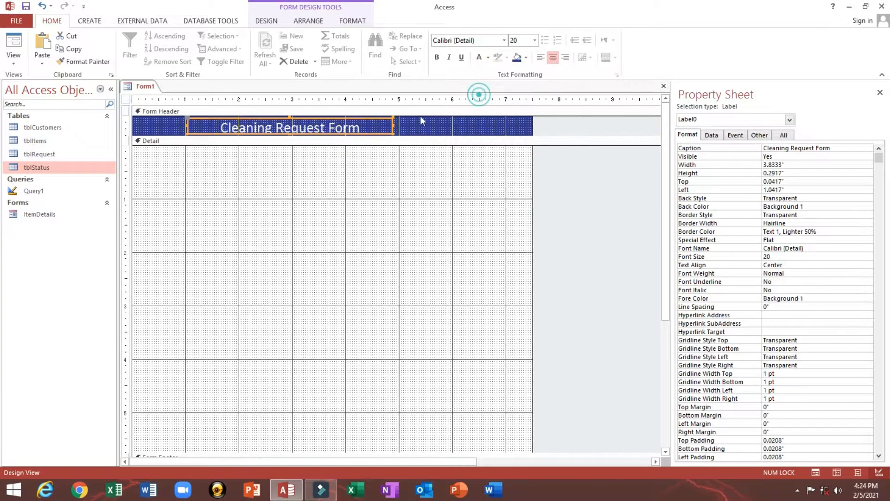
pyautogui.moveTo(409, 138); pyautogui.dragTo(408, 148)
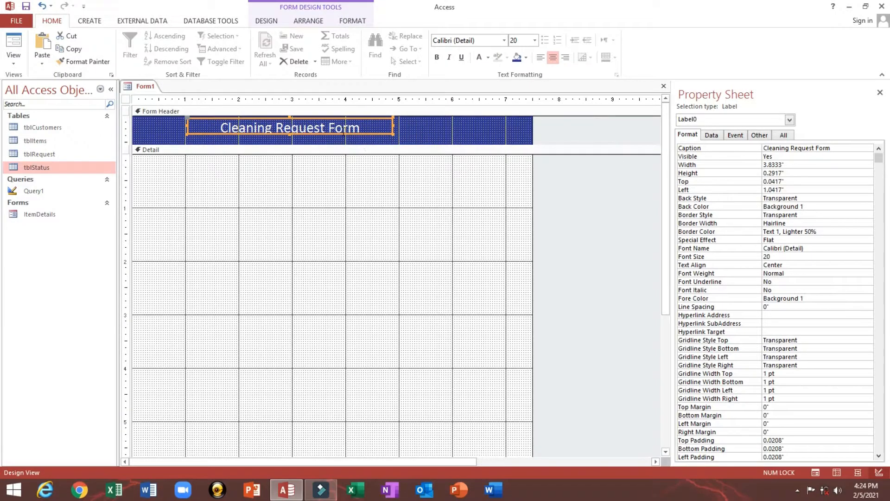
pyautogui.click(26, 6)
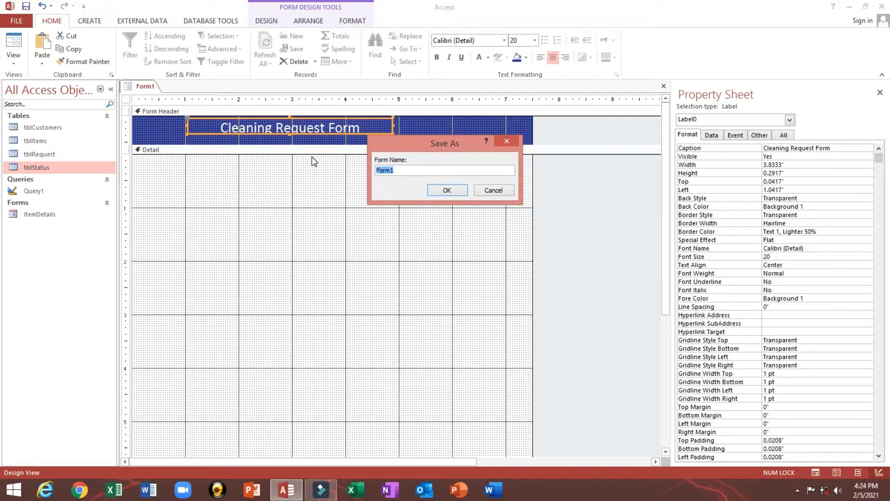
# - Save the form under the name 'Cleaning Request Transaction'
pyautogui.write('Tr')
pyautogui.press('BackSpace')
pyautogui.press('BackSpace')
pyautogui.press('BackSpace')
pyautogui.press('BackSpace')
pyautogui.press('BackSpace')
pyautogui.press('BackSpace')
pyautogui.press('BackSpace')
pyautogui.press('BackSpace')
pyautogui.press('BackSpace')
pyautogui.press('BackSpace')
pyautogui.press('BackSpace')
pyautogui.press('BackSpace')
pyautogui.tripleClick(461, 169)
pyautogui.hotkey('ctrl', 'c')
pyautogui.click(437, 191)
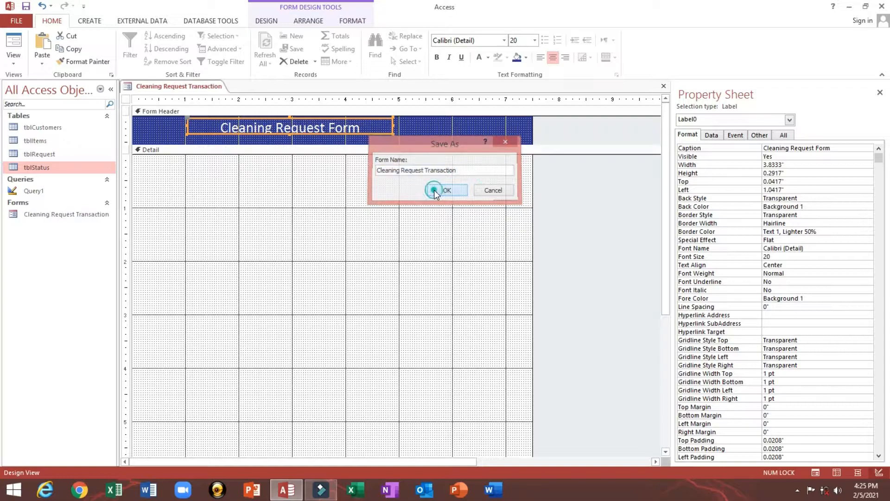
pyautogui.click(126, 99)
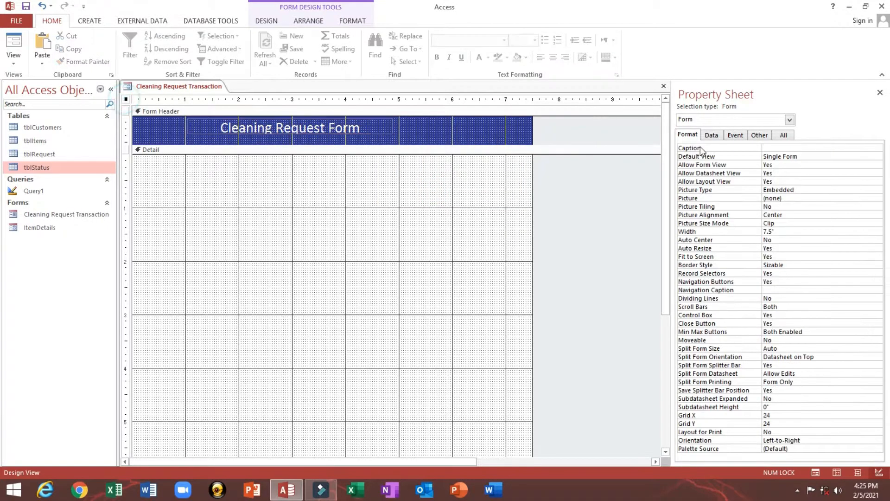
# - Caption the form 'Cleaning Request Transaction Details' and preview it in Form View
pyautogui.click(769, 148)
pyautogui.hotkey('ctrl', 'v')
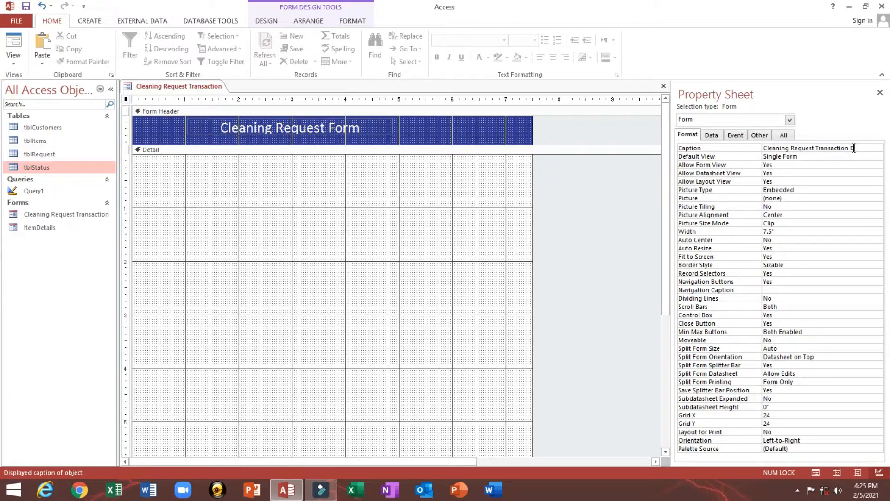
pyautogui.press('Return')
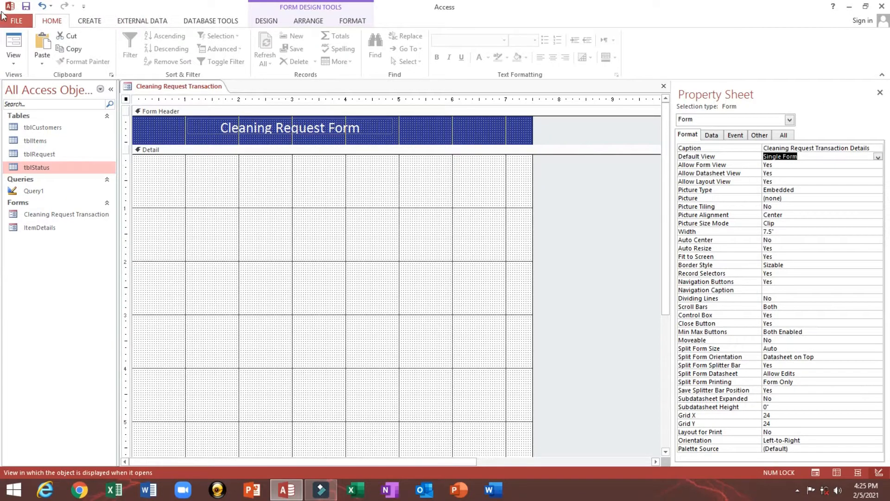
pyautogui.click(19, 23)
pyautogui.click(14, 44)
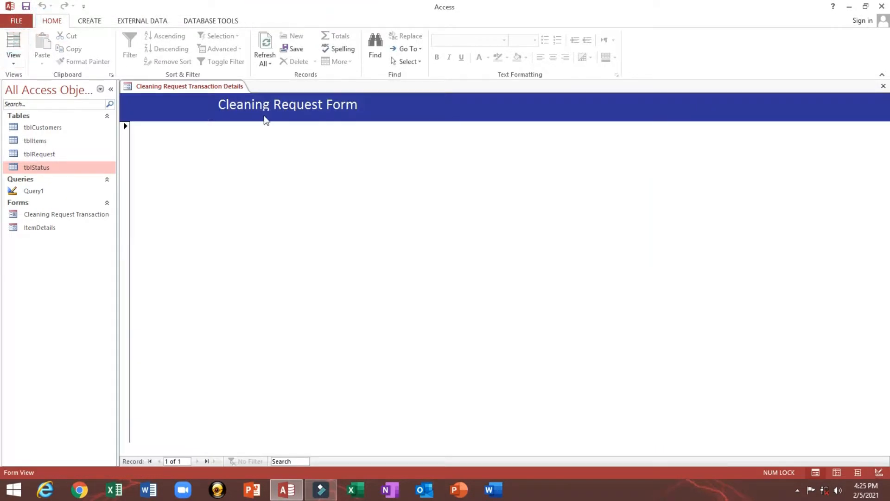
pyautogui.click(113, 89)
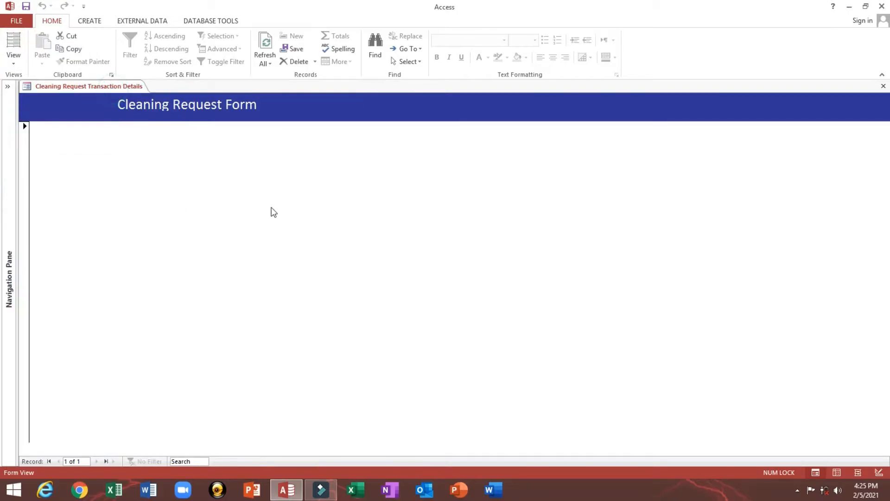
pyautogui.rightClick(259, 179)
pyautogui.click(291, 213)
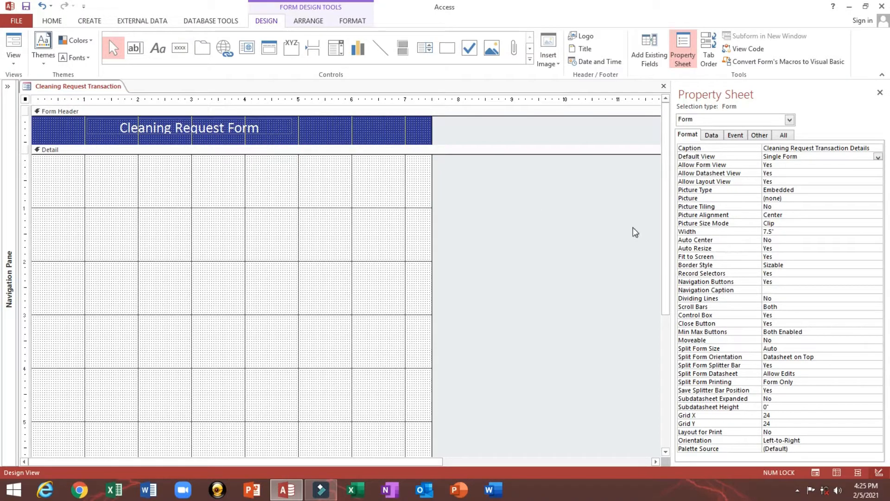
# - Set Dividing Lines to Yes in the form properties and preview again
pyautogui.click(717, 275)
pyautogui.click(714, 265)
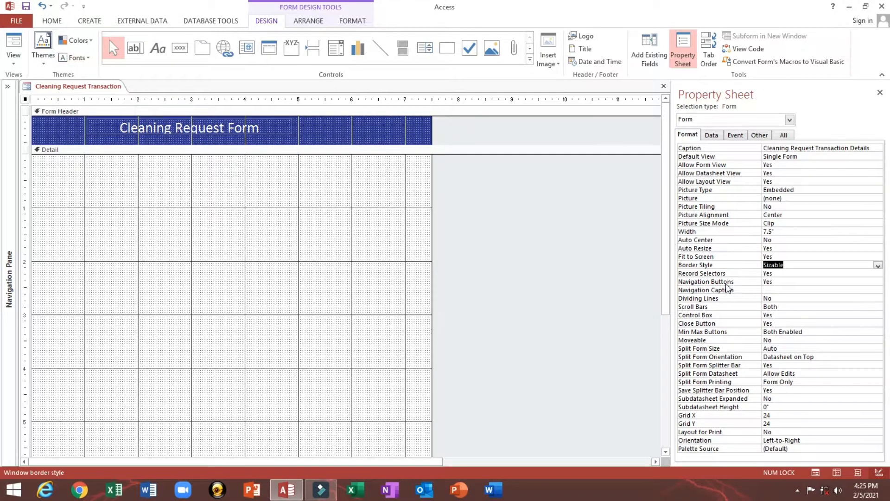
pyautogui.doubleClick(787, 297)
pyautogui.click(14, 46)
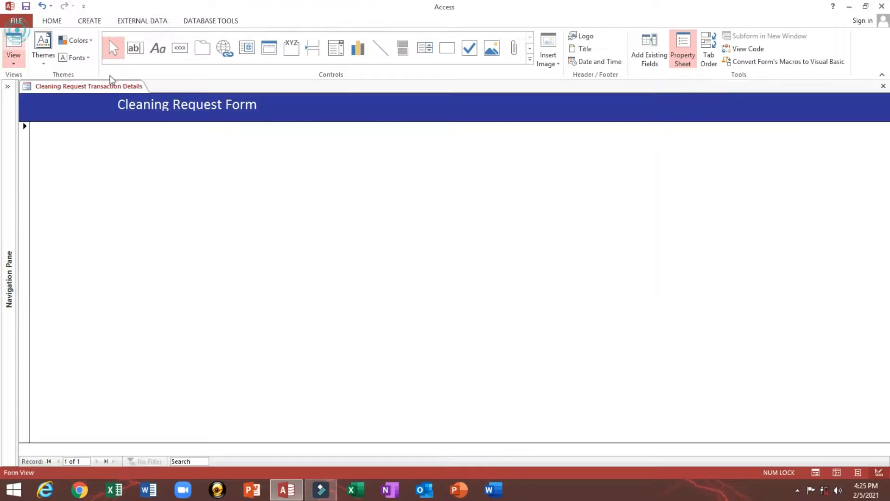
# - Make the form open as a centred pop-up window (Pop Up and Auto Center Yes), then save
pyautogui.rightClick(363, 179)
pyautogui.click(388, 209)
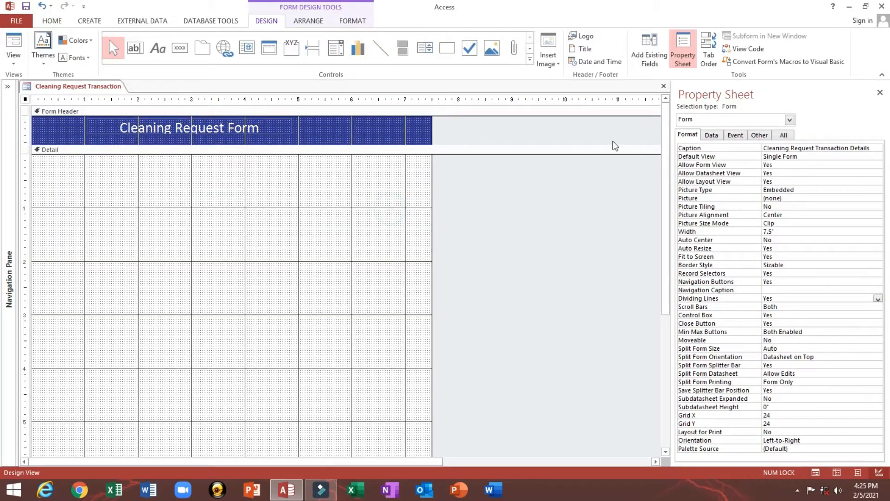
pyautogui.click(760, 135)
pyautogui.click(794, 147)
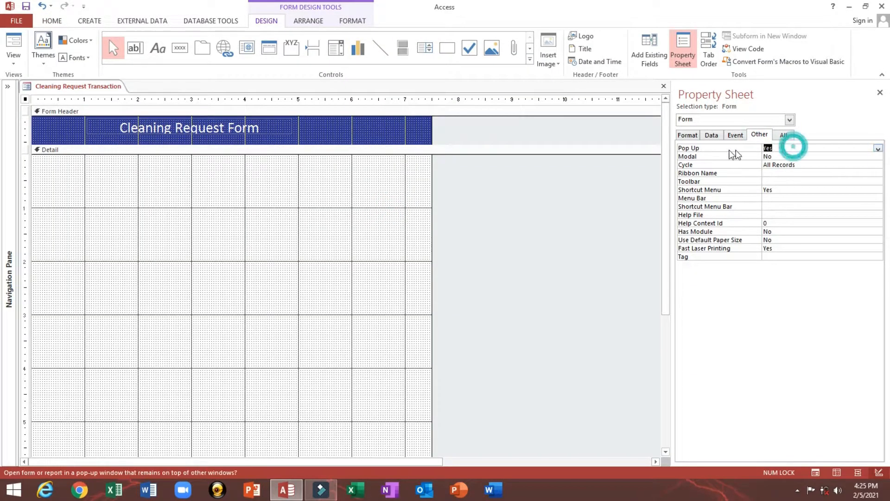
pyautogui.click(688, 135)
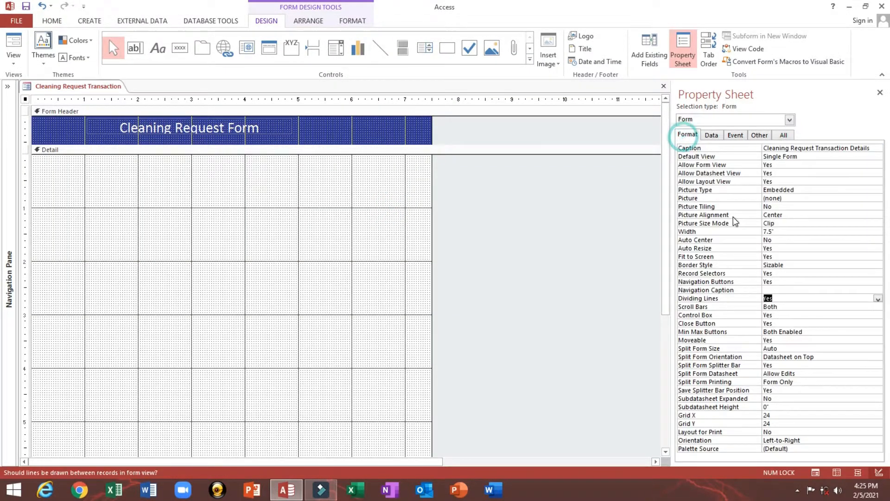
pyautogui.click(693, 240)
pyautogui.doubleClick(788, 240)
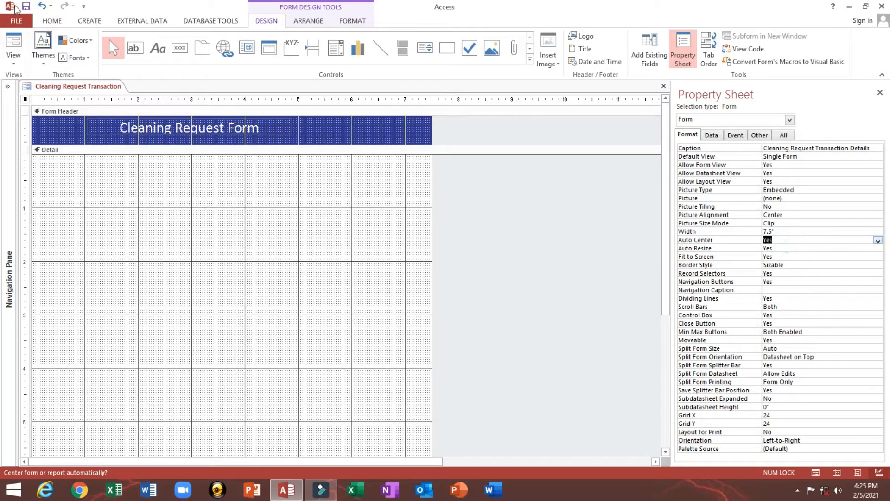
pyautogui.click(26, 6)
pyautogui.click(19, 41)
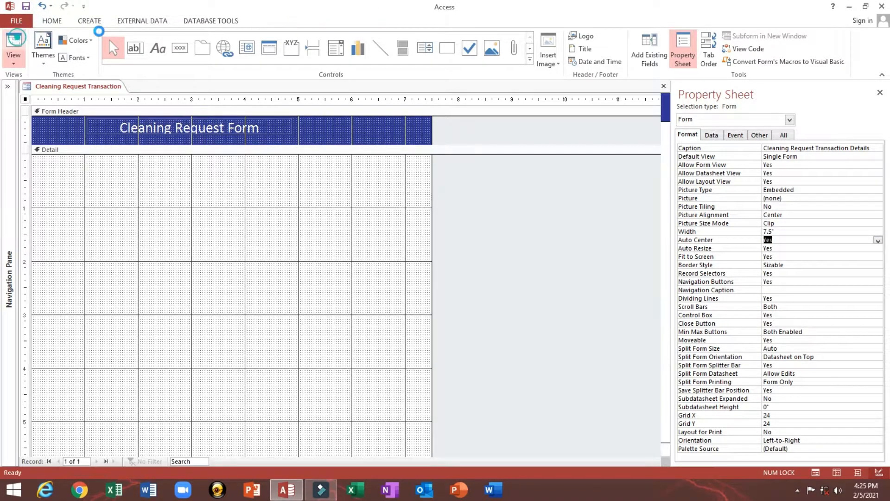
pyautogui.moveTo(193, 103); pyautogui.dragTo(272, 77)
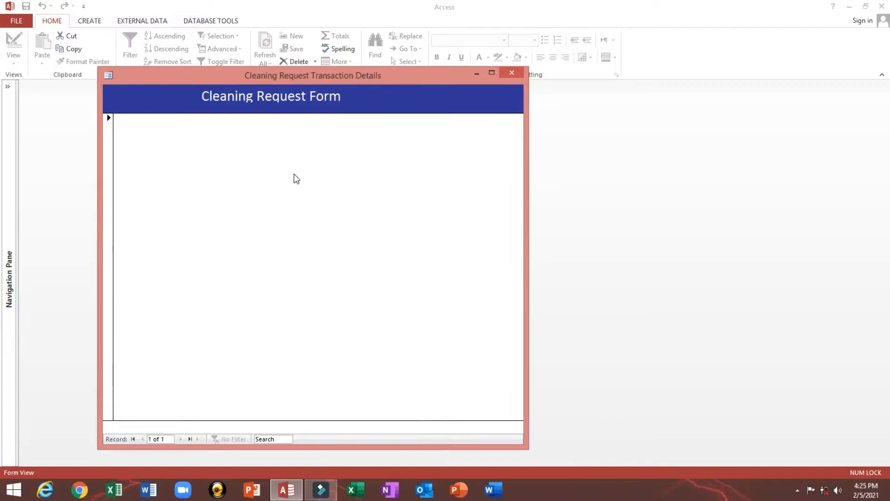
# - Turn off record selectors and navigation buttons, preview, then return to Design View
pyautogui.click(107, 138)
pyautogui.rightClick(272, 175)
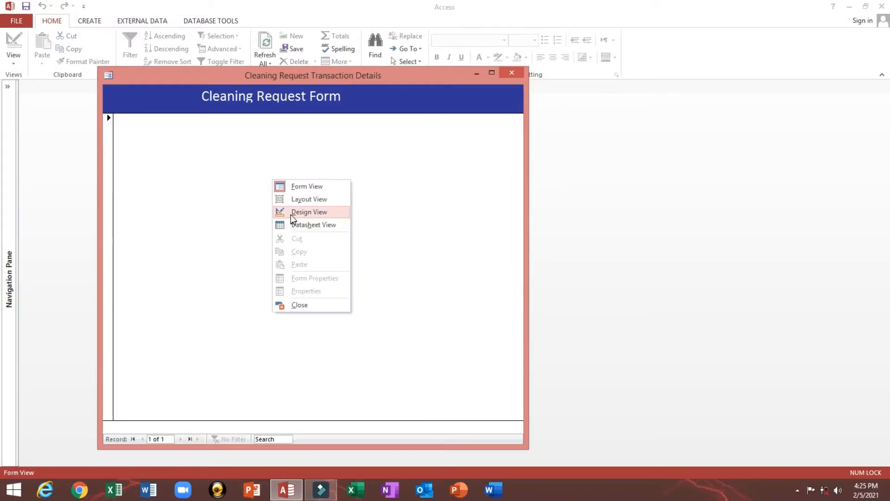
pyautogui.click(289, 211)
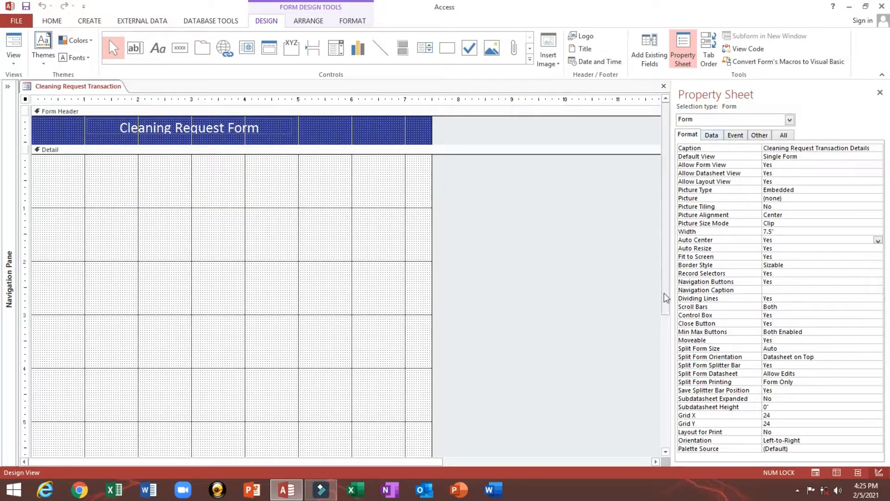
pyautogui.doubleClick(784, 274)
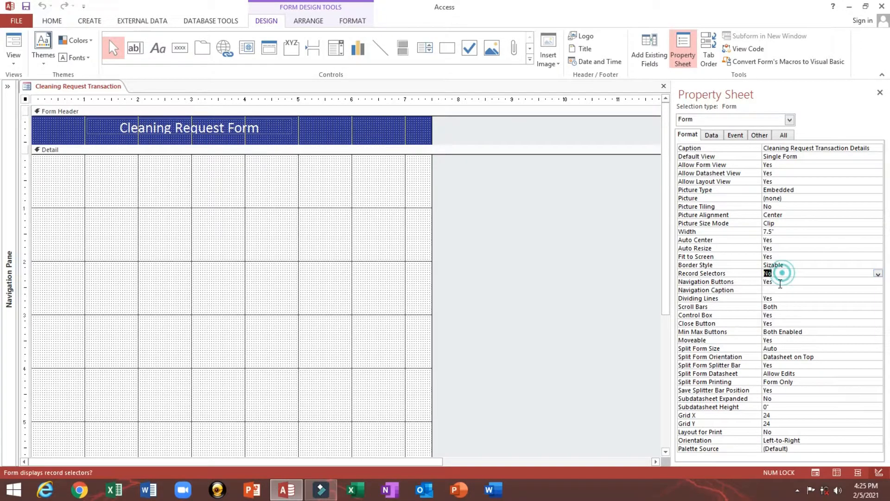
pyautogui.doubleClick(783, 281)
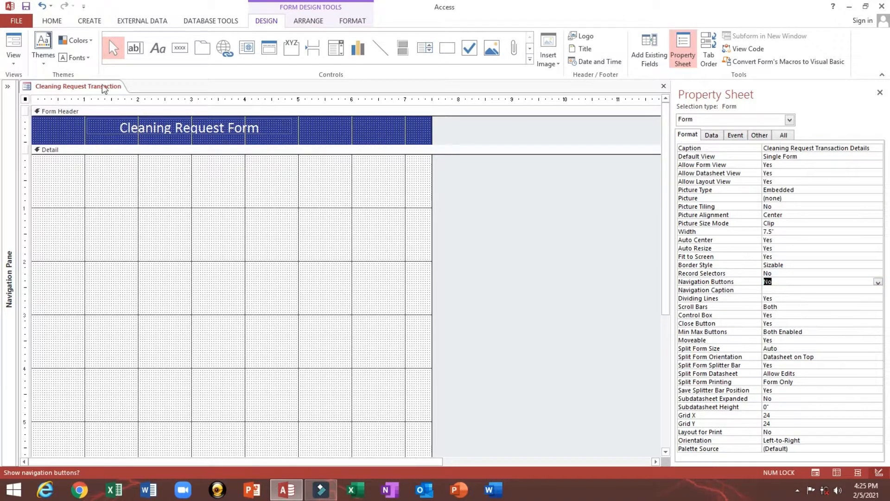
pyautogui.click(14, 44)
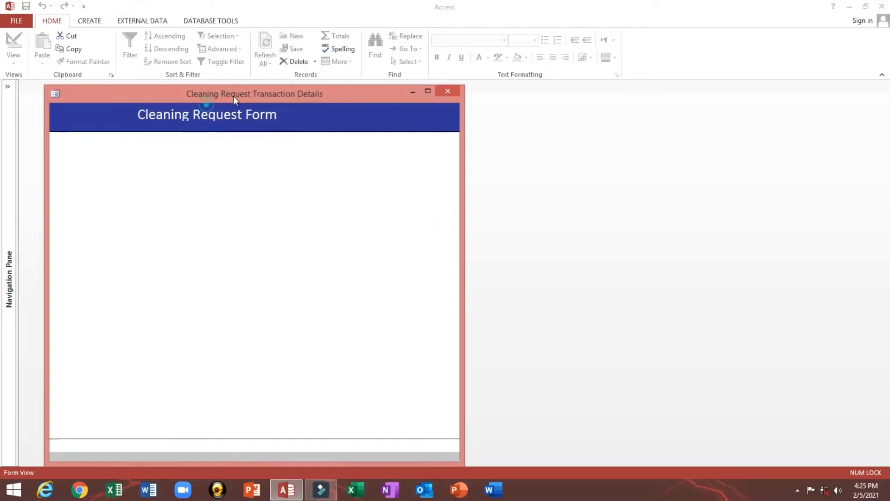
pyautogui.moveTo(233, 96); pyautogui.dragTo(267, 96)
pyautogui.rightClick(282, 152)
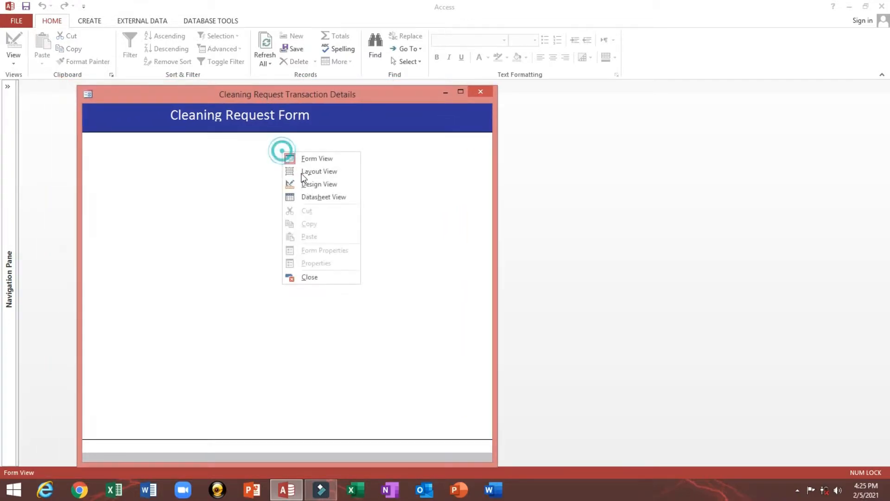
pyautogui.click(314, 184)
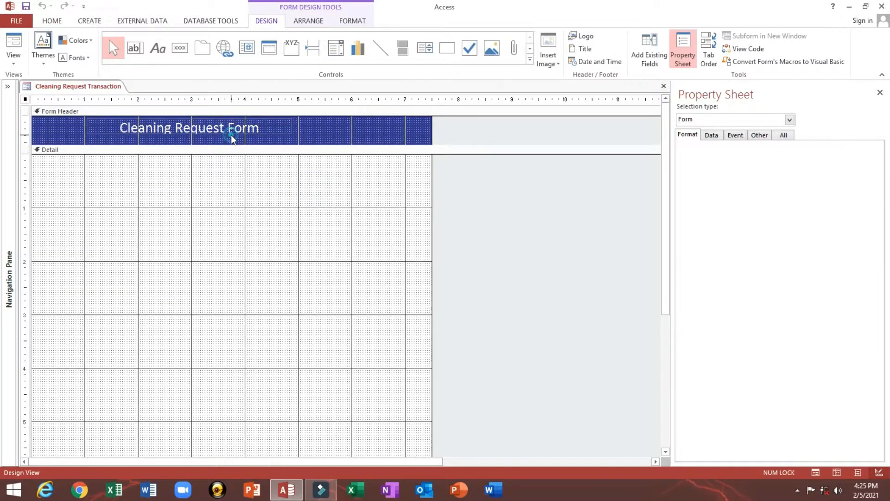
# - Size the title label to fit its text and stretch it slightly wider
pyautogui.click(231, 135)
pyautogui.click(231, 132)
pyautogui.rightClick(231, 133)
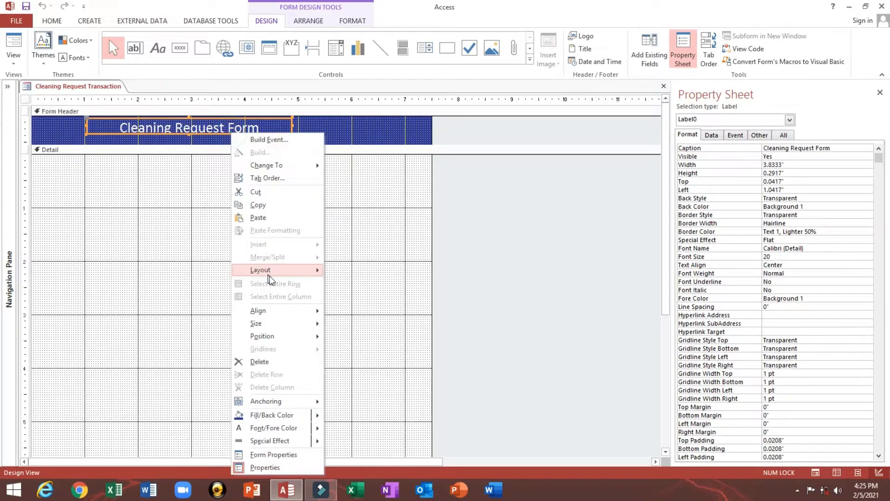
pyautogui.click(279, 323)
pyautogui.click(345, 324)
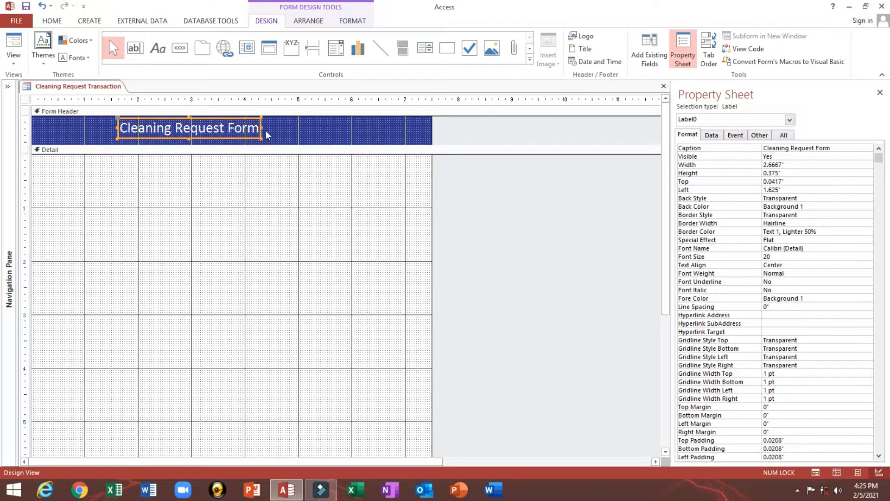
pyautogui.moveTo(262, 130); pyautogui.dragTo(272, 130)
# - Give the form header a light blue (#77C0D4) background and nudge the title into place
pyautogui.rightClick(322, 123)
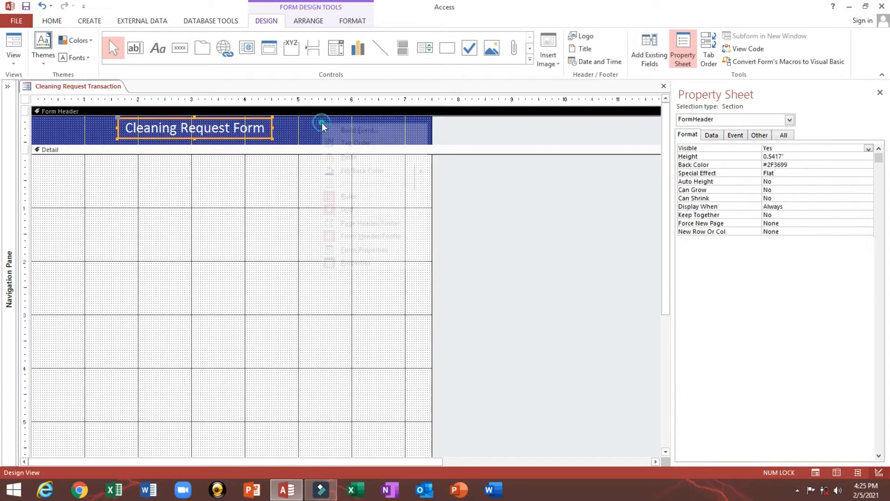
pyautogui.click(287, 124)
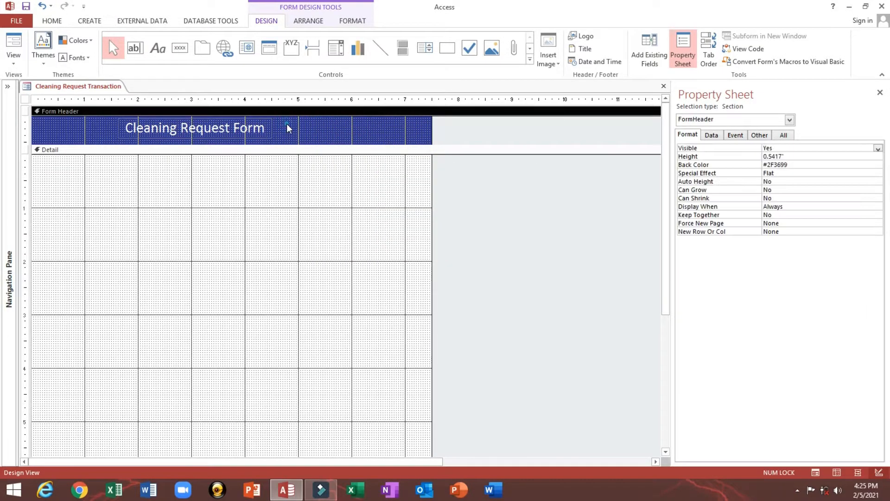
pyautogui.rightClick(287, 125)
pyautogui.moveTo(371, 171)
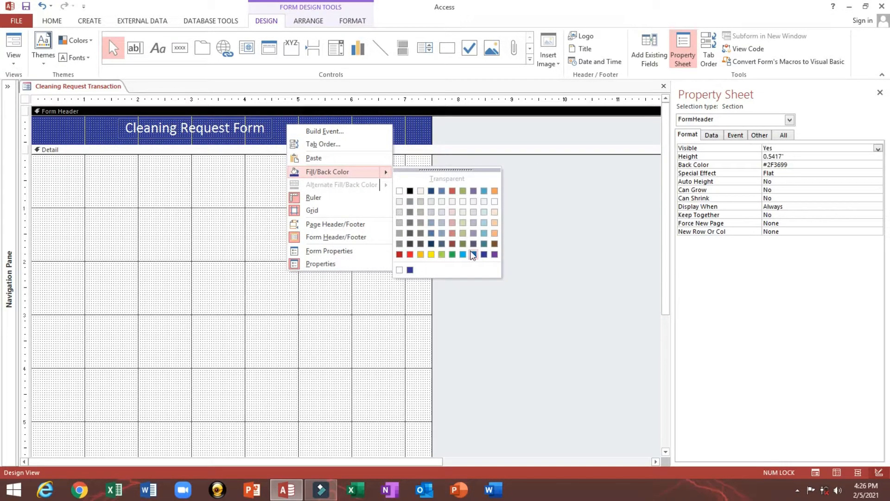
pyautogui.click(484, 234)
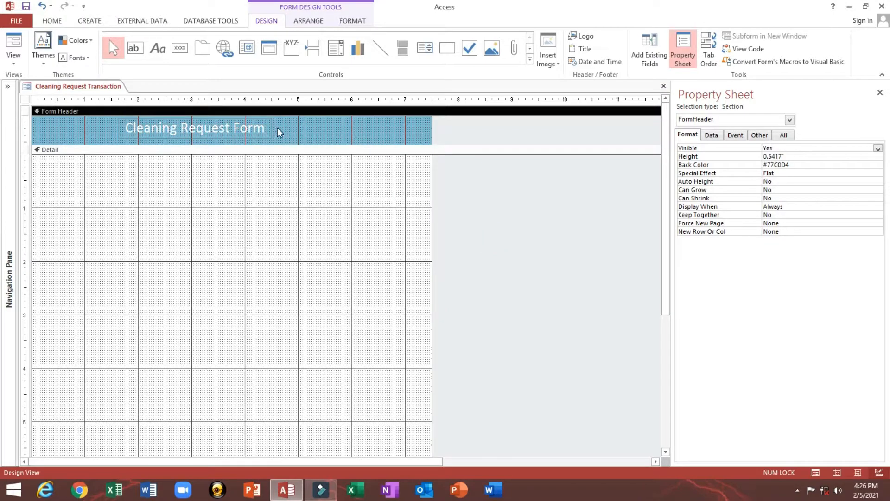
pyautogui.moveTo(266, 122); pyautogui.dragTo(255, 125)
# - Make the title text black and preview the form
pyautogui.click(53, 21)
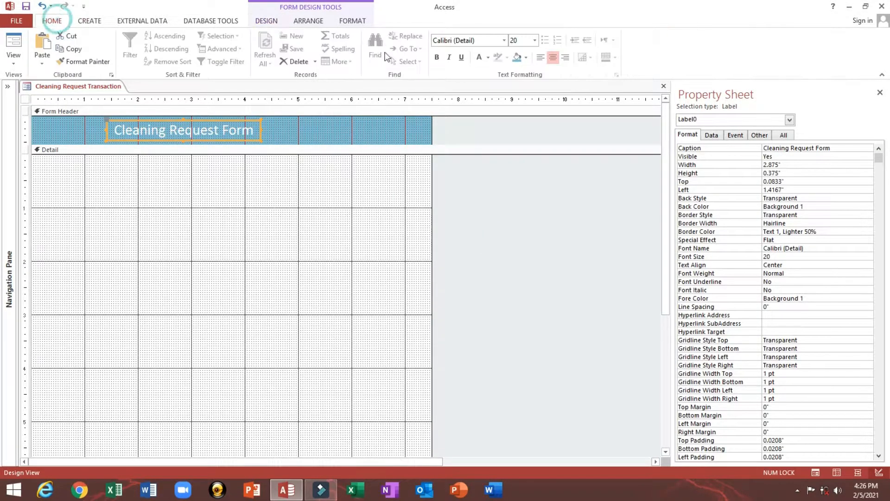
pyautogui.click(489, 55)
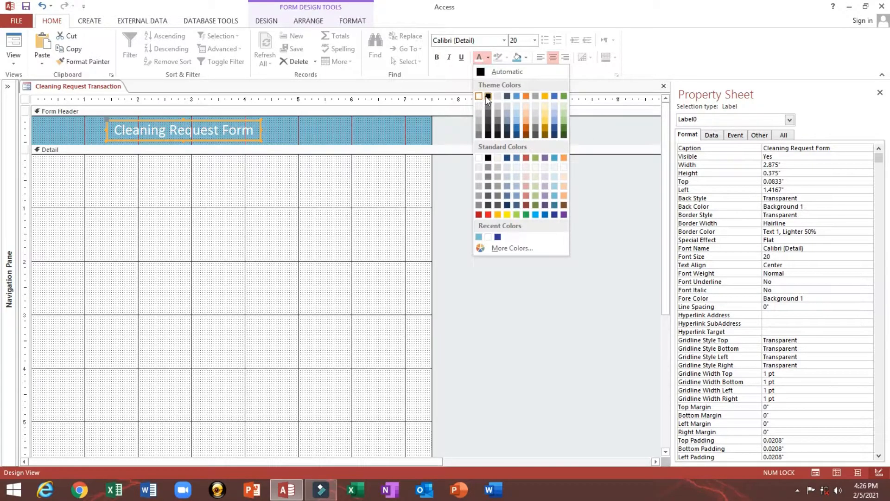
pyautogui.click(485, 96)
pyautogui.click(13, 43)
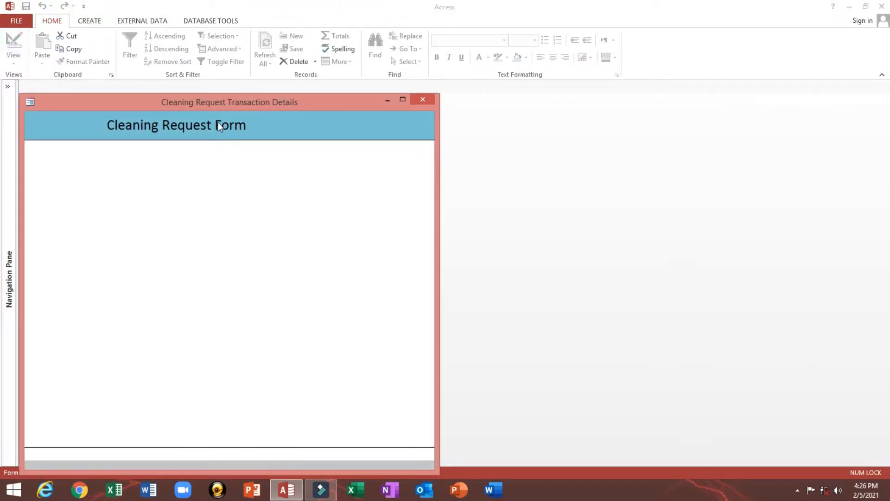
# - Return to Design View and select the tblRequest table in the Navigation Pane
pyautogui.rightClick(302, 135)
pyautogui.click(317, 168)
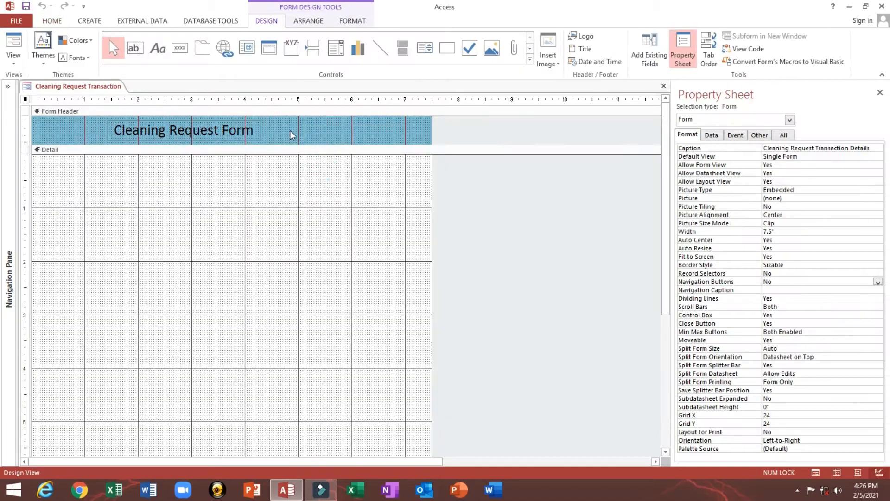
pyautogui.click(7, 86)
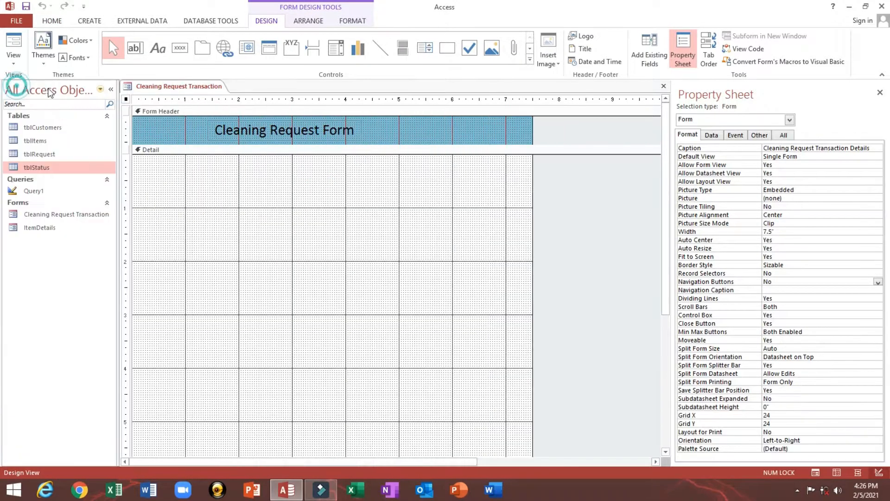
pyautogui.click(35, 141)
pyautogui.click(54, 154)
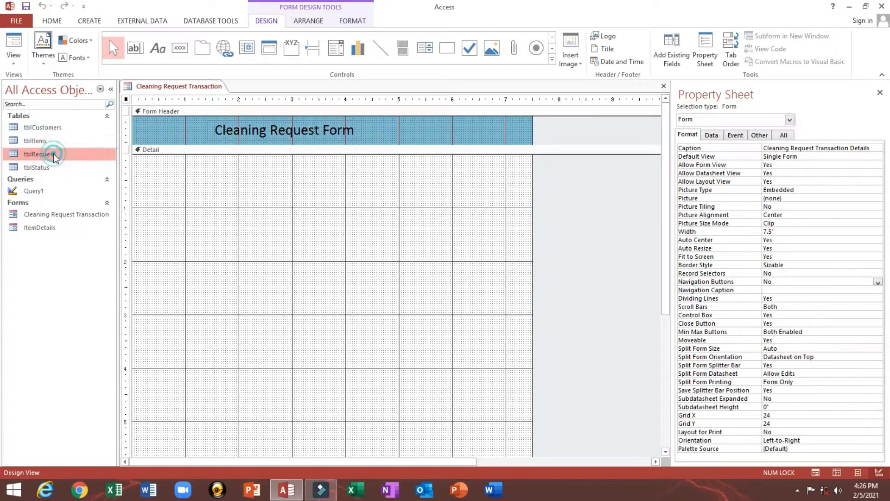
pyautogui.click(53, 154)
pyautogui.hotkey('ctrl', 'c')
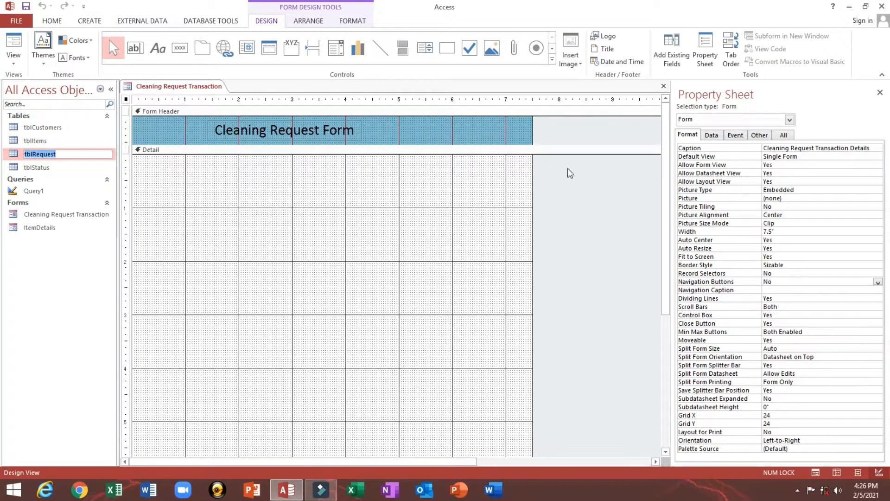
# - Set the form's Record Source to tblRequest on the Property Sheet's Data tab
pyautogui.click(715, 136)
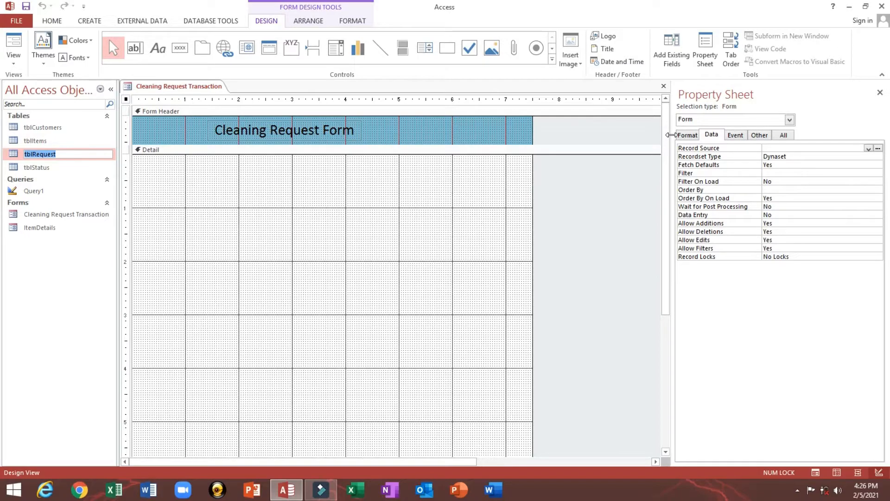
pyautogui.moveTo(672, 134); pyautogui.dragTo(608, 135)
pyautogui.click(716, 148)
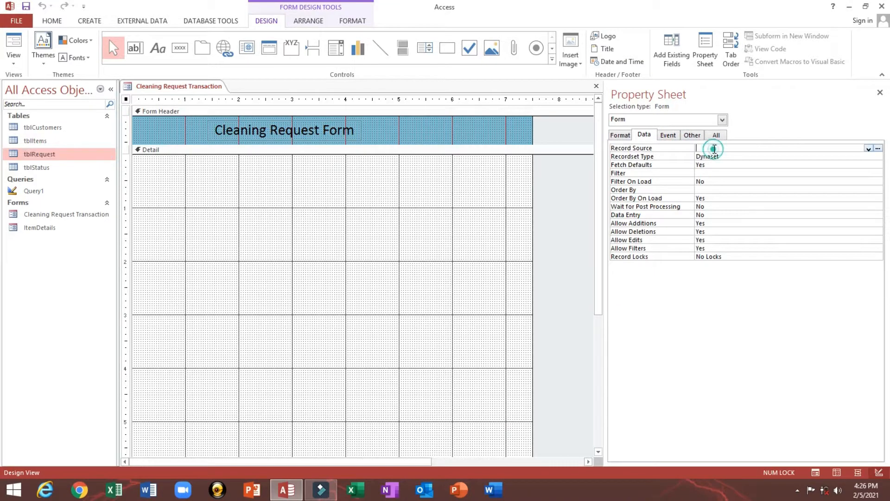
pyautogui.hotkey('ctrl', 'v')
pyautogui.click(760, 157)
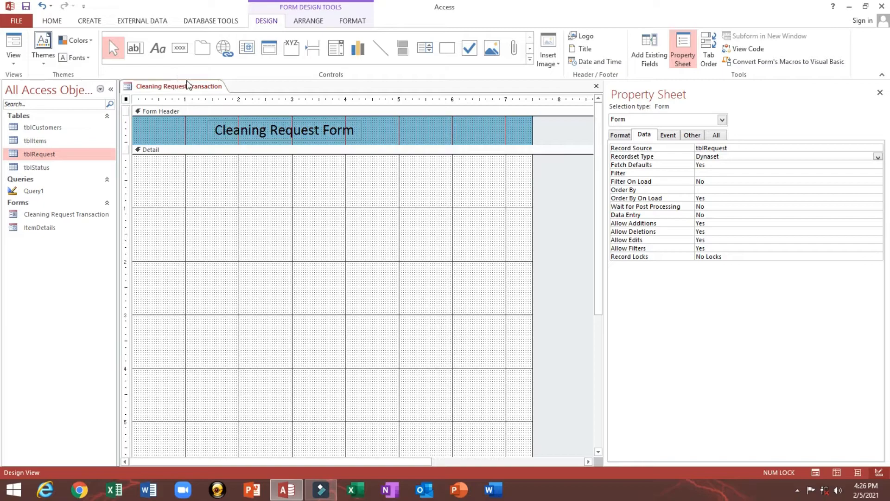
pyautogui.click(305, 23)
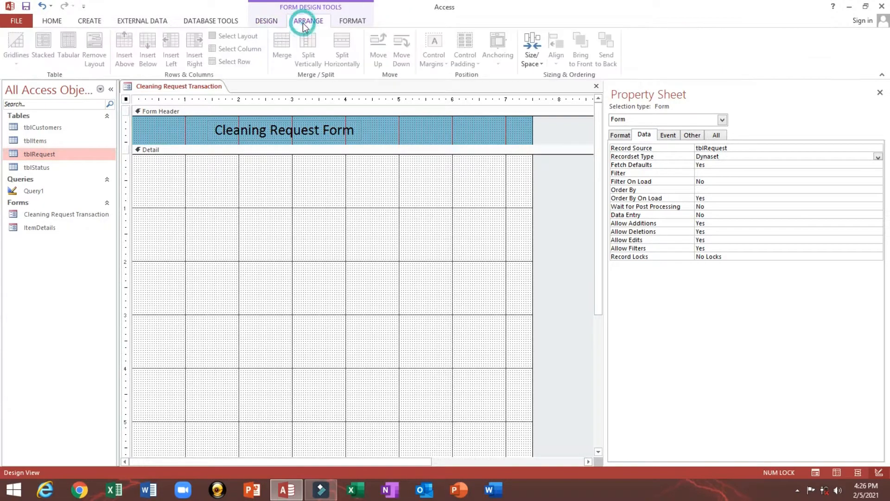
pyautogui.click(274, 23)
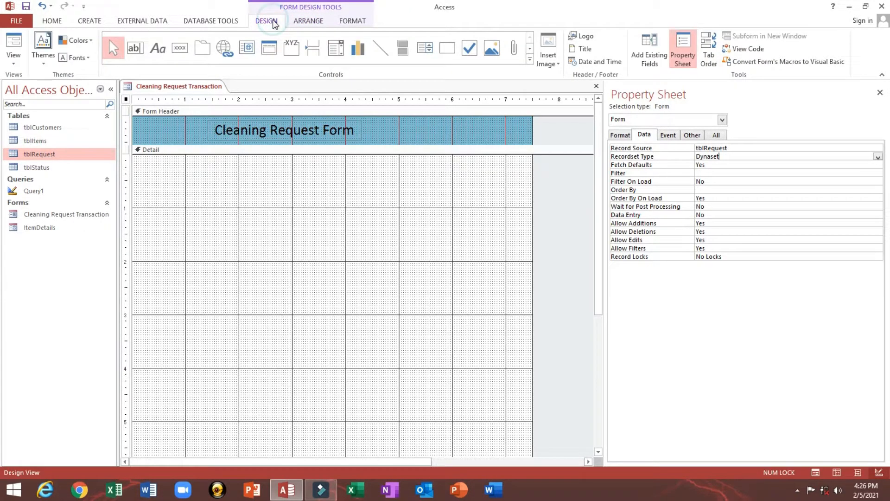
# - Place the CustomerContacts field from tblRequest in the Detail section with a bold black label
pyautogui.click(646, 49)
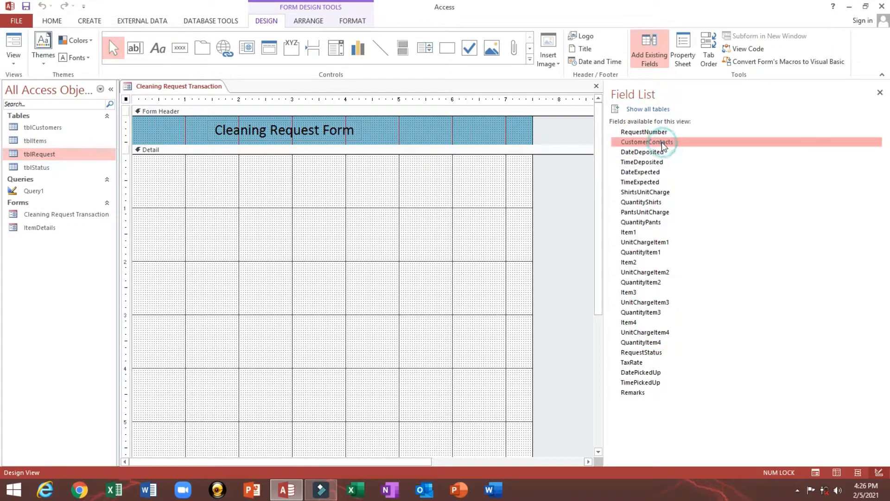
pyautogui.moveTo(661, 142); pyautogui.dragTo(221, 171)
pyautogui.moveTo(179, 204); pyautogui.dragTo(233, 167)
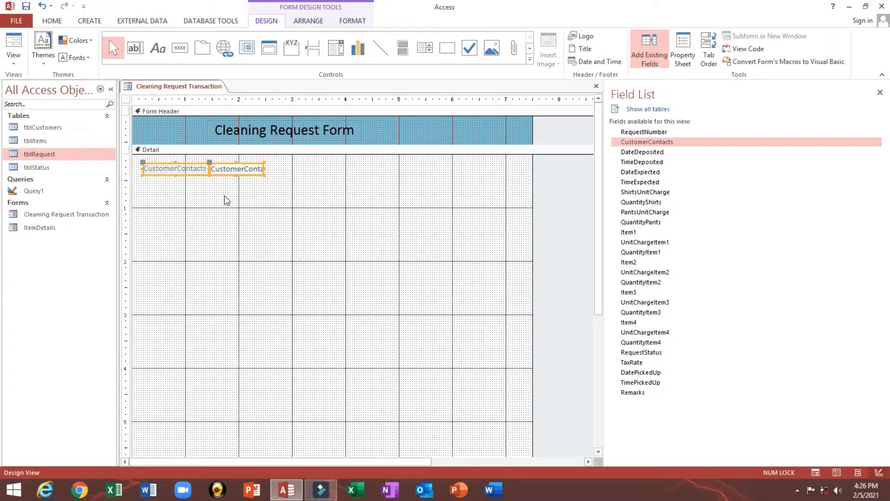
pyautogui.click(144, 166)
pyautogui.click(52, 20)
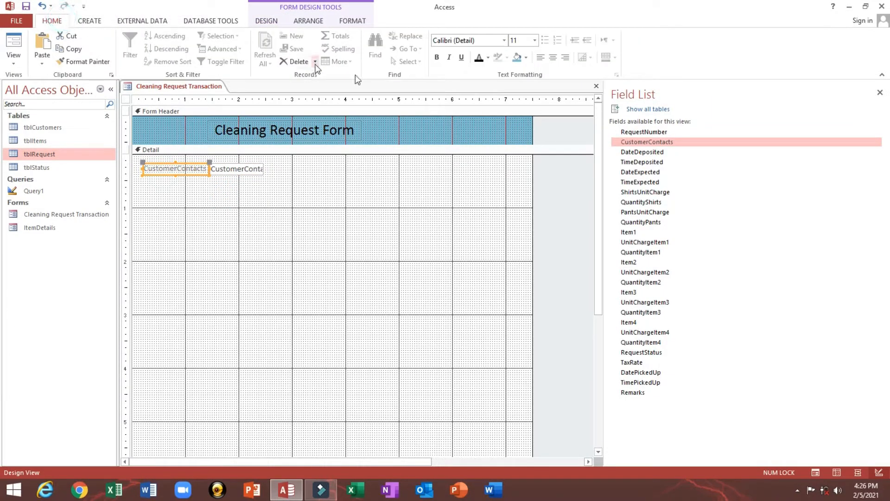
pyautogui.click(478, 58)
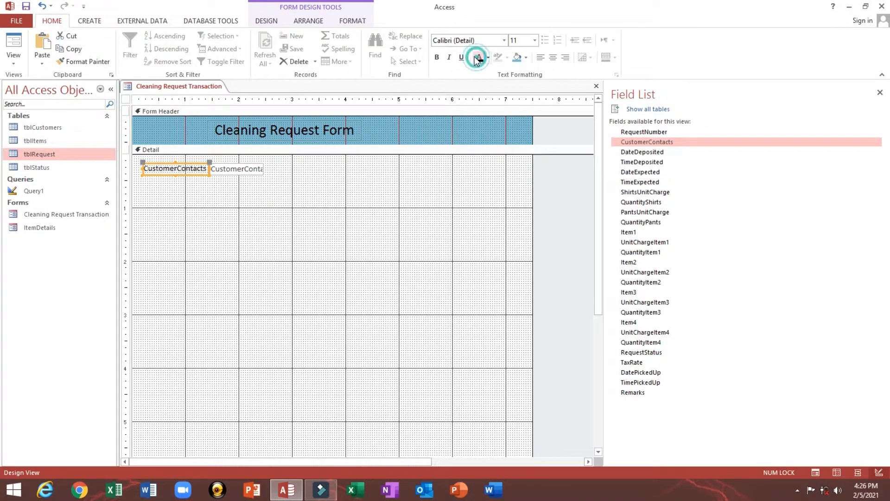
pyautogui.click(437, 57)
# - Widen the text box and edit the label to read 'Customer Contacts:'
pyautogui.click(237, 170)
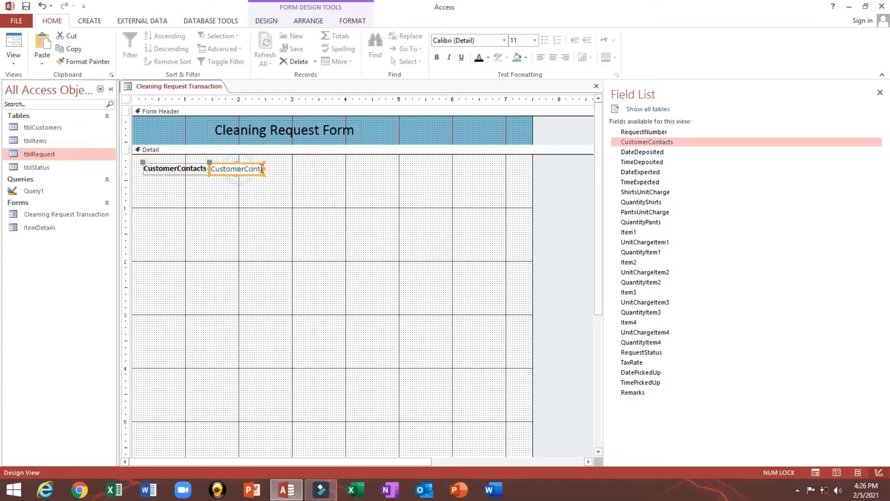
pyautogui.moveTo(264, 167); pyautogui.dragTo(273, 167)
pyautogui.click(186, 168)
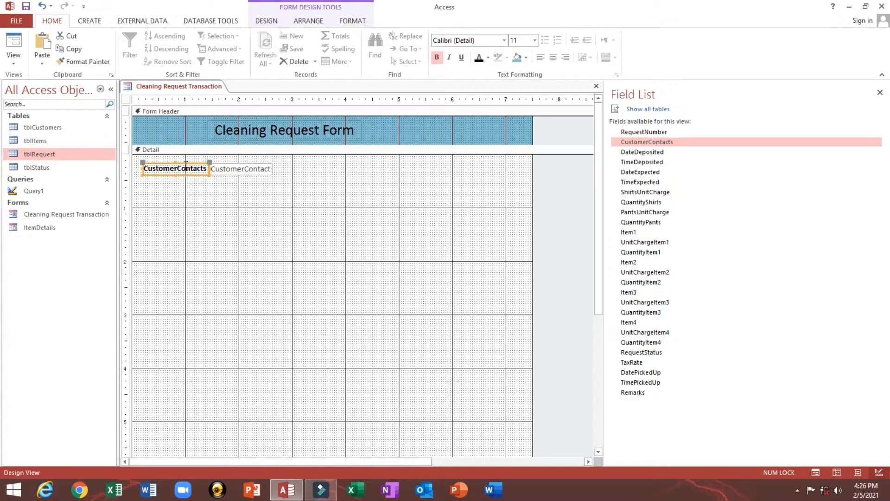
pyautogui.click(180, 169)
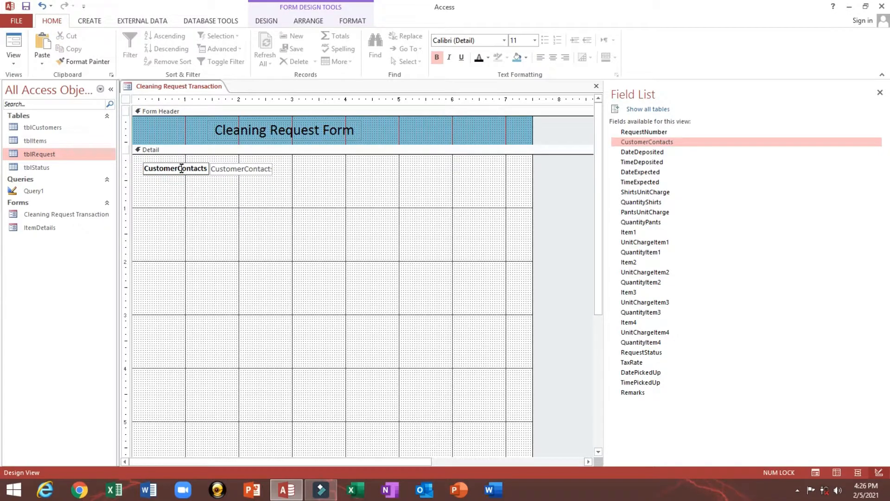
pyautogui.click(179, 170)
pyautogui.write(':')
pyautogui.click(277, 194)
# - Arrange the label and text box in a Stacked layout and nudge it into place
pyautogui.moveTo(193, 199); pyautogui.dragTo(225, 165)
pyautogui.rightClick(225, 164)
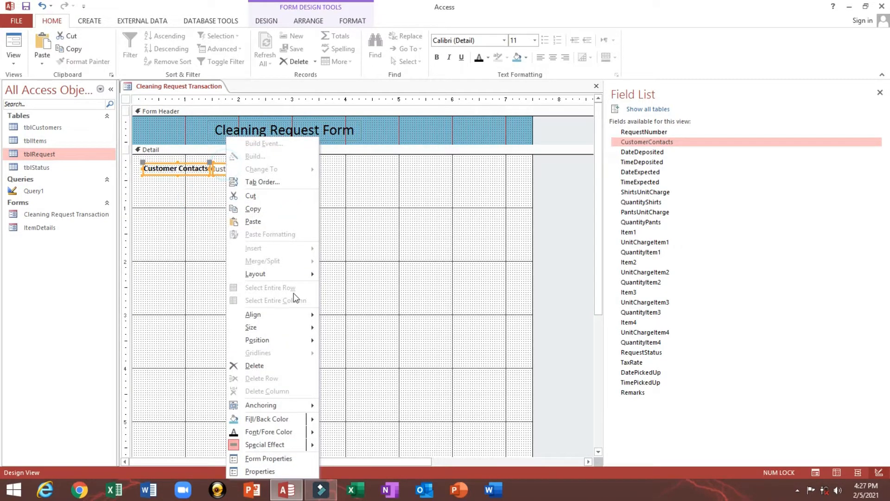
pyautogui.moveTo(285, 278)
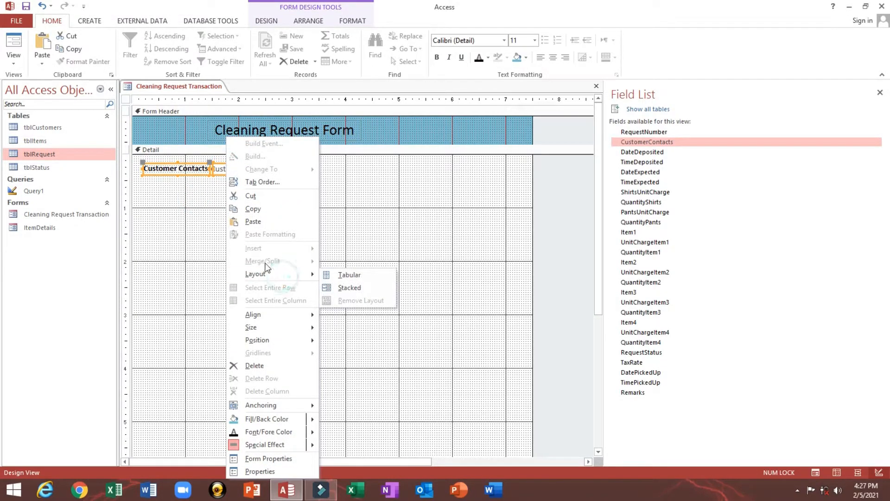
pyautogui.click(332, 286)
pyautogui.click(204, 186)
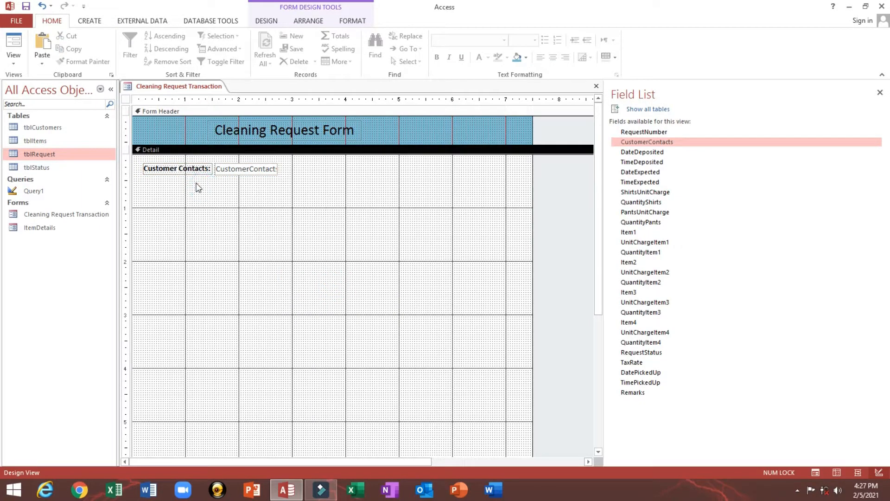
pyautogui.moveTo(195, 183); pyautogui.dragTo(227, 168)
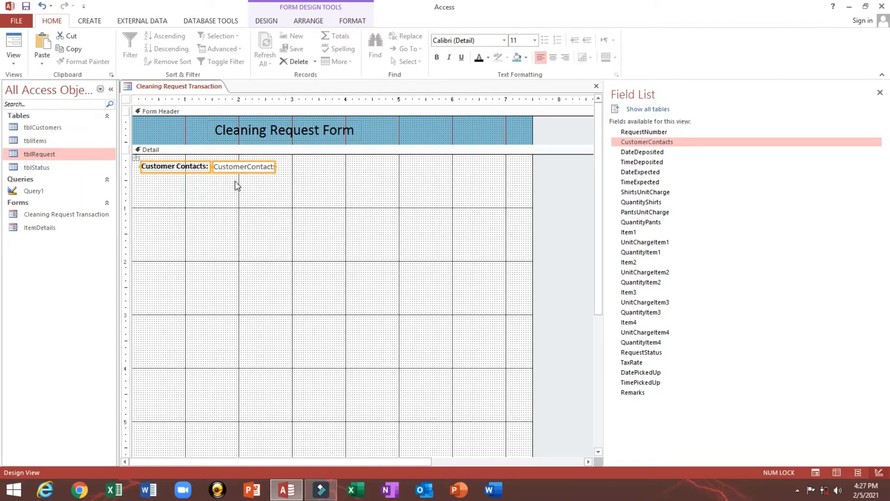
pyautogui.click(235, 181)
# - Save, then widen the CustomerContacts text box, checking it in Form View
pyautogui.click(25, 7)
pyautogui.click(14, 49)
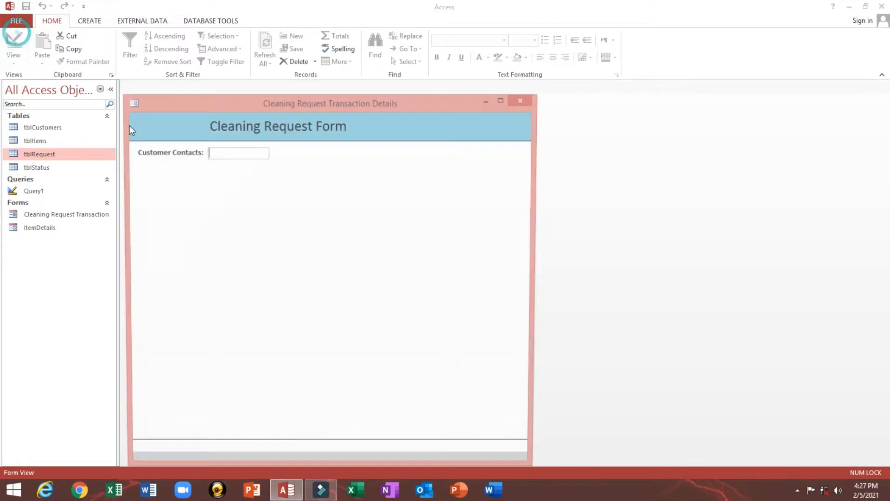
pyautogui.rightClick(335, 162)
pyautogui.click(372, 194)
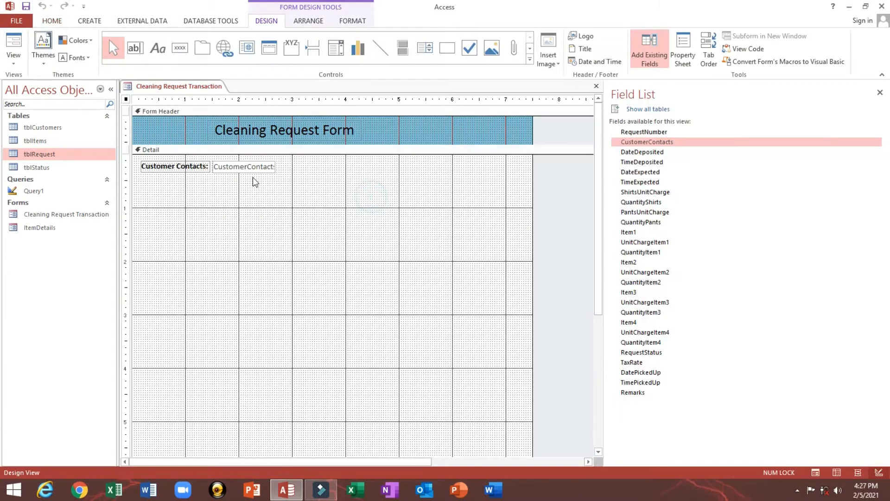
pyautogui.click(246, 166)
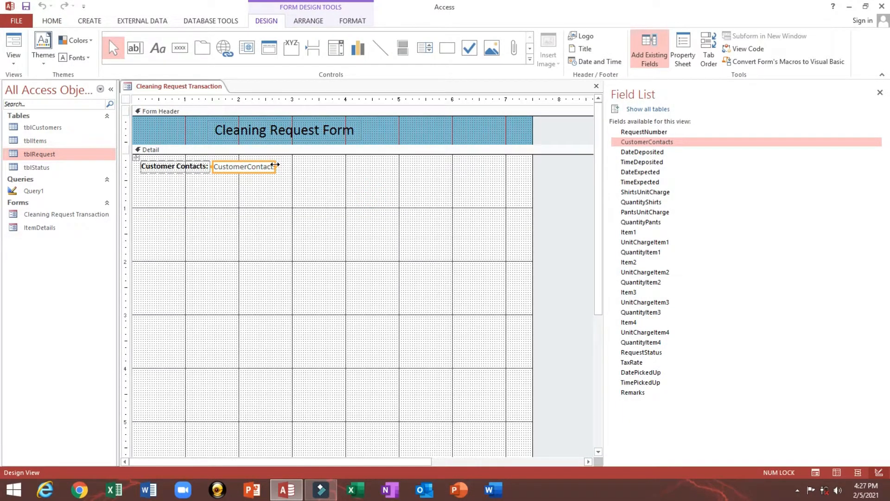
pyautogui.moveTo(275, 165); pyautogui.dragTo(328, 166)
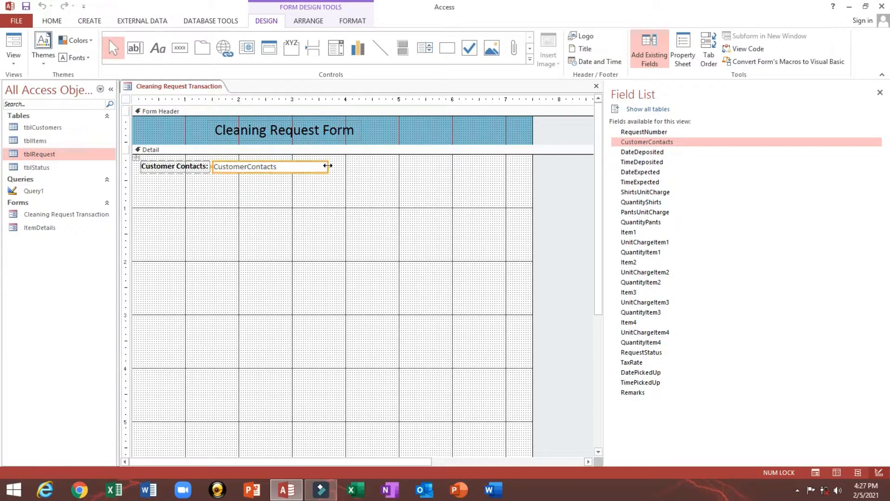
pyautogui.click(11, 32)
pyautogui.rightClick(270, 194)
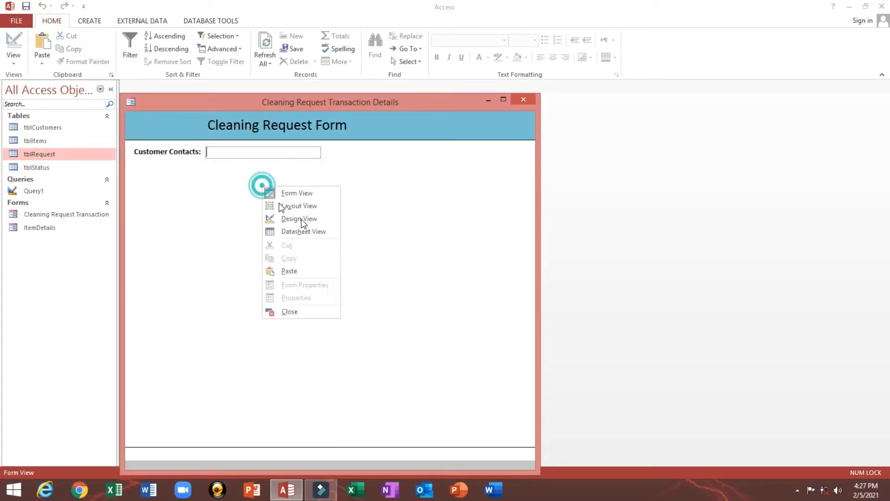
pyautogui.click(297, 220)
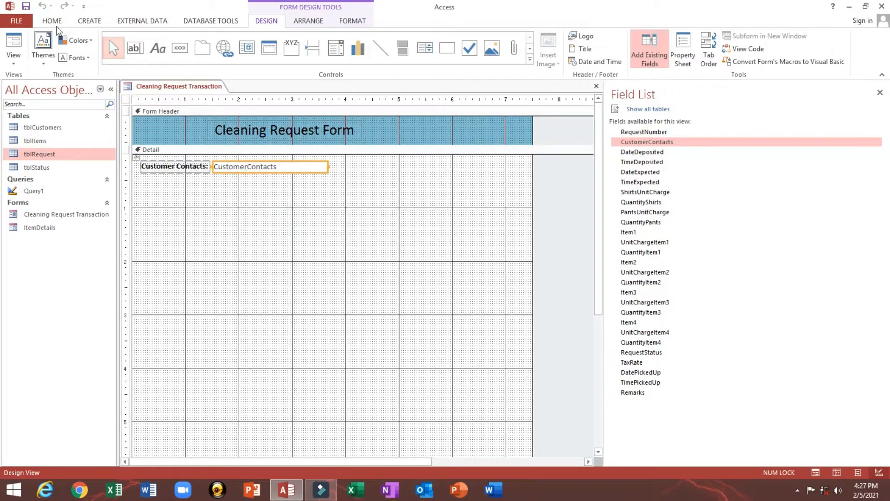
# - Give the CustomerContacts text box a new outline colour and check it in Form View
pyautogui.click(52, 21)
pyautogui.click(352, 21)
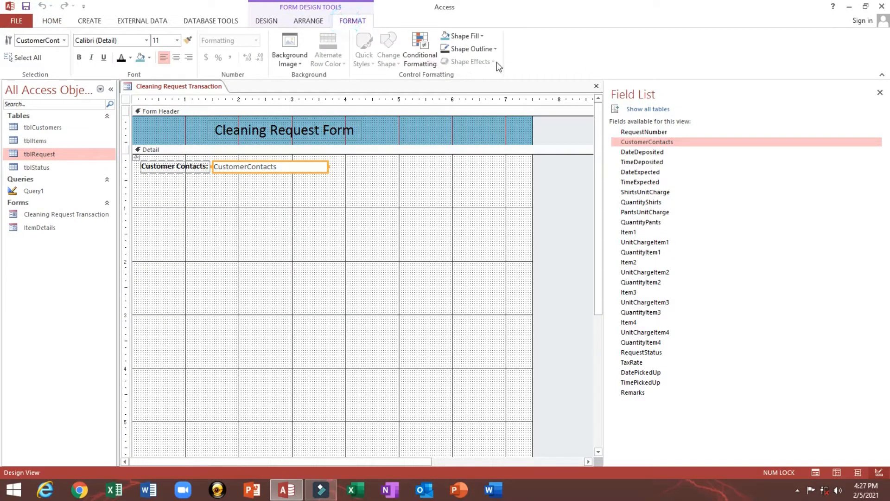
pyautogui.click(494, 49)
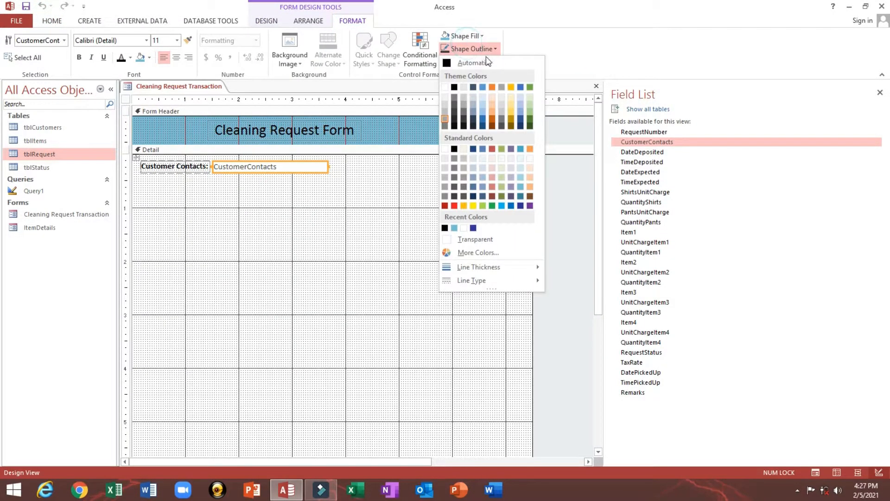
pyautogui.click(454, 87)
pyautogui.click(51, 21)
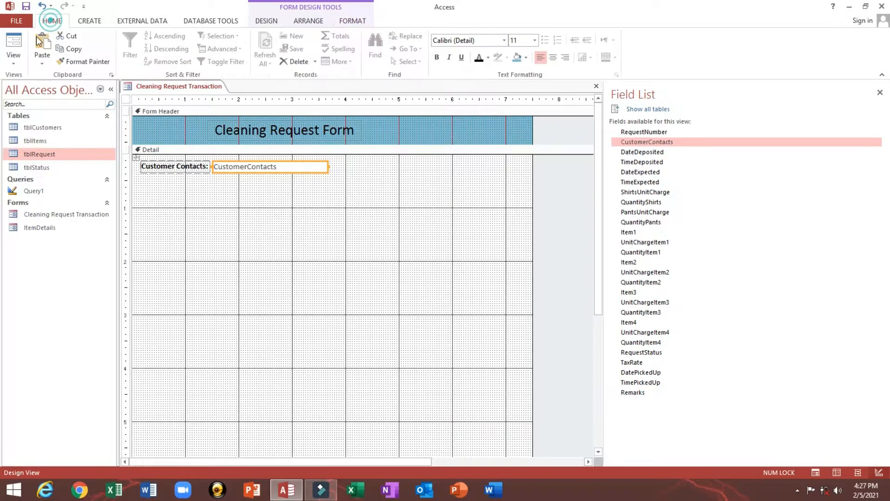
pyautogui.click(13, 46)
pyautogui.rightClick(261, 173)
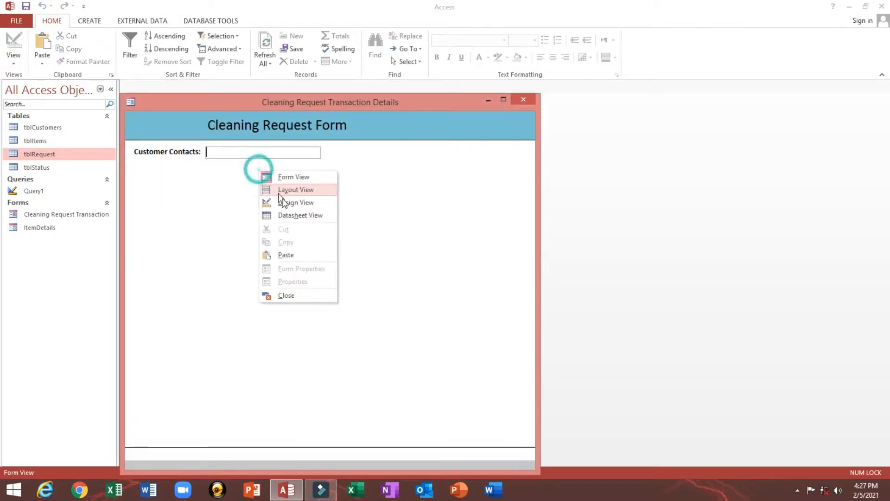
pyautogui.click(285, 201)
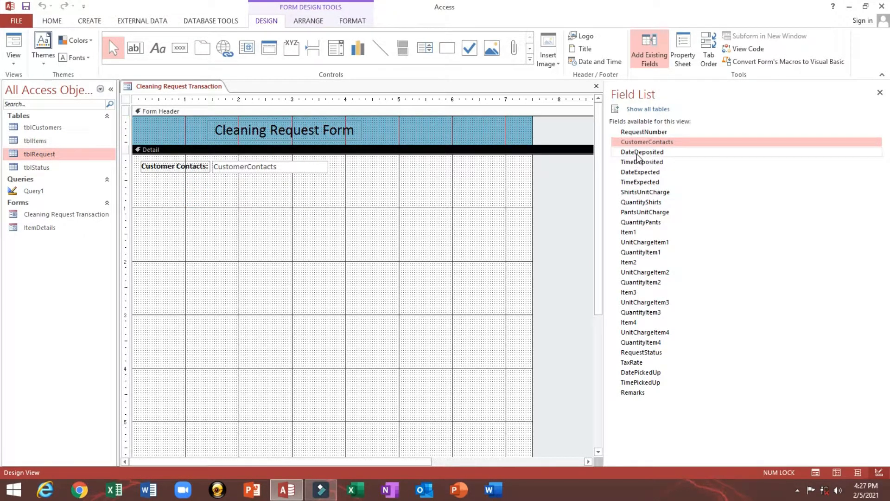
# - Add DateDeposited with Narrow control padding, then TimeDeposited below and CustomerContacts as a right column
pyautogui.moveTo(642, 152); pyautogui.dragTo(215, 181)
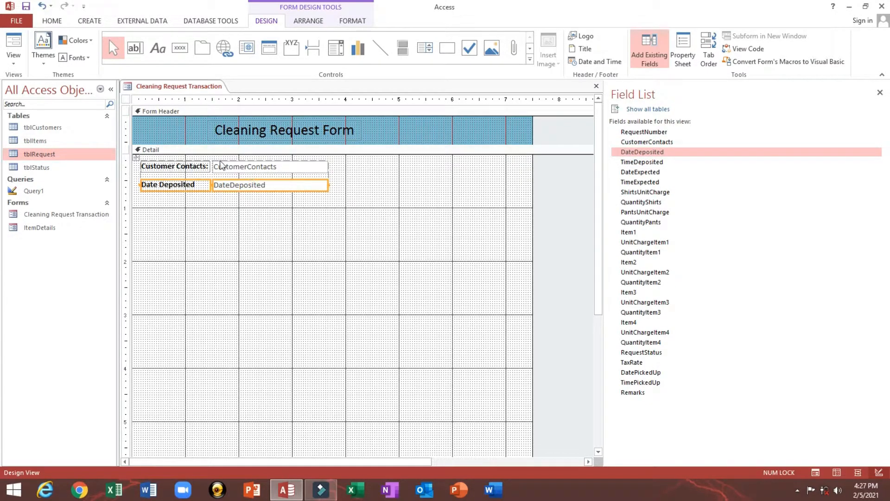
pyautogui.click(129, 160)
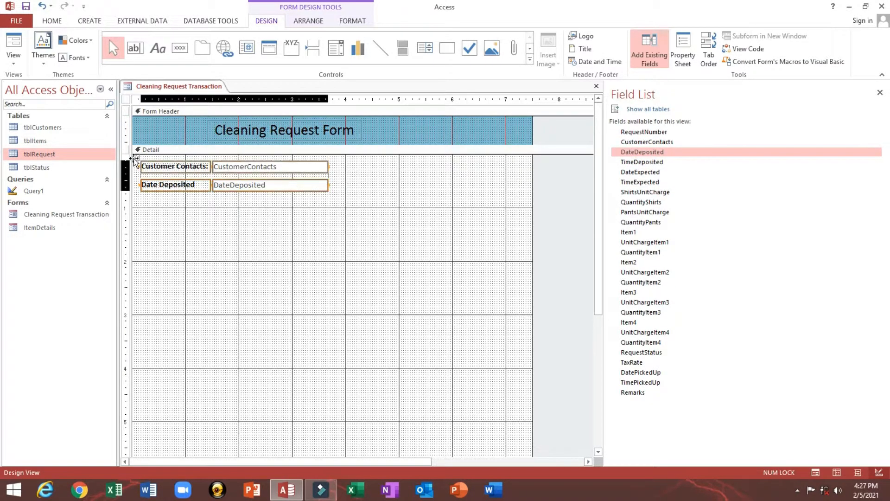
pyautogui.click(303, 21)
pyautogui.click(465, 51)
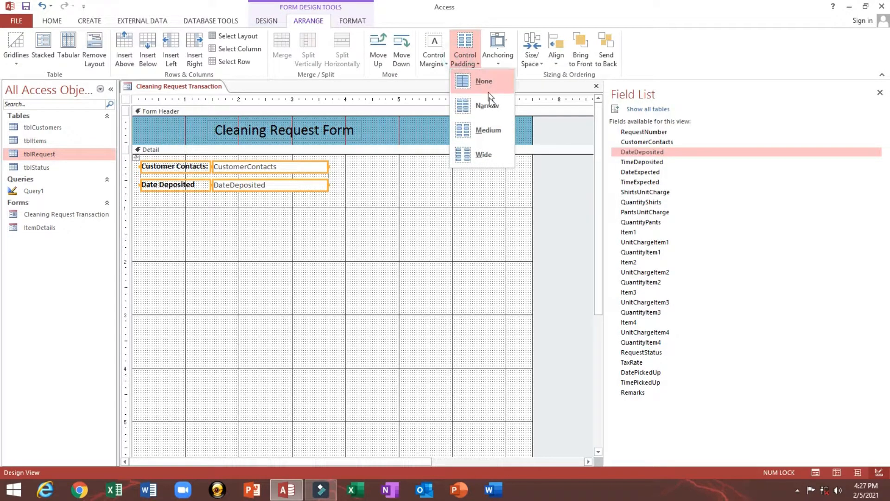
pyautogui.click(486, 109)
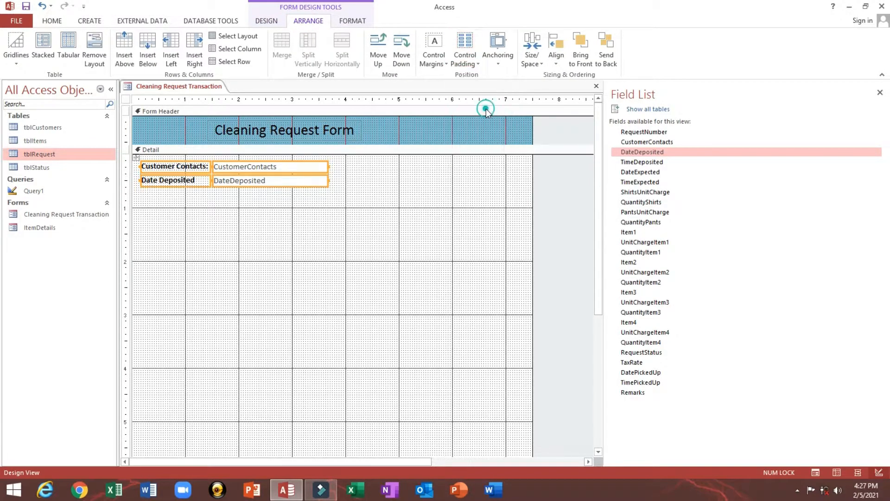
pyautogui.click(369, 192)
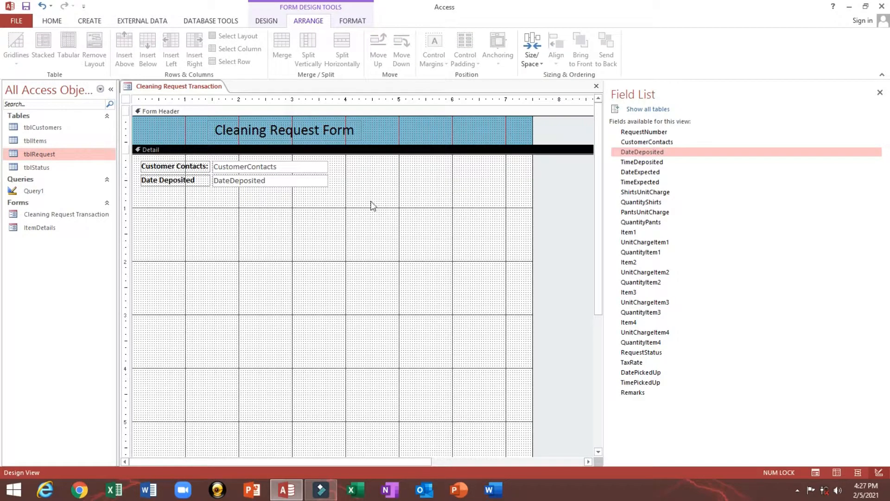
pyautogui.moveTo(645, 162); pyautogui.dragTo(300, 186)
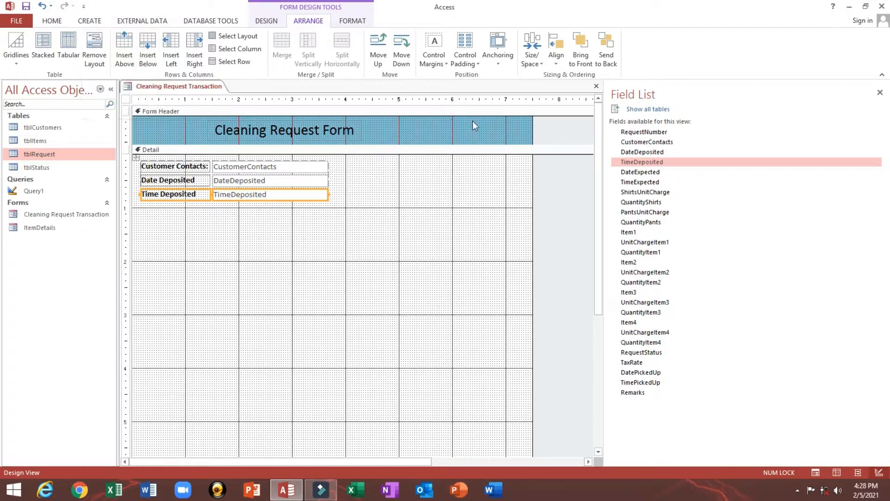
pyautogui.moveTo(651, 144); pyautogui.dragTo(329, 166)
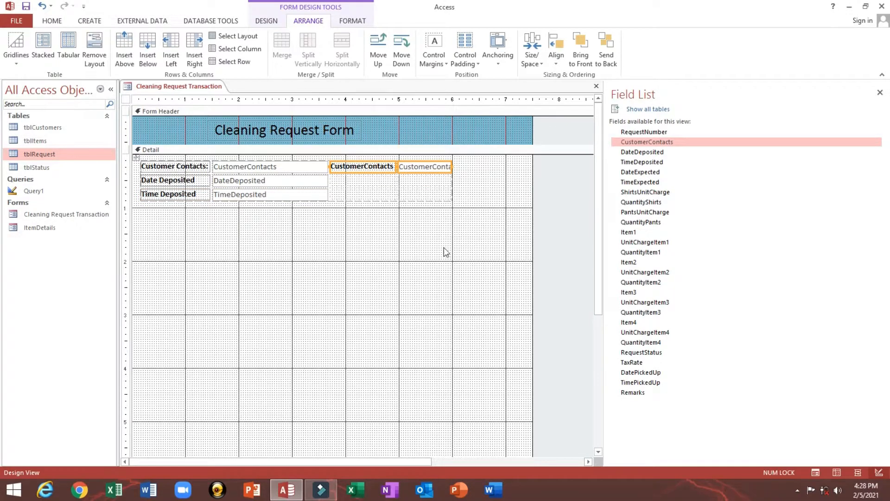
# - Widen the form's right-hand text box column
pyautogui.moveTo(442, 245); pyautogui.dragTo(416, 154)
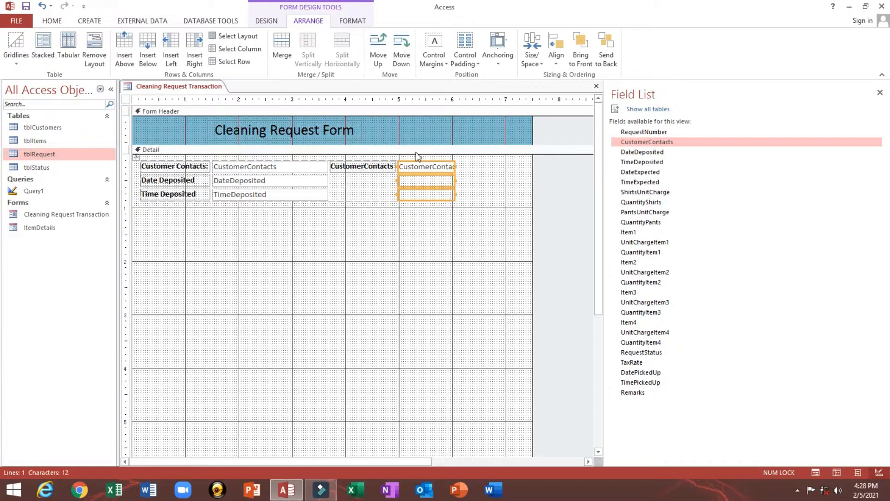
pyautogui.hotkey('shift', 'Right')
pyautogui.hotkey('shift', 'Right')
pyautogui.hotkey('shift', 'Right')
pyautogui.hotkey('shift', 'Right')
pyautogui.hotkey('shift', 'Right')
pyautogui.hotkey('shift', 'Right')
pyautogui.hotkey('shift', 'Right')
pyautogui.hotkey('shift', 'Right')
pyautogui.hotkey('shift', 'Right')
pyautogui.hotkey('shift', 'Right')
pyautogui.hotkey('shift', 'Right')
pyautogui.hotkey('shift', 'Right')
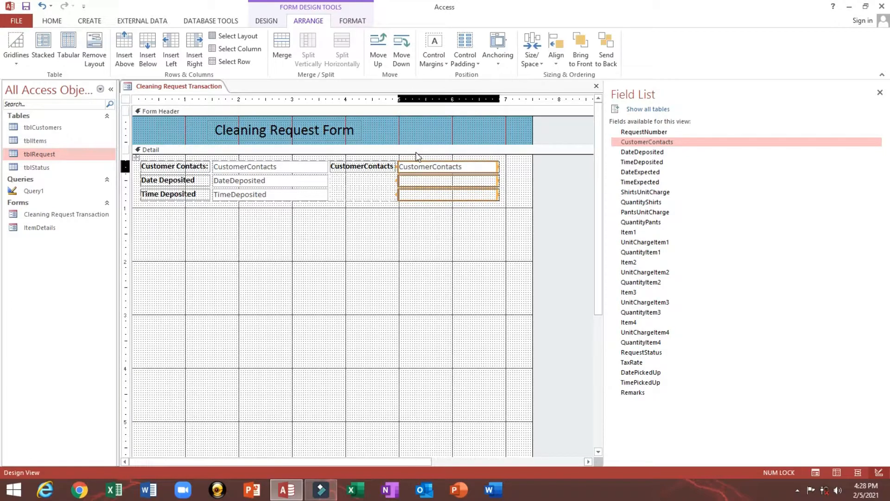
pyautogui.click(424, 249)
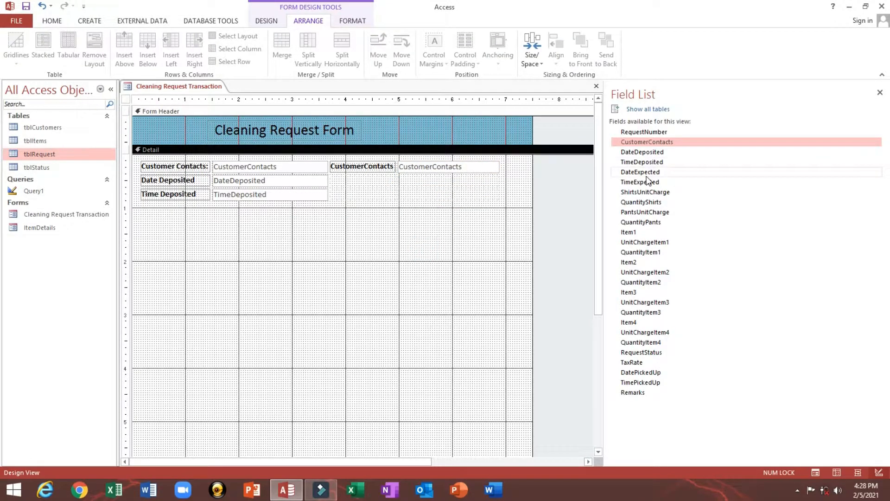
# - Add DateExpected and TimeExpected to the right column and widen its three text boxes
pyautogui.moveTo(647, 177); pyautogui.dragTo(462, 179)
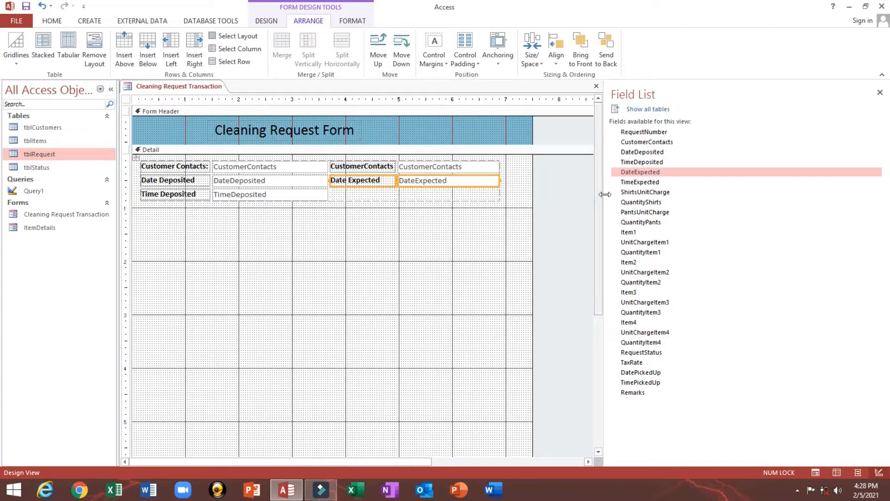
pyautogui.moveTo(633, 182); pyautogui.dragTo(458, 193)
pyautogui.moveTo(443, 235); pyautogui.dragTo(465, 167)
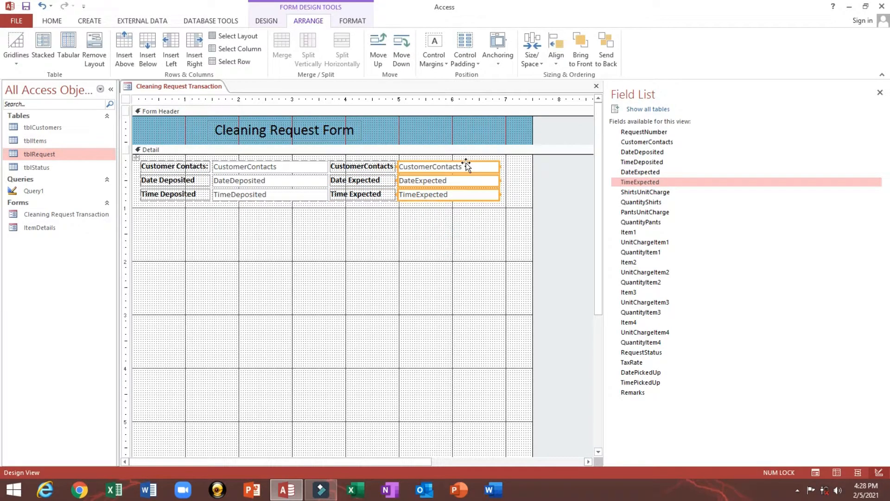
pyautogui.hotkey('shift', 'Right')
pyautogui.hotkey('shift', 'Right')
pyautogui.hotkey('shift', 'Right')
pyautogui.hotkey('shift', 'Right')
pyautogui.hotkey('shift', 'Right')
pyautogui.hotkey('shift', 'Right')
pyautogui.hotkey('shift', 'Right')
pyautogui.hotkey('shift', 'Right')
pyautogui.hotkey('shift', 'Right')
pyautogui.hotkey('shift', 'Right')
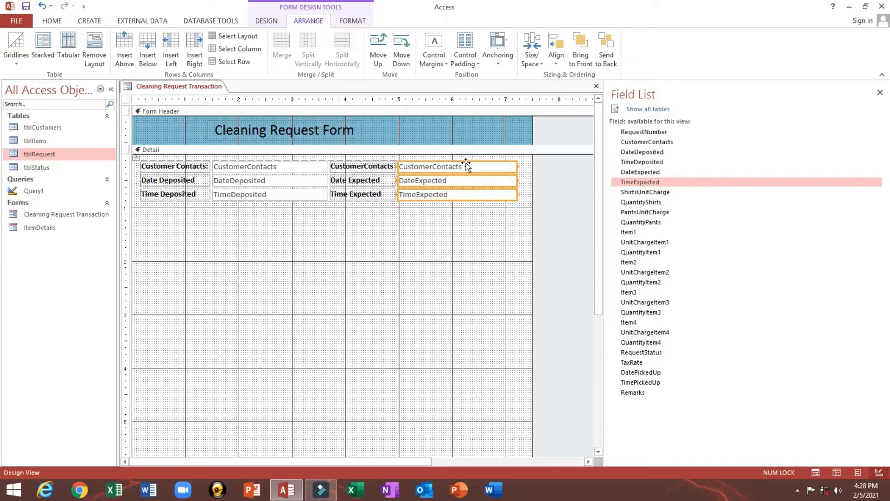
# - Save the form, preview it in Form View, then return to Design View
pyautogui.click(26, 7)
pyautogui.click(51, 20)
pyautogui.click(13, 46)
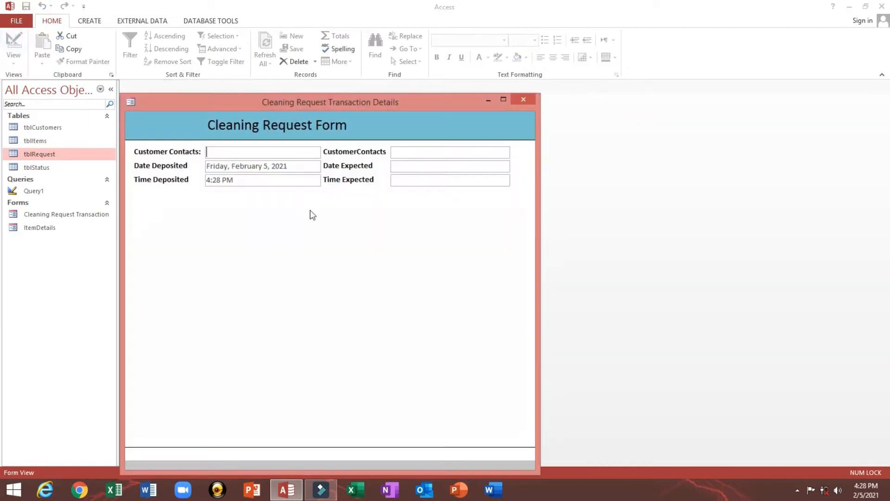
pyautogui.rightClick(297, 212)
pyautogui.click(323, 244)
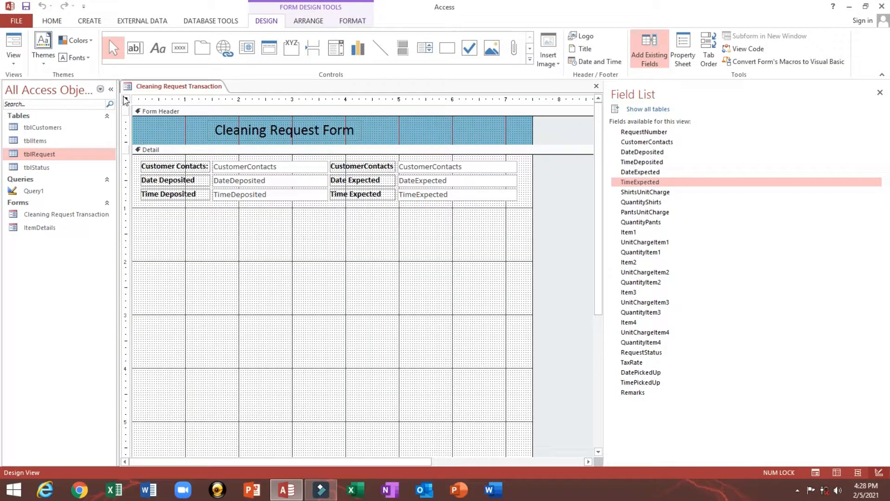
# - Open the Property Sheet and change the right label's word 'Contacts' to 'Name'
pyautogui.doubleClick(126, 98)
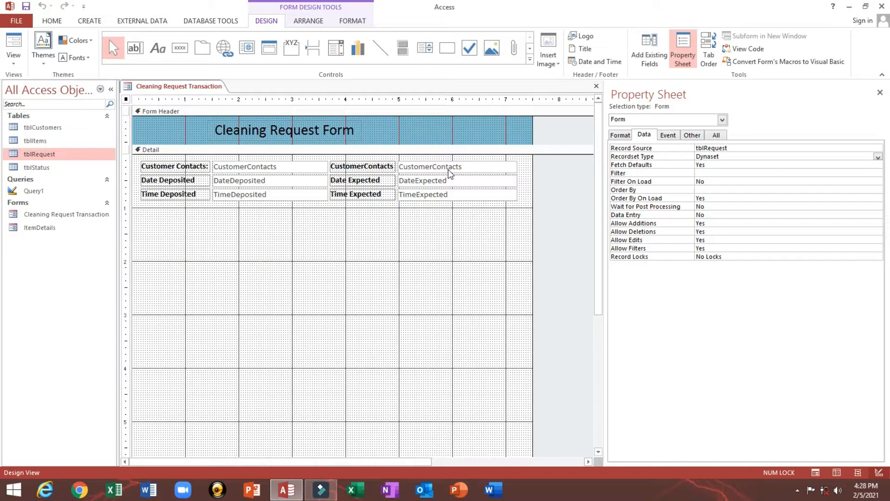
pyautogui.click(413, 166)
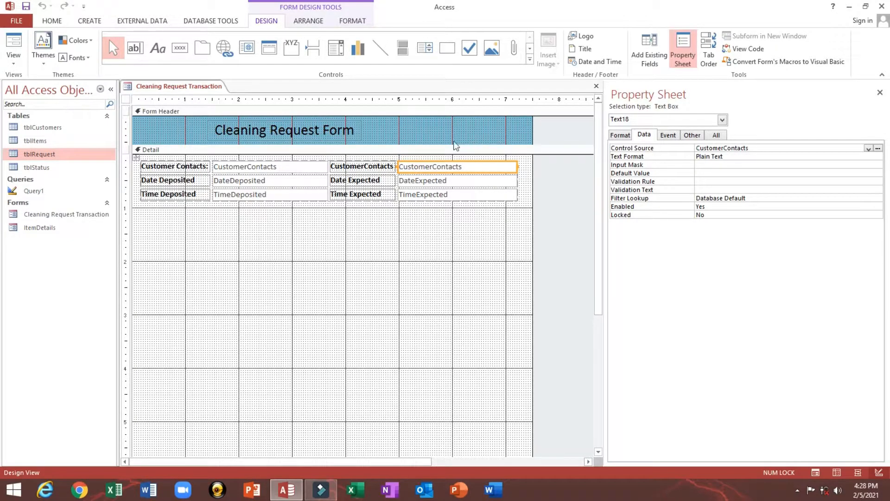
pyautogui.keyDown('shift'); pyautogui.click(375, 167); pyautogui.keyUp('shift')
pyautogui.click(374, 167)
pyautogui.click(367, 167)
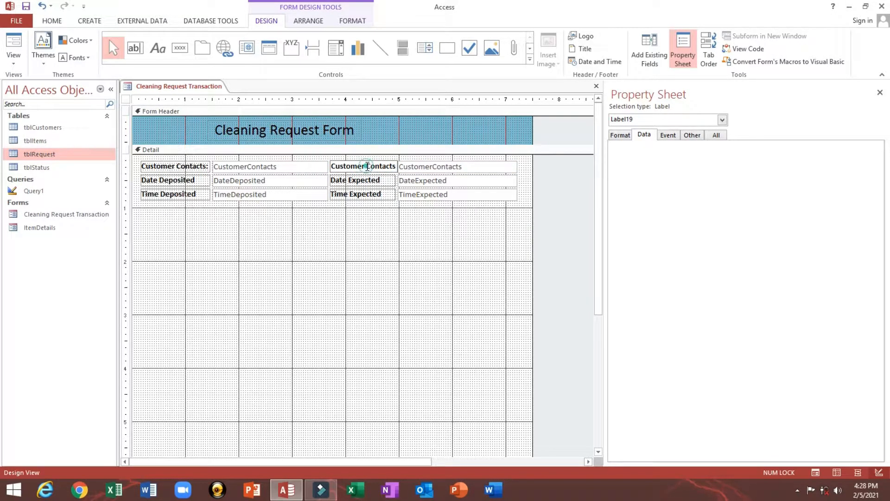
pyautogui.doubleClick(374, 166)
pyautogui.write('Name:')
pyautogui.click(389, 204)
pyautogui.click(353, 227)
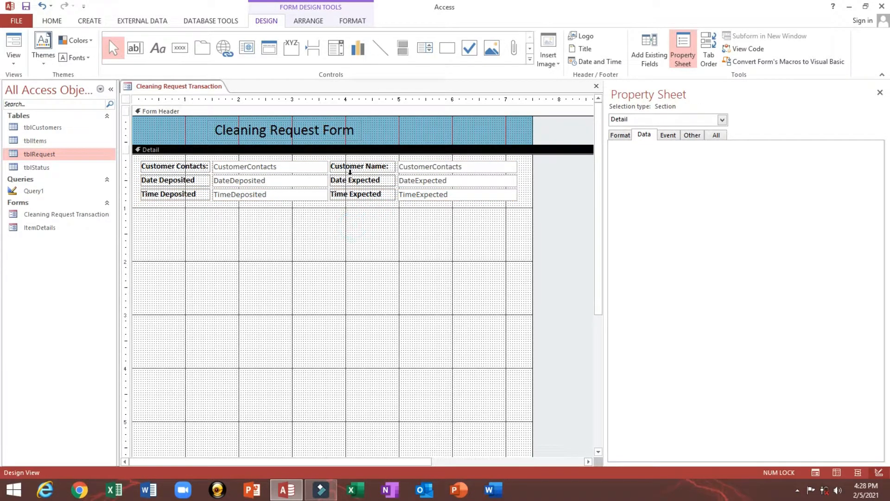
# - Check the left CustomerContacts text box's Control Source on the Data tab
pyautogui.click(235, 168)
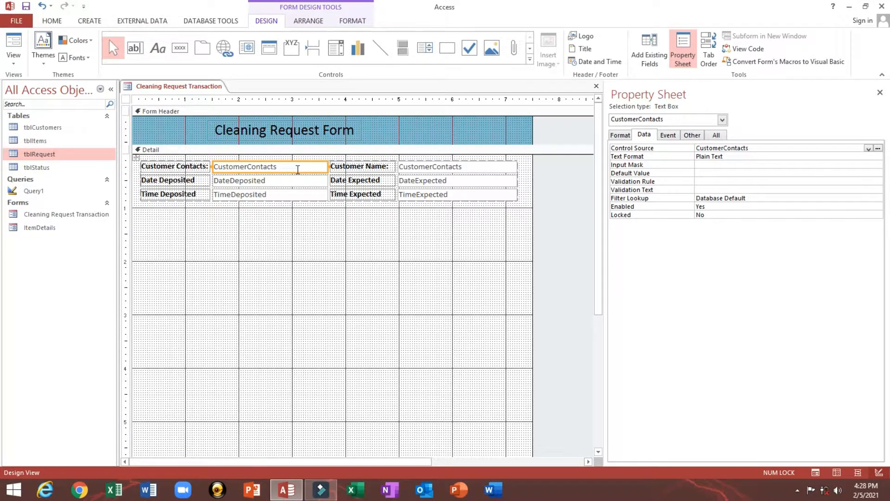
pyautogui.click(298, 168)
pyautogui.click(242, 232)
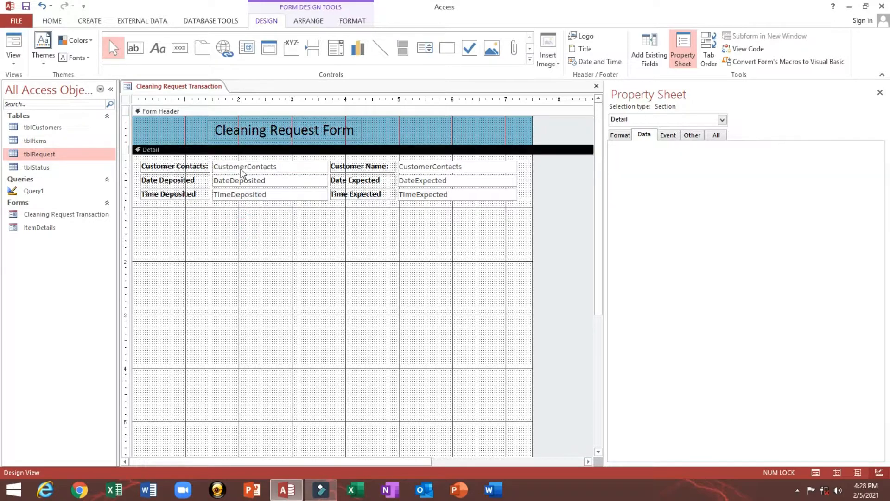
pyautogui.click(242, 172)
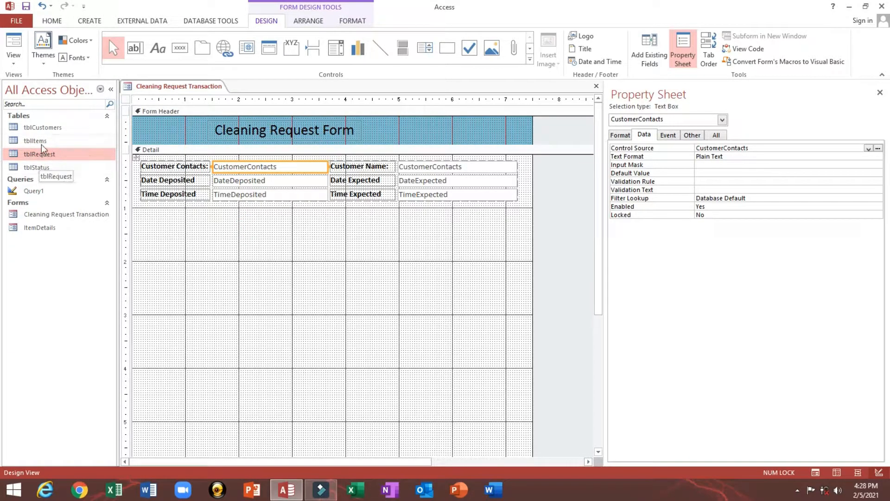
pyautogui.doubleClick(41, 127)
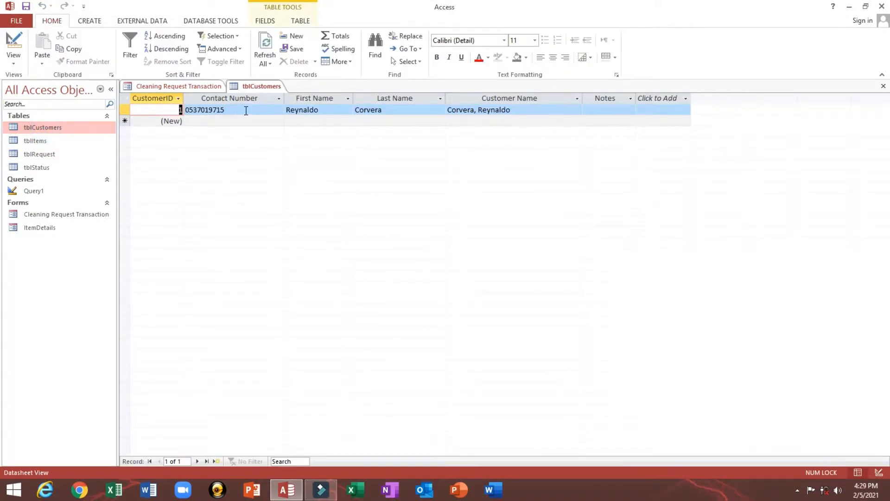
pyautogui.click(247, 110)
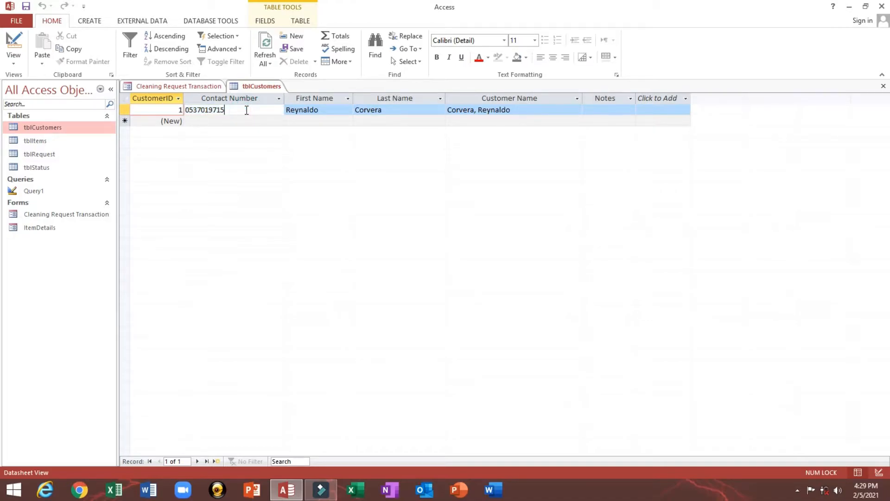
pyautogui.moveTo(247, 110); pyautogui.dragTo(186, 113)
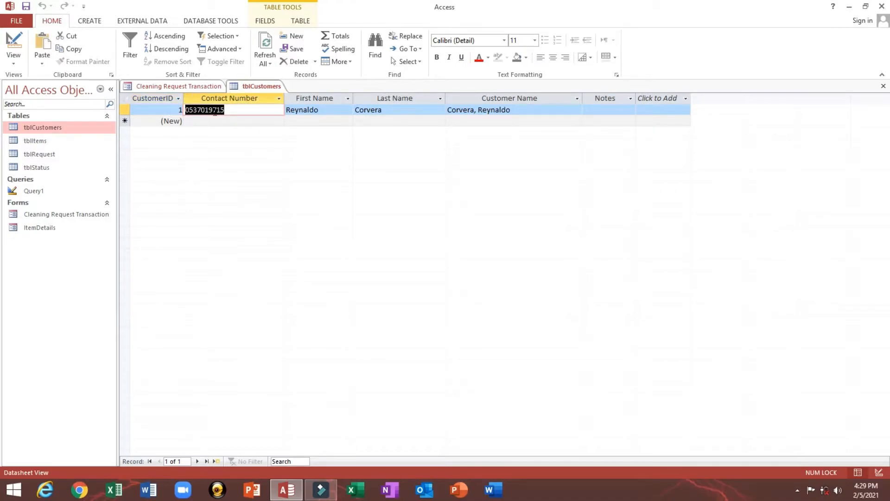
pyautogui.click(543, 110)
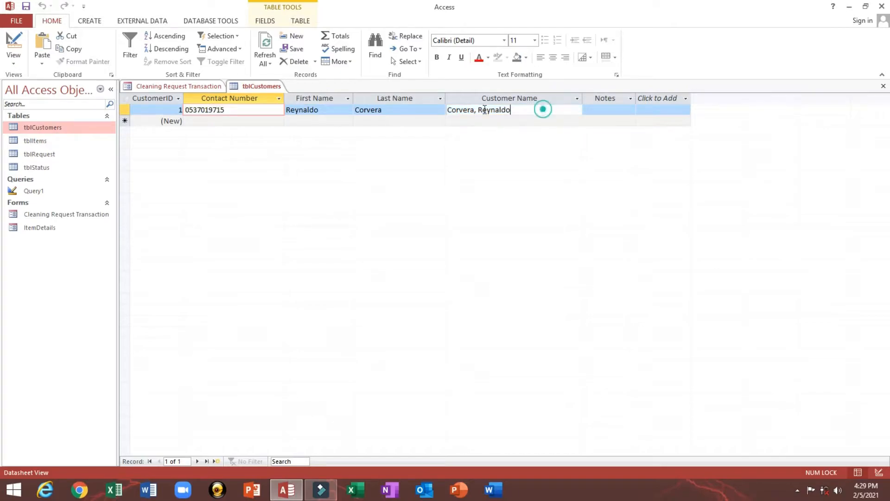
pyautogui.click(884, 85)
pyautogui.click(430, 170)
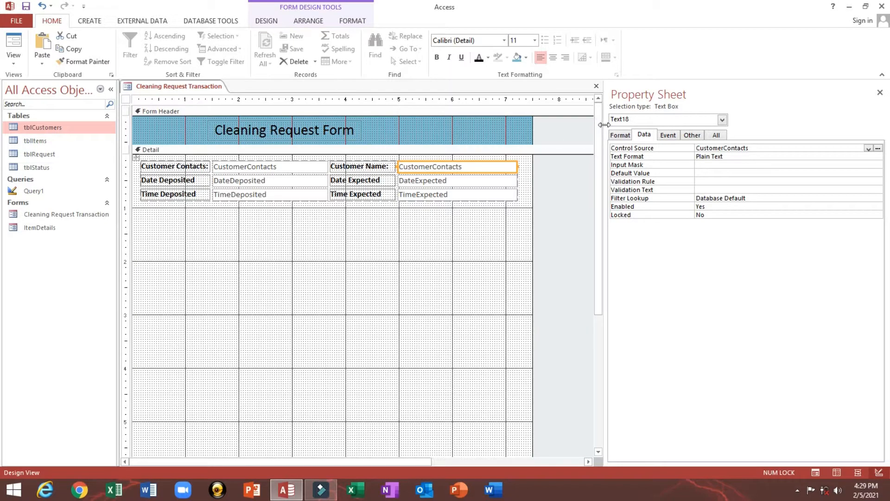
# - Clear the Customer Name box's Control Source and open an enlarged Expression Builder
pyautogui.moveTo(604, 124); pyautogui.dragTo(513, 125)
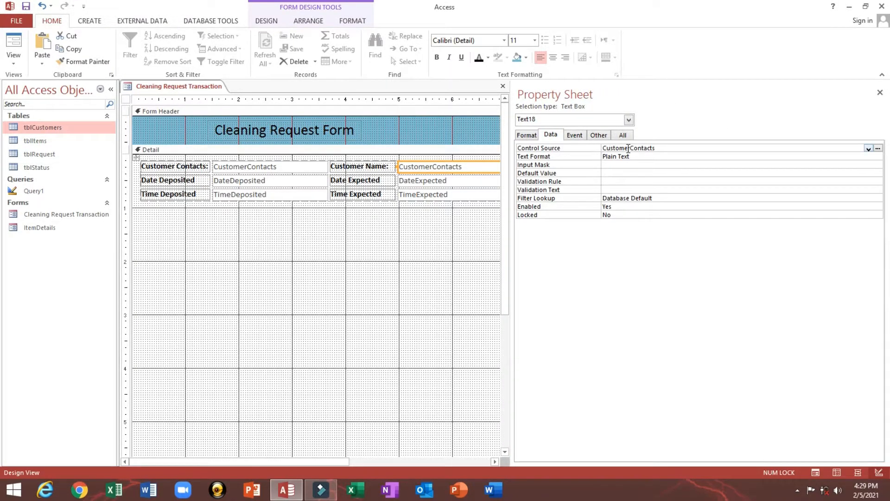
pyautogui.click(728, 147)
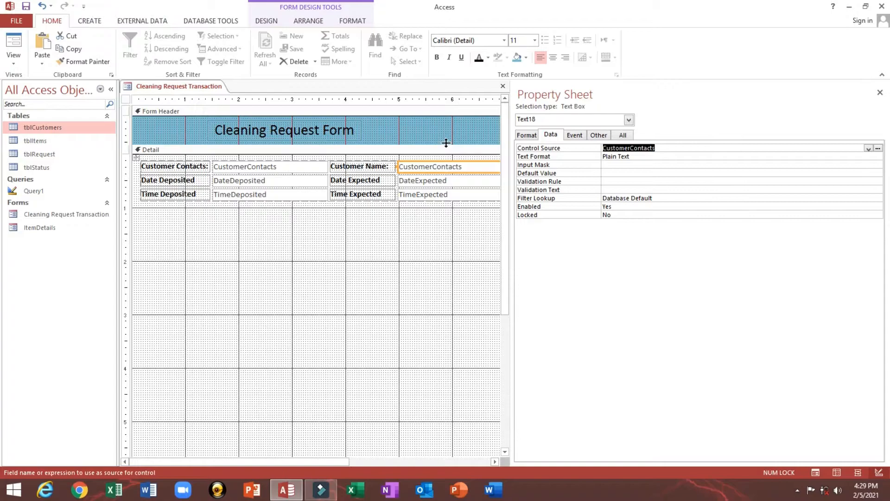
pyautogui.press('Delete')
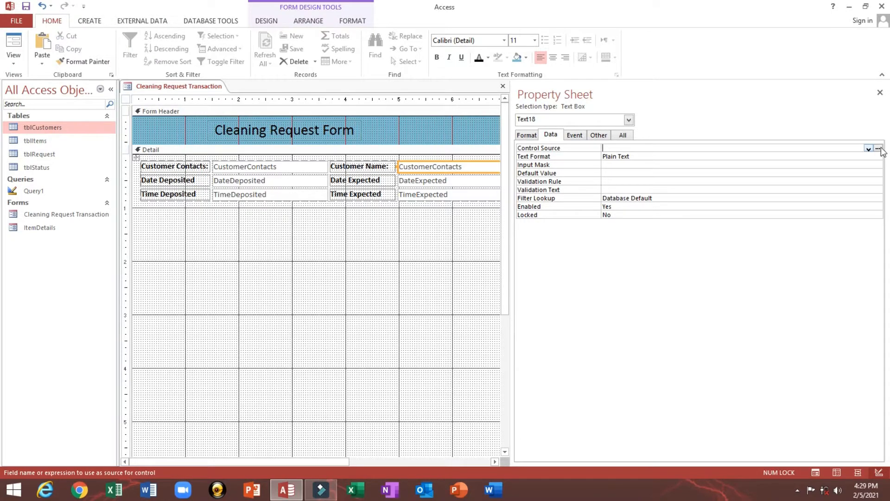
pyautogui.click(878, 149)
pyautogui.moveTo(427, 91); pyautogui.dragTo(286, 159)
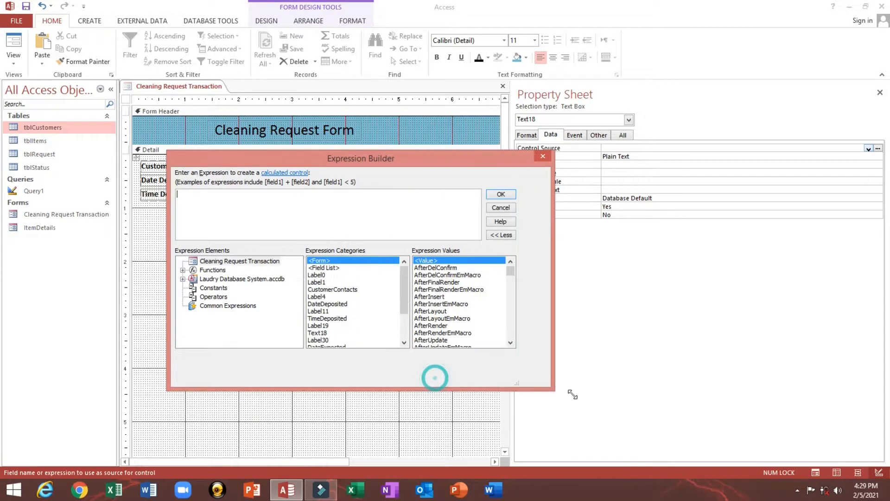
pyautogui.moveTo(434, 376); pyautogui.dragTo(695, 413)
pyautogui.moveTo(467, 157); pyautogui.dragTo(442, 180)
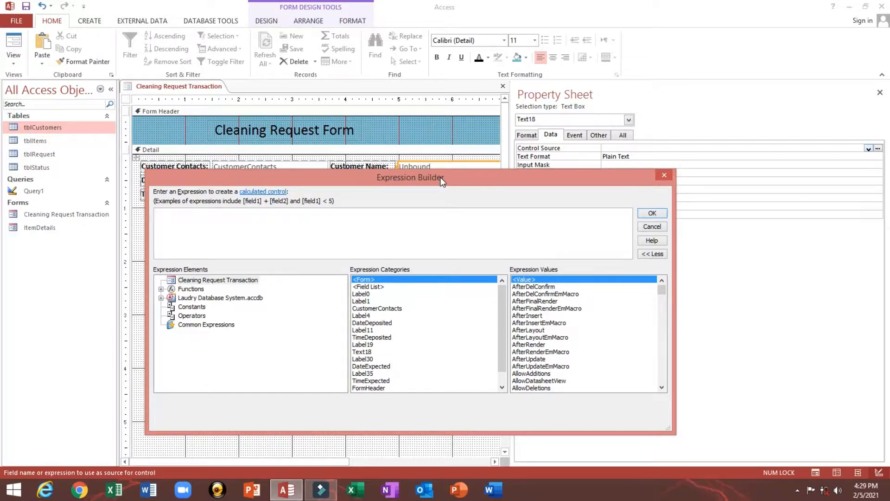
pyautogui.moveTo(442, 181); pyautogui.dragTo(452, 215)
# - Enter IIf(IsNull([CustomerContacts]),"", and begin the next function with D
pyautogui.write('i')
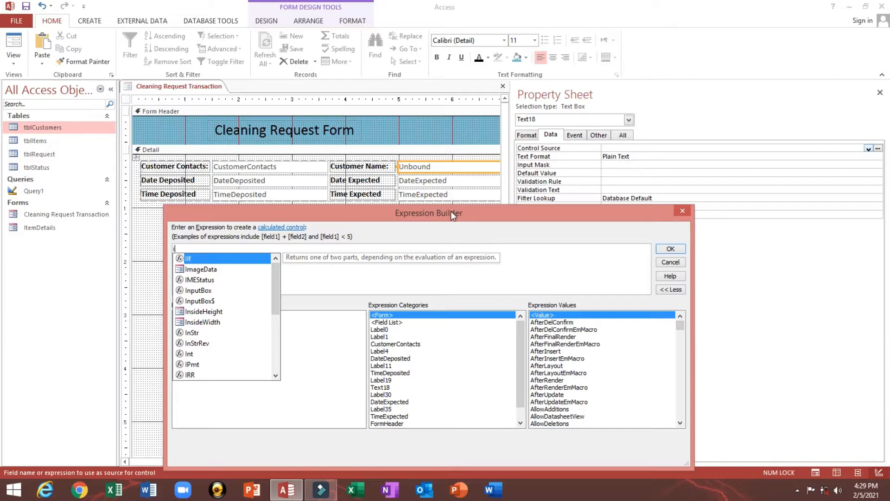
pyautogui.press('Tab')
pyautogui.write('(is')
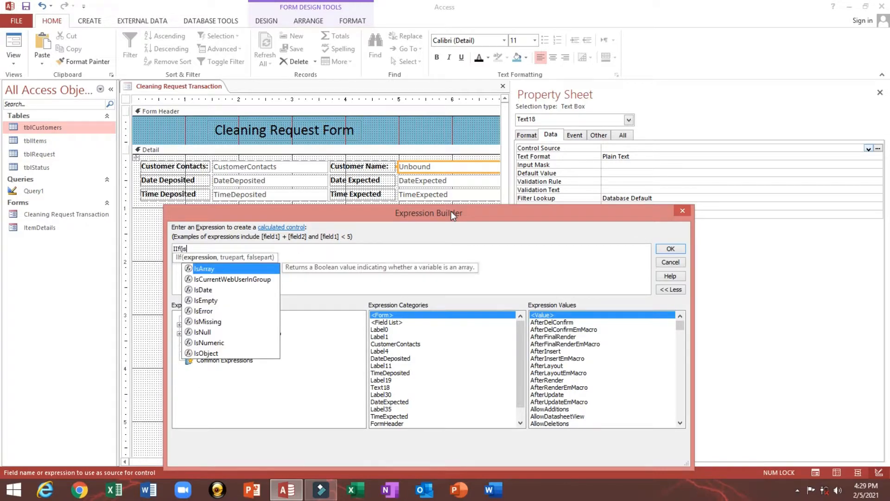
pyautogui.press('Down')
pyautogui.press('Down')
pyautogui.press('Down')
pyautogui.press('Down')
pyautogui.press('Down')
pyautogui.press('Down')
pyautogui.press('Tab')
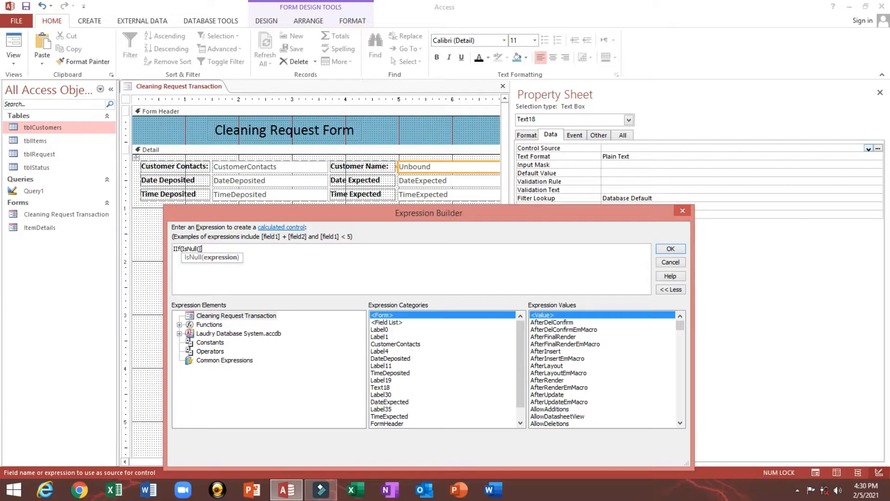
pyautogui.write('[cu')
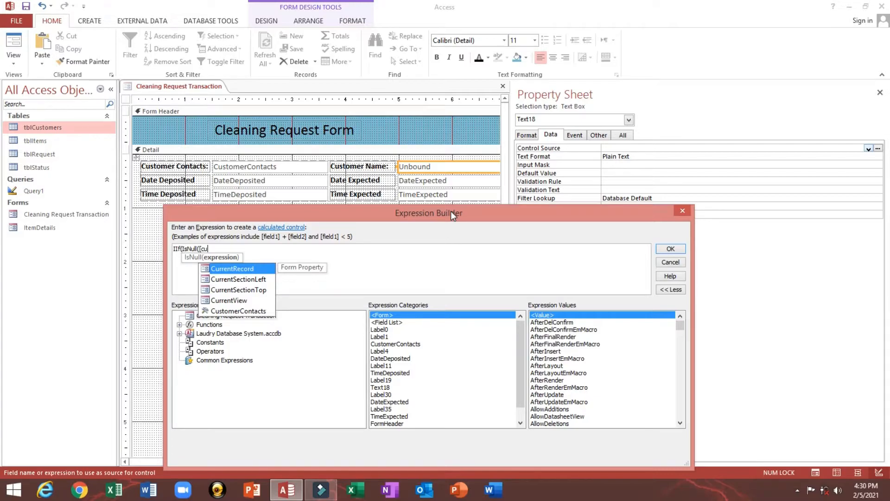
pyautogui.press('Down')
pyautogui.press('Down')
pyautogui.press('Down')
pyautogui.press('Down')
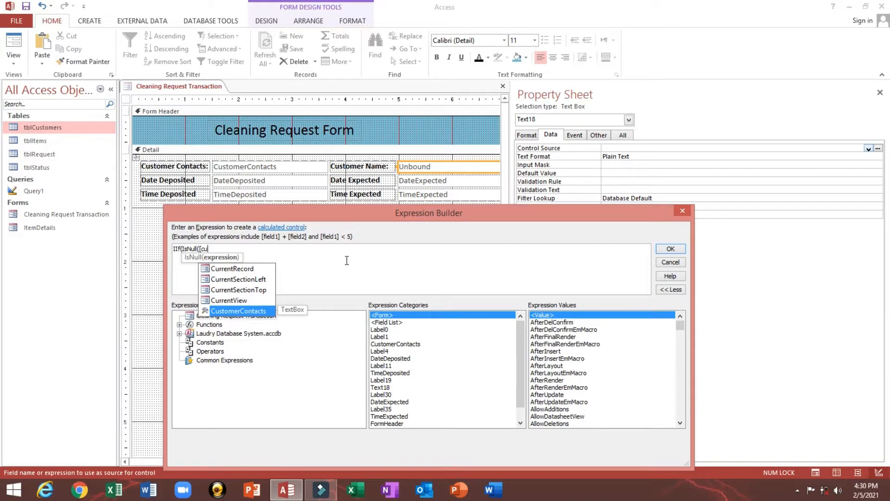
pyautogui.press('Tab')
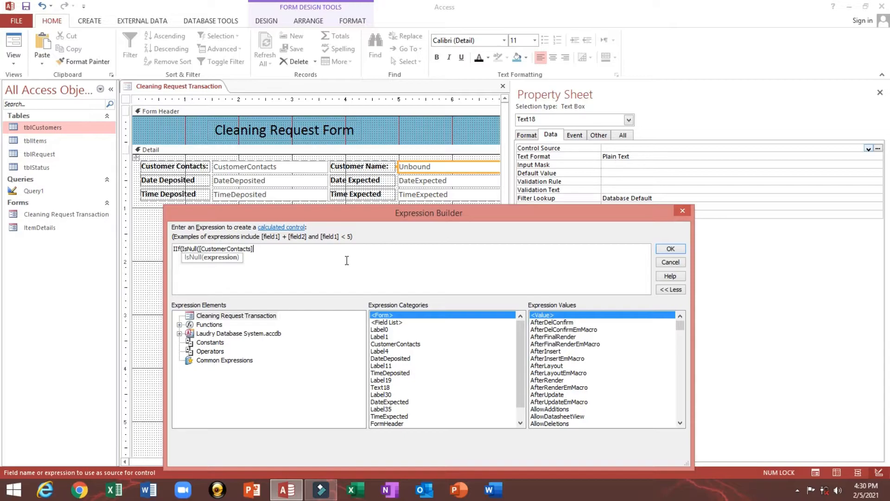
pyautogui.write(')')
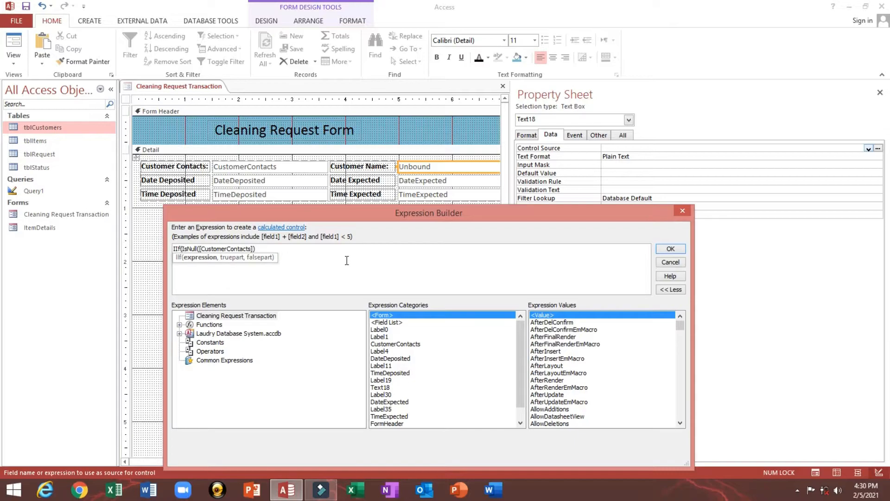
pyautogui.write(',')
pyautogui.write('"",')
pyautogui.write('d')
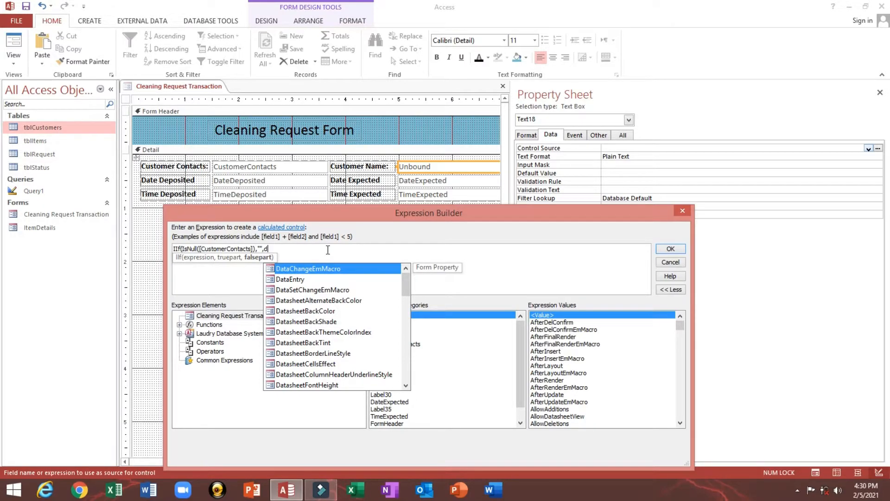
# - Finish with DLookUp("CustomerName","tblCustomers","ContactNumber='"&[CustomerContacts]&"'")) and apply the expression
pyautogui.write('l')
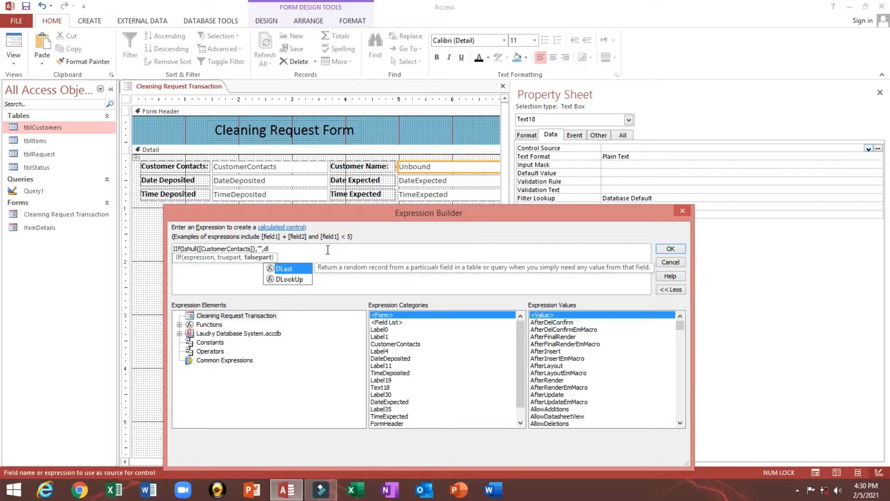
pyautogui.press('Down')
pyautogui.press('Tab')
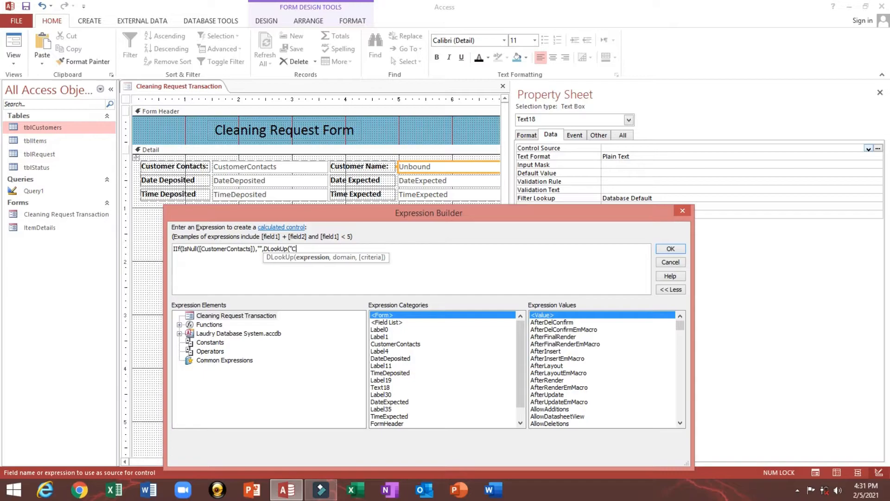
pyautogui.write('omerName')
pyautogui.write(',')
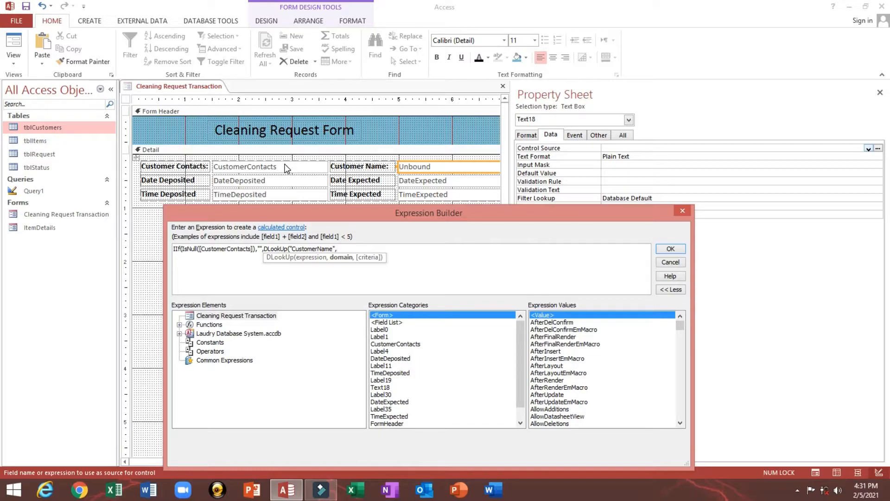
pyautogui.write('"tblCustomers",')
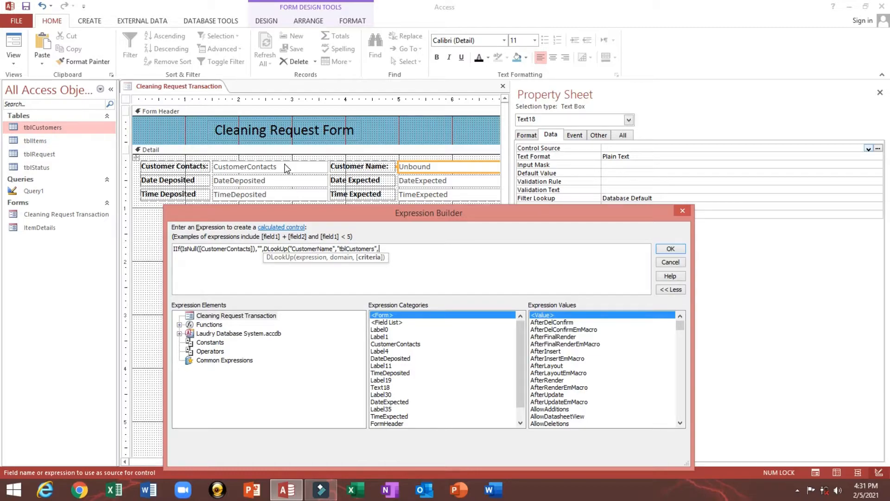
pyautogui.write('"Cosntact')
pyautogui.write('Number')
pyautogui.write('=\'"&[')
pyautogui.write('C')
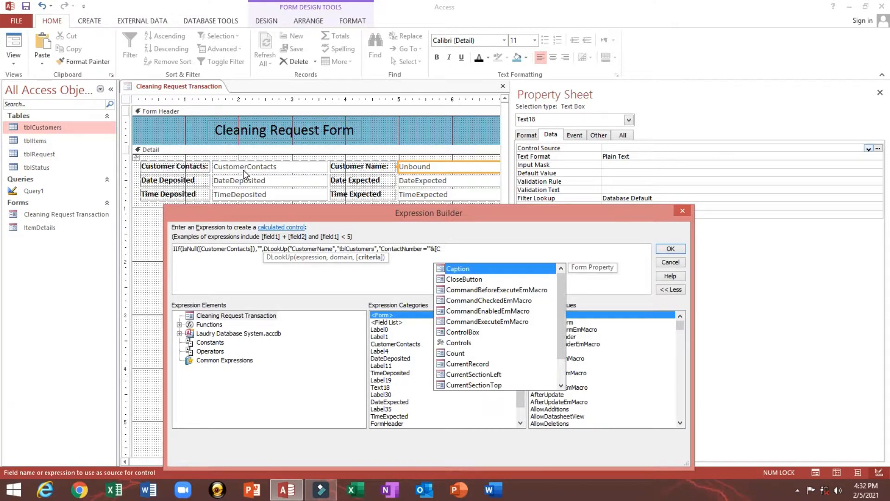
pyautogui.write('ust')
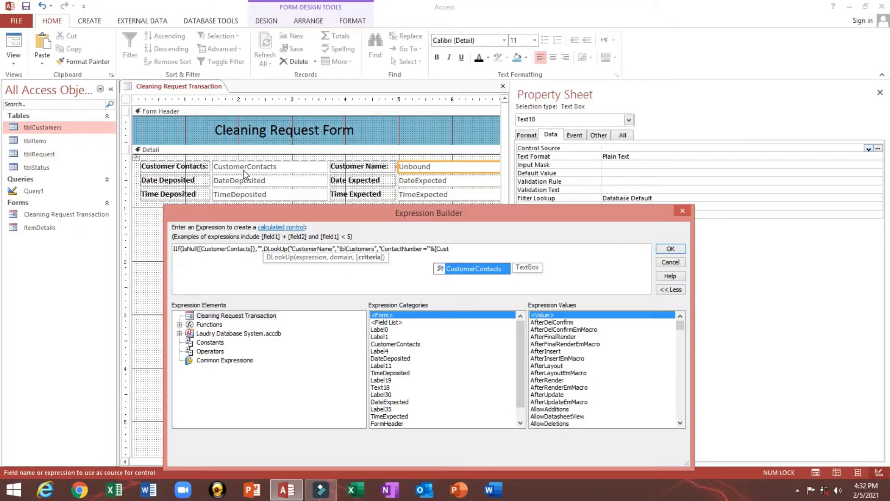
pyautogui.press('Tab')
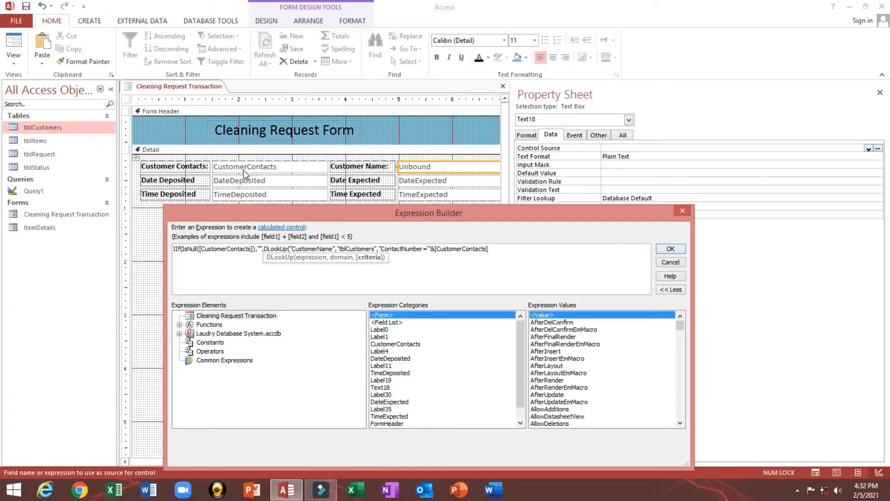
pyautogui.write('&"\'")')
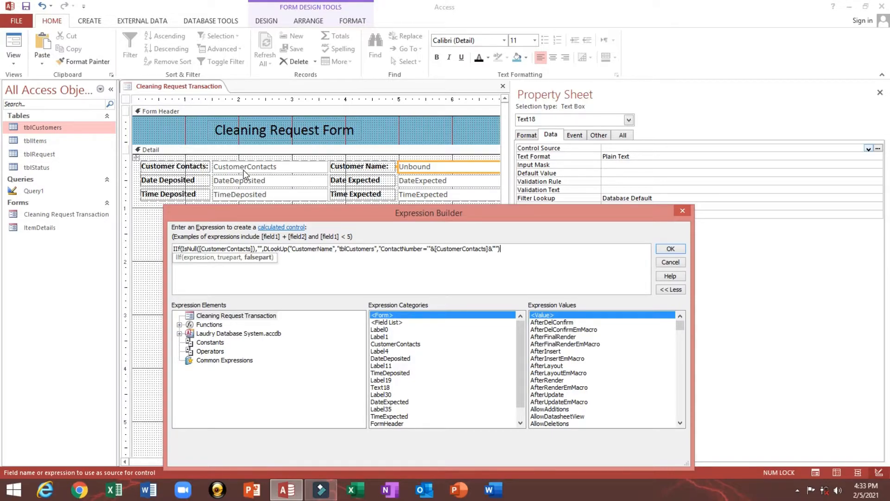
pyautogui.write(')')
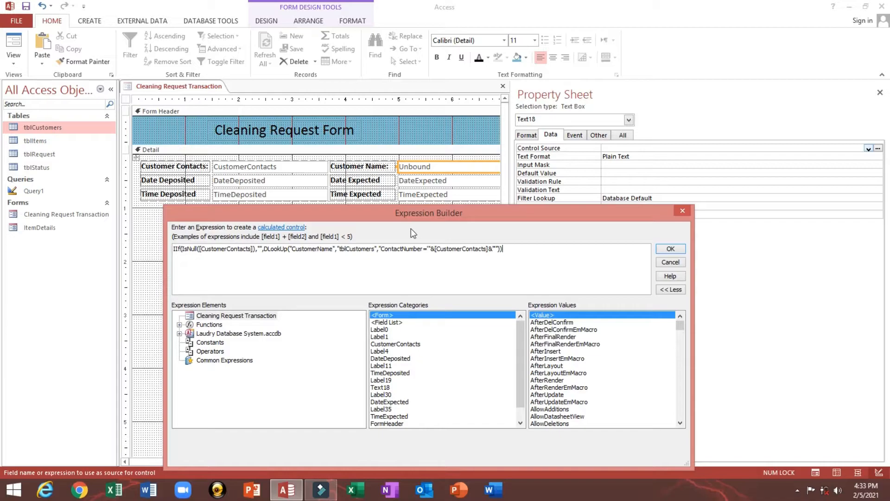
pyautogui.click(668, 249)
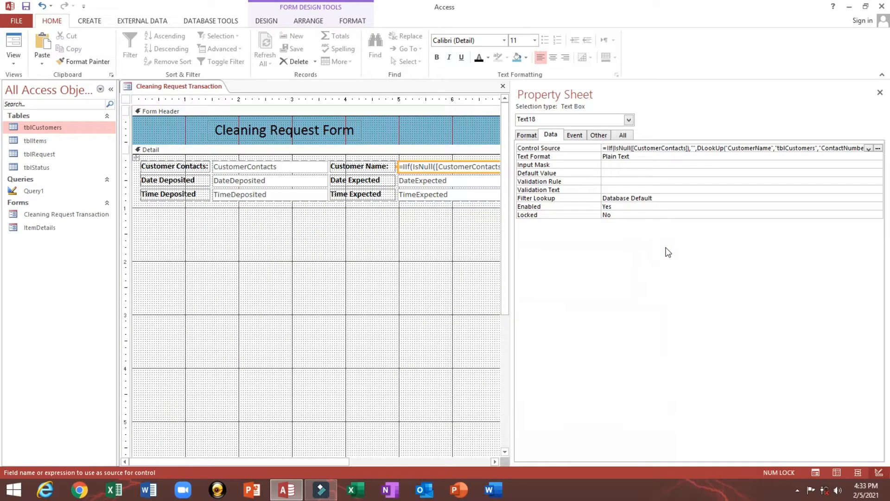
# - Switch to Form View and click into Customer Contacts to test the lookup
pyautogui.click(641, 166)
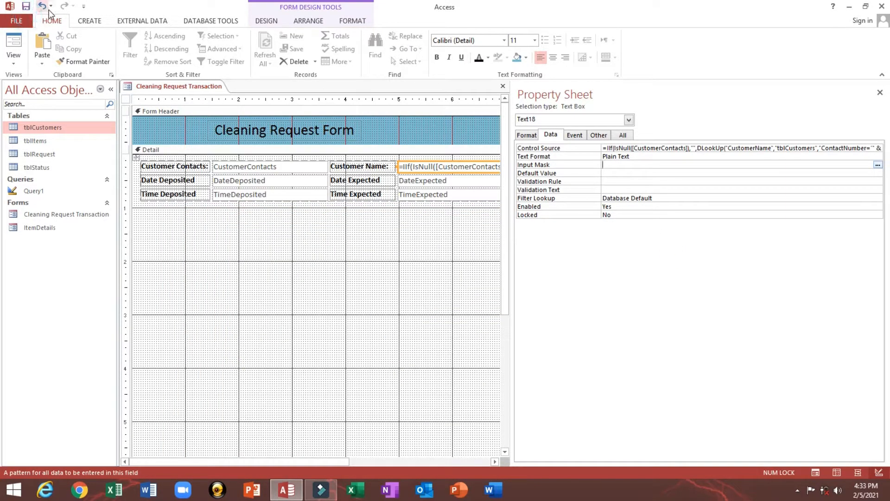
pyautogui.click(11, 43)
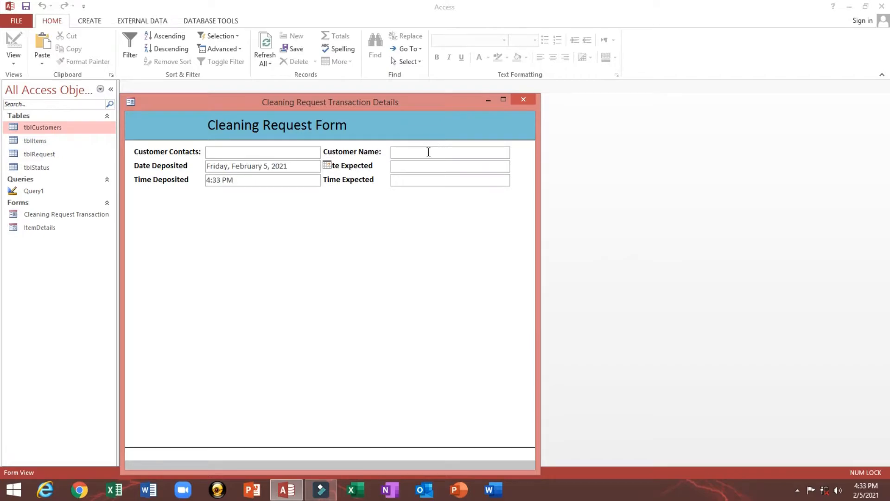
pyautogui.click(242, 153)
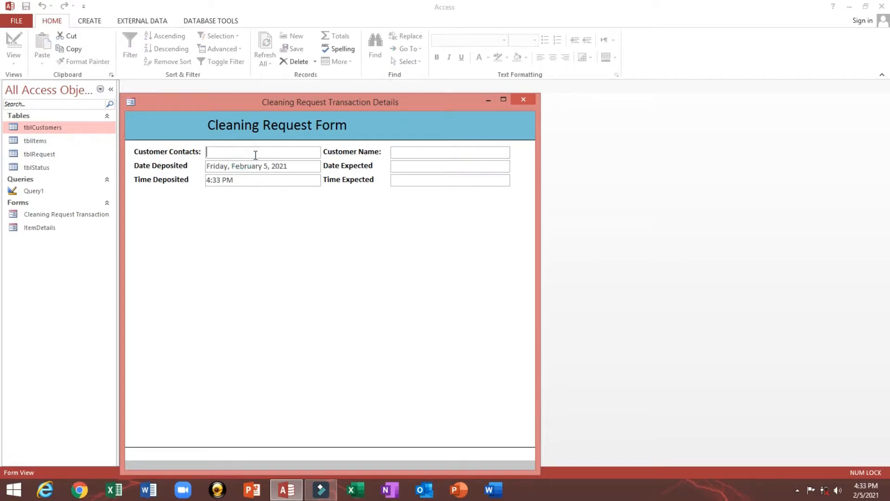
# - Open tblCustomers beside the form, then close both the form and the table
pyautogui.doubleClick(36, 129)
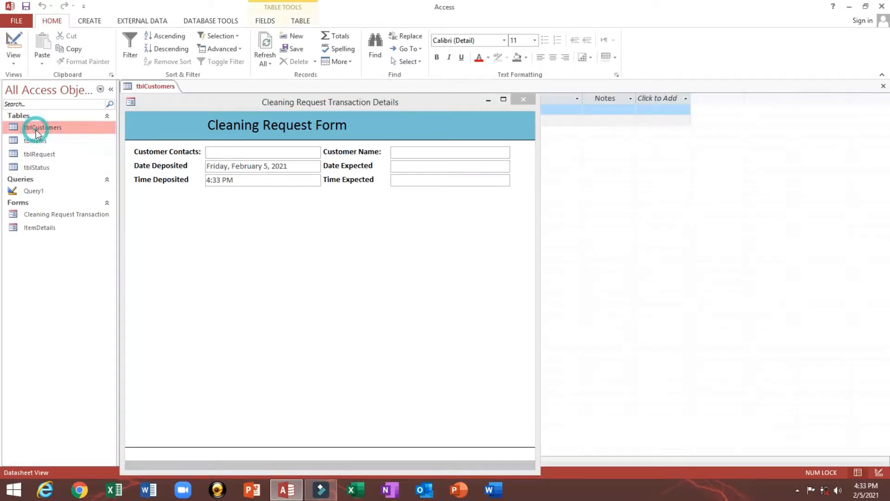
pyautogui.moveTo(173, 119); pyautogui.dragTo(327, 222)
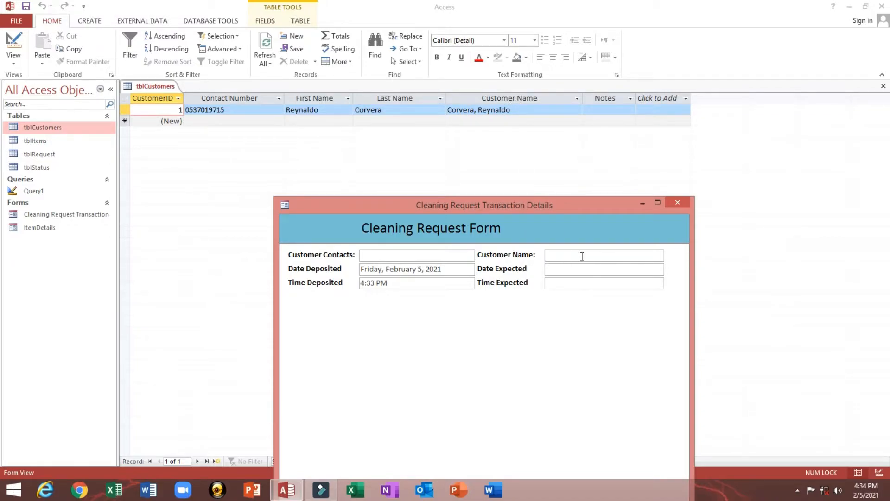
pyautogui.moveTo(550, 207); pyautogui.dragTo(487, 186)
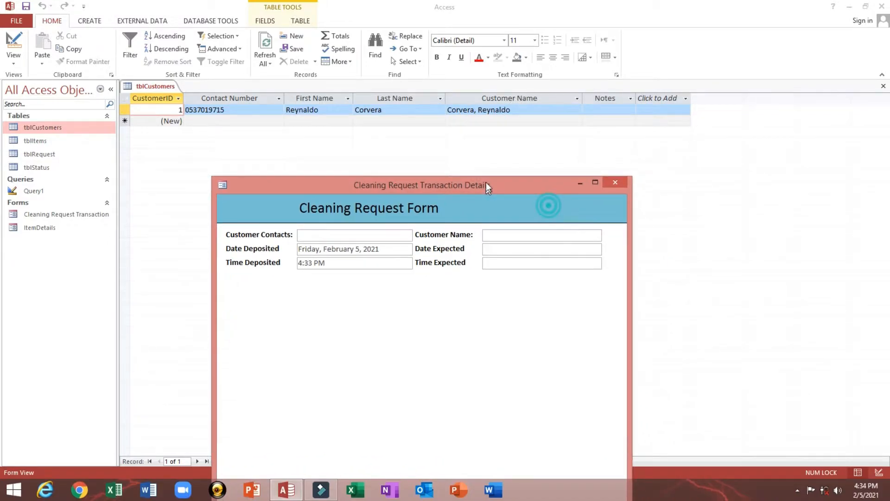
pyautogui.click(617, 182)
pyautogui.click(883, 86)
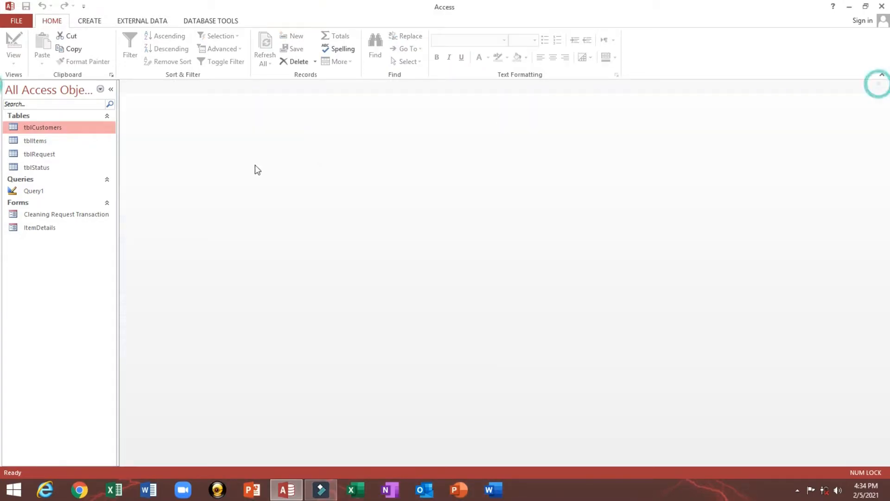
# - Open the form in Design View and set the Customer Name box's Locked property to Yes
pyautogui.rightClick(49, 215)
pyautogui.click(71, 251)
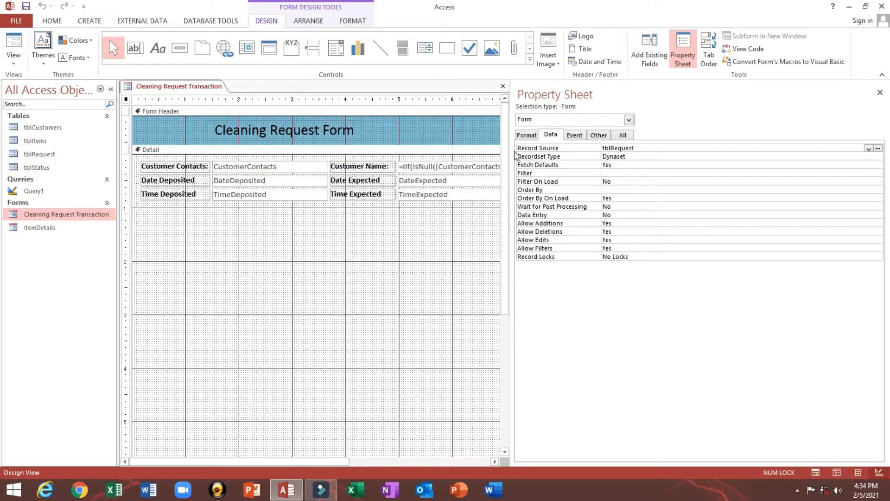
pyautogui.moveTo(511, 154); pyautogui.dragTo(596, 154)
pyautogui.click(439, 167)
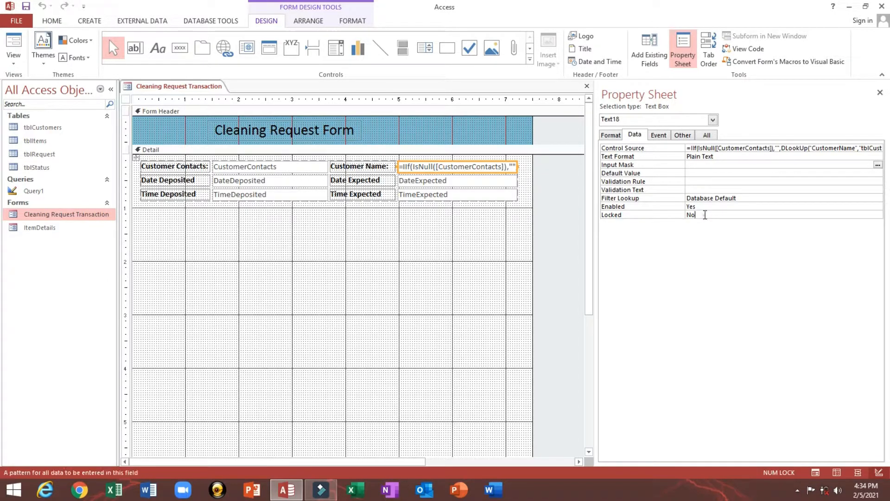
pyautogui.doubleClick(705, 215)
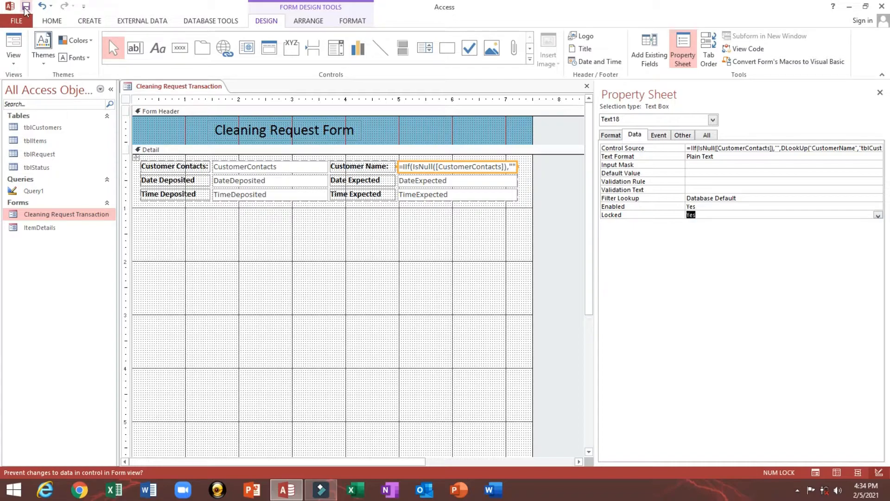
# - Save and preview the form, then return to Design View
pyautogui.click(13, 42)
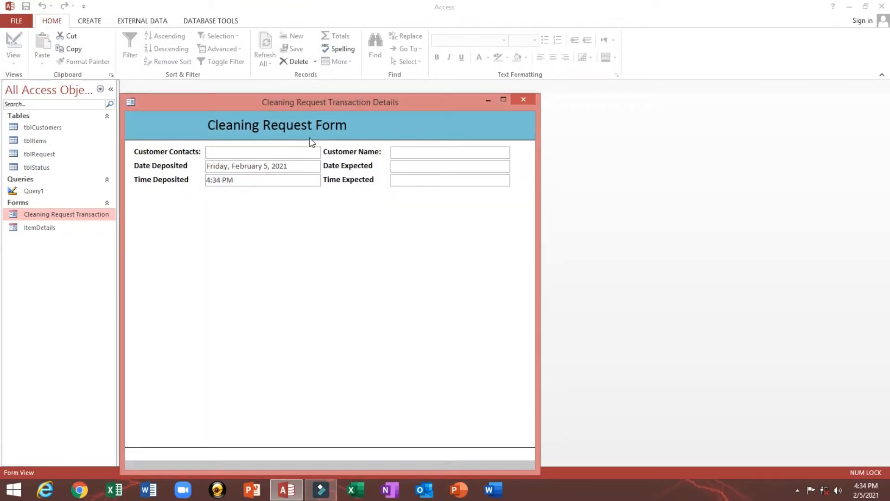
pyautogui.rightClick(393, 116)
pyautogui.click(401, 142)
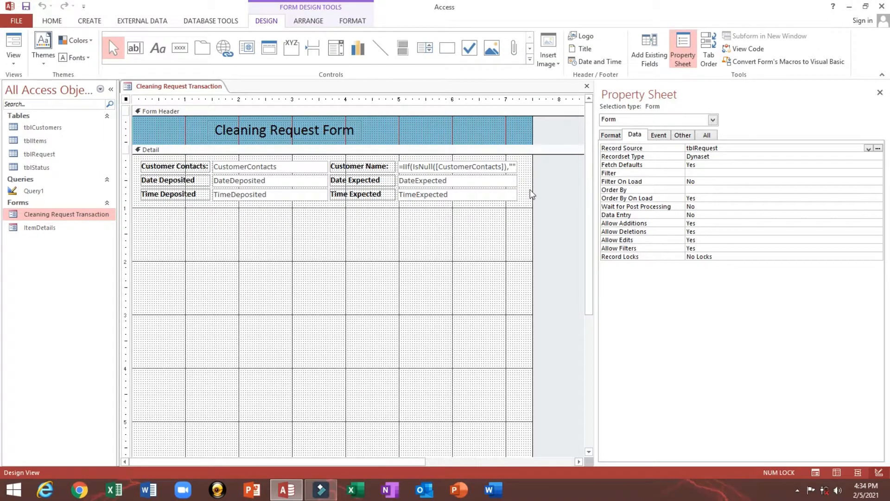
pyautogui.click(654, 51)
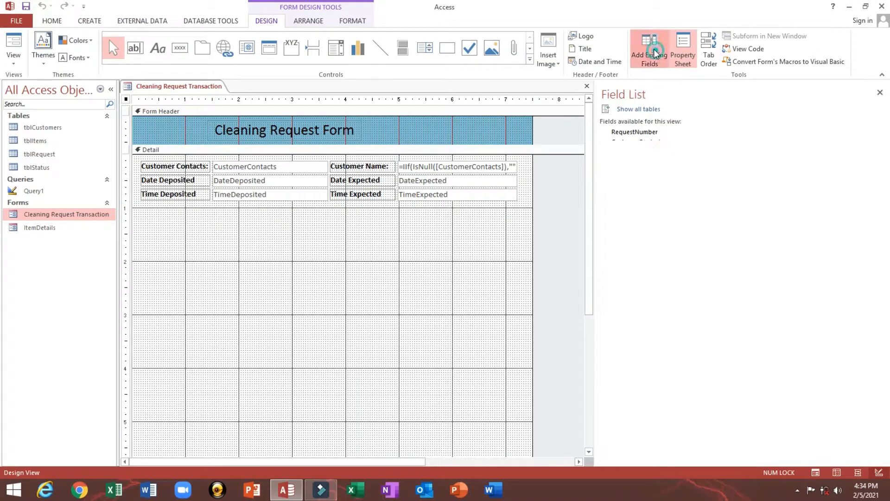
# - Place the RequestNumber field below Time Expected in the right column
pyautogui.click(641, 134)
pyautogui.moveTo(642, 134); pyautogui.dragTo(478, 200)
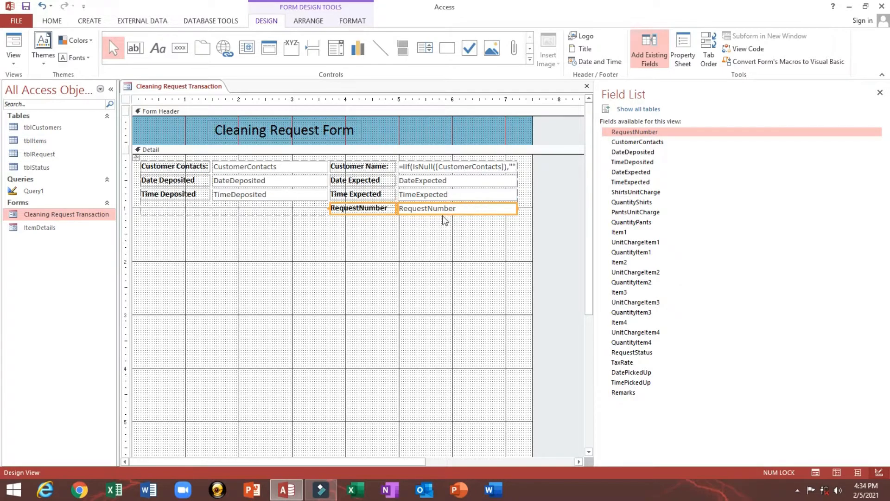
pyautogui.click(397, 232)
# - Rename its label to 'Request Number', save, and switch to Form View
pyautogui.click(356, 211)
pyautogui.click(361, 208)
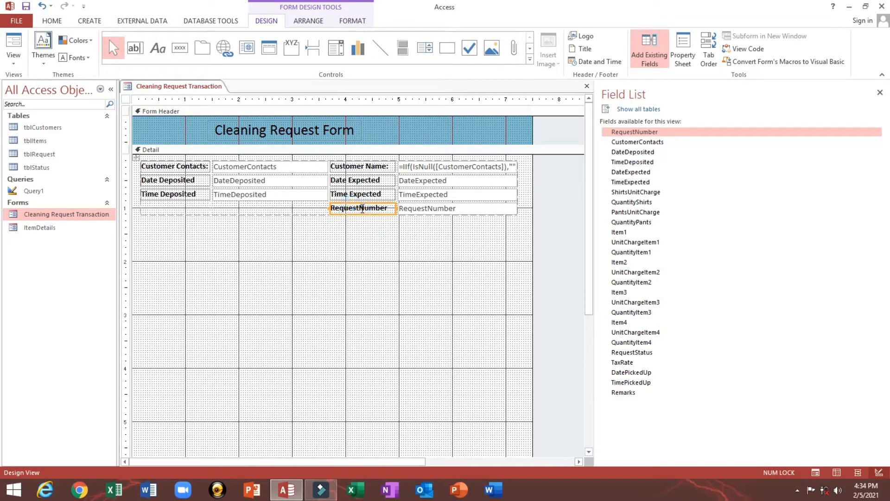
pyautogui.click(365, 225)
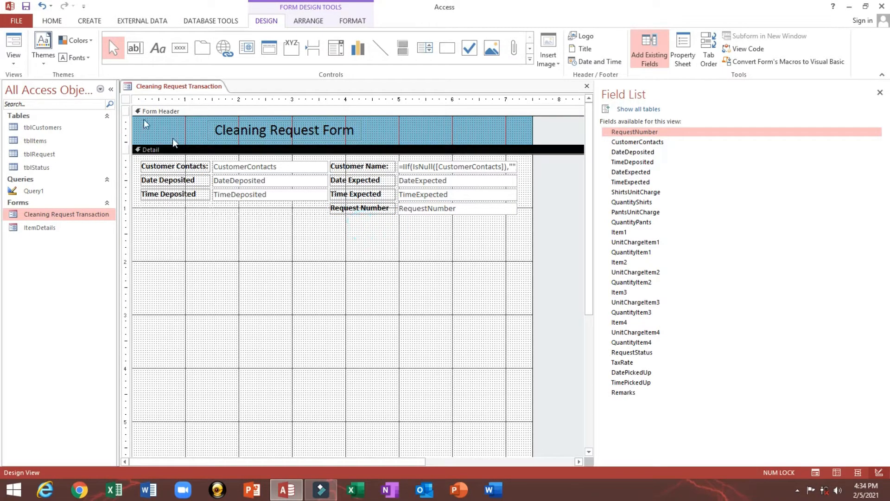
pyautogui.click(26, 6)
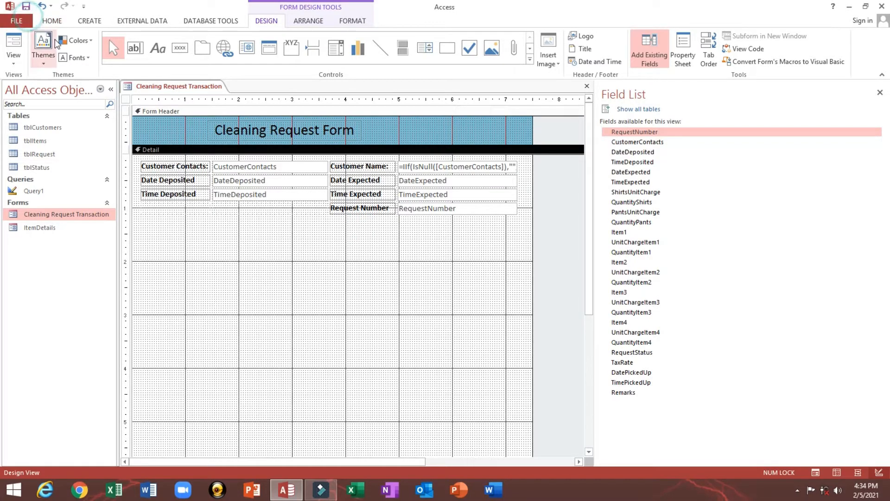
pyautogui.click(13, 41)
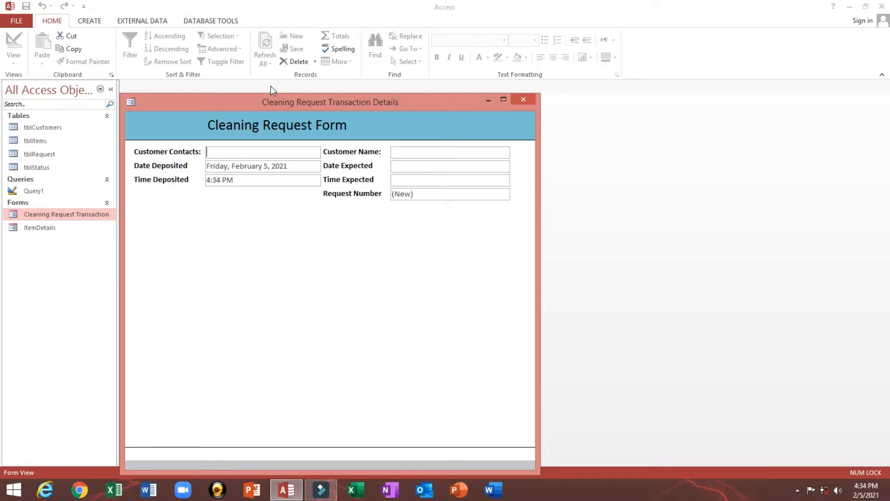
# - Enter the customer's contact number and compare the auto-filled name against tblCustomers
pyautogui.doubleClick(418, 194)
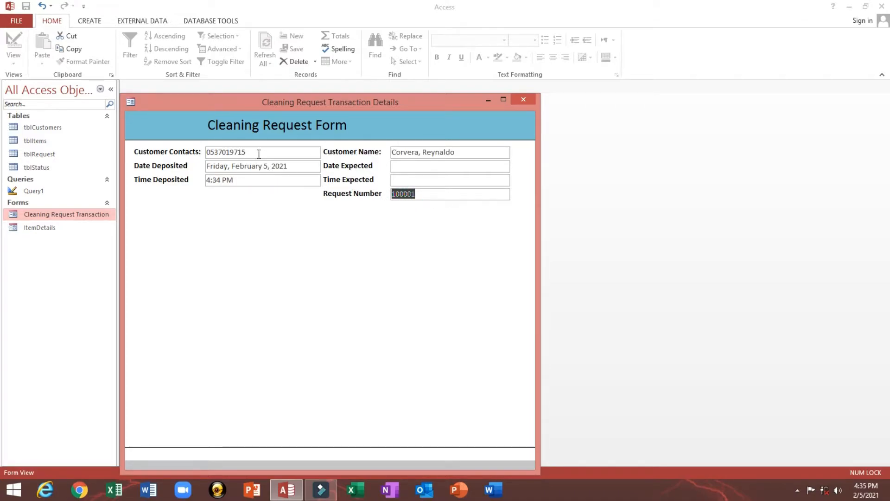
pyautogui.moveTo(258, 153); pyautogui.dragTo(203, 153)
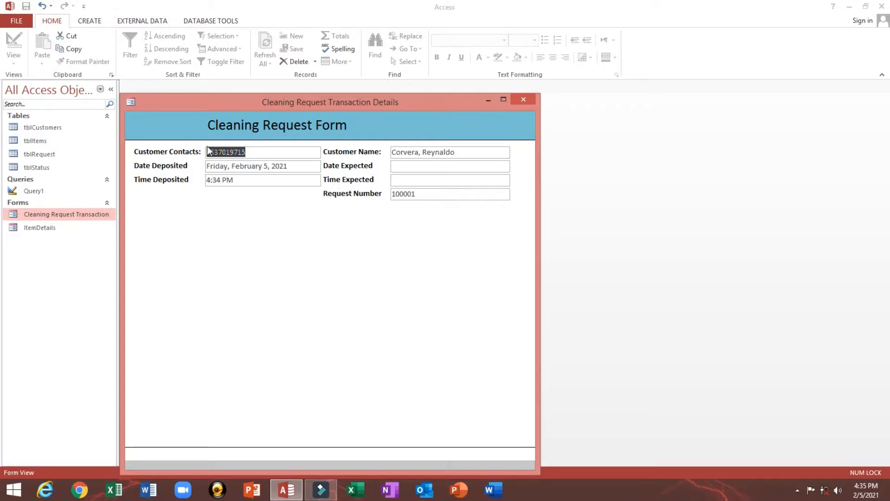
pyautogui.doubleClick(264, 152)
pyautogui.doubleClick(484, 153)
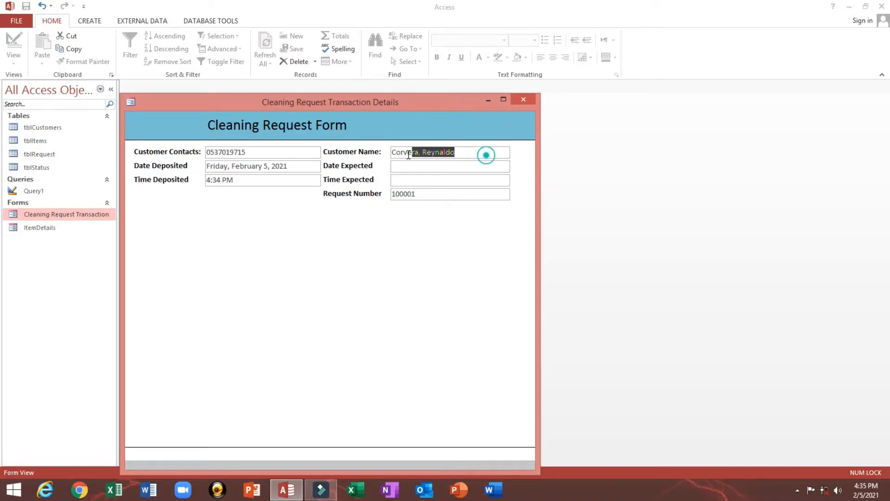
pyautogui.doubleClick(33, 128)
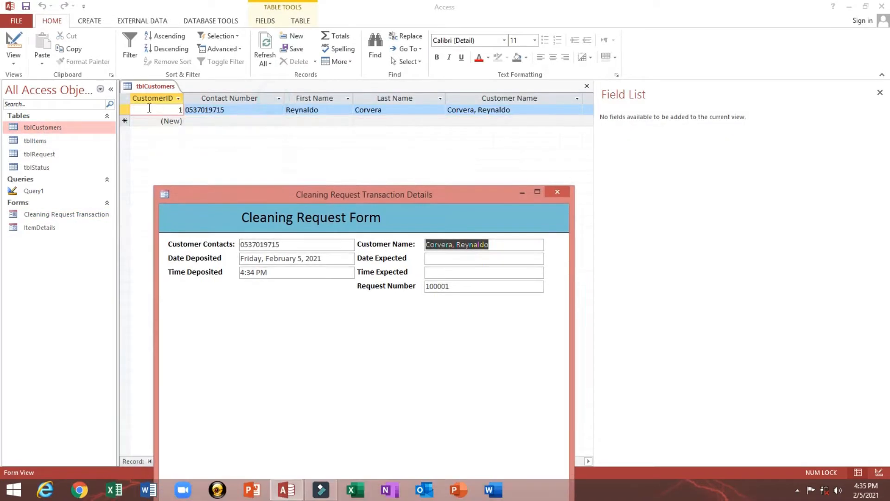
pyautogui.click(588, 85)
# - Reposition the form and review Request Number 100001, Customer Name and Customer Contacts values
pyautogui.moveTo(387, 200); pyautogui.dragTo(351, 119)
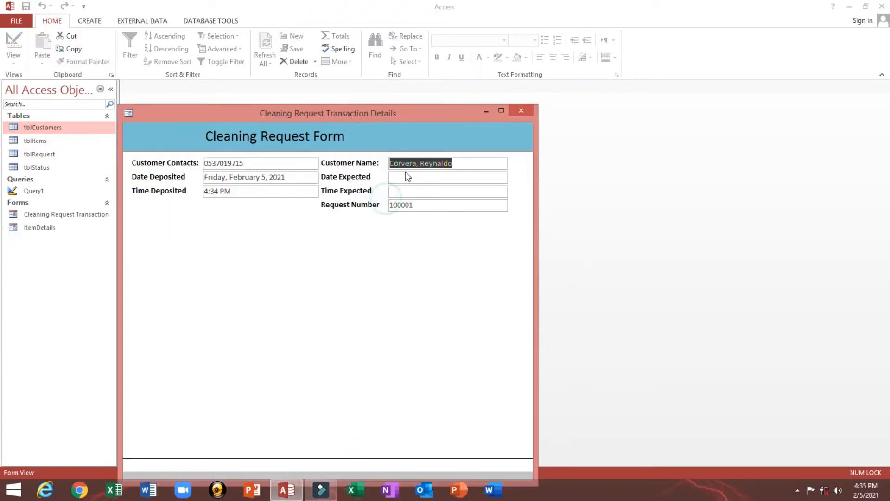
pyautogui.click(448, 205)
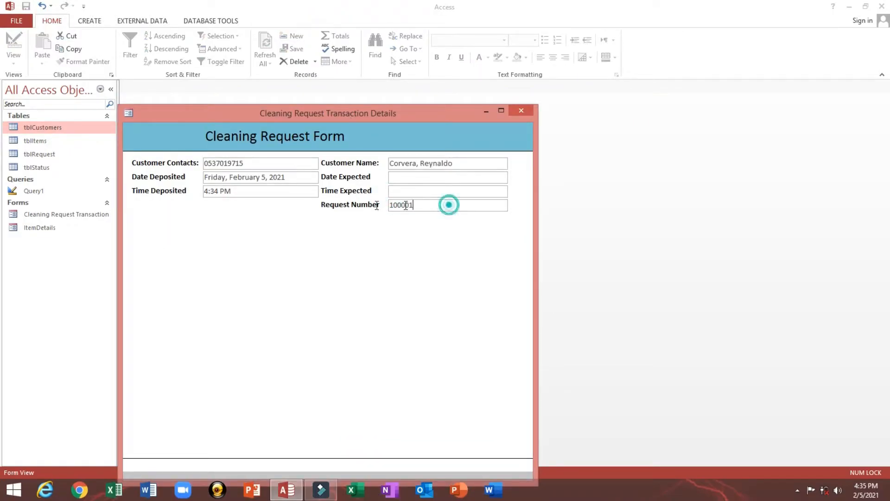
pyautogui.click(350, 206)
pyautogui.click(461, 164)
pyautogui.click(360, 165)
pyautogui.moveTo(333, 113); pyautogui.dragTo(336, 109)
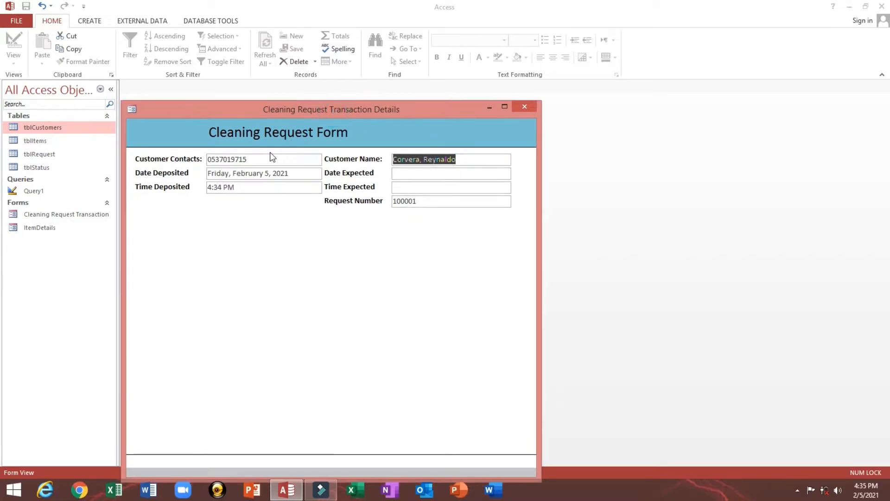
pyautogui.click(278, 162)
pyautogui.click(194, 154)
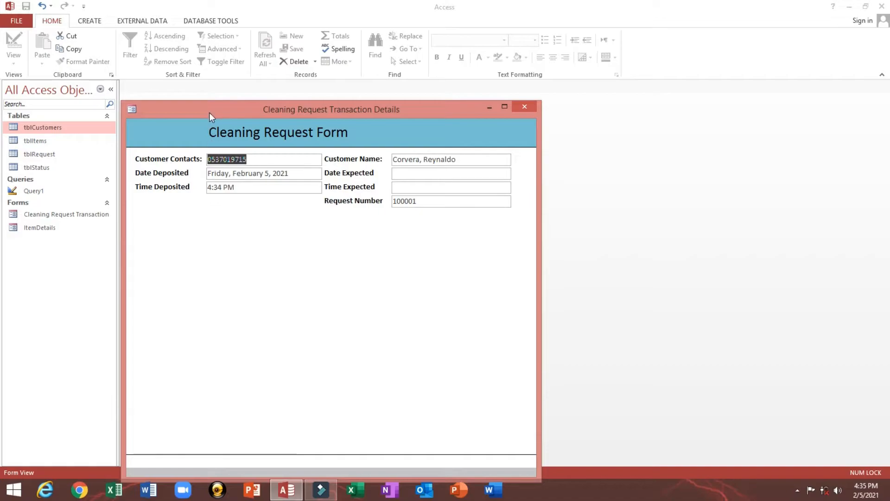
pyautogui.moveTo(210, 112); pyautogui.dragTo(205, 106)
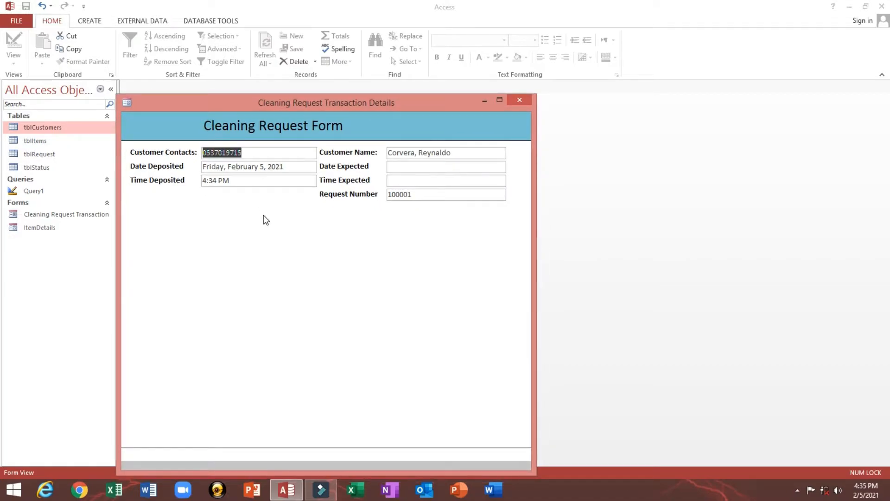
pyautogui.moveTo(305, 103); pyautogui.dragTo(300, 102)
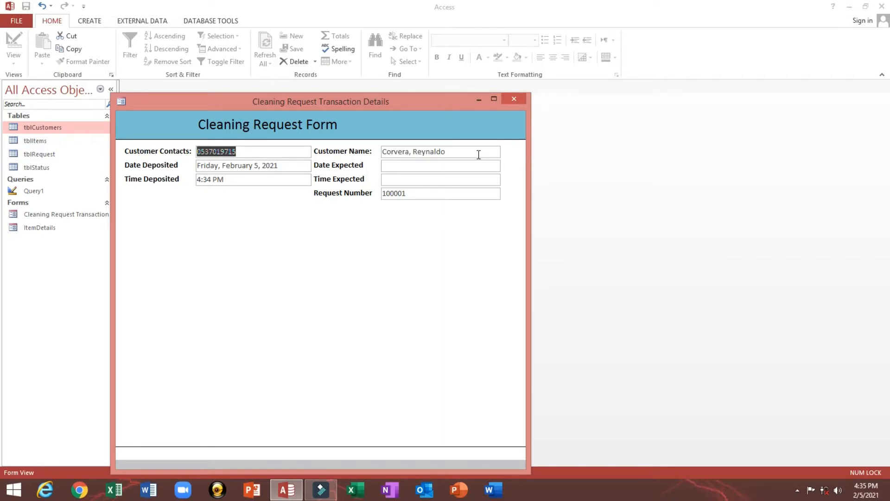
pyautogui.moveTo(478, 154); pyautogui.dragTo(320, 155)
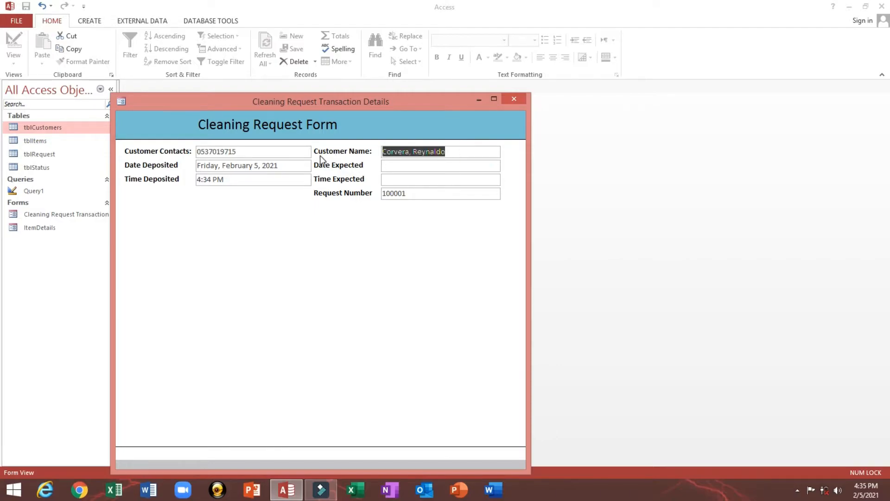
pyautogui.rightClick(330, 117)
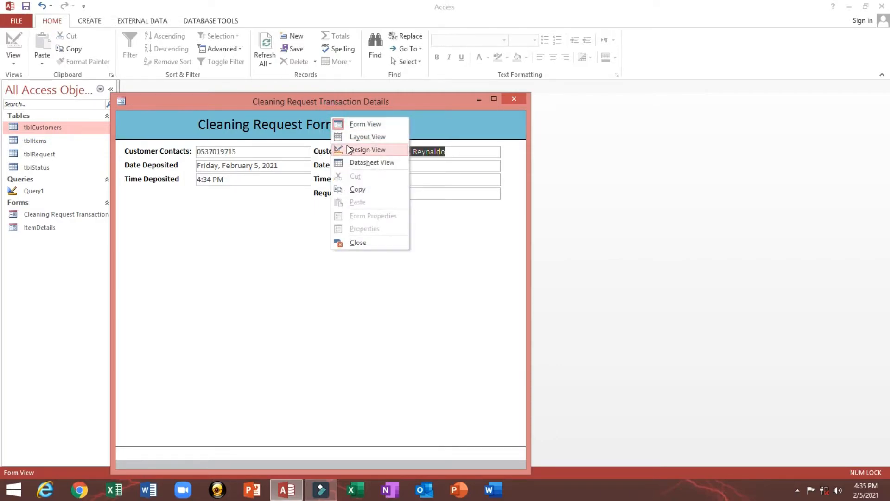
# - Return to Design View, save, and add a bold 'Item Type' label below the header fields
pyautogui.click(345, 149)
pyautogui.click(26, 6)
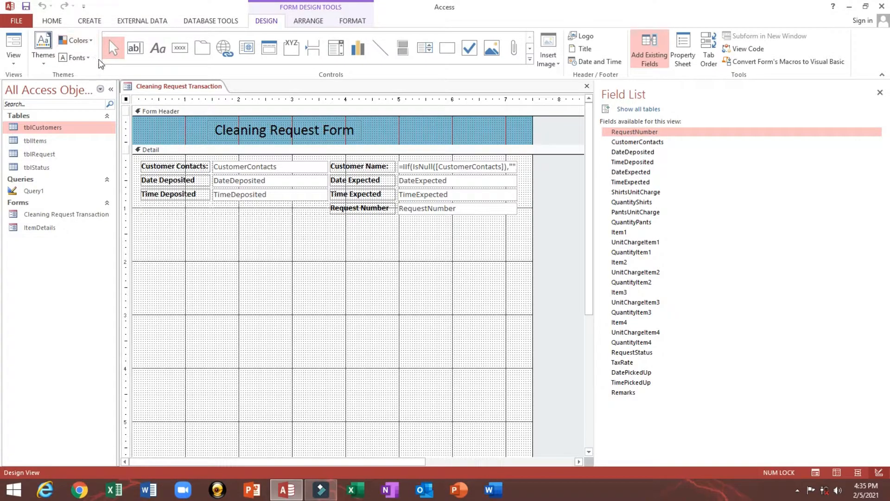
pyautogui.click(158, 48)
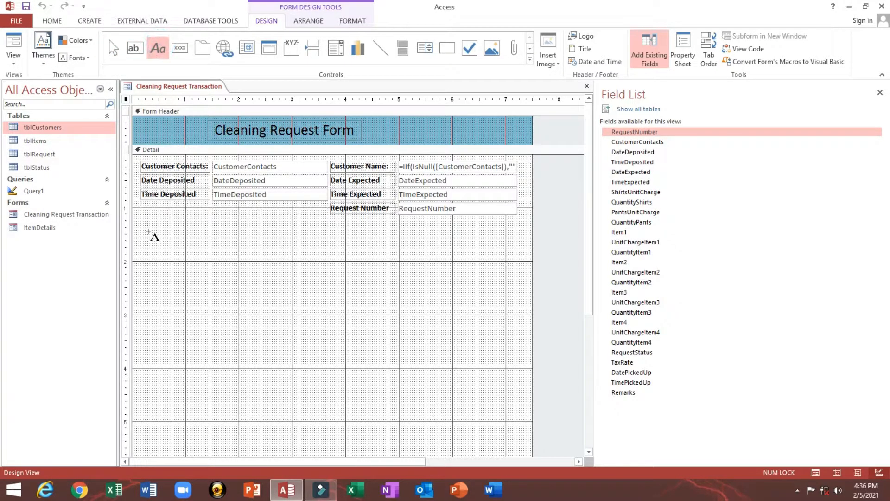
pyautogui.moveTo(147, 232)
pyautogui.mouseDown()
pyautogui.moveTo(230, 243)
pyautogui.moveTo(186, 231)
pyautogui.moveTo(230, 235)
pyautogui.mouseUp()
pyautogui.write('Item Type')
pyautogui.press('Return')
pyautogui.click(52, 21)
# - Duplicate the Item Type label as a centered, enlarged 'Charges' heading beside it
pyautogui.click(437, 58)
pyautogui.hotkey('ctrl', 'v')
pyautogui.click(226, 231)
pyautogui.moveTo(226, 231); pyautogui.dragTo(169, 237)
pyautogui.write('Charges')
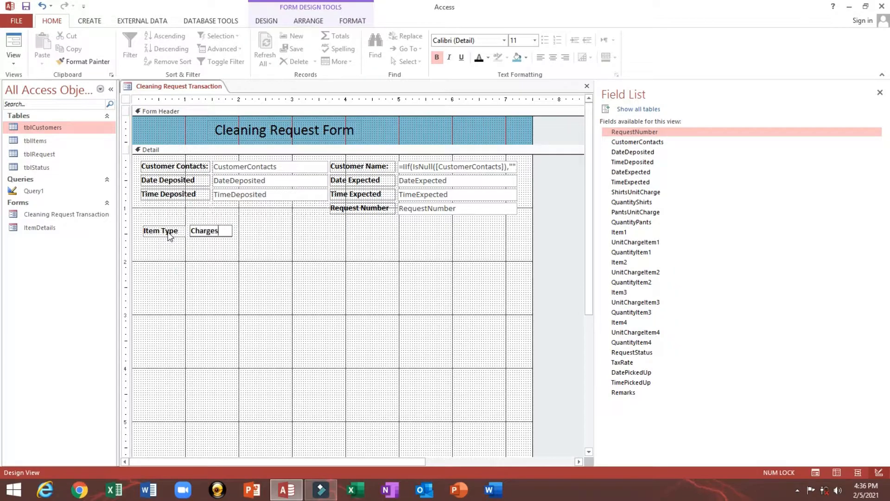
pyautogui.click(200, 255)
pyautogui.click(211, 231)
pyautogui.click(553, 57)
pyautogui.moveTo(234, 238)
pyautogui.mouseDown()
pyautogui.moveTo(285, 236)
pyautogui.moveTo(221, 236)
pyautogui.mouseUp()
# - Copy the Charges heading and relabel the copy 'Quantity'
pyautogui.hotkey('ctrl', 'c')
pyautogui.hotkey('ctrl', 'v')
pyautogui.click(284, 234)
pyautogui.write('Quantity')
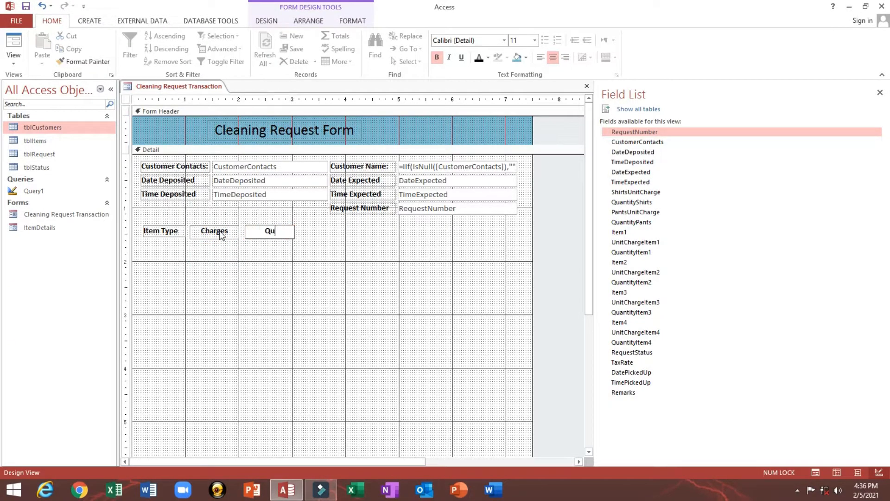
pyautogui.press('BackSpace')
pyautogui.press('BackSpace')
pyautogui.press('BackSpace')
pyautogui.press('BackSpace')
pyautogui.press('BackSpace')
pyautogui.press('BackSpace')
pyautogui.press('BackSpace')
pyautogui.press('BackSpace')
pyautogui.write('Quantity')
pyautogui.click(269, 253)
pyautogui.click(270, 232)
# - Add a 'Sub-Total' heading right of Quantity and widen the Quantity label
pyautogui.hotkey('ctrl', 'v')
pyautogui.moveTo(275, 246); pyautogui.dragTo(349, 229)
pyautogui.moveTo(361, 231); pyautogui.dragTo(34, 317)
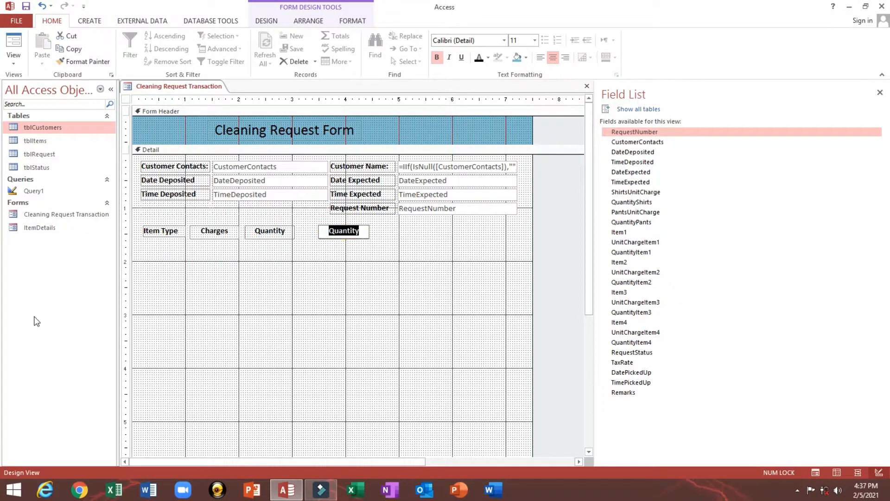
pyautogui.write('Sub-Total')
pyautogui.click(270, 232)
pyautogui.moveTo(295, 239); pyautogui.dragTo(497, 241)
# - Copy Sub-Total into a 'Cleaning Request Summary' heading to its right
pyautogui.click(341, 232)
pyautogui.hotkey('ctrl', 'c')
pyautogui.hotkey('ctrl', 'v')
pyautogui.moveTo(463, 234); pyautogui.dragTo(412, 233)
pyautogui.write('Cleaning Request Summary')
# - Align the header labels to Top and size them To Tallest
pyautogui.rightClick(421, 233)
pyautogui.click(460, 314)
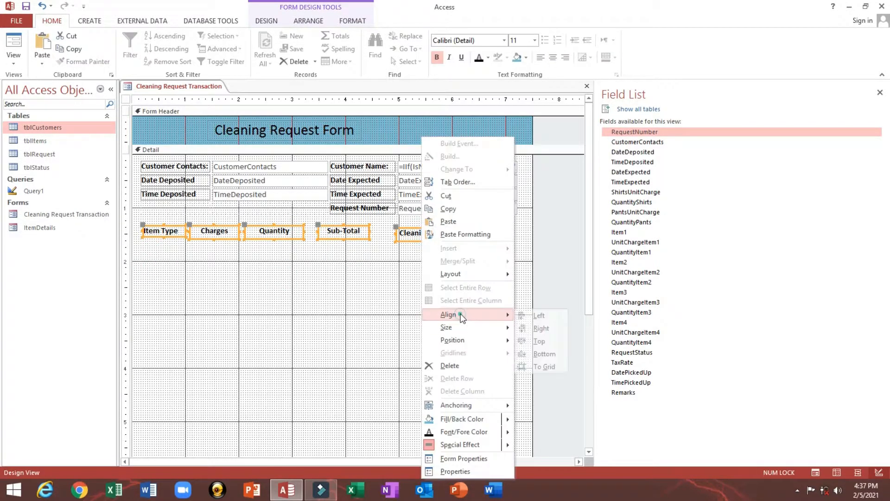
pyautogui.click(541, 341)
pyautogui.rightClick(325, 232)
pyautogui.click(364, 327)
pyautogui.click(451, 354)
# - Add a 'Shirts' label under Item Type, left-aligned with it
pyautogui.click(169, 236)
pyautogui.hotkey('ctrl', 'c')
pyautogui.hotkey('ctrl', 'v')
pyautogui.moveTo(177, 251)
pyautogui.mouseDown()
pyautogui.moveTo(179, 260)
pyautogui.moveTo(44, 248)
pyautogui.mouseUp()
pyautogui.write('Shirts')
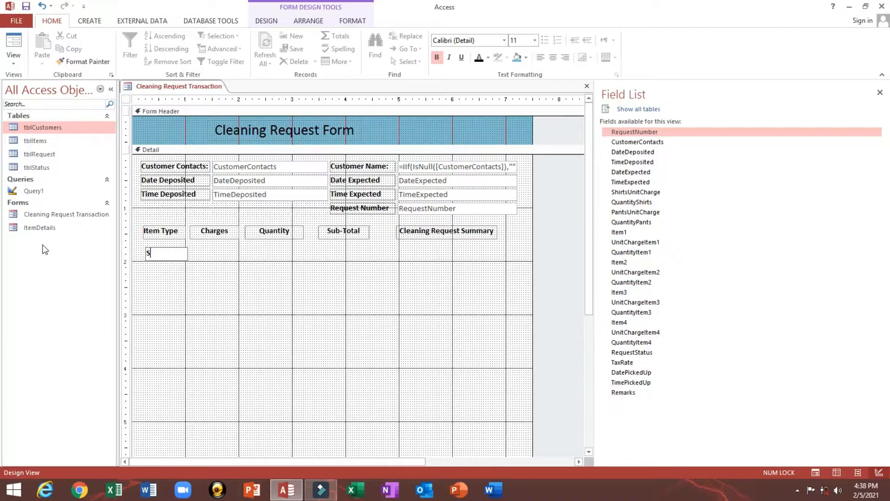
pyautogui.moveTo(158, 277); pyautogui.dragTo(159, 222)
pyautogui.rightClick(160, 232)
pyautogui.click(281, 315)
# - Add a 'Pants' label copied from Shirts and placed below it
pyautogui.click(159, 257)
pyautogui.hotkey('ctrl', 'c')
pyautogui.hotkey('ctrl', 'v')
pyautogui.moveTo(165, 273); pyautogui.dragTo(115, 278)
pyautogui.write('Pants')
pyautogui.click(161, 292)
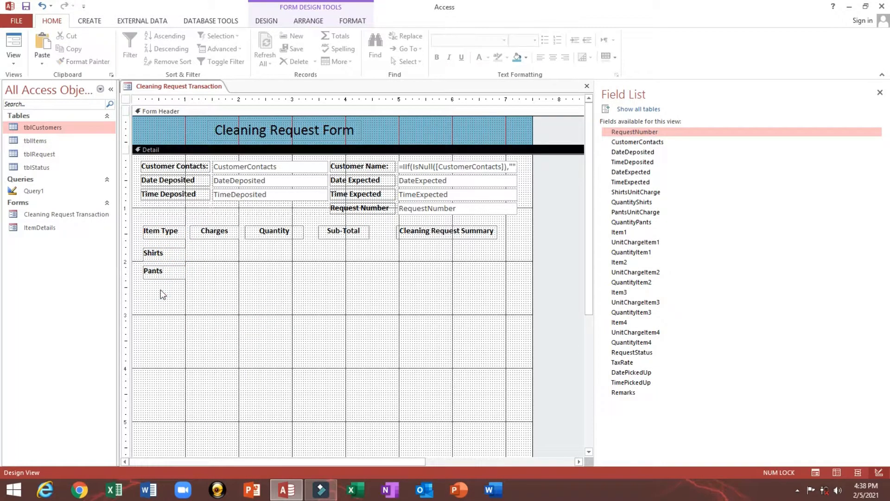
pyautogui.click(157, 275)
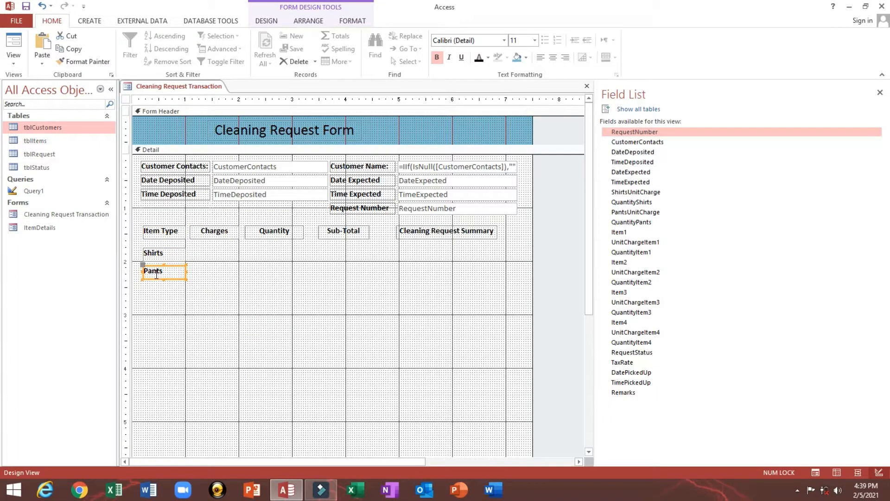
pyautogui.click(167, 255)
pyautogui.click(175, 299)
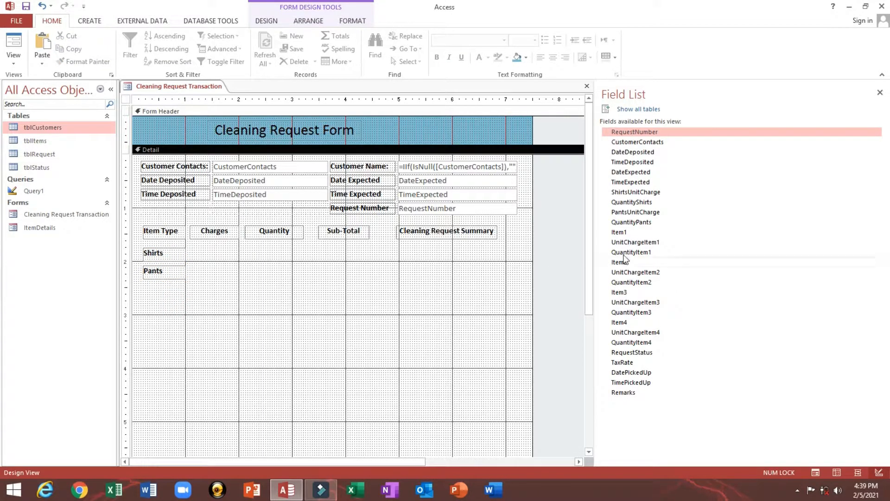
# - Place the Item1 combo box under Pants without its label, shifting the column and widening the box
pyautogui.click(620, 233)
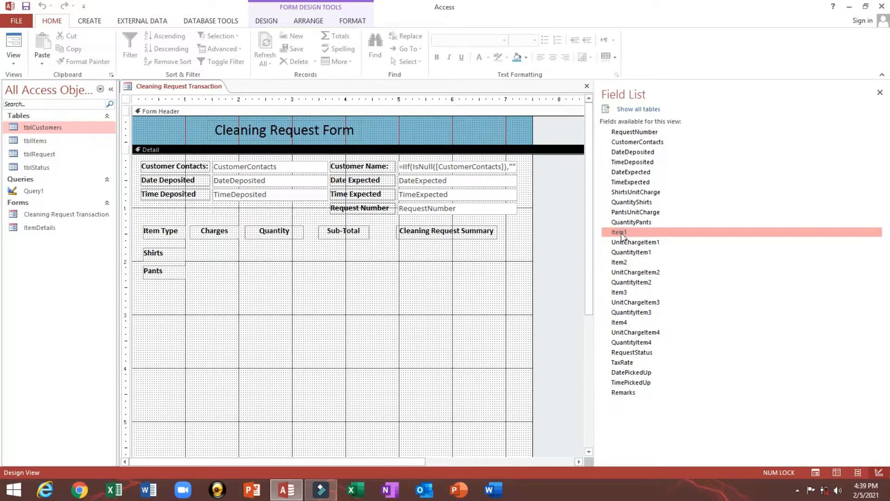
pyautogui.moveTo(621, 235); pyautogui.dragTo(170, 289)
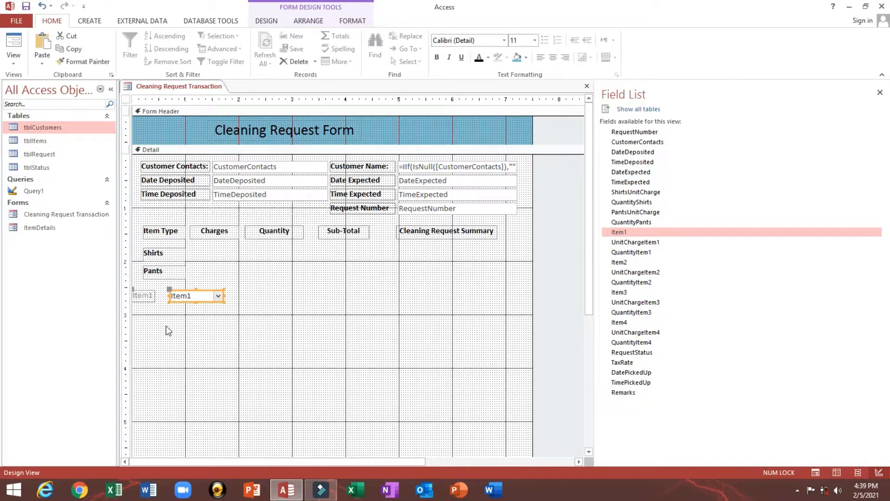
pyautogui.click(144, 295)
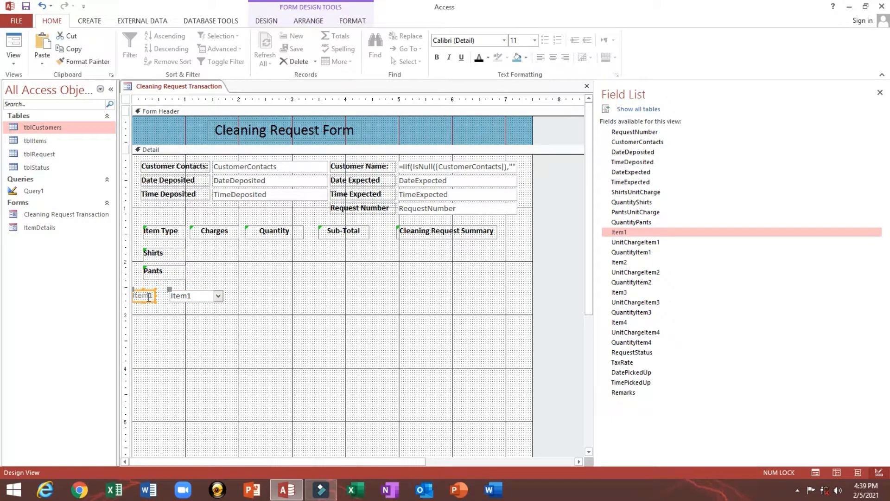
pyautogui.press('Delete')
pyautogui.moveTo(190, 302); pyautogui.dragTo(166, 296)
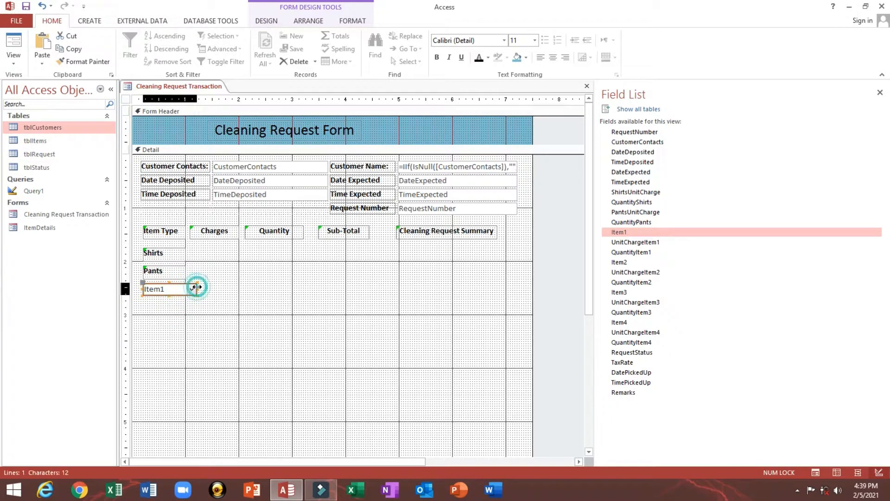
pyautogui.moveTo(156, 322); pyautogui.dragTo(154, 234)
pyautogui.moveTo(215, 251); pyautogui.dragTo(427, 231)
pyautogui.press('Right')
pyautogui.press('Right')
pyautogui.press('Right')
pyautogui.press('Right')
pyautogui.press('Right')
pyautogui.press('Right')
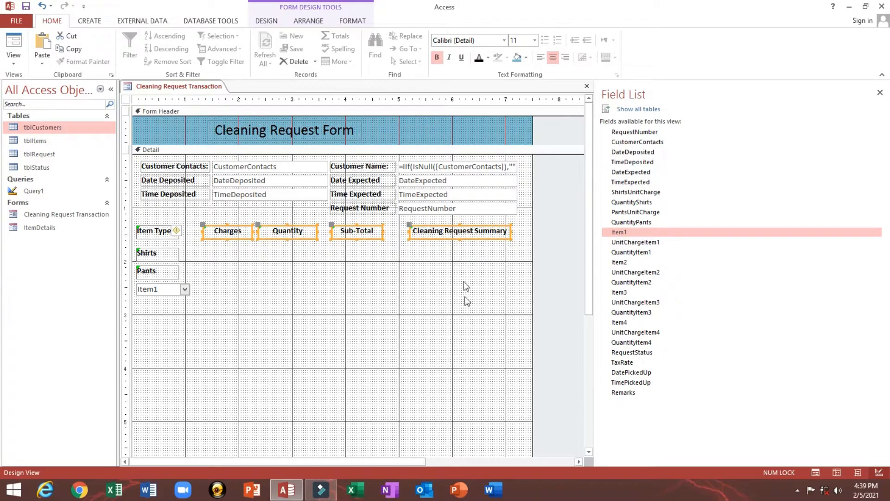
pyautogui.click(187, 290)
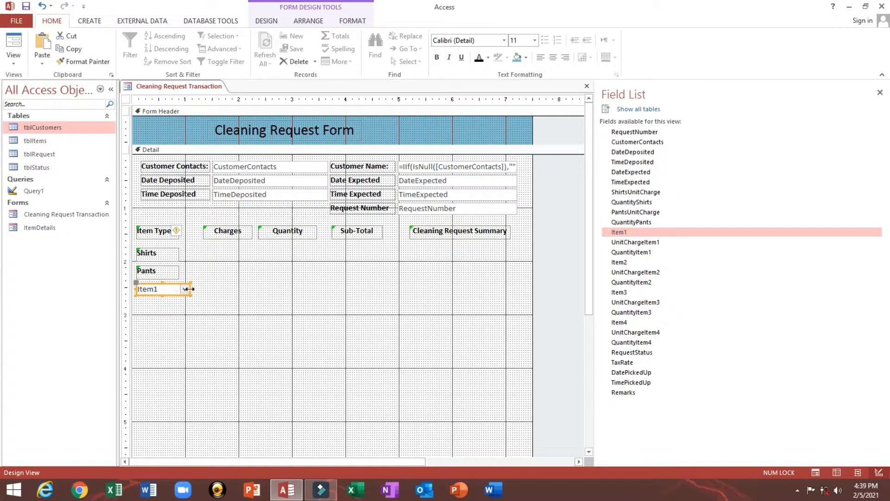
pyautogui.moveTo(189, 289); pyautogui.dragTo(196, 289)
# - Add Item2, Item3 and Item4 combo boxes below Item1, deleting each attached label
pyautogui.moveTo(617, 262); pyautogui.dragTo(151, 309)
pyautogui.click(147, 310)
pyautogui.press('Delete')
pyautogui.click(240, 306)
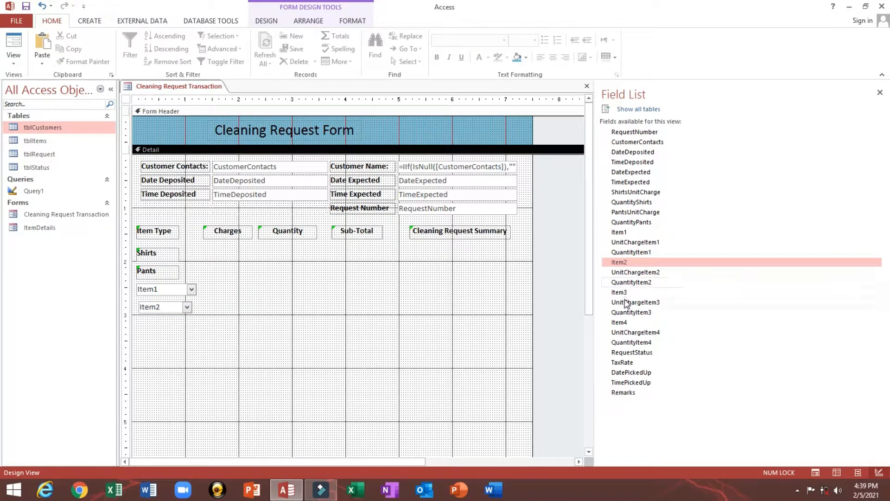
pyautogui.moveTo(625, 297); pyautogui.dragTo(164, 326)
pyautogui.click(146, 326)
pyautogui.press('Delete')
pyautogui.click(353, 347)
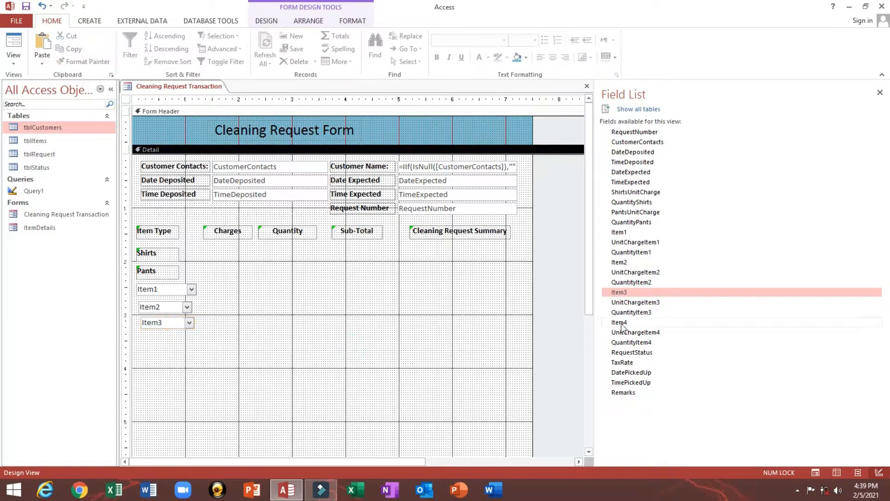
pyautogui.moveTo(625, 321); pyautogui.dragTo(147, 338)
pyautogui.click(144, 351)
pyautogui.press('Delete')
pyautogui.moveTo(152, 371); pyautogui.dragTo(153, 232)
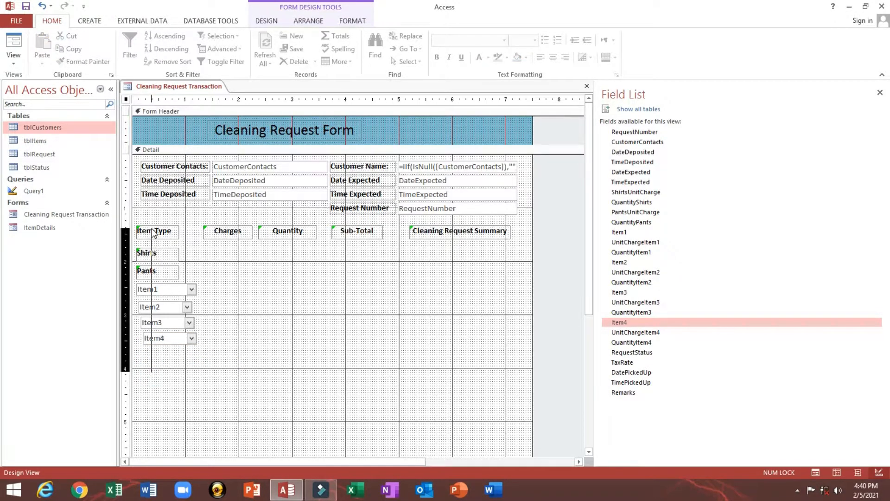
# - Align the Item Type column controls Left and size the Item1–Item4 combo boxes To Widest
pyautogui.rightClick(153, 232)
pyautogui.click(187, 314)
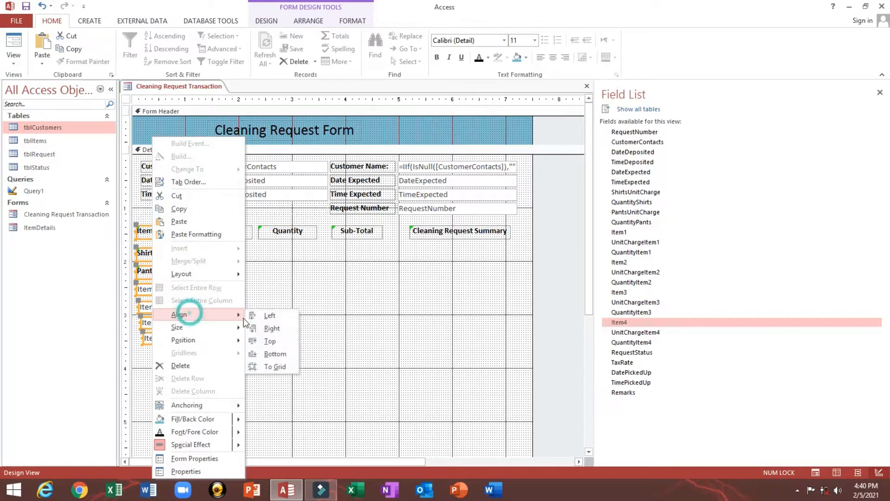
pyautogui.click(260, 315)
pyautogui.moveTo(153, 385); pyautogui.dragTo(163, 286)
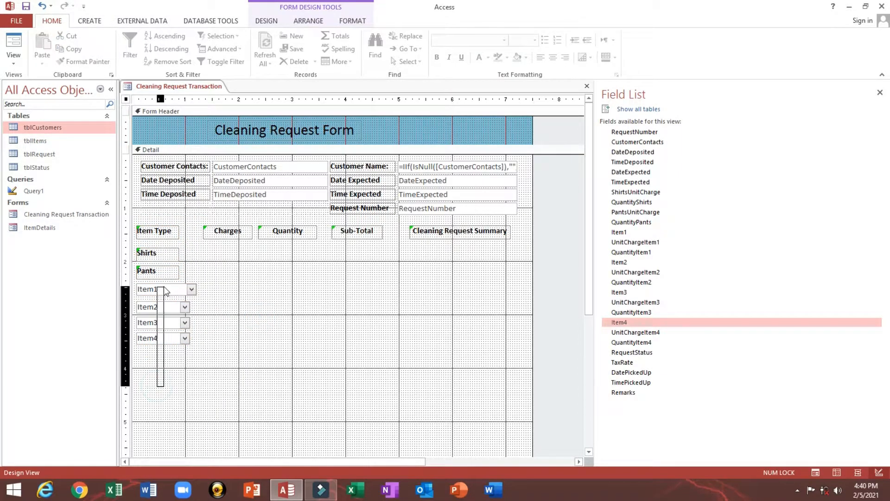
pyautogui.rightClick(163, 287)
pyautogui.moveTo(196, 329)
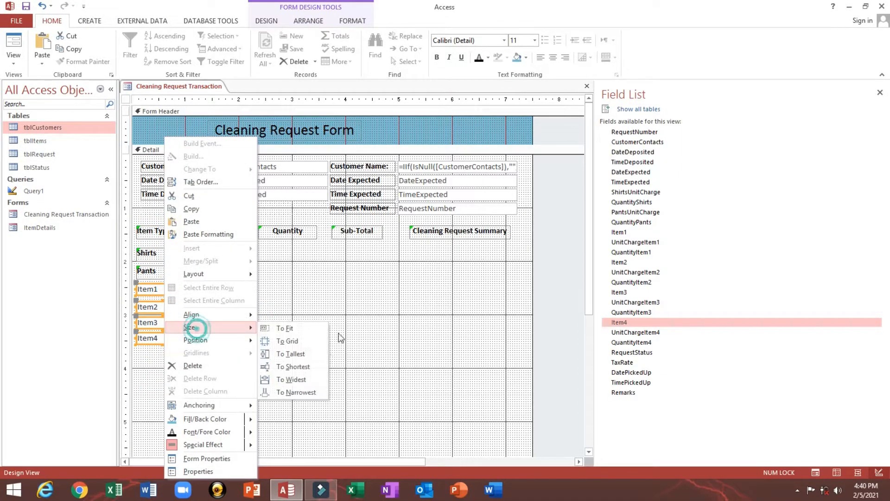
pyautogui.click(296, 379)
pyautogui.click(177, 370)
# - Apply Equal Vertical spacing to Shirts, Pants and Item1–Item4
pyautogui.moveTo(155, 383); pyautogui.dragTo(165, 302)
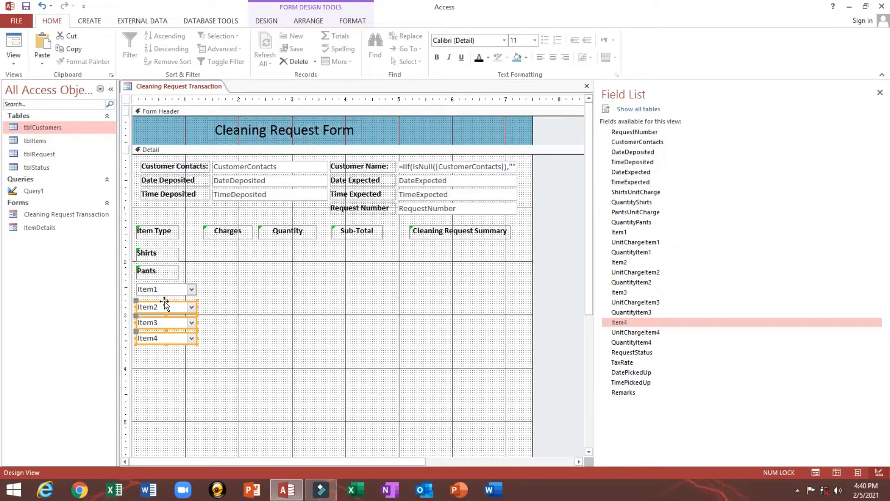
pyautogui.press('Up')
pyautogui.press('Up')
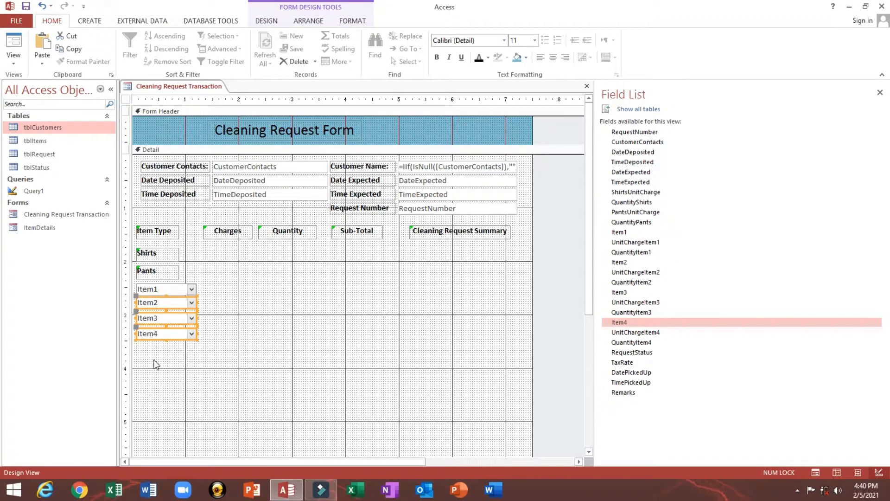
pyautogui.press('Down')
pyautogui.click(179, 410)
pyautogui.moveTo(155, 404); pyautogui.dragTo(164, 254)
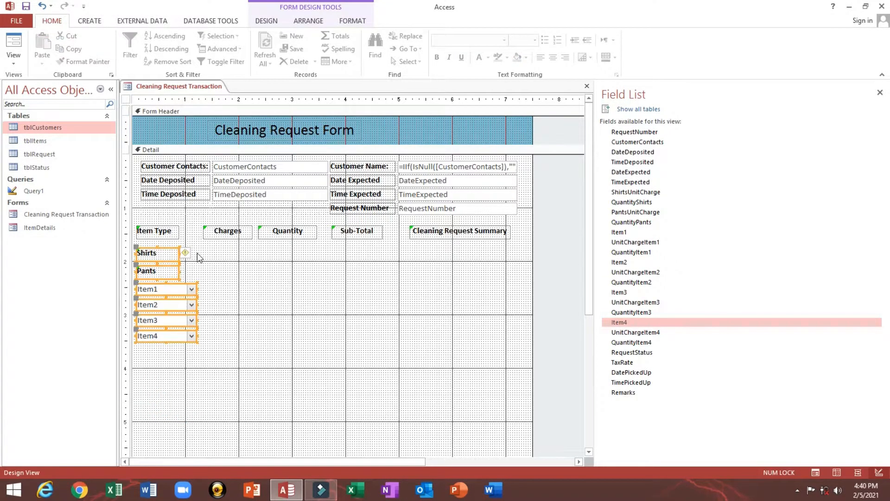
pyautogui.click(313, 22)
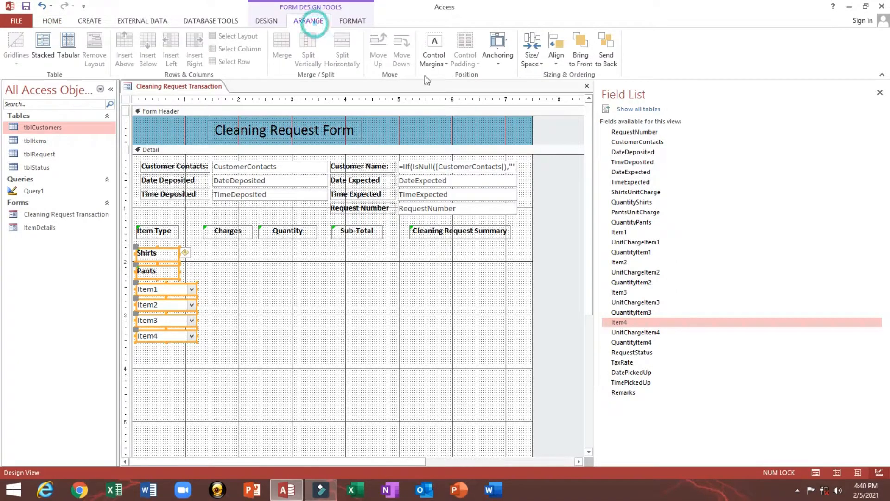
pyautogui.click(532, 51)
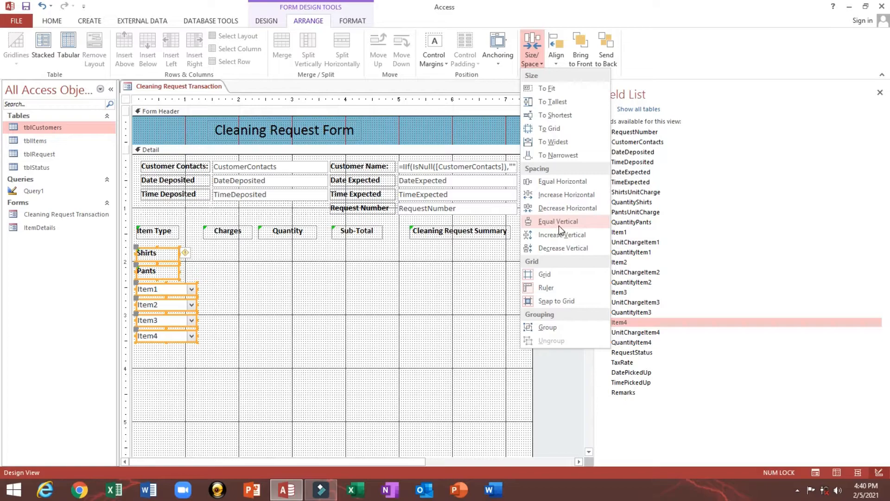
pyautogui.click(544, 223)
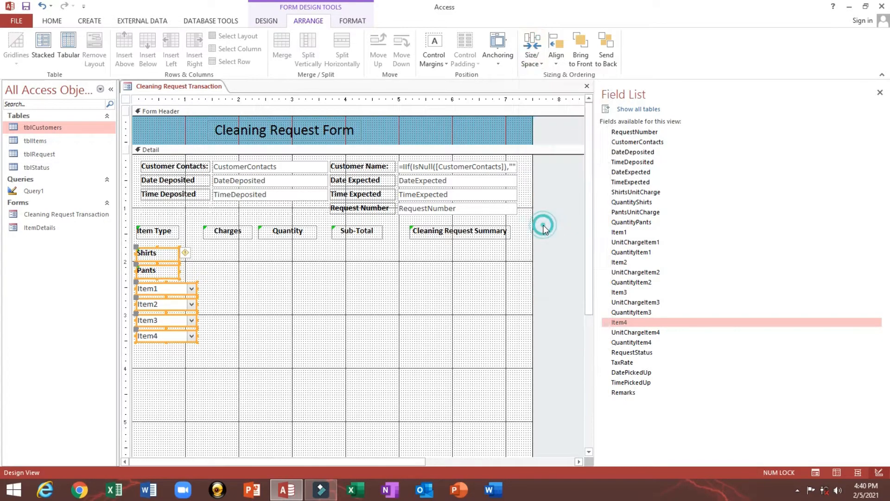
# - Widen the Item Type heading label slightly
pyautogui.click(256, 289)
pyautogui.moveTo(157, 377); pyautogui.dragTo(155, 348)
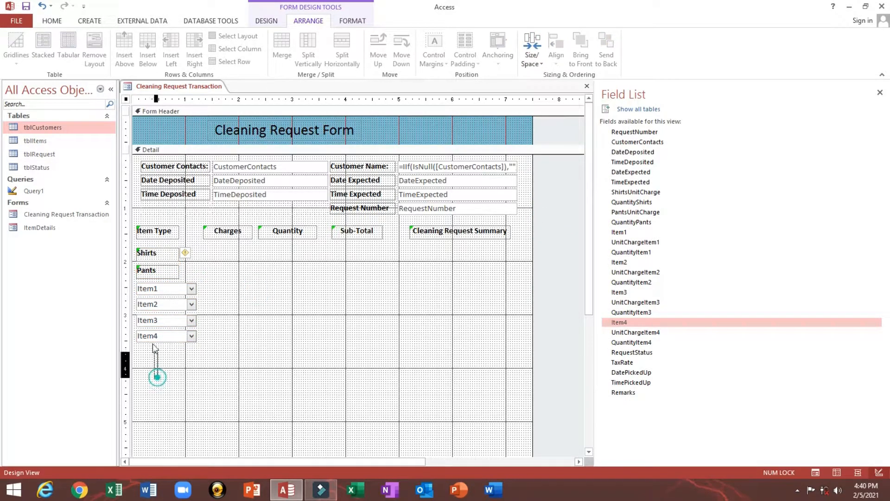
pyautogui.click(272, 294)
pyautogui.click(175, 278)
pyautogui.click(174, 289)
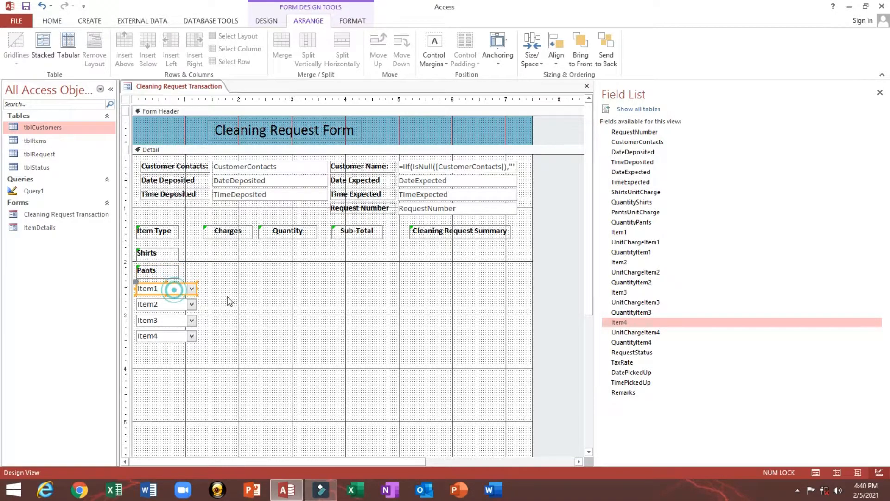
pyautogui.click(227, 296)
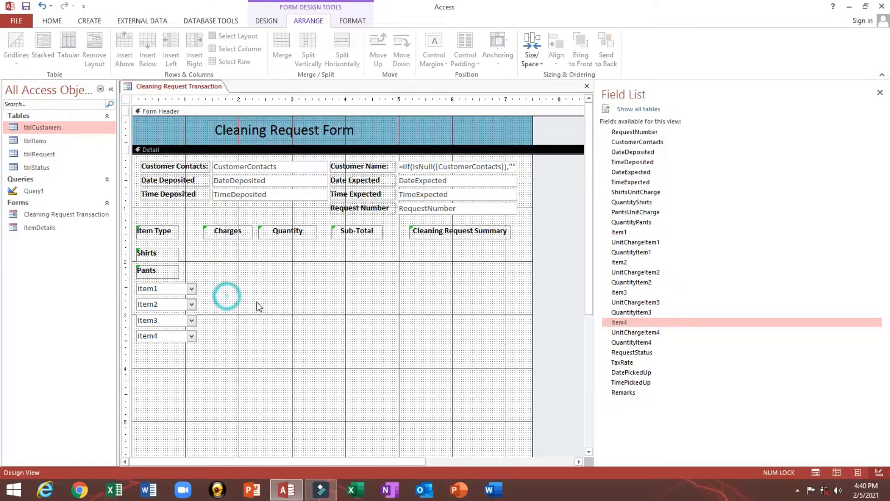
pyautogui.click(177, 234)
pyautogui.moveTo(179, 230); pyautogui.dragTo(186, 230)
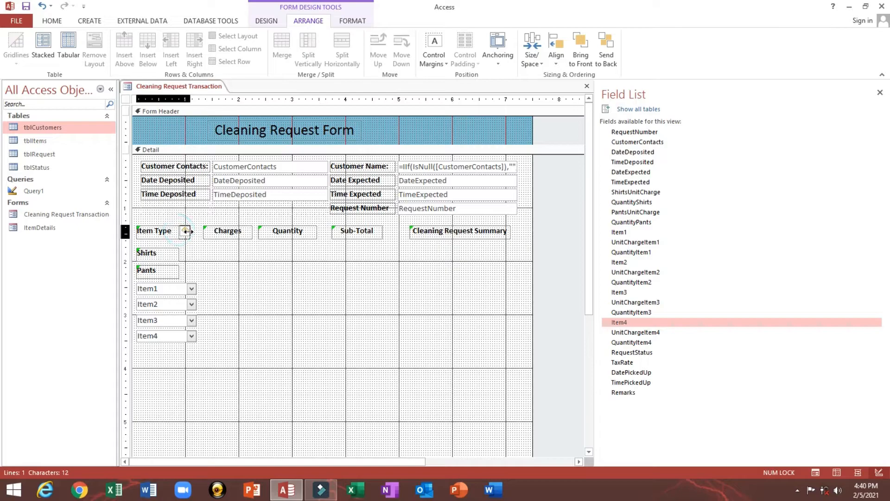
pyautogui.click(224, 261)
pyautogui.click(52, 21)
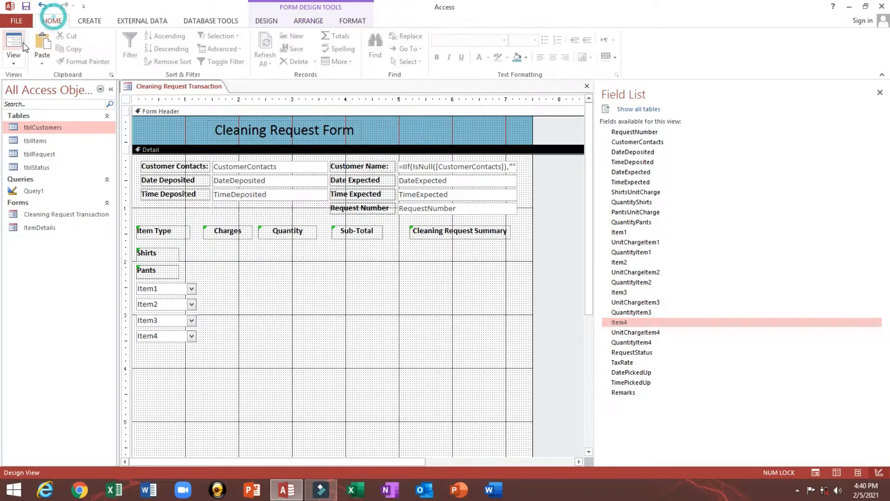
pyautogui.click(22, 46)
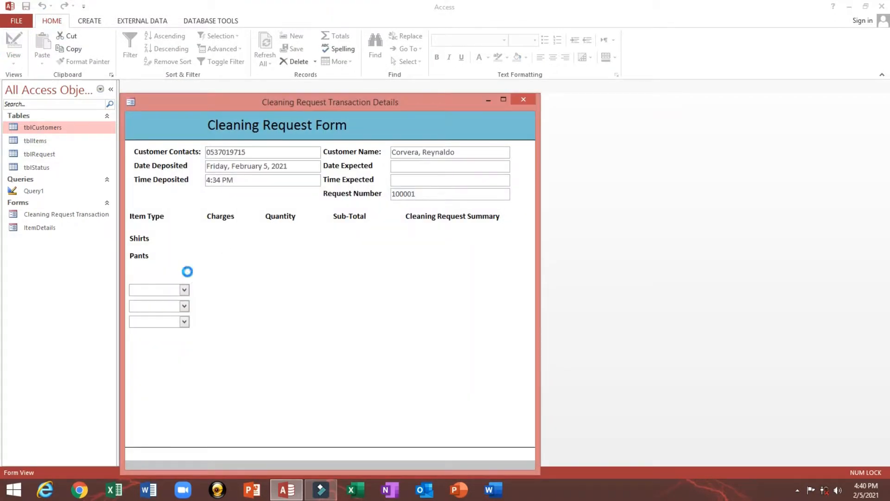
pyautogui.click(185, 273)
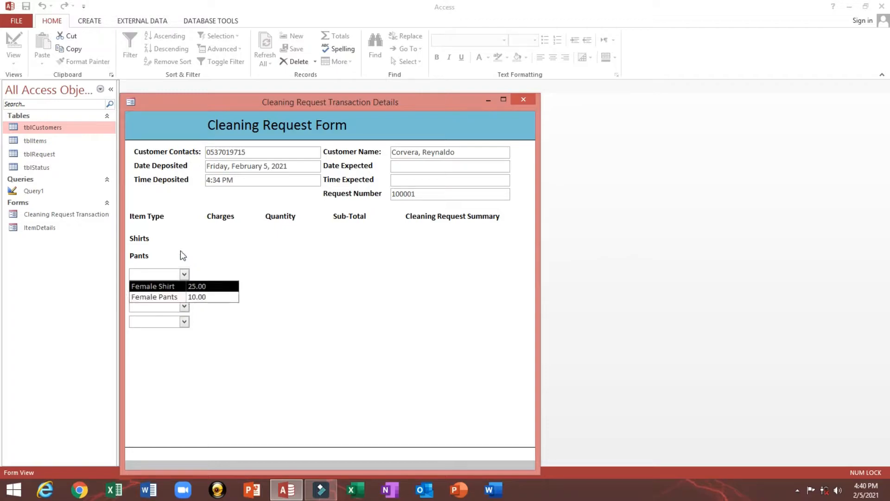
pyautogui.click(182, 255)
pyautogui.rightClick(183, 243)
pyautogui.click(169, 225)
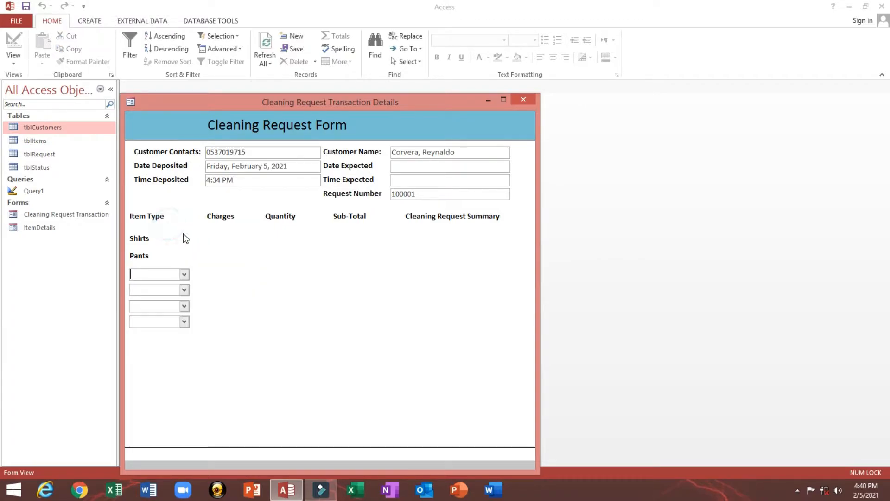
pyautogui.rightClick(183, 233)
pyautogui.click(208, 263)
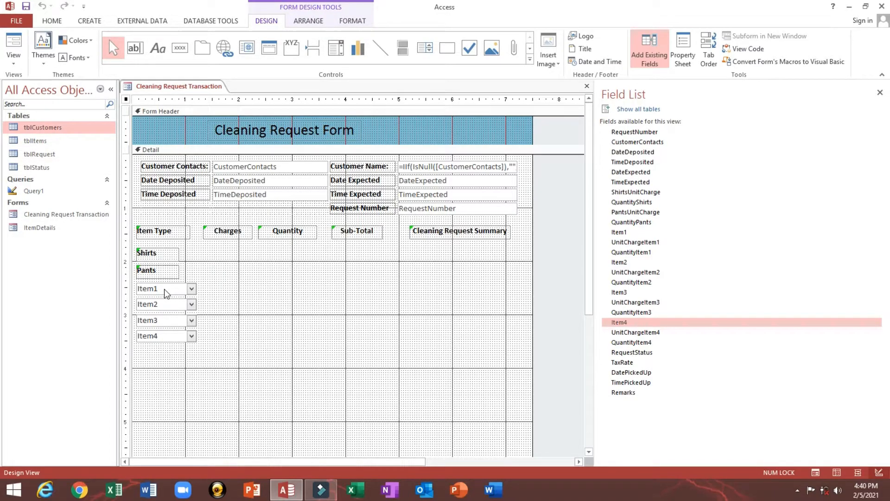
# - Save the design and place ShirtsUnitCharge beside Shirts under Charges, deleting its label
pyautogui.click(26, 6)
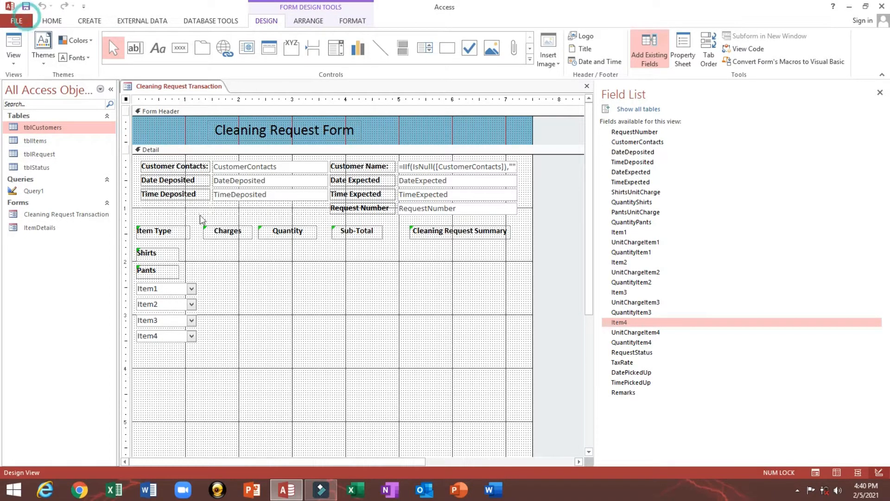
pyautogui.click(175, 286)
pyautogui.click(247, 278)
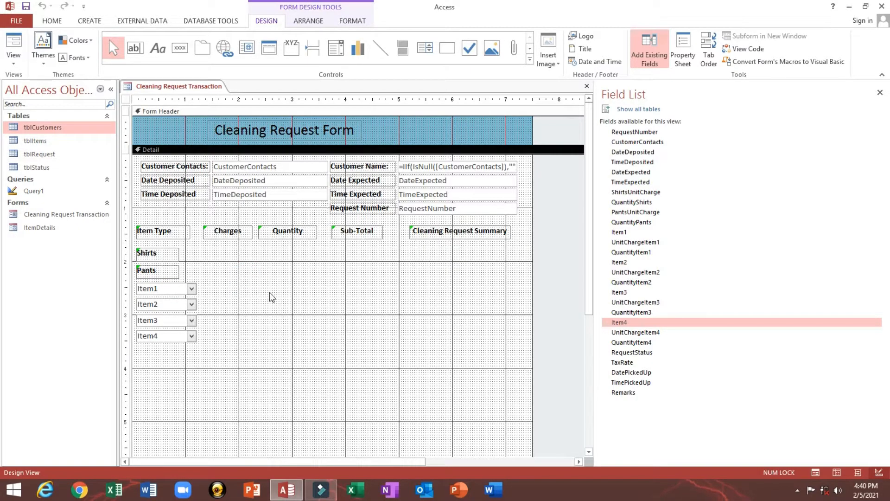
pyautogui.click(221, 236)
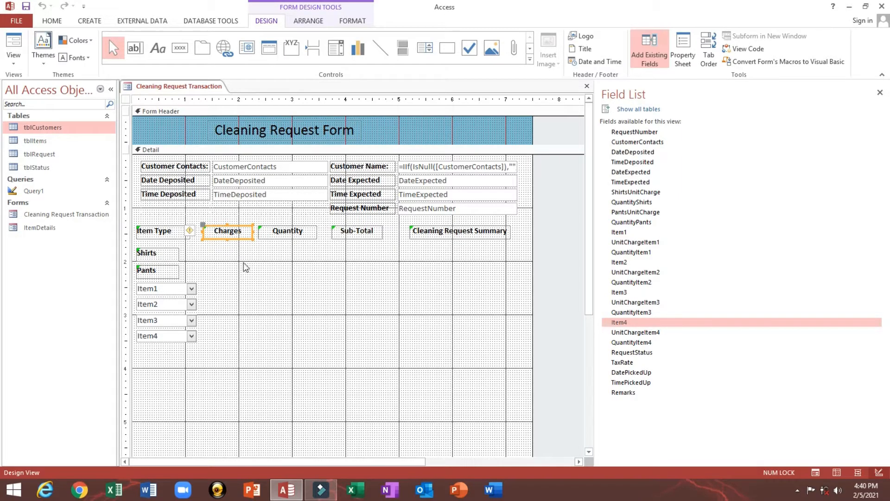
pyautogui.click(628, 242)
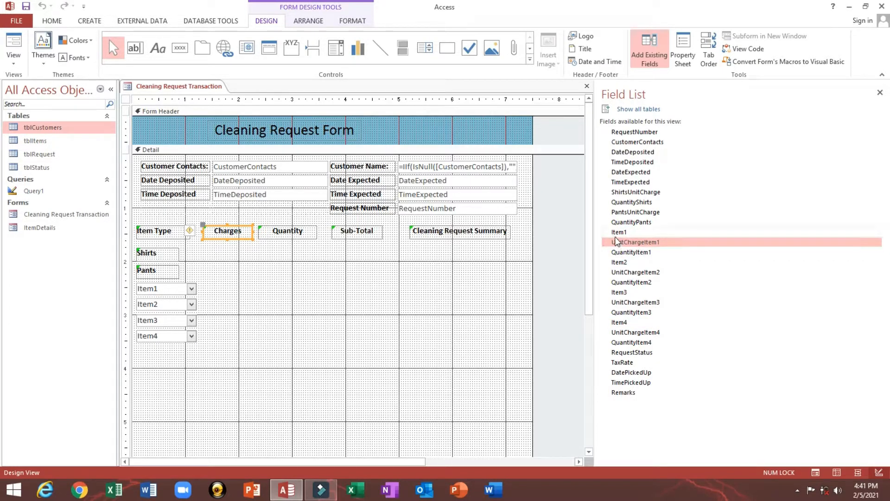
pyautogui.click(629, 192)
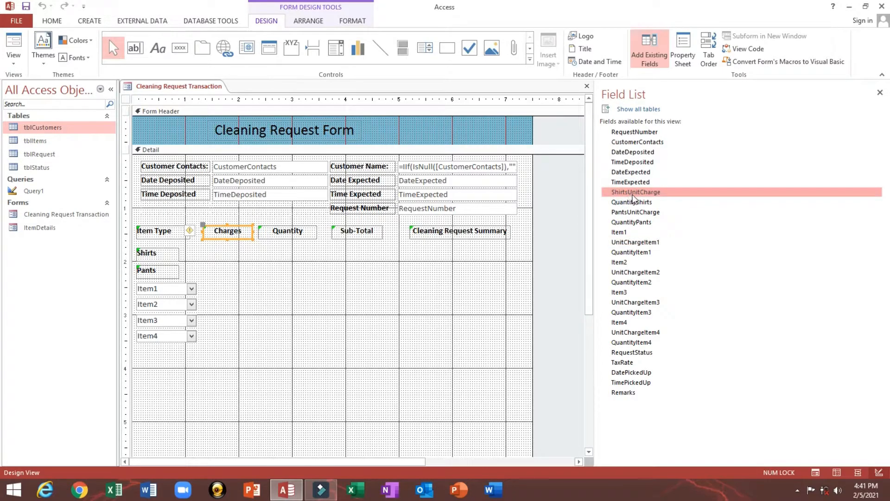
pyautogui.moveTo(634, 197); pyautogui.dragTo(228, 253)
pyautogui.click(189, 261)
pyautogui.press('Delete')
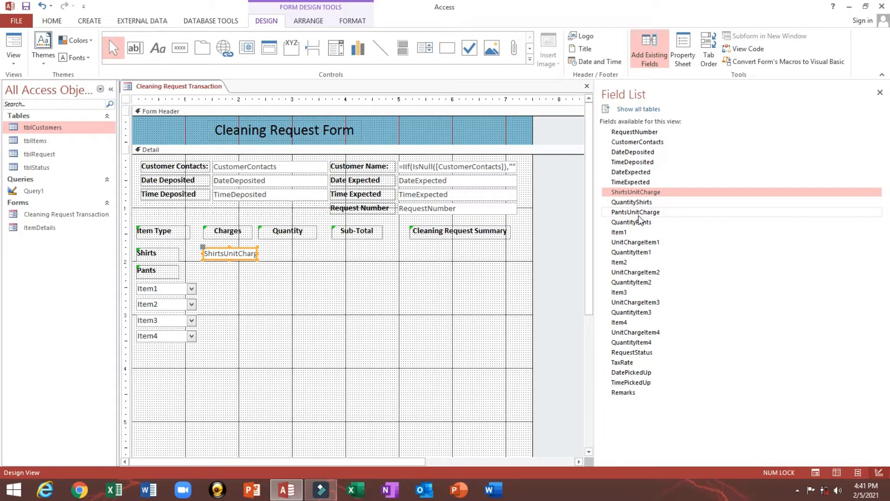
# - Place PantsUnitCharge beside Pants under Charges and delete its attached label
pyautogui.moveTo(636, 213); pyautogui.dragTo(230, 271)
pyautogui.click(223, 280)
pyautogui.press('Delete')
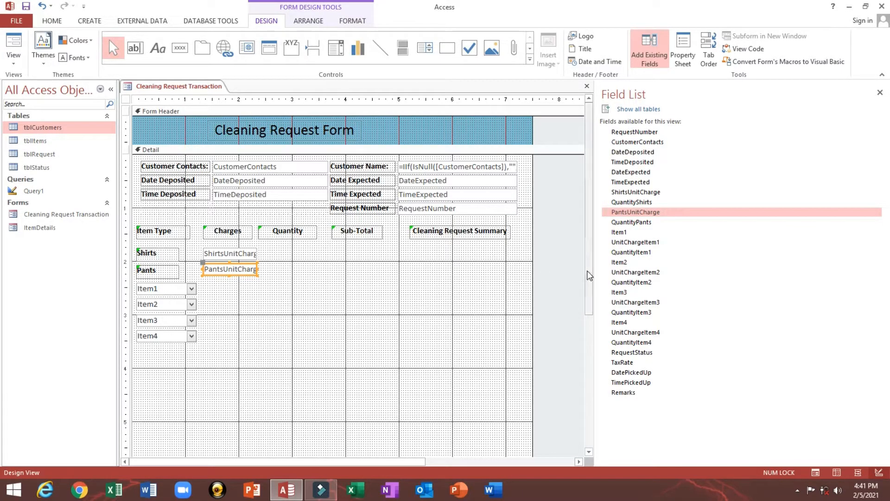
pyautogui.click(232, 289)
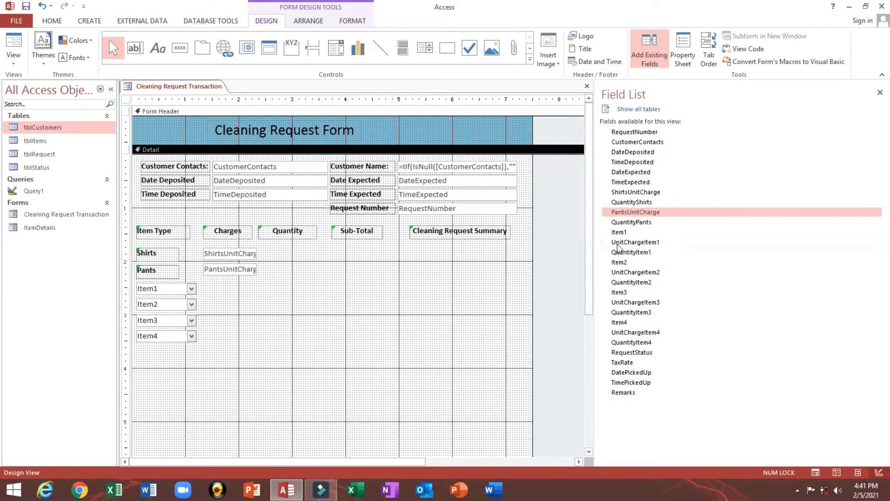
pyautogui.click(241, 273)
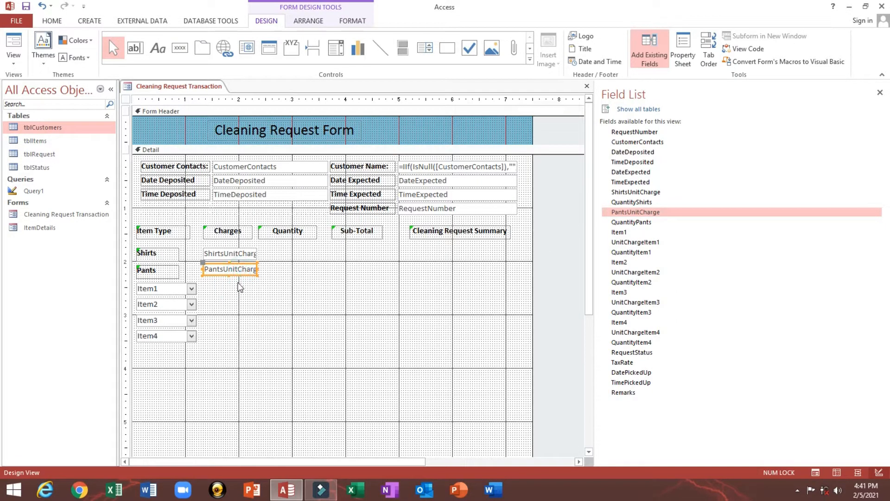
pyautogui.click(231, 254)
pyautogui.click(231, 267)
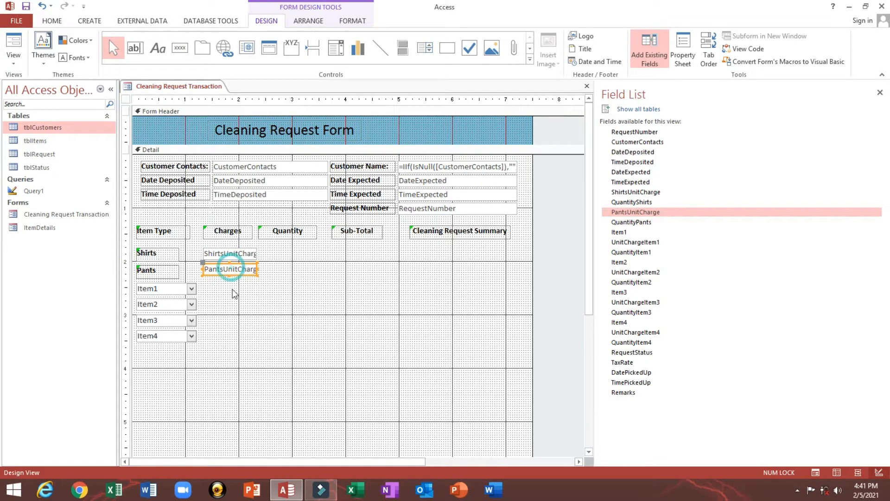
# - Add UnitChargeItem1–UnitChargeItem4 beside Item1–Item4 under Charges, removing the attached label
pyautogui.moveTo(627, 247); pyautogui.dragTo(224, 289)
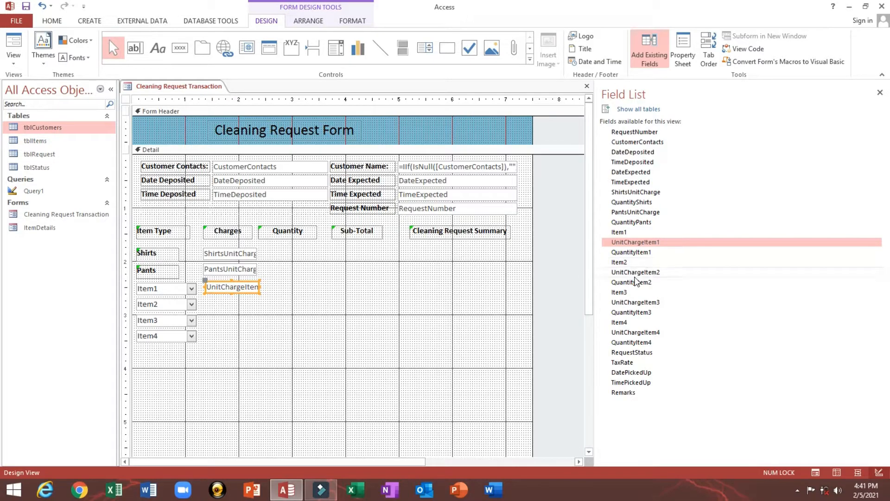
pyautogui.moveTo(637, 272); pyautogui.dragTo(228, 302)
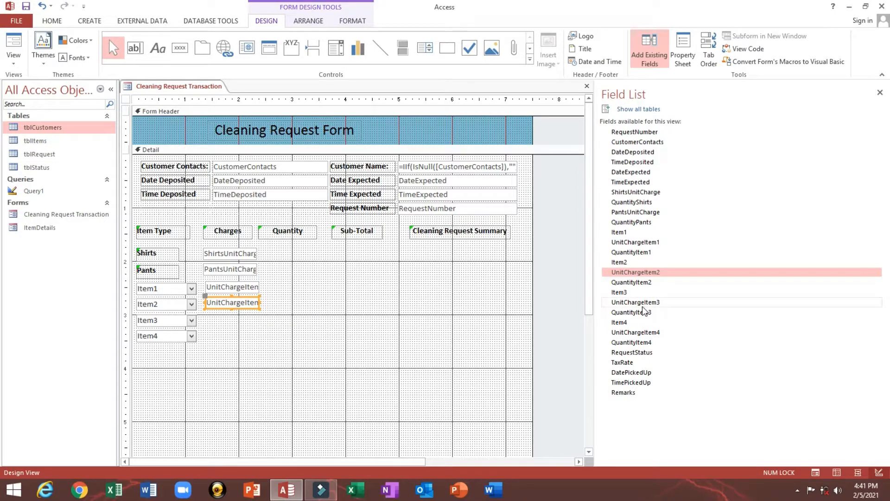
pyautogui.moveTo(640, 302); pyautogui.dragTo(237, 322)
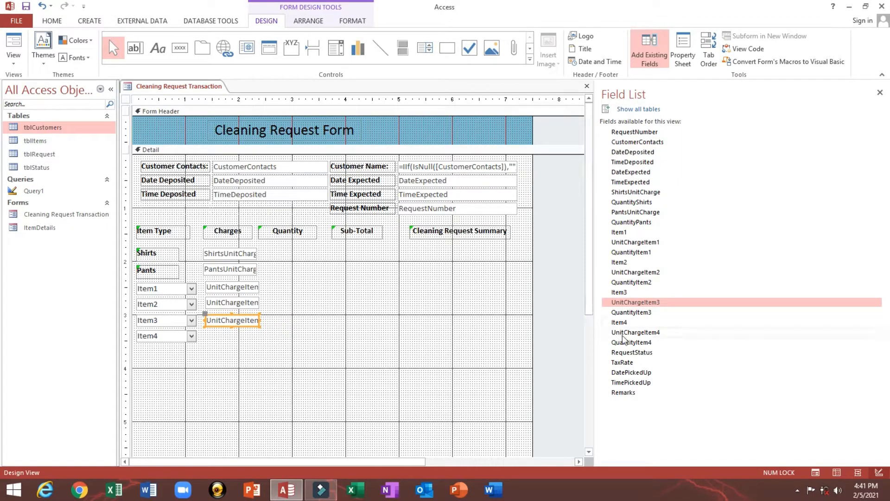
pyautogui.moveTo(623, 332); pyautogui.dragTo(226, 223)
pyautogui.click(229, 352)
pyautogui.press('Delete')
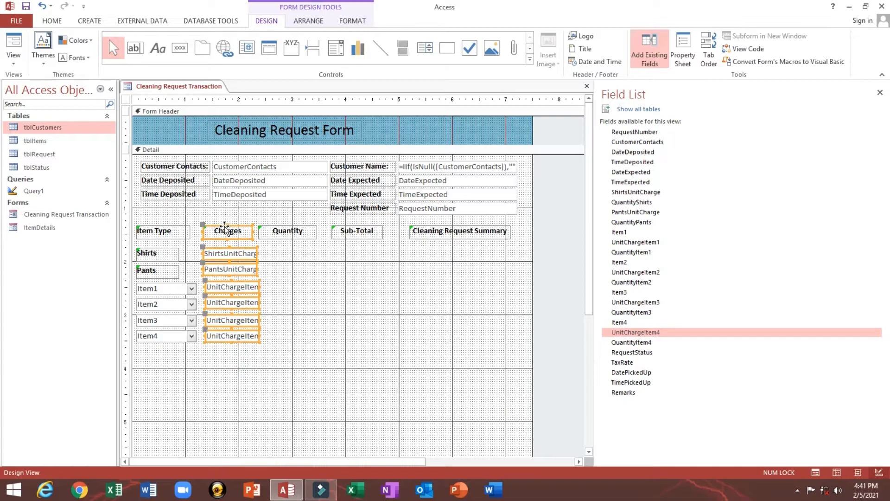
# - Left-align the Charges boxes, size them to one width, and drag them narrower
pyautogui.rightClick(226, 225)
pyautogui.click(279, 314)
pyautogui.click(334, 315)
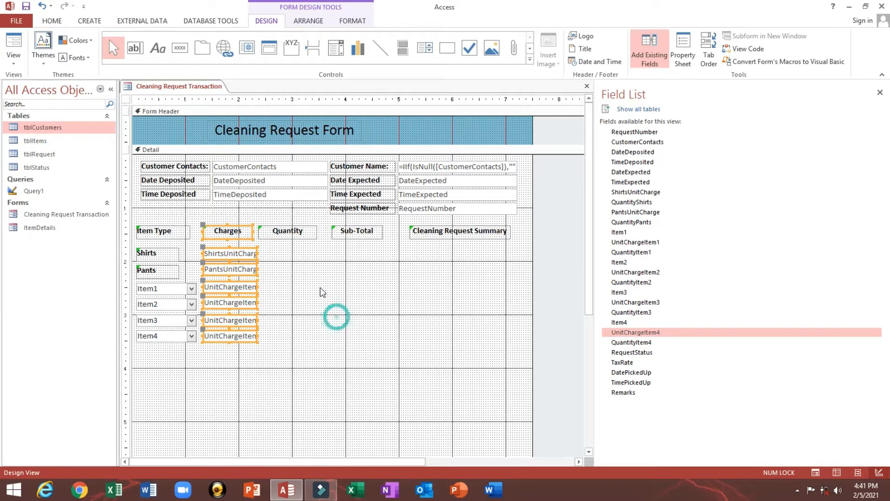
pyautogui.rightClick(238, 256)
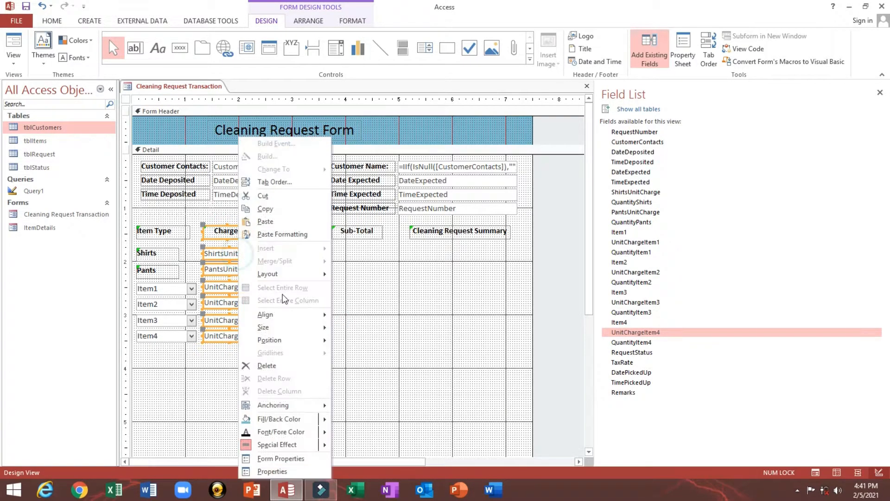
pyautogui.moveTo(306, 328)
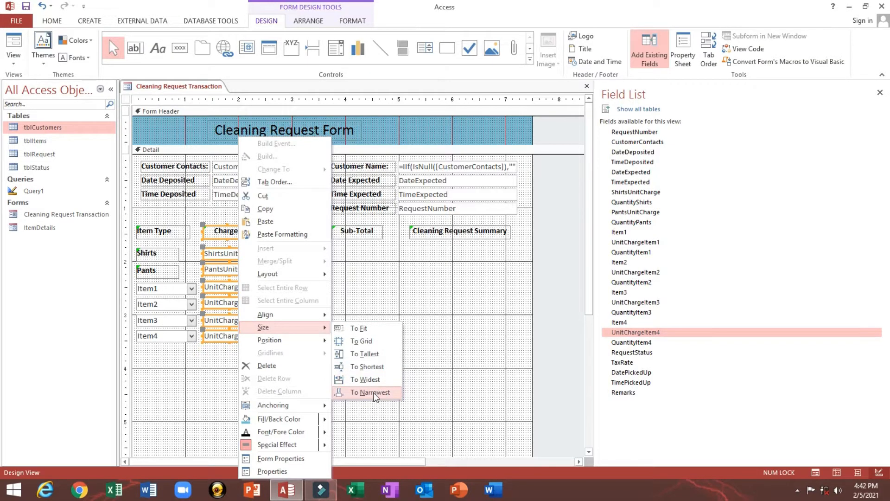
pyautogui.click(380, 379)
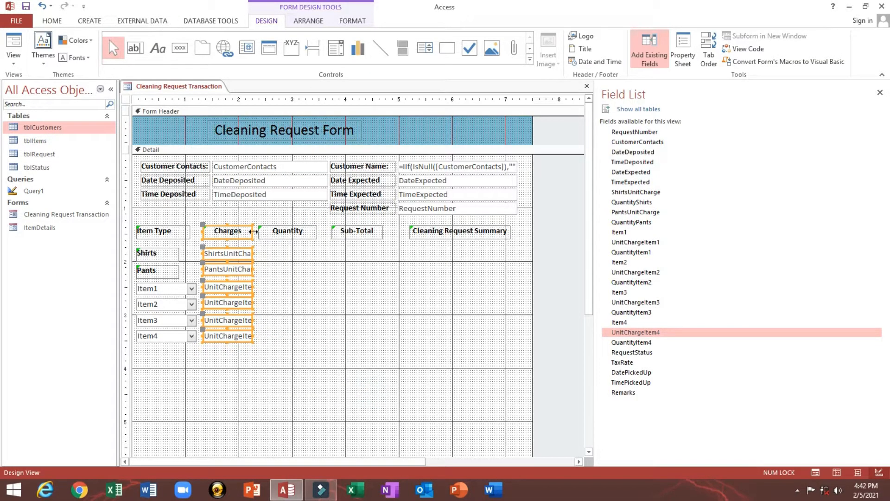
pyautogui.moveTo(253, 230); pyautogui.dragTo(244, 230)
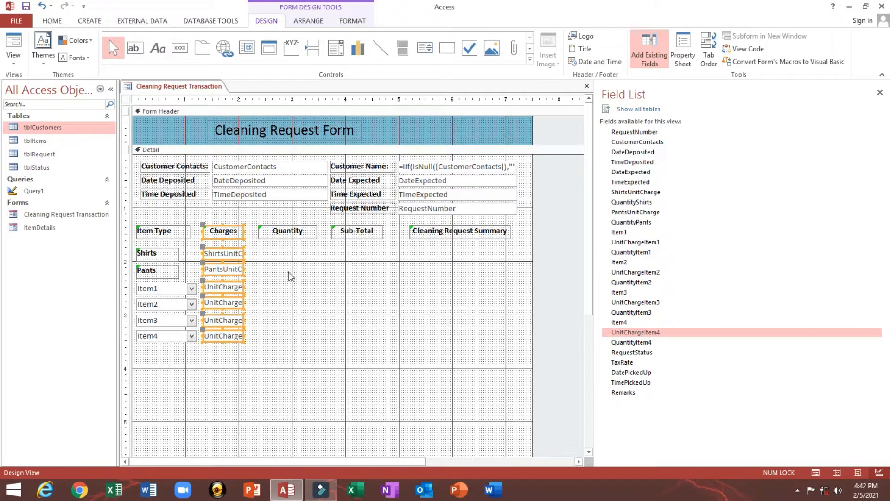
pyautogui.click(289, 273)
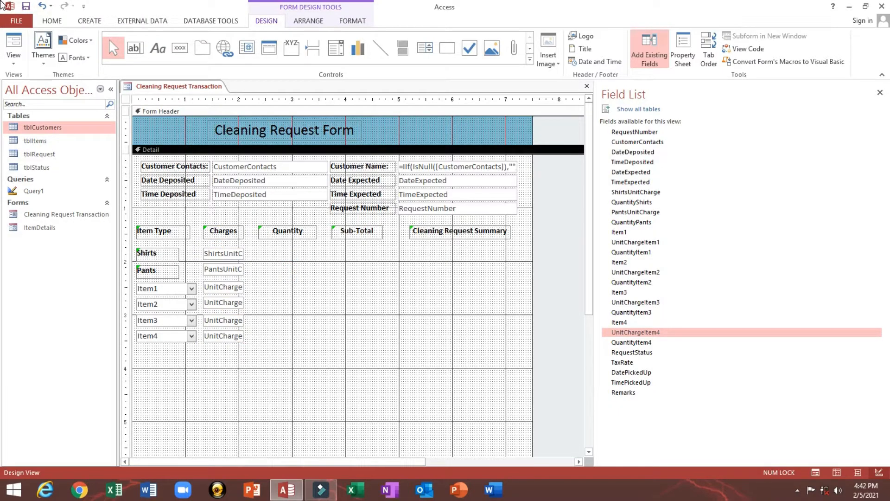
# - Save the form and preview it in Form View, checking the Shirts and Pants charges of 5.00
pyautogui.click(25, 6)
pyautogui.click(305, 284)
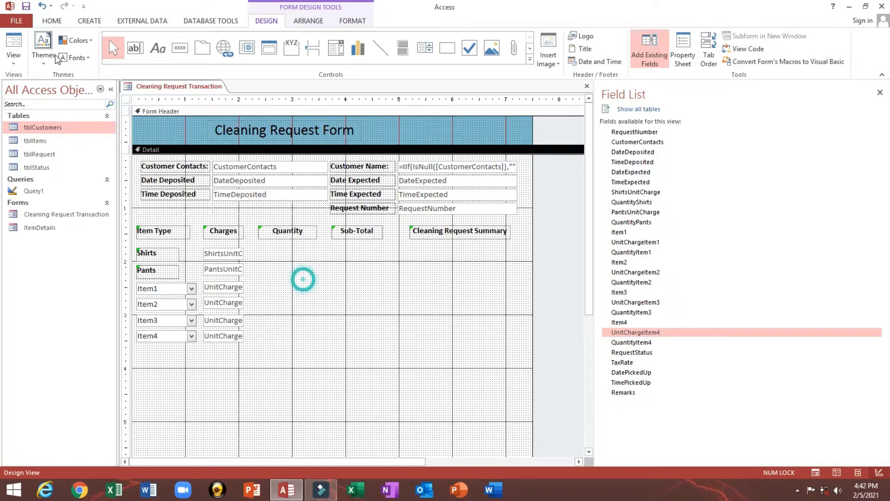
pyautogui.click(13, 43)
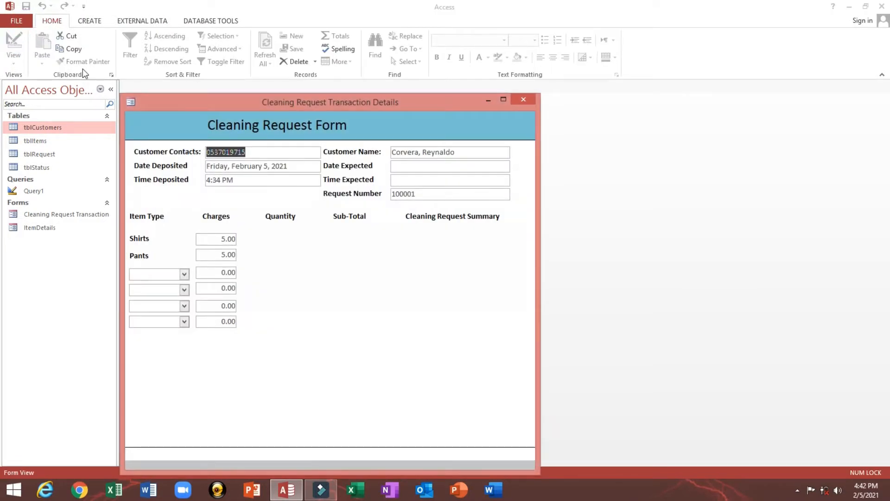
pyautogui.click(204, 240)
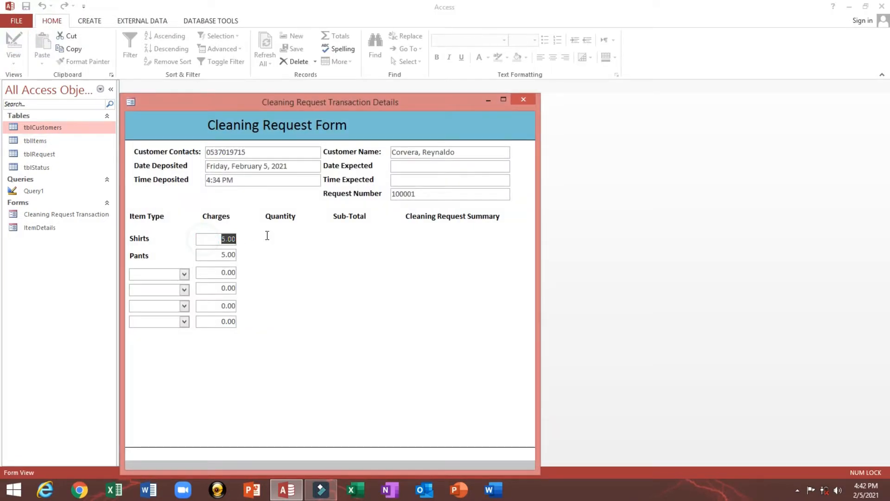
pyautogui.click(224, 255)
# - Test the item lists in the lower rows, return to Design View, and open the tblItems table
pyautogui.moveTo(207, 276); pyautogui.dragTo(261, 271)
pyautogui.click(184, 273)
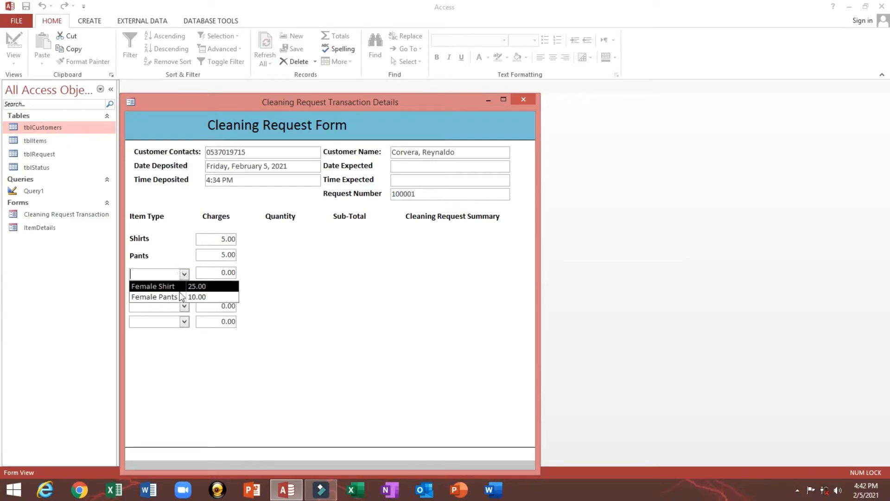
pyautogui.click(184, 306)
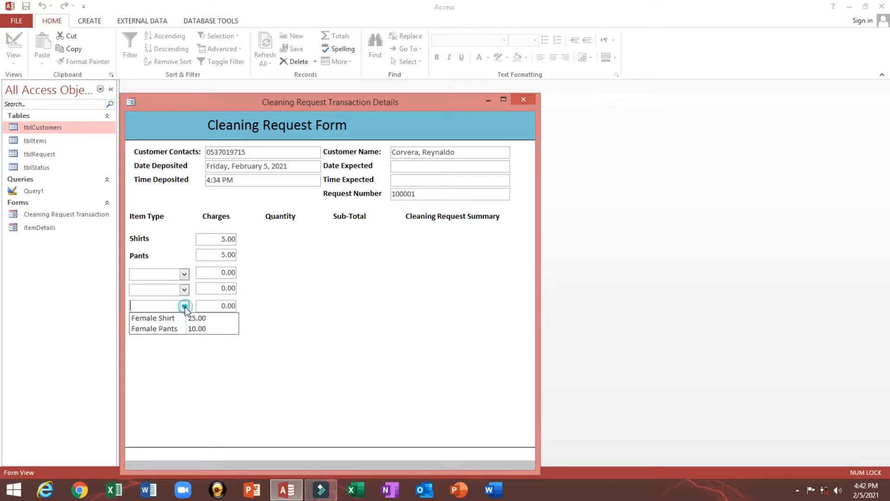
pyautogui.click(168, 247)
pyautogui.rightClick(291, 241)
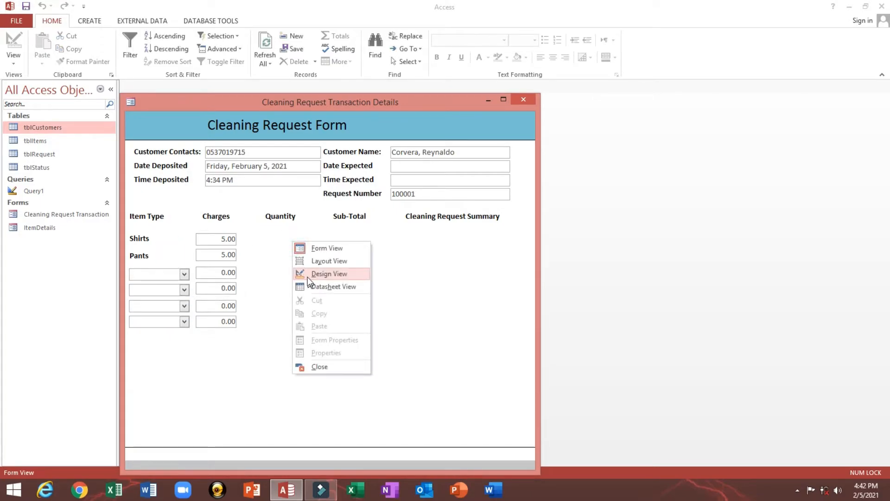
pyautogui.click(308, 275)
pyautogui.doubleClick(34, 140)
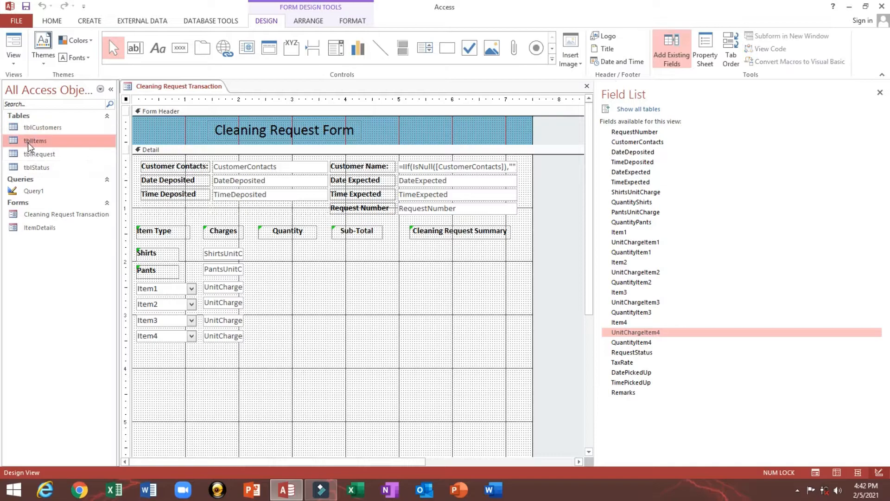
# - Set the current item's charge type to Per Item and add Neck Tie with charges 5 and 10
pyautogui.click(351, 120)
pyautogui.click(378, 110)
pyautogui.click(327, 121)
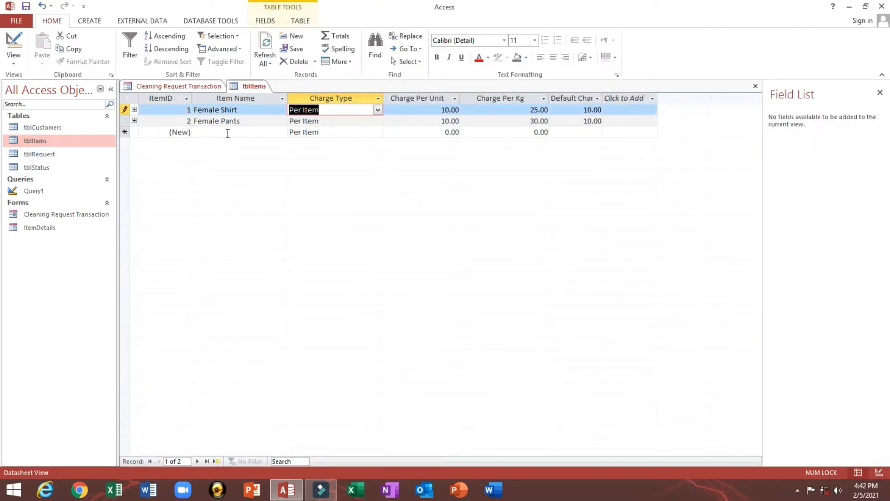
pyautogui.click(227, 134)
pyautogui.write('Neck Tie')
pyautogui.press('Tab')
pyautogui.press('Tab')
pyautogui.write('5')
pyautogui.press('Tab')
pyautogui.write('10')
# - Add the Comforter (15, 25) and Gown (10, 15) items
pyautogui.click(231, 141)
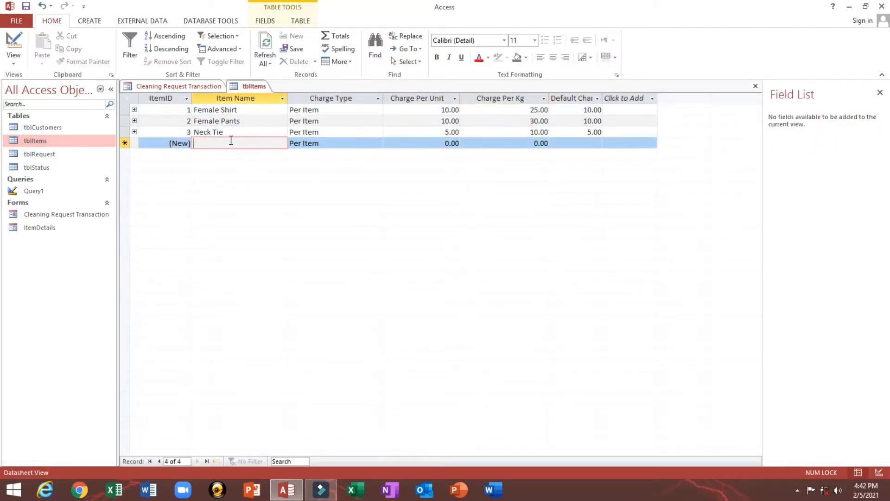
pyautogui.write('Comforter')
pyautogui.press('Tab')
pyautogui.press('Tab')
pyautogui.write('15')
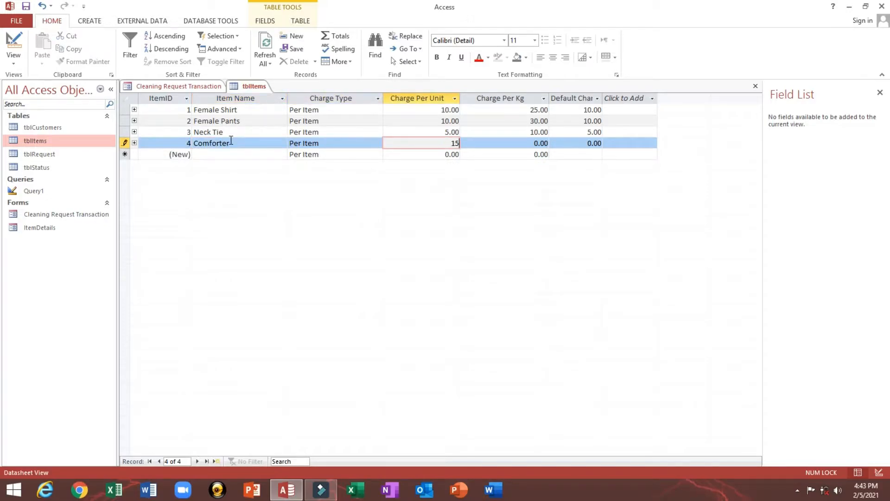
pyautogui.press('Tab')
pyautogui.write('25')
pyautogui.press('Tab')
pyautogui.click(225, 155)
pyautogui.write('Gown')
pyautogui.press('Tab')
pyautogui.press('Tab')
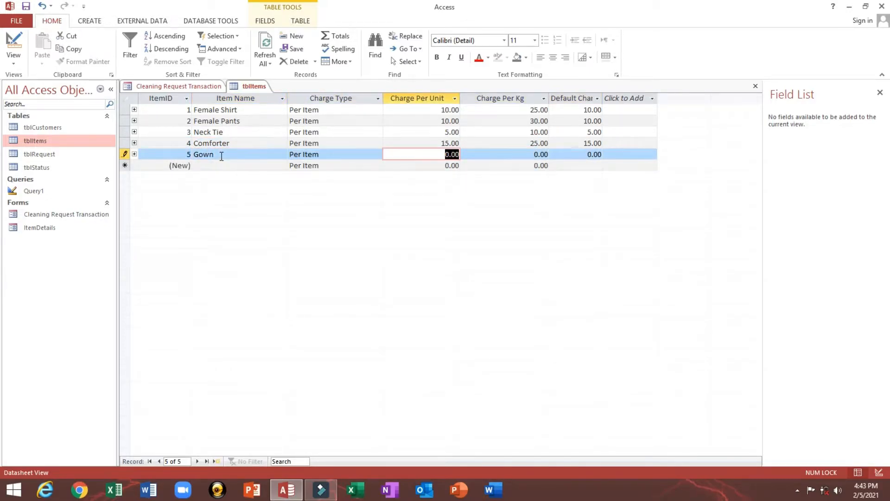
pyautogui.write('10')
# - Add the Pilow Case (5, 10) and Bed Sheet (10, 15) items
pyautogui.press('Tab')
pyautogui.write('15')
pyautogui.press('Tab')
pyautogui.click(222, 166)
pyautogui.write('Pilow Case')
pyautogui.press('Tab')
pyautogui.press('Tab')
pyautogui.write('5')
pyautogui.press('Tab')
pyautogui.write('10')
pyautogui.press('Tab')
pyautogui.press('Tab')
pyautogui.press('Tab')
pyautogui.press('Tab')
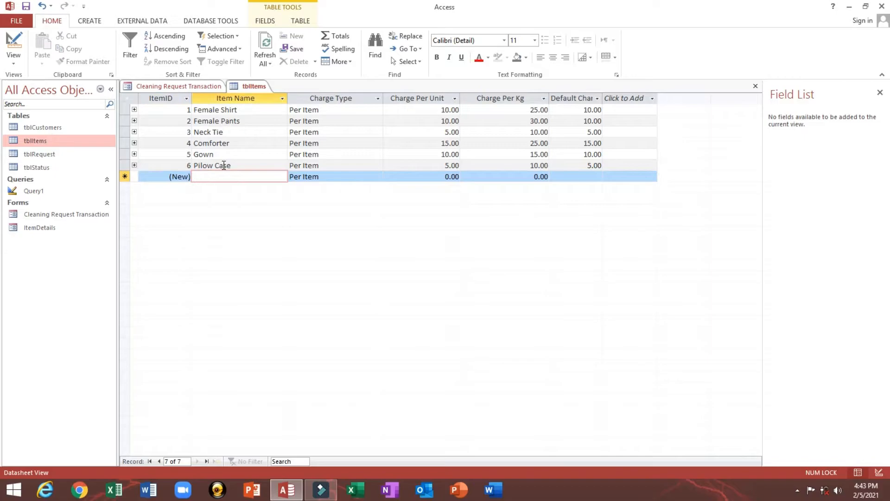
pyautogui.write('Bed Sheet')
pyautogui.press('Tab')
pyautogui.press('Tab')
pyautogui.write('1')
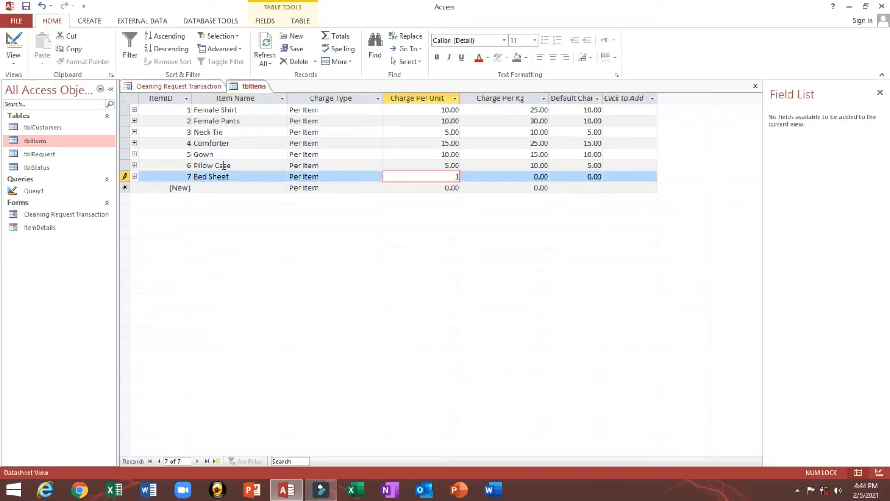
pyautogui.write('0')
pyautogui.press('Tab')
pyautogui.write('15')
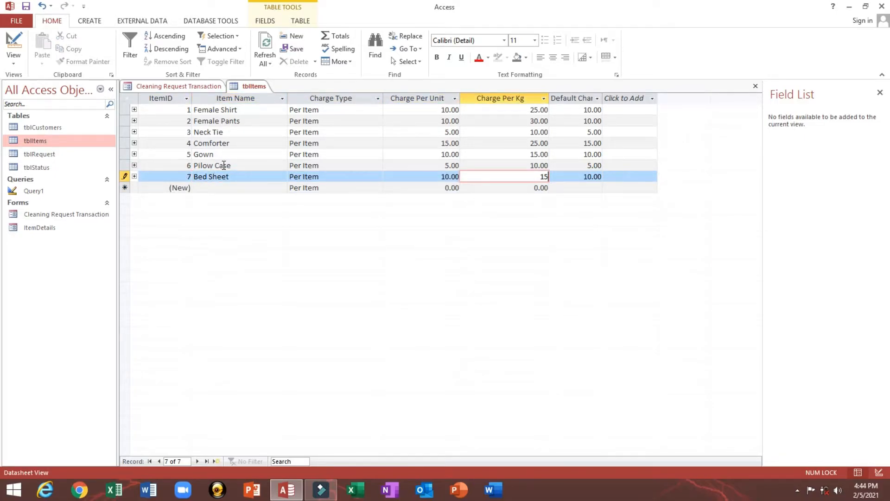
pyautogui.press('Tab')
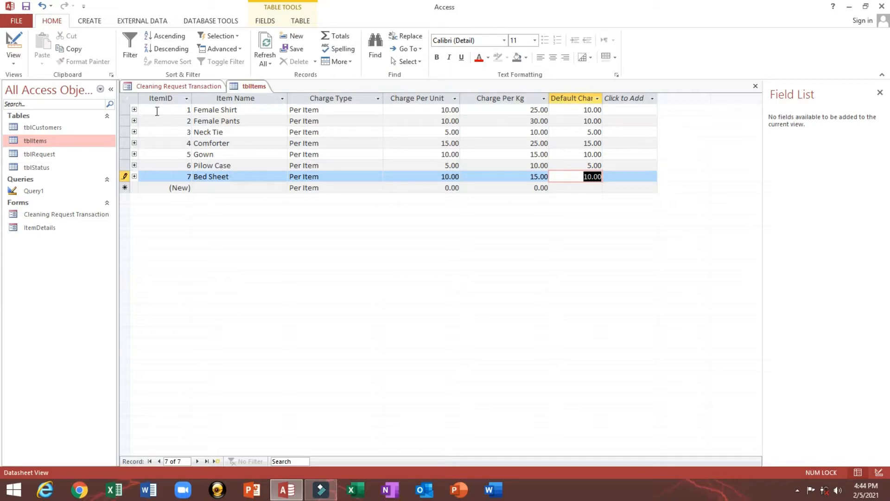
# - Expand and collapse Female Shirt's related records, then close tblItems
pyautogui.click(134, 110)
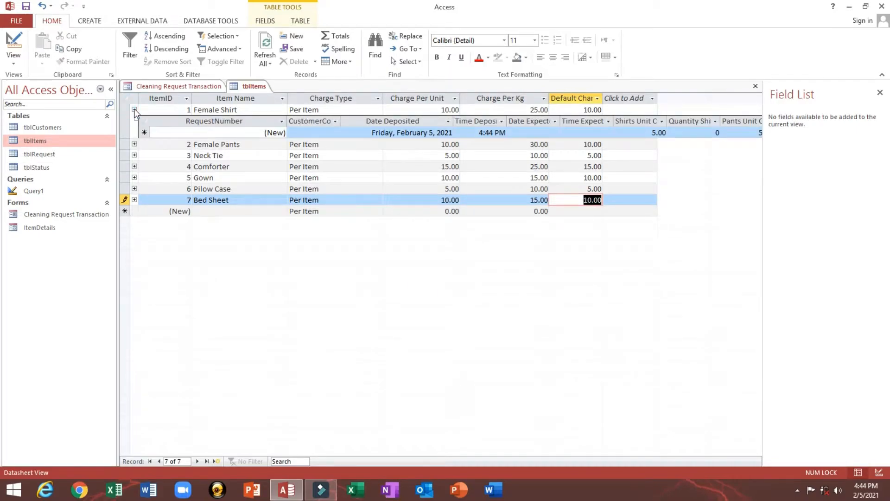
pyautogui.click(135, 110)
pyautogui.click(756, 85)
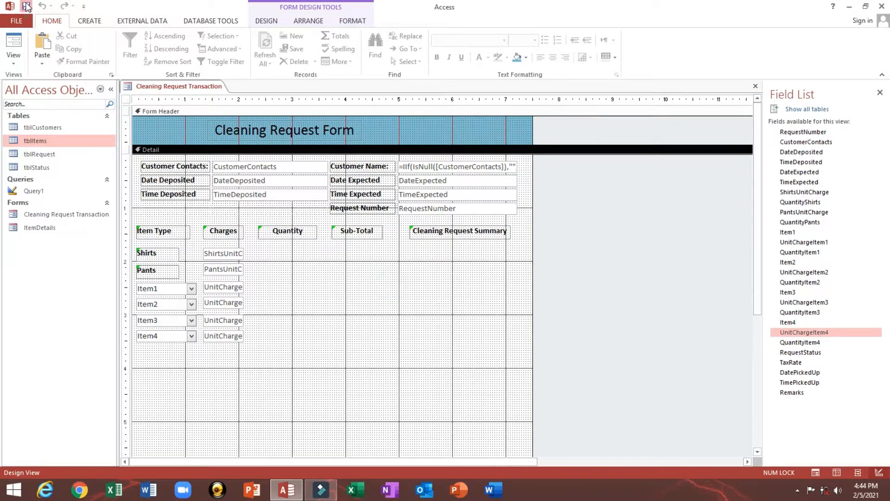
# - In Form View, pick Female Shirt as the first item, check its charge, then return to Design View
pyautogui.click(14, 41)
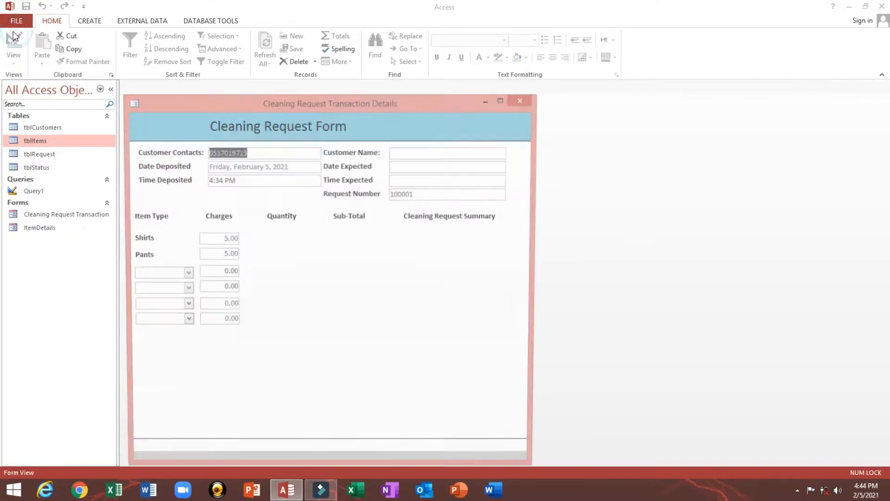
pyautogui.click(184, 275)
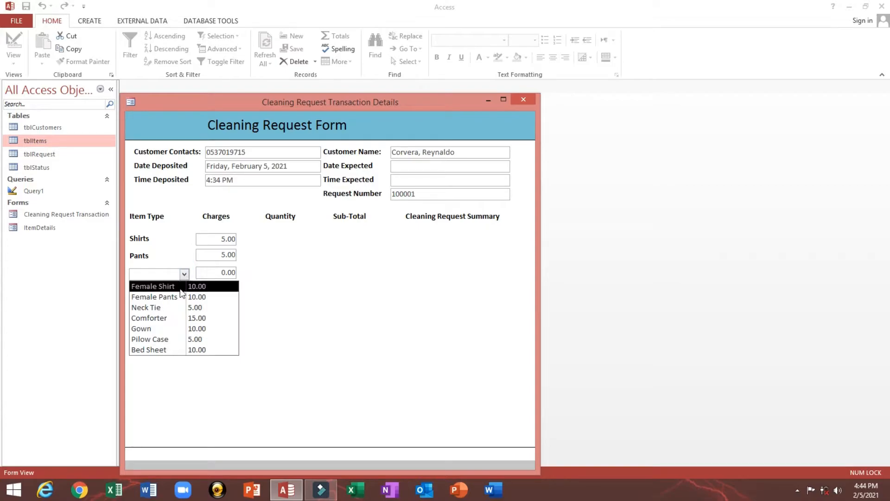
pyautogui.click(181, 287)
pyautogui.click(209, 274)
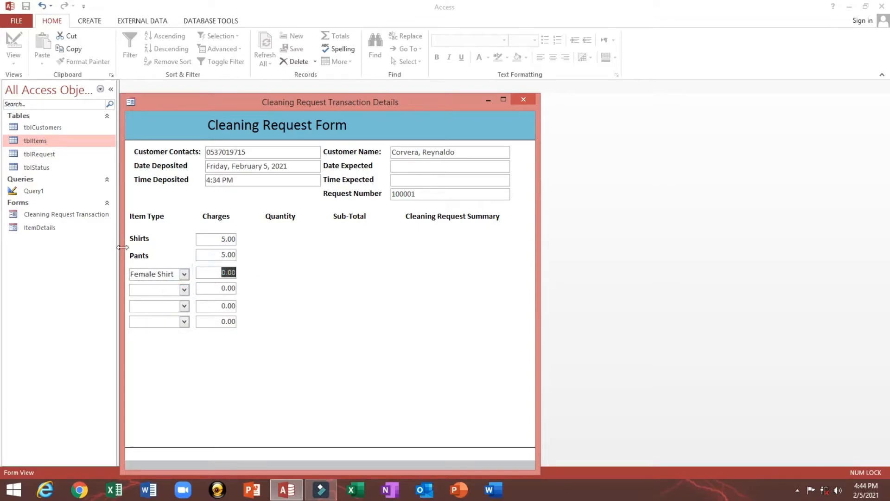
pyautogui.moveTo(243, 101); pyautogui.dragTo(251, 82)
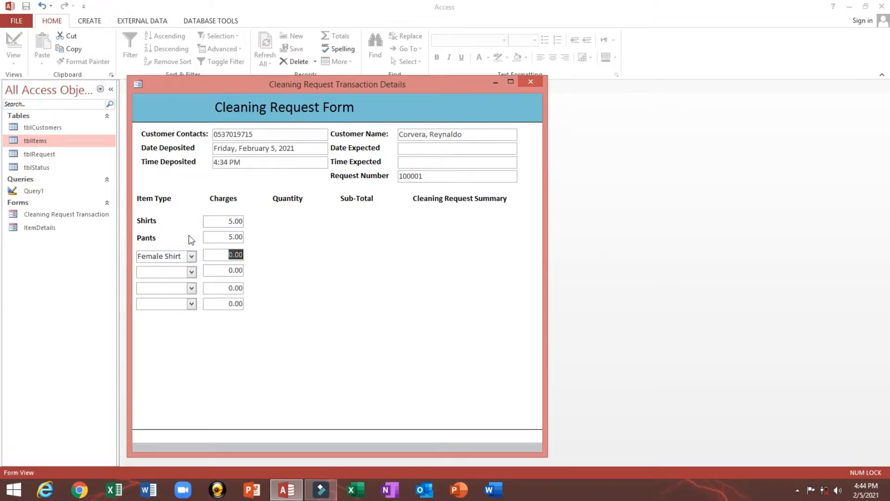
pyautogui.rightClick(312, 237)
pyautogui.click(332, 267)
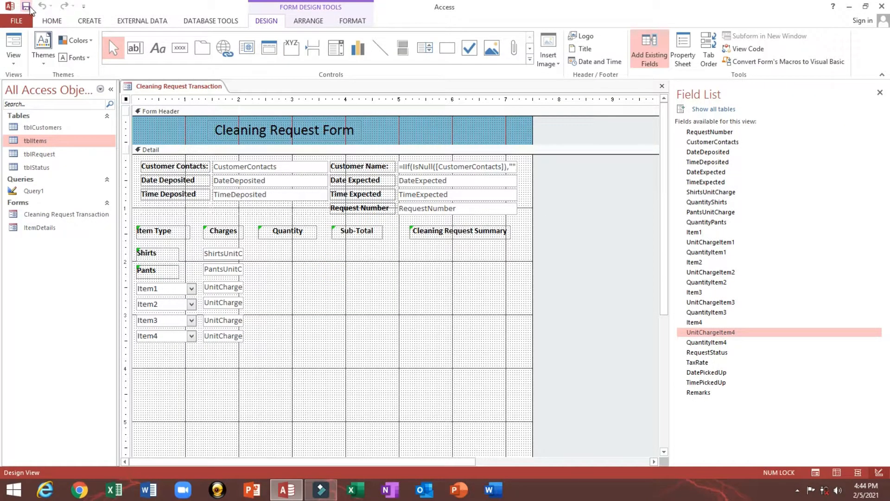
# - Space the six Charges boxes equally top to bottom
pyautogui.click(282, 305)
pyautogui.moveTo(229, 369); pyautogui.dragTo(232, 255)
pyautogui.click(305, 310)
pyautogui.click(306, 314)
pyautogui.moveTo(224, 398); pyautogui.dragTo(225, 244)
pyautogui.click(308, 20)
pyautogui.click(532, 51)
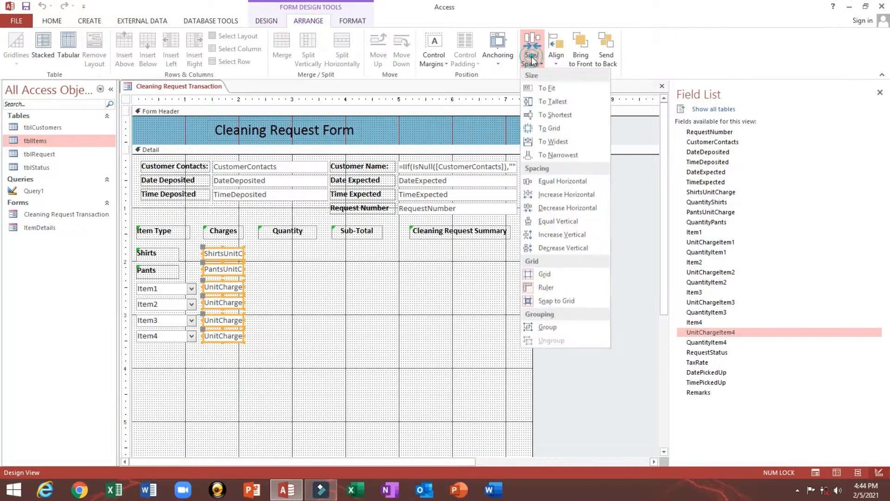
pyautogui.click(554, 225)
pyautogui.click(320, 308)
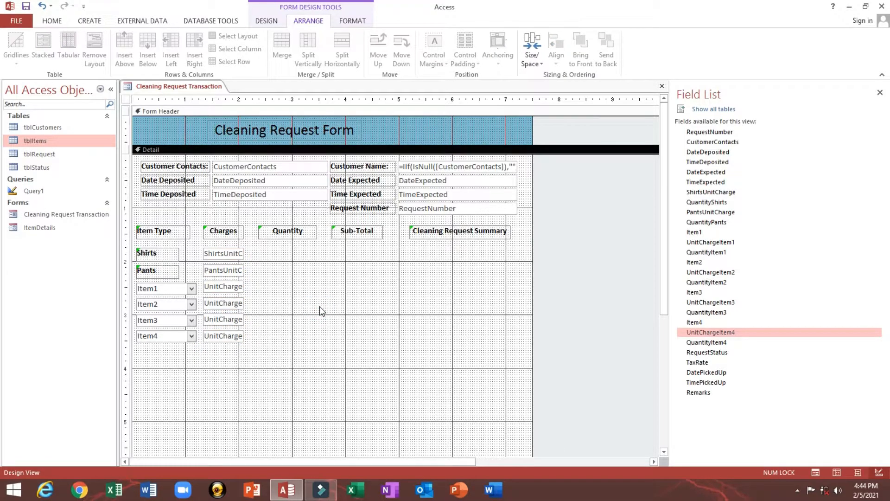
# - Add label-free QuantityShirts and QuantityPants boxes under the Quantity heading
pyautogui.click(293, 242)
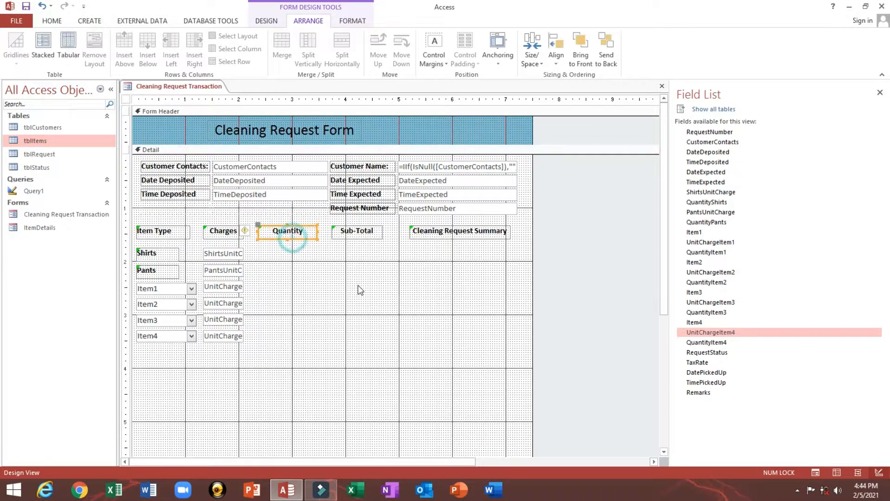
pyautogui.click(358, 285)
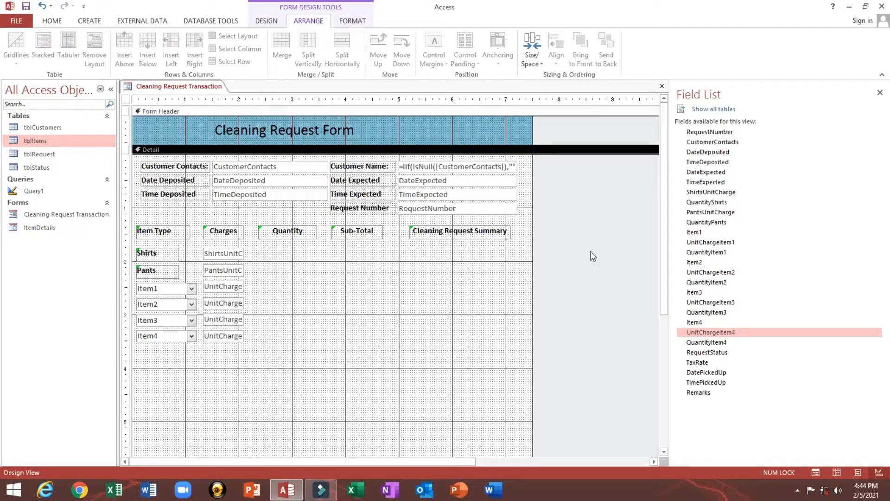
pyautogui.moveTo(711, 205); pyautogui.dragTo(302, 256)
pyautogui.click(261, 255)
pyautogui.press('Delete')
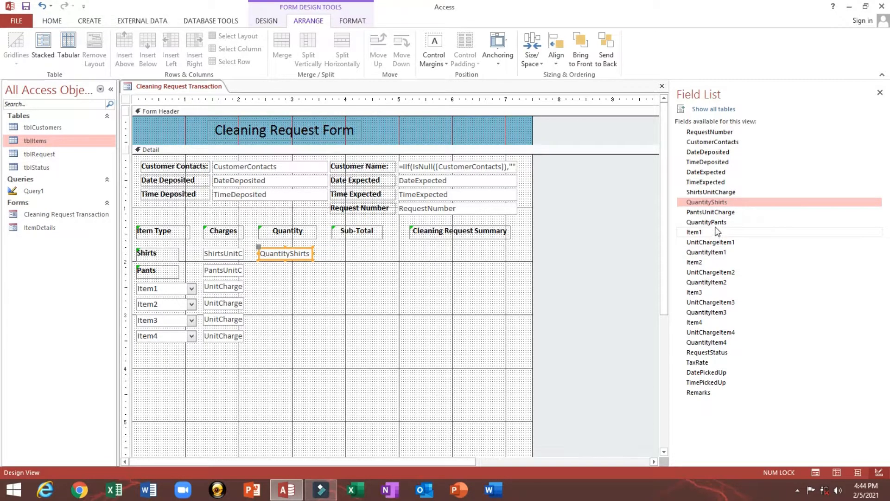
pyautogui.moveTo(722, 222); pyautogui.dragTo(293, 271)
pyautogui.click(265, 274)
pyautogui.press('Delete')
pyautogui.click(360, 269)
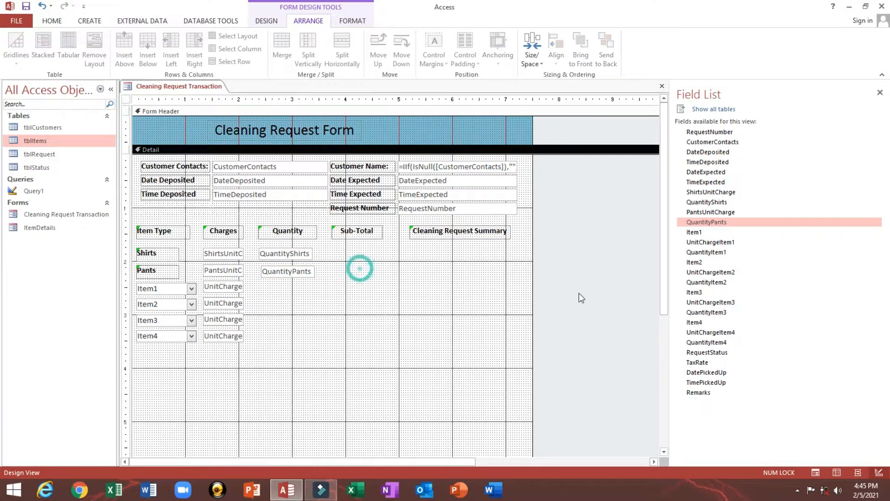
# - Add label-free QuantityItem1 and QuantityItem2 boxes, stacking QuantityItem2 directly under QuantityItem1
pyautogui.click(709, 252)
pyautogui.moveTo(718, 257); pyautogui.dragTo(293, 289)
pyautogui.click(262, 291)
pyautogui.press('Delete')
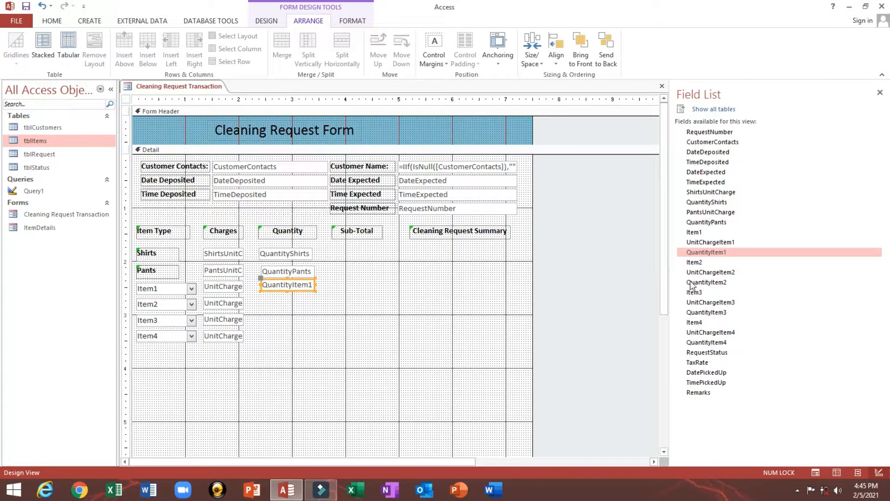
pyautogui.moveTo(716, 282); pyautogui.dragTo(281, 307)
pyautogui.click(258, 311)
pyautogui.press('Delete')
pyautogui.click(312, 312)
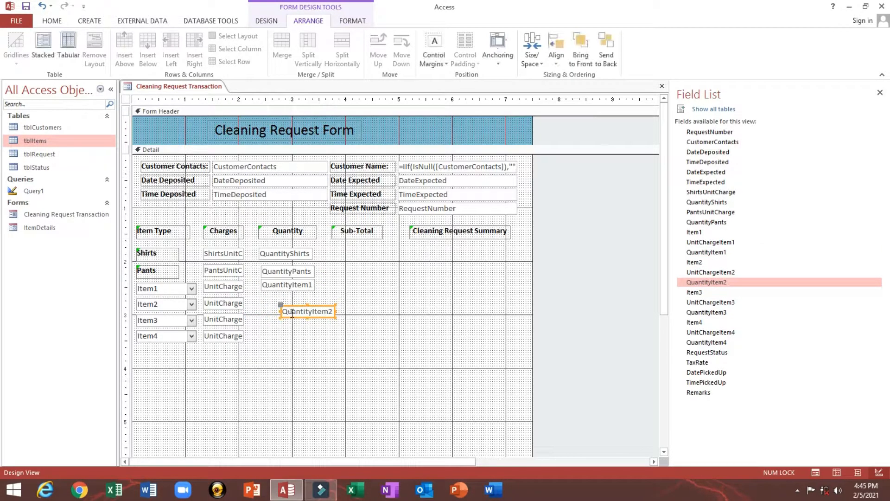
pyautogui.moveTo(296, 309); pyautogui.dragTo(279, 297)
# - Add label-free QuantityItem3 and QuantityItem4 boxes and select the whole Quantity column
pyautogui.moveTo(702, 308); pyautogui.dragTo(290, 319)
pyautogui.click(256, 332)
pyautogui.press('Delete')
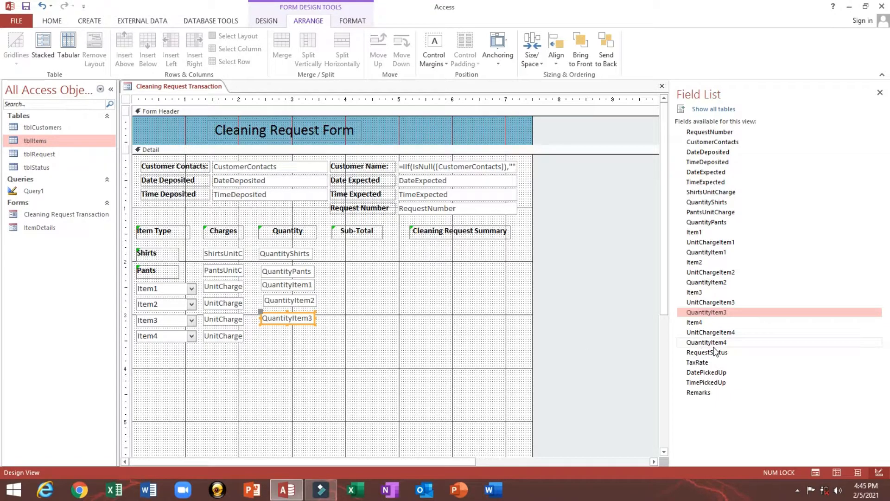
pyautogui.moveTo(715, 347); pyautogui.dragTo(283, 334)
pyautogui.click(249, 340)
pyautogui.press('Delete')
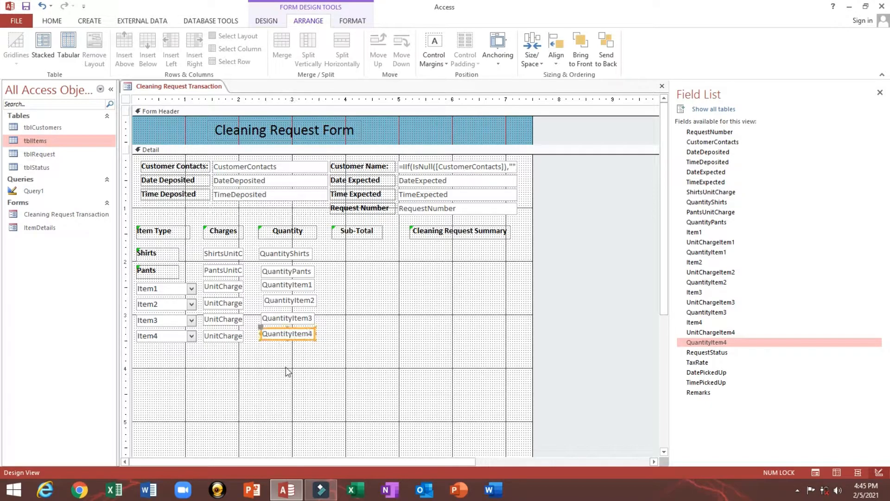
pyautogui.moveTo(285, 368); pyautogui.dragTo(286, 231)
# - Left-align the Quantity heading and boxes, size them to the narrowest, and drag them narrower
pyautogui.rightClick(285, 230)
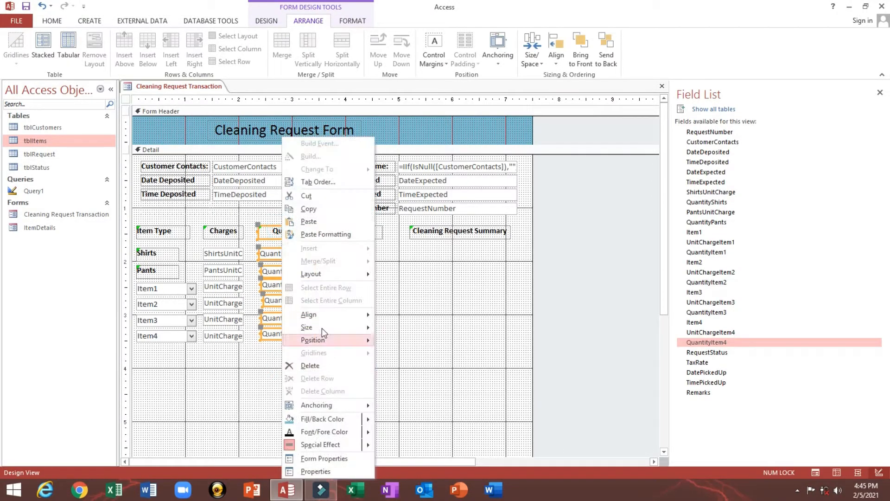
pyautogui.moveTo(321, 315)
pyautogui.click(399, 316)
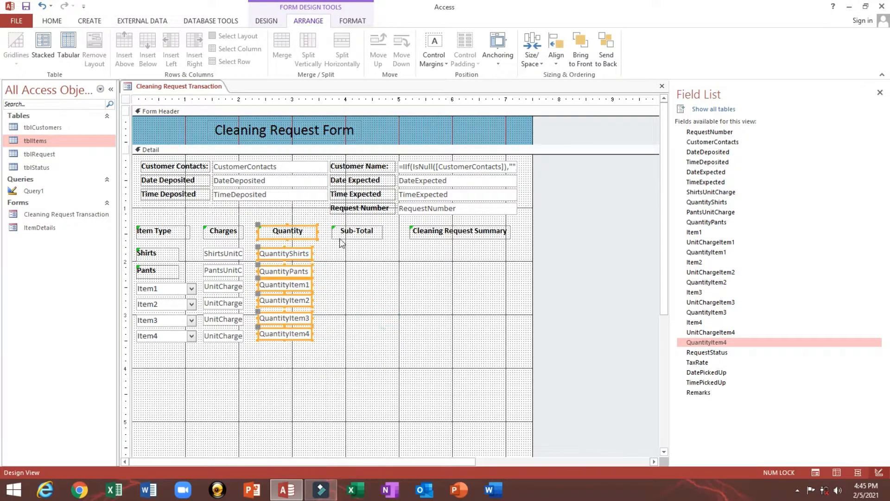
pyautogui.rightClick(296, 231)
pyautogui.moveTo(347, 327)
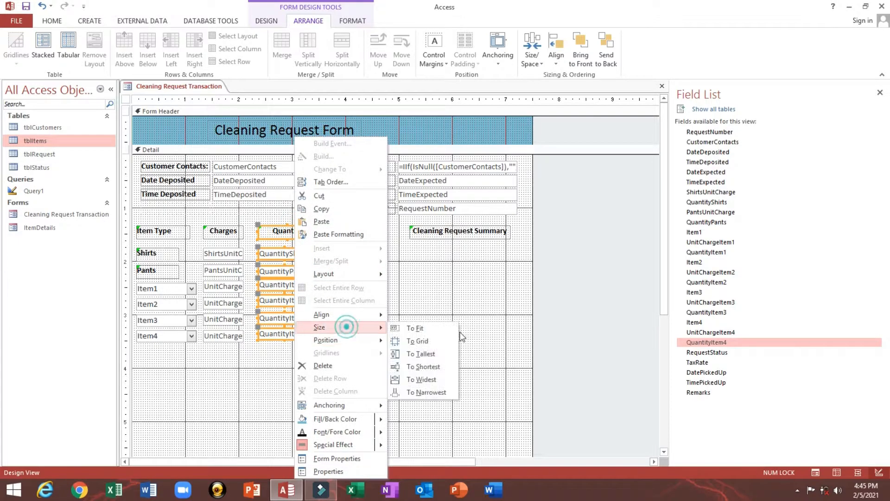
pyautogui.click(426, 391)
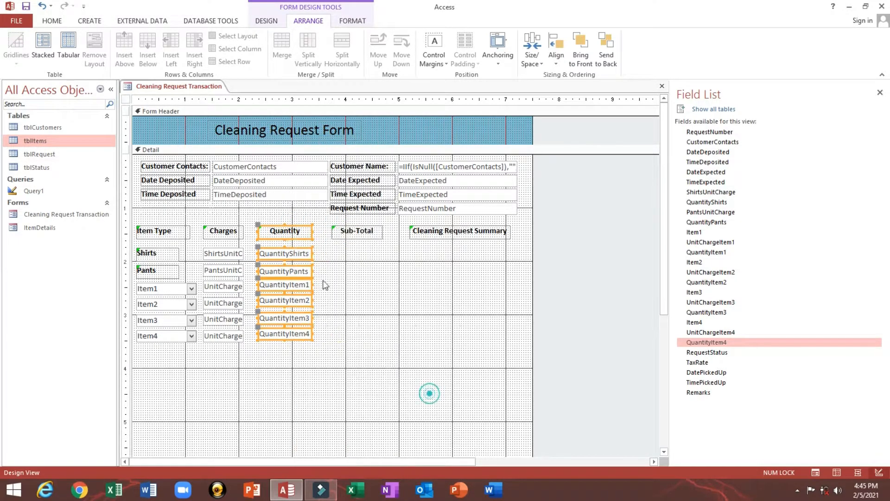
pyautogui.moveTo(311, 232); pyautogui.dragTo(295, 231)
# - Space the six Quantity boxes equally top to bottom and save the form
pyautogui.click(307, 251)
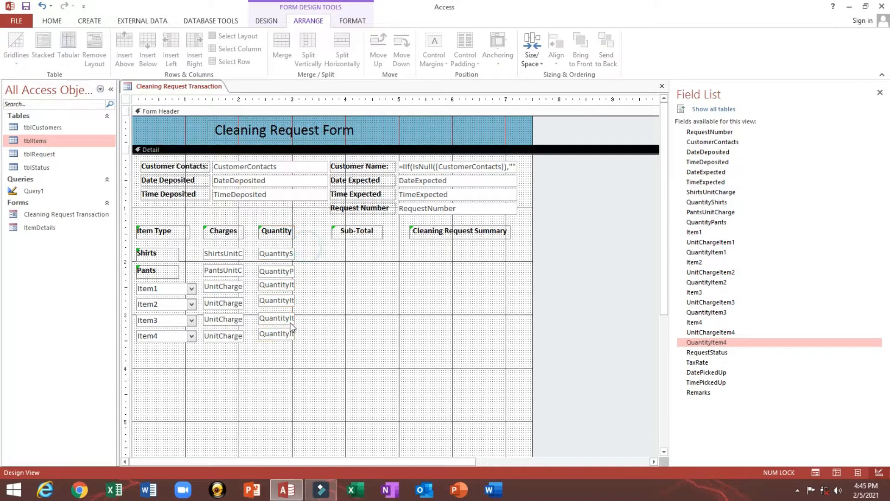
pyautogui.moveTo(271, 366); pyautogui.dragTo(262, 246)
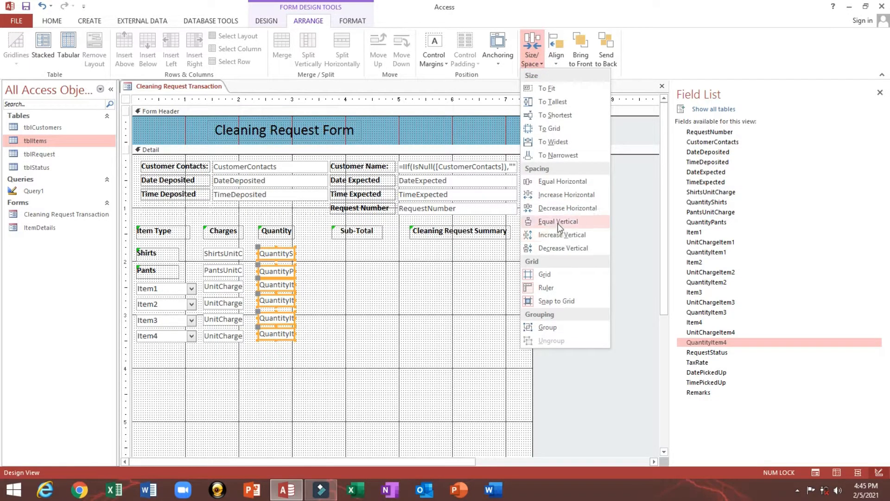
pyautogui.click(557, 220)
pyautogui.click(340, 284)
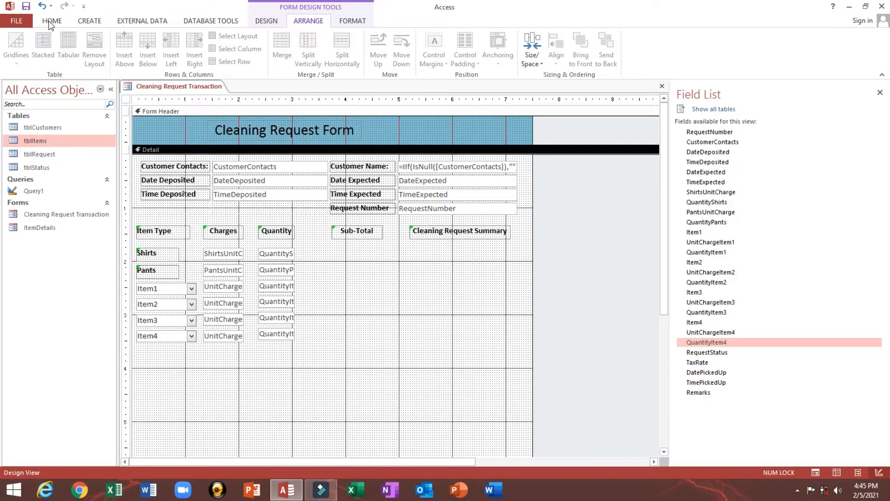
pyautogui.click(26, 8)
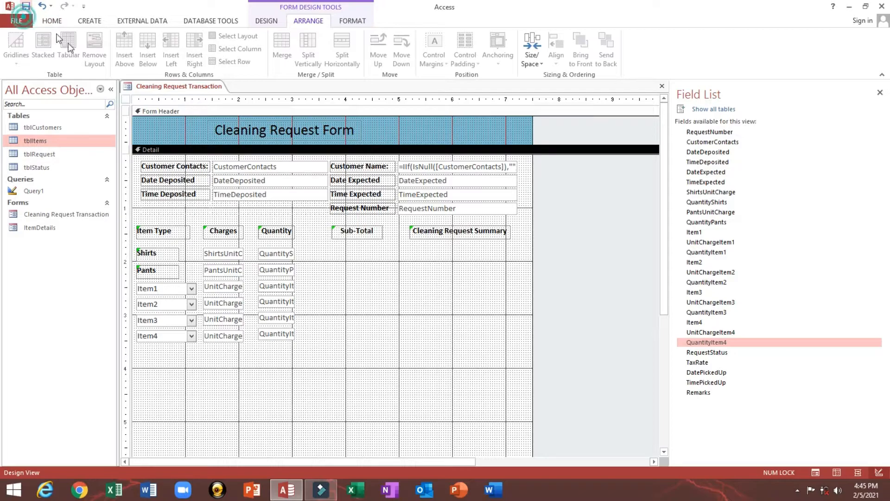
# - Show the QuantityShirts box's Other properties in the Property Sheet, including Tab Index 17
pyautogui.doubleClick(127, 99)
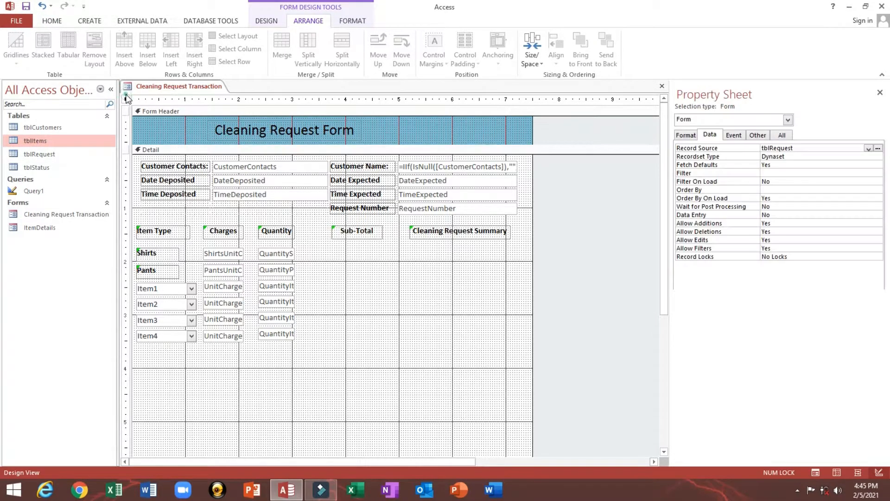
pyautogui.click(277, 255)
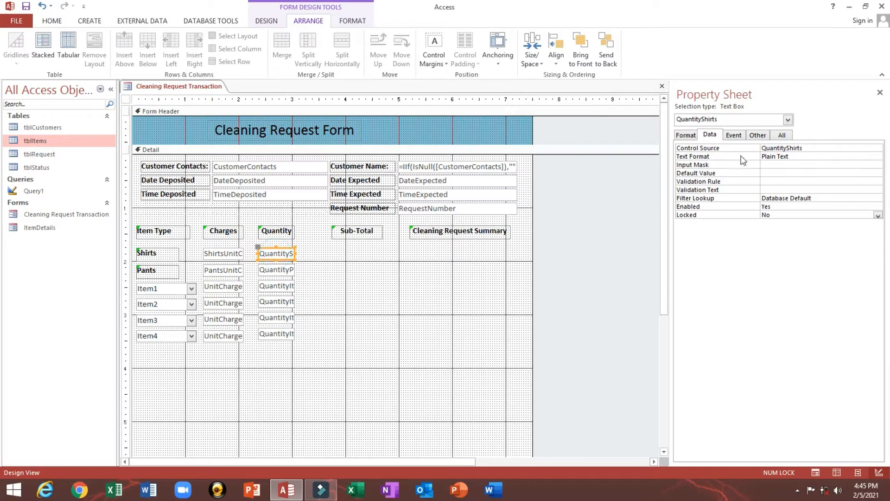
pyautogui.click(759, 135)
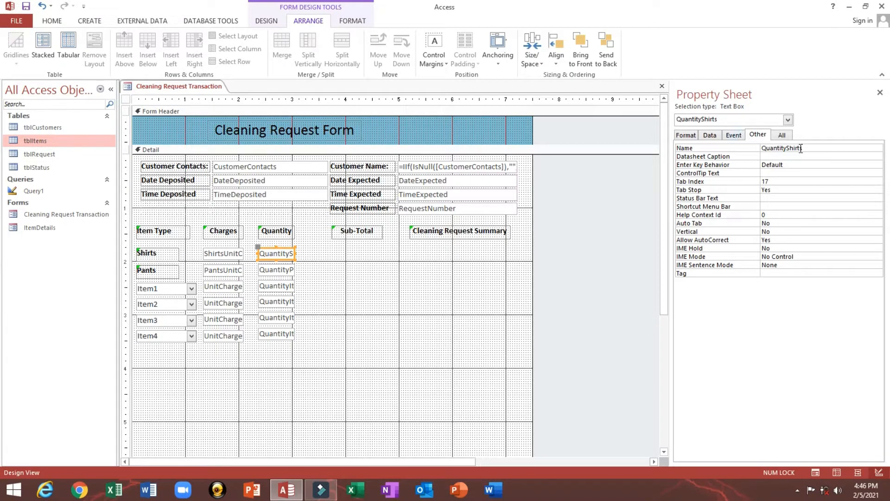
# - Save the form and rename the QuantityShirts box to Q1
pyautogui.click(840, 149)
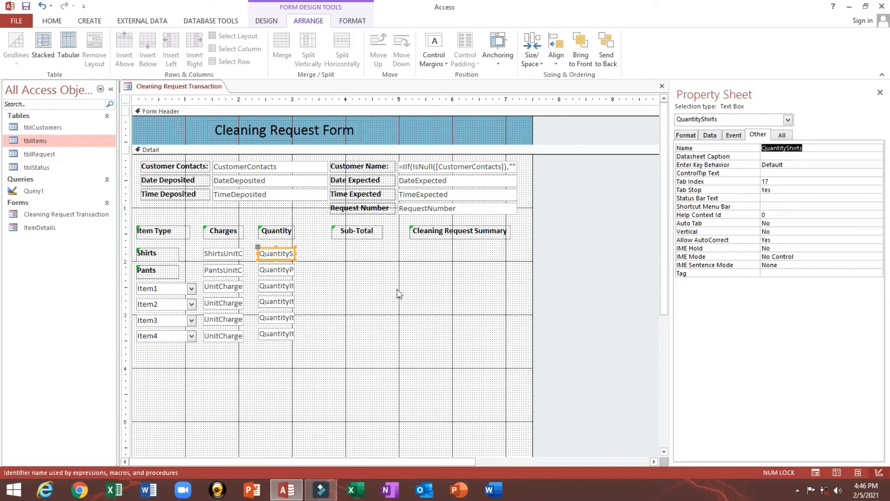
pyautogui.click(28, 6)
pyautogui.click(350, 258)
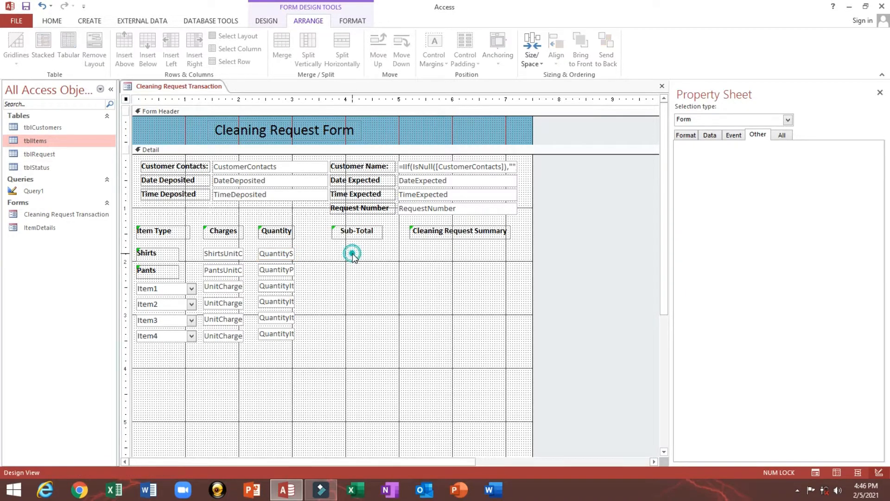
pyautogui.click(217, 255)
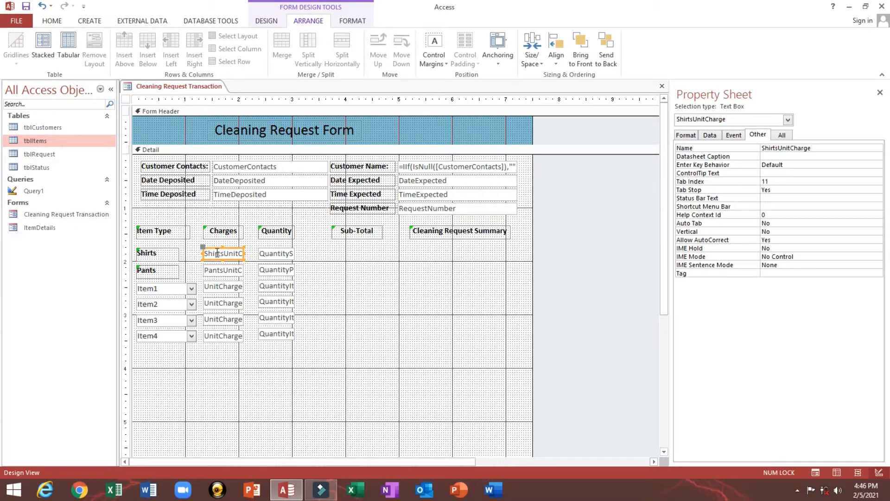
pyautogui.click(270, 255)
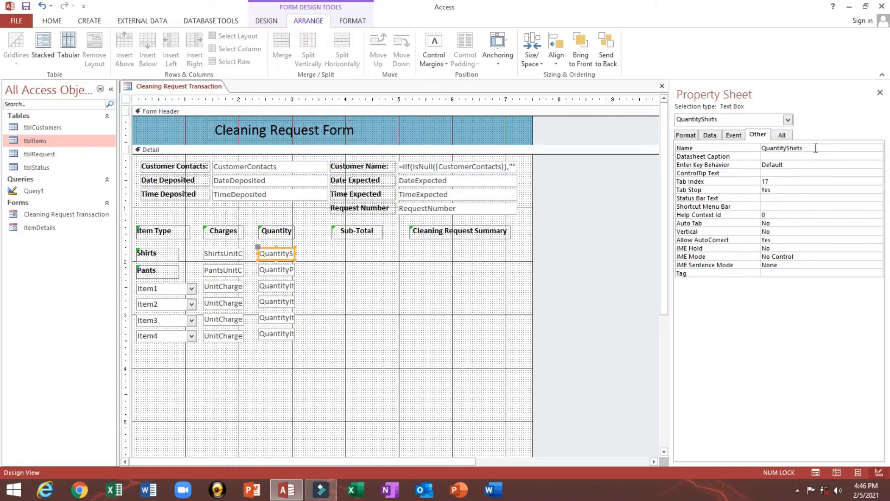
pyautogui.doubleClick(791, 149)
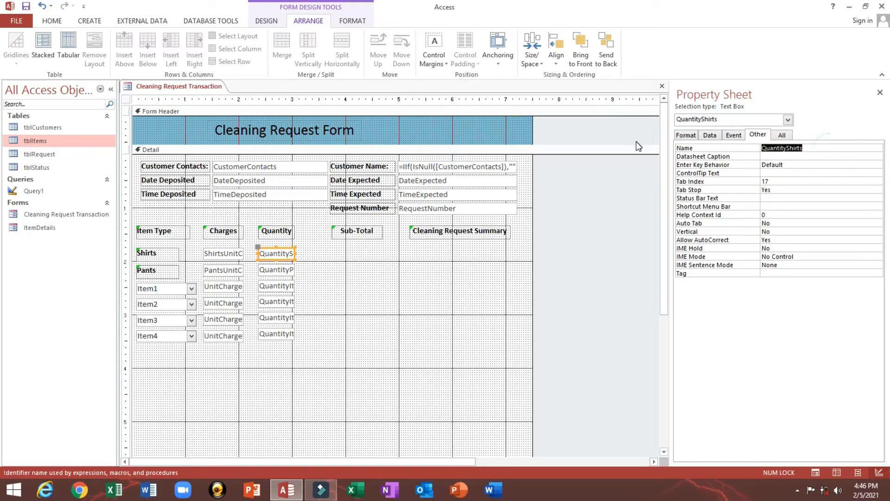
pyautogui.press('capslock')
pyautogui.write('Q1')
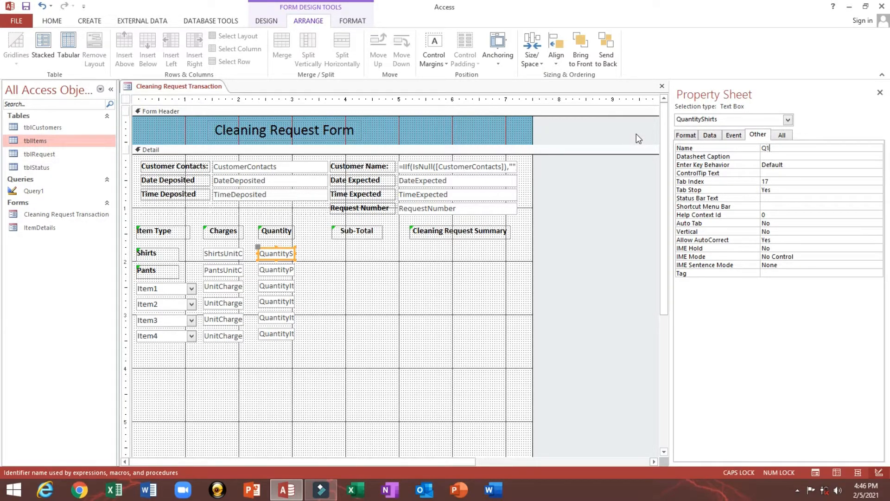
# - Rename the Pants, Item1 and Item2 quantity boxes to Q2, Q3 and Q4
pyautogui.click(275, 270)
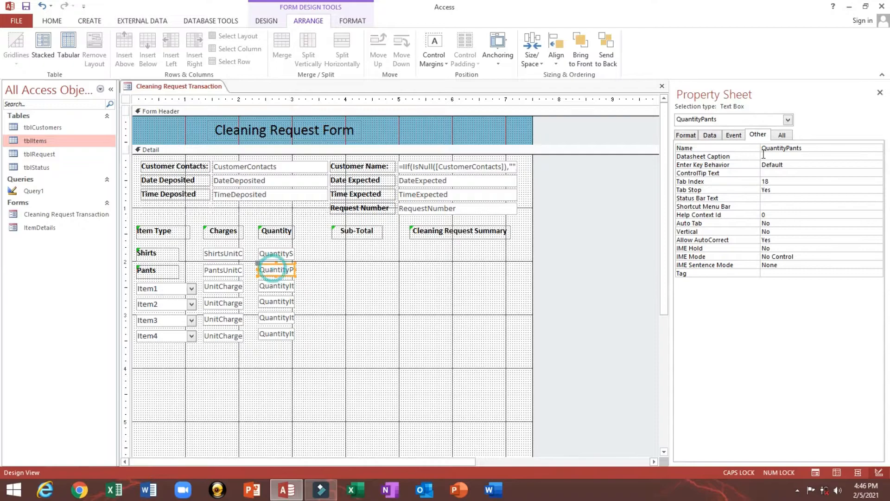
pyautogui.doubleClick(813, 147)
pyautogui.write('1')
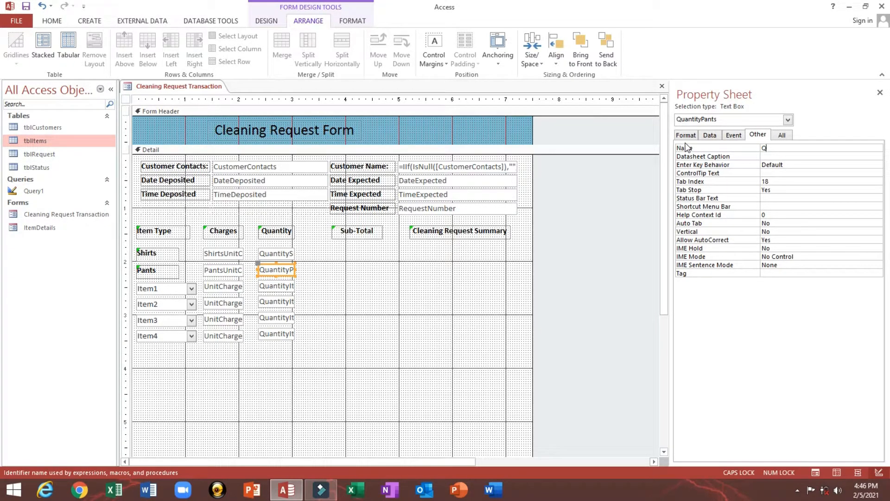
pyautogui.write('2')
pyautogui.click(262, 288)
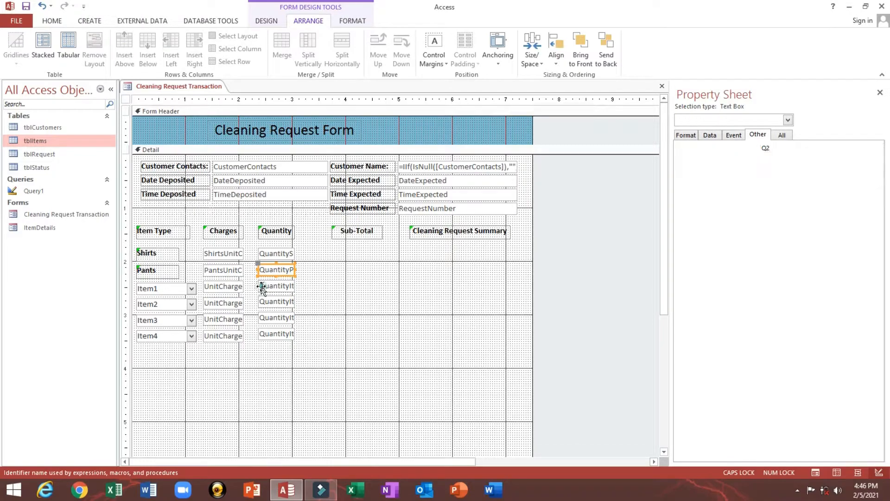
pyautogui.moveTo(815, 154); pyautogui.dragTo(647, 147)
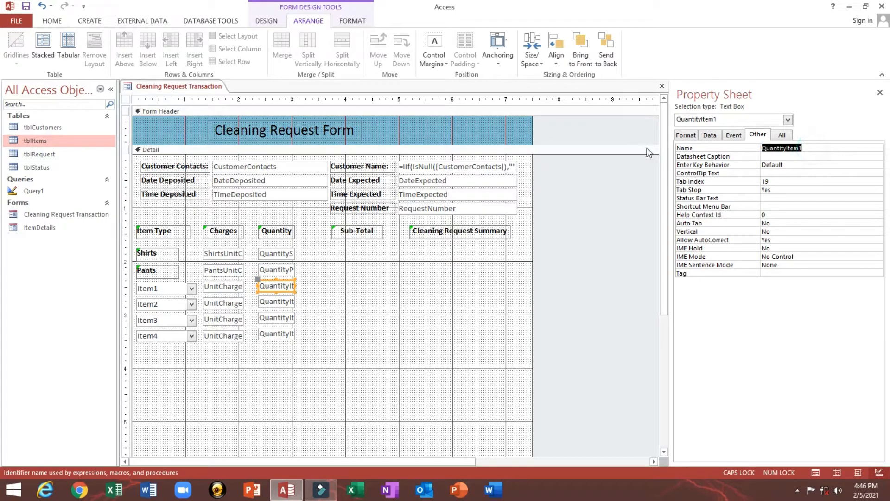
pyautogui.write('Q3')
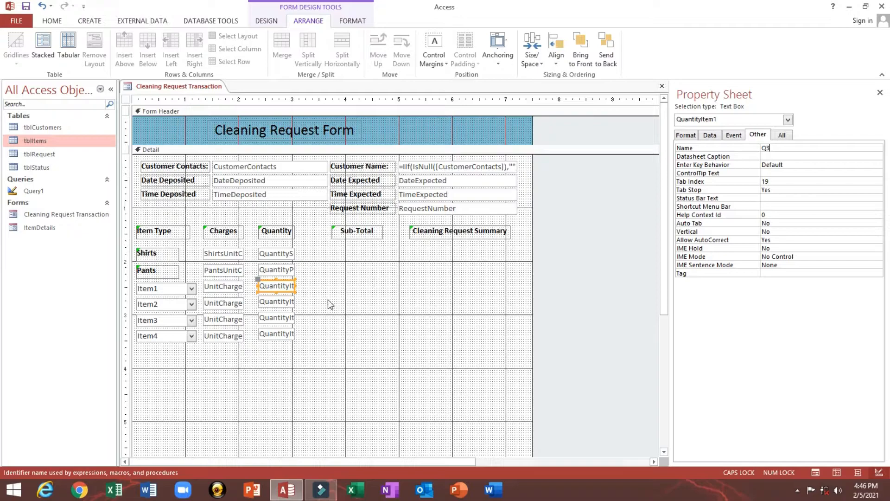
pyautogui.click(268, 304)
pyautogui.moveTo(821, 148); pyautogui.dragTo(645, 147)
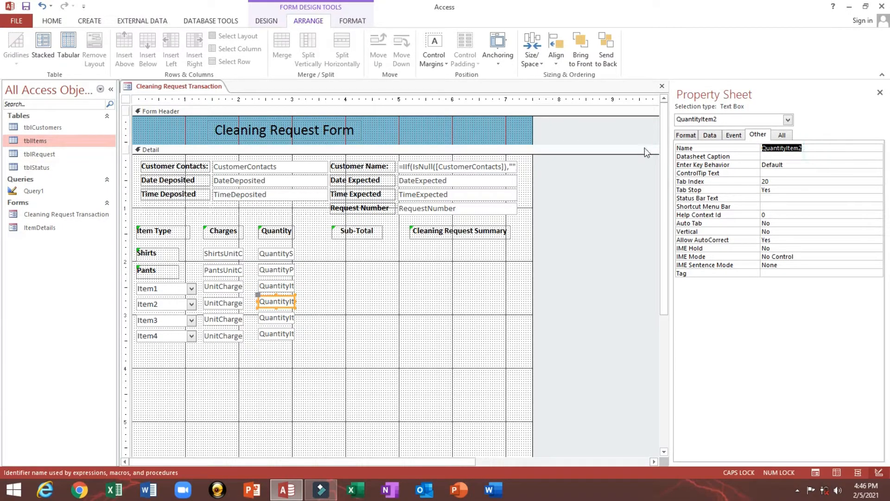
pyautogui.write('Q4')
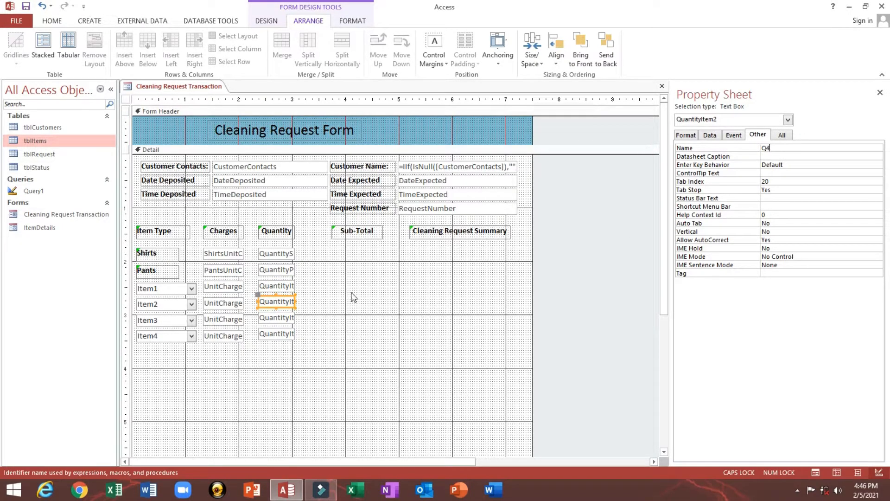
# - Rename the Item3 and Item4 quantity boxes to Q5 and Q6
pyautogui.click(267, 319)
pyautogui.moveTo(813, 147); pyautogui.dragTo(703, 147)
pyautogui.write('Q')
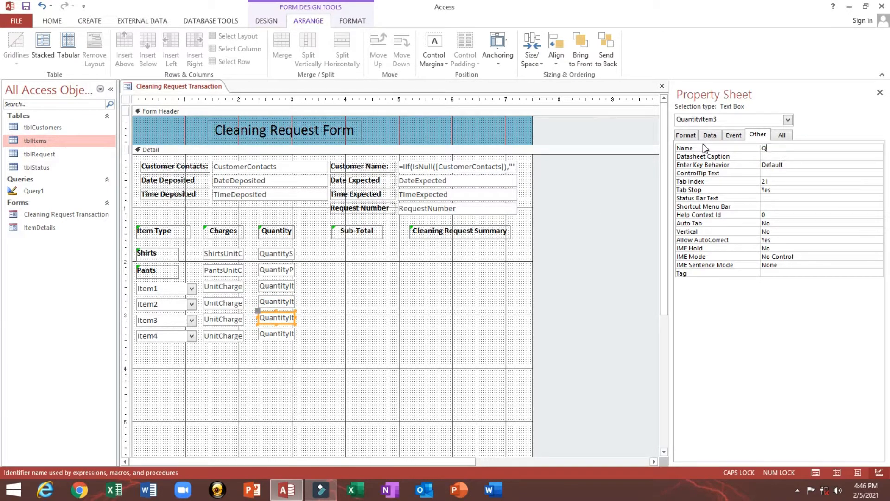
pyautogui.write('5')
pyautogui.click(269, 334)
pyautogui.moveTo(820, 149); pyautogui.dragTo(667, 141)
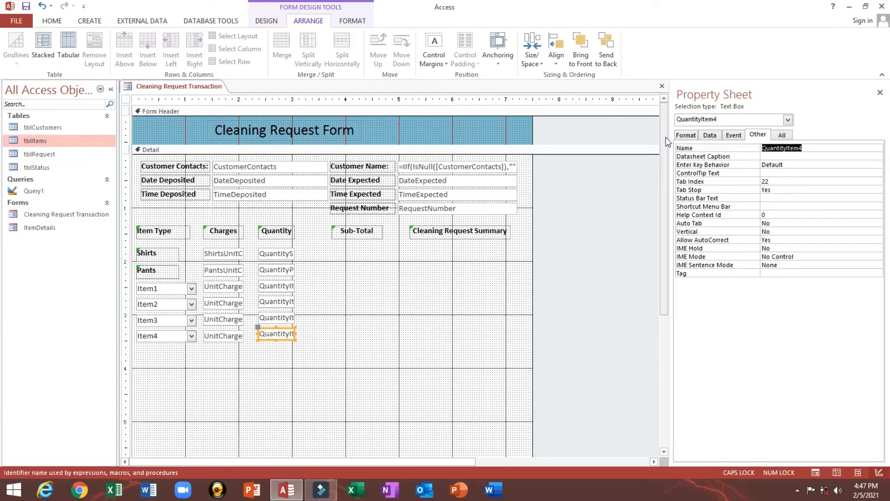
pyautogui.write('Q6')
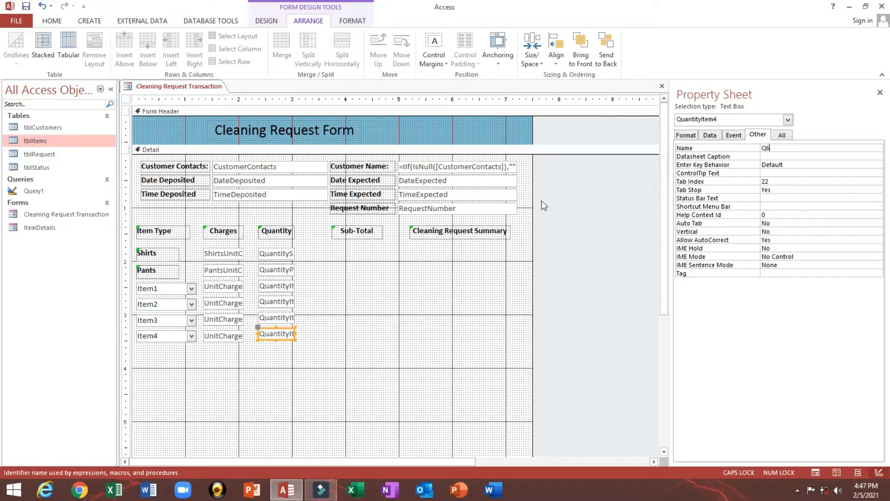
# - Confirm the shirts and pants boxes read Q1 and Q2, then view the form in Form View
pyautogui.click(414, 290)
pyautogui.click(268, 333)
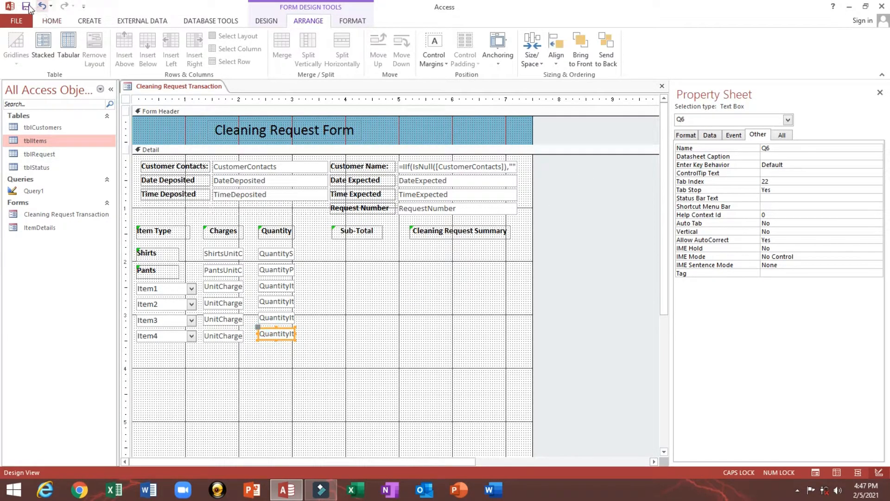
pyautogui.click(273, 255)
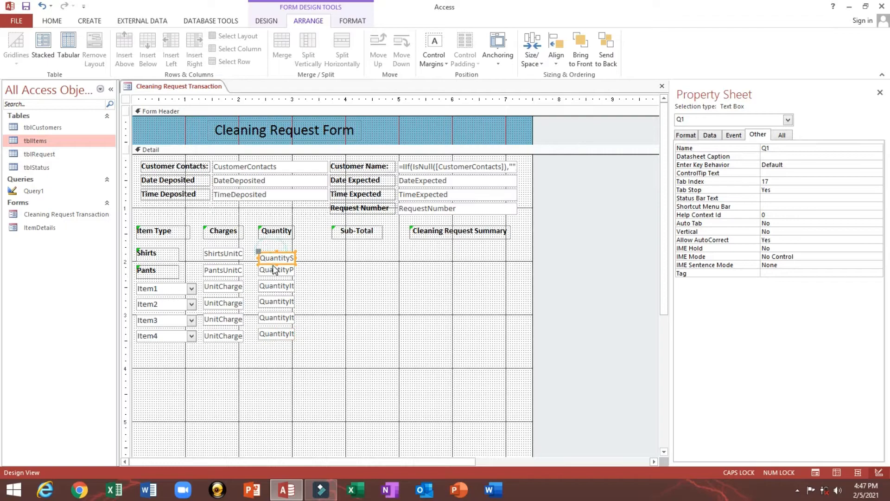
pyautogui.click(278, 258)
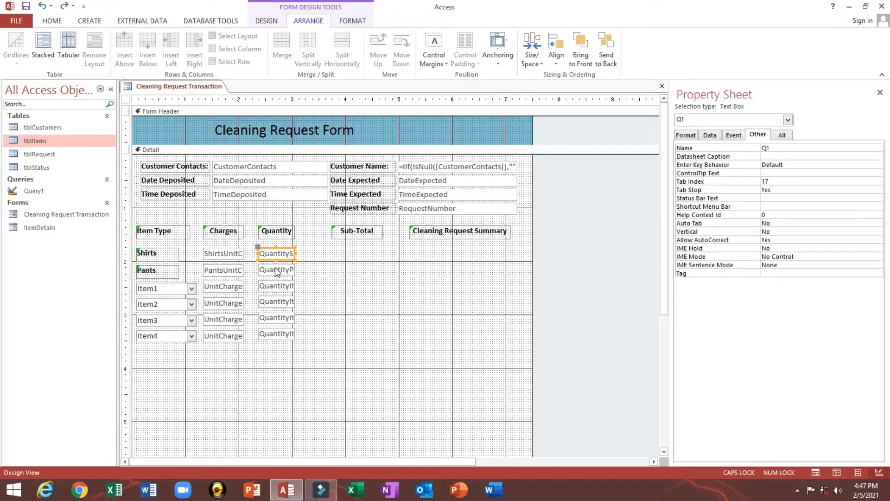
pyautogui.click(276, 271)
pyautogui.click(51, 21)
pyautogui.click(16, 37)
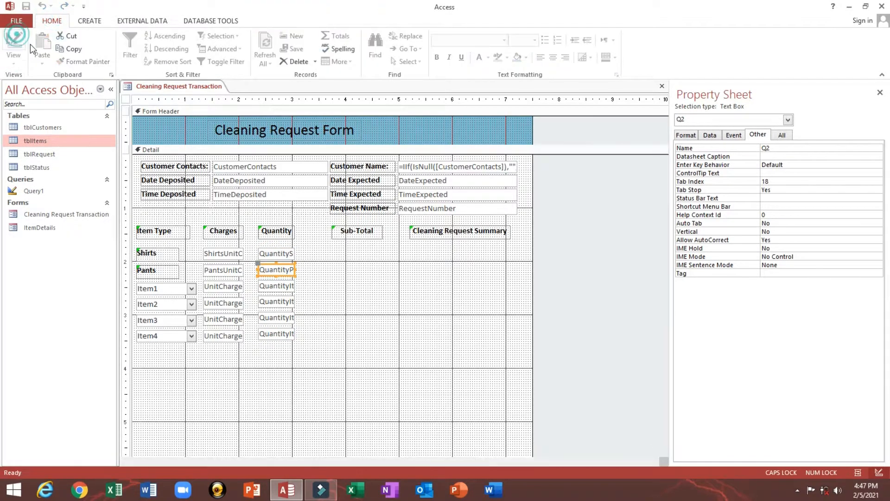
# - Centre the text in all six Charges and Quantity boxes, preview in Form View, and return to Design View
pyautogui.rightClick(364, 258)
pyautogui.click(388, 290)
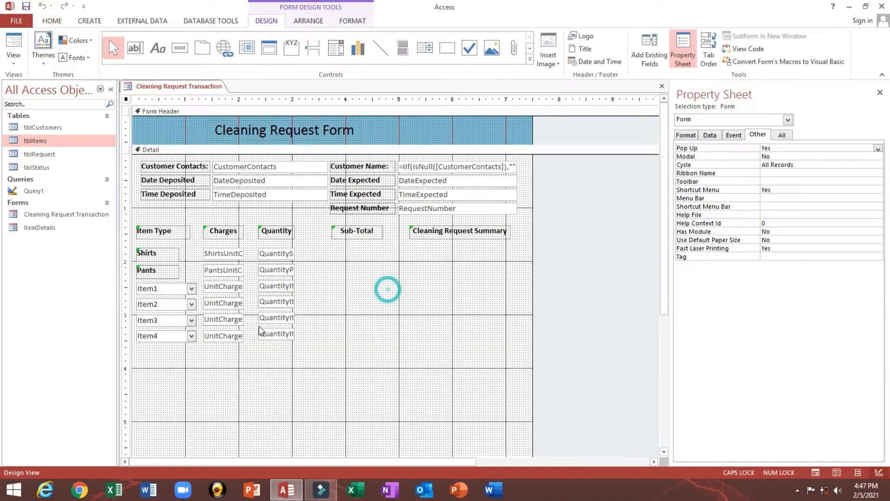
pyautogui.moveTo(223, 371); pyautogui.dragTo(280, 252)
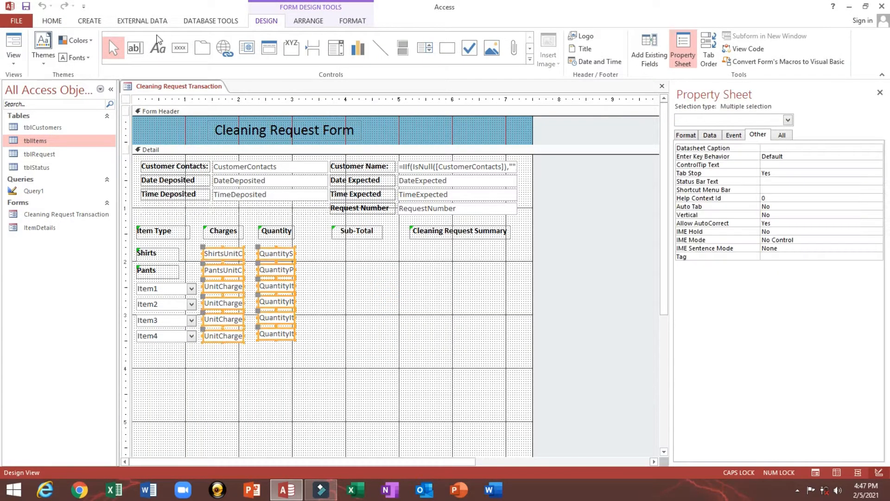
pyautogui.click(52, 20)
pyautogui.click(553, 58)
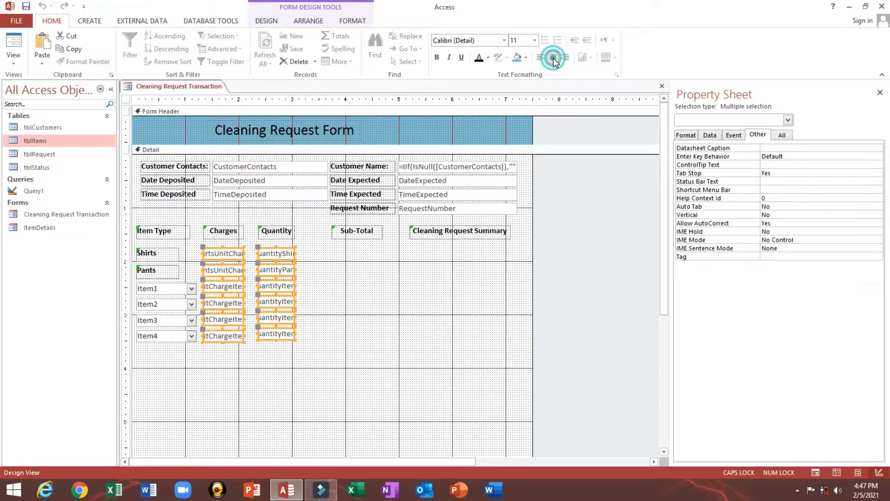
pyautogui.click(14, 46)
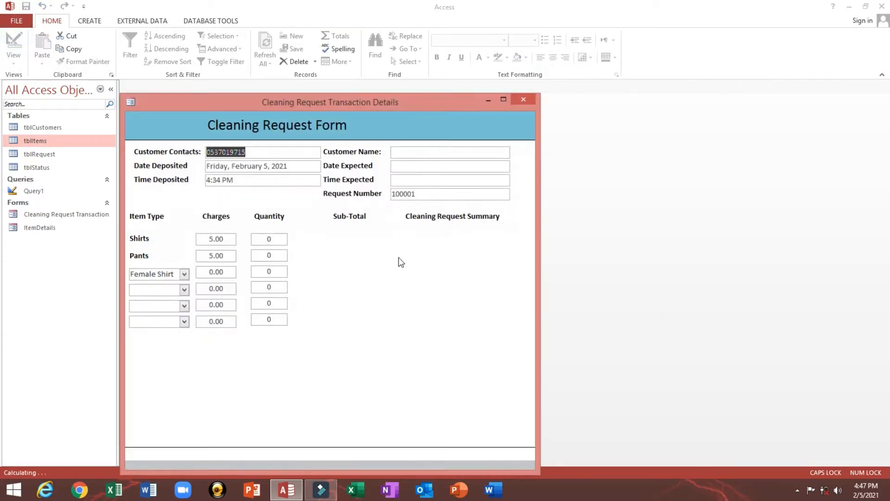
pyautogui.rightClick(382, 235)
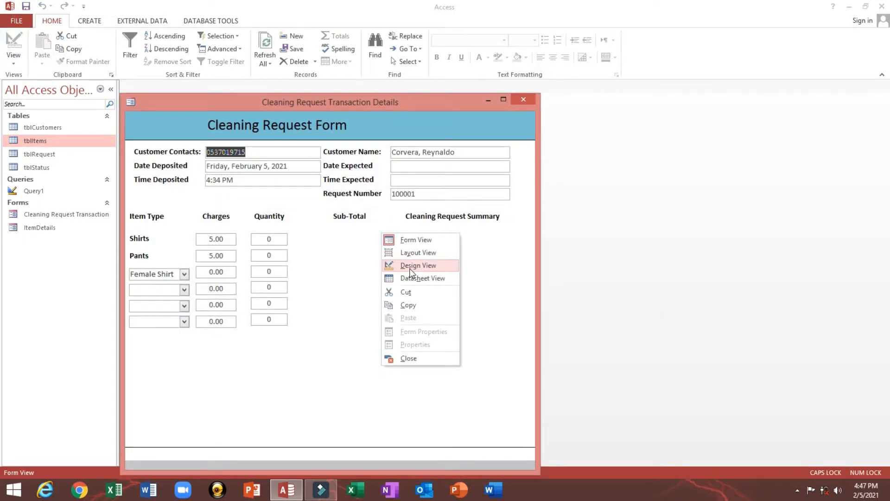
pyautogui.click(411, 273)
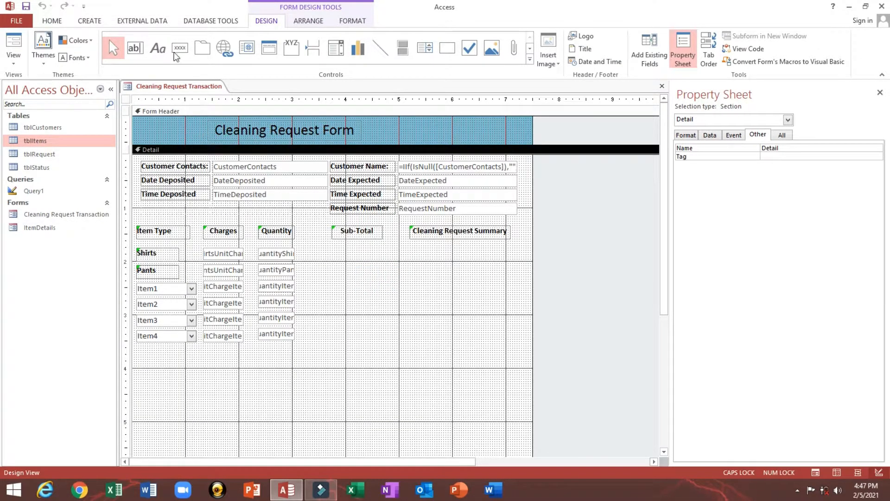
pyautogui.click(136, 47)
# - Add an unbound text box under Sub-Total, delete its label, and centre its text
pyautogui.moveTo(352, 251)
pyautogui.mouseDown()
pyautogui.moveTo(409, 262)
pyautogui.moveTo(341, 255)
pyautogui.moveTo(340, 263)
pyautogui.mouseUp()
pyautogui.click(307, 253)
pyautogui.press('Delete')
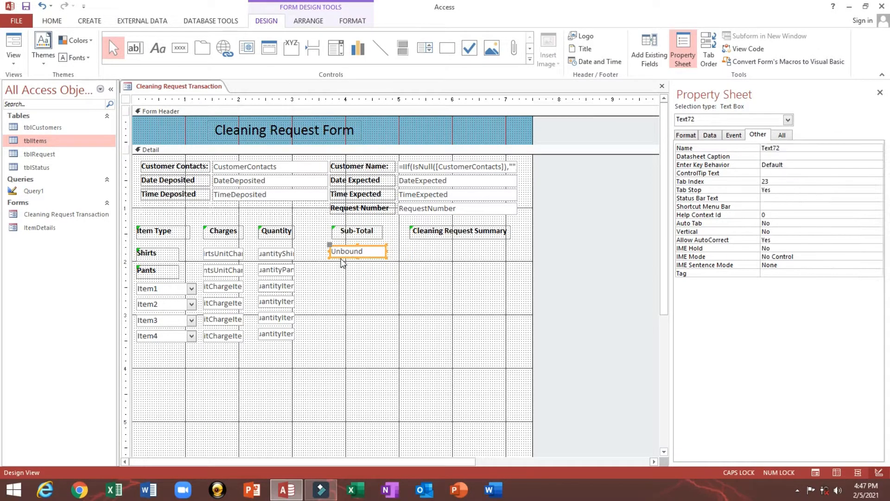
pyautogui.click(60, 19)
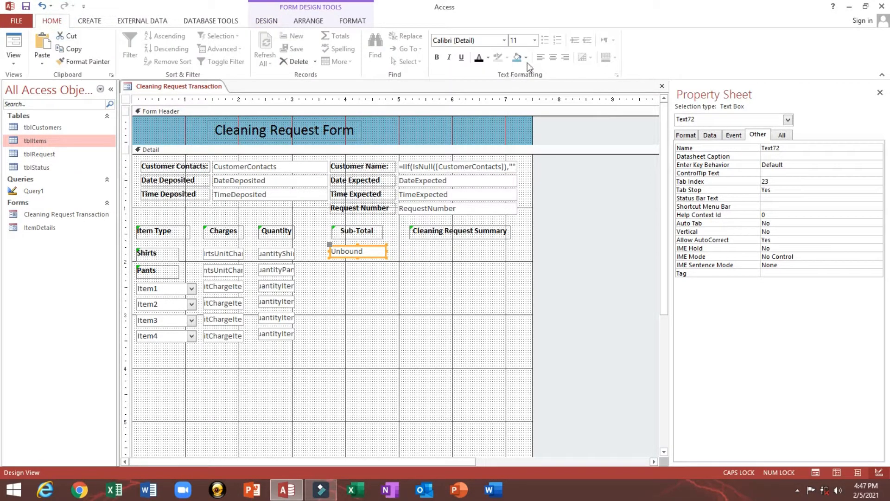
pyautogui.click(553, 58)
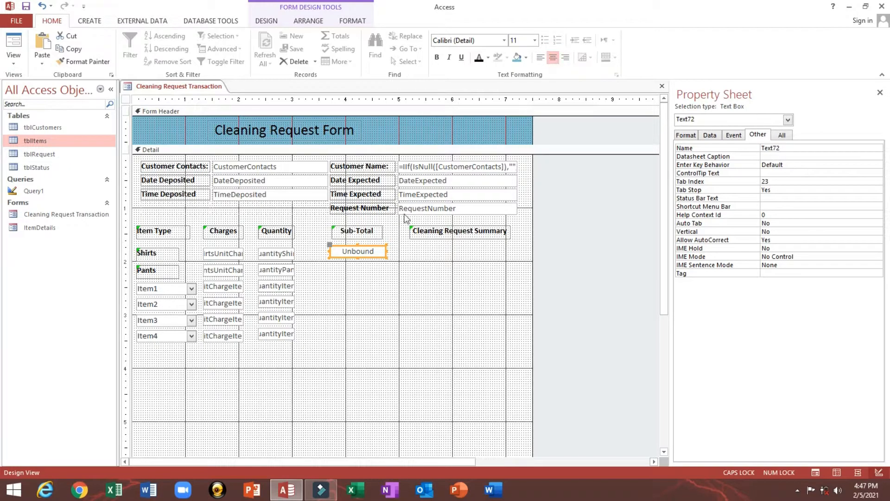
pyautogui.click(376, 258)
# - Set the Sub-Total box's Format property to Standard
pyautogui.click(710, 135)
pyautogui.click(680, 135)
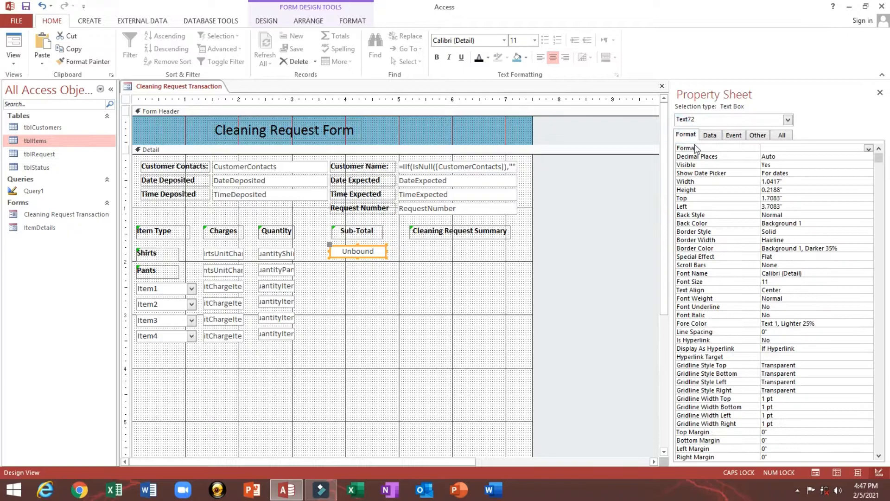
pyautogui.click(694, 146)
pyautogui.click(866, 148)
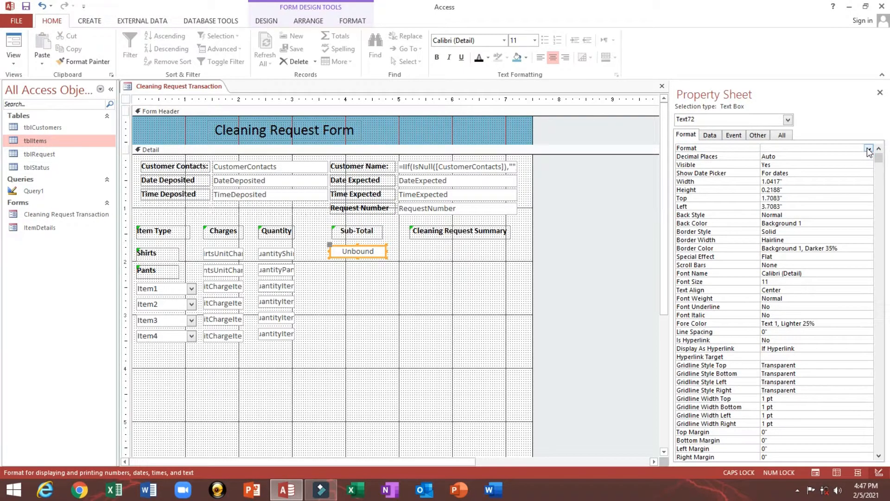
pyautogui.click(865, 148)
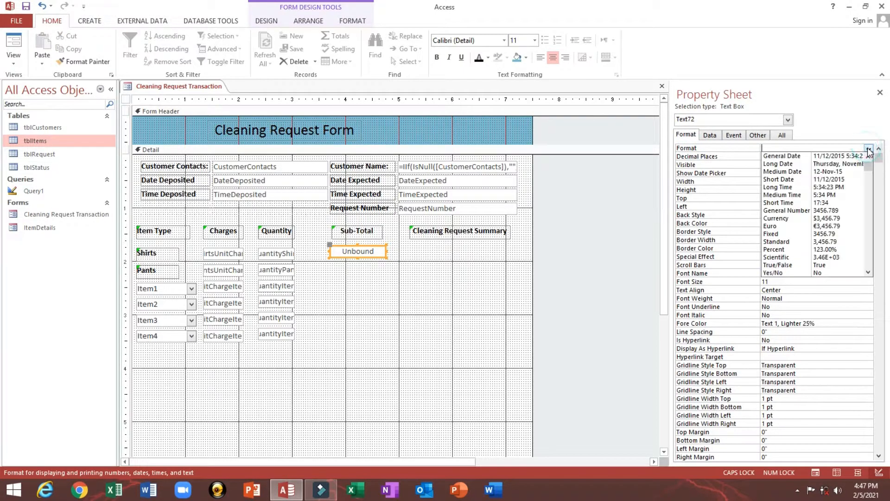
pyautogui.click(831, 240)
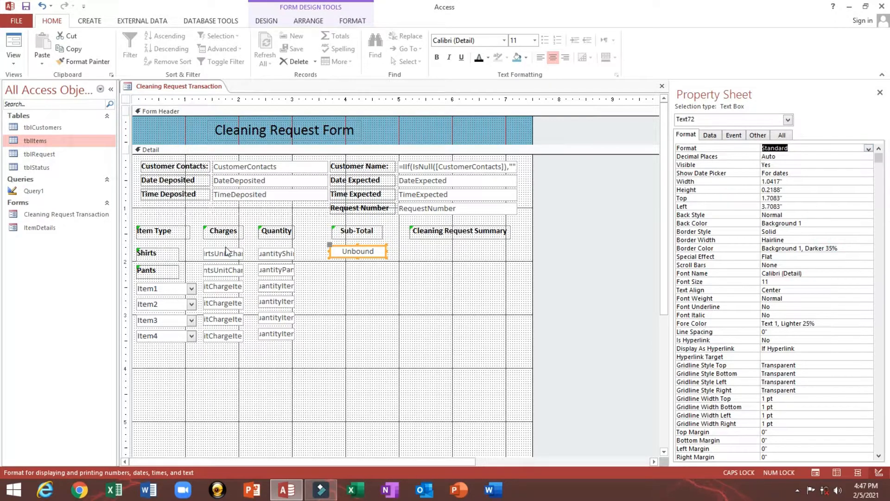
pyautogui.click(385, 270)
pyautogui.click(370, 255)
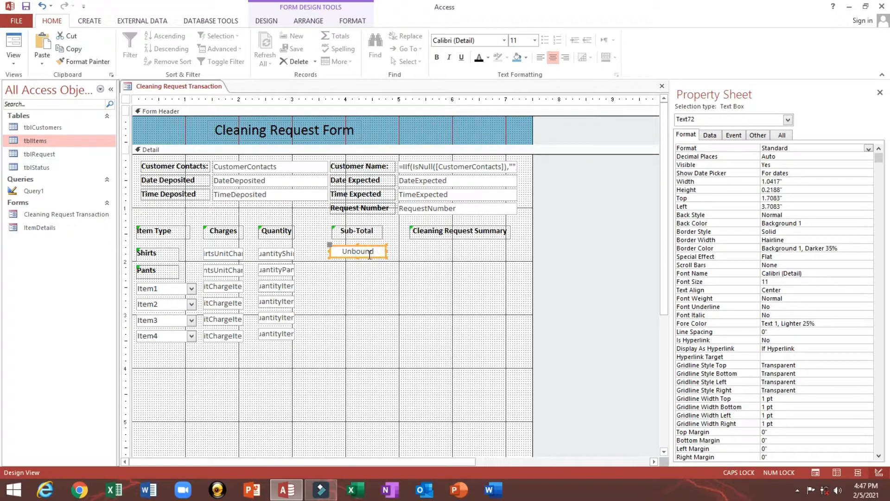
# - Review the quantity boxes down the column and reselect the Sub-Total box
pyautogui.click(279, 249)
pyautogui.click(286, 270)
pyautogui.click(282, 285)
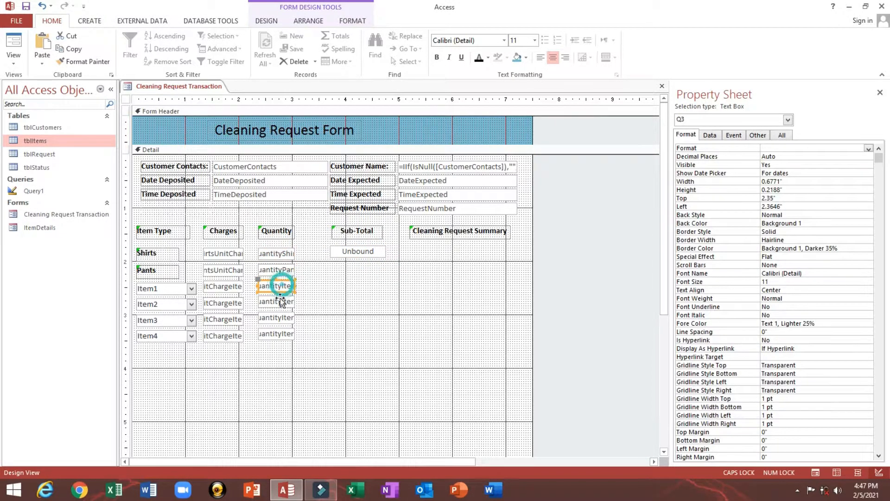
pyautogui.click(281, 299)
pyautogui.click(276, 316)
pyautogui.click(346, 254)
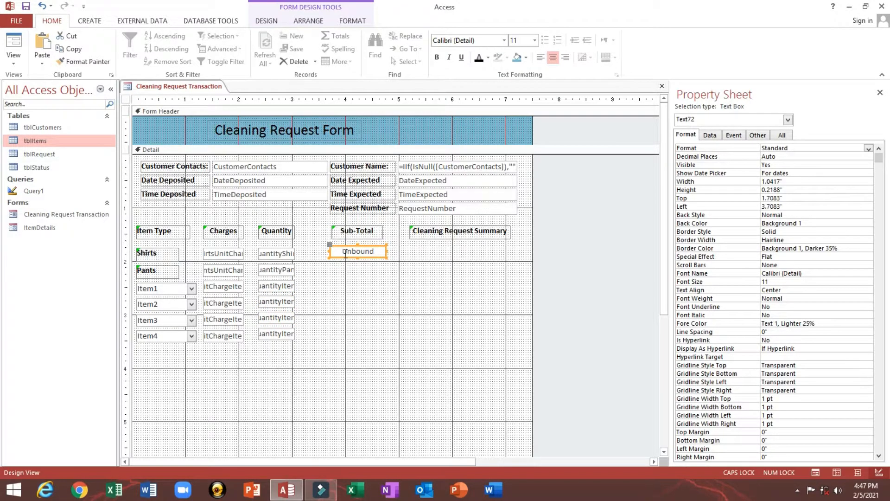
# - Paste copies of the Sub-Total box for every item row and align the six under the heading
pyautogui.hotkey('ctrl', 'v')
pyautogui.hotkey('ctrl', 'v')
pyautogui.hotkey('ctrl', 'v')
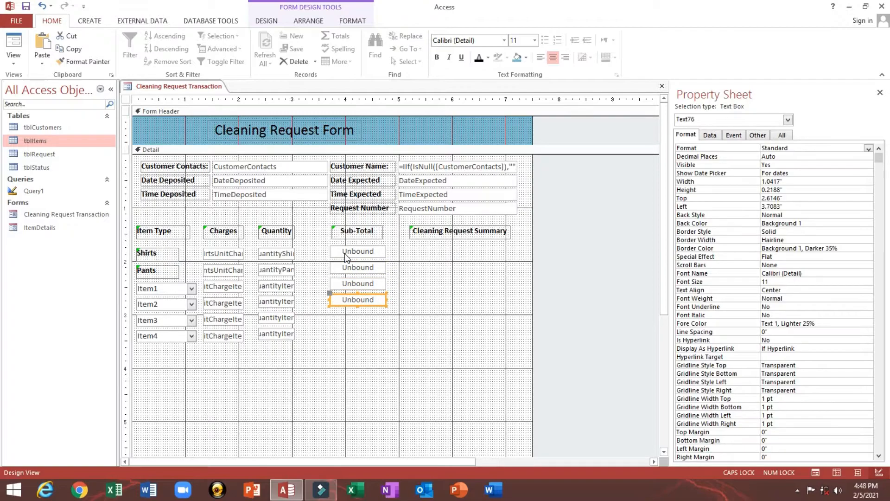
pyautogui.hotkey('ctrl', 'v')
pyautogui.hotkey('ctrl', 'v')
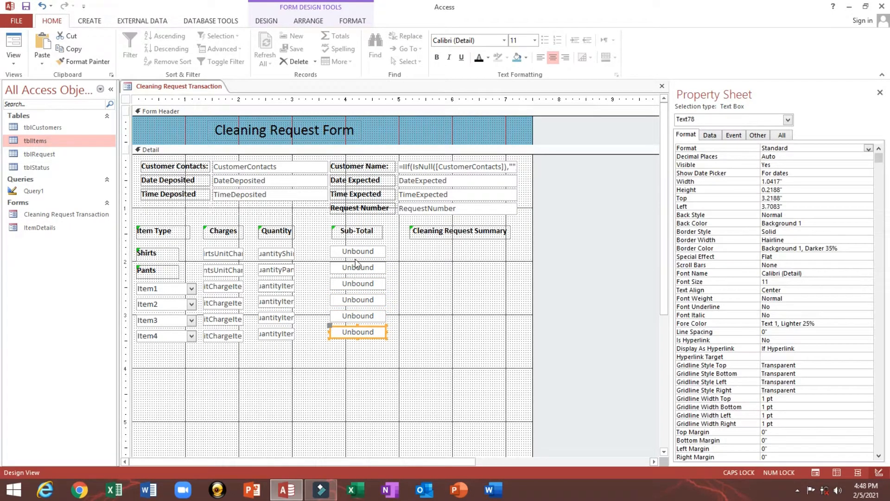
pyautogui.moveTo(343, 363); pyautogui.dragTo(338, 232)
pyautogui.click(396, 268)
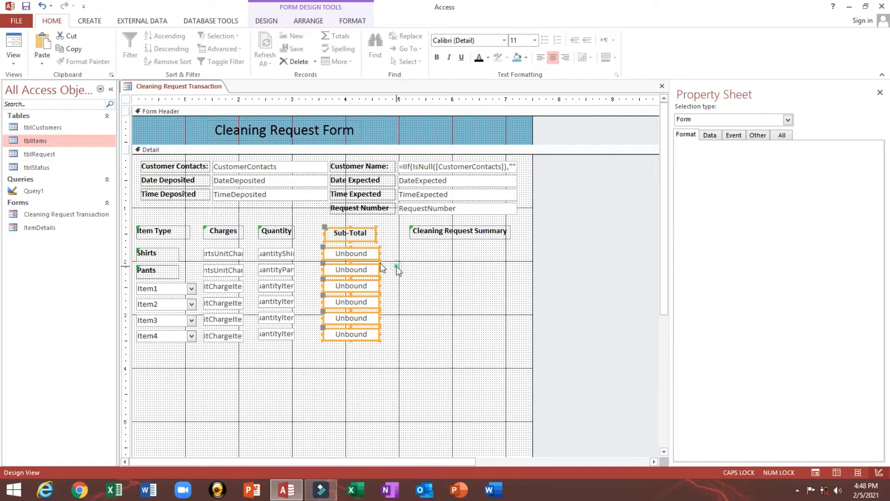
# - Select the first Sub-Total box and ready its Name on the Other tab for replacing
pyautogui.click(355, 257)
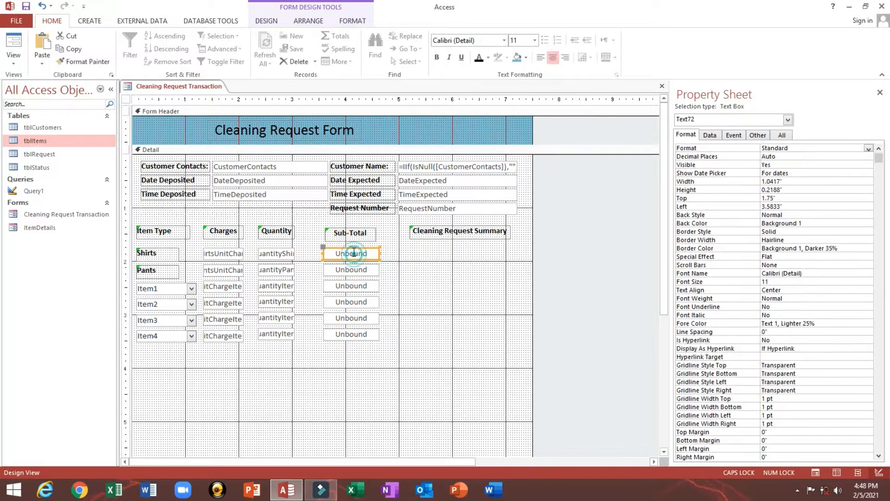
pyautogui.click(757, 135)
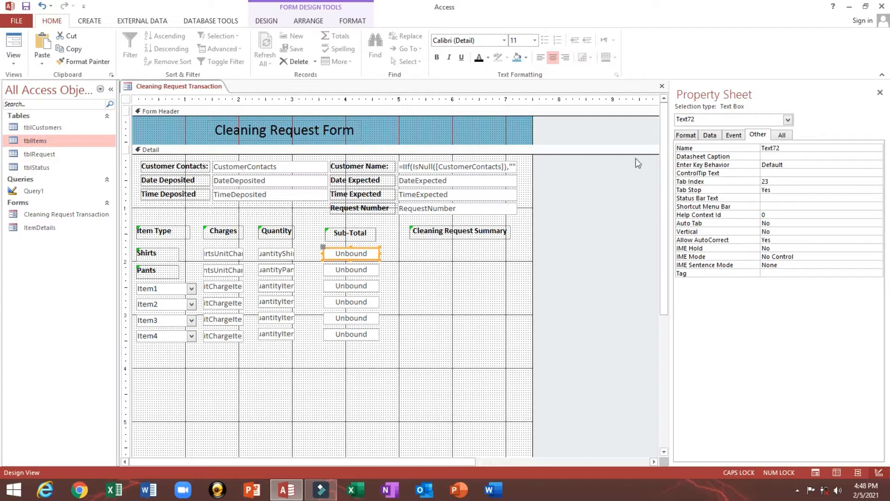
pyautogui.click(799, 147)
pyautogui.click(691, 148)
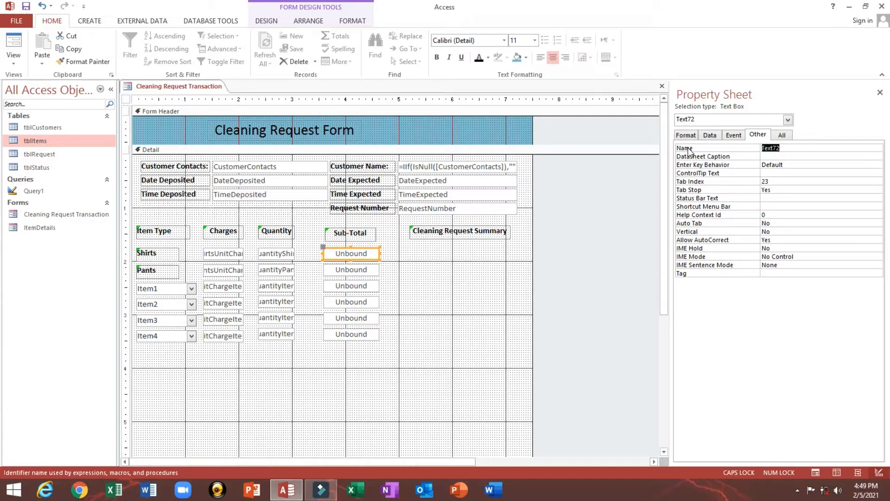
# - Name the Shirts, Pants, Item1 and Item2 Sub-Total boxes ST1, ST2, ST3 and ST4
pyautogui.write('ST1')
pyautogui.click(351, 269)
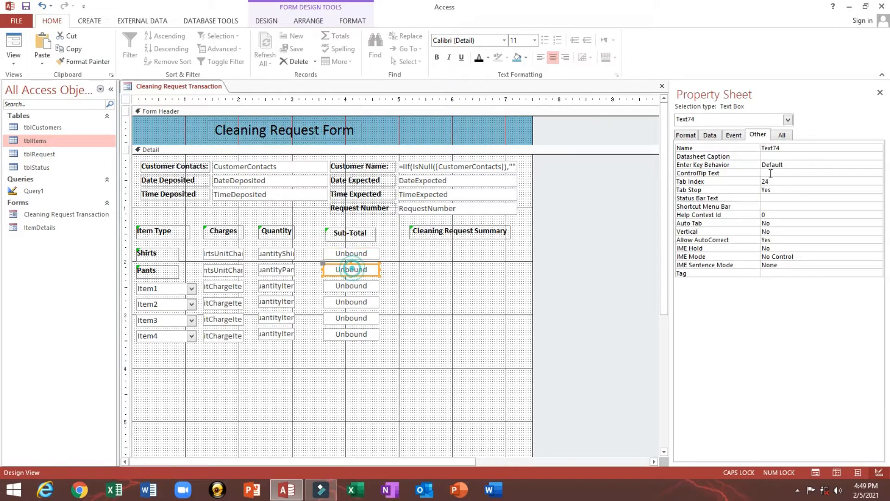
pyautogui.doubleClick(797, 148)
pyautogui.write('ST2')
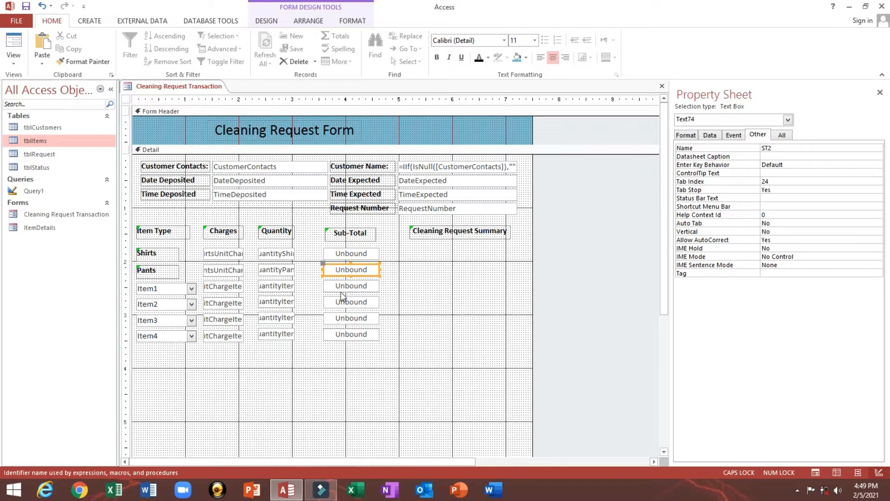
pyautogui.click(342, 286)
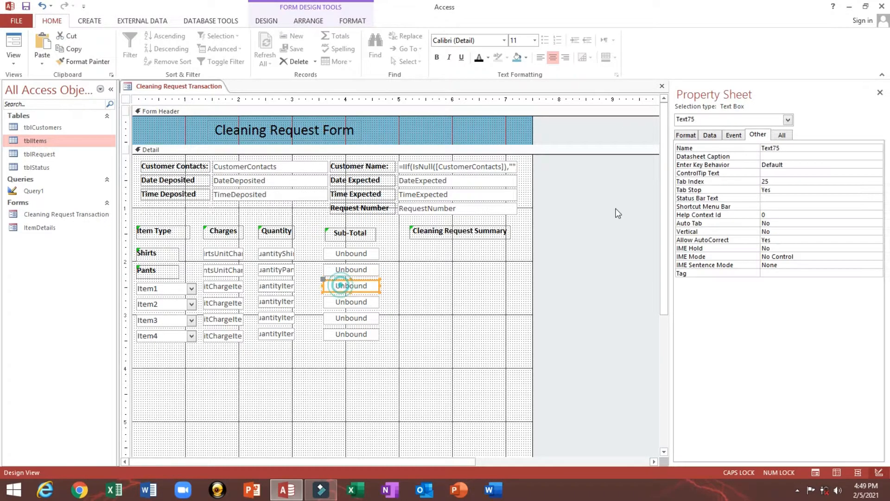
pyautogui.doubleClick(813, 148)
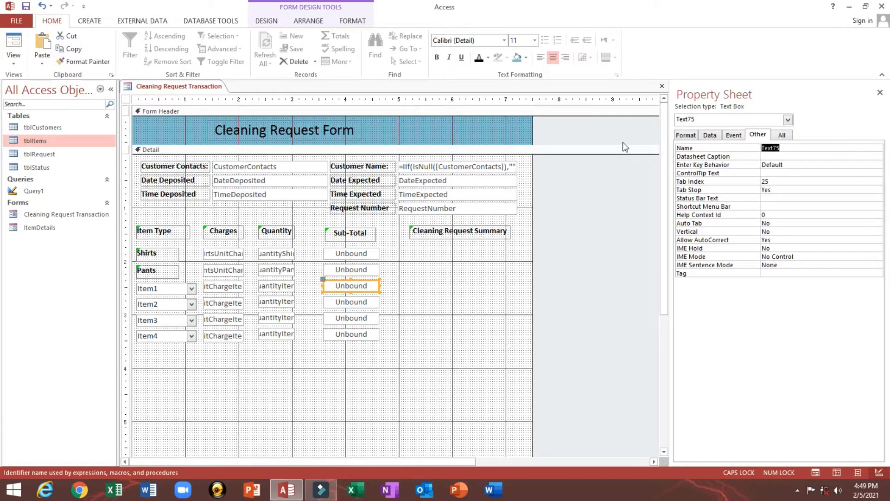
pyautogui.write('ST3')
pyautogui.click(355, 303)
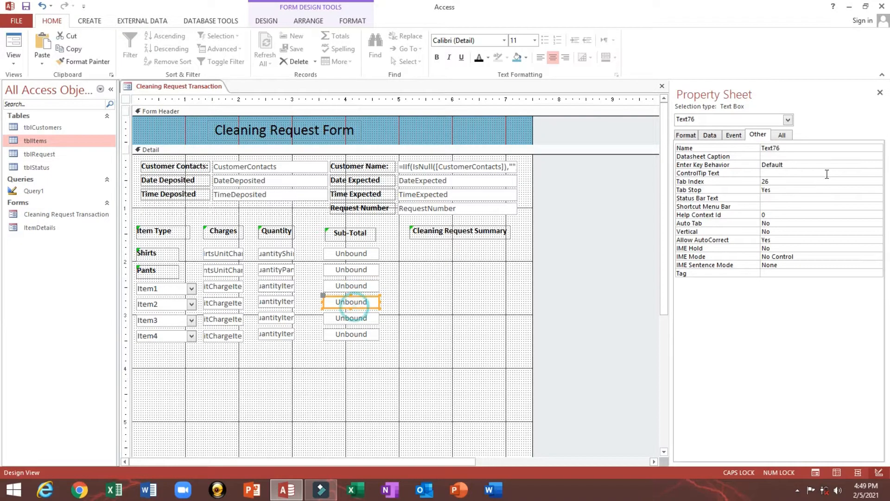
pyautogui.doubleClick(810, 149)
pyautogui.write('S')
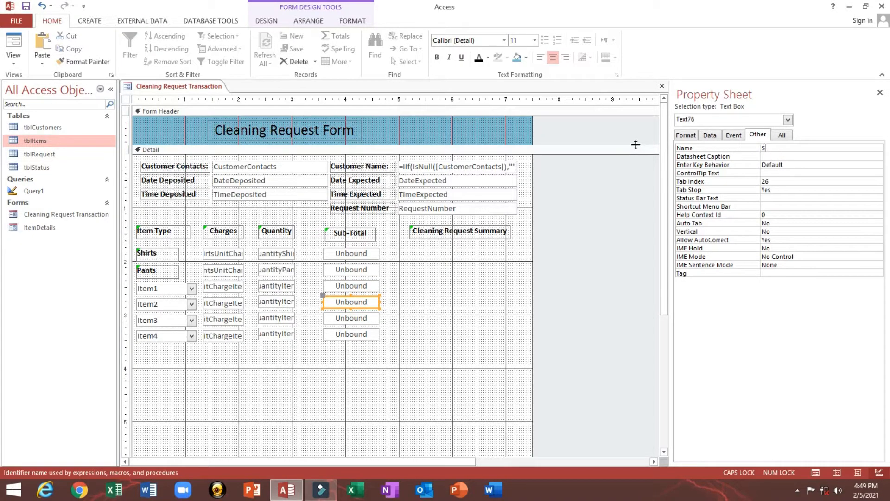
pyautogui.write('T4')
# - Name the Item3 Sub-Total box ST5, correcting a mistyped ST6, and the Item4 box ST6
pyautogui.click(351, 319)
pyautogui.doubleClick(793, 148)
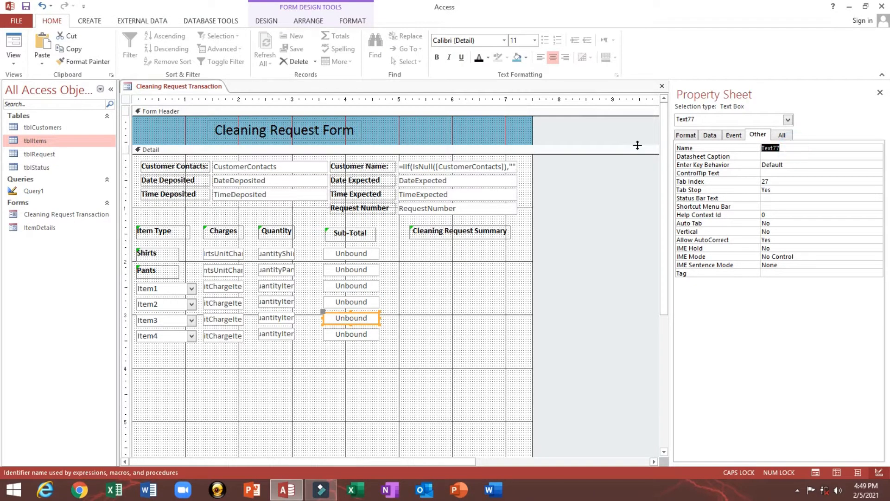
pyautogui.write('ST6')
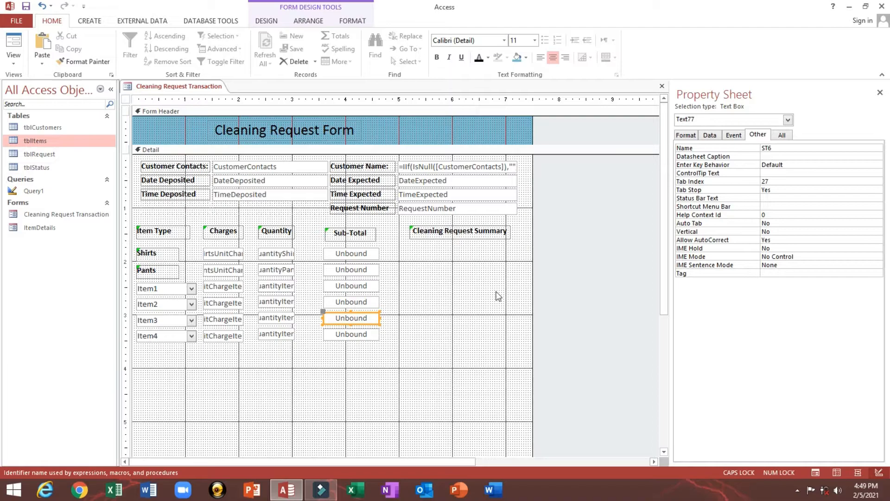
pyautogui.click(348, 334)
pyautogui.click(361, 318)
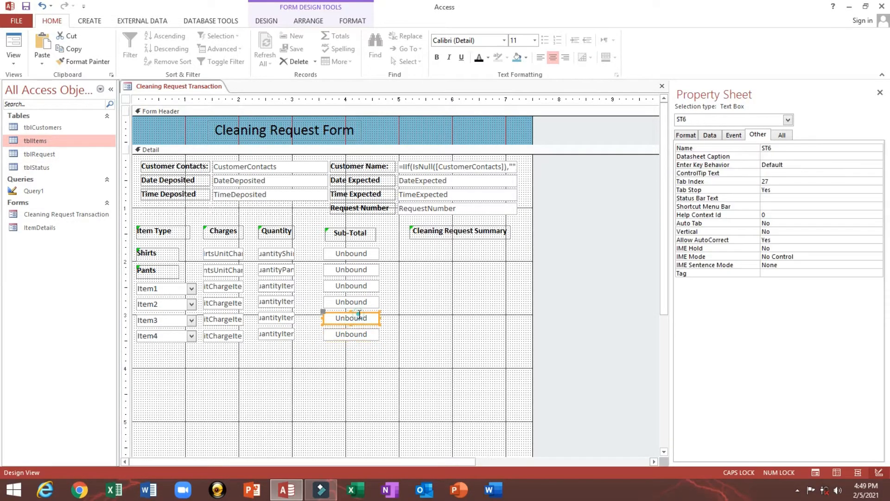
pyautogui.click(778, 148)
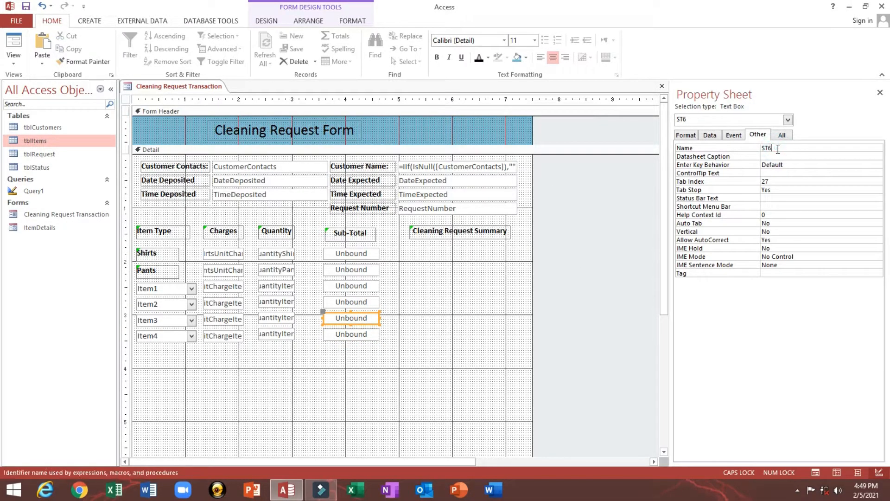
pyautogui.write('5')
pyautogui.click(352, 335)
pyautogui.doubleClick(792, 148)
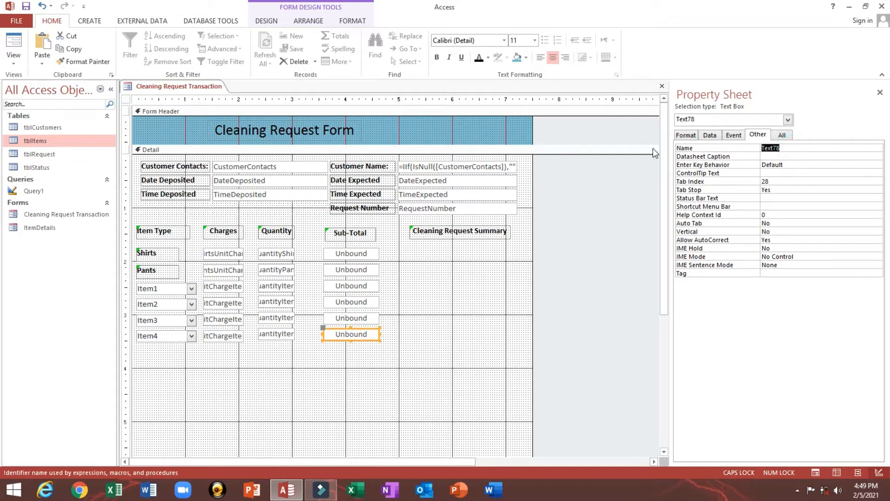
pyautogui.write('ST6')
pyautogui.click(343, 255)
pyautogui.click(352, 370)
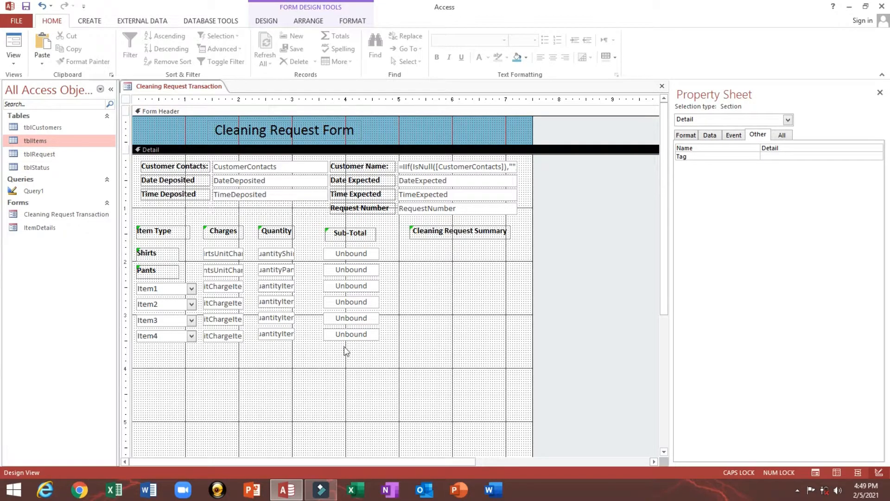
# - Stack the six Charges boxes into one layout with Medium control padding
pyautogui.moveTo(225, 370); pyautogui.dragTo(215, 254)
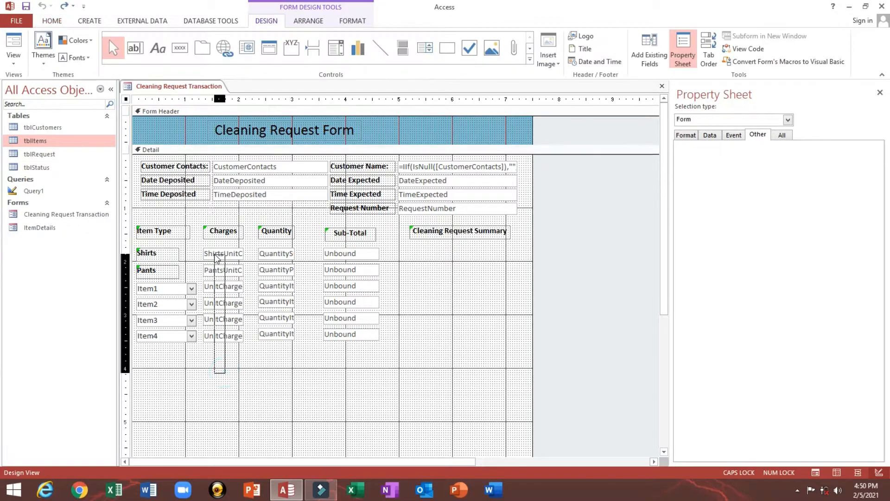
pyautogui.rightClick(215, 255)
pyautogui.click(266, 271)
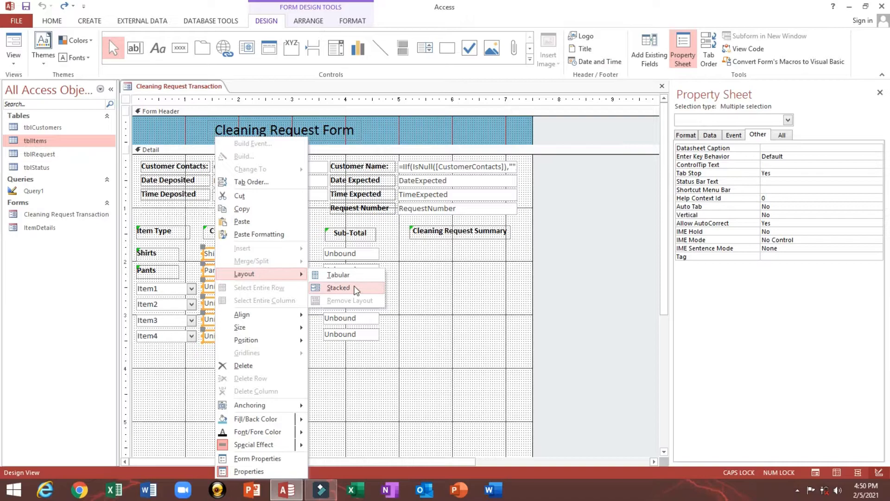
pyautogui.click(355, 286)
pyautogui.moveTo(266, 365); pyautogui.dragTo(266, 301)
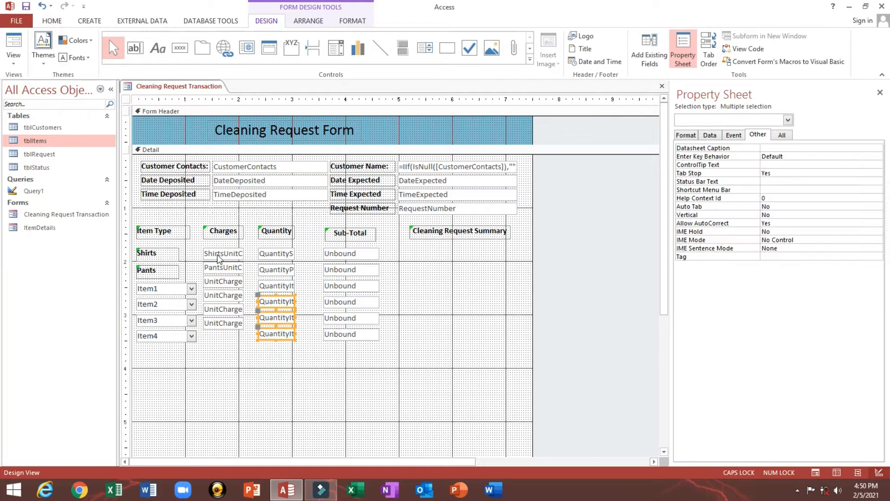
pyautogui.click(217, 254)
pyautogui.click(194, 242)
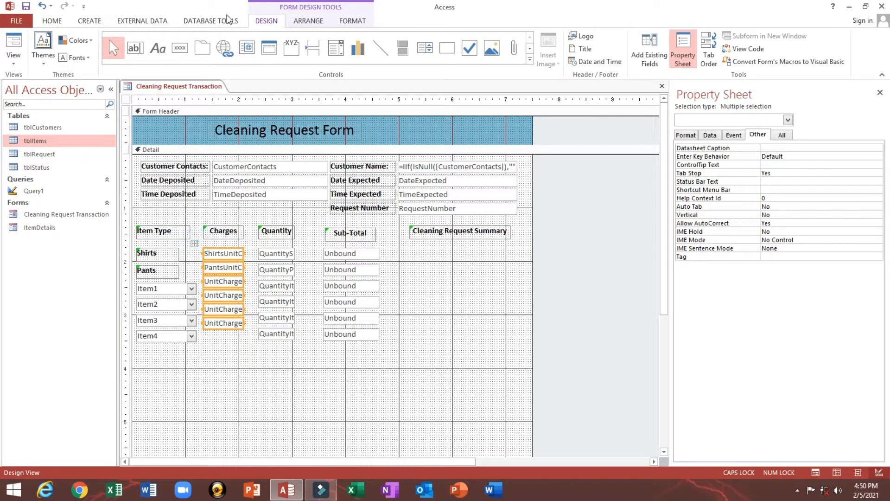
pyautogui.click(310, 21)
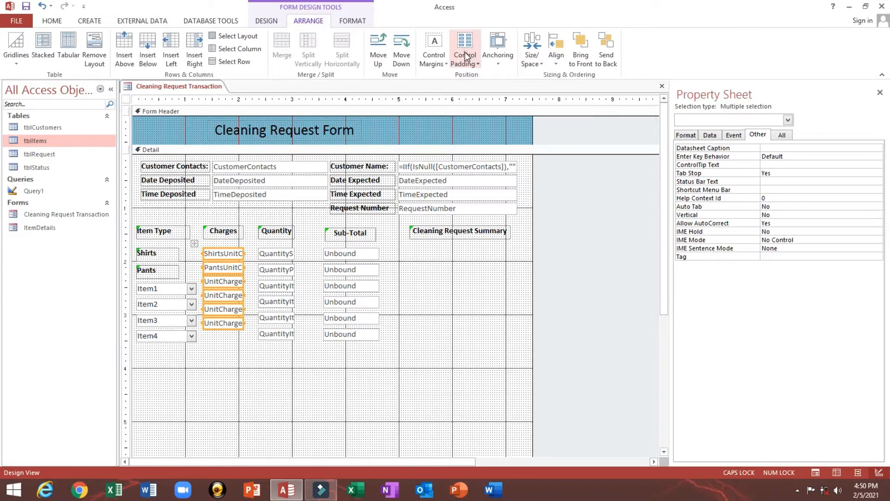
pyautogui.click(464, 55)
pyautogui.click(239, 366)
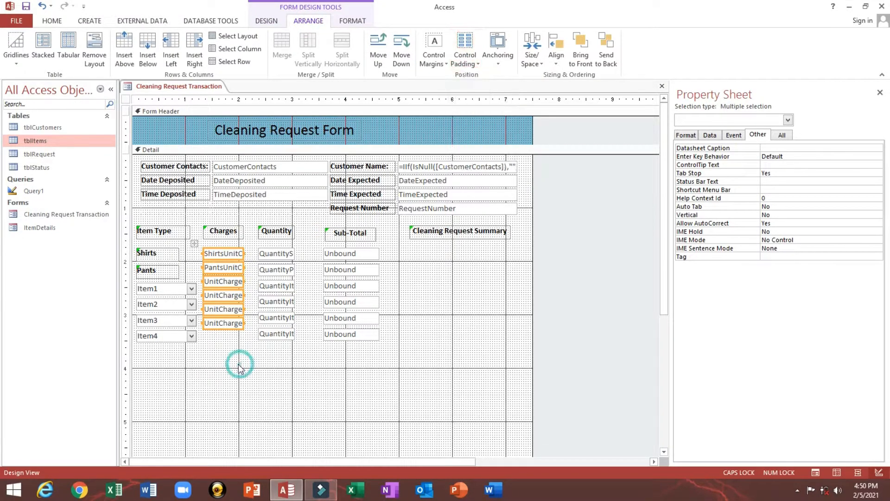
pyautogui.moveTo(235, 364); pyautogui.dragTo(203, 248)
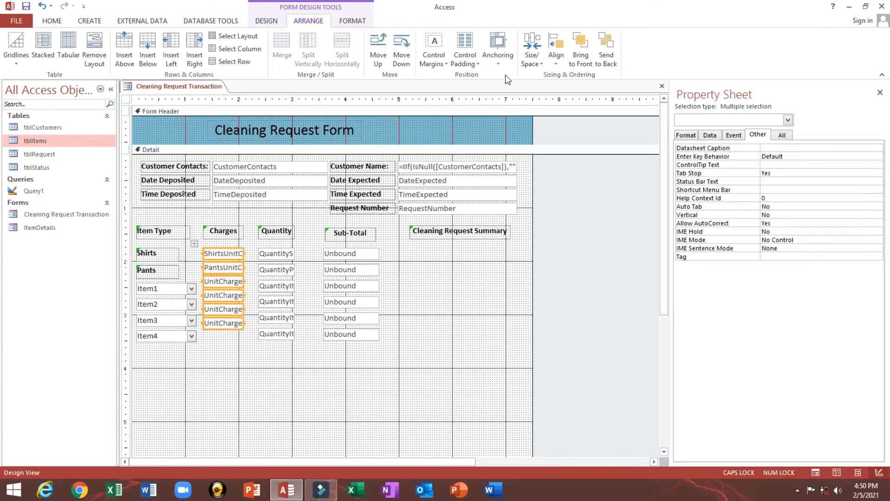
pyautogui.click(462, 56)
pyautogui.click(483, 129)
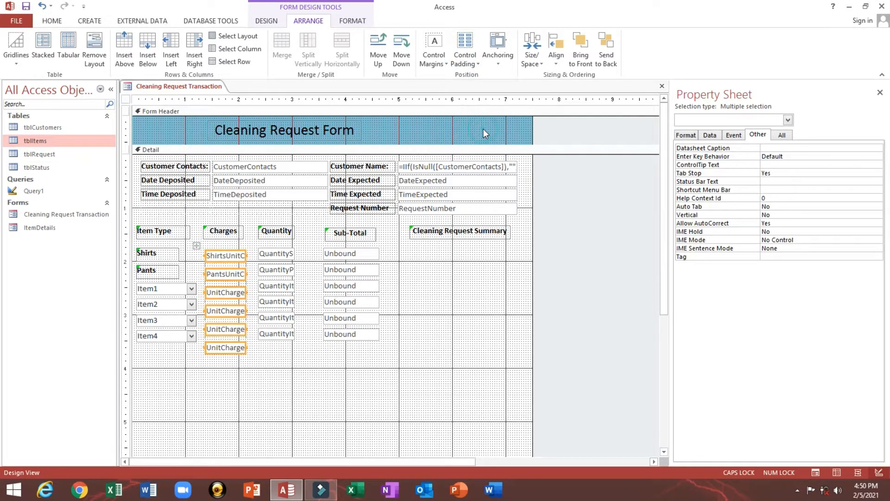
# - Stack the six Quantity boxes into a column with Medium control padding
pyautogui.scroll(-2, 251, 353)
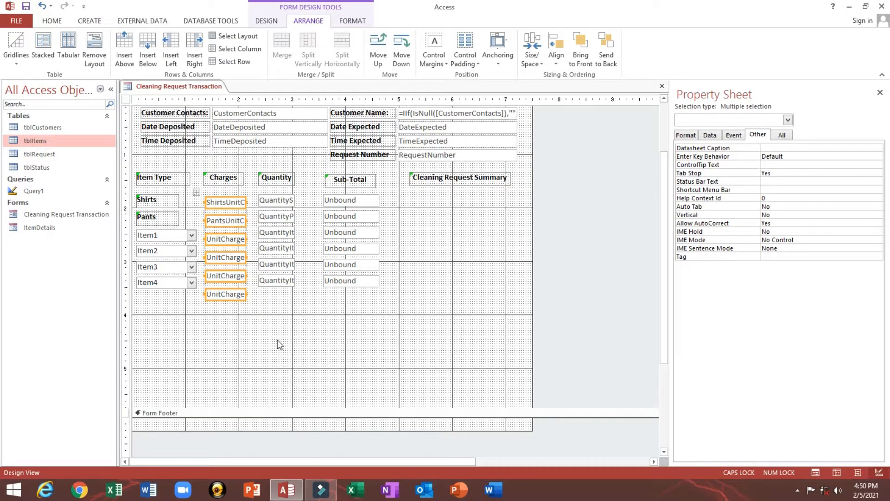
pyautogui.moveTo(288, 347); pyautogui.dragTo(268, 196)
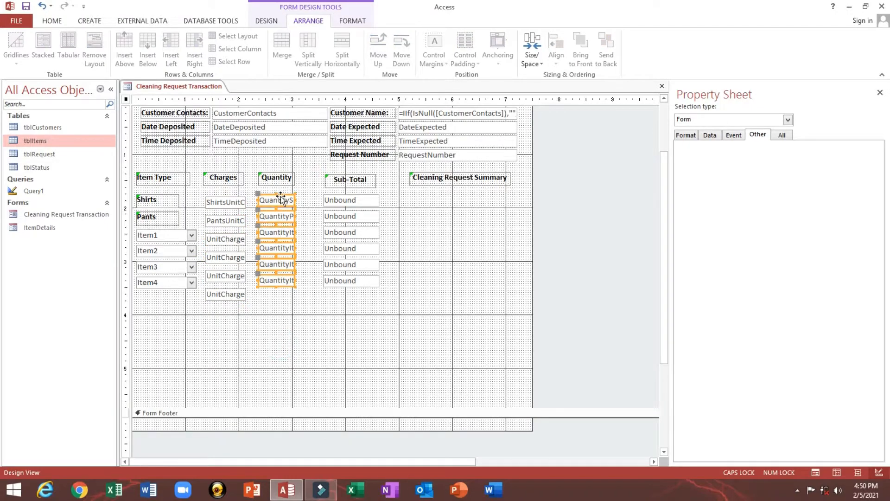
pyautogui.rightClick(279, 193)
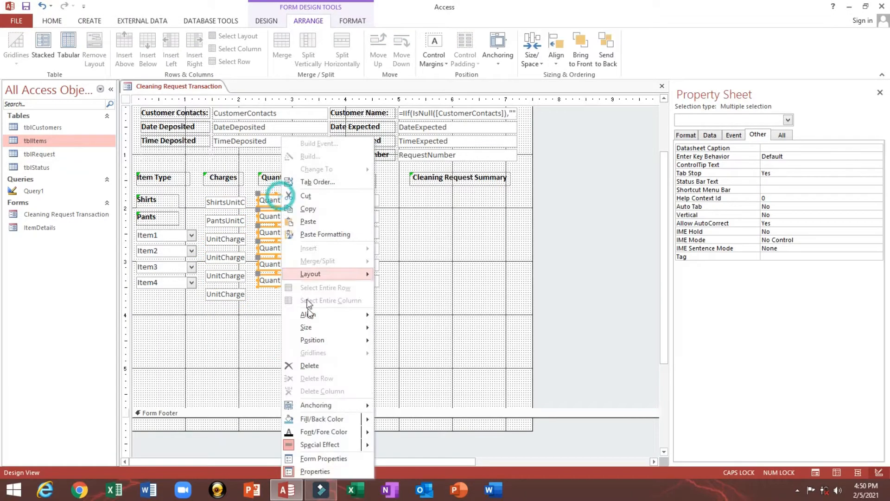
pyautogui.click(314, 272)
pyautogui.click(407, 288)
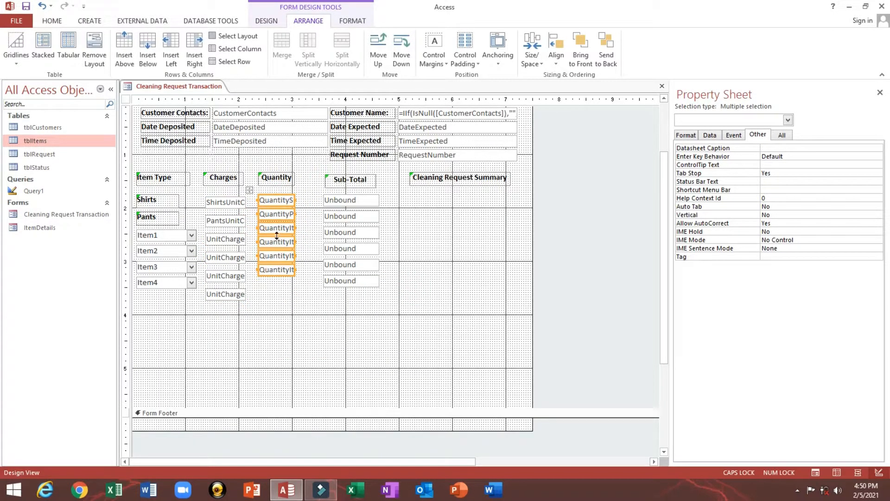
pyautogui.click(464, 51)
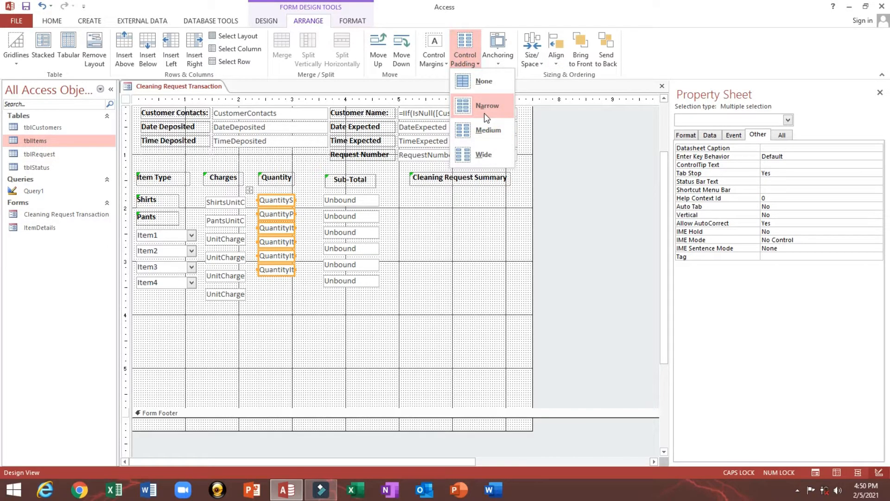
pyautogui.click(481, 133)
# - Stack the six Sub-Total boxes into a column with Medium control padding
pyautogui.moveTo(346, 328); pyautogui.dragTo(334, 195)
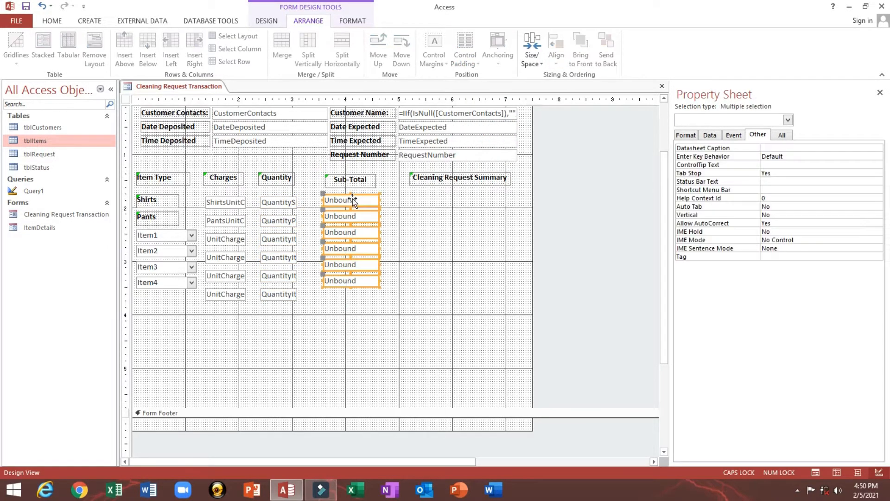
pyautogui.rightClick(353, 205)
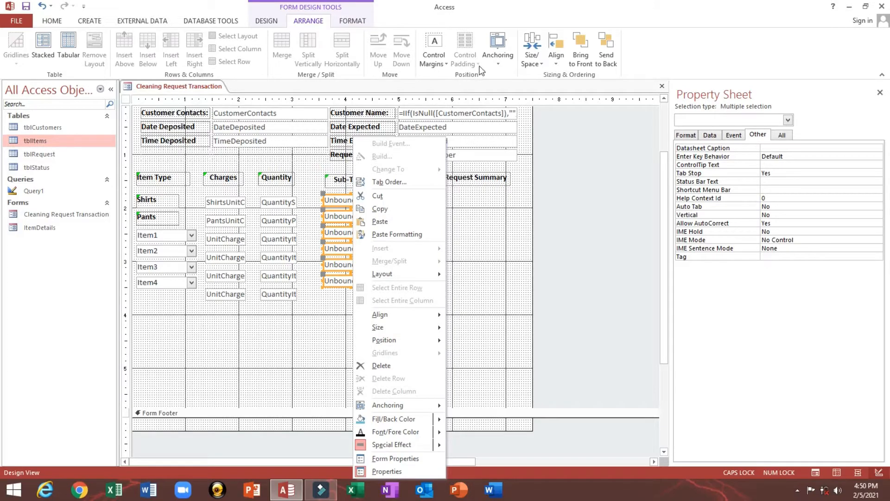
pyautogui.moveTo(402, 275)
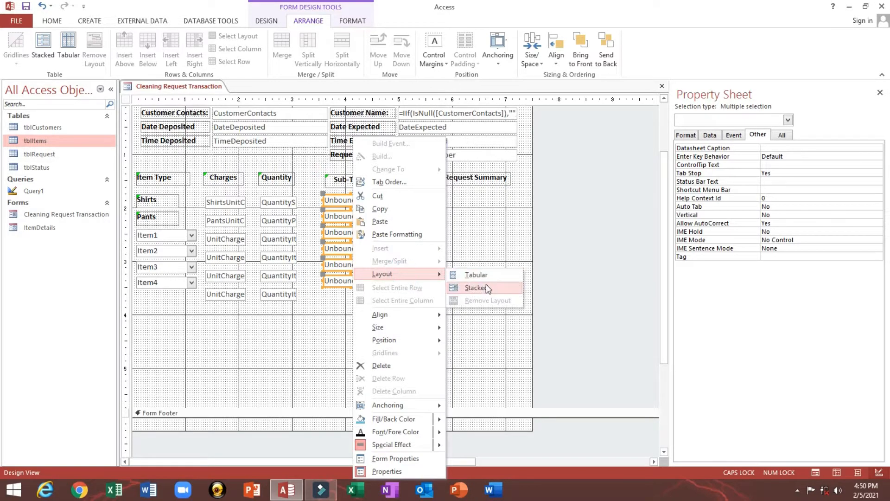
pyautogui.click(486, 285)
pyautogui.click(465, 63)
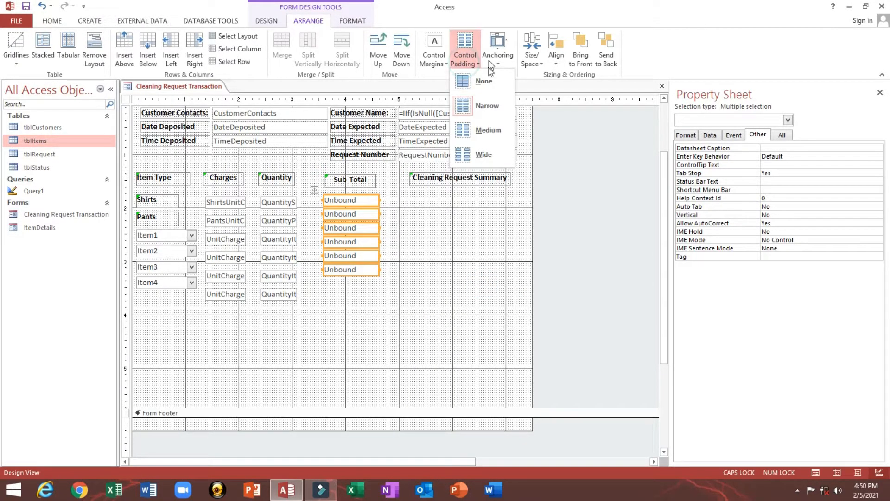
pyautogui.click(477, 129)
# - Check the Quantity, Sub-Total and combined column selections, then preview the form with live data
pyautogui.click(313, 326)
pyautogui.click(275, 200)
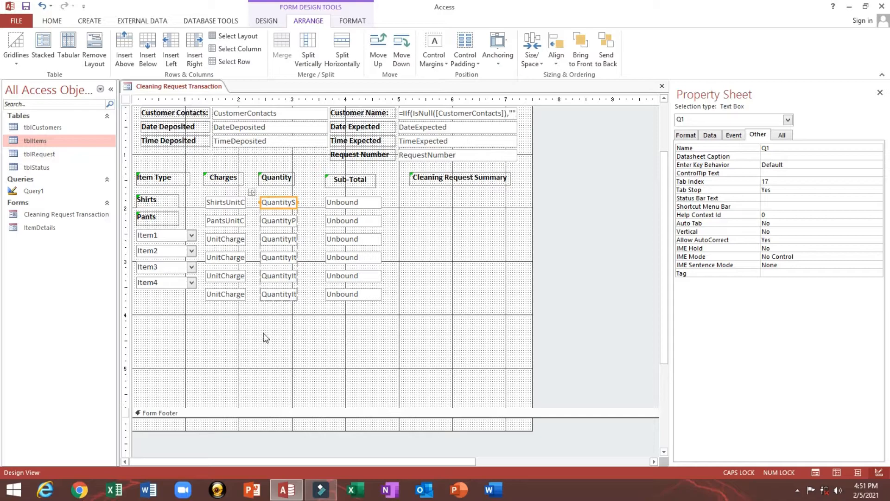
pyautogui.moveTo(264, 333)
pyautogui.mouseDown()
pyautogui.moveTo(295, 196)
pyautogui.moveTo(248, 203)
pyautogui.mouseUp()
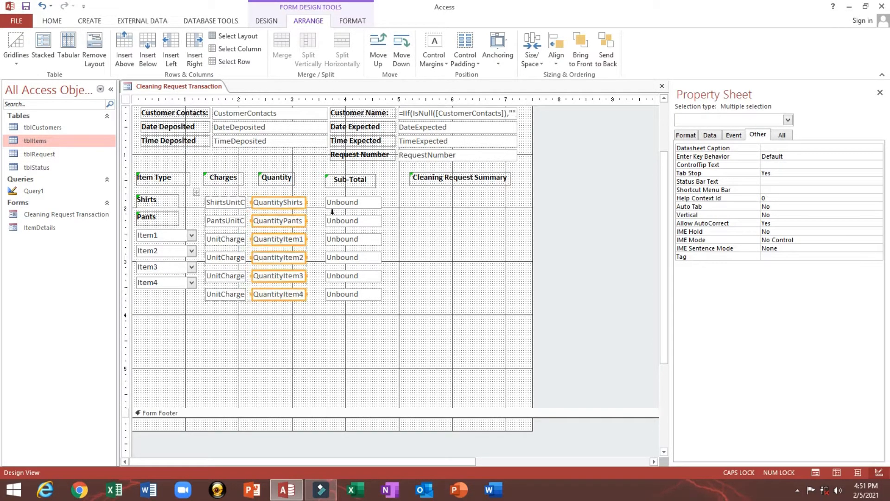
pyautogui.moveTo(351, 327); pyautogui.dragTo(304, 201)
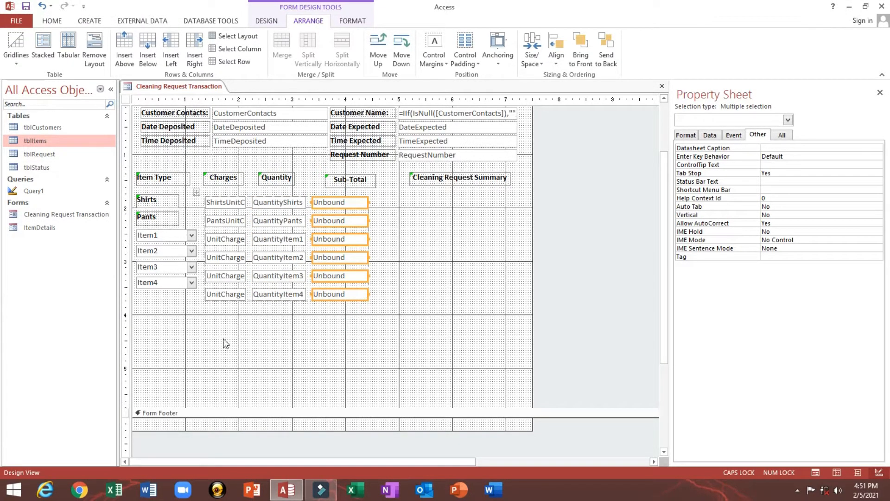
pyautogui.moveTo(226, 343); pyautogui.dragTo(327, 199)
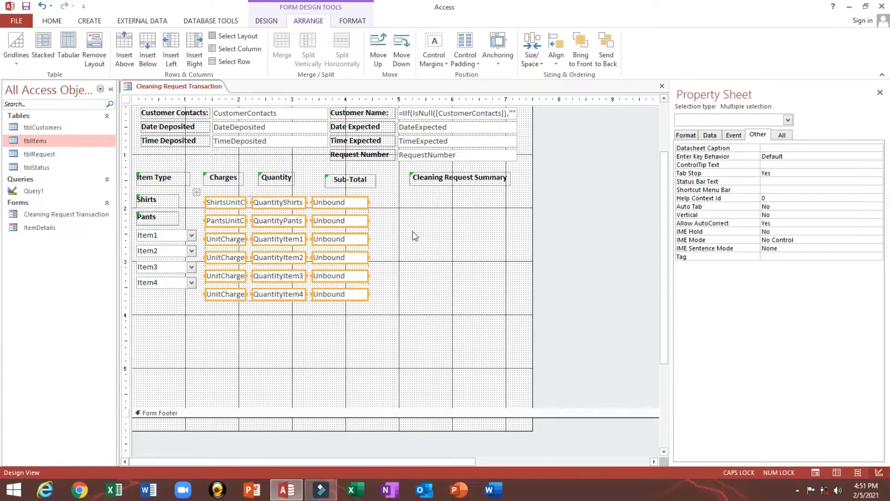
pyautogui.click(414, 236)
pyautogui.moveTo(232, 345); pyautogui.dragTo(352, 201)
pyautogui.click(281, 324)
pyautogui.moveTo(285, 338); pyautogui.dragTo(297, 188)
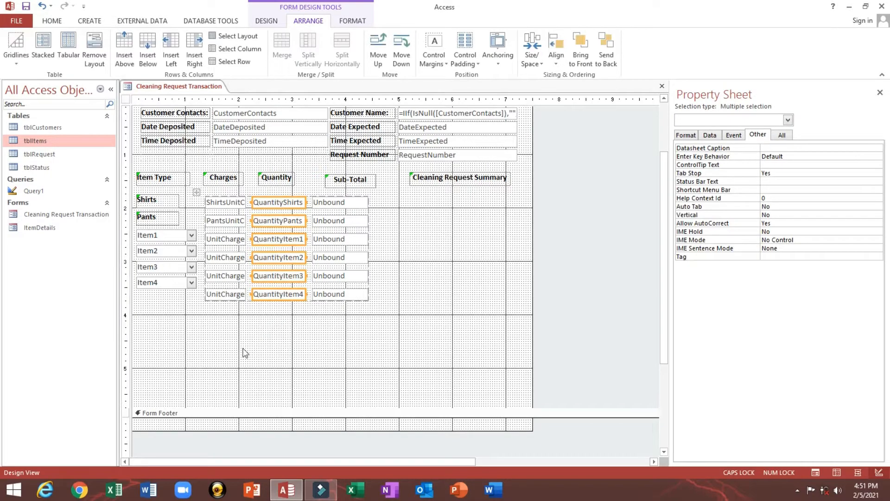
pyautogui.click(15, 46)
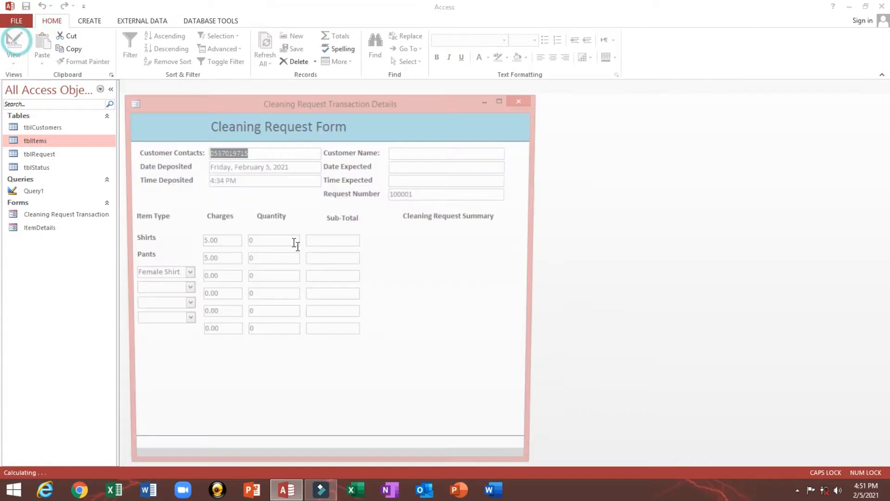
# - Back in Design View, centre the text in the Charges, Quantity and Sub-Total boxes
pyautogui.rightClick(311, 360)
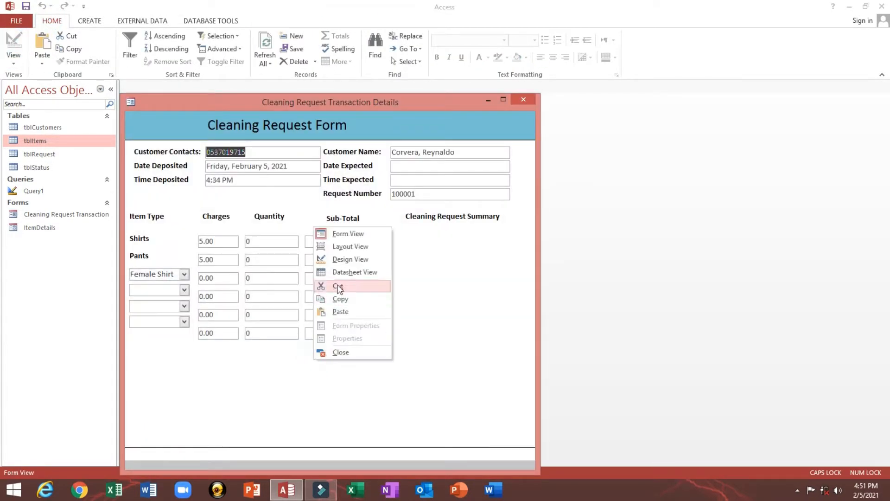
pyautogui.click(322, 259)
pyautogui.moveTo(208, 367); pyautogui.dragTo(366, 250)
pyautogui.click(52, 20)
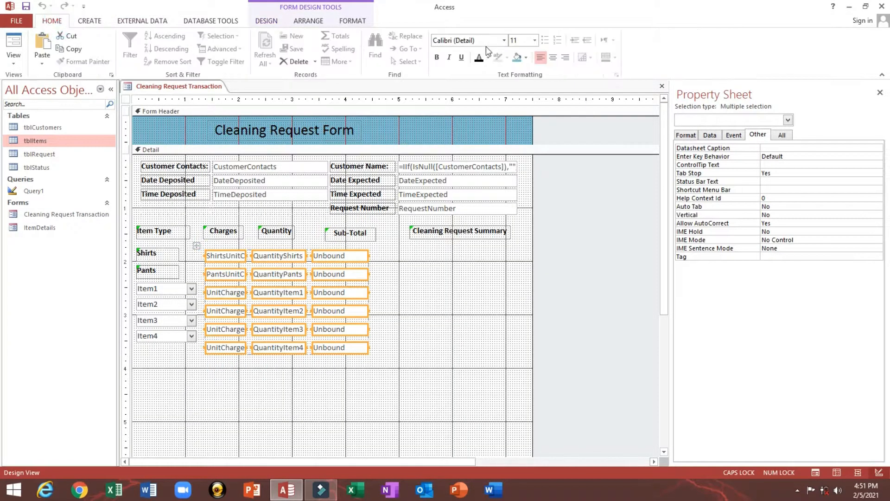
pyautogui.click(553, 58)
pyautogui.click(348, 244)
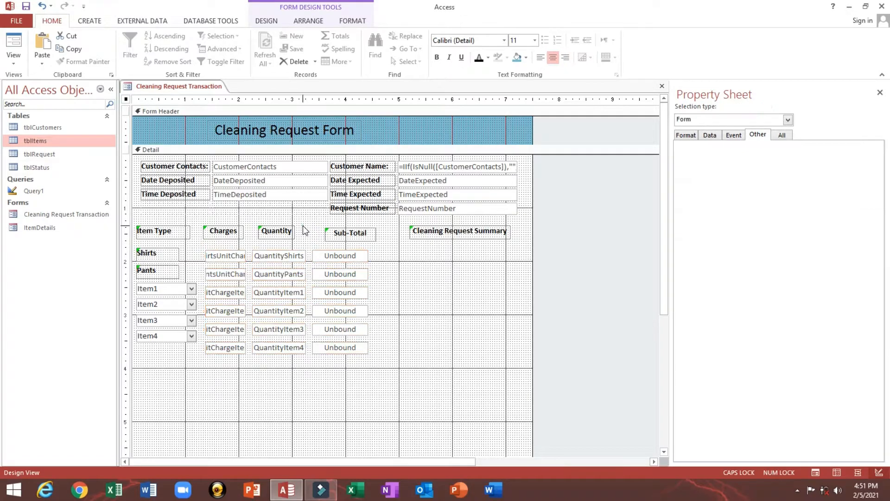
# - Move the Sub-Total heading down slightly and dismiss its warning
pyautogui.click(337, 239)
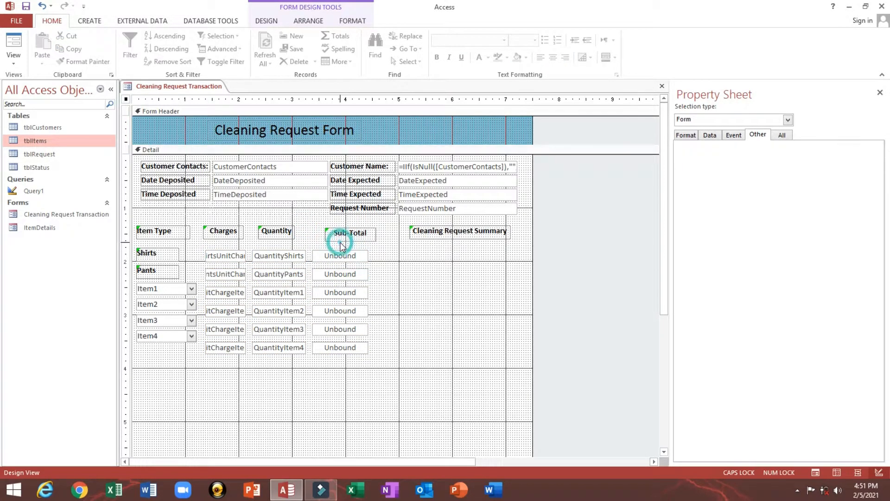
pyautogui.moveTo(337, 240); pyautogui.dragTo(334, 244)
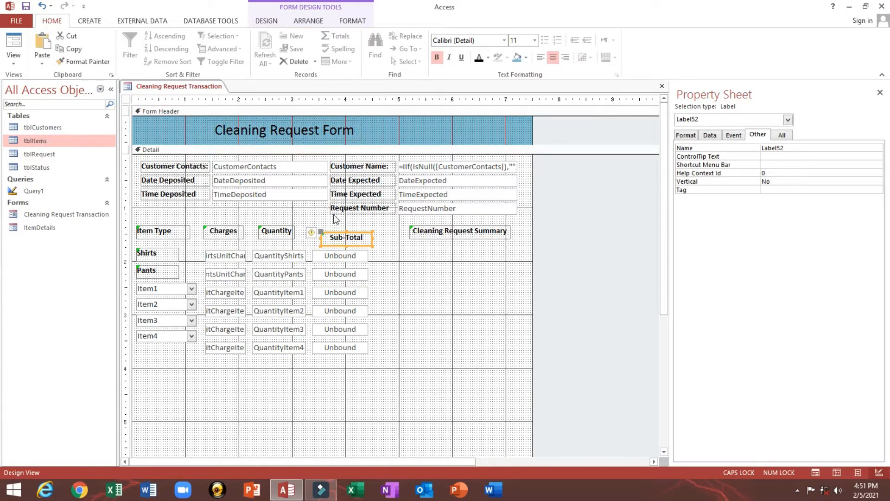
pyautogui.click(316, 242)
pyautogui.click(342, 226)
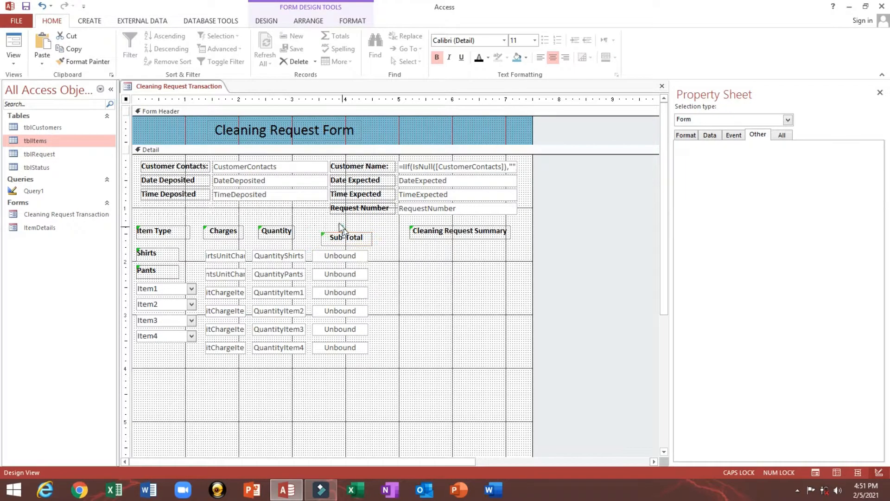
pyautogui.click(324, 246)
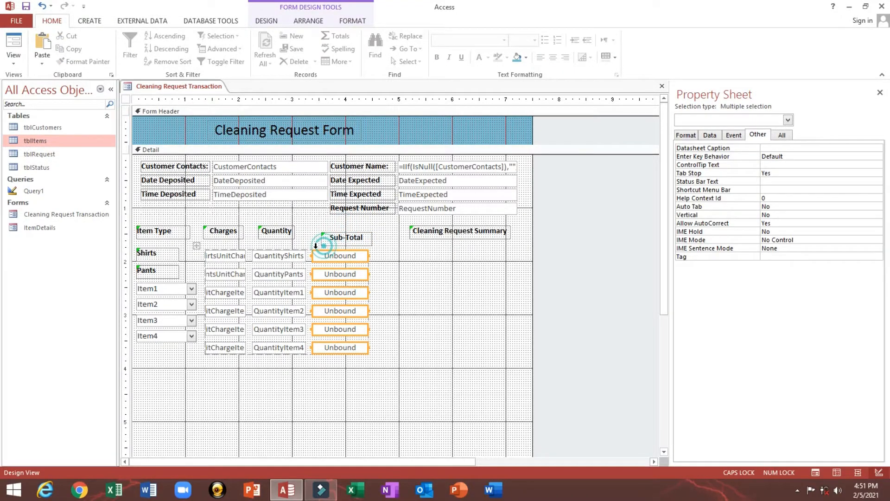
pyautogui.click(281, 236)
pyautogui.click(337, 239)
# - Left-align the Quantity heading with its QuantityShirts box and size both to the widest
pyautogui.moveTo(332, 236); pyautogui.dragTo(336, 231)
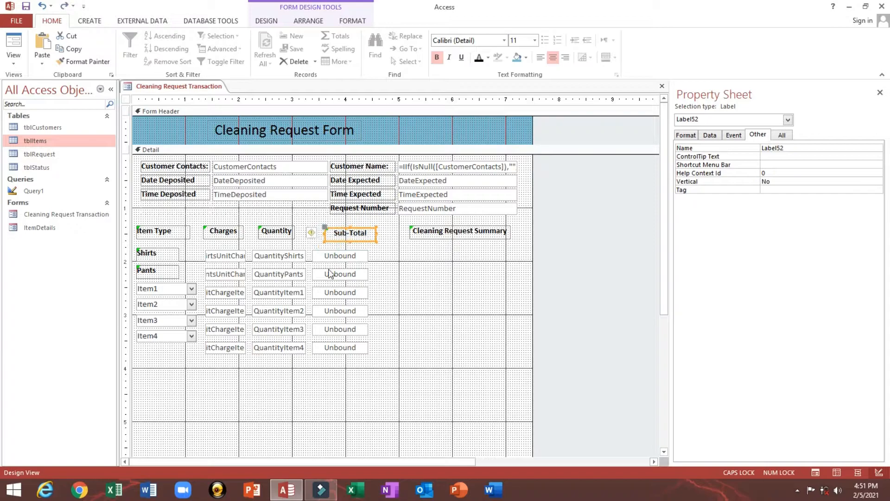
pyautogui.click(283, 377)
pyautogui.moveTo(229, 390); pyautogui.dragTo(327, 256)
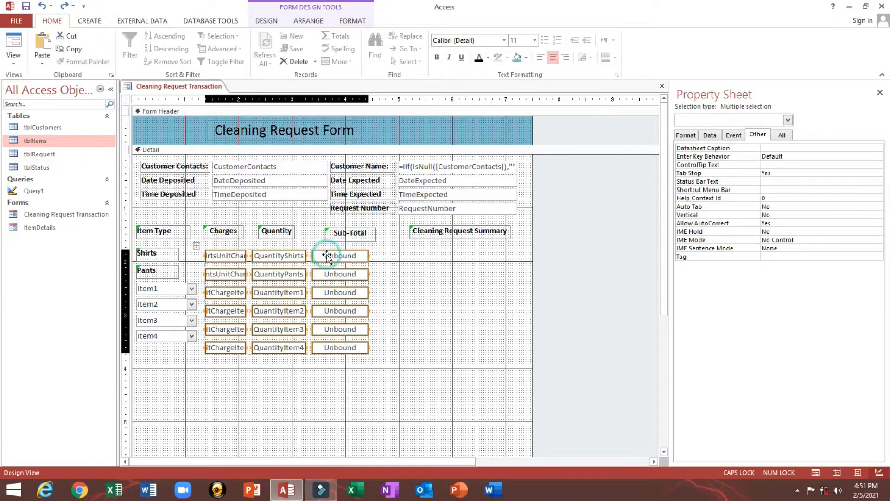
pyautogui.click(280, 234)
pyautogui.keyDown('shift'); pyautogui.click(269, 255); pyautogui.keyUp('shift')
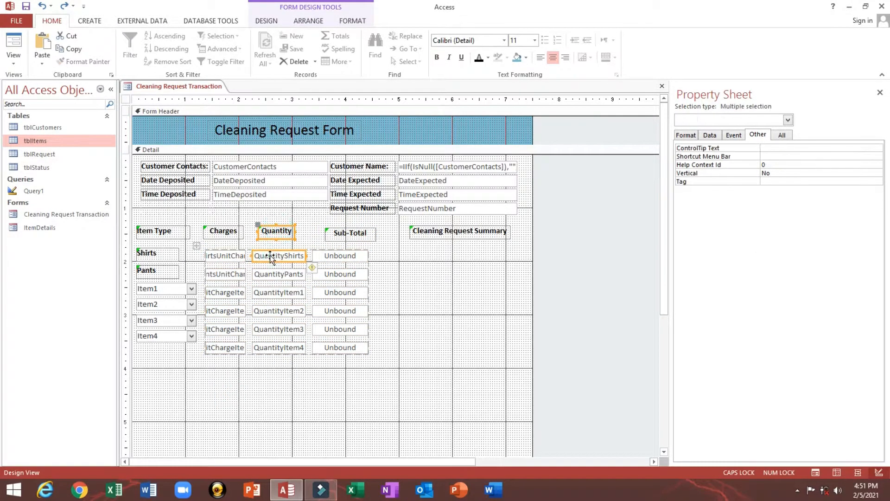
pyautogui.rightClick(270, 255)
pyautogui.click(381, 314)
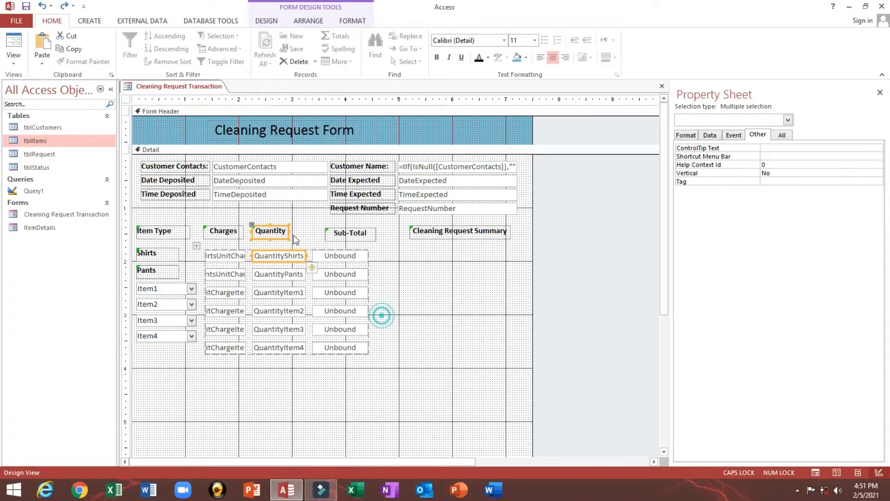
pyautogui.rightClick(277, 233)
pyautogui.click(324, 327)
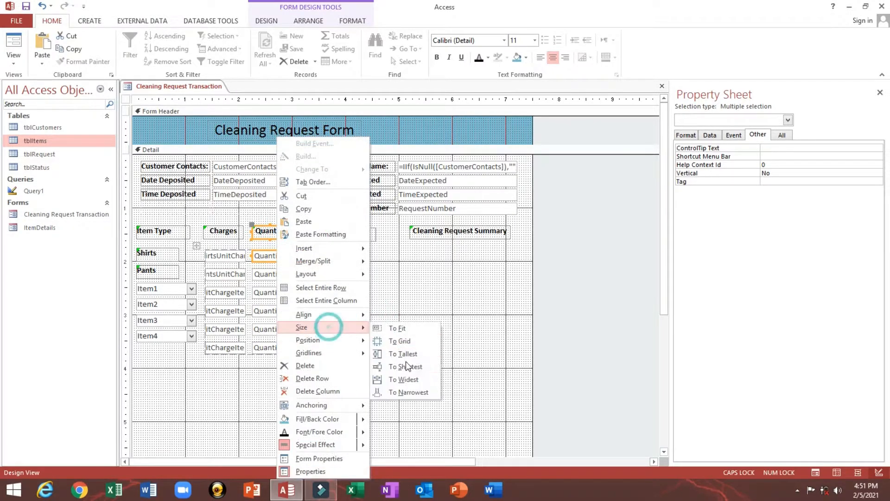
pyautogui.click(401, 377)
# - Left-align the Sub-Total heading with its first box and size them to the widest
pyautogui.click(347, 233)
pyautogui.keyDown('shift'); pyautogui.click(339, 255); pyautogui.keyUp('shift')
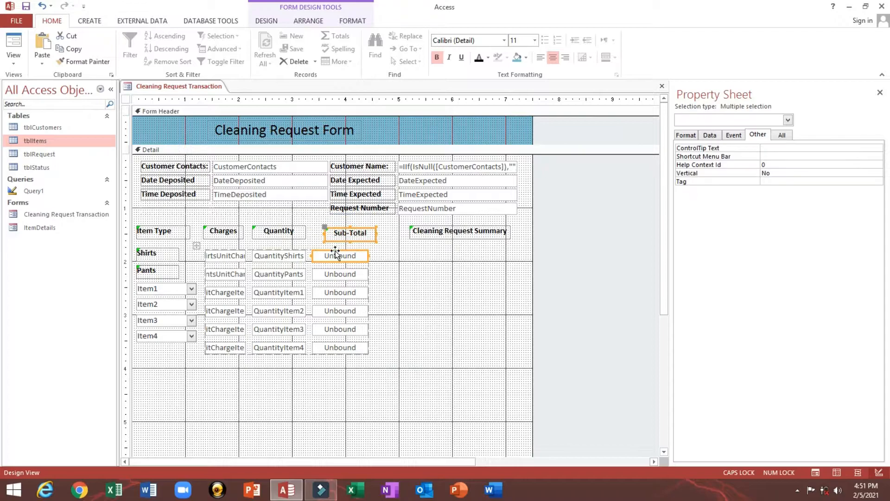
pyautogui.rightClick(334, 259)
pyautogui.moveTo(391, 313)
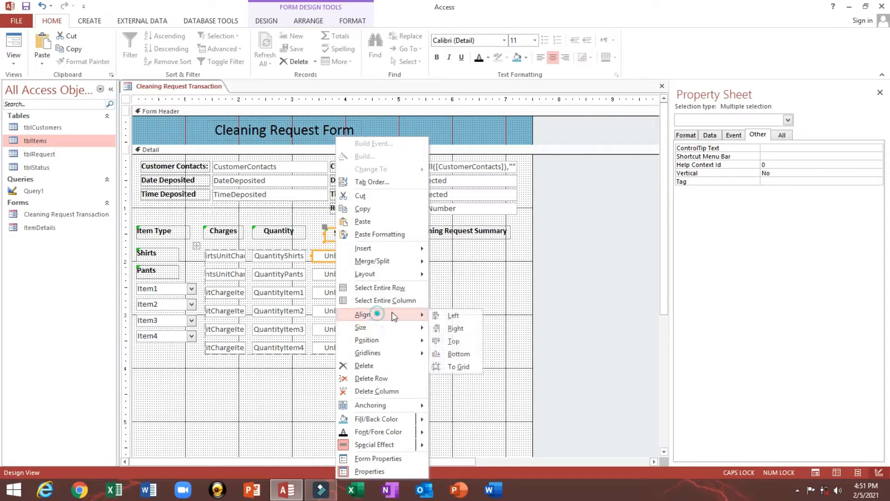
pyautogui.click(446, 315)
pyautogui.rightClick(328, 234)
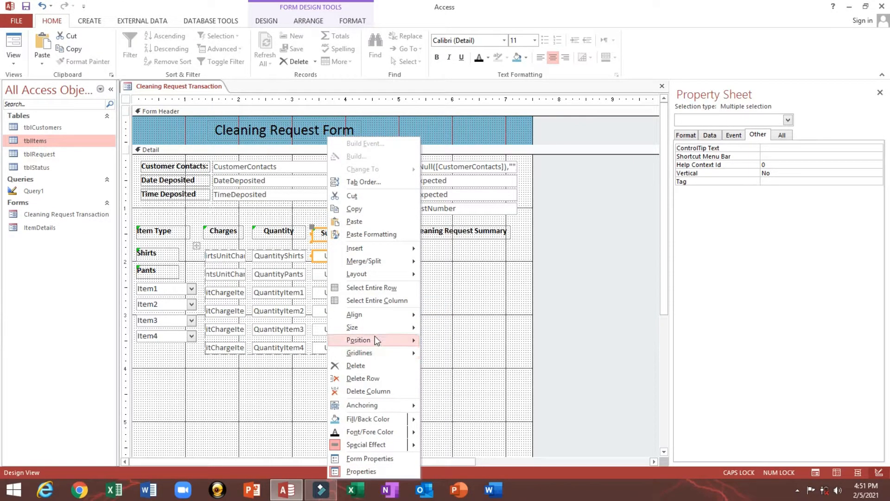
pyautogui.moveTo(367, 327)
pyautogui.click(466, 383)
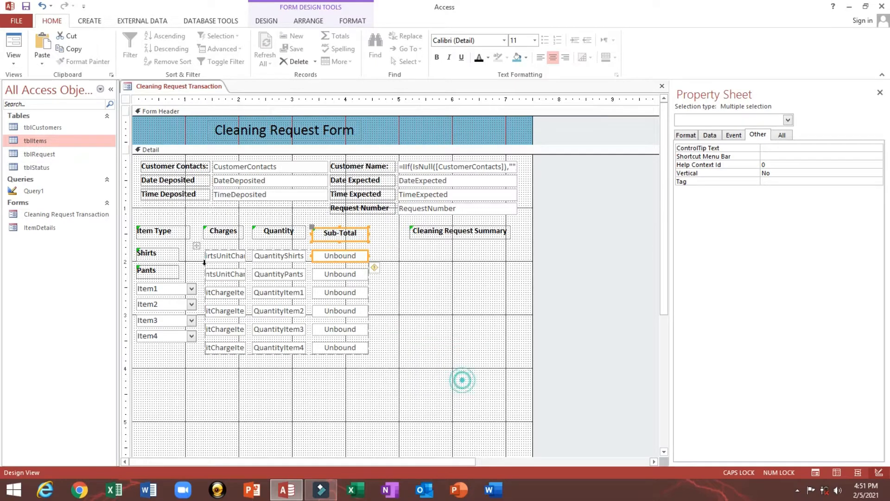
# - Size the Charges label and Shirts charge box to the widest, then right-align them
pyautogui.click(210, 234)
pyautogui.keyDown('shift'); pyautogui.click(219, 257); pyautogui.keyUp('shift')
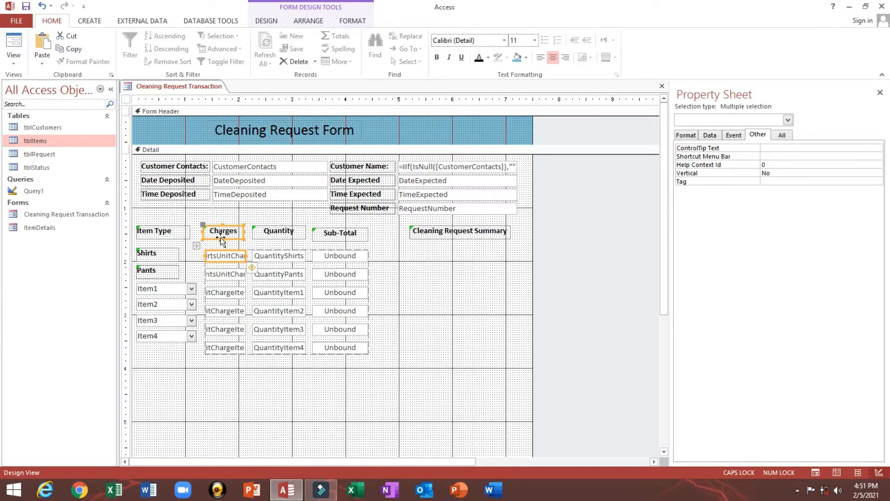
pyautogui.click(221, 238)
pyautogui.moveTo(211, 376); pyautogui.dragTo(210, 244)
pyautogui.click(227, 233)
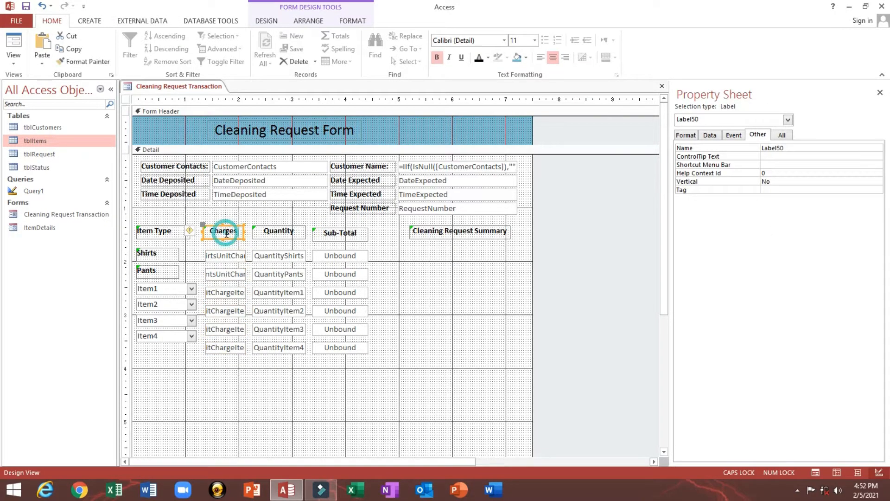
pyautogui.keyDown('shift'); pyautogui.click(224, 255); pyautogui.keyUp('shift')
pyautogui.rightClick(224, 256)
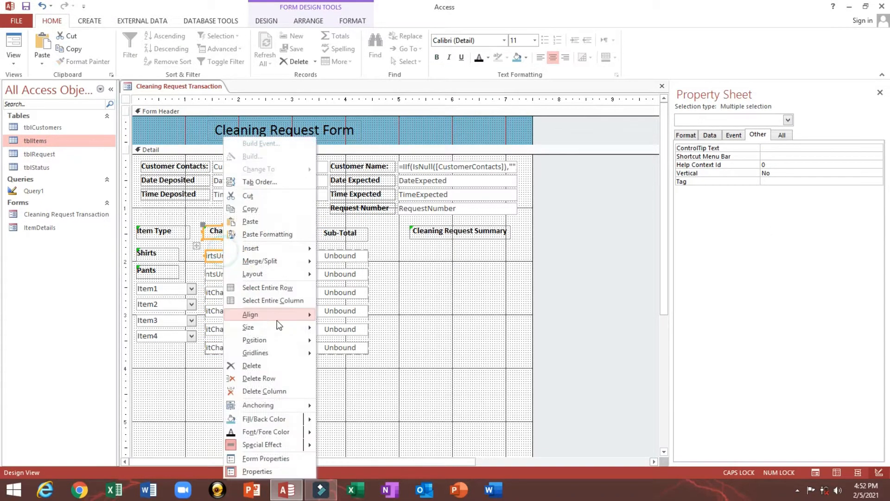
pyautogui.moveTo(252, 329)
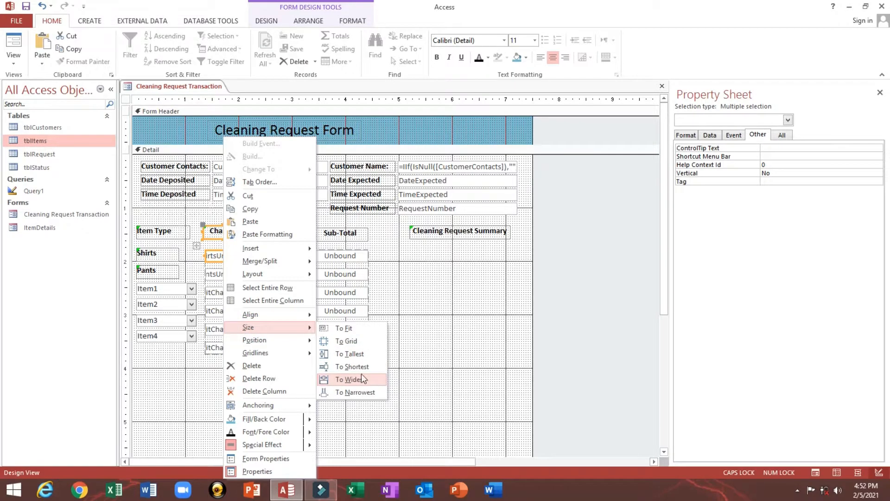
pyautogui.click(362, 379)
pyautogui.rightClick(224, 235)
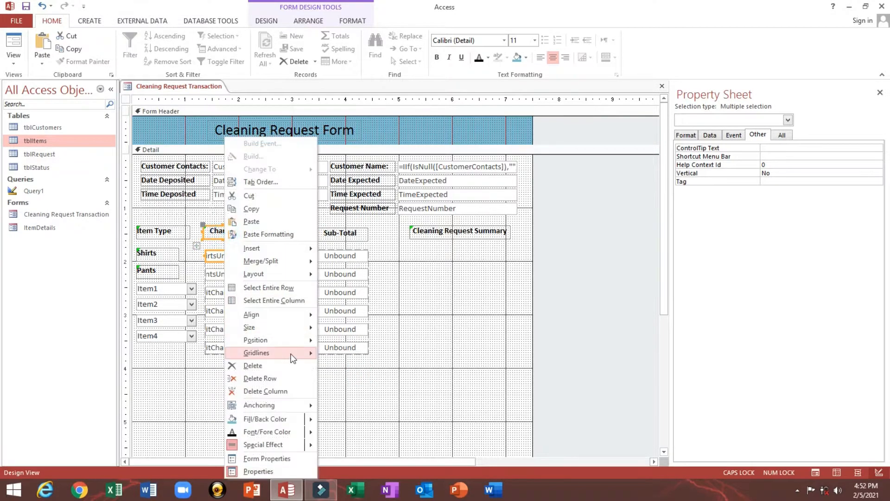
pyautogui.moveTo(279, 315)
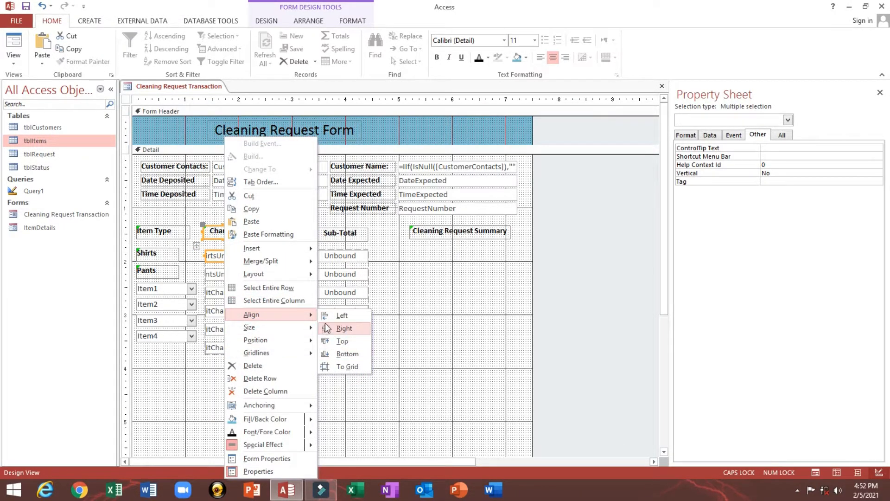
pyautogui.click(343, 328)
# - Reselect the Charges and Quantity boxes, then the Item4 combo box
pyautogui.click(270, 385)
pyautogui.moveTo(243, 403); pyautogui.dragTo(288, 254)
pyautogui.click(195, 391)
pyautogui.moveTo(176, 404); pyautogui.dragTo(178, 341)
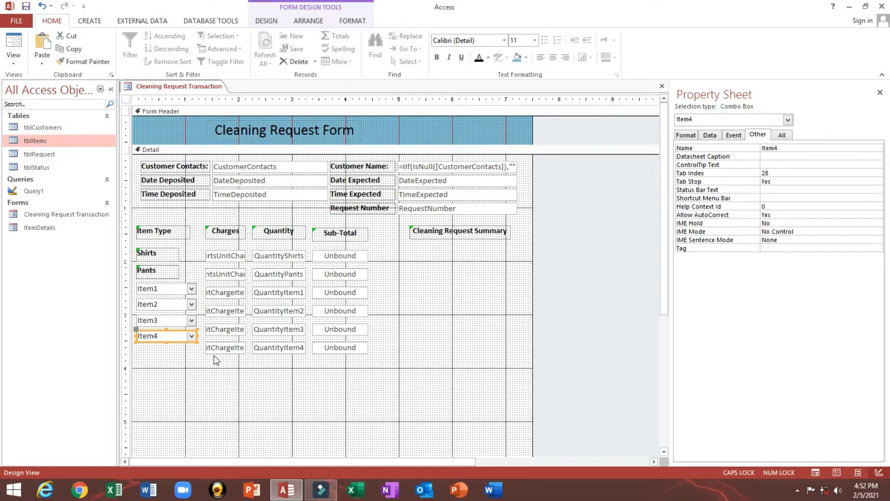
# - Group the Shirts, Pants and Item1–Item4 controls into a stacked layout
pyautogui.keyDown('shift'); pyautogui.click(216, 347); pyautogui.keyUp('shift')
pyautogui.click(180, 355)
pyautogui.moveTo(153, 386); pyautogui.dragTo(162, 257)
pyautogui.rightClick(162, 256)
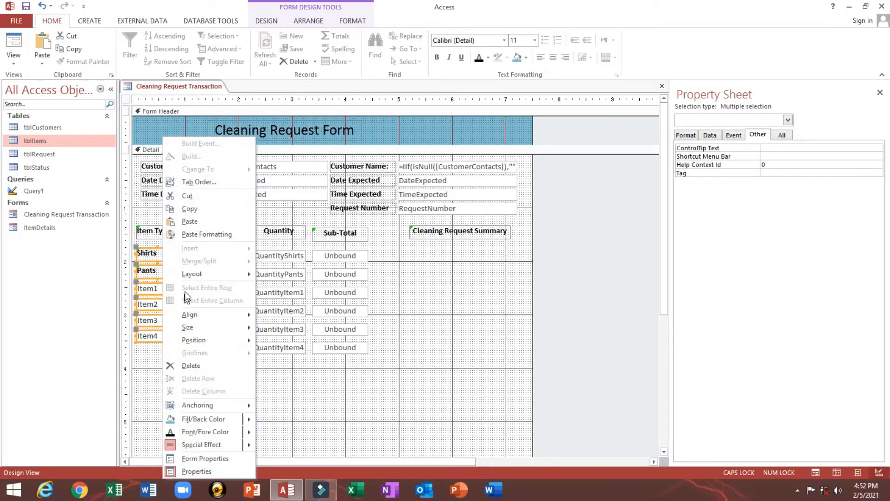
pyautogui.moveTo(201, 326)
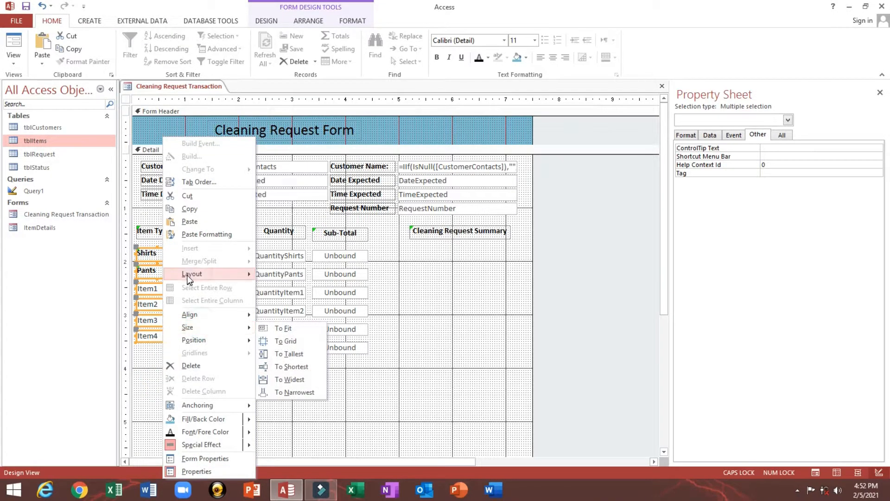
pyautogui.moveTo(183, 274)
pyautogui.click(294, 284)
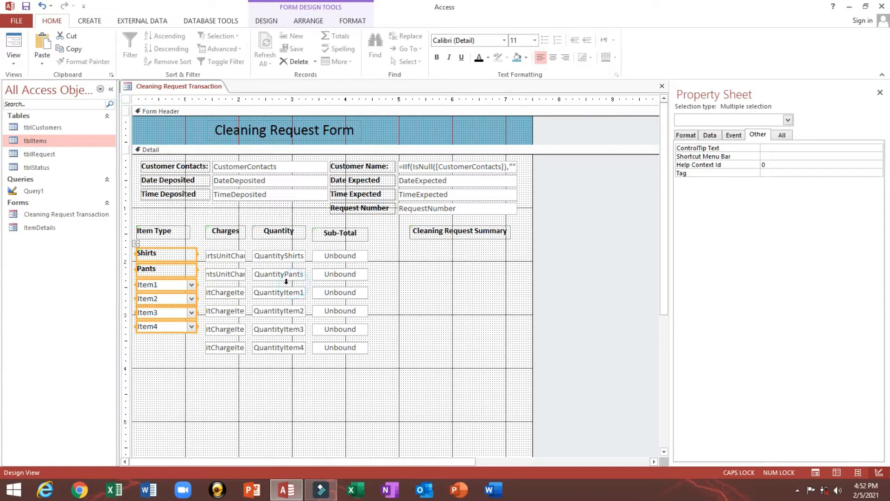
# - Set Medium control padding for the stacked layout
pyautogui.click(280, 22)
pyautogui.click(308, 21)
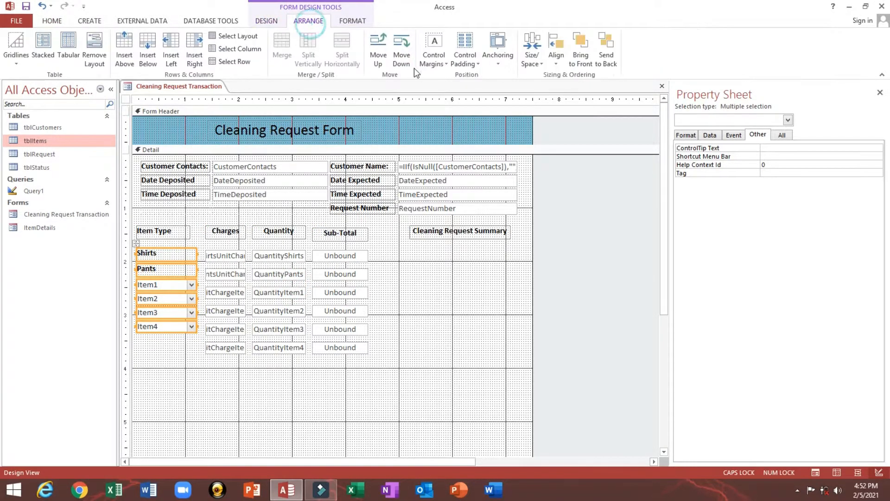
pyautogui.click(460, 58)
pyautogui.click(491, 124)
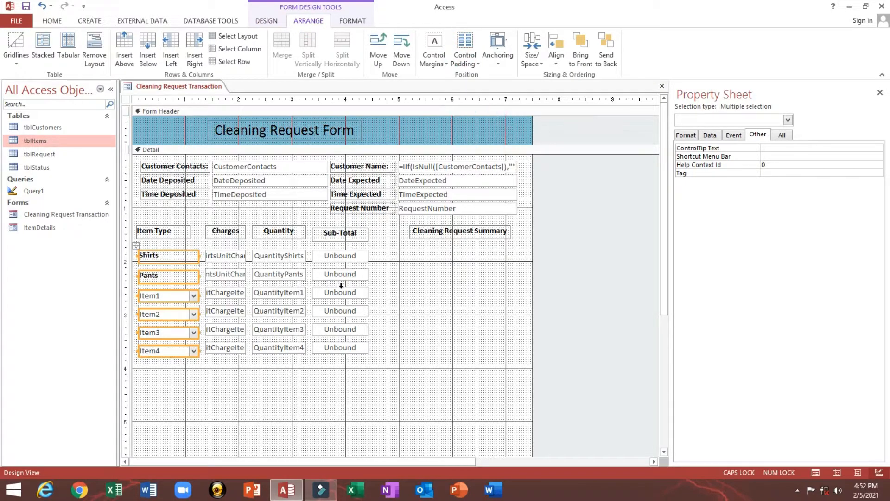
# - Shift the whole control layout slightly right and down
pyautogui.click(258, 363)
pyautogui.click(226, 329)
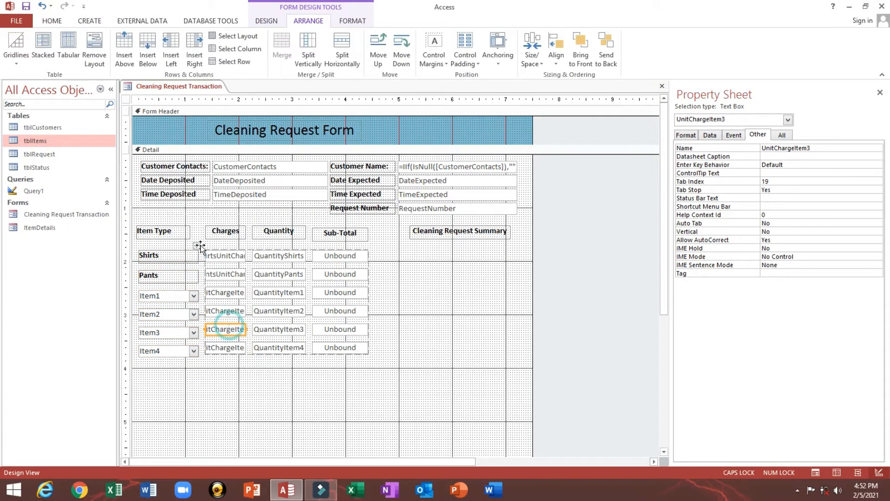
pyautogui.click(217, 254)
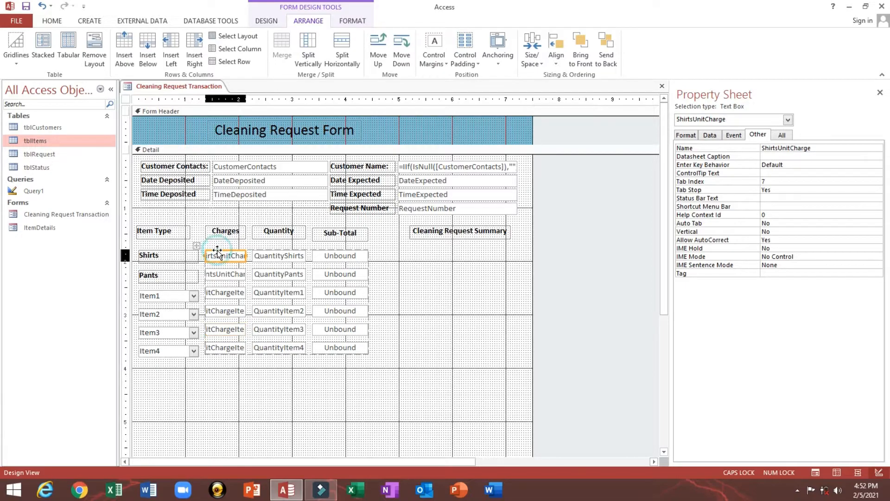
pyautogui.click(219, 252)
pyautogui.click(197, 246)
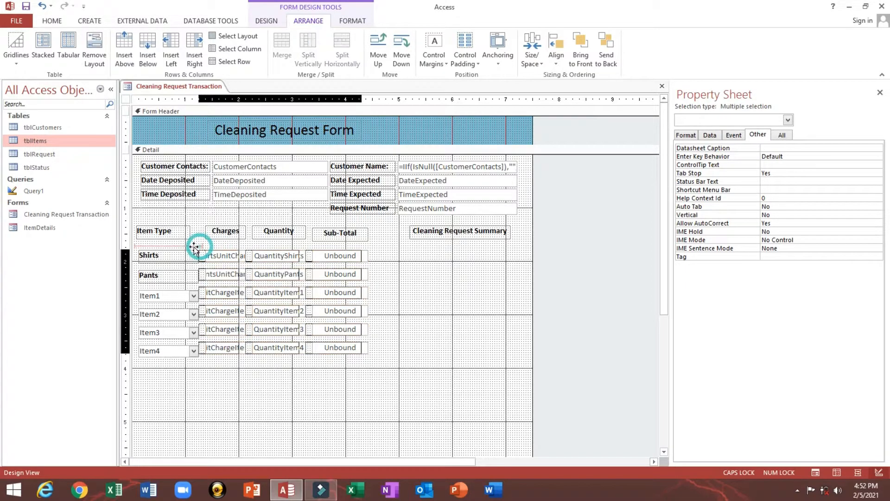
pyautogui.moveTo(193, 249); pyautogui.dragTo(196, 253)
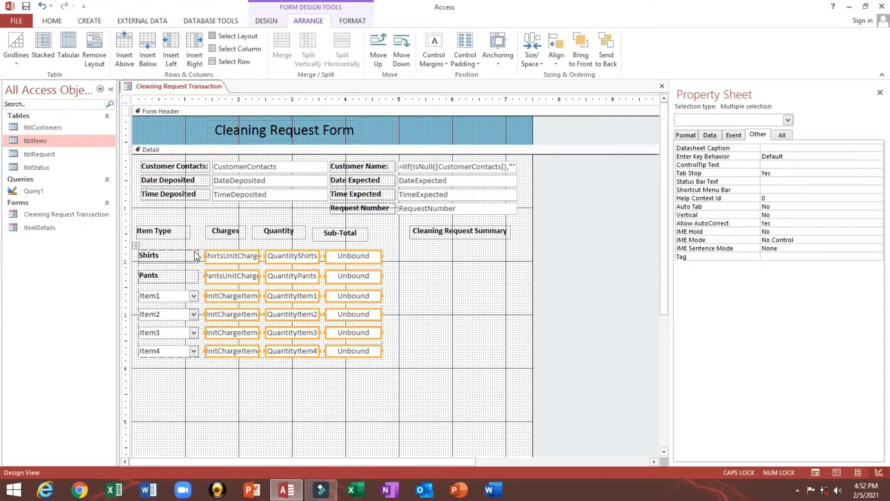
# - Reselect the Shirts, Pants and Item1–Item4 item-type controls
pyautogui.click(286, 385)
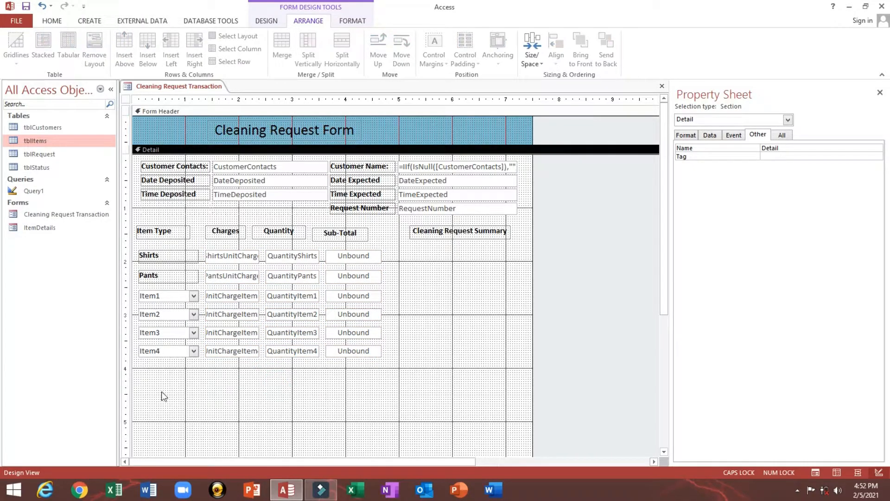
pyautogui.moveTo(129, 397); pyautogui.dragTo(382, 260)
pyautogui.click(150, 403)
pyautogui.moveTo(151, 403); pyautogui.dragTo(150, 248)
pyautogui.click(52, 20)
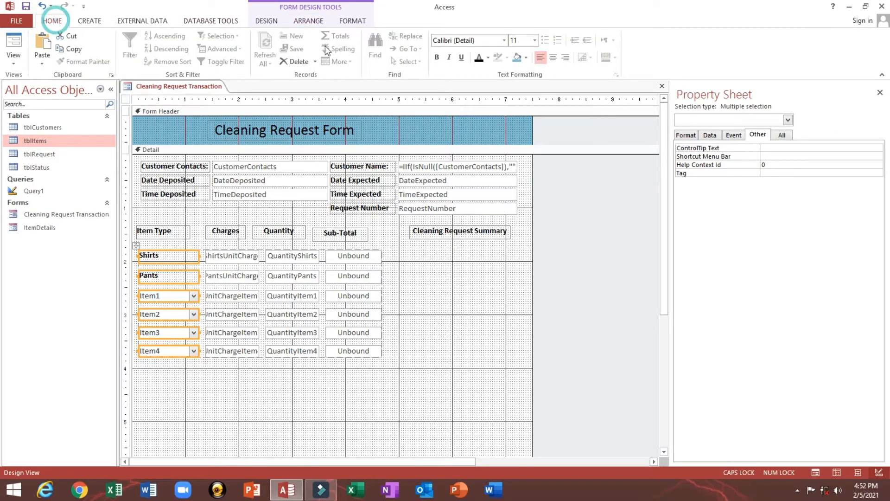
# - Make the item-type labels bold
pyautogui.click(478, 58)
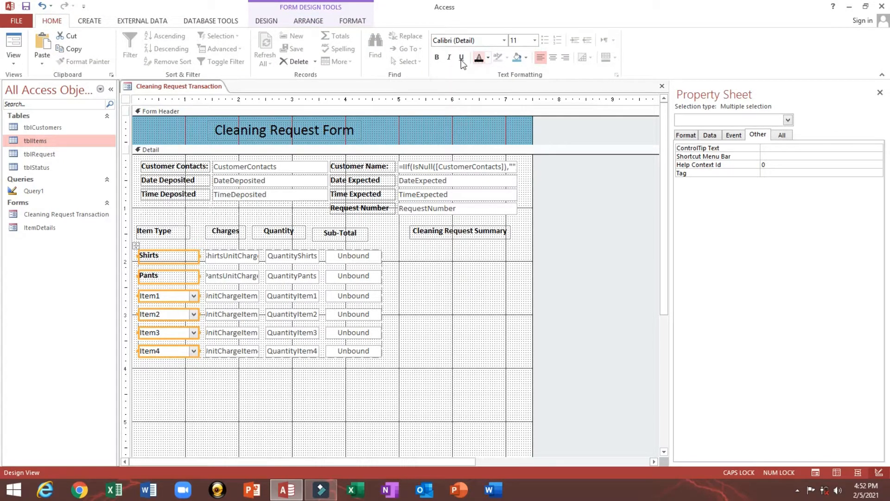
pyautogui.click(437, 57)
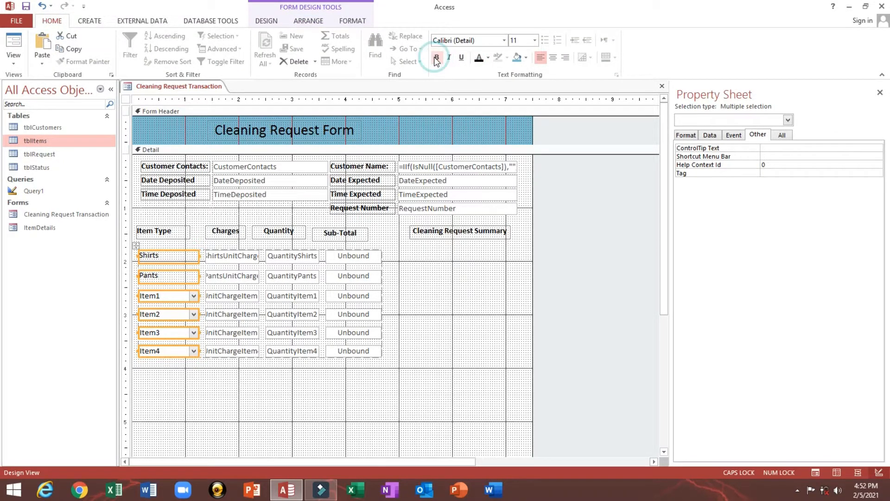
pyautogui.click(202, 402)
pyautogui.click(412, 378)
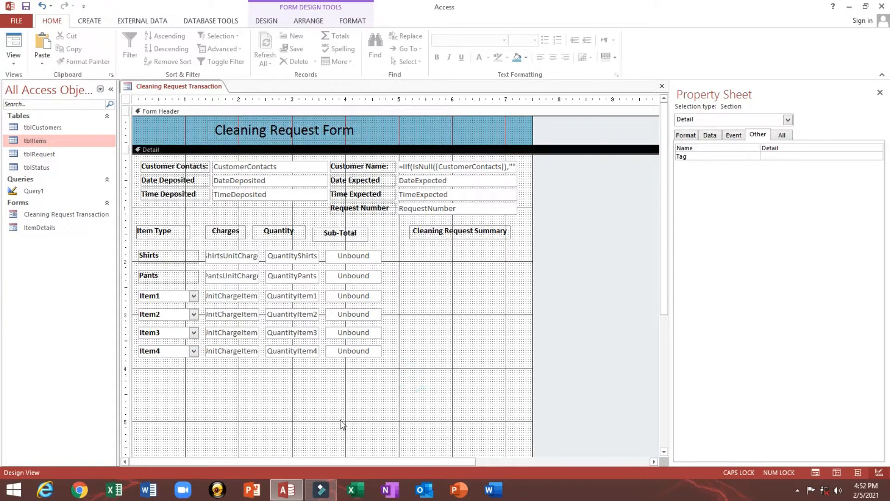
# - Move the Sub-Total, Quantity, Charges and Item Type headings into the header row above their boxes
pyautogui.click(341, 235)
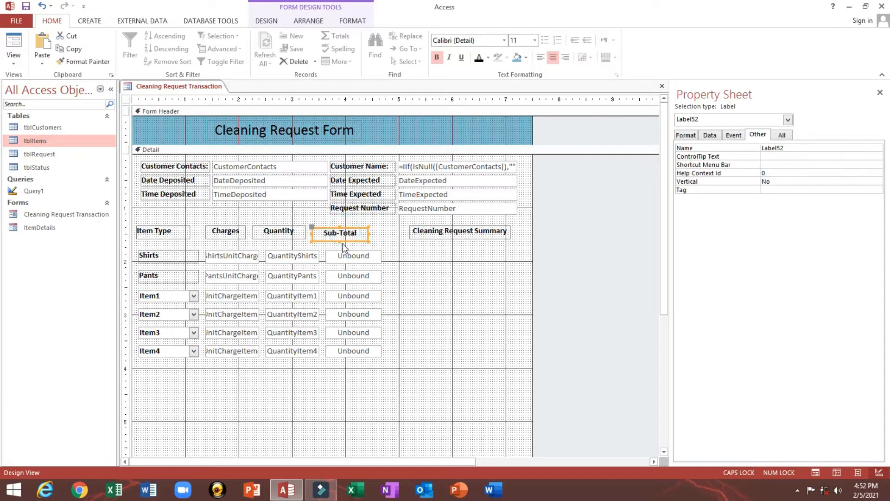
pyautogui.click(292, 234)
pyautogui.click(345, 239)
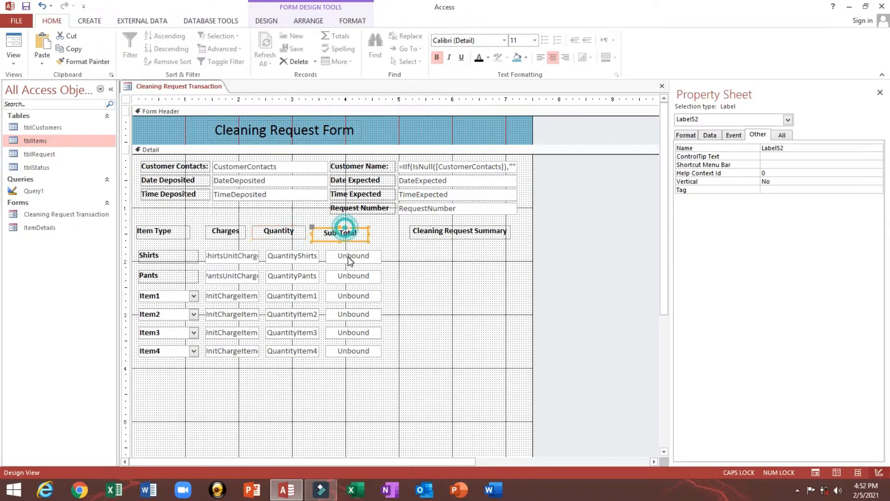
pyautogui.keyDown('shift'); pyautogui.click(347, 257); pyautogui.keyUp('shift')
pyautogui.moveTo(347, 241); pyautogui.dragTo(362, 248)
pyautogui.click(386, 235)
pyautogui.click(358, 235)
pyautogui.moveTo(278, 238); pyautogui.dragTo(279, 255)
pyautogui.moveTo(227, 232); pyautogui.dragTo(238, 256)
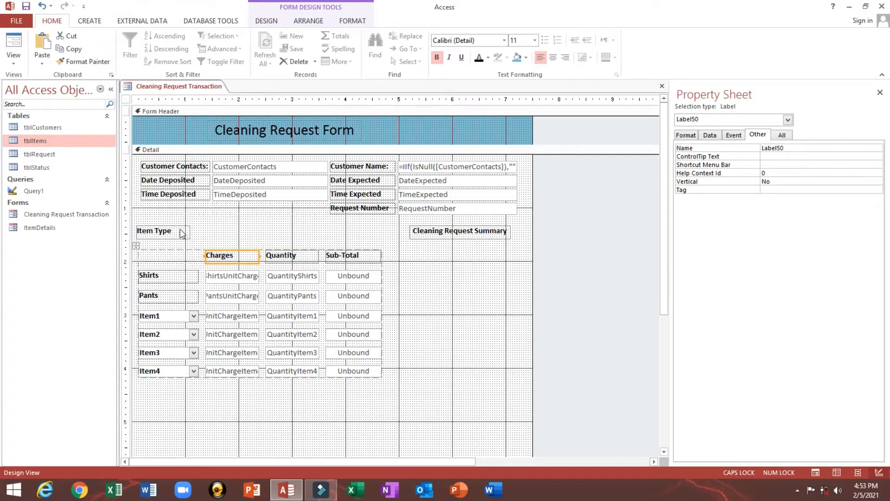
pyautogui.moveTo(162, 231); pyautogui.dragTo(139, 225)
# - Centre the text in the header and item-row controls
pyautogui.click(249, 219)
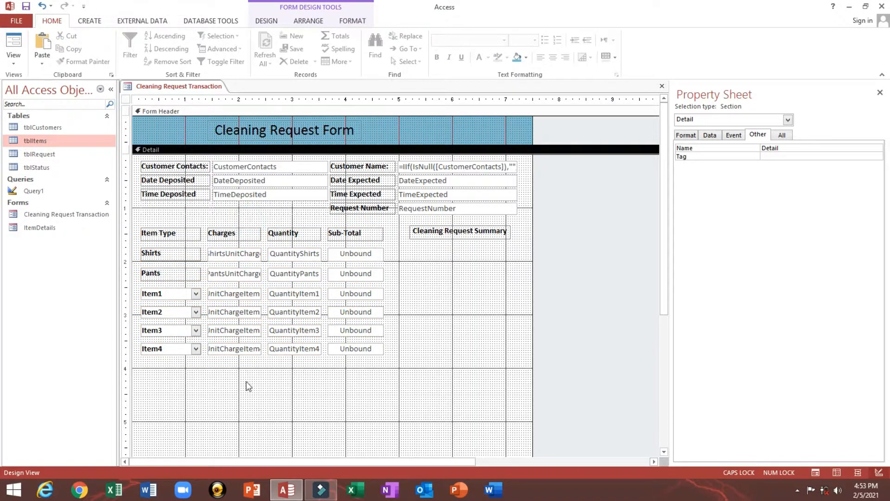
pyautogui.moveTo(238, 383); pyautogui.dragTo(362, 234)
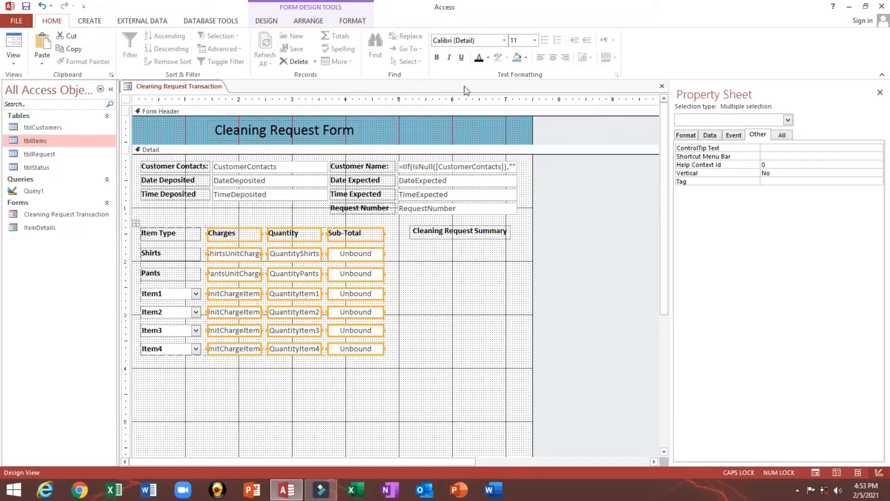
pyautogui.click(553, 59)
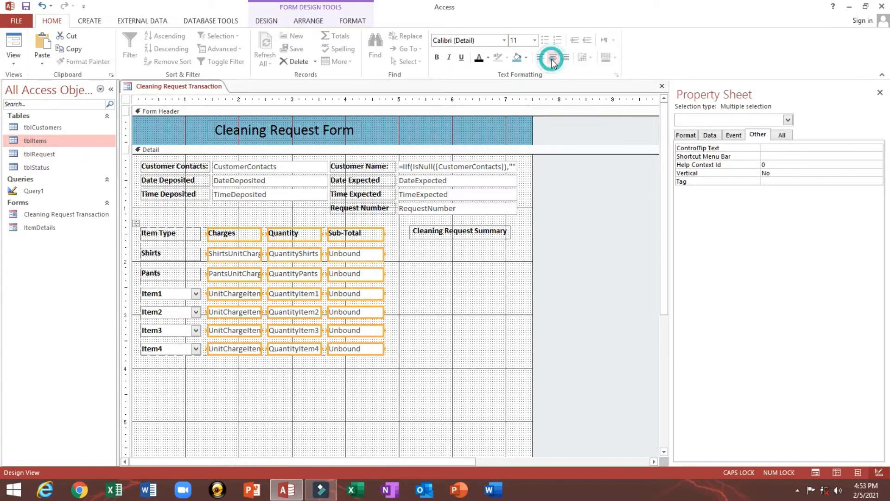
pyautogui.click(432, 306)
# - Preview the form with data, then return it to Design View
pyautogui.click(14, 46)
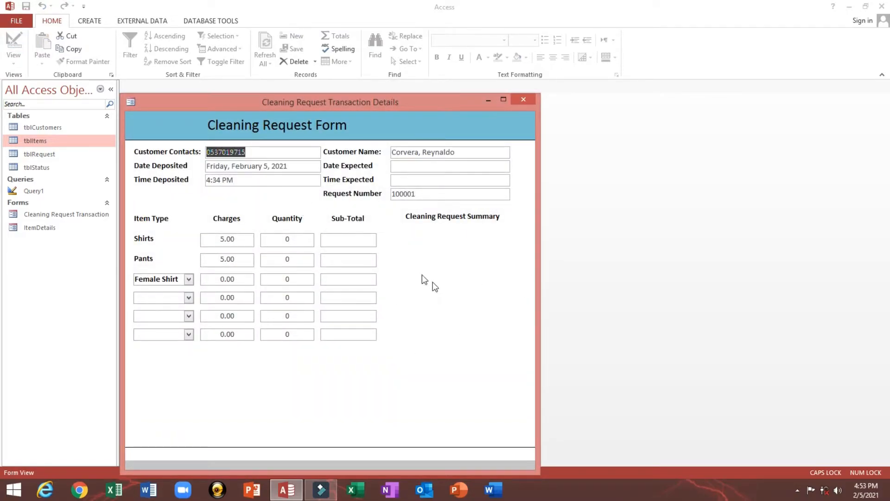
pyautogui.rightClick(401, 256)
pyautogui.click(436, 290)
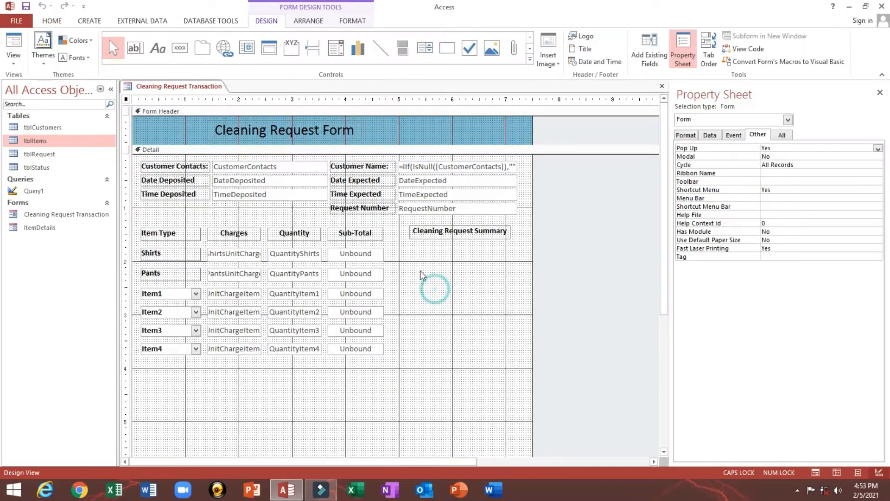
# - Move the Cleaning Request Summary heading beside Sub-Total, widen it and centre its text
pyautogui.click(448, 236)
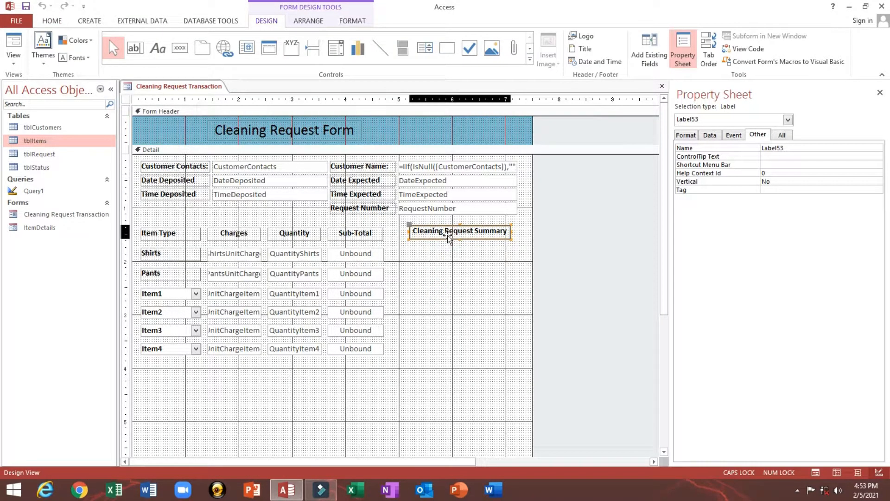
pyautogui.moveTo(448, 235); pyautogui.dragTo(388, 241)
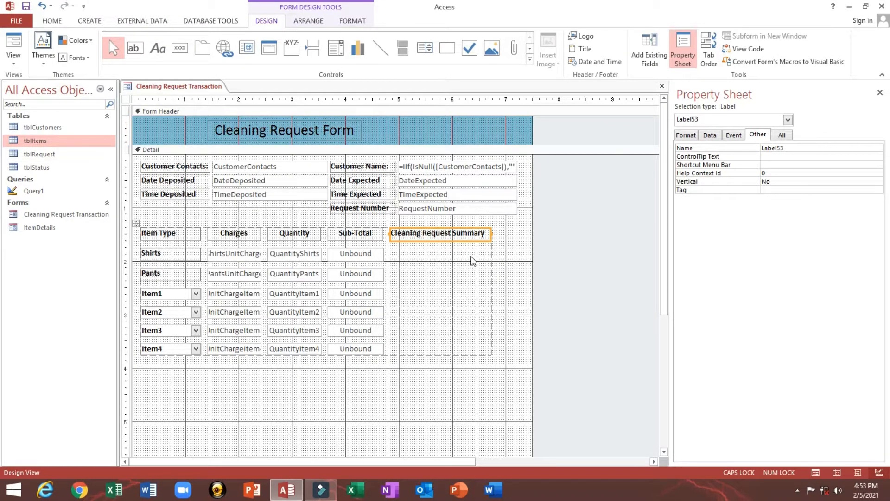
pyautogui.hotkey('shift', 'Right')
pyautogui.hotkey('shift', 'Right')
pyautogui.hotkey('shift', 'Right')
pyautogui.hotkey('shift', 'Right')
pyautogui.hotkey('shift', 'Right')
pyautogui.hotkey('shift', 'Right')
pyautogui.click(89, 21)
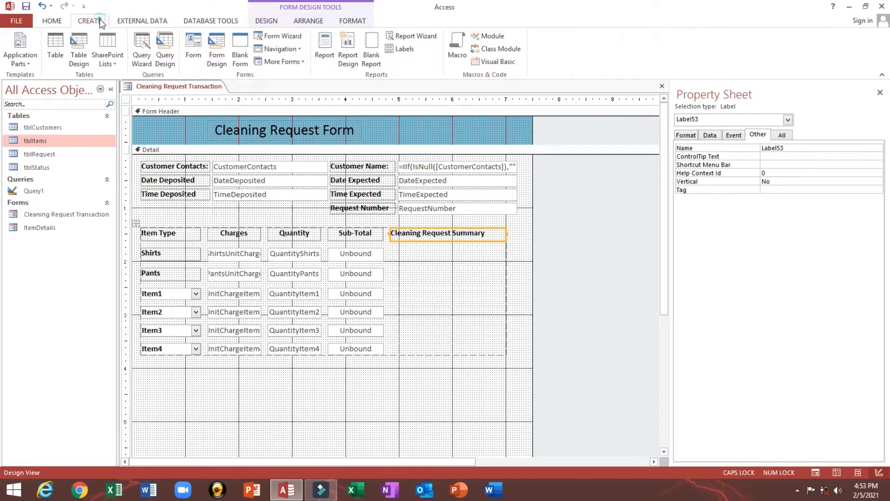
pyautogui.click(279, 22)
pyautogui.click(51, 21)
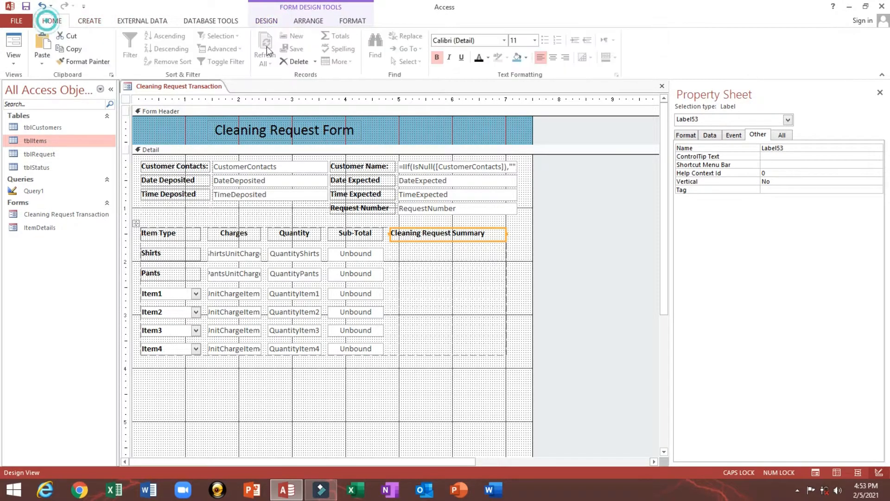
pyautogui.click(559, 57)
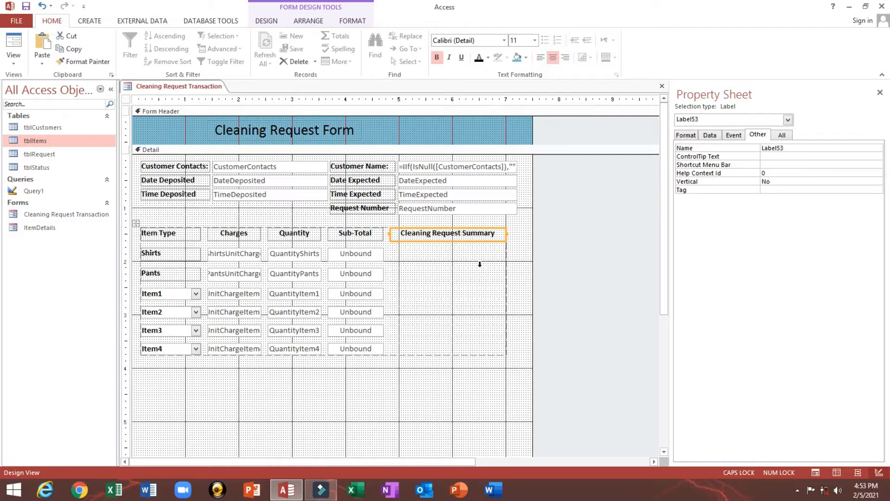
# - Place RequestNumber under the heading and merge the heading cells into one
pyautogui.click(374, 209)
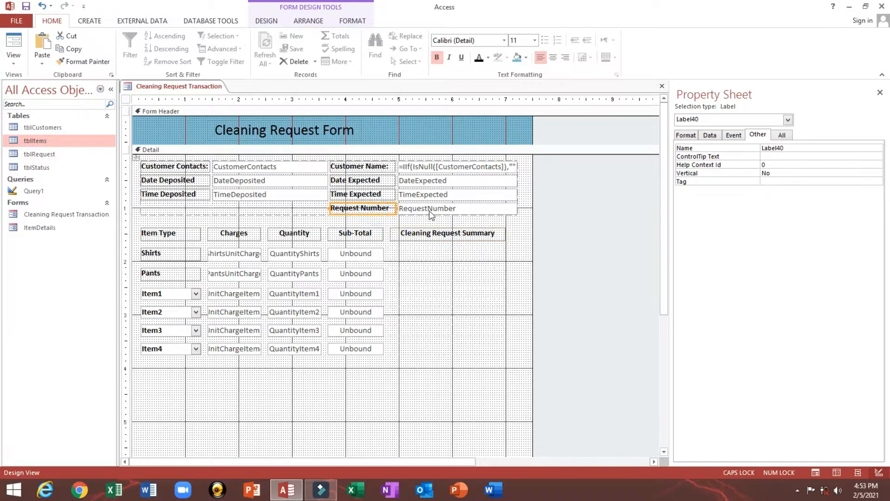
pyautogui.click(427, 208)
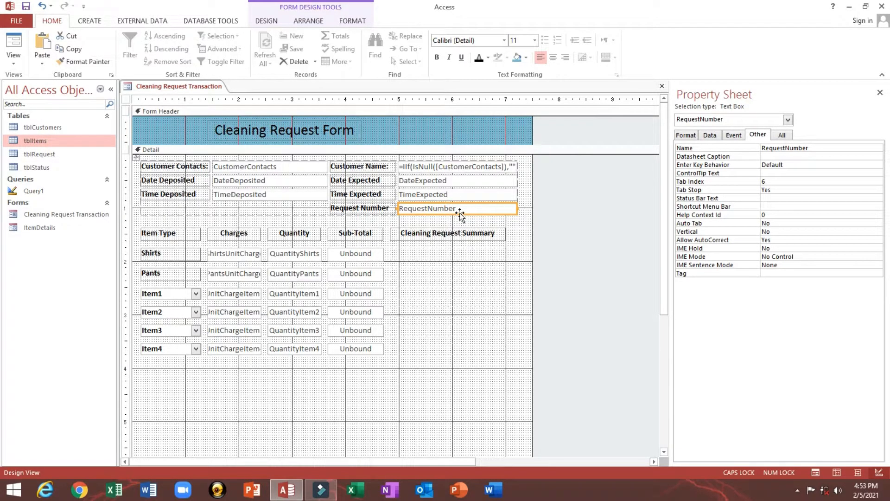
pyautogui.moveTo(461, 215); pyautogui.dragTo(510, 255)
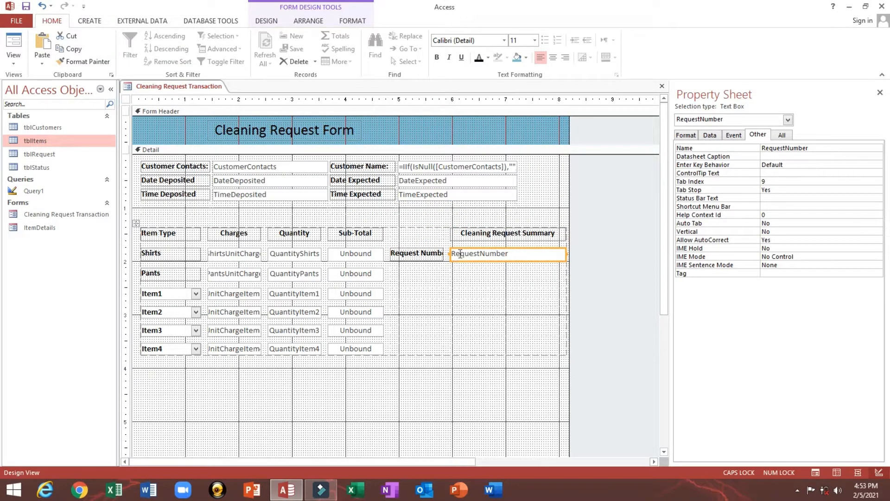
pyautogui.click(469, 237)
pyautogui.keyDown('shift'); pyautogui.click(434, 234); pyautogui.keyUp('shift')
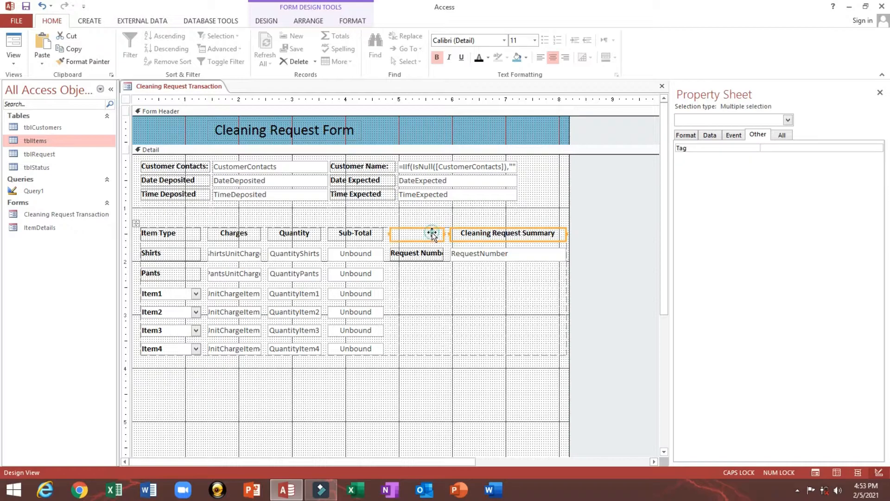
pyautogui.rightClick(434, 235)
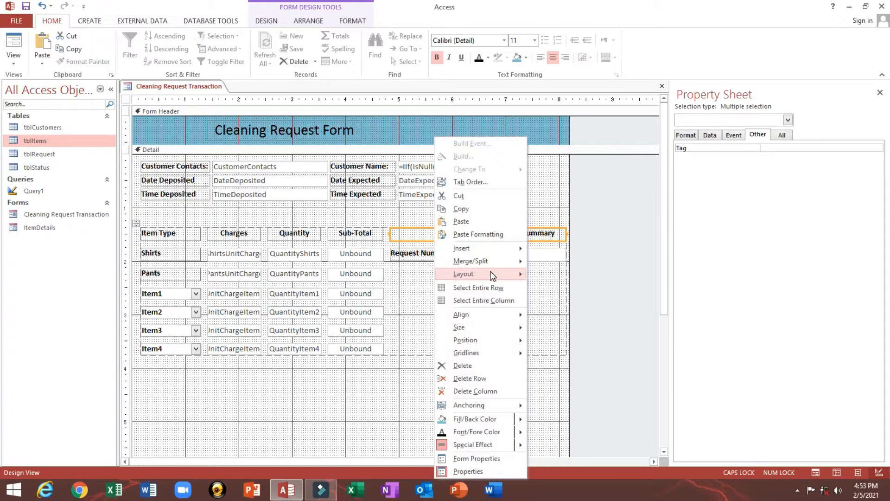
pyautogui.click(557, 262)
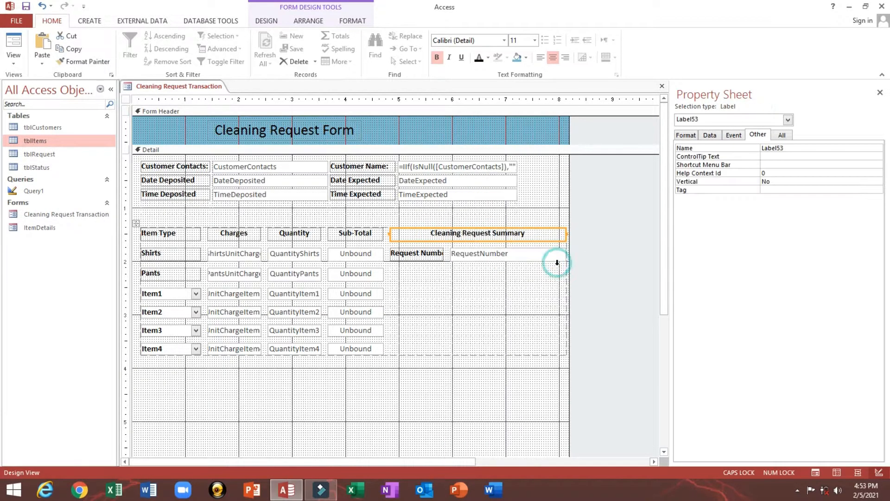
# - Widen the Request Number label and add a colon to its text
pyautogui.click(448, 254)
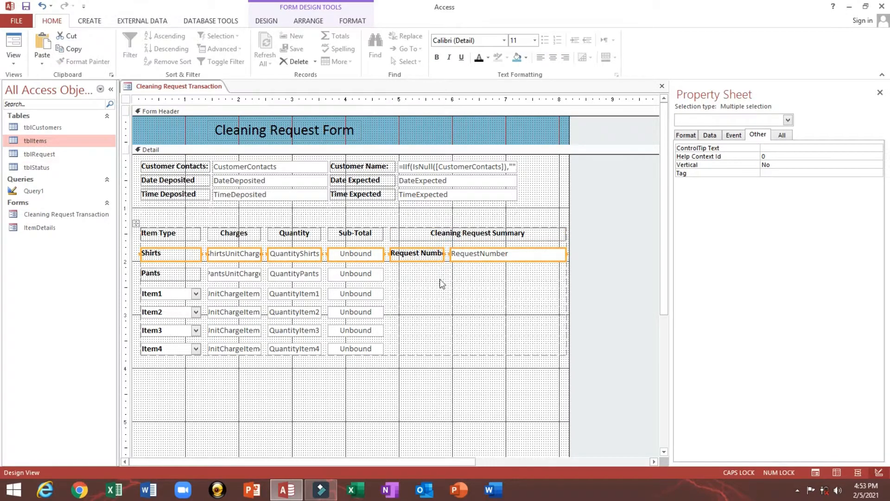
pyautogui.click(440, 284)
pyautogui.click(414, 255)
pyautogui.click(395, 424)
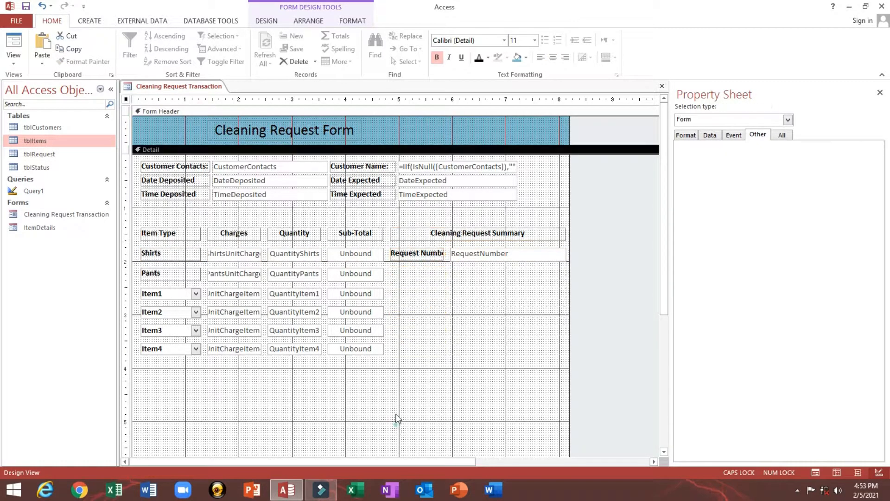
pyautogui.click(414, 253)
pyautogui.hotkey('shift', 'Right')
pyautogui.hotkey('shift', 'Right')
pyautogui.hotkey('shift', 'Right')
pyautogui.hotkey('shift', 'Right')
pyautogui.hotkey('shift', 'Right')
pyautogui.hotkey('shift', 'Right')
pyautogui.hotkey('shift', 'Right')
pyautogui.hotkey('shift', 'Right')
pyautogui.hotkey('shift', 'Right')
pyautogui.hotkey('shift', 'Right')
pyautogui.hotkey('shift', 'Right')
pyautogui.hotkey('shift', 'Right')
pyautogui.hotkey('shift', 'Right')
pyautogui.hotkey('shift', 'Right')
pyautogui.hotkey('shift', 'Right')
pyautogui.hotkey('shift', 'Right')
pyautogui.hotkey('shift', 'Right')
pyautogui.hotkey('shift', 'Right')
pyautogui.hotkey('shift', 'Right')
pyautogui.hotkey('shift', 'Right')
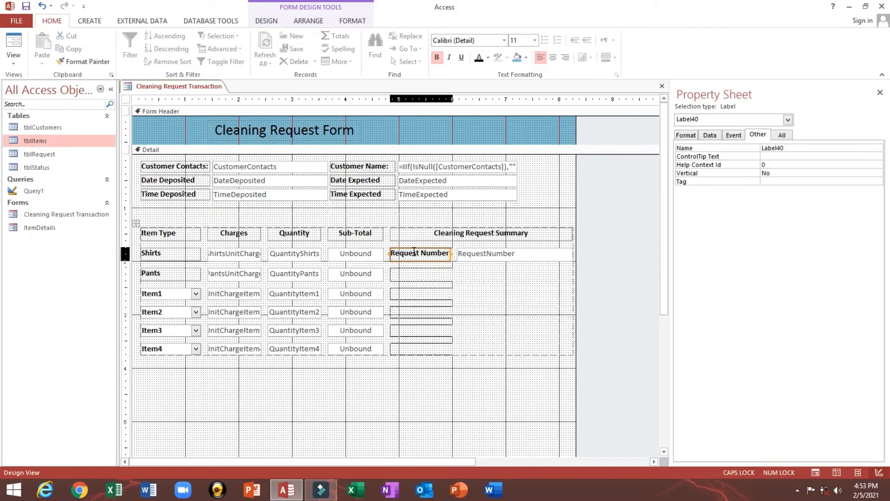
pyautogui.click(440, 256)
pyautogui.click(460, 252)
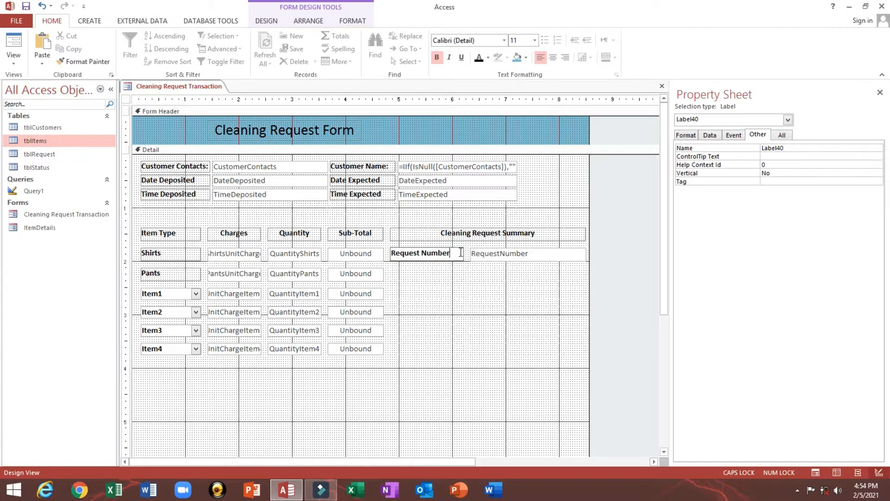
# - Narrow the RequestNumber column and the form, widen Time Expected, and preview with data
pyautogui.click(505, 257)
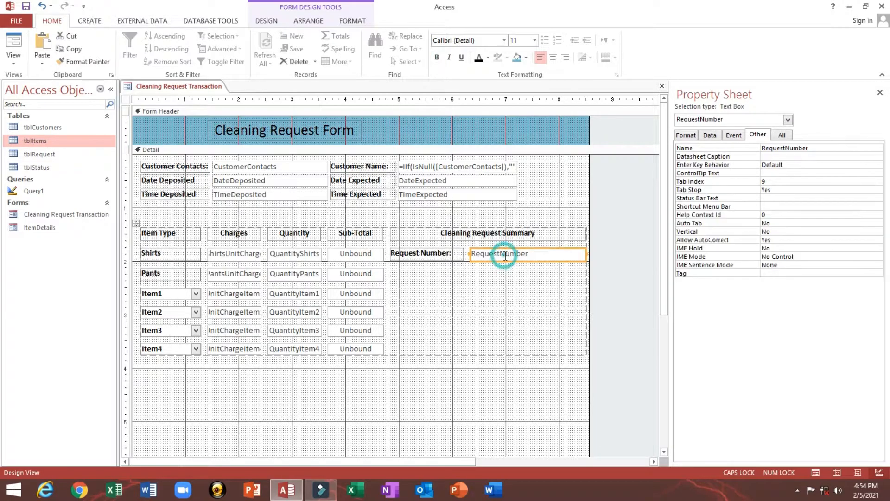
pyautogui.hotkey('shift', 'Left')
pyautogui.hotkey('shift', 'Left')
pyautogui.hotkey('shift', 'Left')
pyautogui.hotkey('shift', 'Left')
pyautogui.hotkey('shift', 'Left')
pyautogui.hotkey('shift', 'Left')
pyautogui.hotkey('shift', 'Left')
pyautogui.hotkey('shift', 'Left')
pyautogui.hotkey('shift', 'Left')
pyautogui.hotkey('shift', 'Left')
pyautogui.hotkey('shift', 'Left')
pyautogui.hotkey('shift', 'Left')
pyautogui.hotkey('shift', 'Left')
pyautogui.hotkey('shift', 'Left')
pyautogui.hotkey('shift', 'Left')
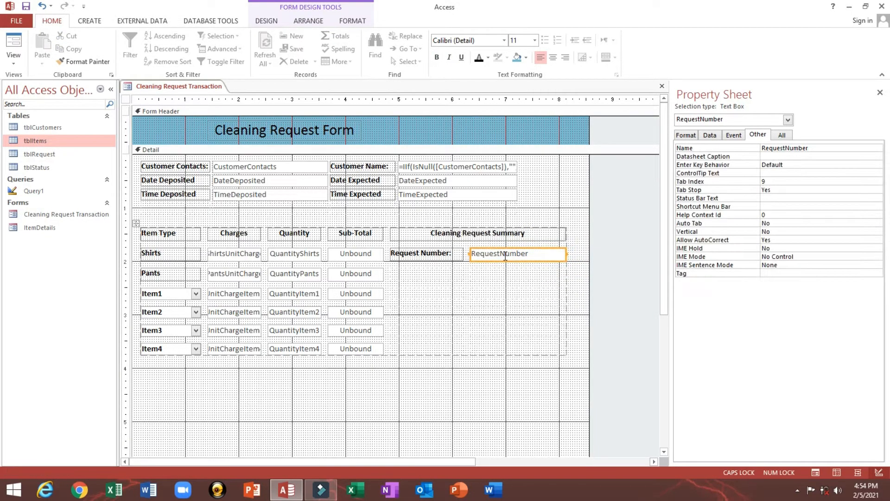
pyautogui.hotkey('shift', 'Left')
pyautogui.hotkey('shift', 'Left')
pyautogui.hotkey('shift', 'Left')
pyautogui.hotkey('shift', 'Left')
pyautogui.hotkey('shift', 'Left')
pyautogui.hotkey('shift', 'Left')
pyautogui.hotkey('shift', 'Left')
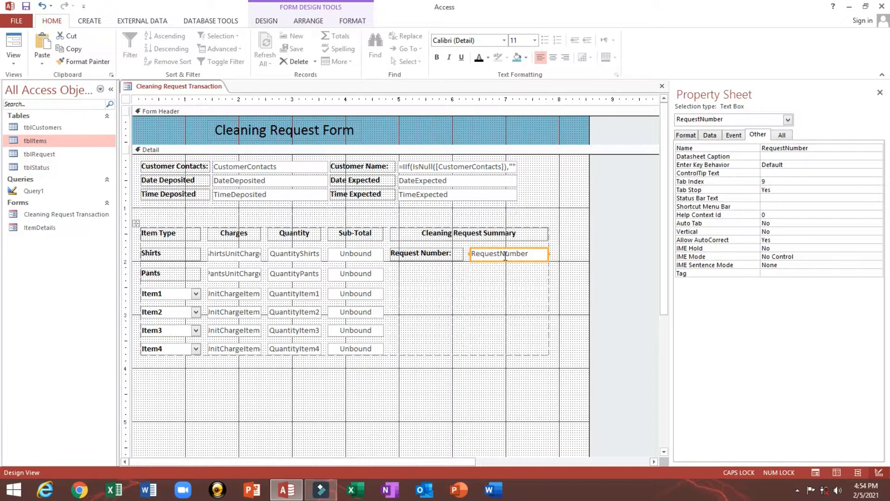
pyautogui.hotkey('shift', 'Left')
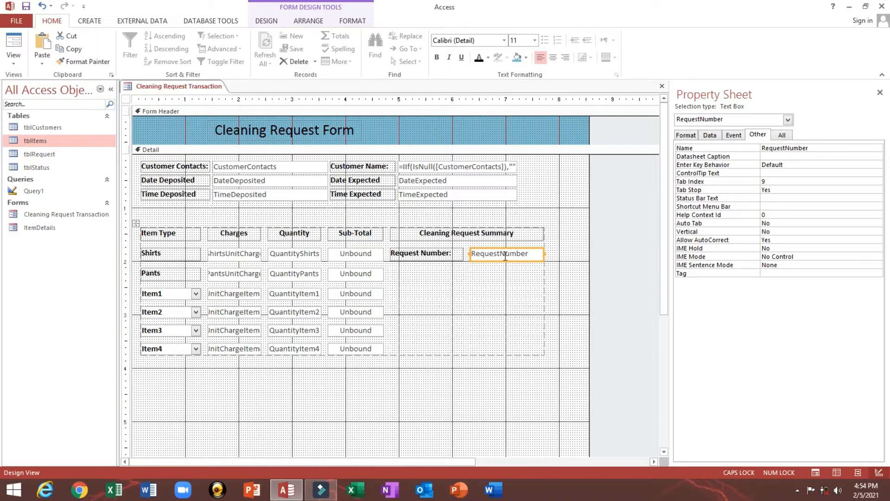
pyautogui.moveTo(588, 218); pyautogui.dragTo(552, 230)
pyautogui.click(499, 192)
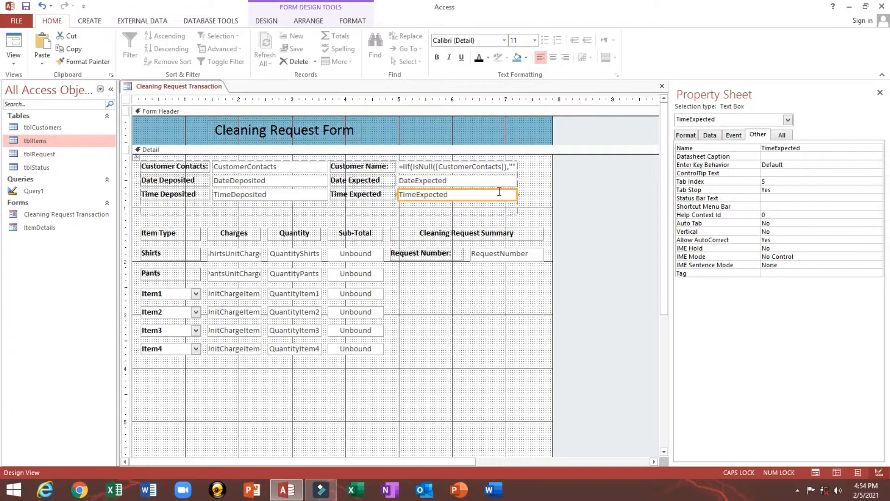
pyautogui.hotkey('shift', 'Right')
pyautogui.hotkey('shift', 'Right')
pyautogui.hotkey('shift', 'Right')
pyautogui.hotkey('shift', 'Right')
pyautogui.hotkey('shift', 'Right')
pyautogui.hotkey('shift', 'Right')
pyautogui.hotkey('shift', 'Right')
pyautogui.hotkey('shift', 'Right')
pyautogui.hotkey('shift', 'Right')
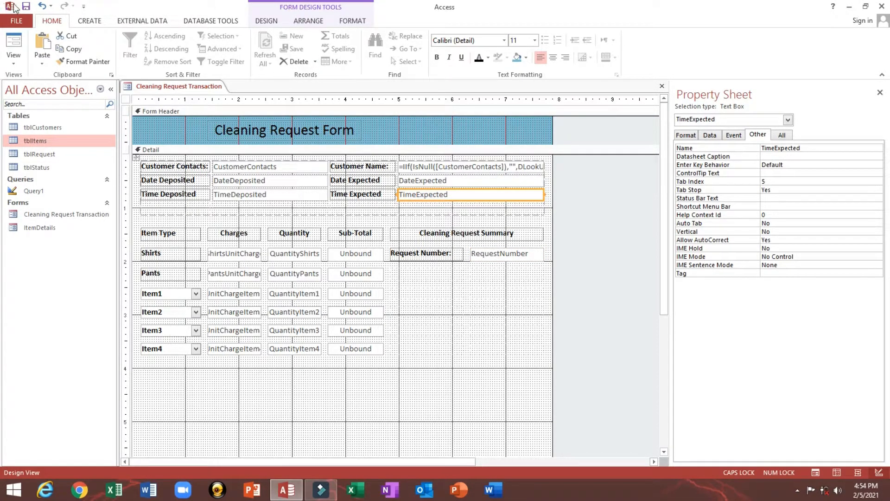
pyautogui.click(12, 41)
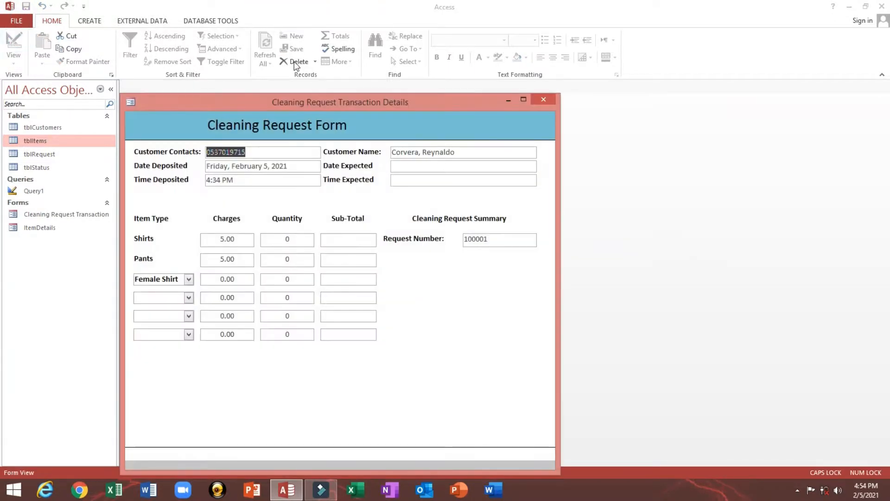
pyautogui.moveTo(348, 107); pyautogui.dragTo(362, 75)
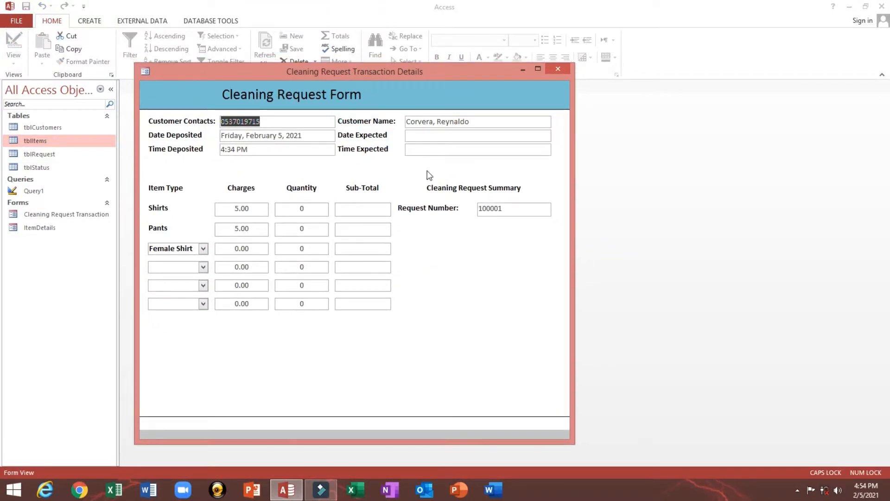
pyautogui.click(431, 173)
pyautogui.rightClick(431, 173)
pyautogui.click(408, 69)
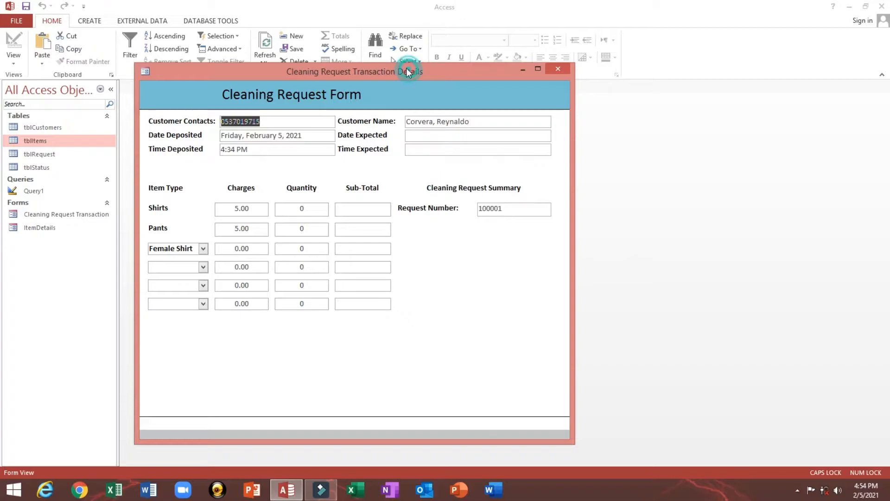
pyautogui.moveTo(408, 69); pyautogui.dragTo(399, 67)
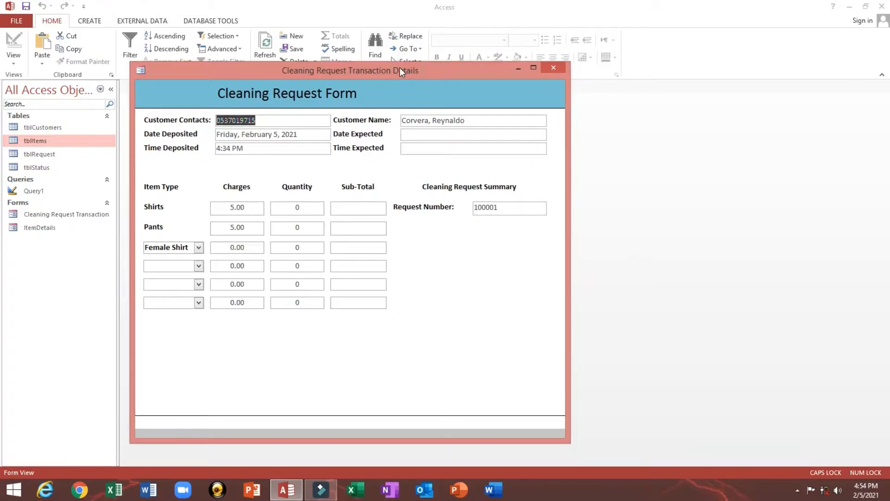
pyautogui.rightClick(448, 76)
pyautogui.click(480, 150)
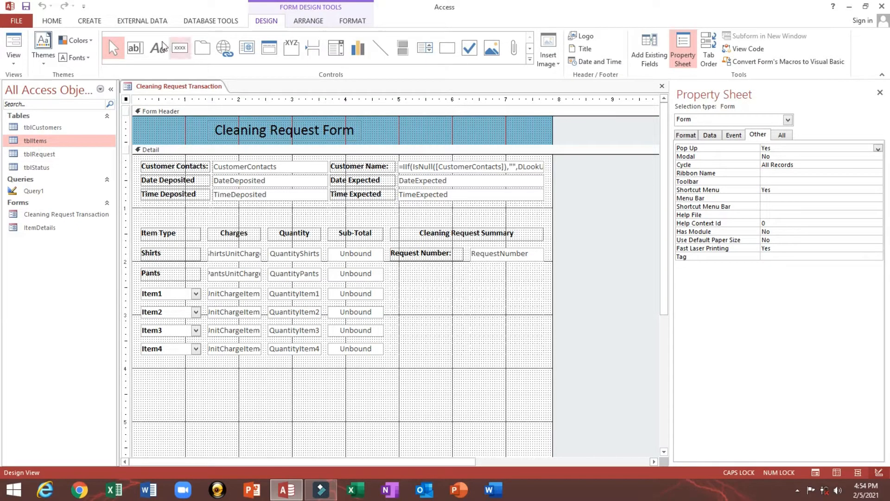
# - Draw a new unbound text box and drop it beside the Text211 label
pyautogui.click(133, 49)
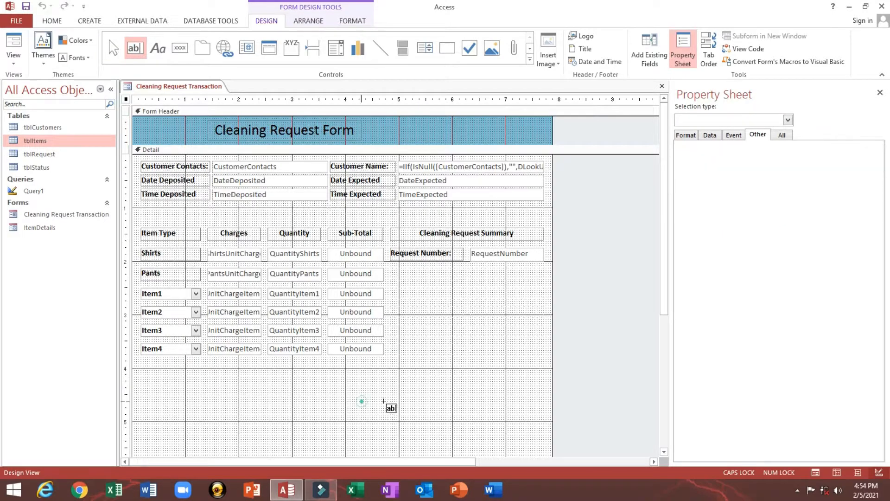
pyautogui.moveTo(361, 400); pyautogui.dragTo(411, 417)
pyautogui.click(308, 406)
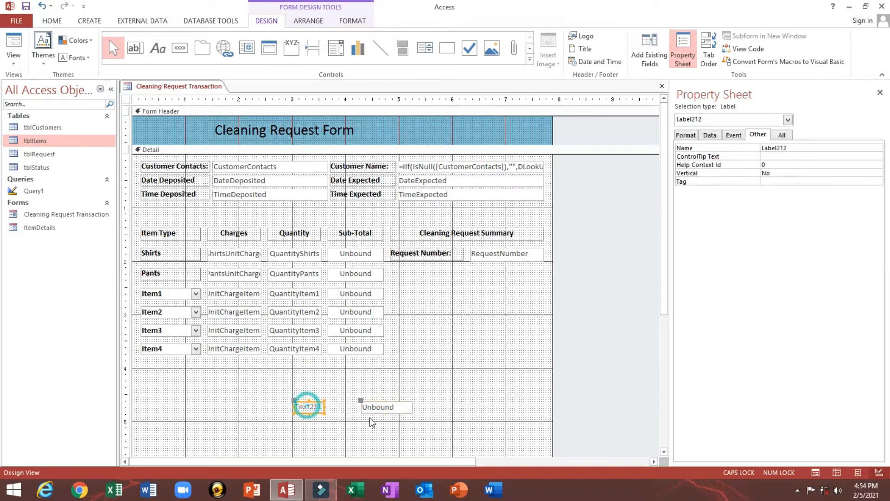
pyautogui.moveTo(369, 412); pyautogui.dragTo(476, 277)
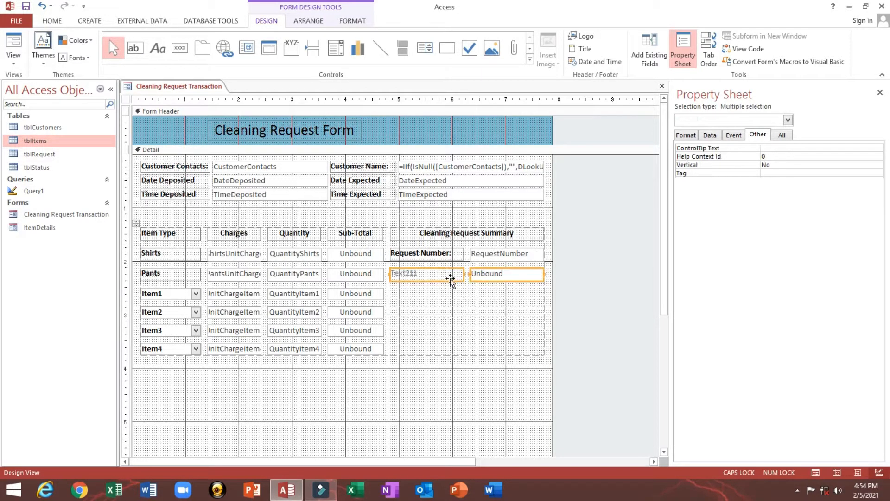
pyautogui.click(386, 414)
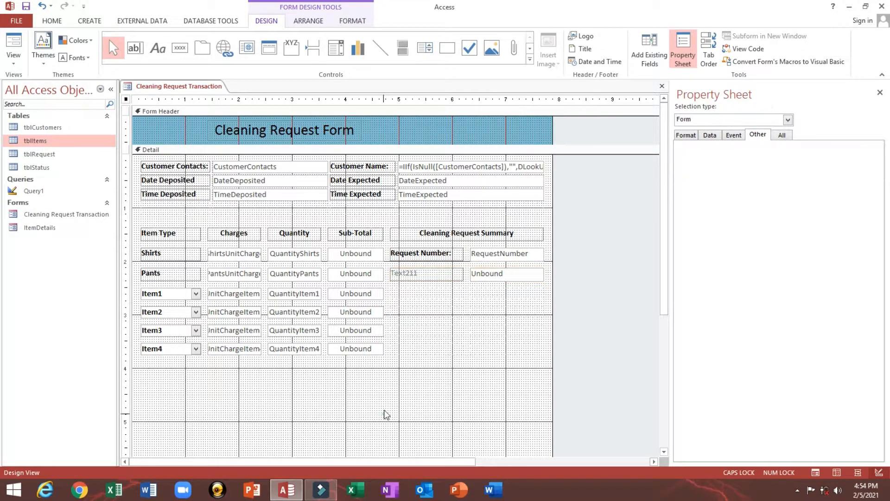
# - Rename the Request Number label to 'Receipt No #'
pyautogui.click(408, 274)
pyautogui.doubleClick(427, 274)
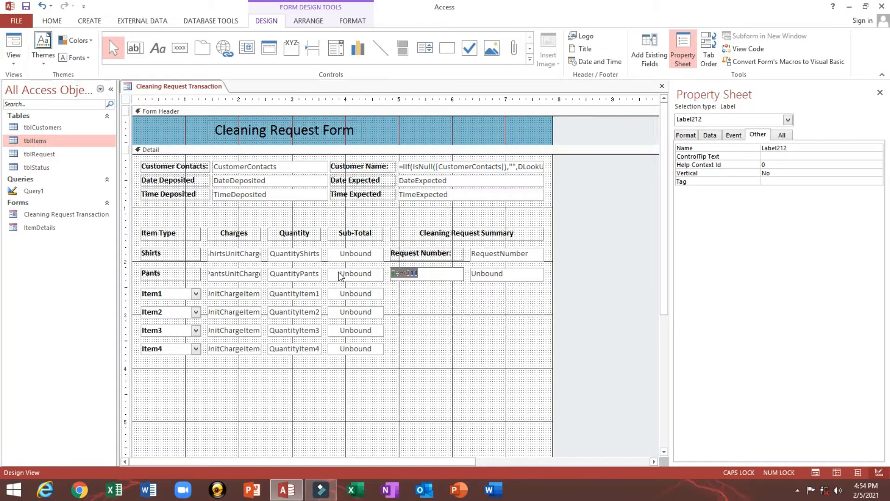
pyautogui.click(411, 257)
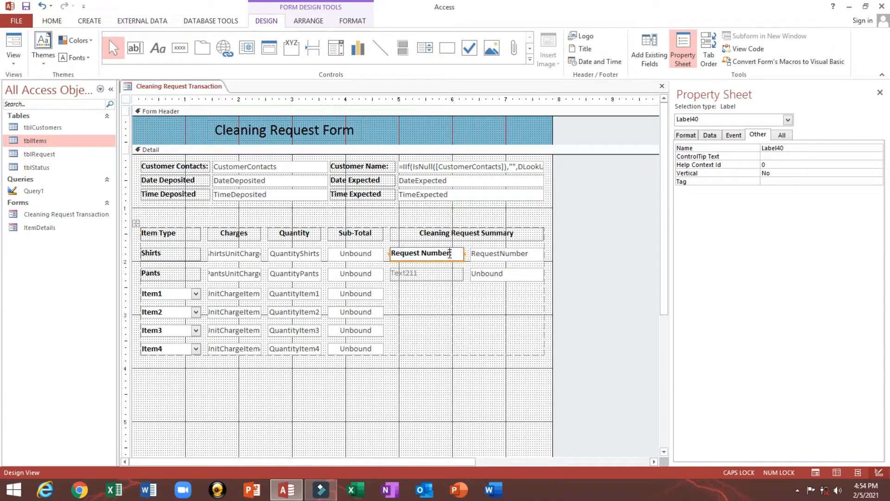
pyautogui.moveTo(451, 255); pyautogui.dragTo(240, 253)
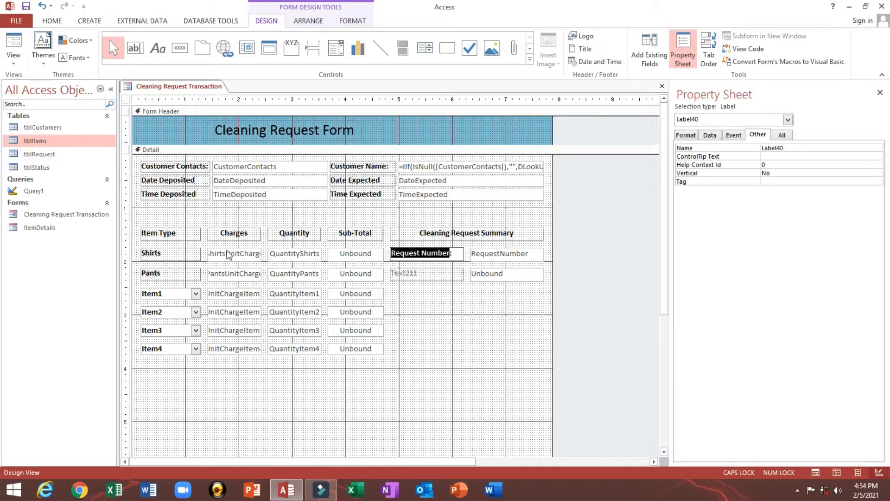
pyautogui.write('R')
pyautogui.press('capslock')
pyautogui.write('eq')
pyautogui.press('BackSpace')
pyautogui.press('BackSpace')
pyautogui.write('ecei')
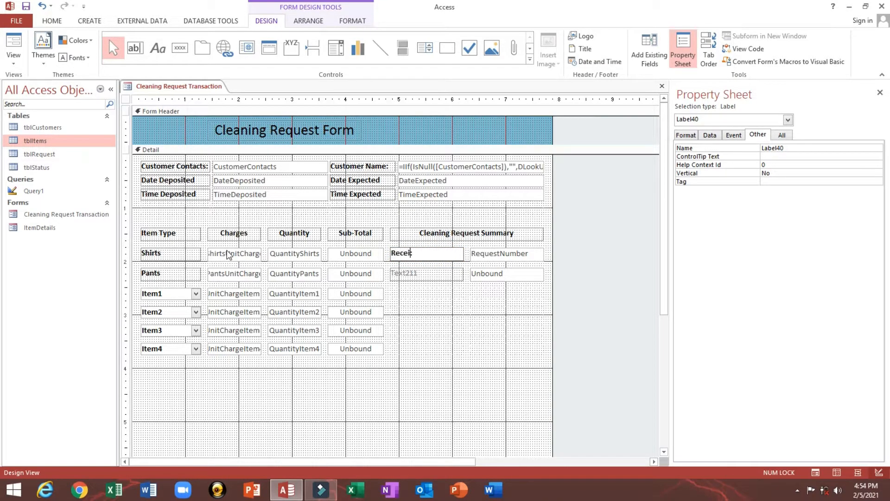
pyautogui.write('pt:')
pyautogui.press('BackSpace')
pyautogui.write('No #')
# - Rename the Text211 label to 'Charge Total'
pyautogui.click(405, 274)
pyautogui.click(445, 273)
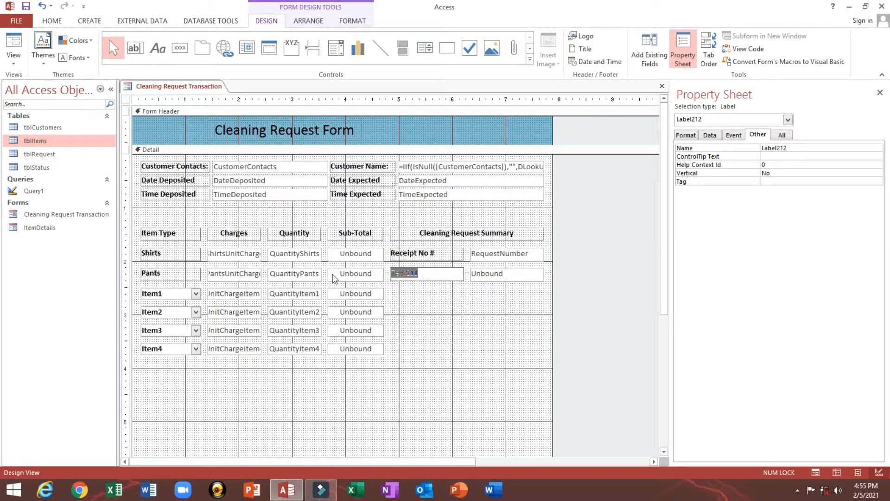
pyautogui.write('Charge Total')
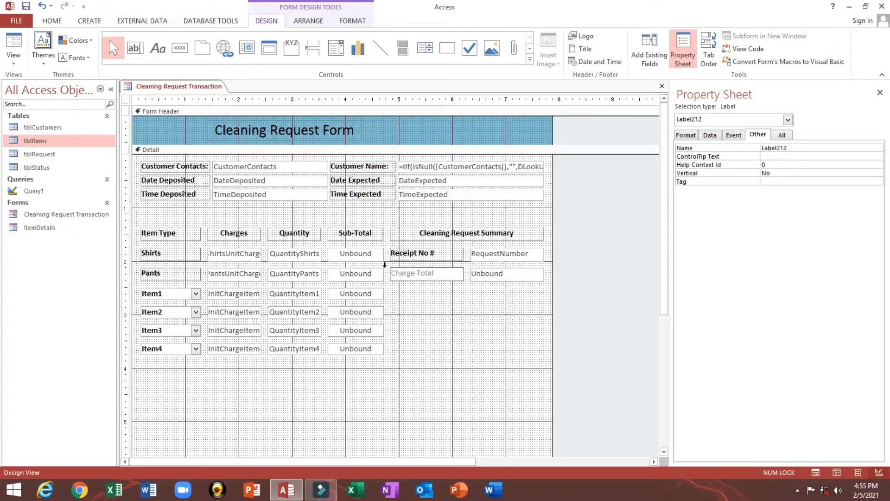
pyautogui.click(422, 256)
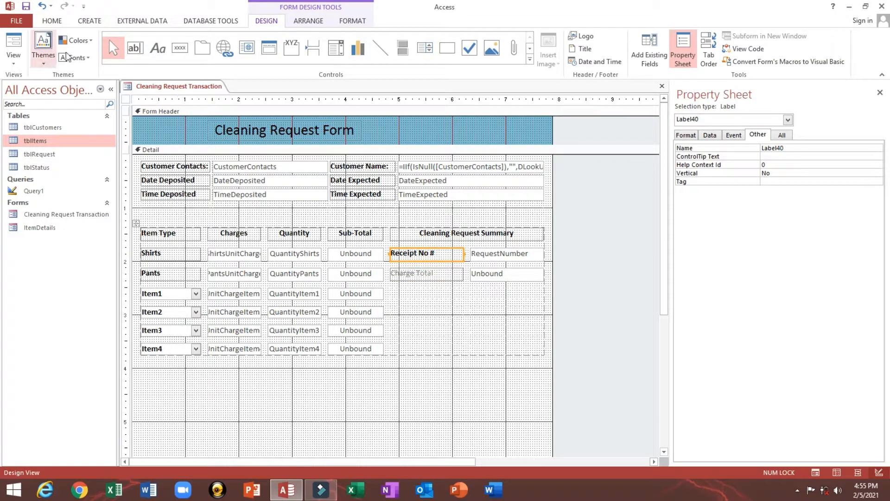
# - Copy the bold Receipt No # label formatting onto the Charge Total label with Format Painter
pyautogui.click(52, 21)
pyautogui.click(91, 62)
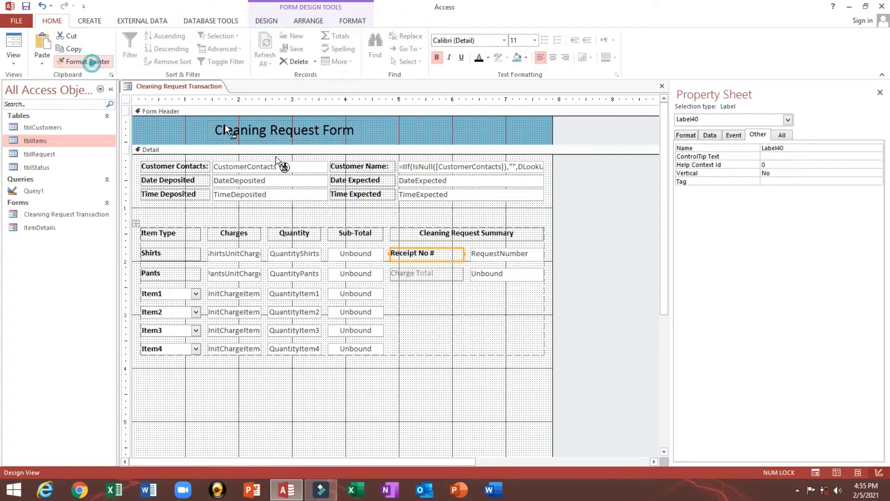
pyautogui.click(411, 275)
pyautogui.click(417, 290)
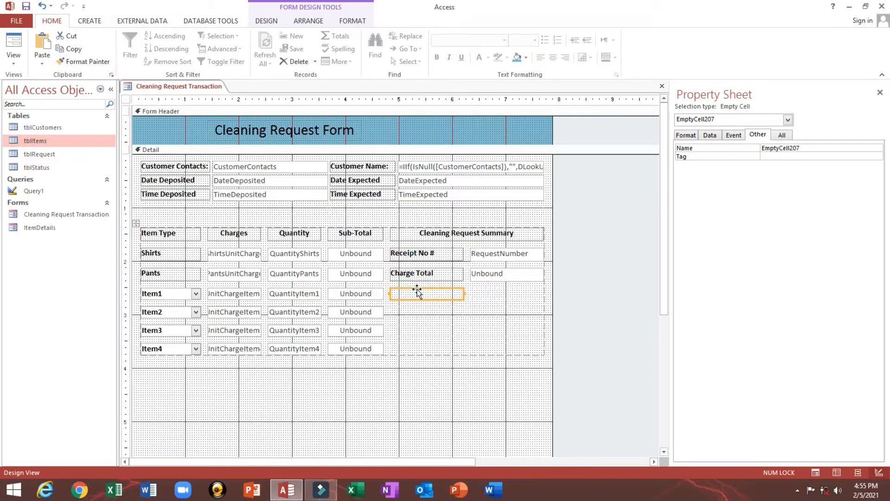
# - Paste two copies of the Charge Total label and unbound box, then delete the middle copy
pyautogui.click(445, 276)
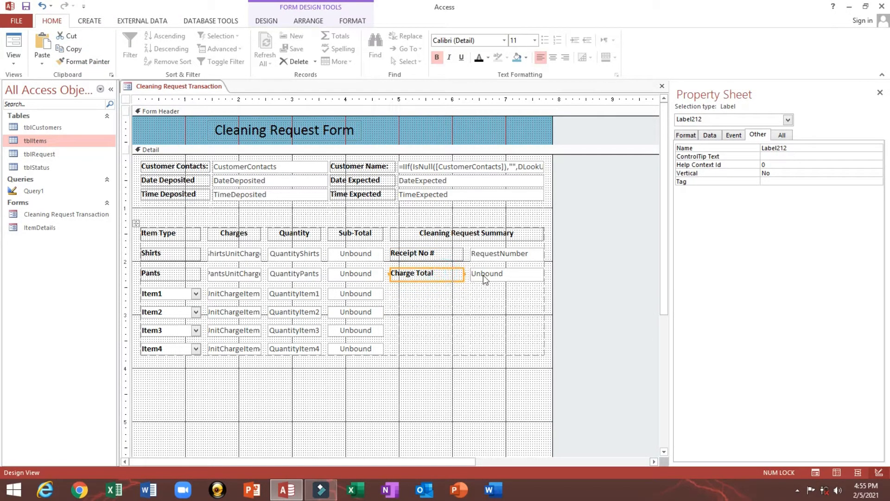
pyautogui.keyDown('shift'); pyautogui.click(484, 277); pyautogui.keyUp('shift')
pyautogui.hotkey('ctrl', 'c')
pyautogui.hotkey('ctrl', 'v')
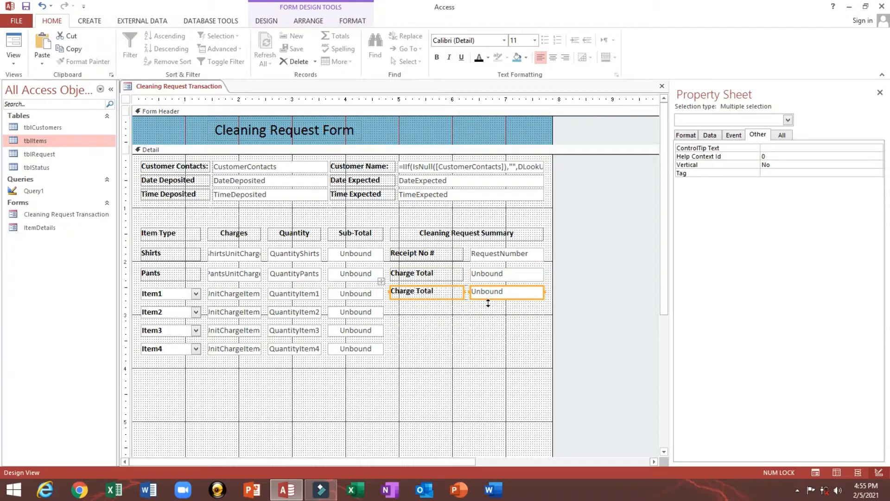
pyautogui.hotkey('ctrl', 'v')
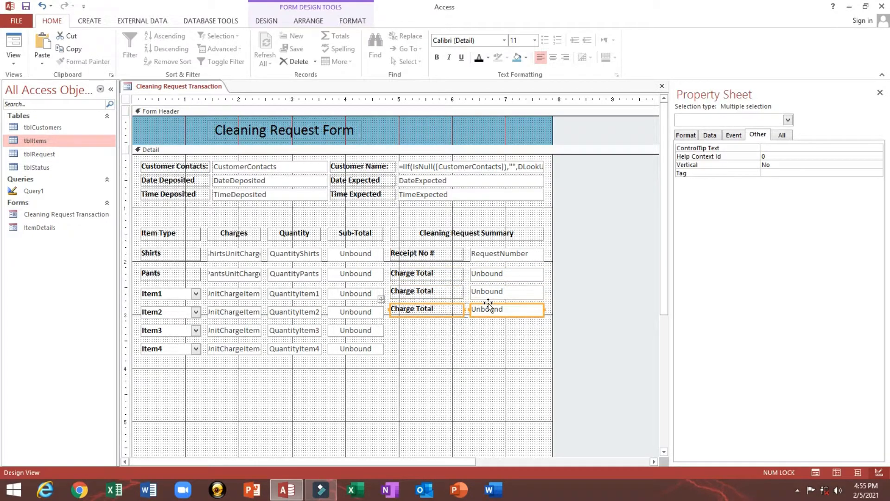
pyautogui.click(408, 295)
pyautogui.click(408, 295)
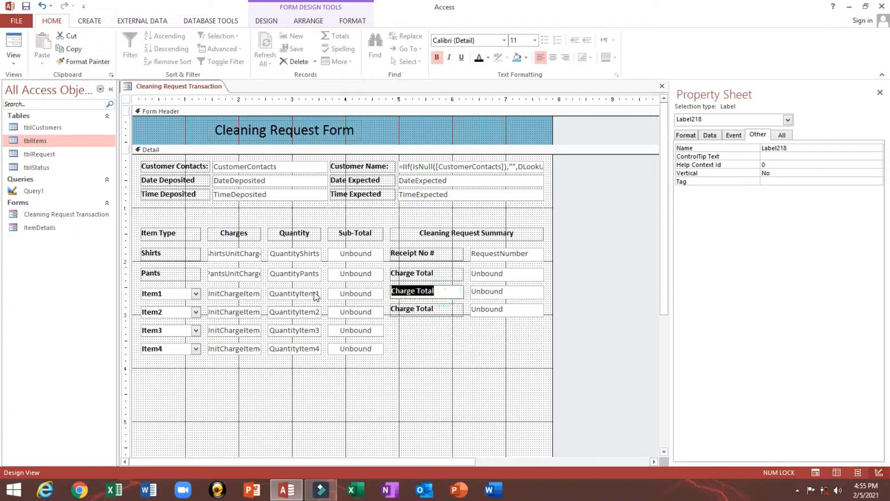
pyautogui.write('Tax')
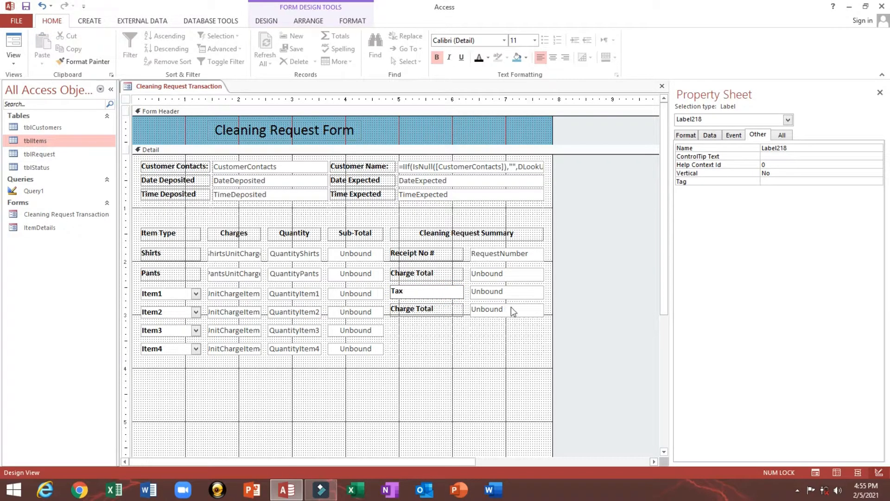
pyautogui.click(517, 292)
pyautogui.press('Delete')
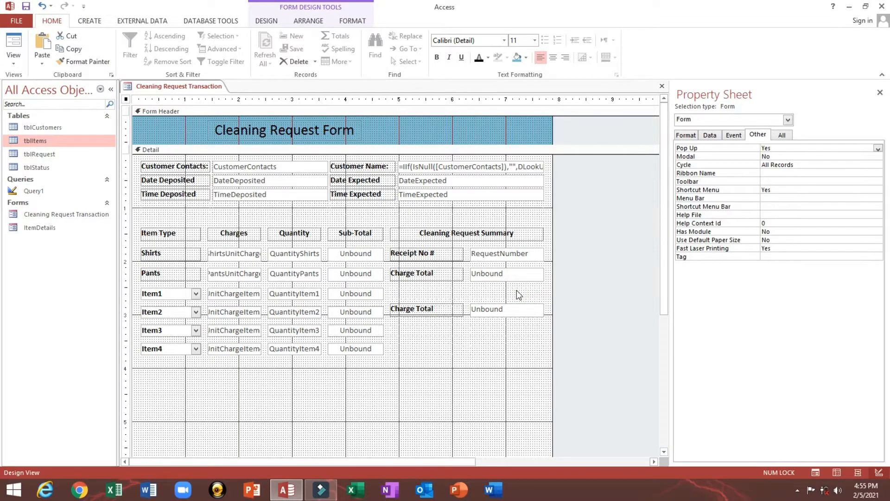
pyautogui.click(273, 21)
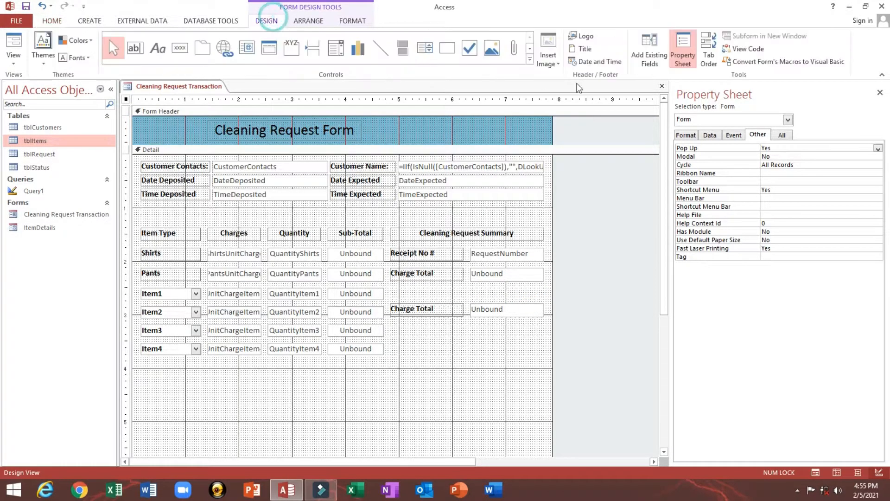
pyautogui.click(650, 51)
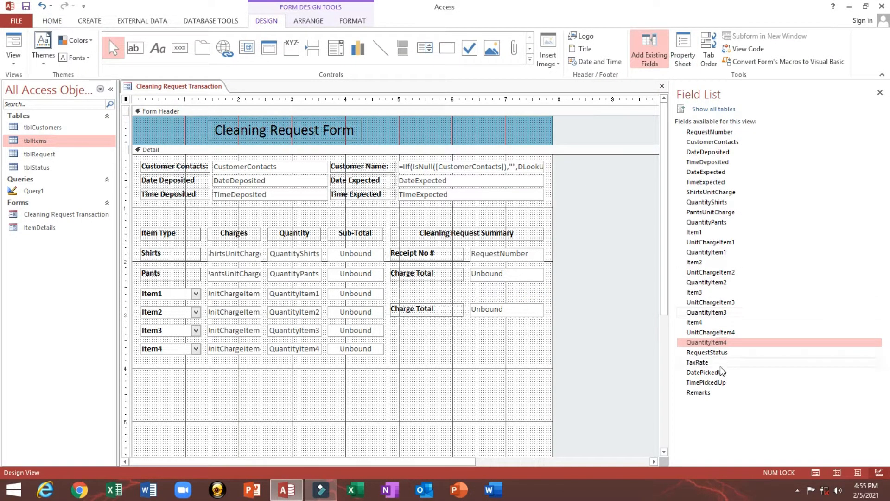
# - Place the TaxRate field in the empty summary row and rename the lowest label 'Net Charge:'
pyautogui.moveTo(700, 363); pyautogui.dragTo(512, 299)
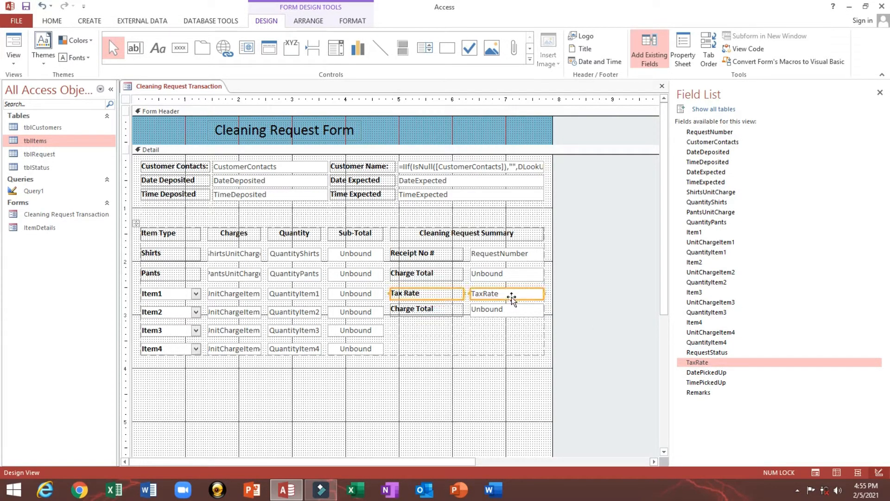
pyautogui.click(438, 309)
pyautogui.click(443, 310)
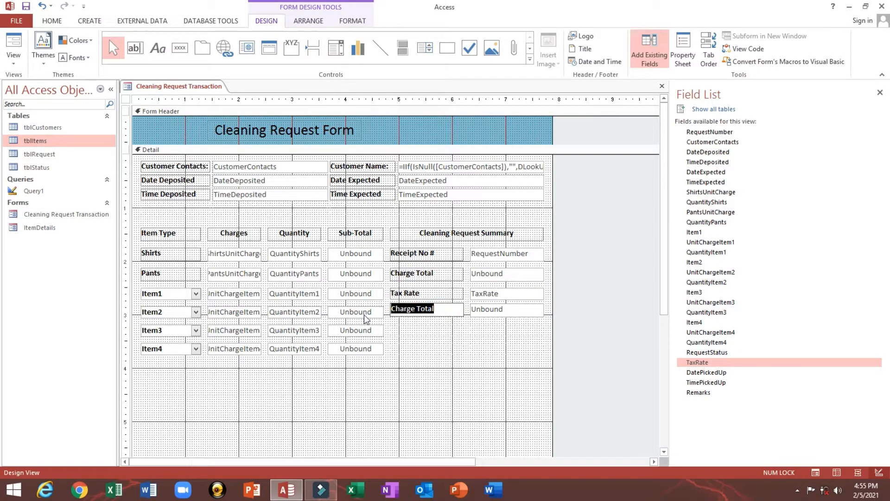
pyautogui.write('Net')
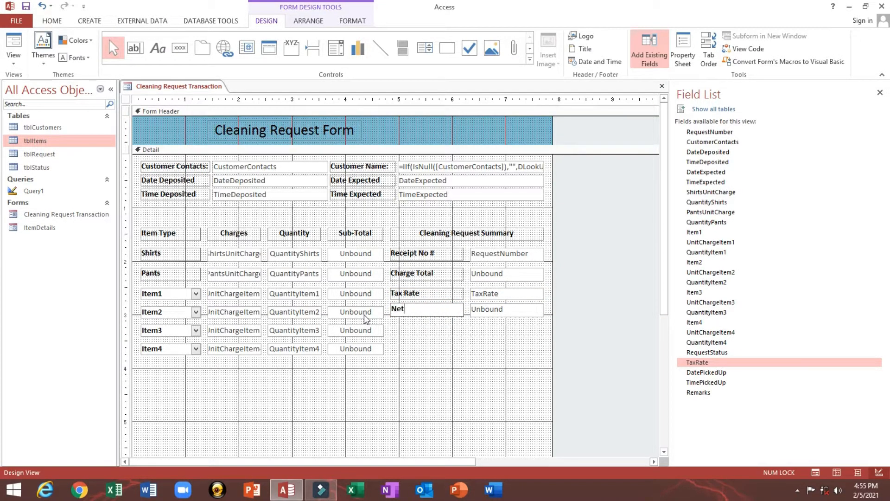
pyautogui.write(' Charge:')
# - Label the remaining summary rows 'Tax Rate:' and 'Charge Total:'
pyautogui.click(434, 287)
pyautogui.click(436, 294)
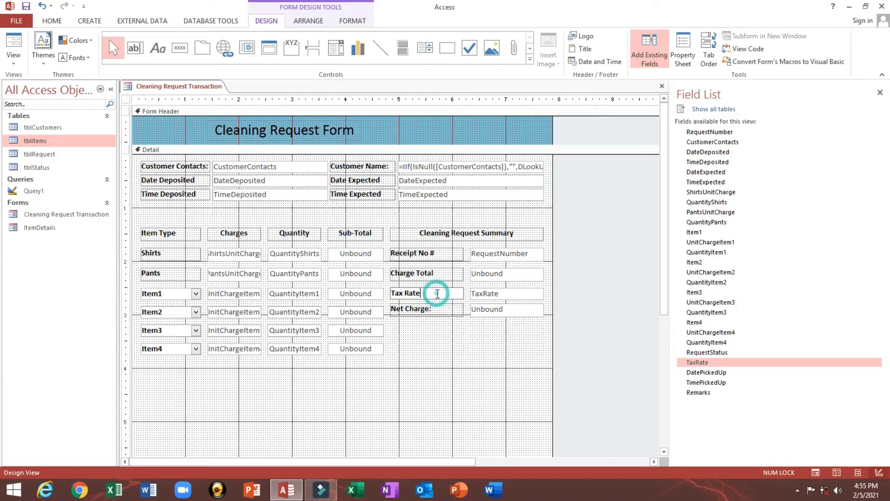
pyautogui.click(419, 274)
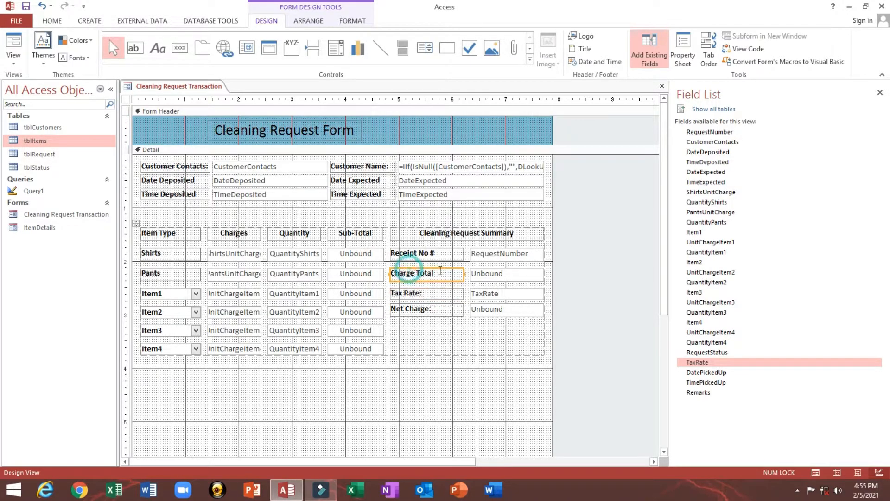
pyautogui.click(441, 273)
pyautogui.write(':')
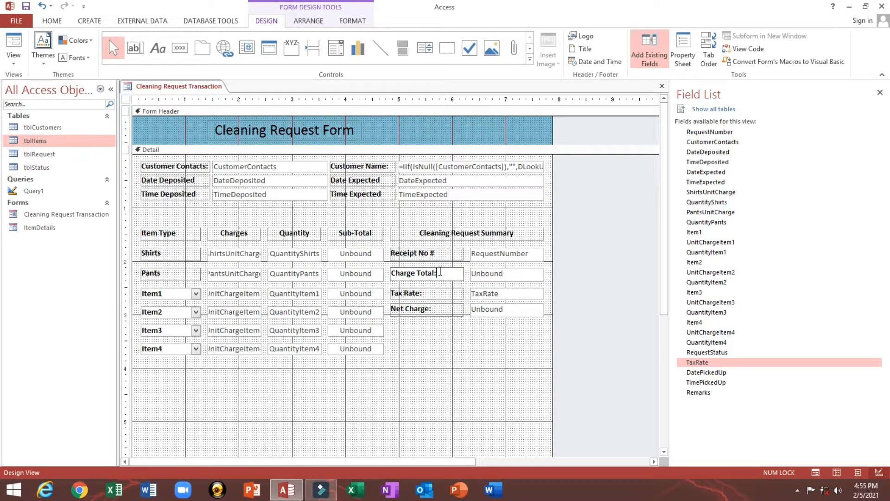
pyautogui.click(453, 378)
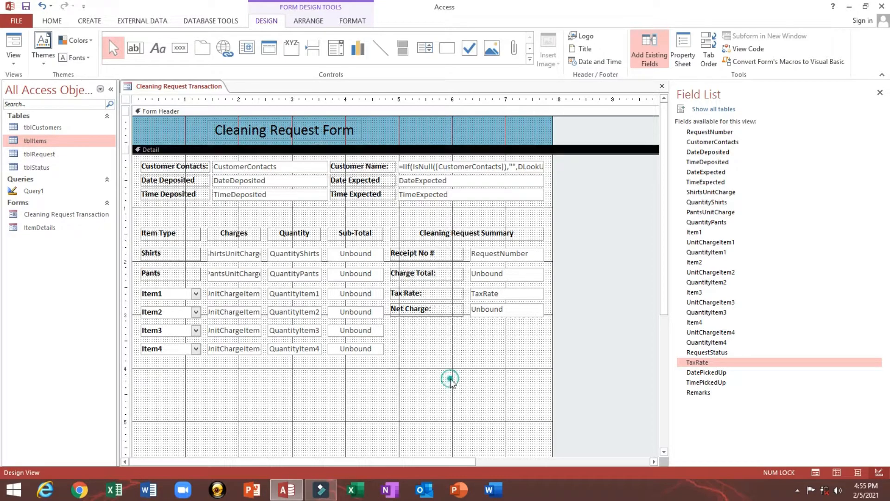
pyautogui.doubleClick(126, 99)
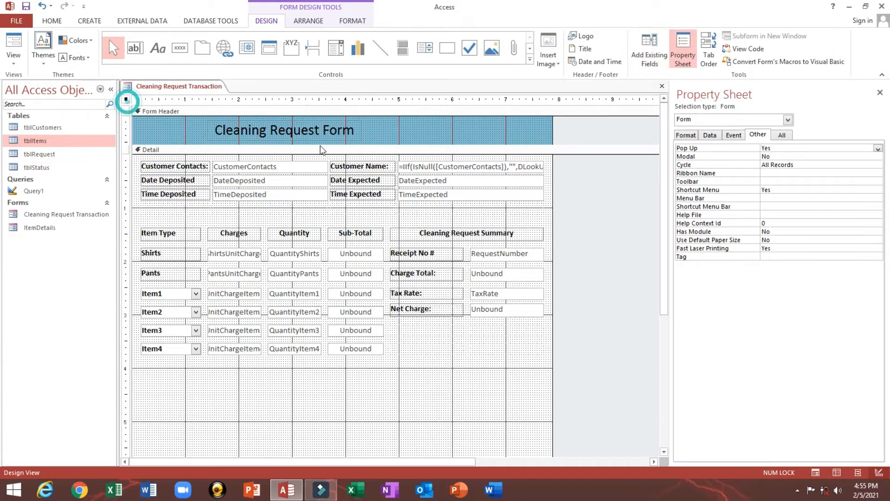
# - Widen the Property Sheet and choose Build on the ST1 Shirts Sub-Total box's Control Source
pyautogui.click(358, 257)
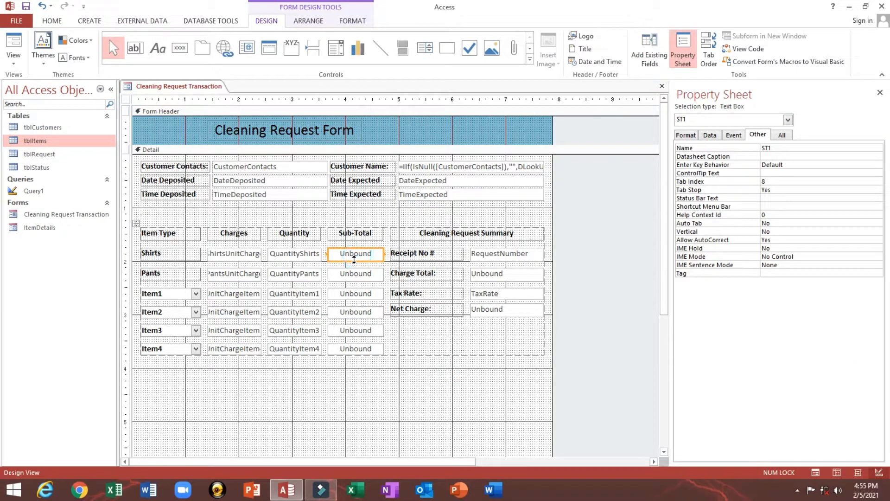
pyautogui.click(246, 256)
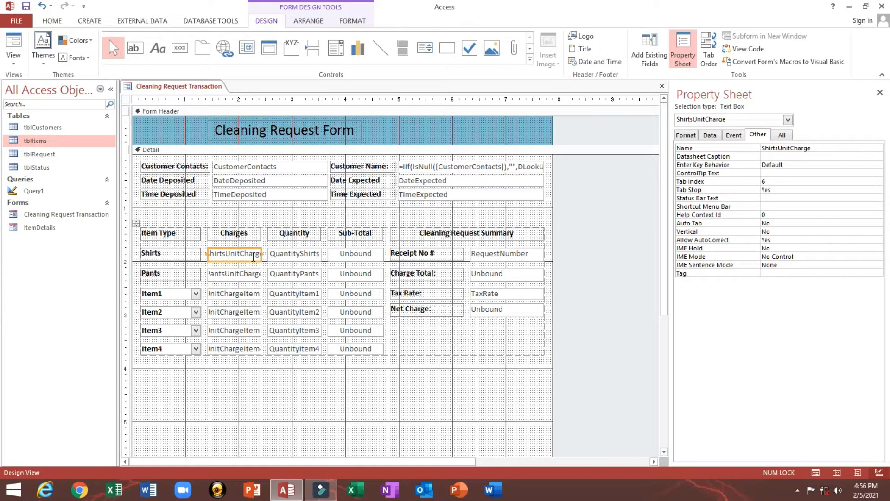
pyautogui.click(292, 254)
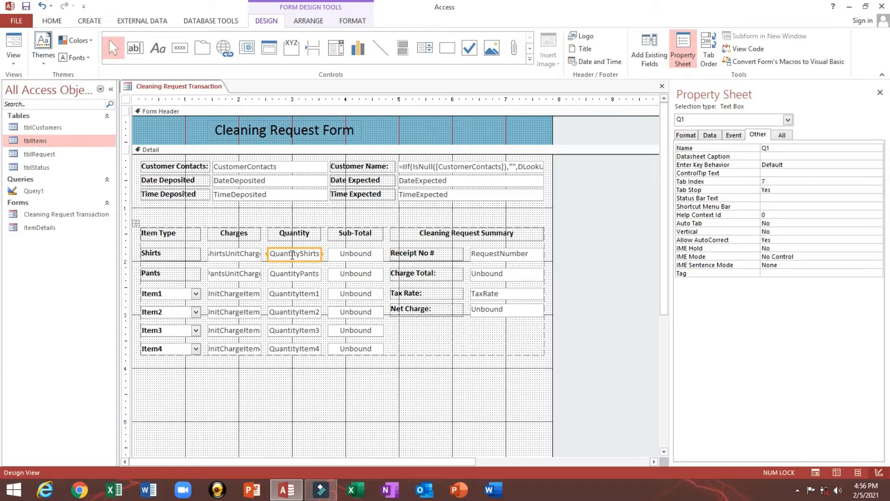
pyautogui.click(340, 255)
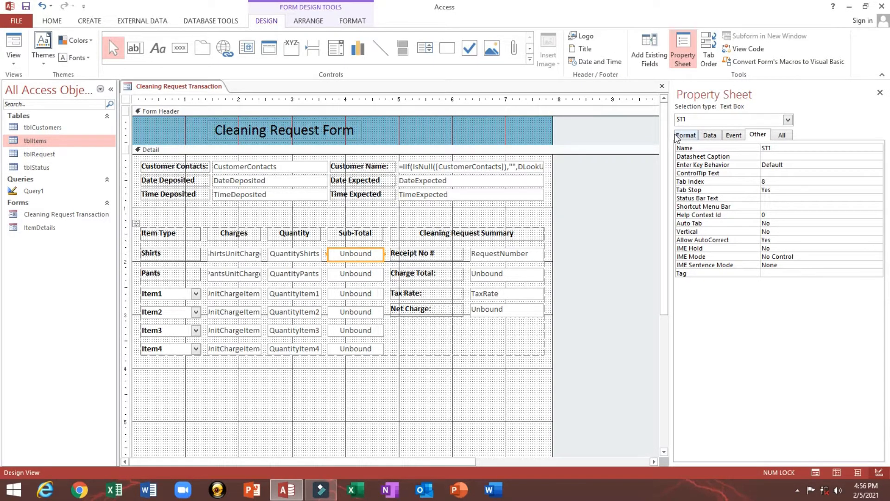
pyautogui.moveTo(670, 132); pyautogui.dragTo(625, 128)
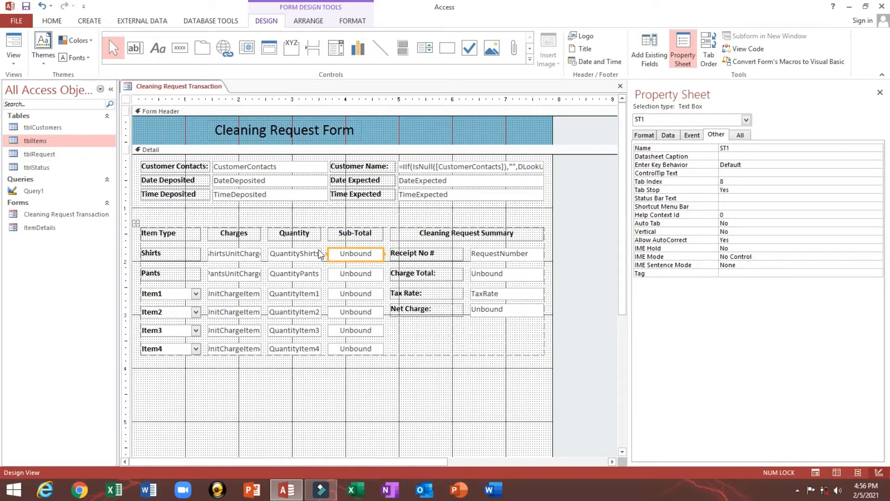
pyautogui.click(352, 274)
pyautogui.click(351, 255)
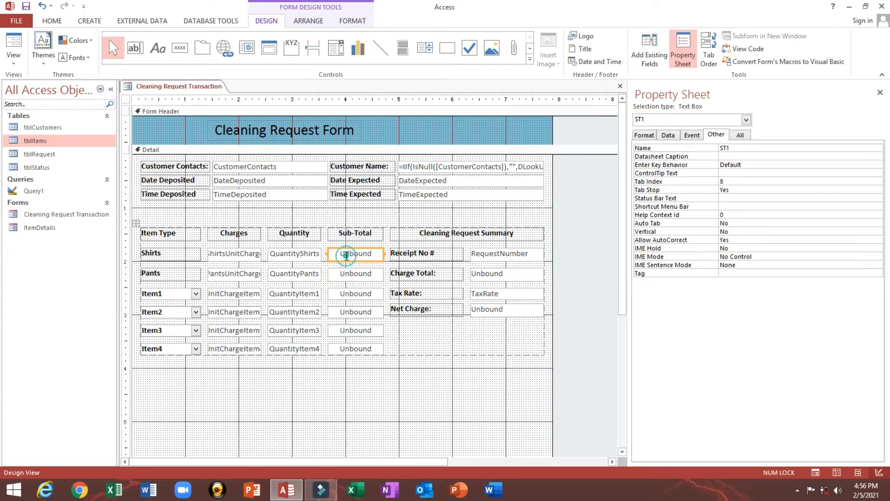
pyautogui.click(668, 135)
pyautogui.click(738, 146)
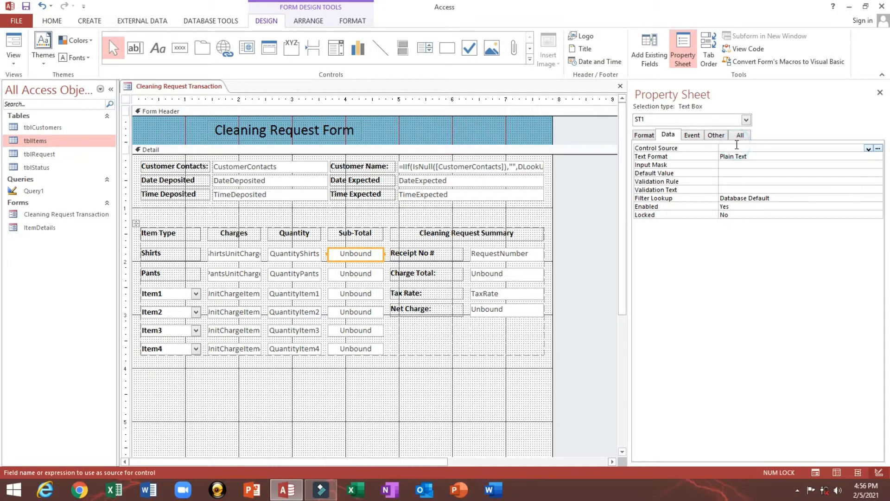
pyautogui.rightClick(737, 147)
pyautogui.click(754, 153)
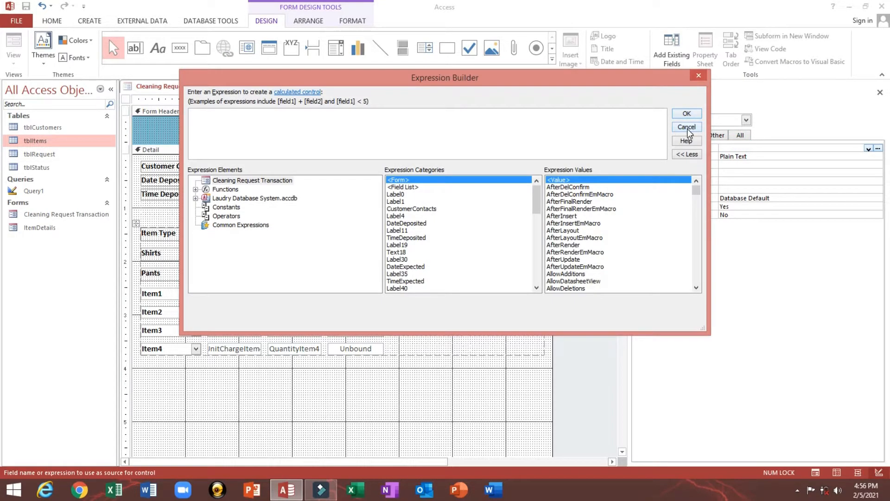
# - Shrink the Expression Builder beside the Sub-Total column and begin the expression with IIf(
pyautogui.moveTo(603, 81); pyautogui.dragTo(600, 131)
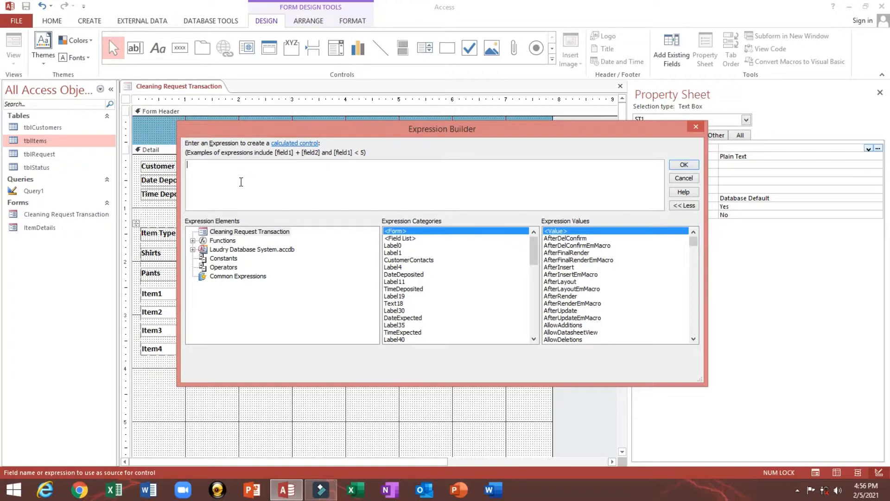
pyautogui.moveTo(537, 252); pyautogui.dragTo(536, 290)
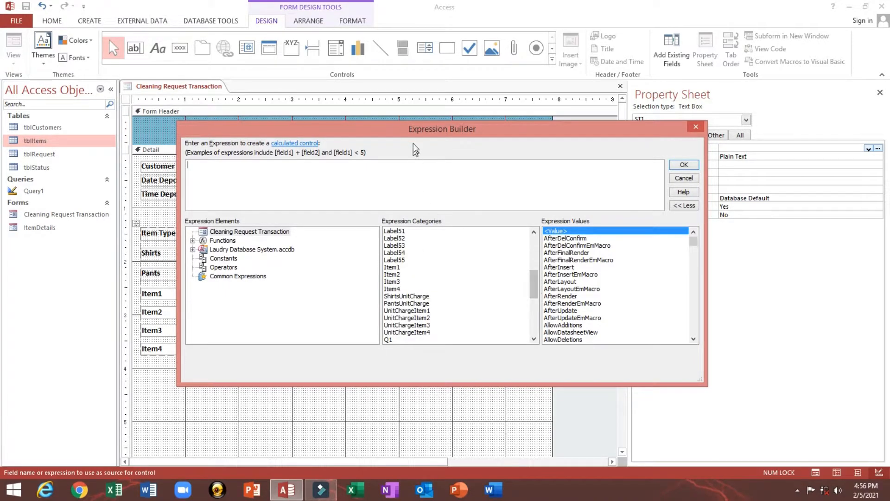
pyautogui.moveTo(422, 130); pyautogui.dragTo(466, 170)
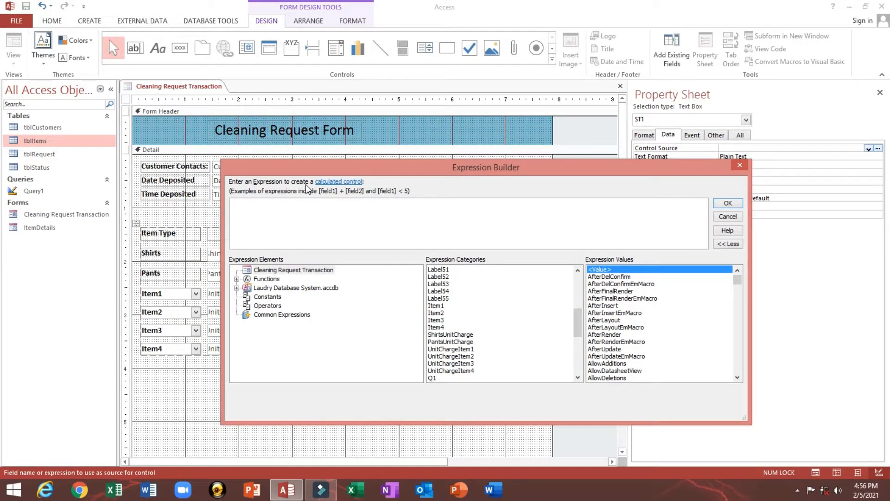
pyautogui.moveTo(310, 165); pyautogui.dragTo(360, 151)
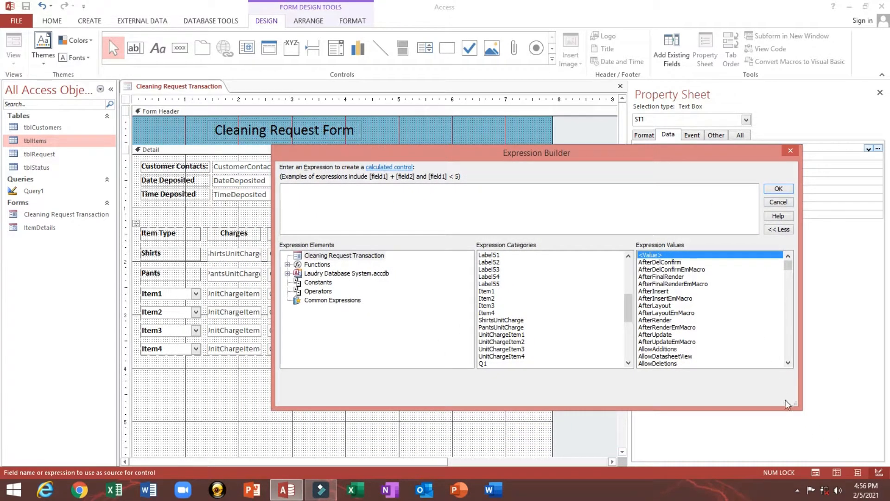
pyautogui.moveTo(798, 408); pyautogui.dragTo(613, 372)
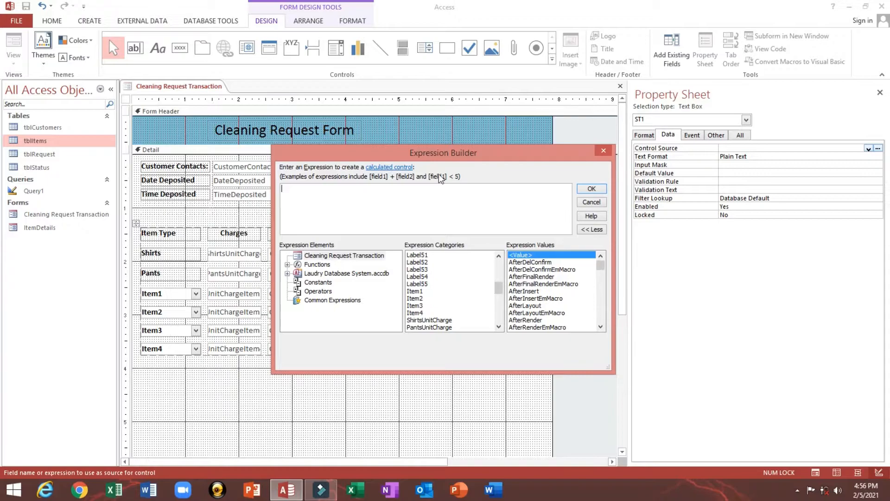
pyautogui.moveTo(431, 152); pyautogui.dragTo(595, 211)
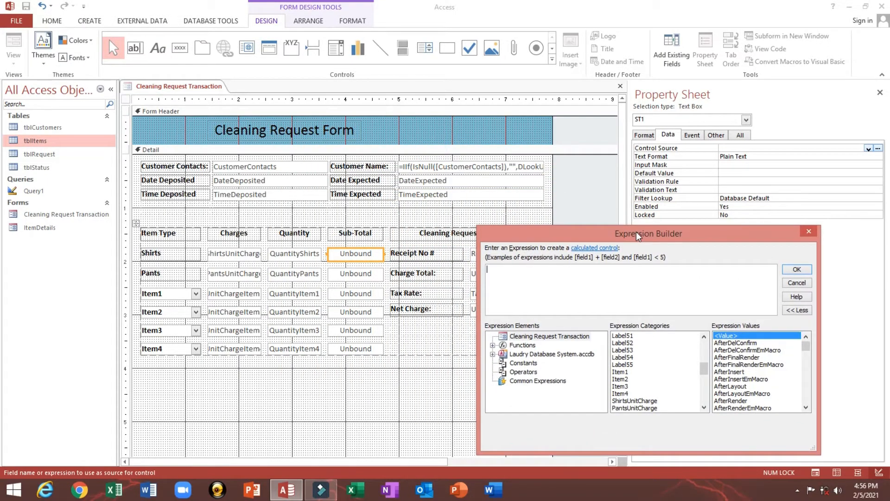
pyautogui.click(511, 252)
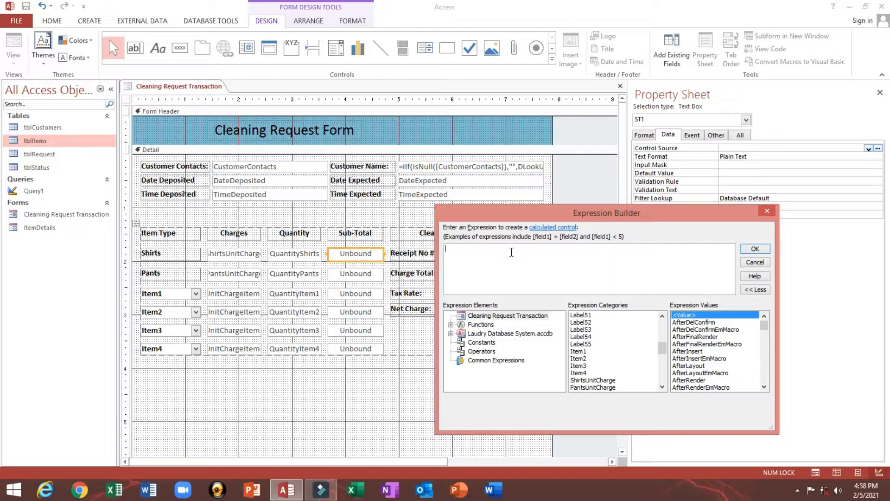
pyautogui.write('I')
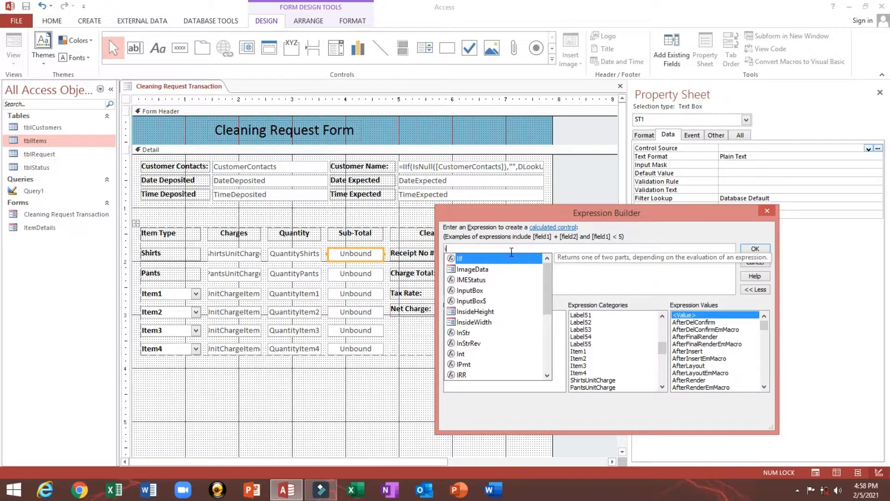
pyautogui.write('If(')
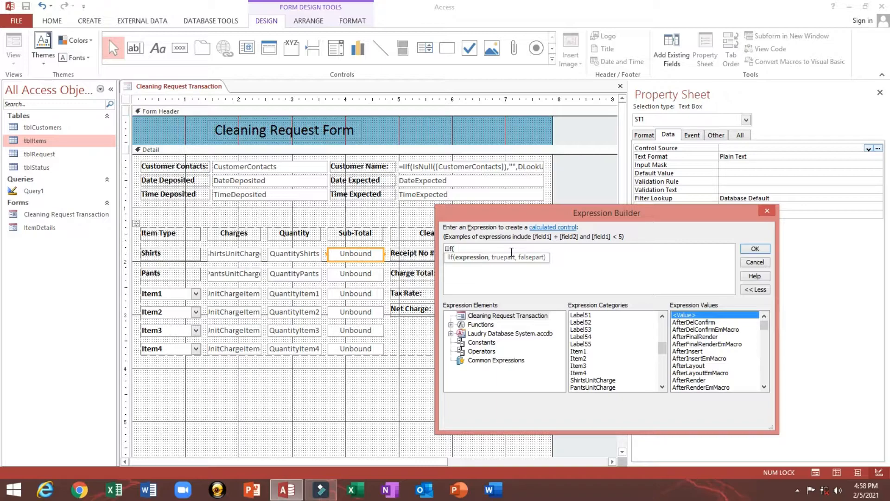
# - Enter IIf(IsNull([Q1])," ",Nz([ using IntelliSense to pick IsNull and Q1
pyautogui.write('I')
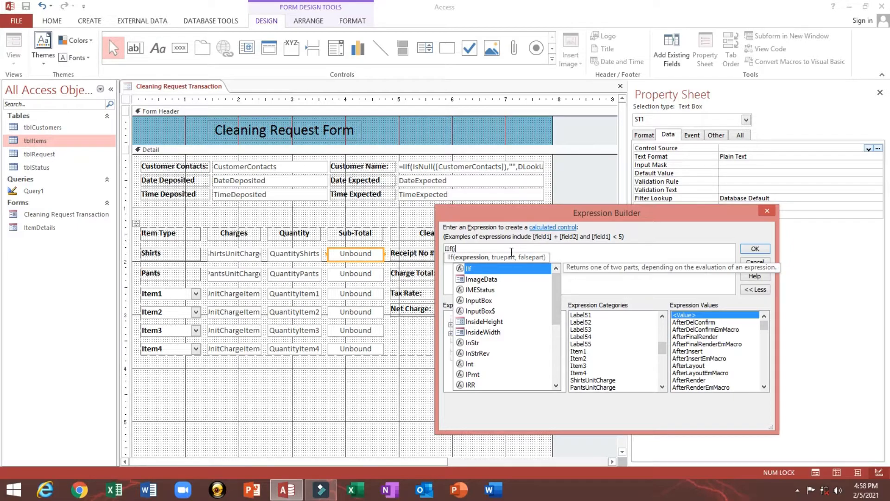
pyautogui.write('s')
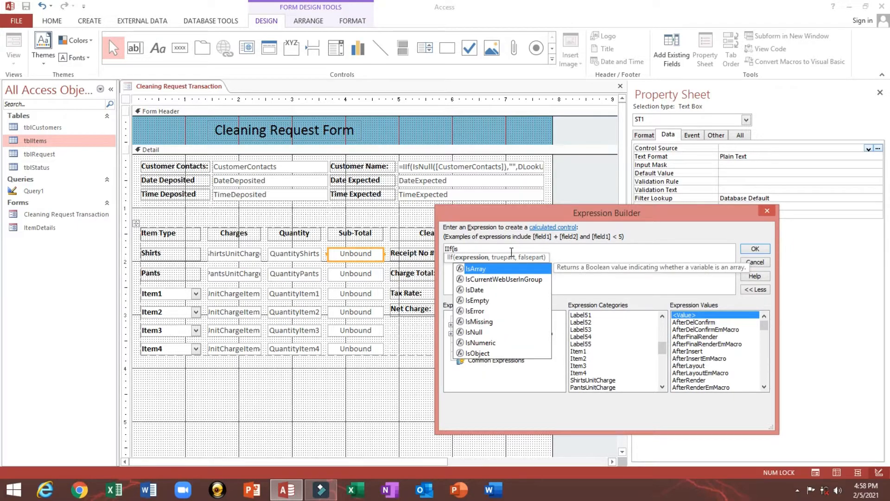
pyautogui.press('Down')
pyautogui.press('Down')
pyautogui.press('Down')
pyautogui.press('Down')
pyautogui.press('Down')
pyautogui.press('Down')
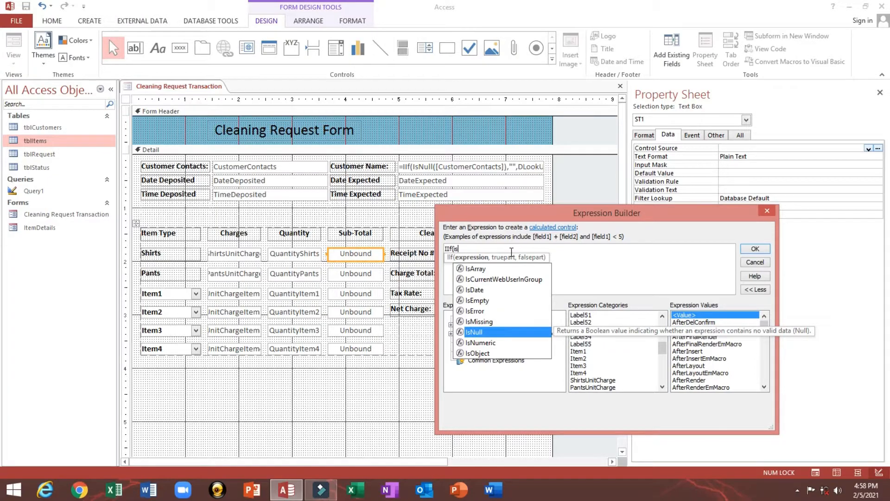
pyautogui.write('Null(')
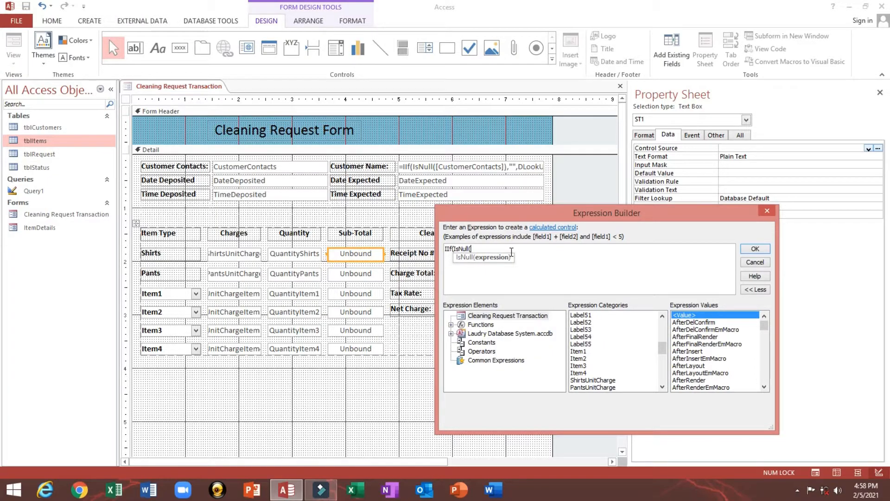
pyautogui.write('[')
pyautogui.write('q')
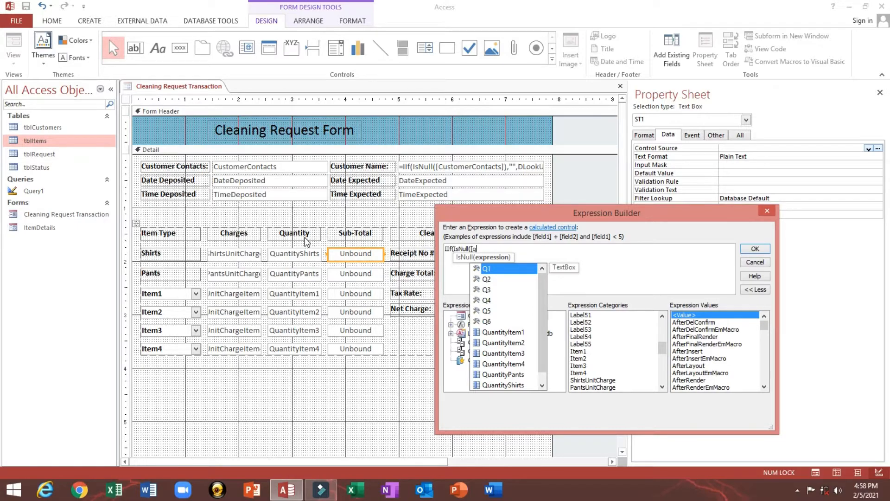
pyautogui.press('Tab')
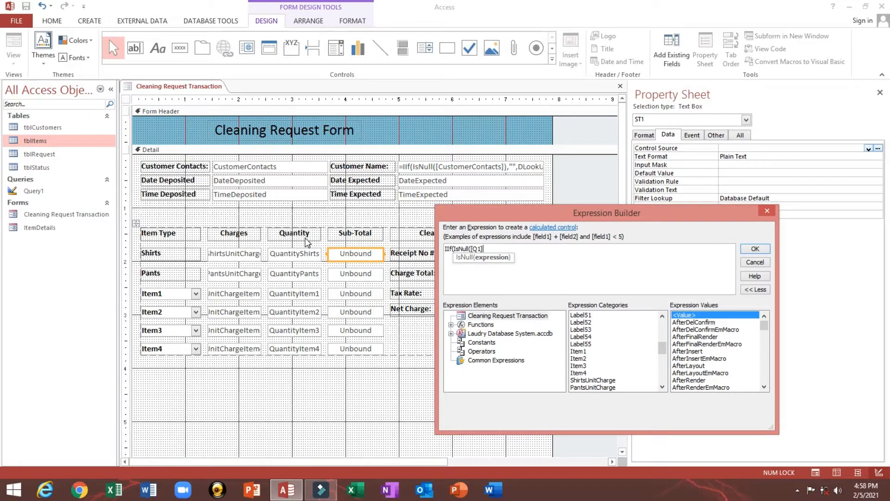
pyautogui.write('," ",n')
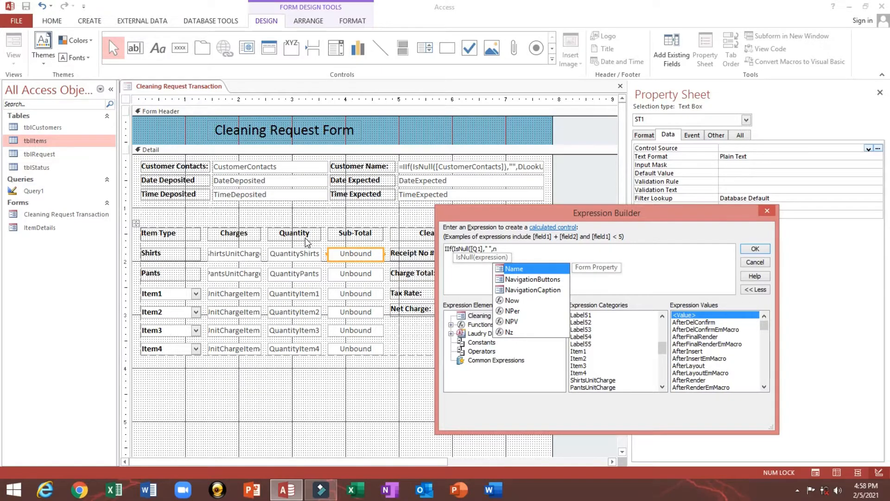
pyautogui.write('z(')
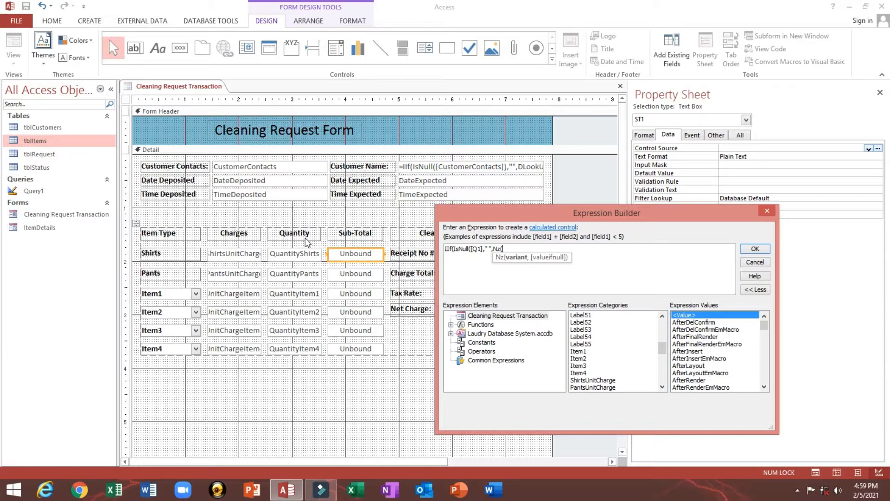
pyautogui.write('[')
# - Continue the expression with Nz([ShirtsUnitCharge])*Nz([Q1], autocompleting both field names
pyautogui.write('s')
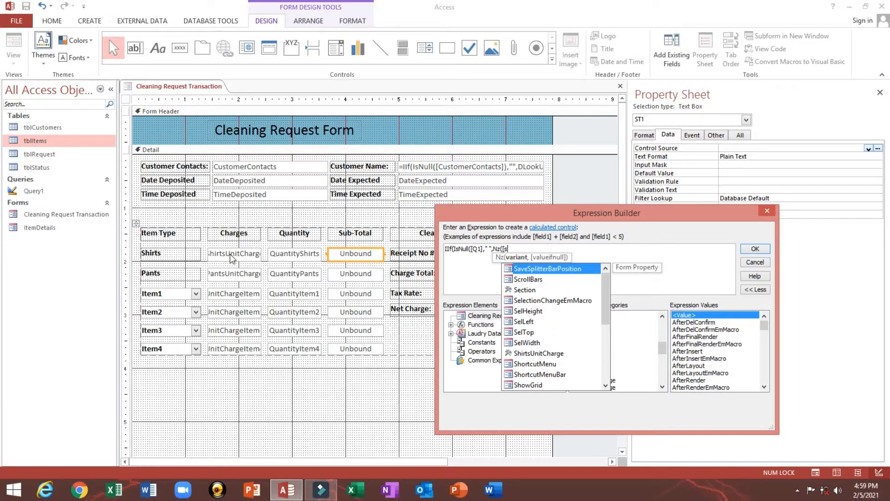
pyautogui.write('hi')
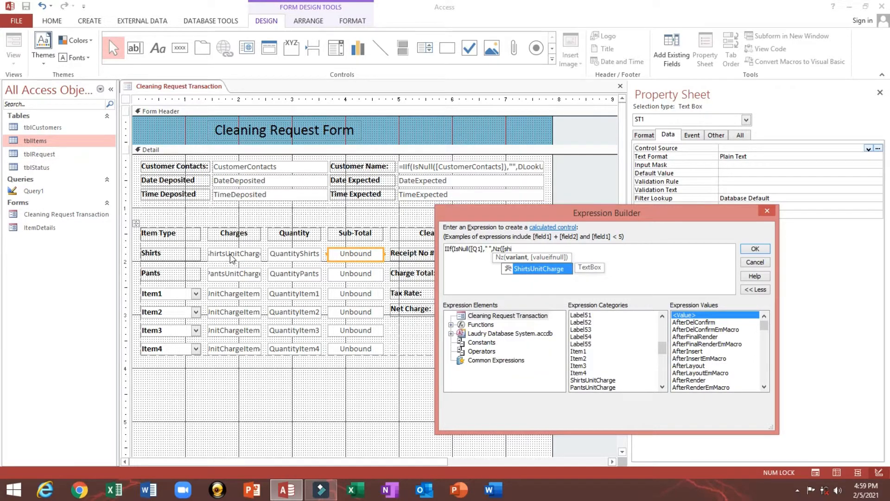
pyautogui.press('Tab')
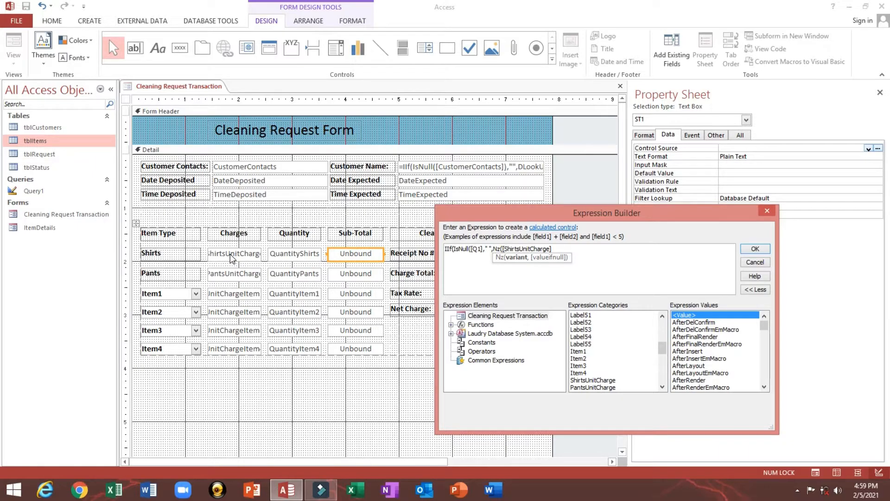
pyautogui.write(')')
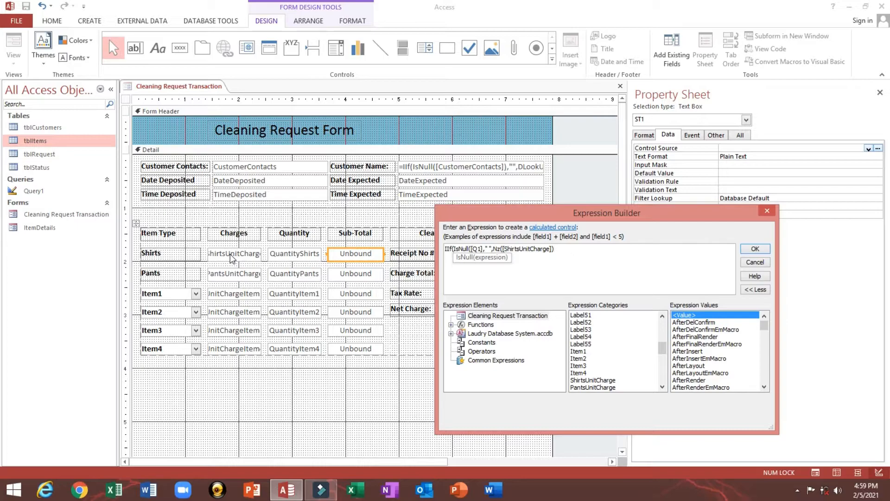
pyautogui.write('*nz')
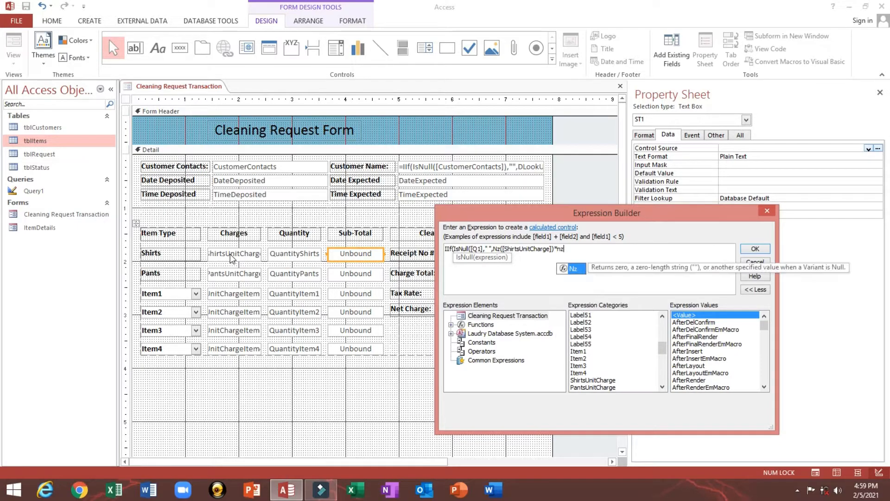
pyautogui.write('(')
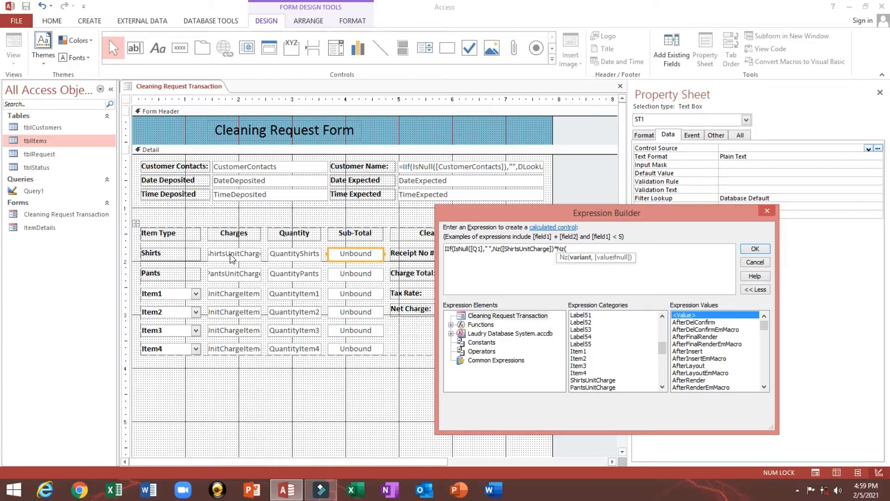
pyautogui.write('[q')
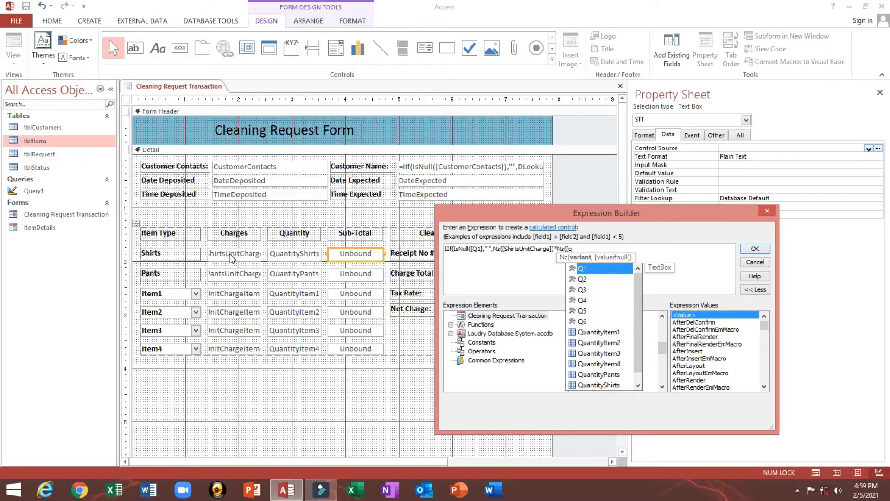
pyautogui.press('Tab')
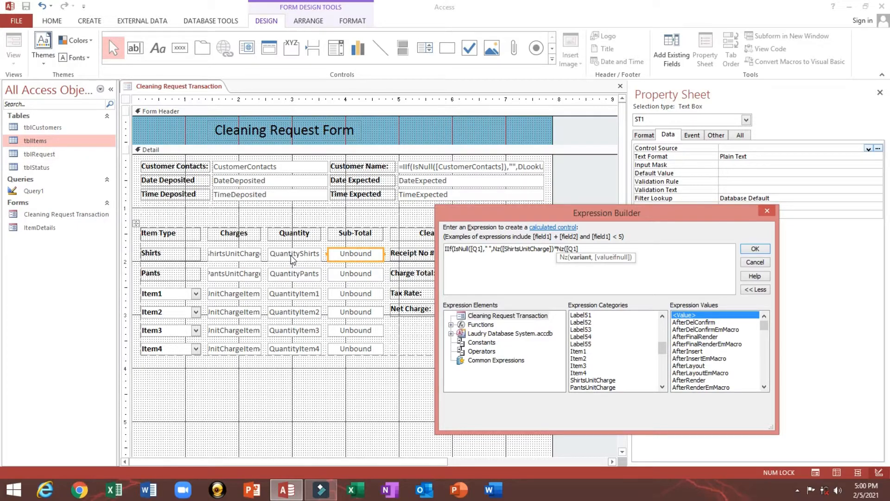
# - Close the Shirts sub-total expression's parentheses and remove the extra closing one
pyautogui.write(')')
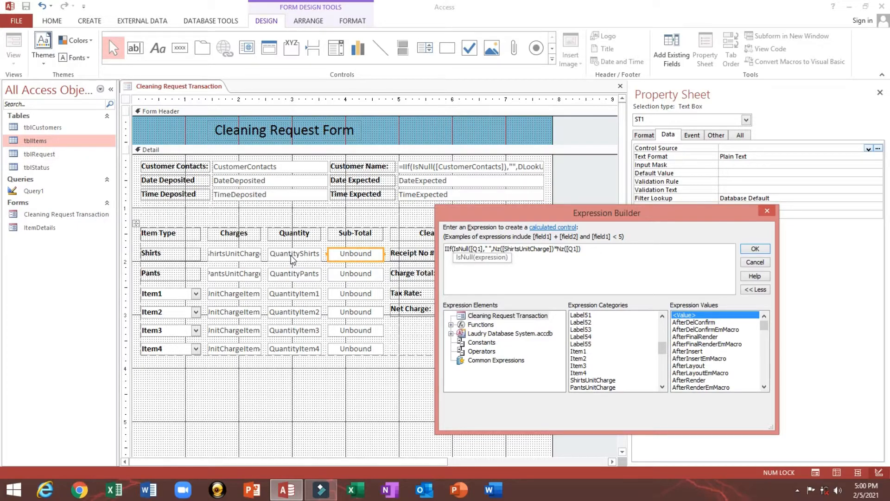
pyautogui.write(')')
pyautogui.write(')')
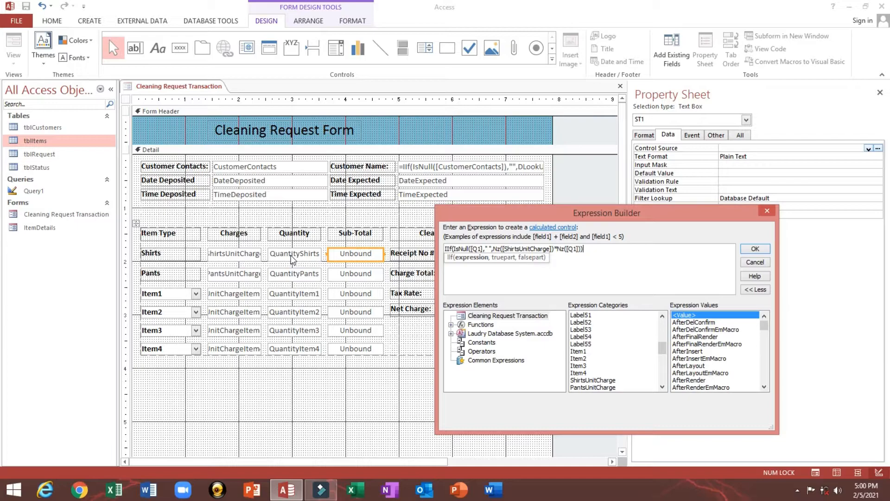
pyautogui.write(')')
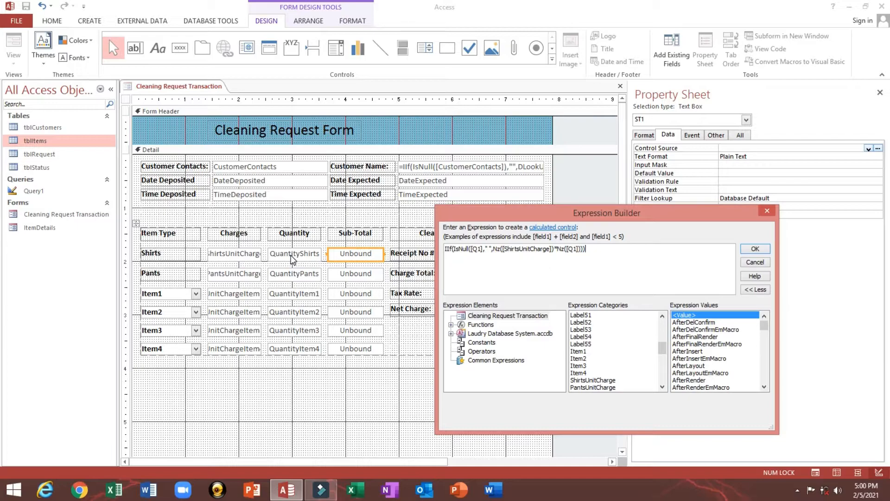
pyautogui.click(473, 249)
pyautogui.write('),')
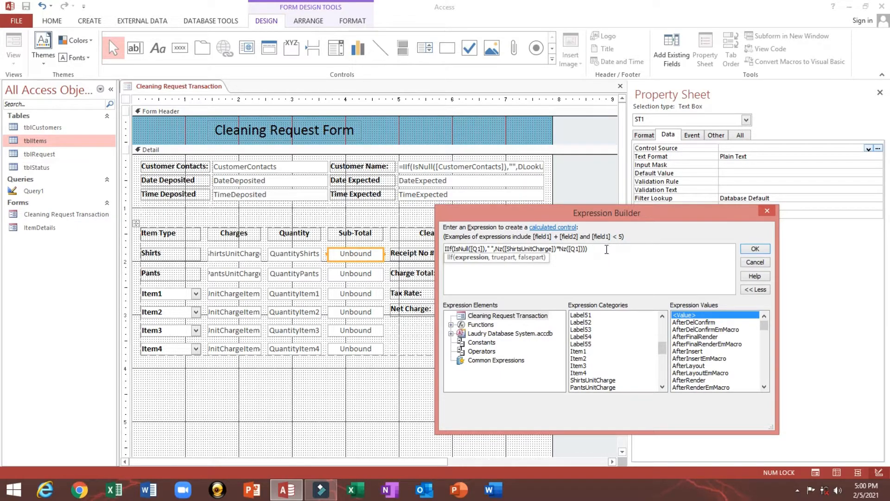
pyautogui.click(606, 249)
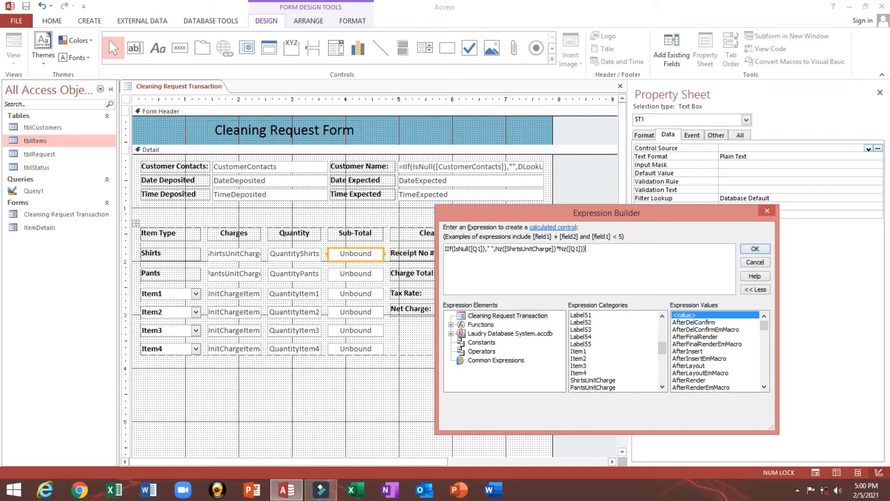
pyautogui.press('BackSpace')
# - Delete the space between the empty quotes, apply the expression, and switch to Form View
pyautogui.doubleClick(493, 249)
pyautogui.click(493, 249)
pyautogui.press('BackSpace')
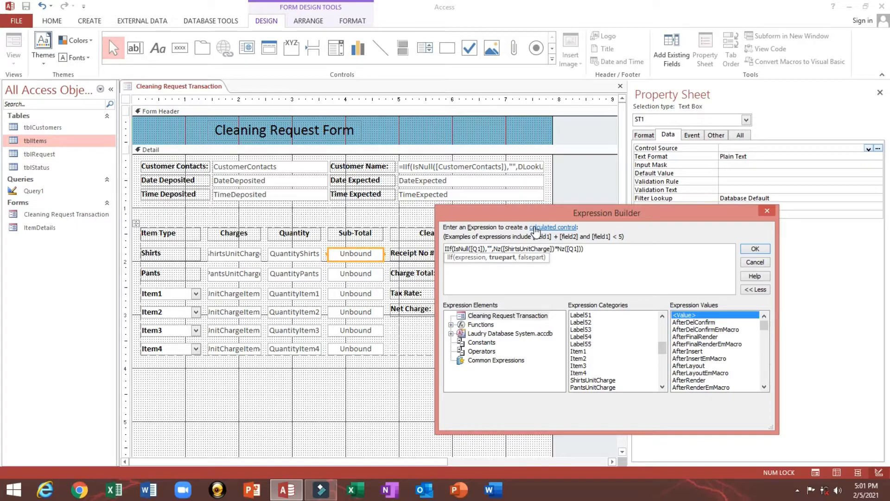
pyautogui.click(515, 246)
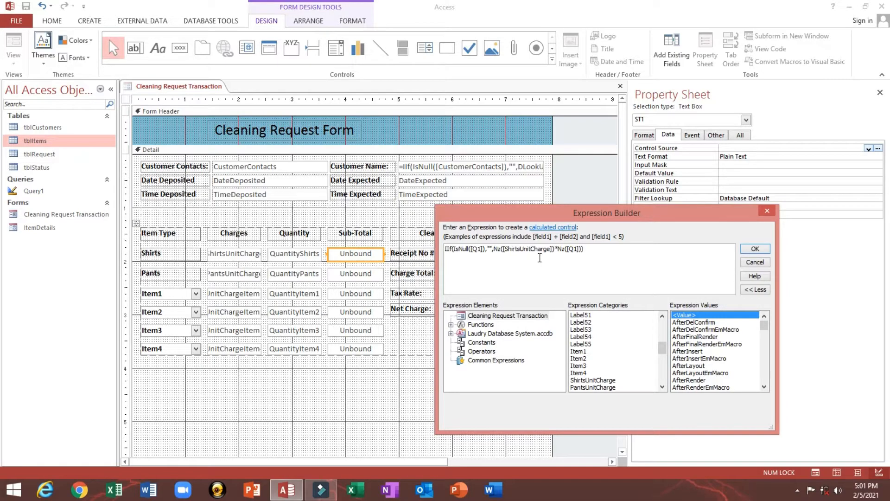
pyautogui.click(560, 250)
pyautogui.click(764, 250)
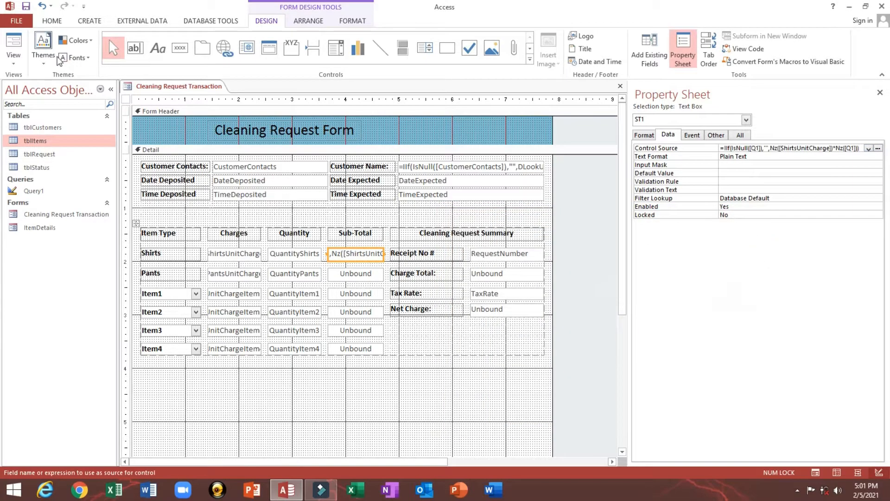
pyautogui.click(10, 45)
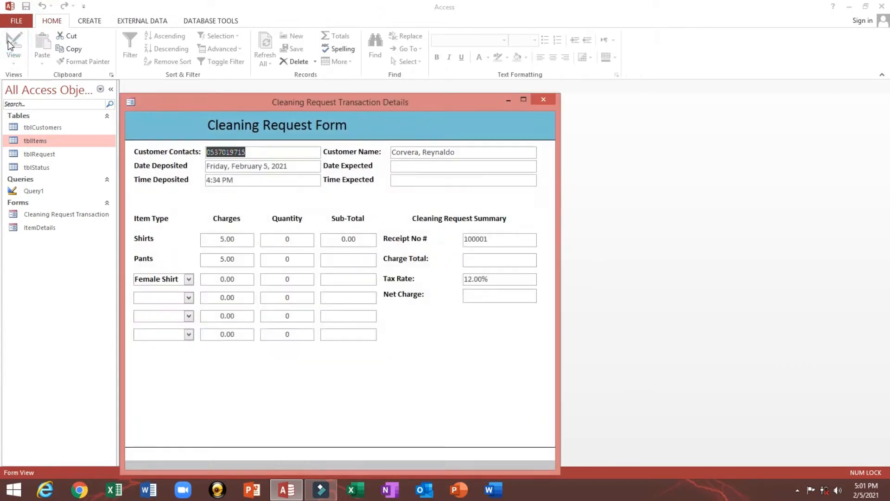
# - Enter 5 as the Shirts quantity, verify the 25.00 sub-total, and return to Design View
pyautogui.click(330, 239)
pyautogui.click(269, 241)
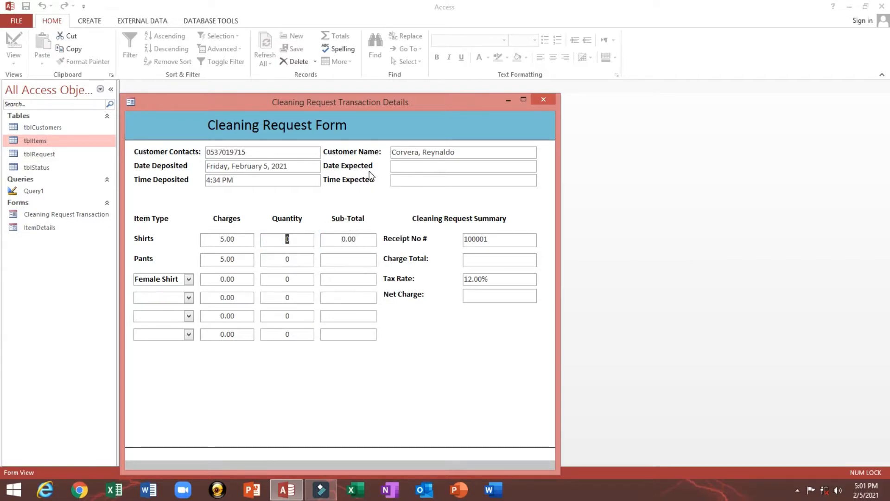
pyautogui.write('5')
pyautogui.click(361, 239)
pyautogui.click(212, 240)
pyautogui.click(330, 239)
pyautogui.rightClick(384, 205)
pyautogui.click(397, 237)
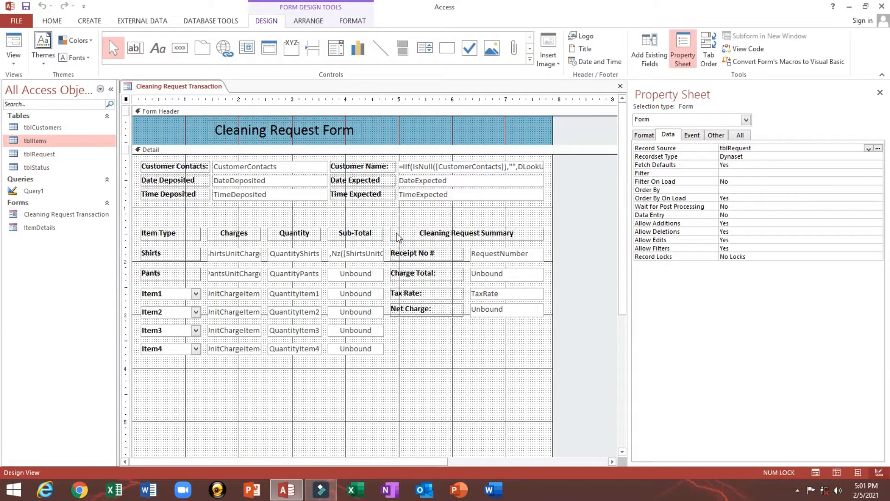
# - Copy the Shirts sub-total's Control Source expression from the Zoom box
pyautogui.click(353, 254)
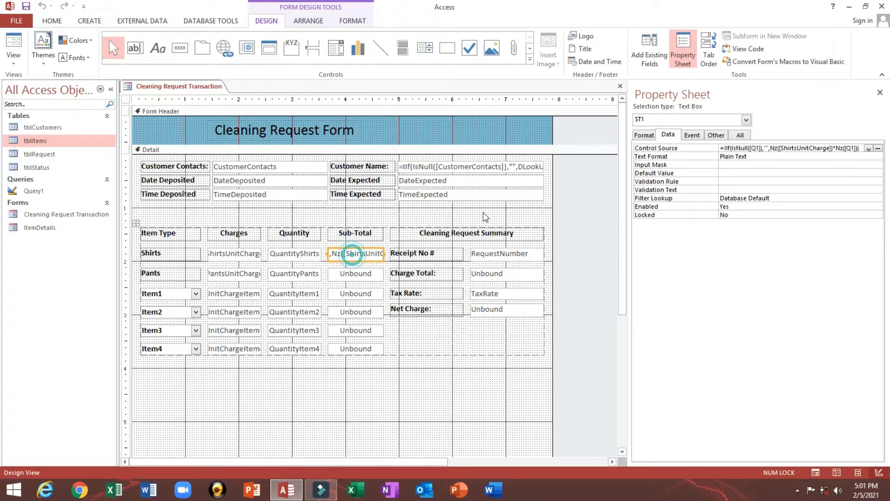
pyautogui.rightClick(732, 147)
pyautogui.click(748, 171)
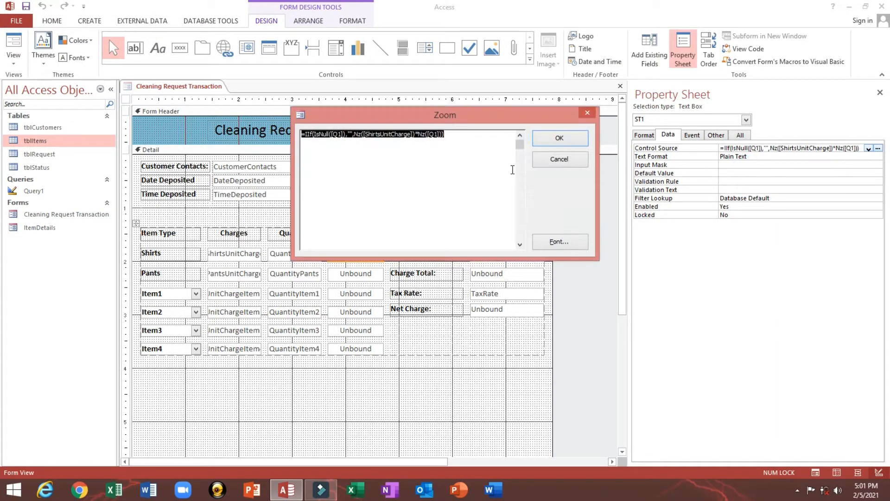
pyautogui.moveTo(474, 135); pyautogui.dragTo(270, 131)
pyautogui.hotkey('ctrl', 'c')
pyautogui.click(547, 142)
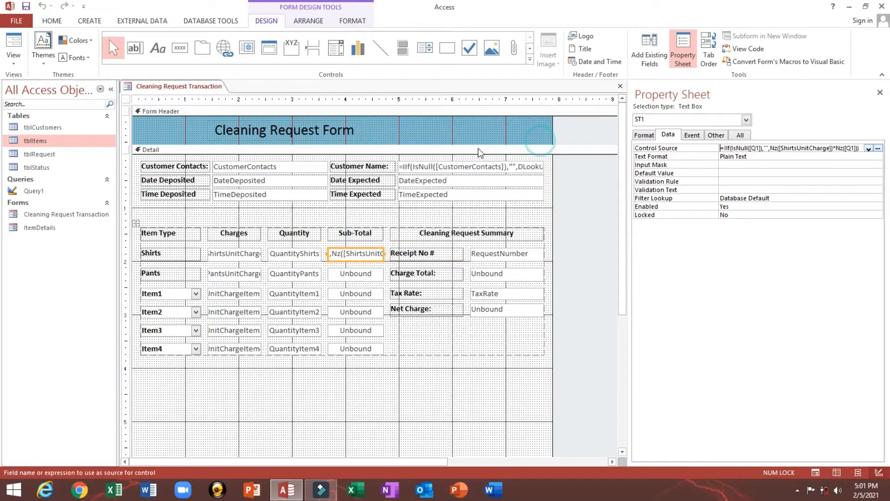
# - Paste the expression into the Control Source of the Pants and Item1–Item4 sub-totals
pyautogui.click(329, 277)
pyautogui.click(735, 147)
pyautogui.hotkey('ctrl', 'v')
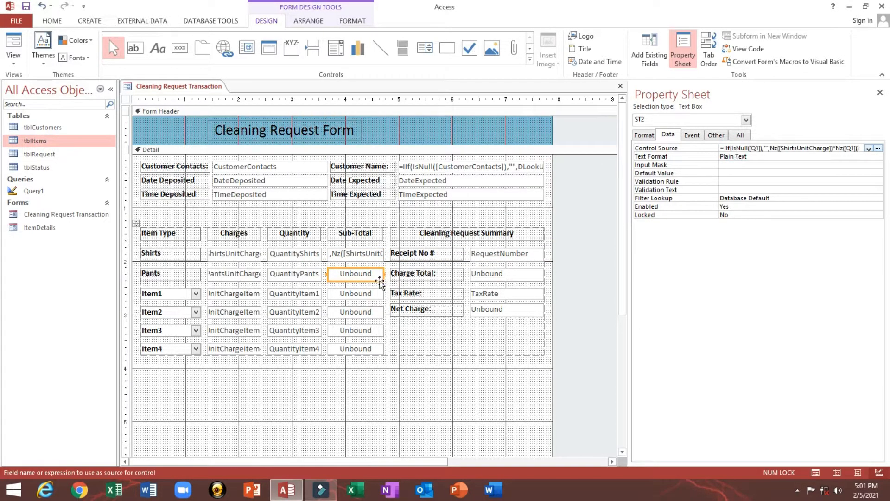
pyautogui.click(361, 295)
pyautogui.click(728, 146)
pyautogui.hotkey('ctrl', 'v')
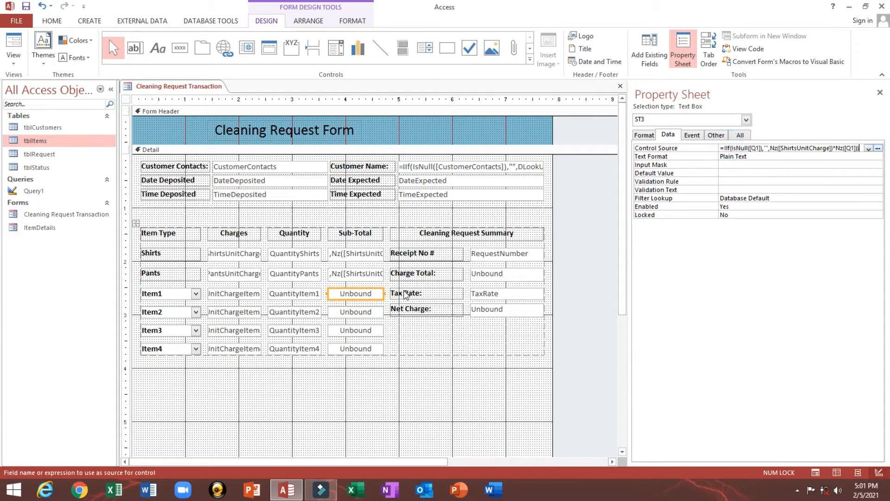
pyautogui.click(356, 312)
pyautogui.click(738, 148)
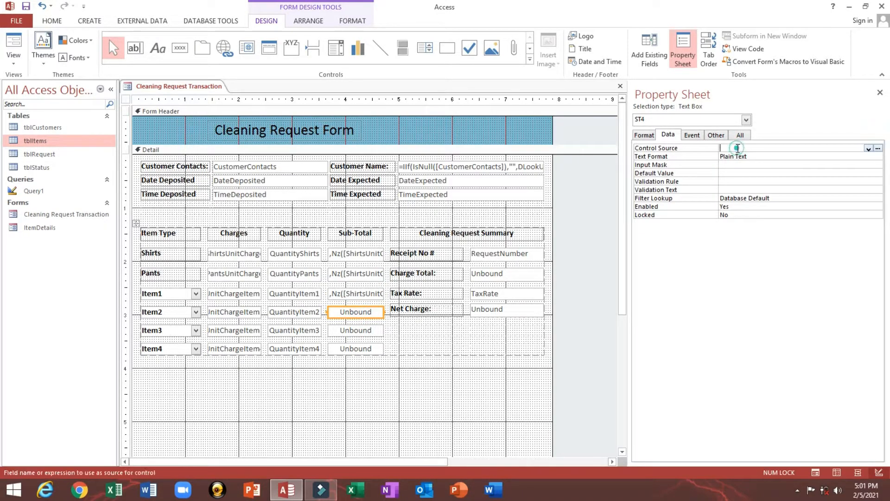
pyautogui.hotkey('ctrl', 'v')
pyautogui.click(356, 330)
pyautogui.click(743, 148)
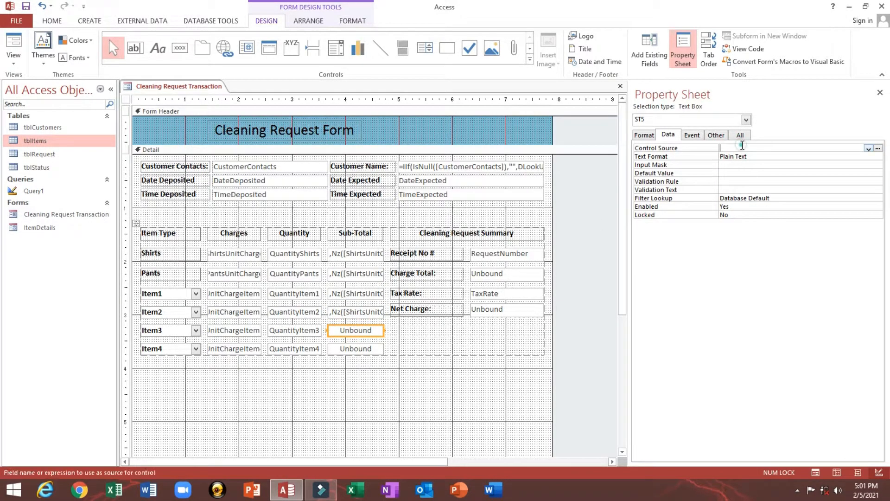
pyautogui.hotkey('ctrl', 'v')
pyautogui.click(357, 348)
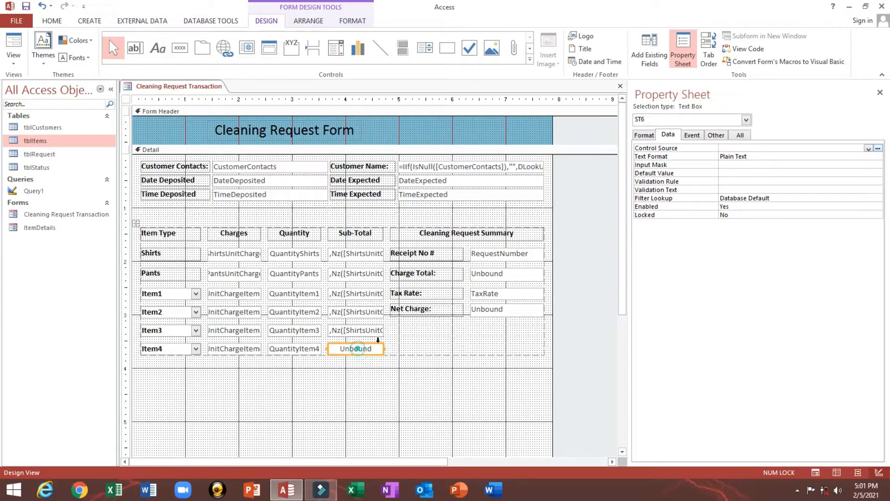
pyautogui.click(719, 148)
pyautogui.hotkey('ctrl', 'v')
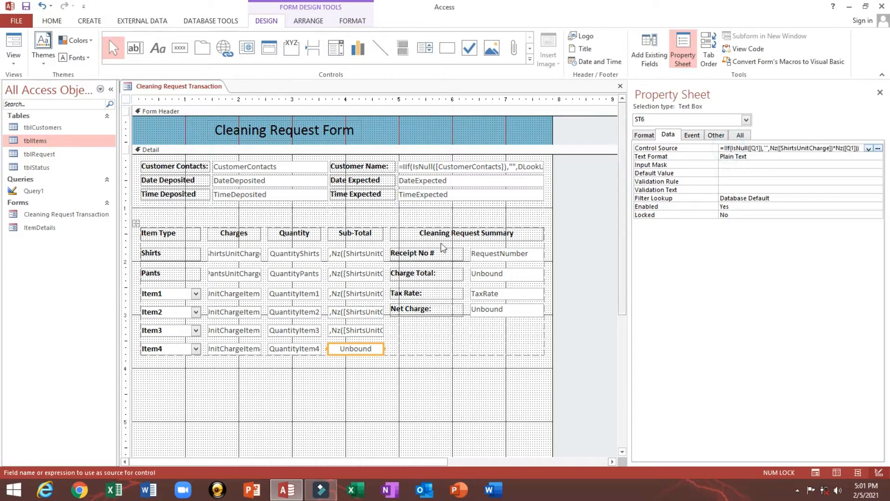
# - Open the Pants sub-total expression in Expression Builder
pyautogui.click(349, 274)
pyautogui.rightClick(740, 147)
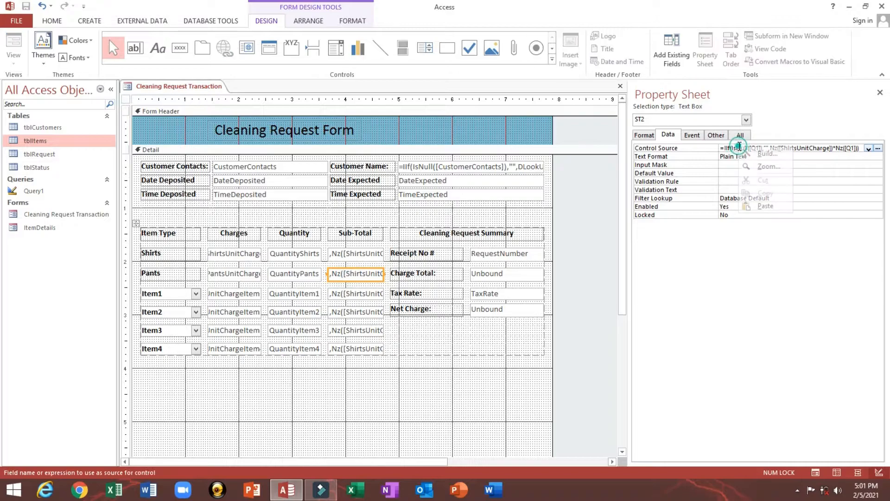
pyautogui.click(748, 157)
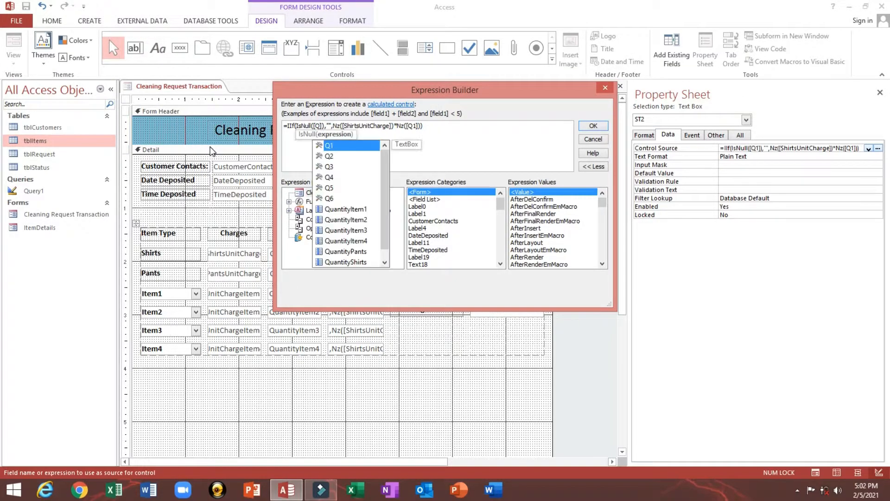
# - Change both Q1 references in the Pants expression to Q2
pyautogui.press('Down')
pyautogui.press('Tab')
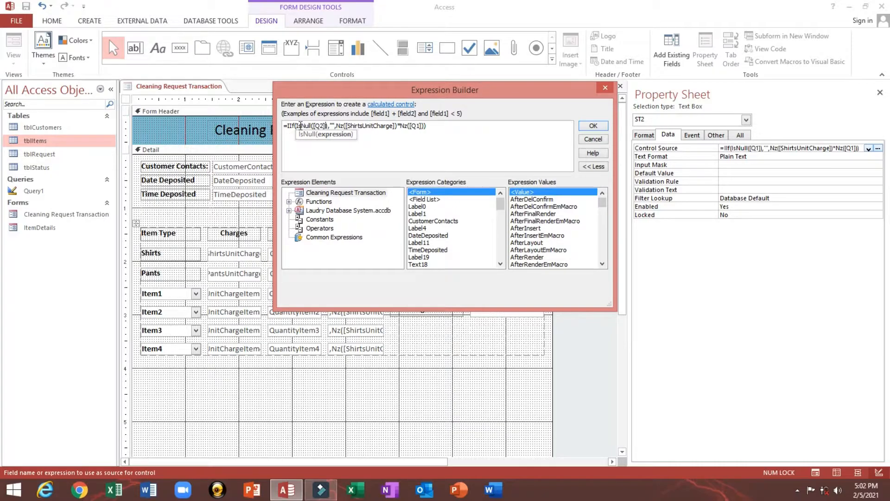
pyautogui.click(421, 126)
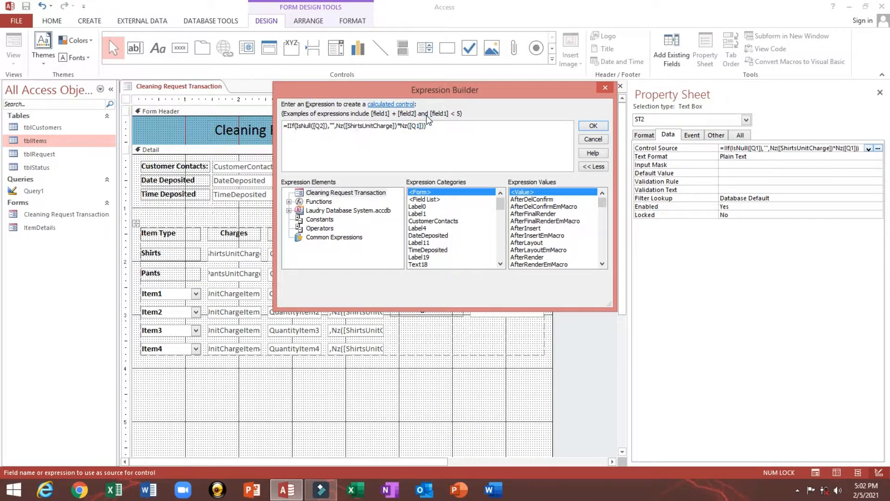
pyautogui.press('BackSpace')
pyautogui.press('Down')
pyautogui.press('Tab')
# - Attempt to swap ShirtsUnitCharge for PantsUnitCharge, undoing the duplicated insertion
pyautogui.click(378, 126)
pyautogui.click(365, 126)
pyautogui.press('BackSpace')
pyautogui.press('BackSpace')
pyautogui.press('BackSpace')
pyautogui.press('BackSpace')
pyautogui.press('BackSpace')
pyautogui.press('BackSpace')
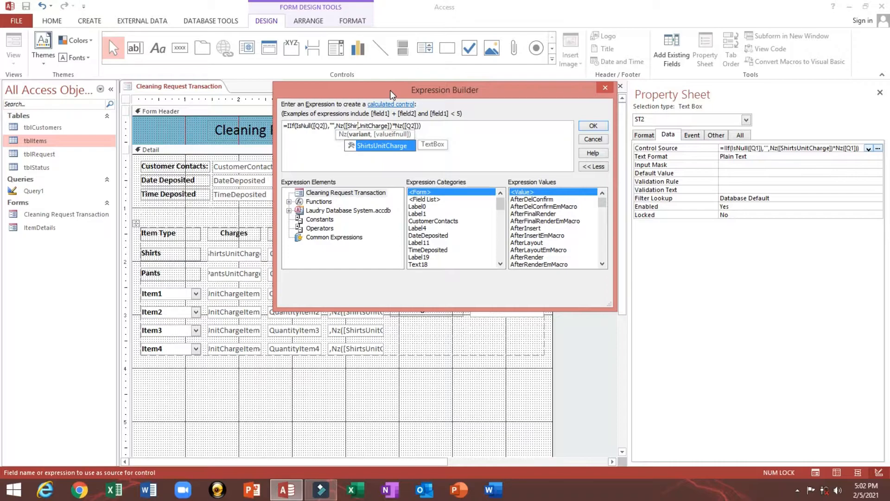
pyautogui.press('Escape')
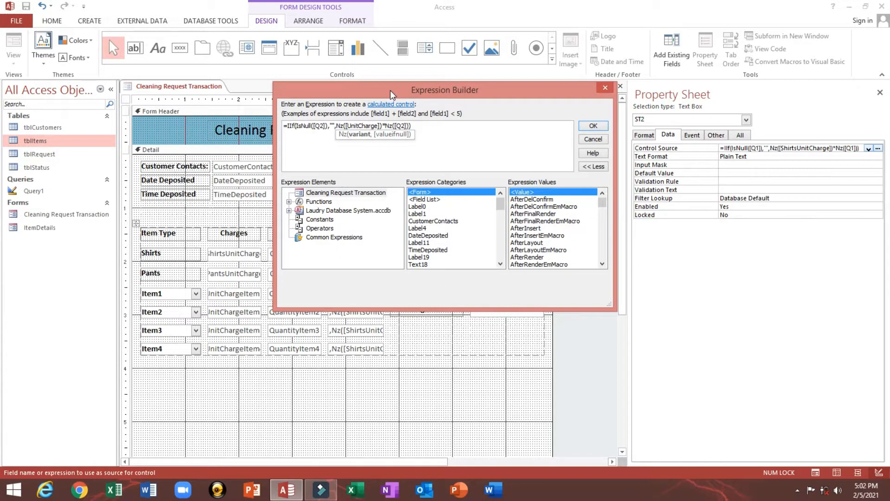
pyautogui.write('pa')
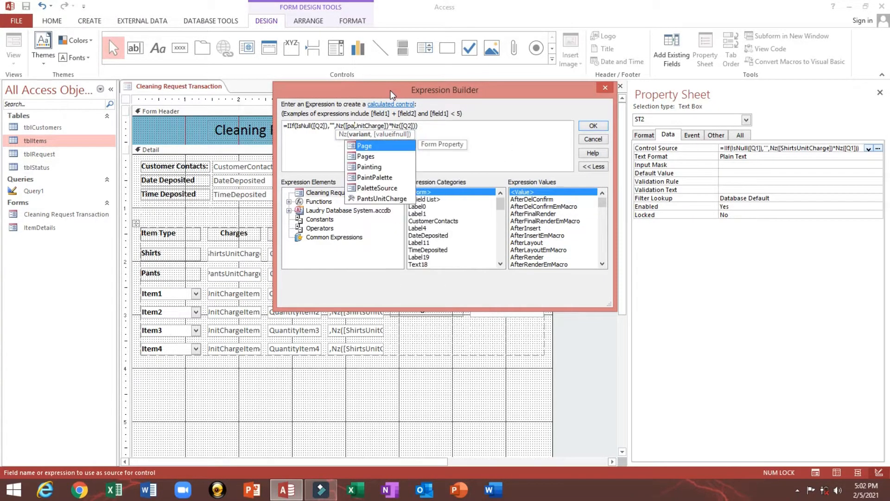
pyautogui.press('Down')
pyautogui.press('Down')
pyautogui.press('Down')
pyautogui.press('Down')
pyautogui.press('Down')
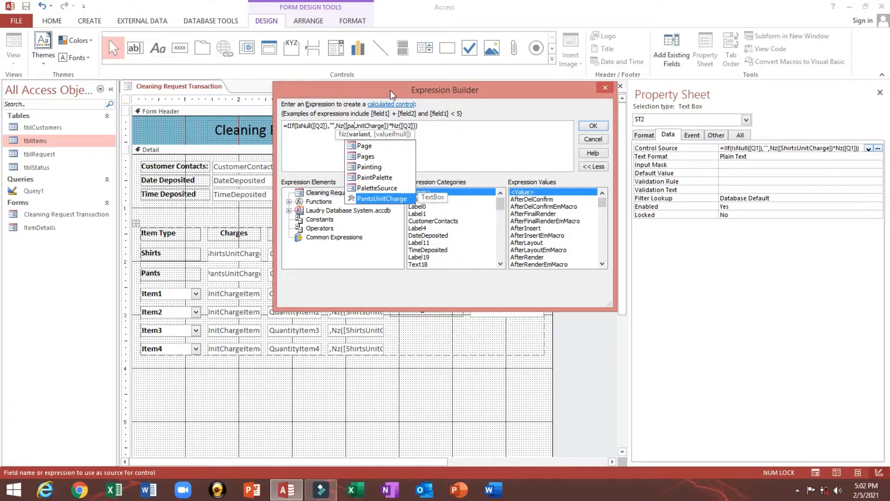
pyautogui.press('Tab')
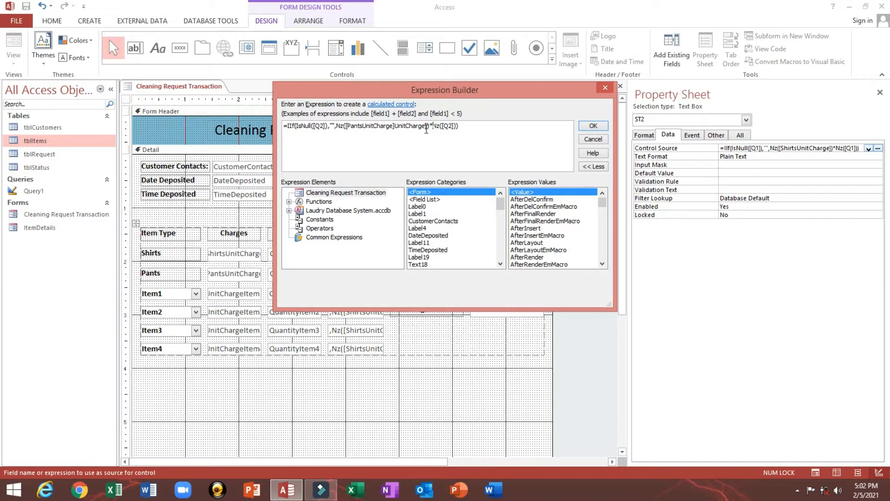
pyautogui.hotkey('ctrl', 'z')
# - Re-enter the unit-charge field as PantsUnitCharge and confirm the Pants expression
pyautogui.click(372, 126)
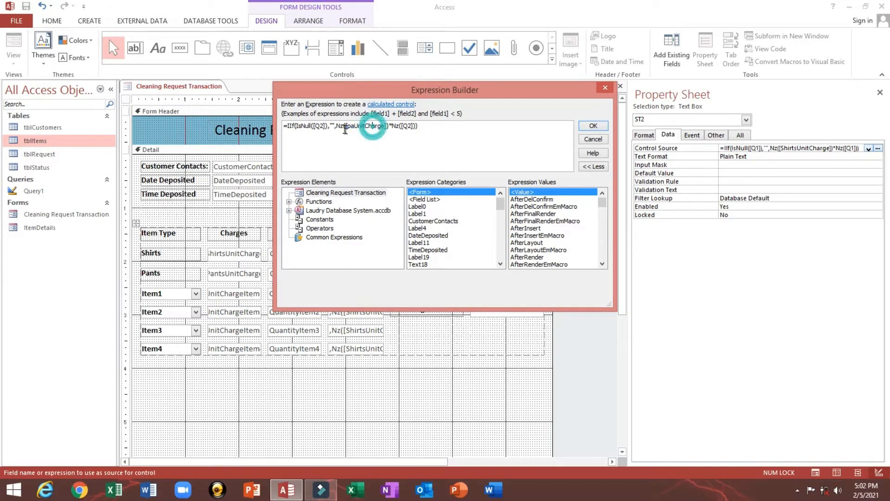
pyautogui.click(384, 127)
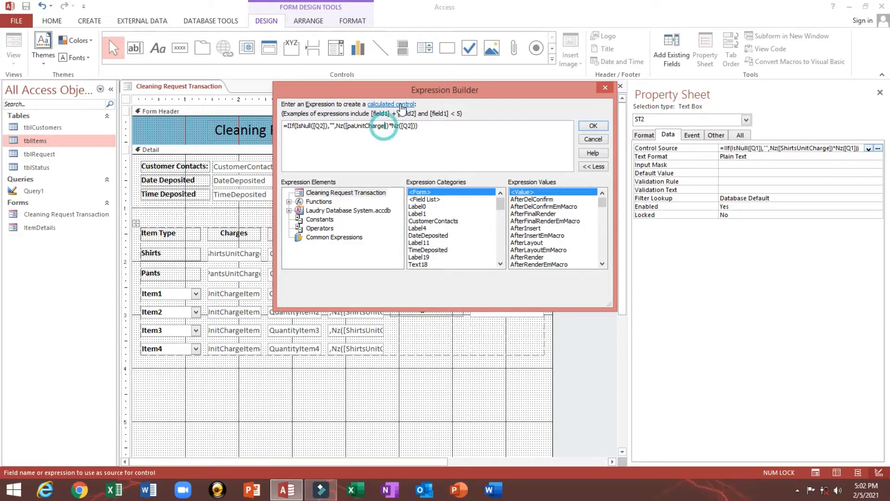
pyautogui.press('BackSpace')
pyautogui.press('BackSpace')
pyautogui.press('BackSpace')
pyautogui.press('BackSpace')
pyautogui.press('BackSpace')
pyautogui.press('BackSpace')
pyautogui.press('BackSpace')
pyautogui.press('BackSpace')
pyautogui.press('BackSpace')
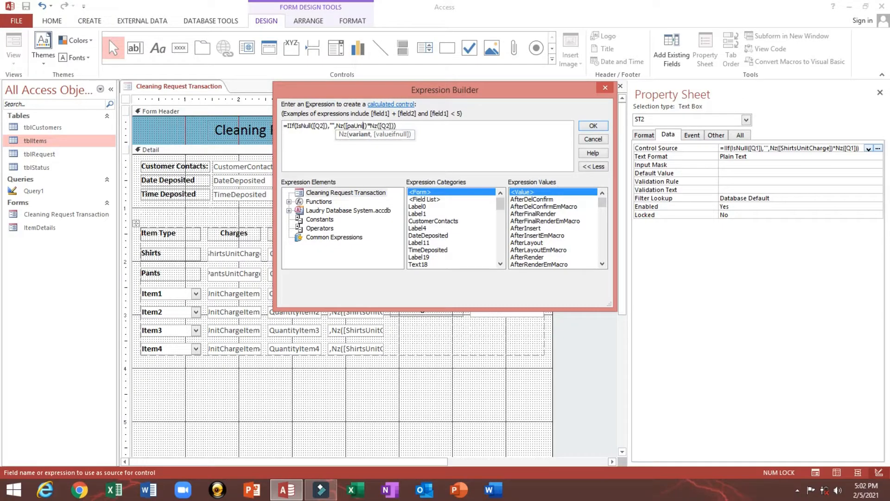
pyautogui.press('BackSpace')
pyautogui.press('BackSpace')
pyautogui.press('BackSpace')
pyautogui.write('pa')
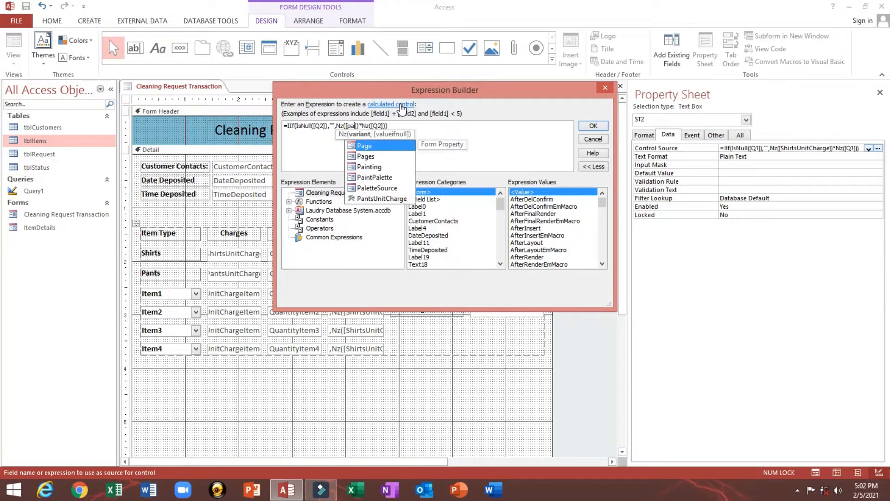
pyautogui.press('Down')
pyautogui.press('Down')
pyautogui.press('Down')
pyautogui.press('Down')
pyautogui.press('Down')
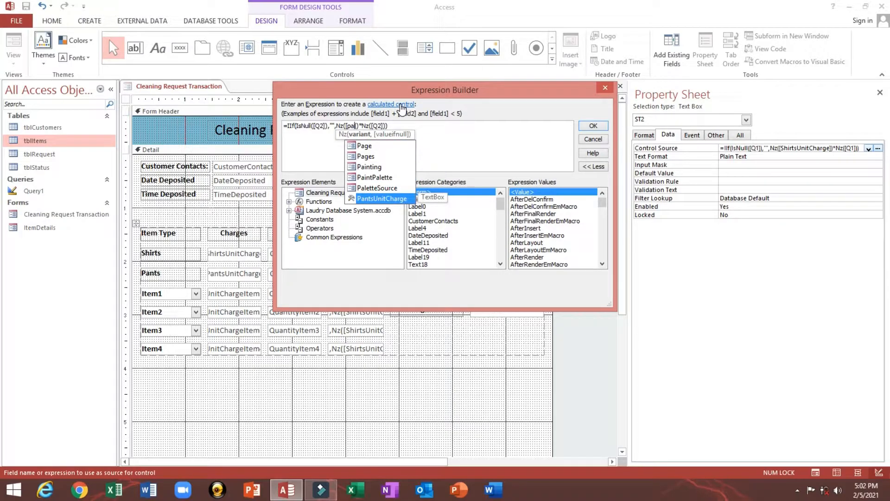
pyautogui.press('Tab')
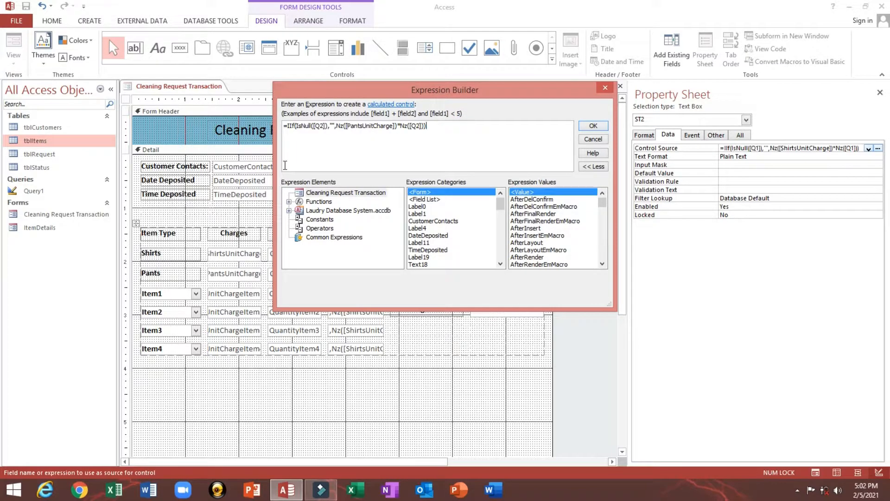
pyautogui.moveTo(337, 90); pyautogui.dragTo(455, 120)
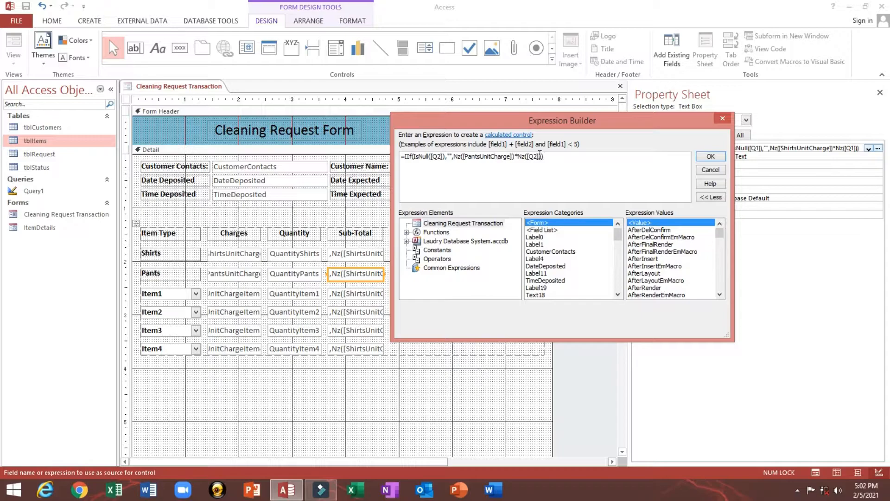
pyautogui.click(706, 159)
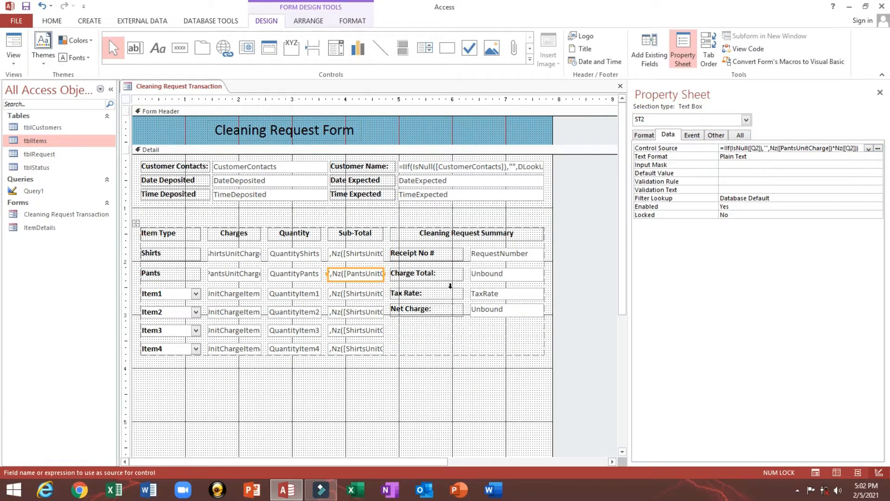
# - Open the Item1 sub-total expression and change both Q1 references to Q3
pyautogui.click(364, 295)
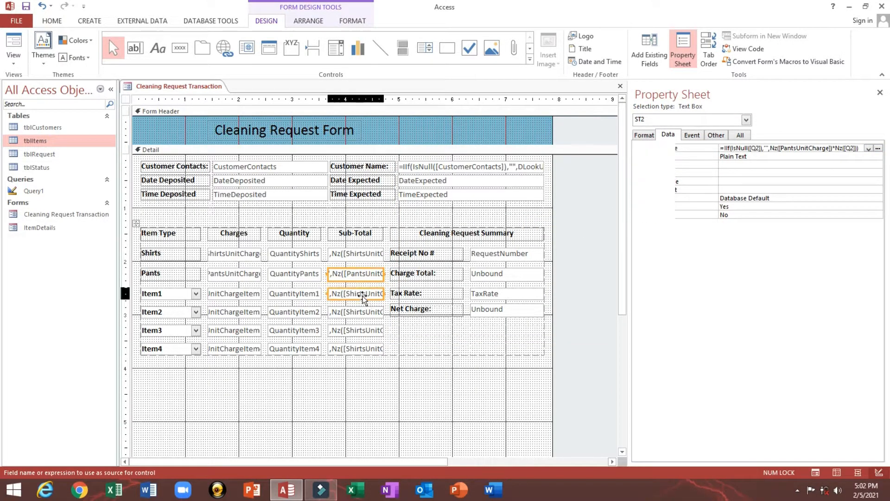
pyautogui.rightClick(742, 147)
pyautogui.click(759, 154)
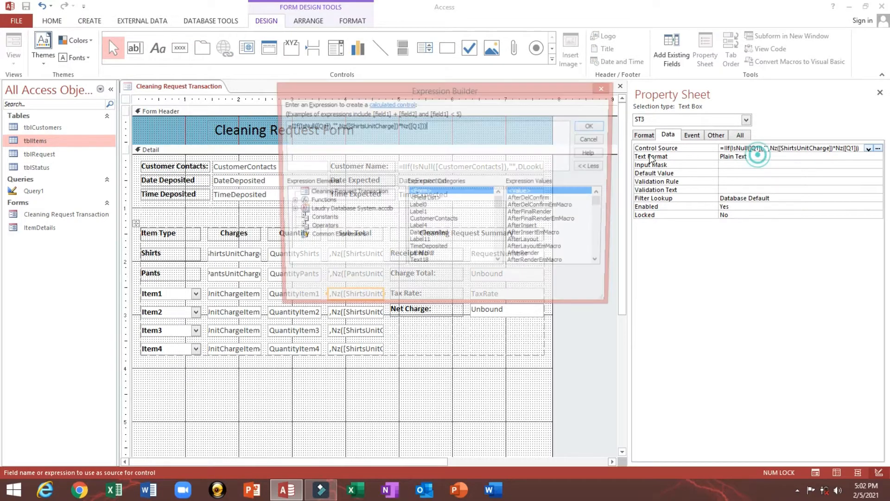
pyautogui.click(319, 127)
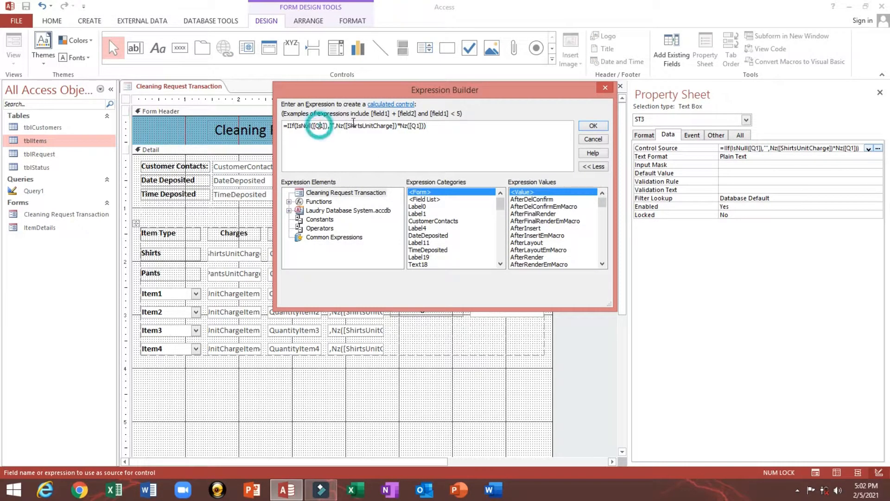
pyautogui.write('3')
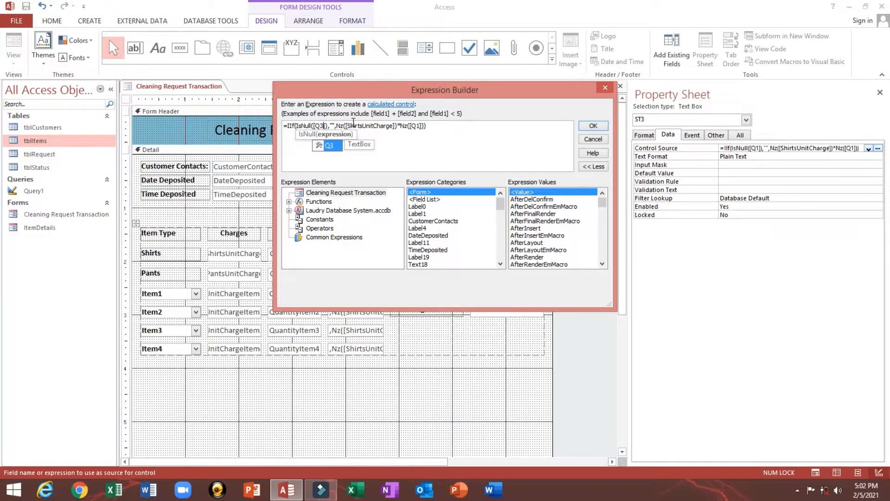
pyautogui.press('Return')
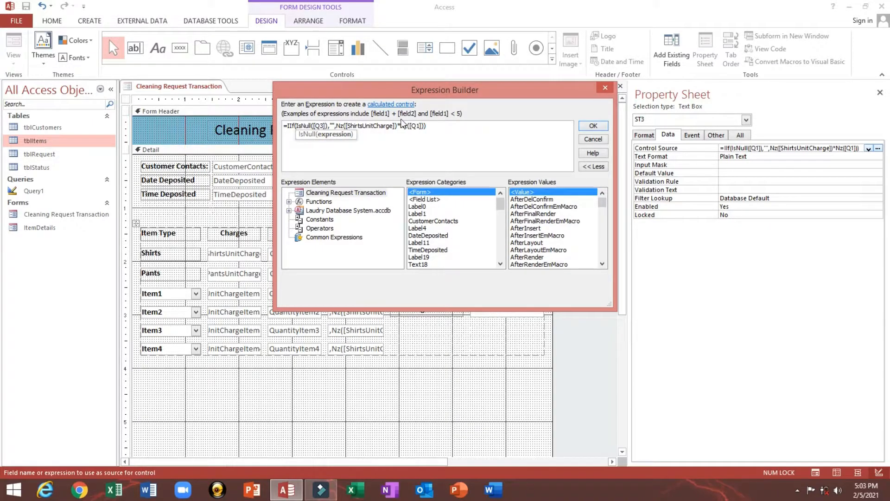
pyautogui.click(415, 126)
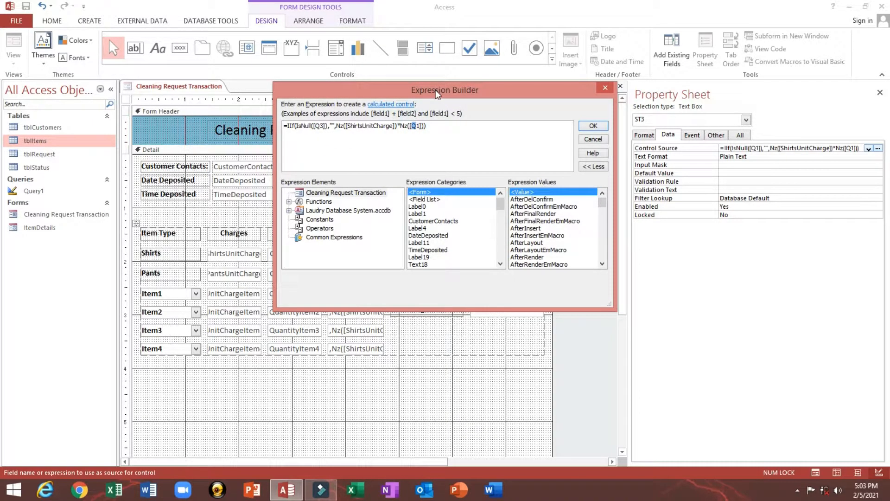
pyautogui.write('3')
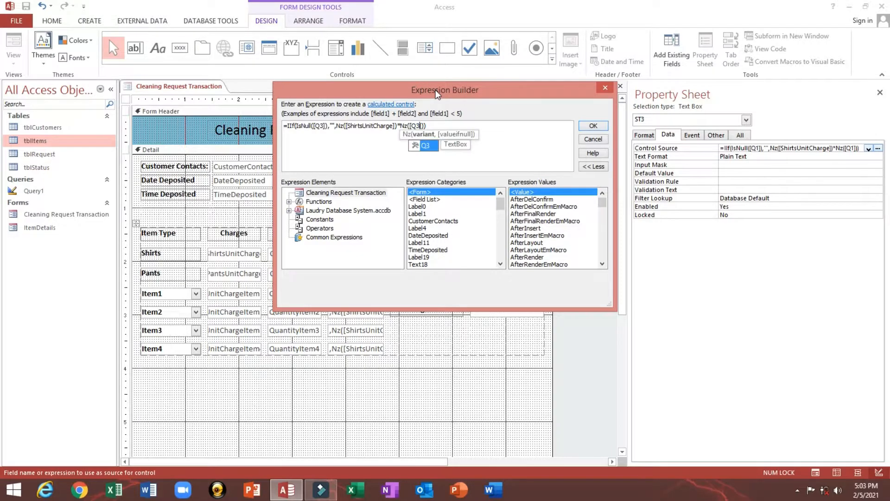
# - Replace ShirtsUnitCharge with UnitChargeItem1, copy the Item1 expression, and confirm it
pyautogui.click(363, 127)
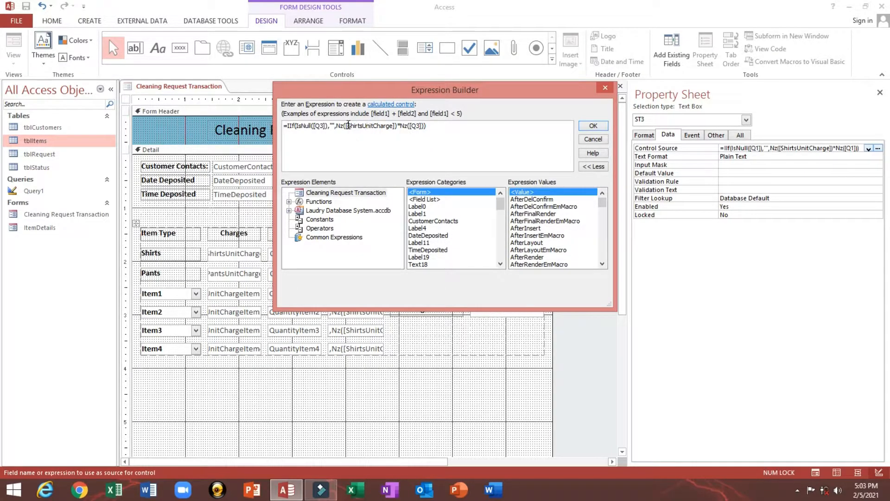
pyautogui.moveTo(348, 126); pyautogui.dragTo(395, 126)
pyautogui.moveTo(397, 93); pyautogui.dragTo(483, 112)
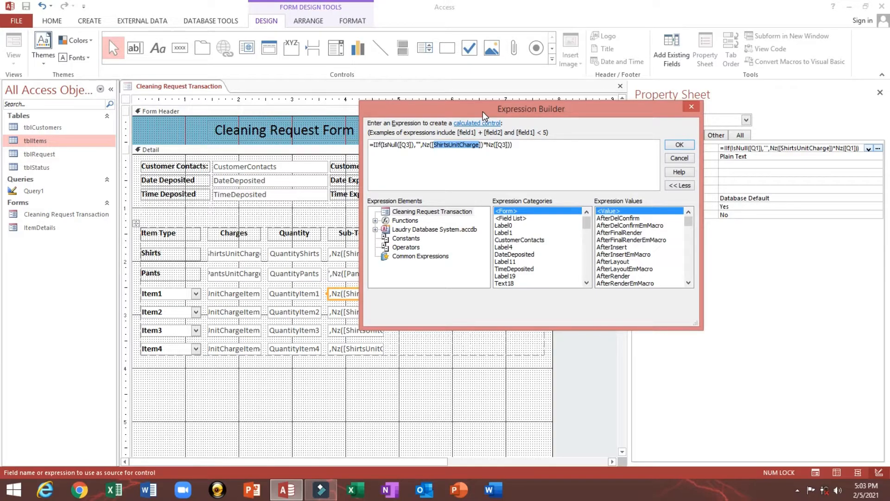
pyautogui.write('u')
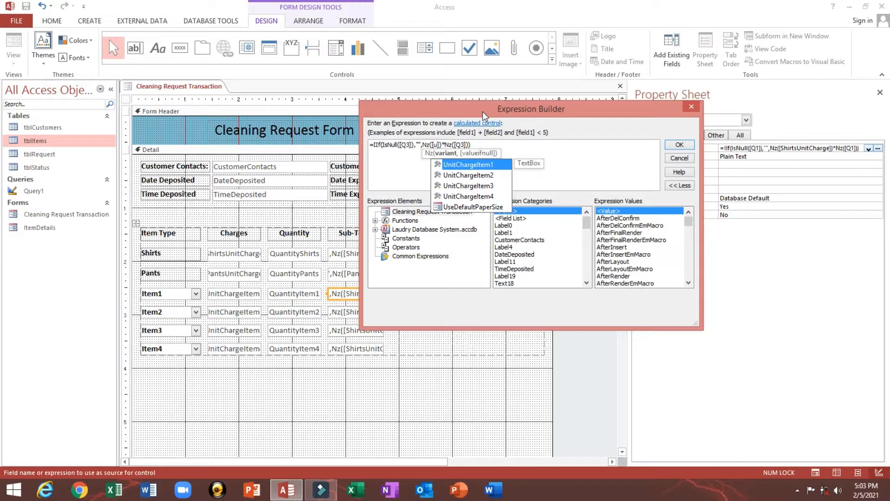
pyautogui.press('Tab')
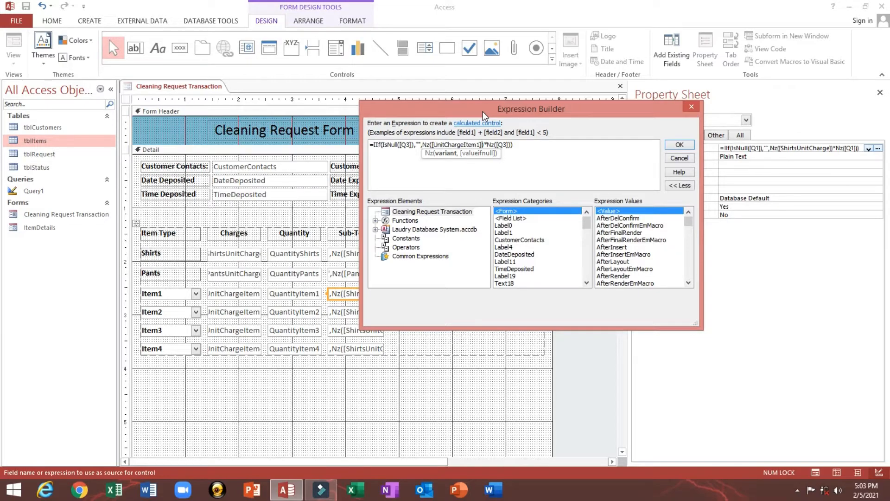
pyautogui.click(543, 146)
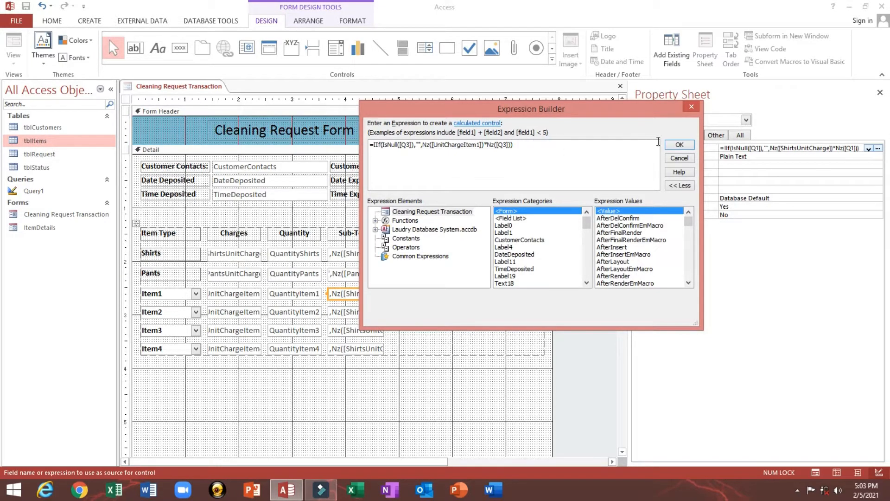
pyautogui.moveTo(577, 146); pyautogui.dragTo(360, 145)
pyautogui.hotkey('ctrl', 'c')
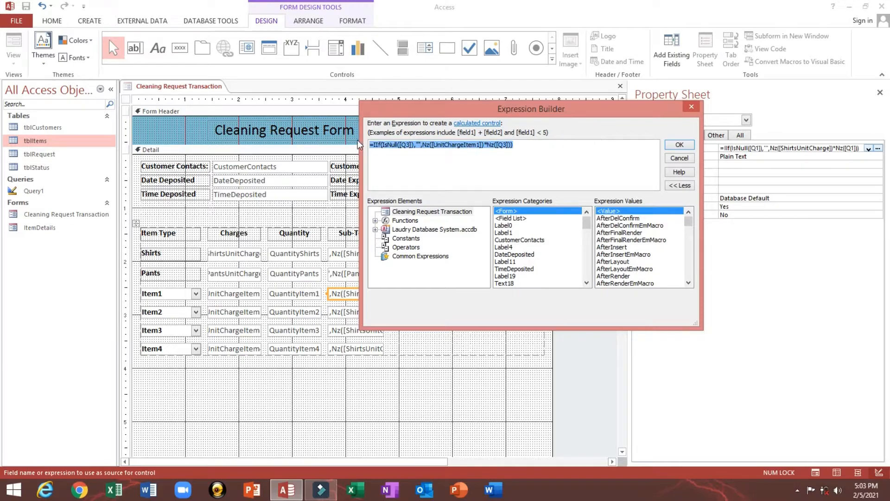
pyautogui.click(679, 145)
pyautogui.click(369, 314)
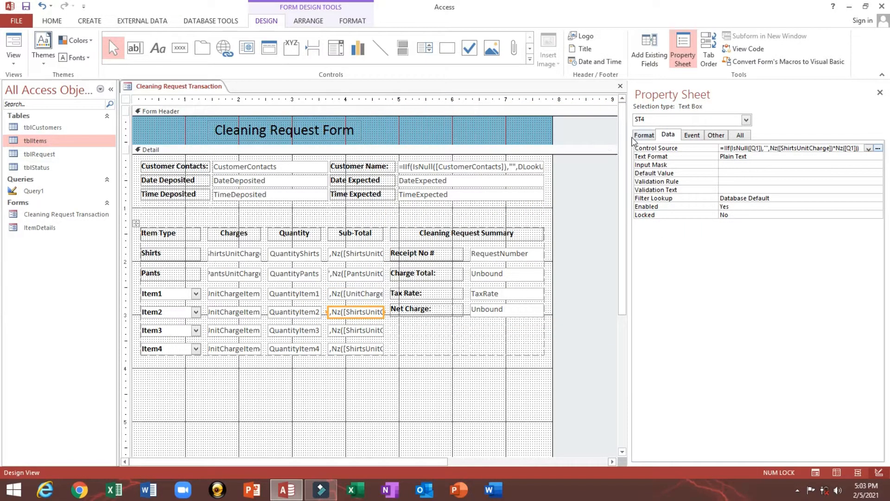
# - Paste the Item1 expression over the Item2, Item3 and Item4 sub-total Control Sources
pyautogui.moveTo(505, 150); pyautogui.dragTo(440, 151)
pyautogui.moveTo(696, 147); pyautogui.dragTo(532, 148)
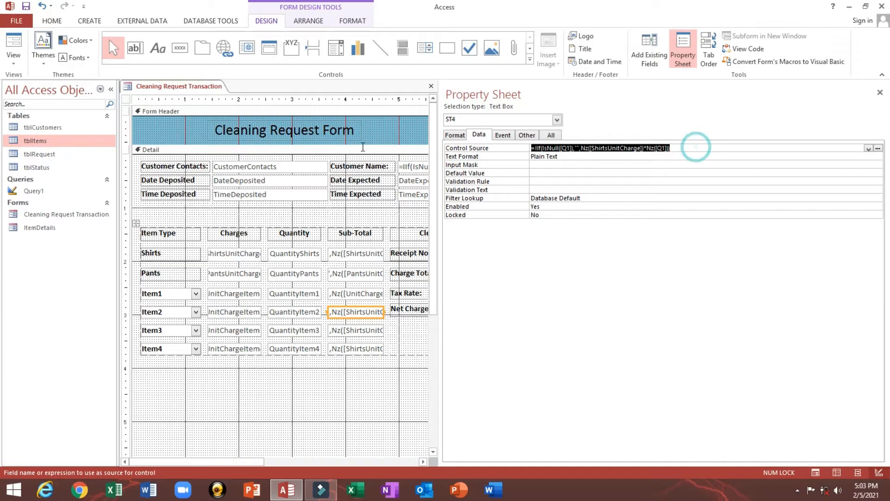
pyautogui.hotkey('ctrl', 'v')
pyautogui.click(570, 174)
pyautogui.click(351, 330)
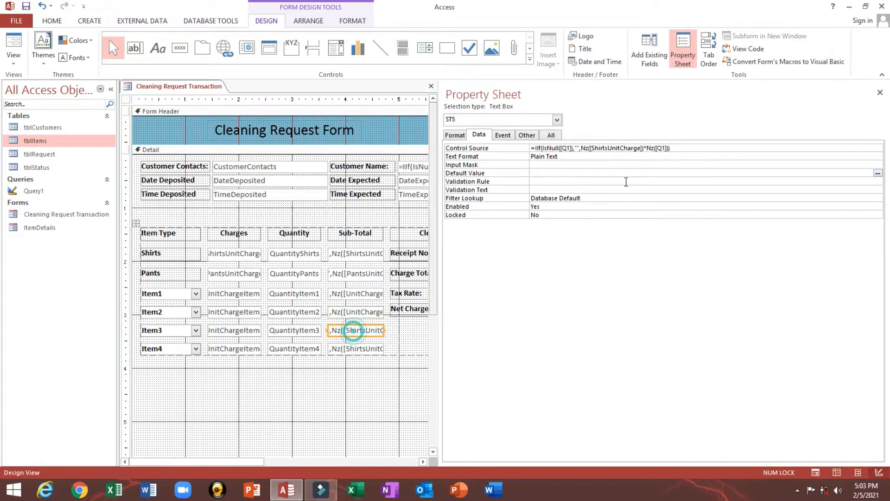
pyautogui.click(693, 157)
pyautogui.moveTo(680, 149); pyautogui.dragTo(532, 148)
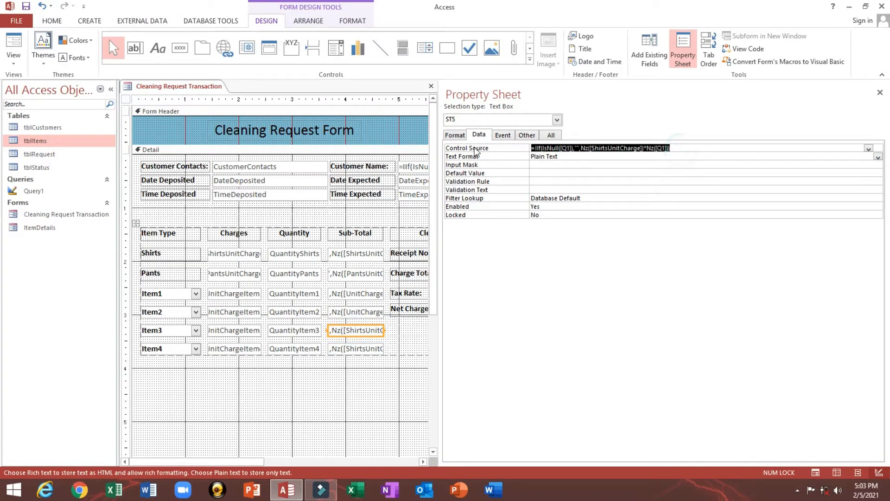
pyautogui.hotkey('ctrl', 'v')
pyautogui.click(343, 348)
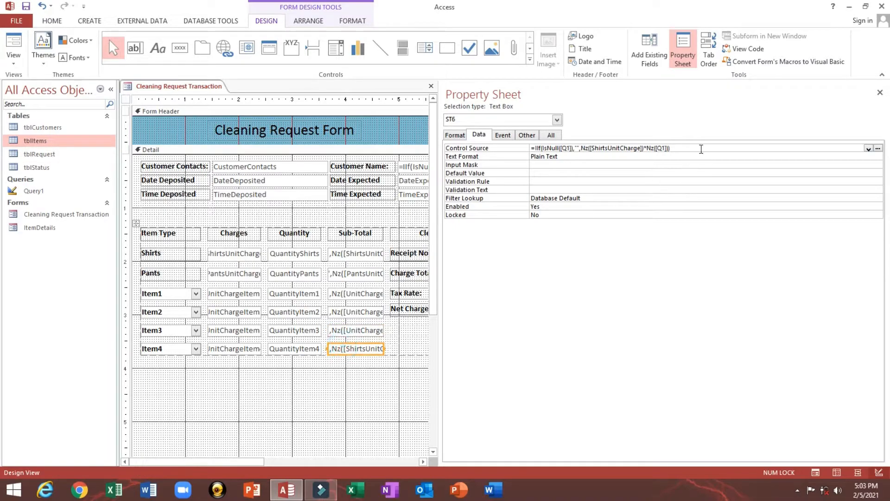
pyautogui.moveTo(700, 147); pyautogui.dragTo(518, 147)
pyautogui.hotkey('ctrl', 'v')
pyautogui.click(566, 174)
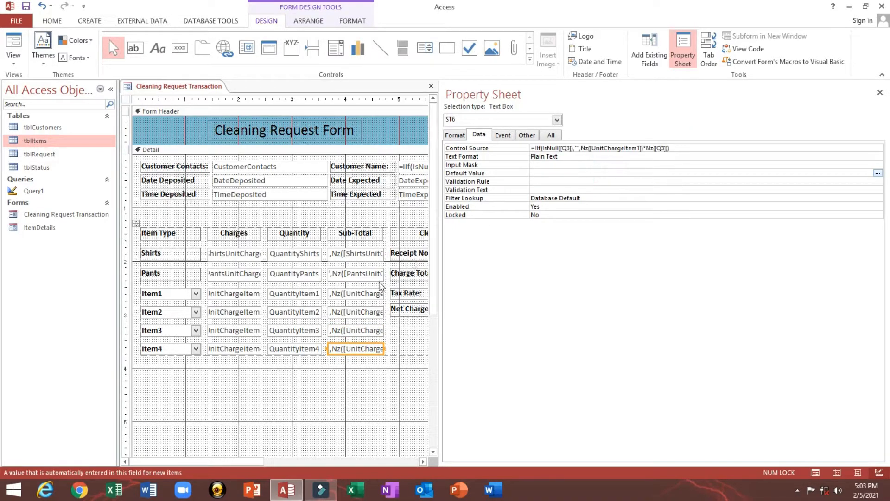
# - Review the Item1 sub-total, then bring up Item2's Control Source options
pyautogui.click(351, 294)
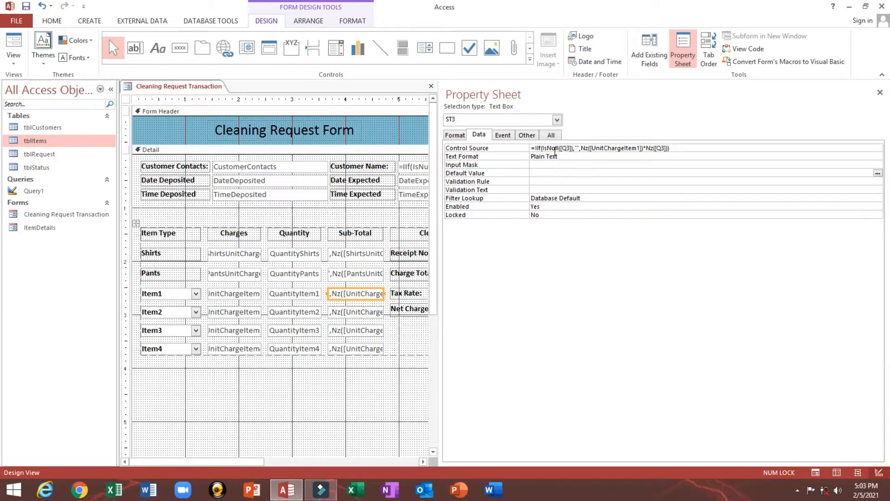
pyautogui.click(356, 313)
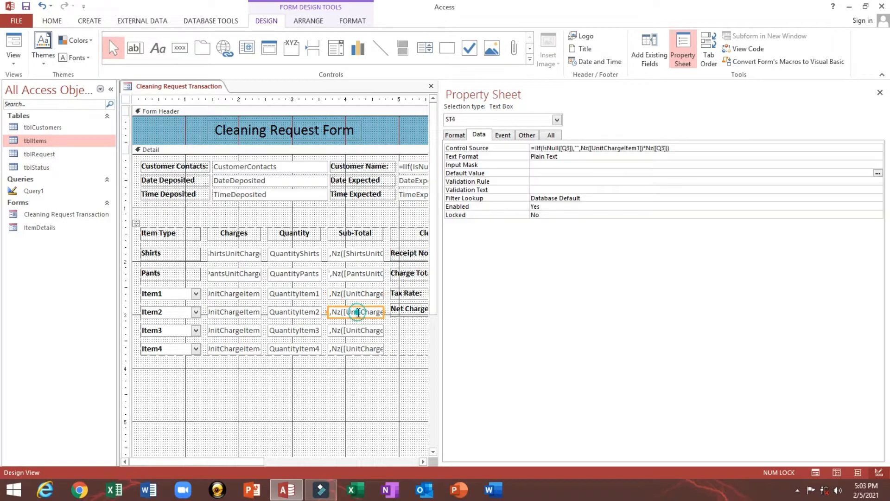
pyautogui.rightClick(605, 147)
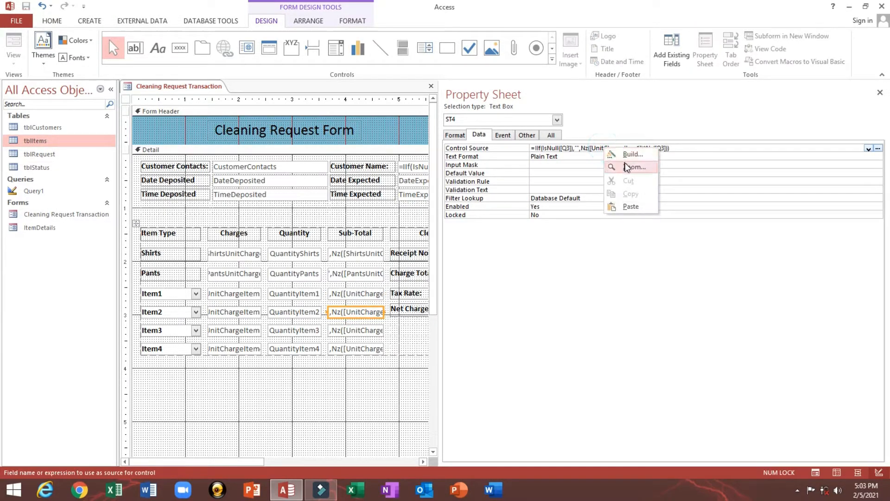
# - Edit Item2's expression to use Q4 in both references and UnitChargeItem2, then confirm
pyautogui.click(622, 157)
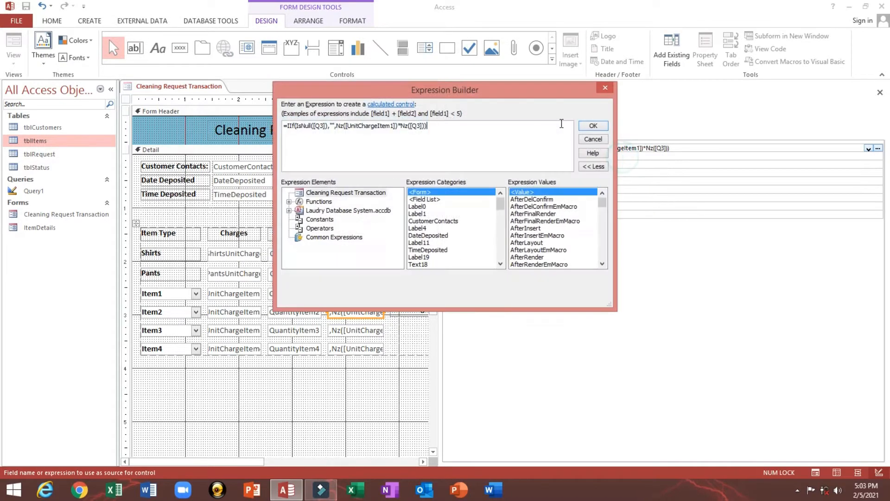
pyautogui.click(419, 125)
pyautogui.write('4')
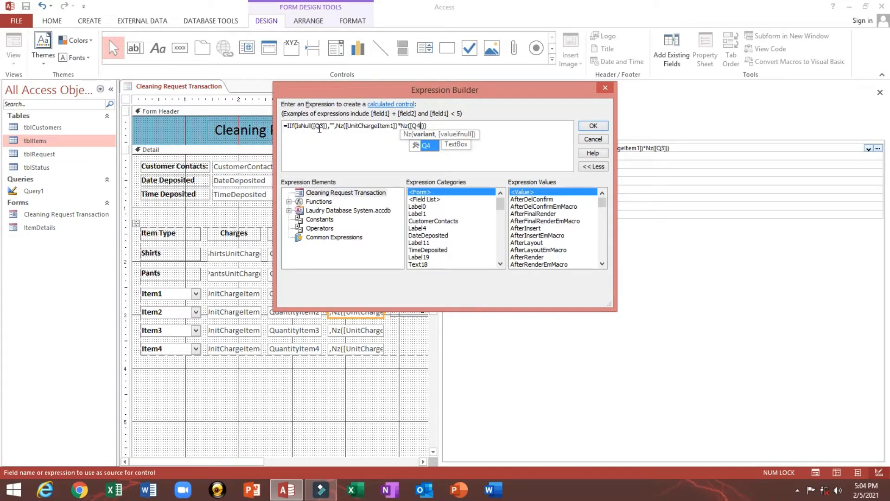
pyautogui.moveTo(319, 126); pyautogui.dragTo(323, 126)
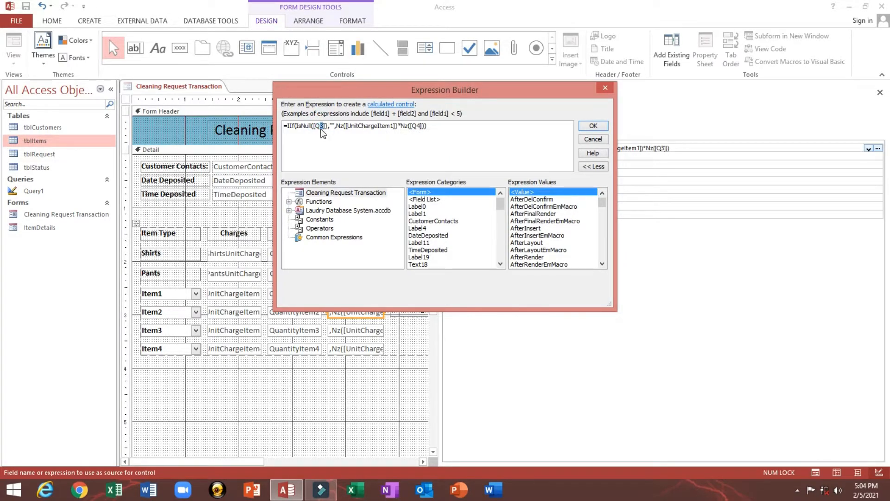
pyautogui.write('4')
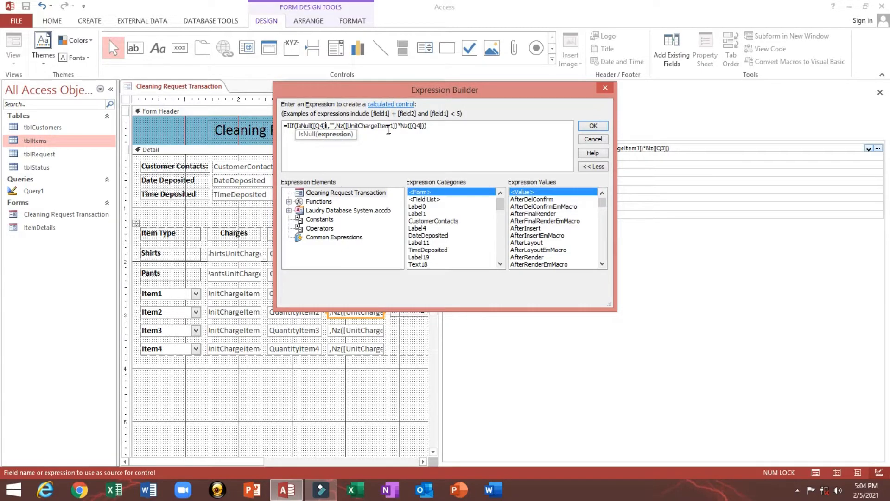
pyautogui.click(394, 127)
pyautogui.write('2')
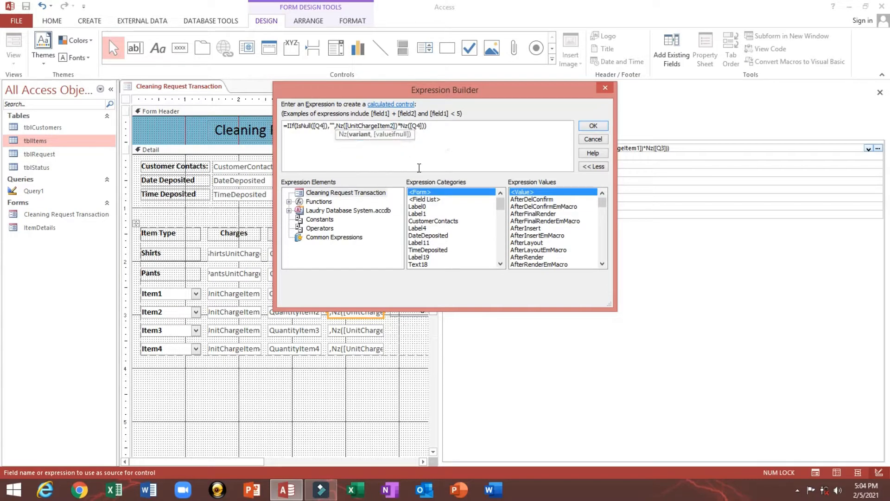
pyautogui.click(472, 131)
pyautogui.click(589, 126)
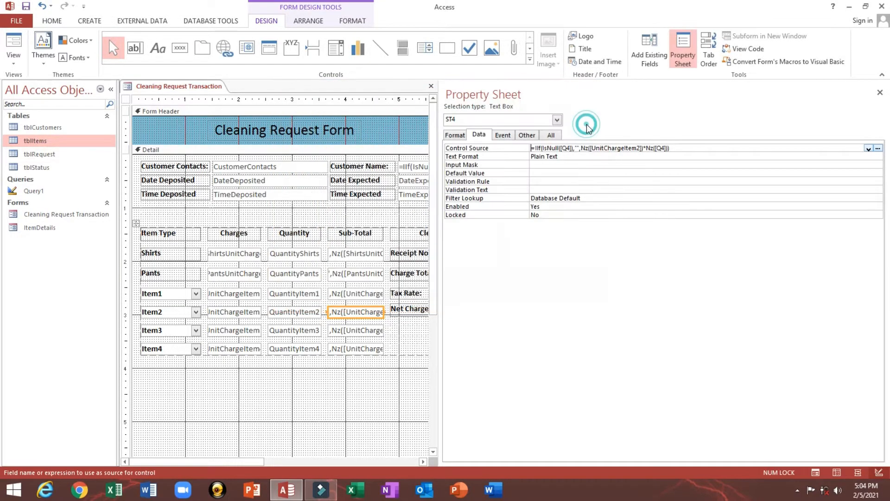
# - Open the Item3 sub-total expression and change the first Q3 reference to Q5
pyautogui.click(351, 331)
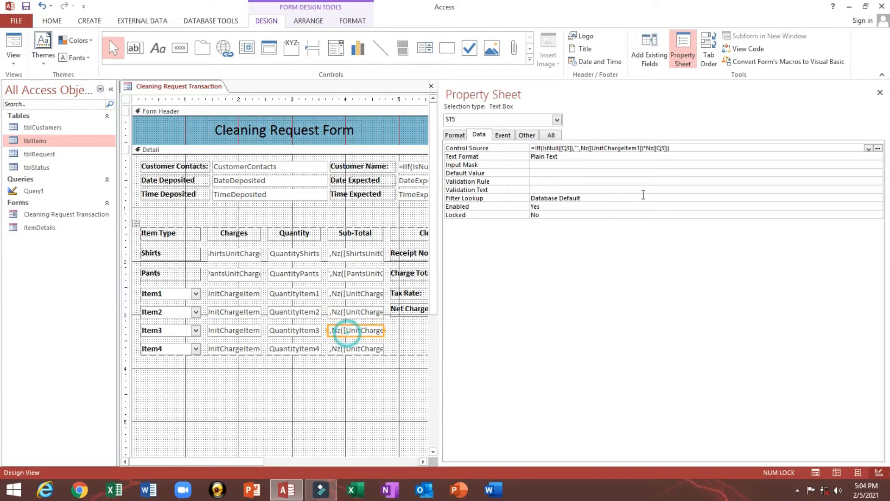
pyautogui.click(631, 148)
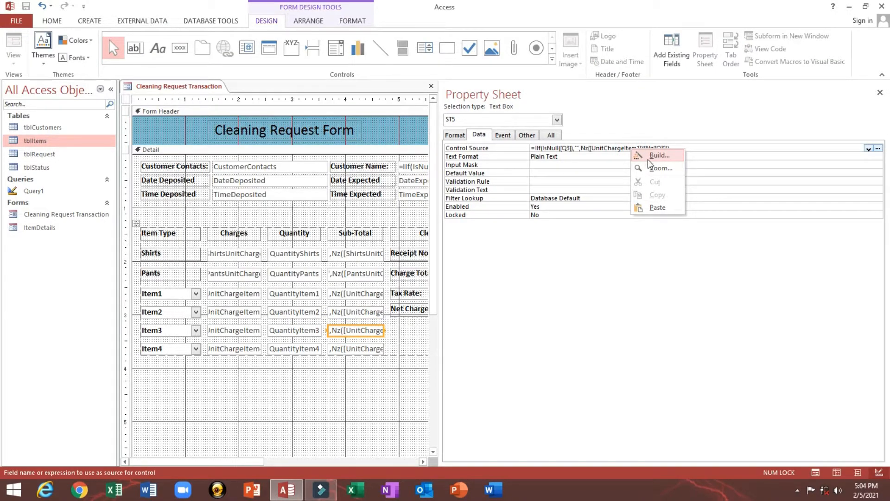
pyautogui.click(648, 159)
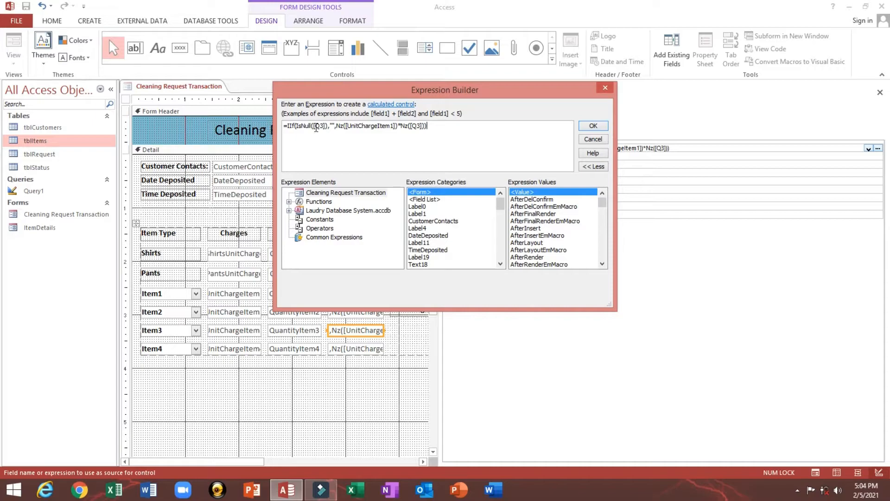
pyautogui.click(321, 127)
pyautogui.write('4')
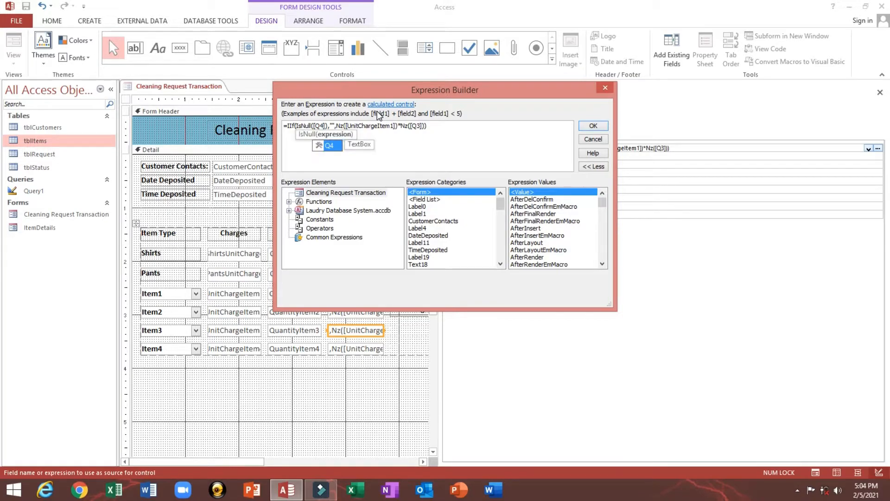
pyautogui.press('BackSpace')
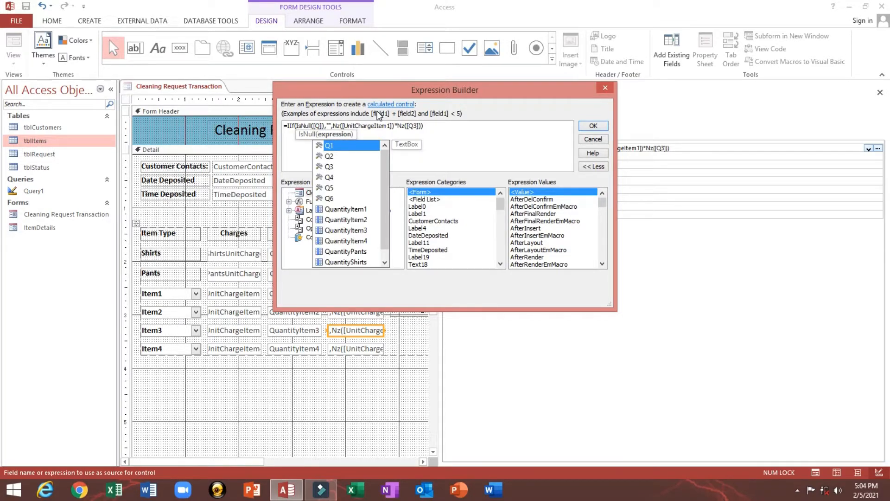
pyautogui.write('5')
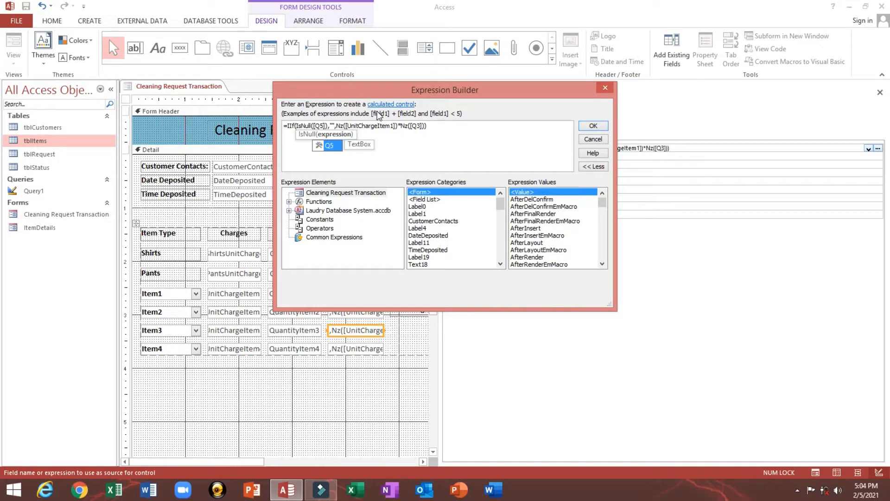
pyautogui.press('Right')
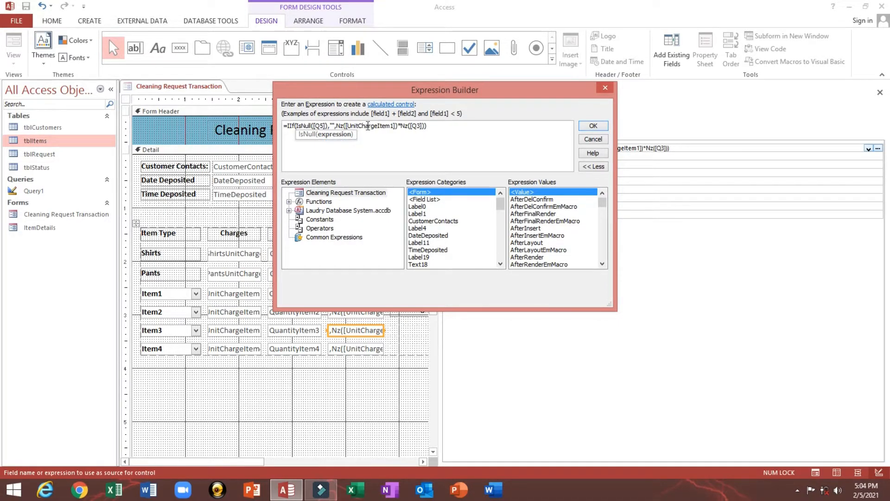
# - Change UnitChargeItem1 to UnitChargeItem3 and the last Q3 to Q5, then confirm
pyautogui.click(393, 125)
pyautogui.moveTo(394, 126); pyautogui.dragTo(390, 125)
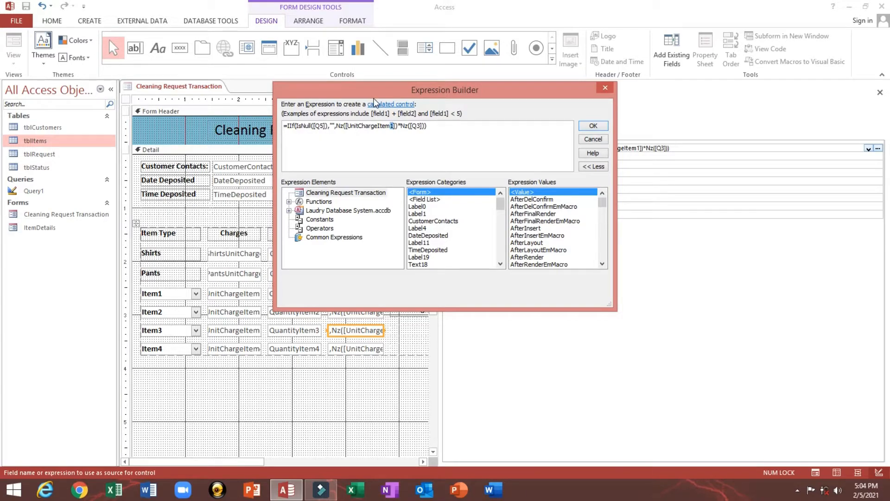
pyautogui.write('3')
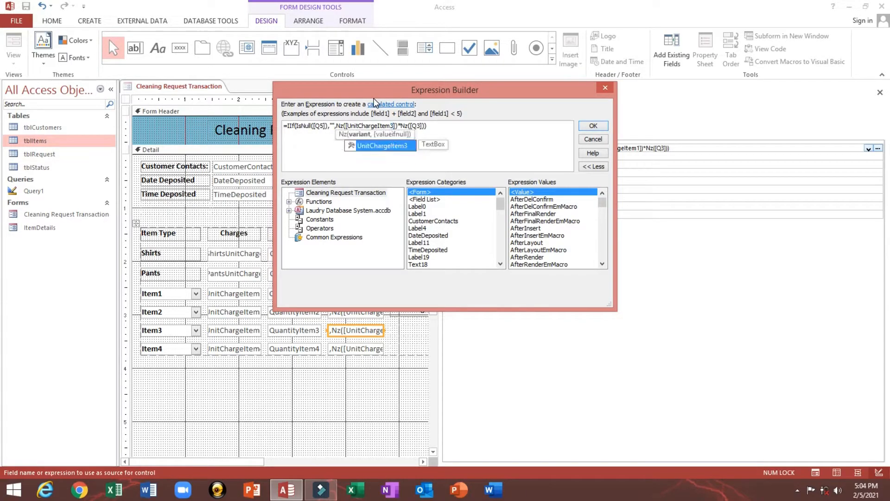
pyautogui.click(420, 126)
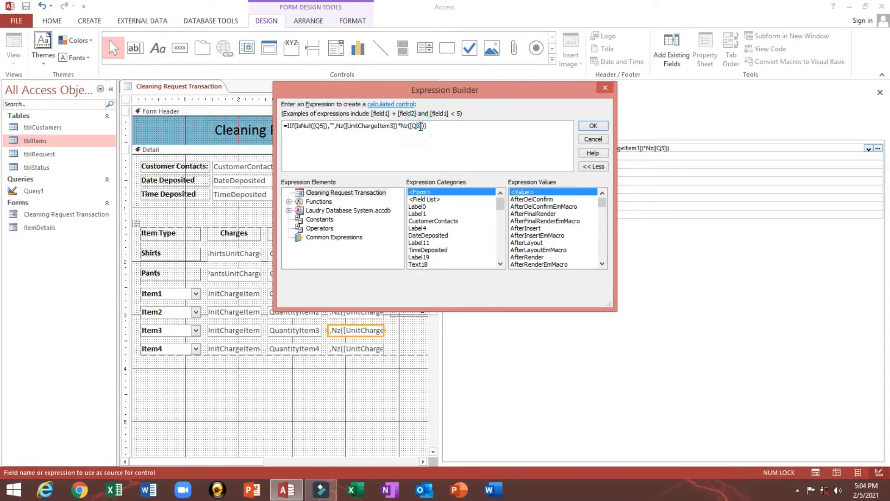
pyautogui.moveTo(421, 126); pyautogui.dragTo(417, 125)
pyautogui.write('5')
pyautogui.click(590, 128)
pyautogui.click(351, 350)
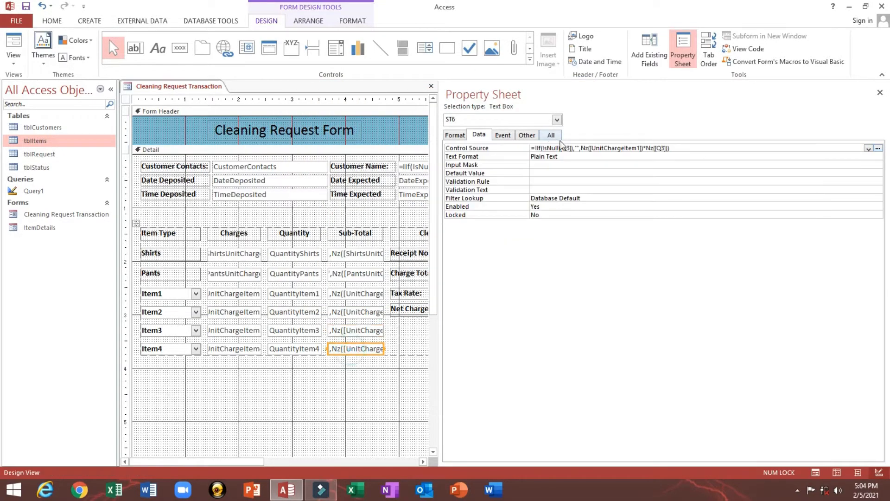
# - Edit Item4's expression to use Q6 in both references and UnitChargeItem4, then confirm
pyautogui.click(561, 148)
pyautogui.rightClick(561, 148)
pyautogui.click(585, 159)
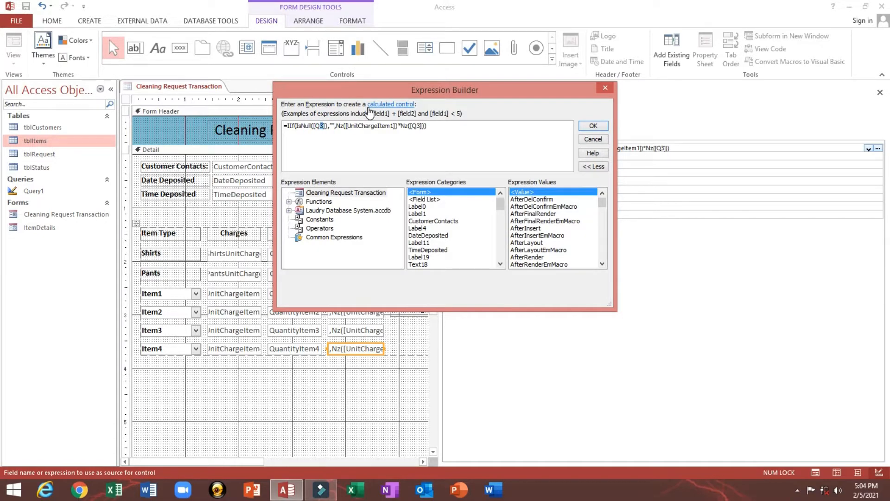
pyautogui.write('6')
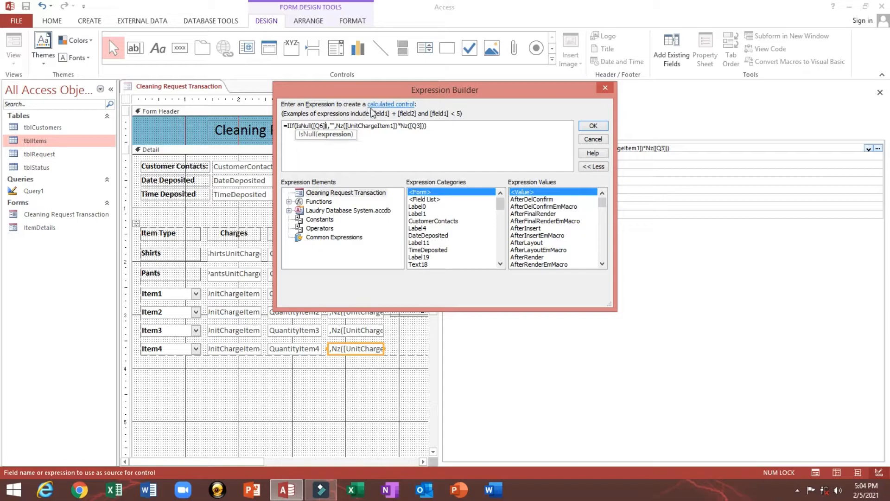
pyautogui.click(390, 126)
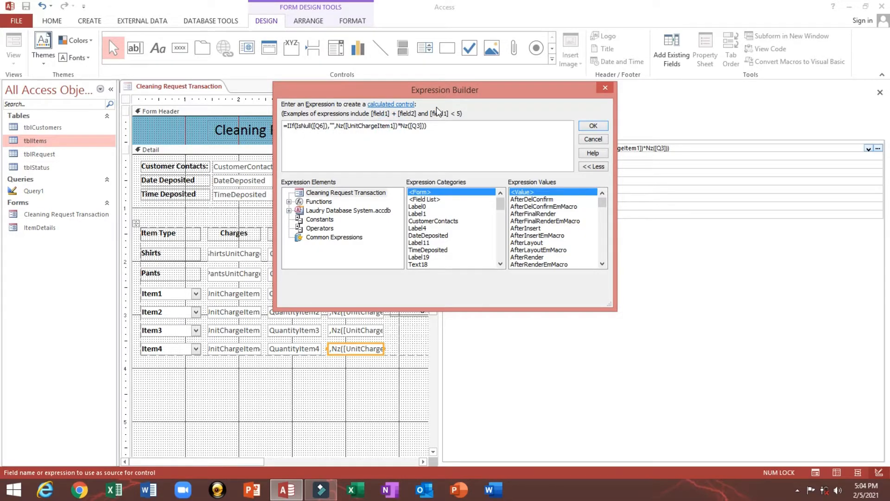
pyautogui.press('Delete')
pyautogui.write('4')
pyautogui.press('Escape')
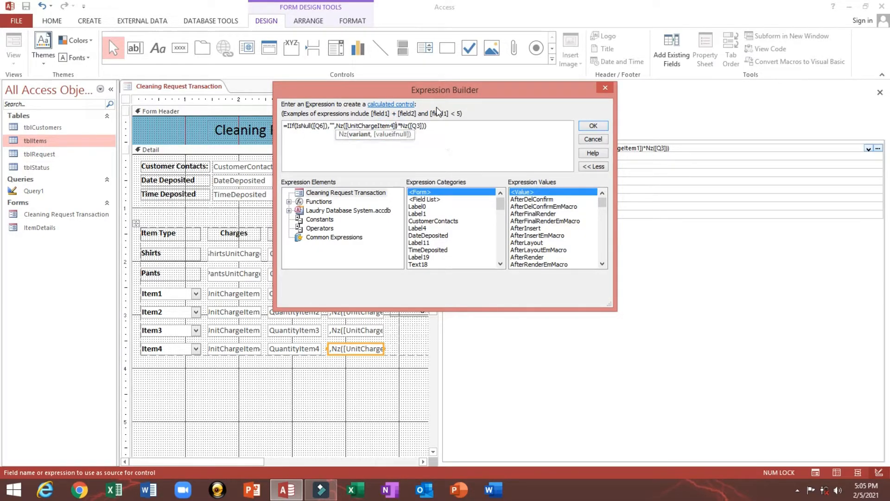
pyautogui.moveTo(420, 126); pyautogui.dragTo(417, 126)
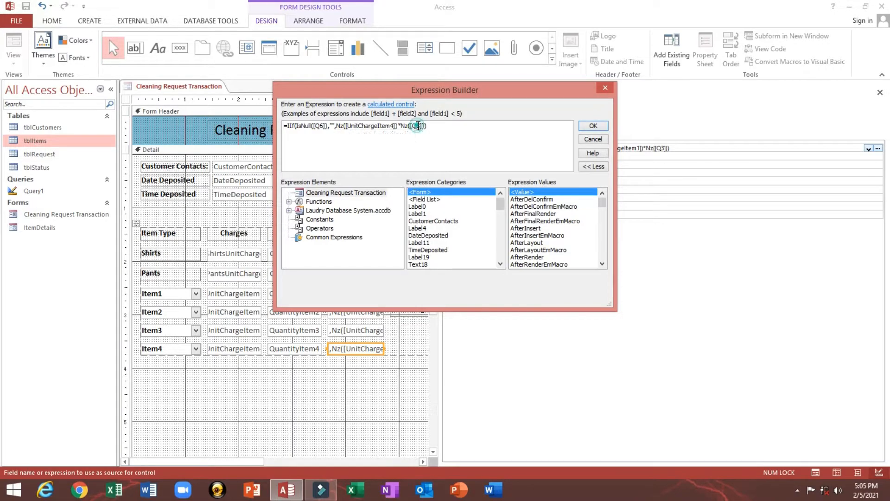
pyautogui.write('6')
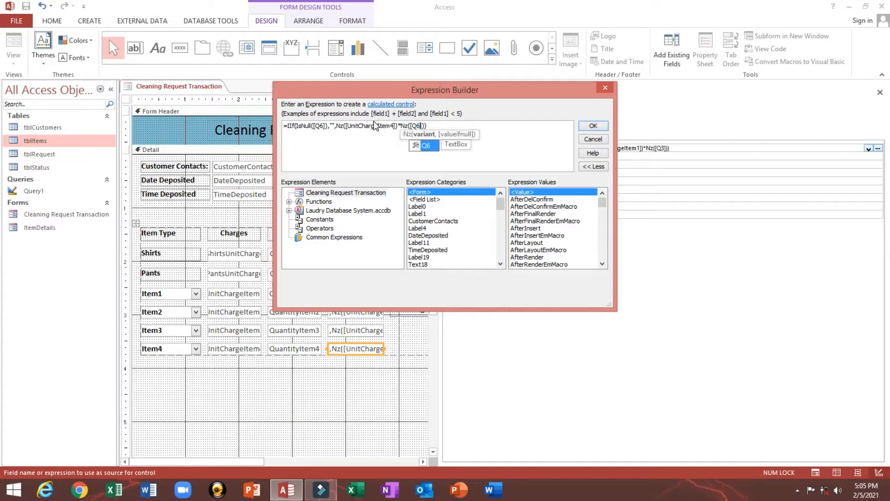
pyautogui.click(606, 126)
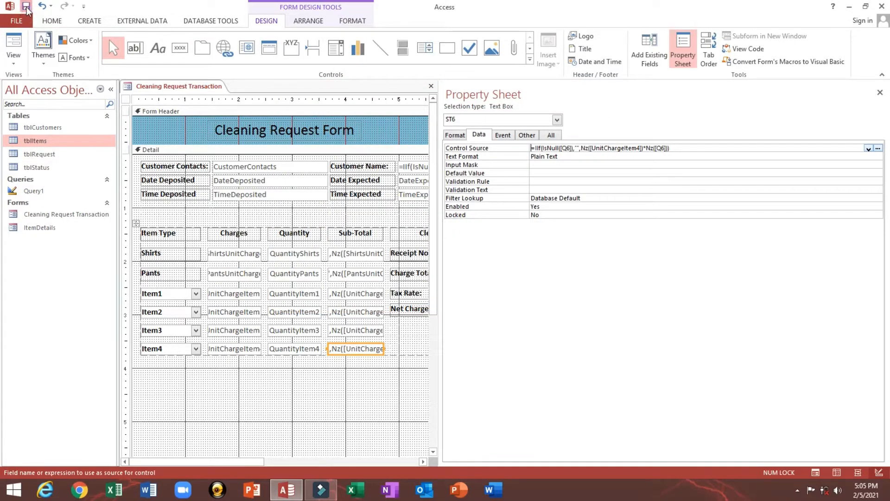
# - In Form View, enter a Pants quantity of 2 to get a 10.00 sub-total
pyautogui.click(16, 39)
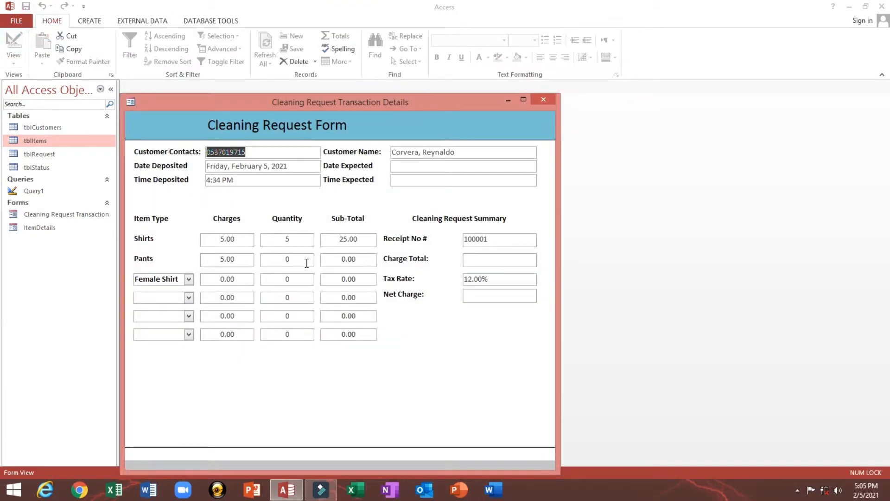
pyautogui.doubleClick(284, 260)
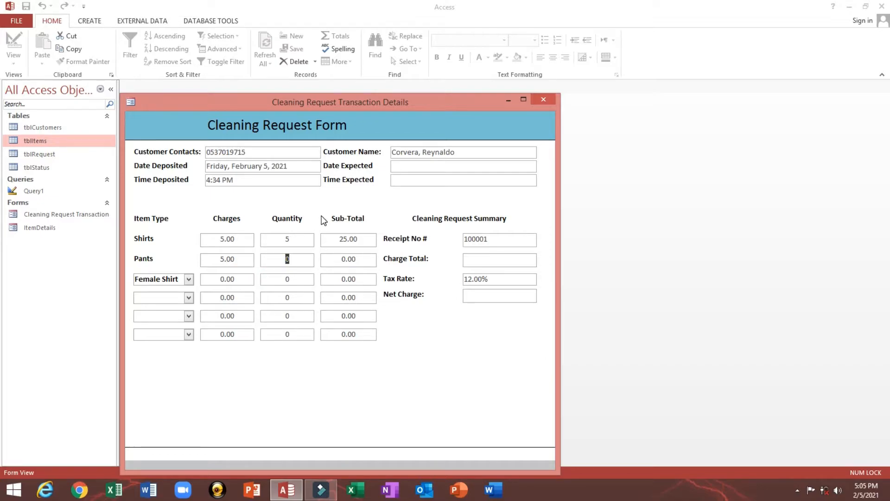
pyautogui.write('2')
pyautogui.press('Tab')
pyautogui.click(189, 280)
pyautogui.press('Tab')
# - Switch the Cleaning Request form back to Design View
pyautogui.moveTo(284, 101); pyautogui.dragTo(295, 97)
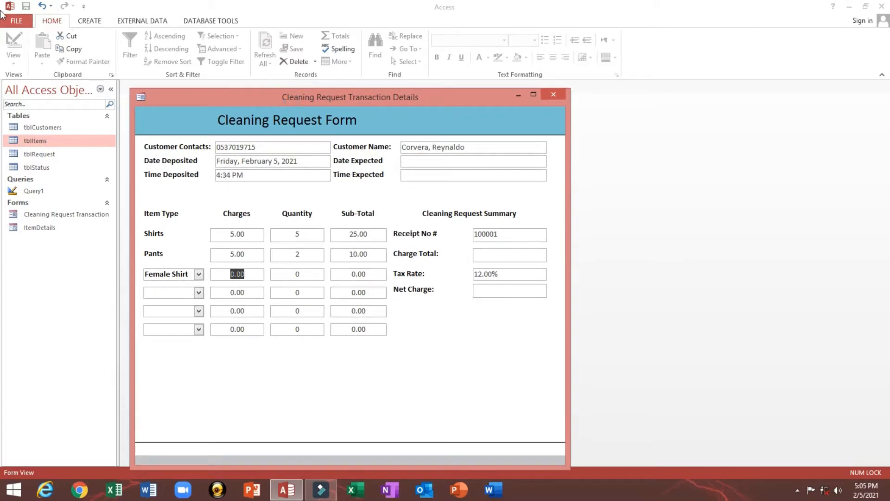
pyautogui.rightClick(410, 108)
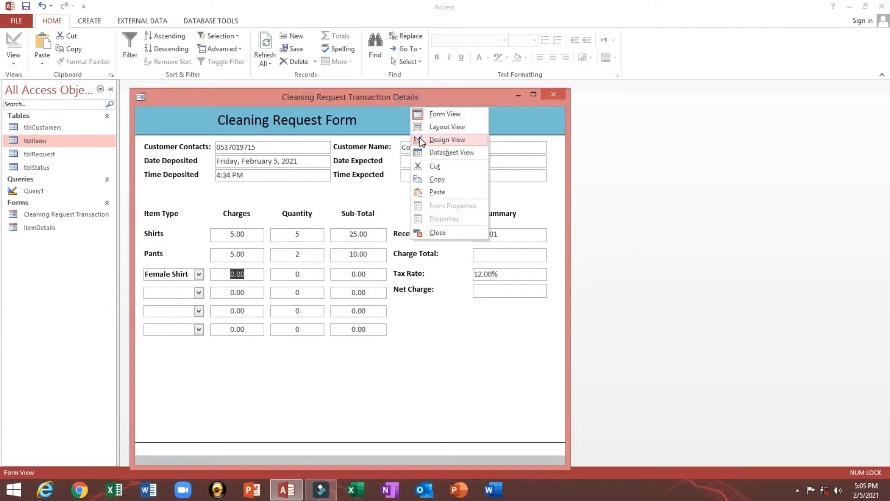
pyautogui.click(420, 140)
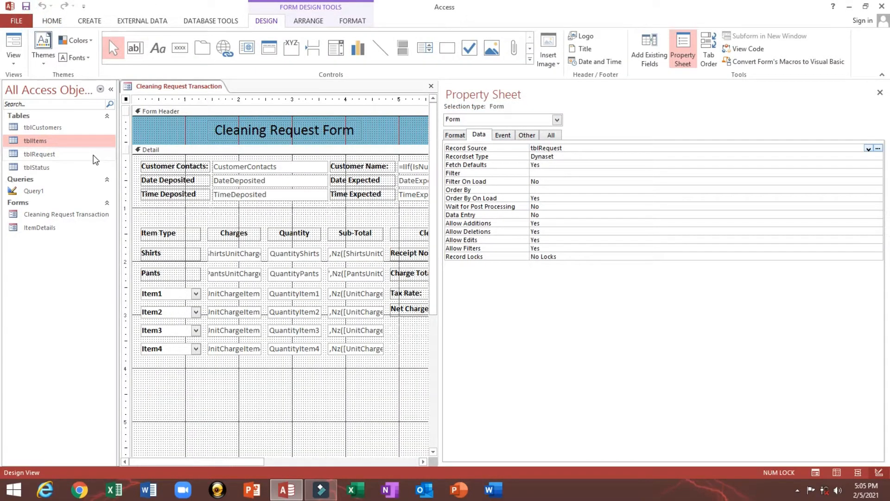
# - Check Item1's After Update event, then confirm the unit charge text box is named UnitChargeItem1
pyautogui.click(161, 297)
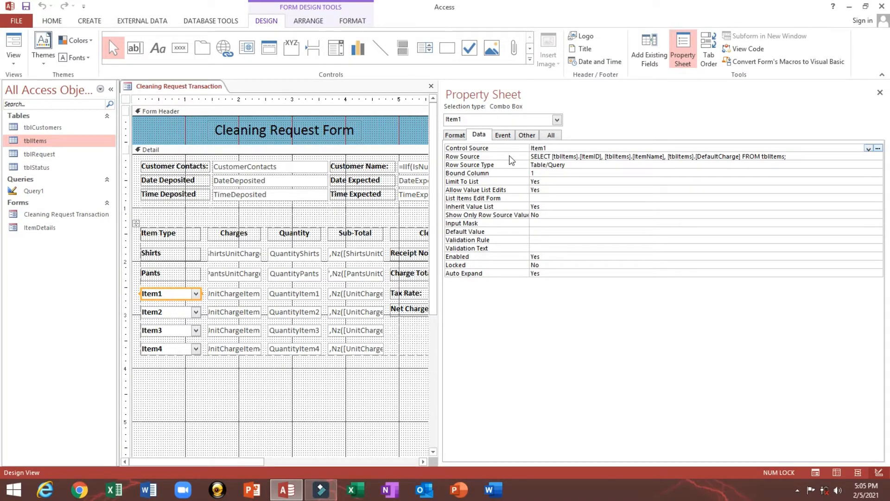
pyautogui.click(503, 135)
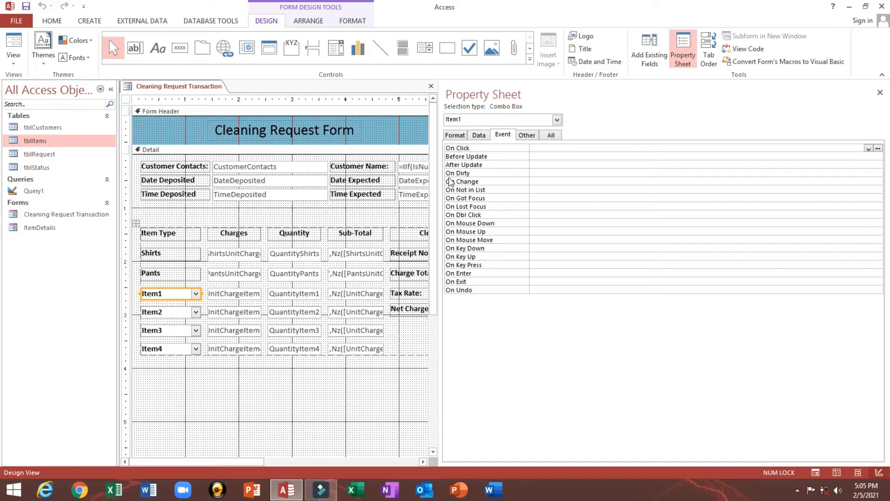
pyautogui.click(454, 165)
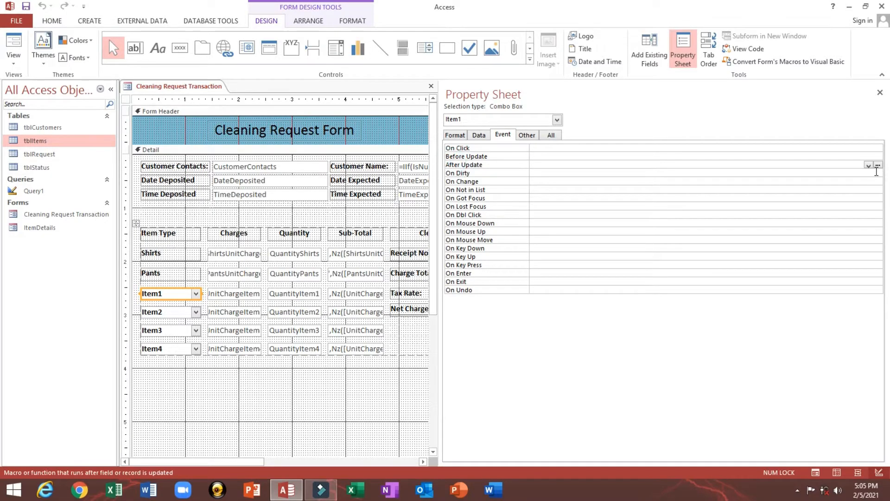
pyautogui.click(868, 165)
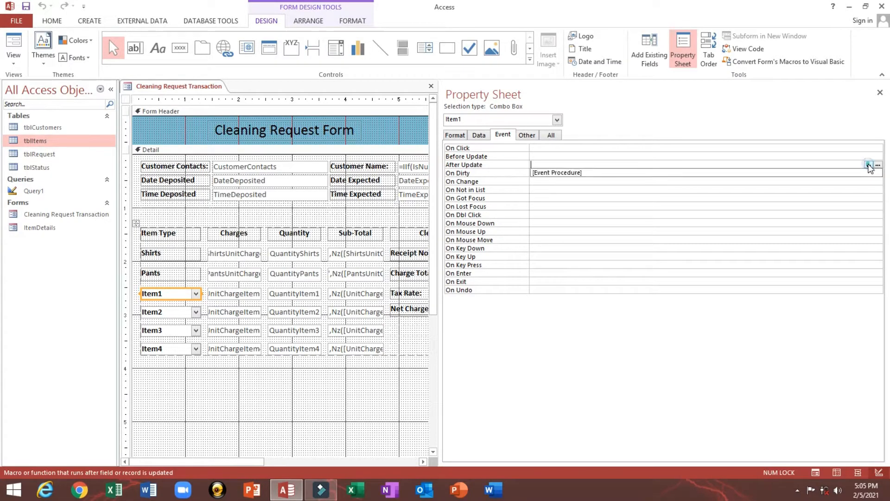
pyautogui.click(229, 294)
pyautogui.click(526, 136)
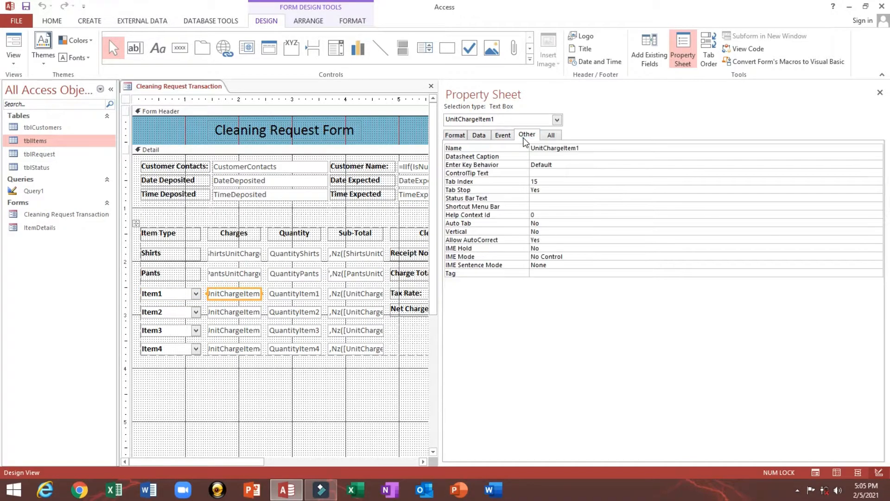
pyautogui.click(620, 148)
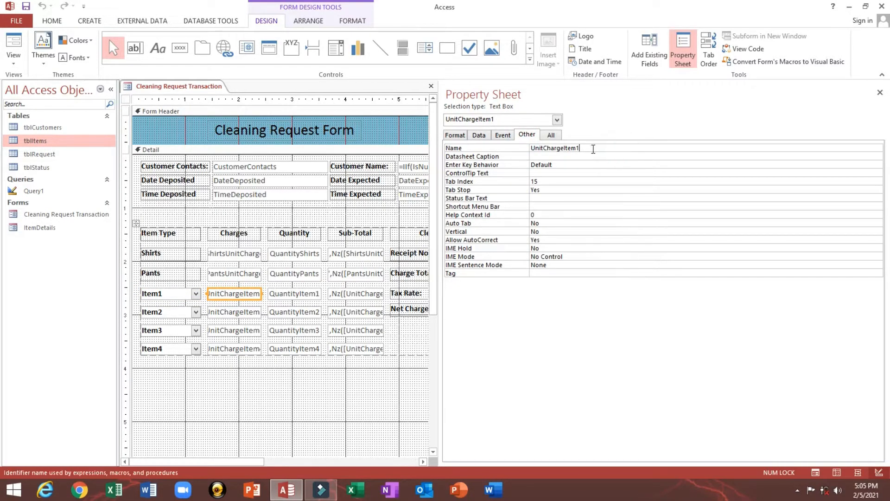
pyautogui.doubleClick(593, 149)
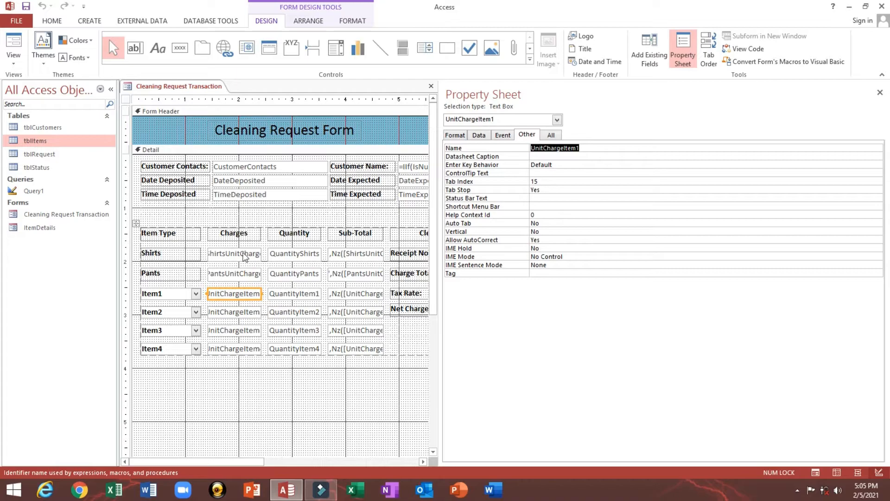
# - Set Item1's After Update to [Event Procedure] and open its code stub
pyautogui.click(179, 296)
pyautogui.click(479, 135)
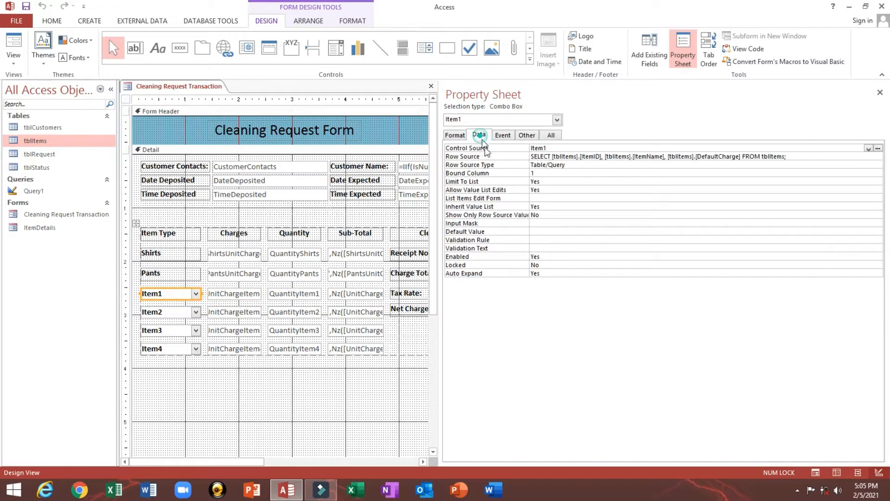
pyautogui.click(503, 135)
pyautogui.click(456, 166)
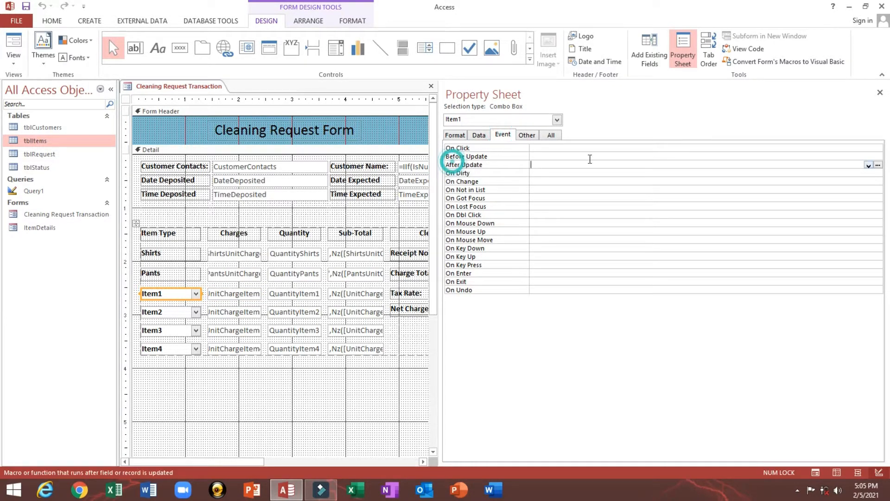
pyautogui.click(868, 165)
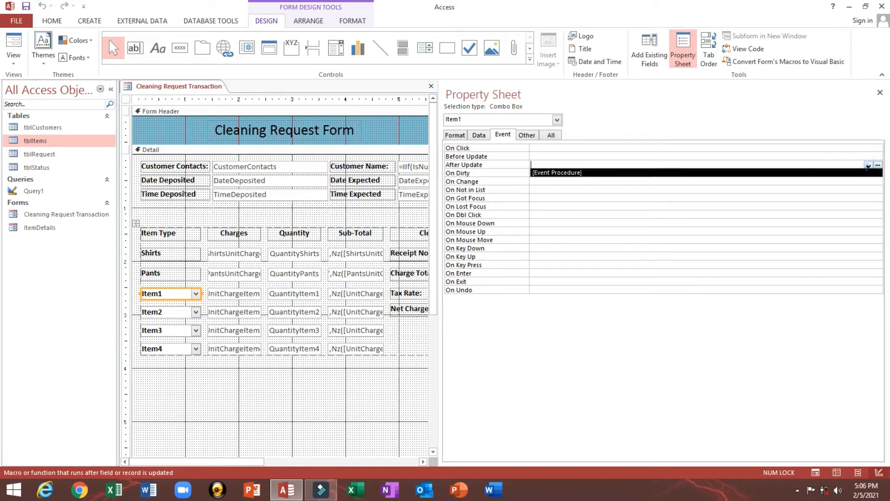
pyautogui.click(869, 172)
pyautogui.click(878, 165)
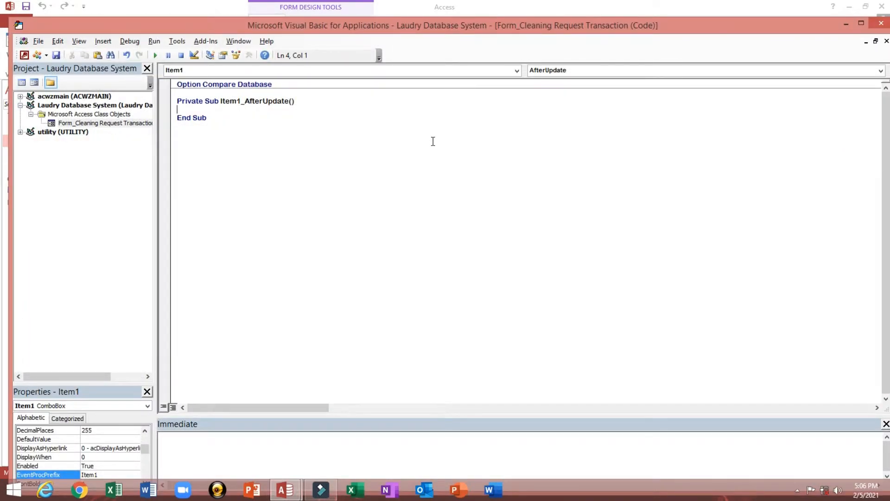
# - Add On Error GoTo Err_HandLer and an Exit_Here: Exit Sub block to Item1_AfterUpdate
pyautogui.write('On Error GoTo Err_Han')
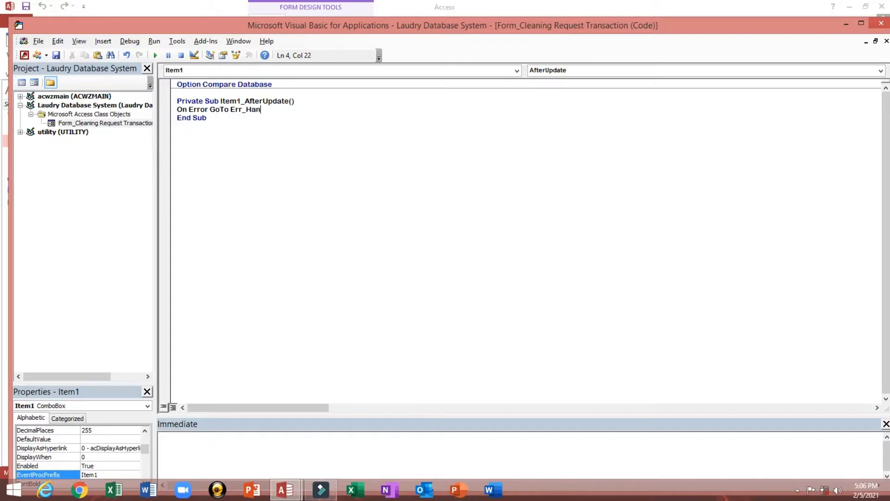
pyautogui.write('dLer:')
pyautogui.press('Return')
pyautogui.press('Return')
pyautogui.press('Return')
pyautogui.press('Return')
pyautogui.press('Return')
pyautogui.press('Return')
pyautogui.press('Return')
pyautogui.press('Return')
pyautogui.write("'")
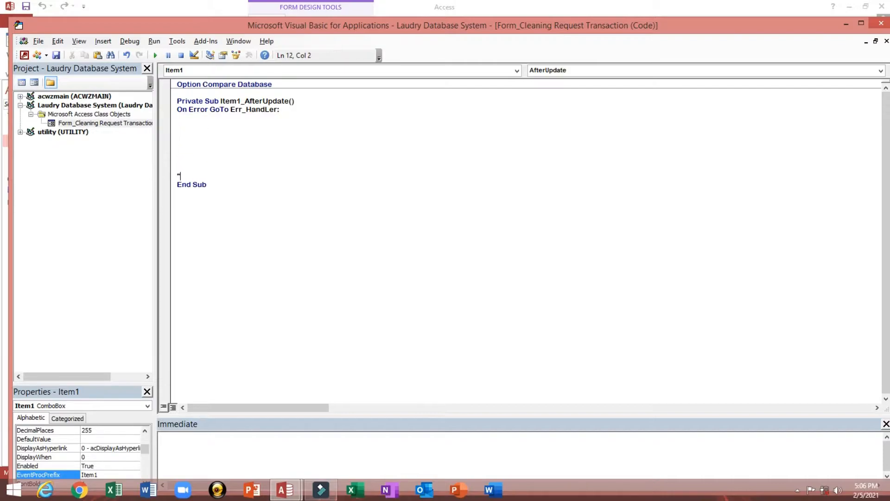
pyautogui.write('E')
pyautogui.press('BackSpace')
pyautogui.press('BackSpace')
pyautogui.write('Exit_Here:')
pyautogui.press('Return')
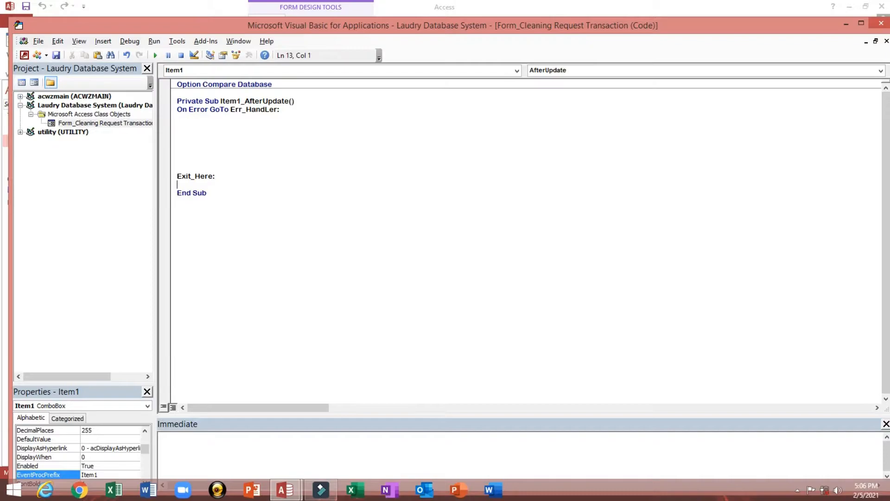
pyautogui.write('Exit Sub')
pyautogui.press('Return')
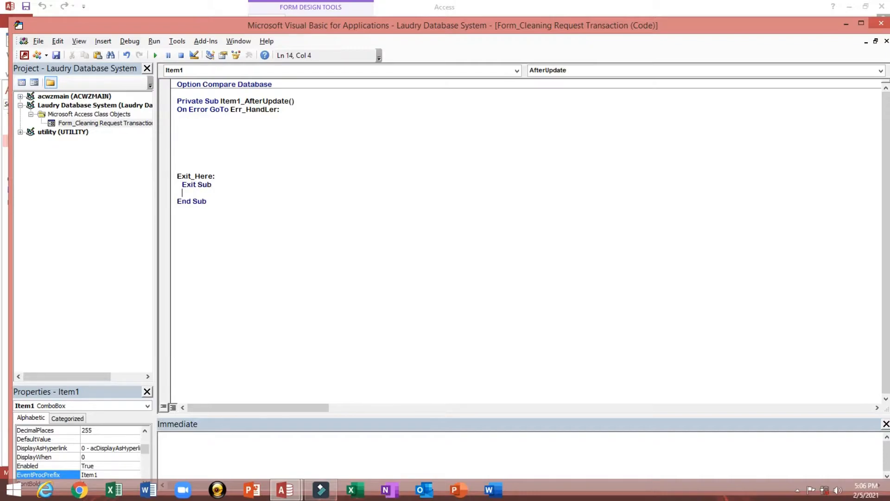
pyautogui.press('Return')
pyautogui.press('Return')
# - Add an Err_Hander label with MsgBox Err.Description, vbExclamation, "Error"
pyautogui.write('Err')
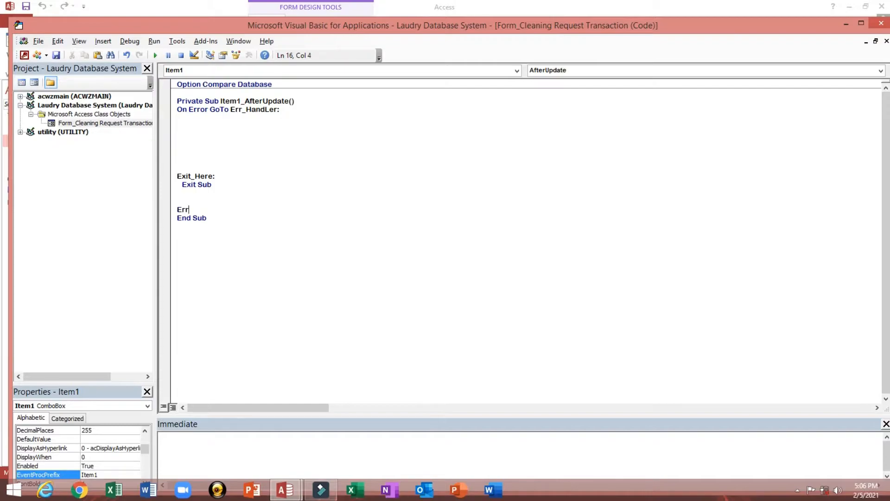
pyautogui.write('_Hander:')
pyautogui.press('Return')
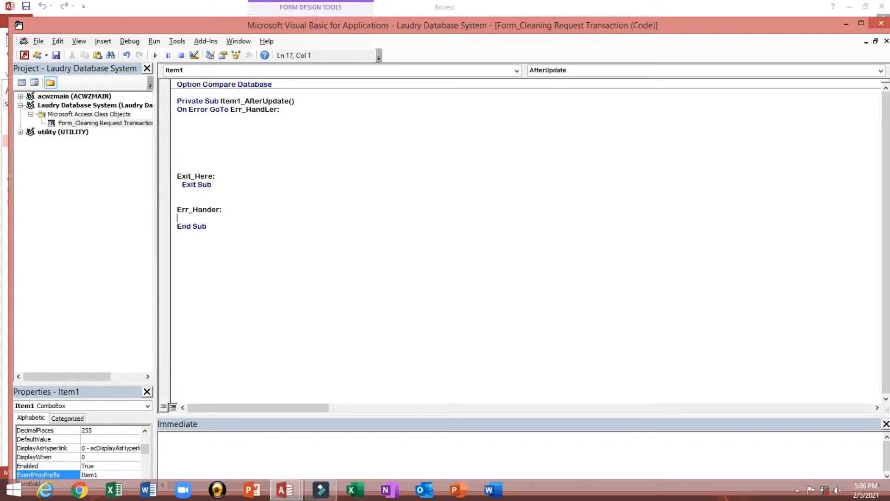
pyautogui.write('MsgBox Err.')
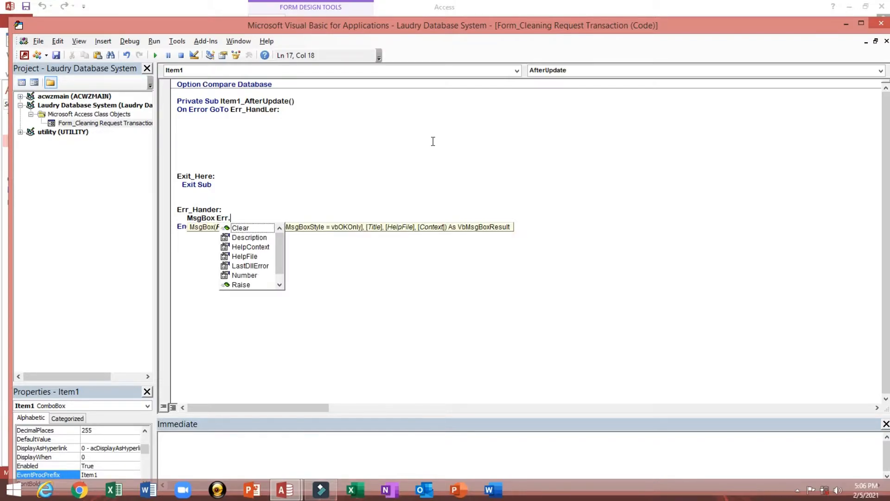
pyautogui.press('Tab')
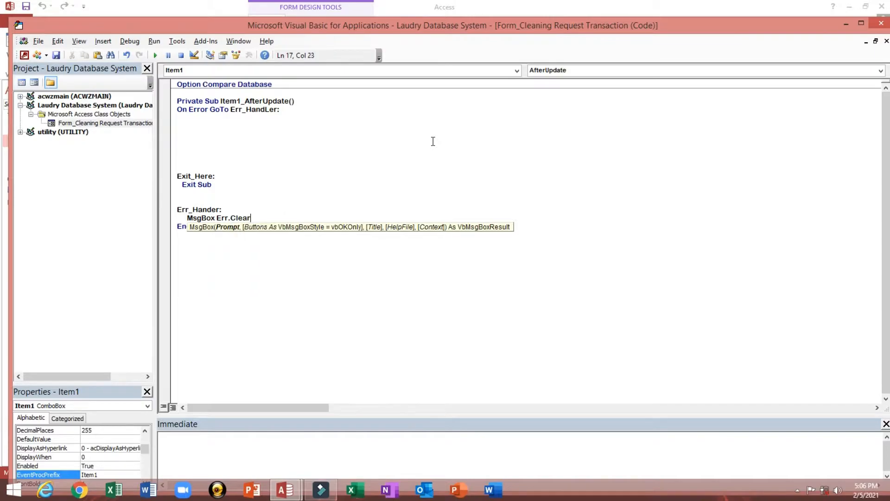
pyautogui.press('BackSpace')
pyautogui.press('BackSpace')
pyautogui.press('BackSpace')
pyautogui.press('BackSpace')
pyautogui.press('BackSpace')
pyautogui.hotkey('ctrl', 'j')
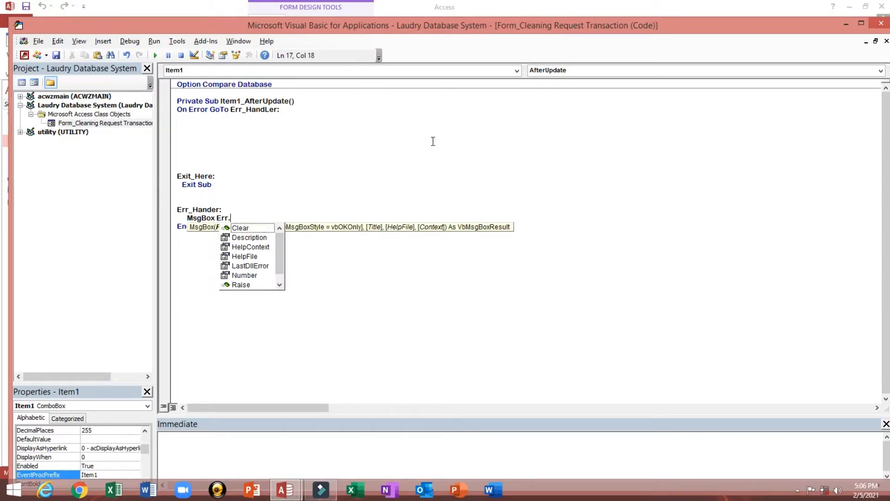
pyautogui.press('Down')
pyautogui.press('Tab')
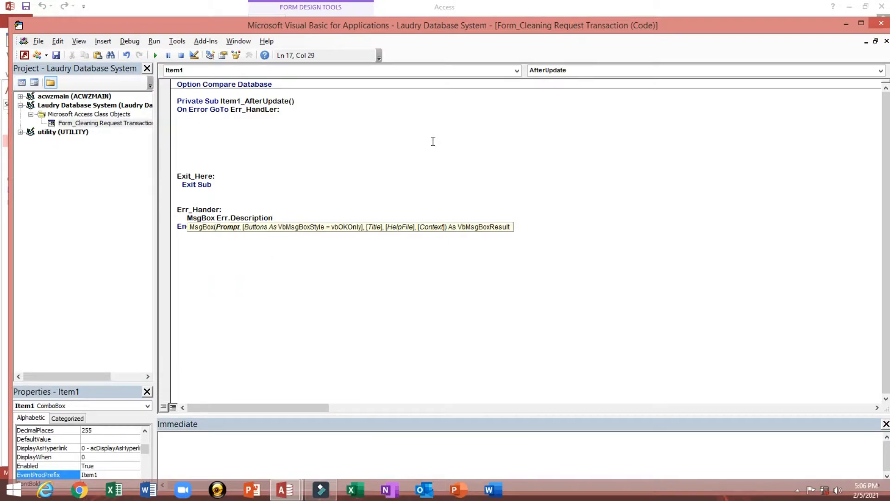
pyautogui.write(', v')
pyautogui.press('Down')
pyautogui.press('Down')
pyautogui.press('Down')
pyautogui.press('Down')
pyautogui.press('Down')
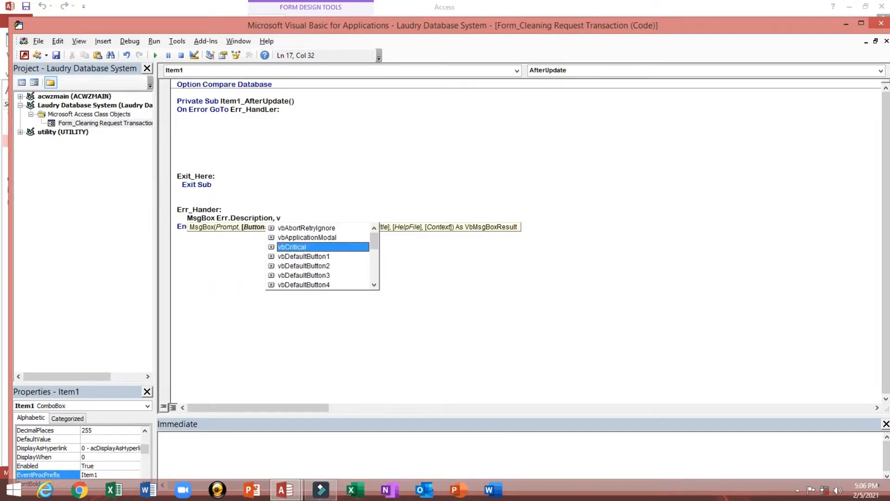
pyautogui.press('Down')
pyautogui.press('Down')
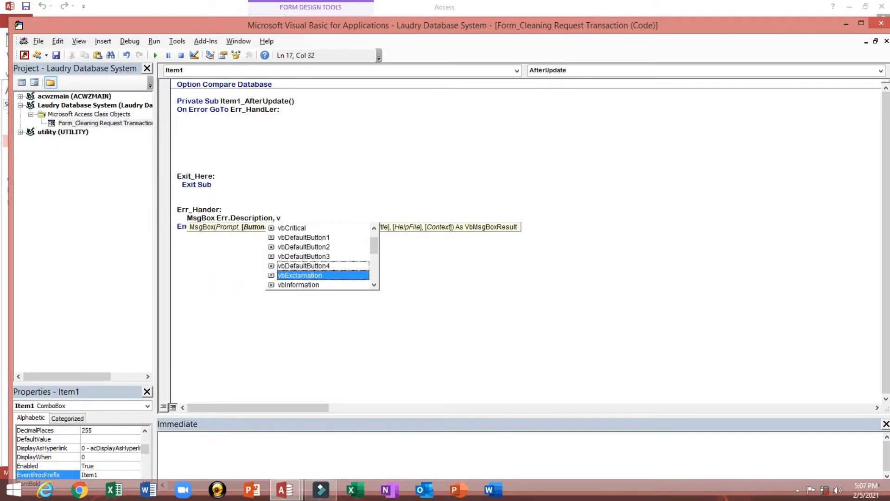
pyautogui.press('Tab')
pyautogui.write(', ')
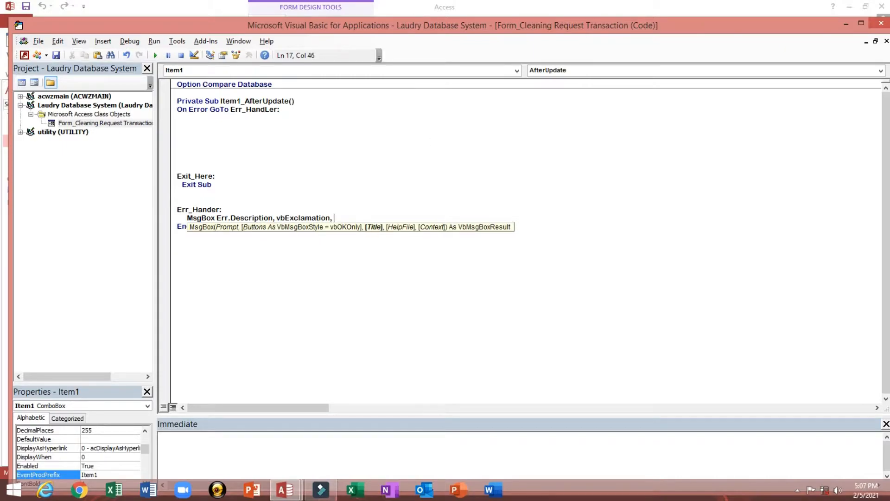
pyautogui.write('"Error"')
# - Add Resume Exit_Here below the MsgBox line
pyautogui.press('Return')
pyautogui.write('Re')
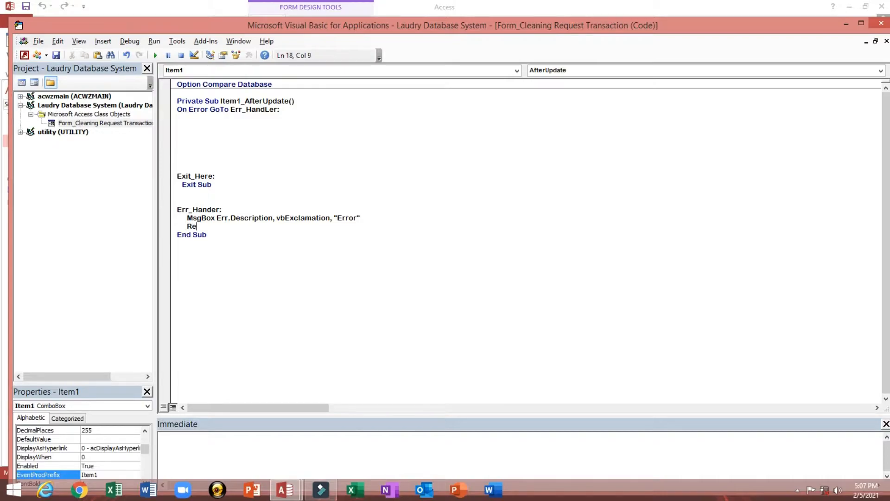
pyautogui.write('sume Exit_Here')
pyautogui.press('Return')
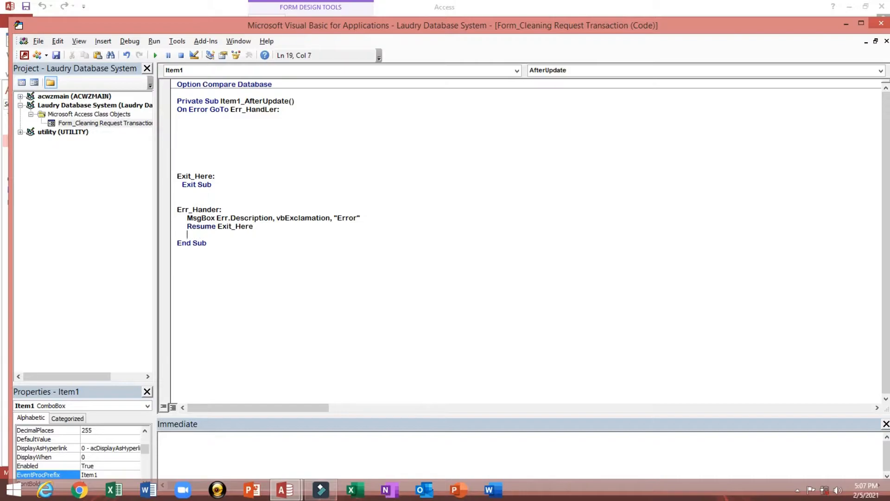
pyautogui.press('Up')
pyautogui.press('Up')
pyautogui.press('Up')
pyautogui.press('Up')
pyautogui.press('Up')
# - Declare Dim ctrl As Control in Item1_AfterUpdate
pyautogui.write('dim ctrl as c')
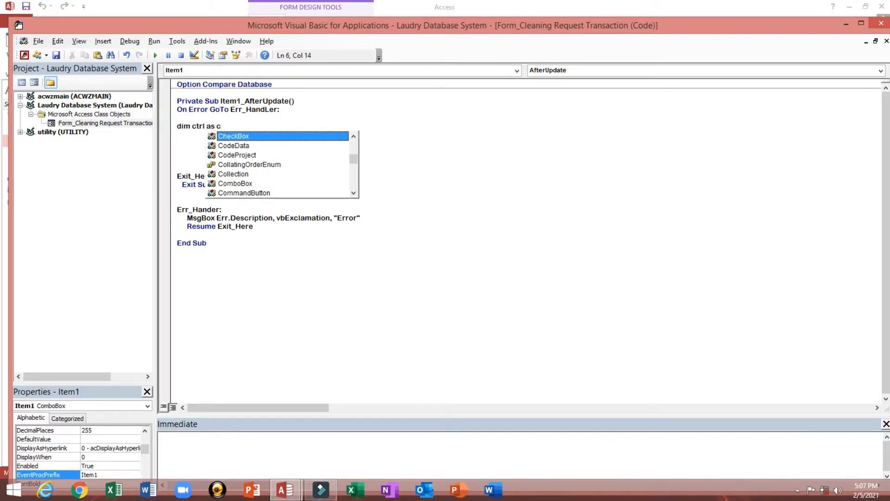
pyautogui.write('n')
pyautogui.press('BackSpace')
pyautogui.write('ont')
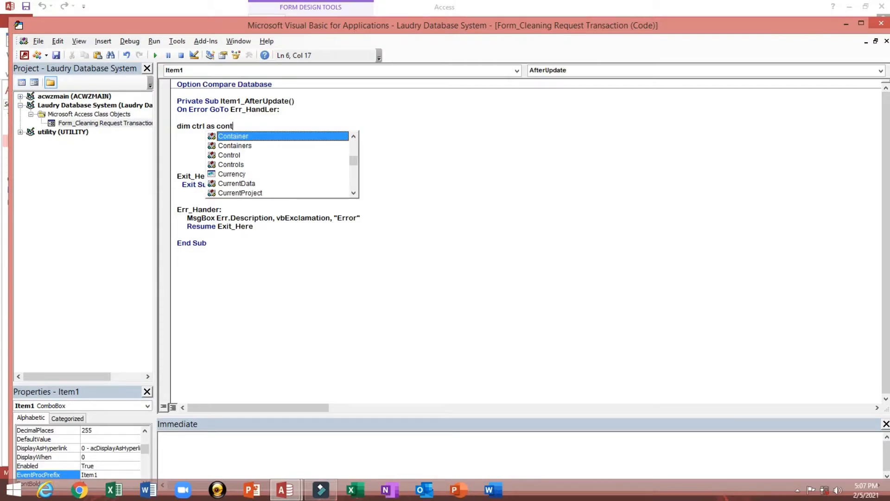
pyautogui.press('Down')
pyautogui.press('Down')
pyautogui.press('Return')
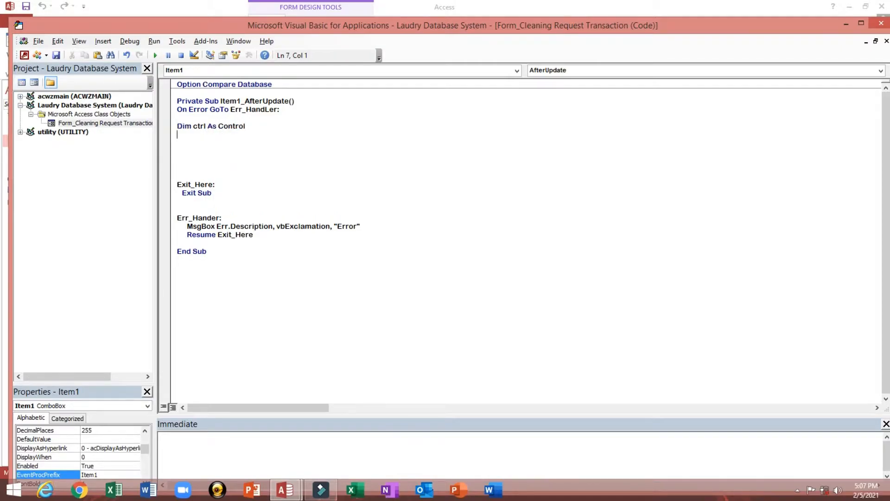
pyautogui.press('Return')
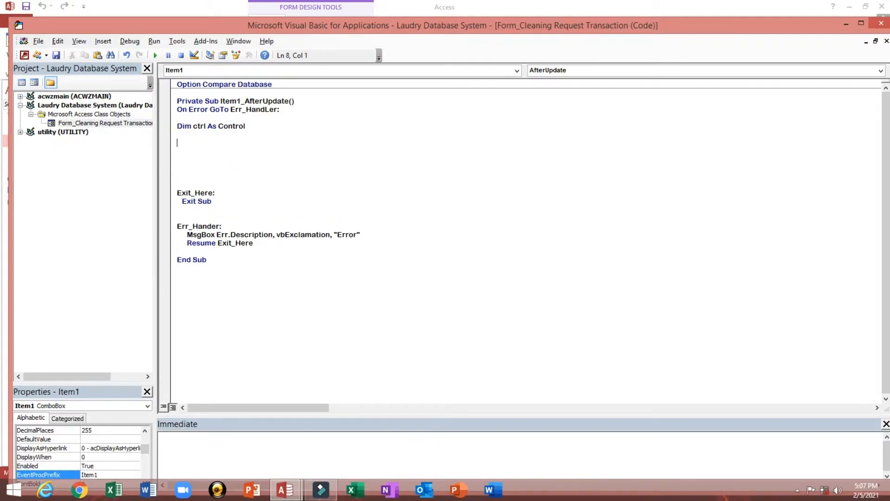
# - Add Set ctrl = Me.ActiveControl and return to the Access form design
pyautogui.write('Set ctrl=Me.')
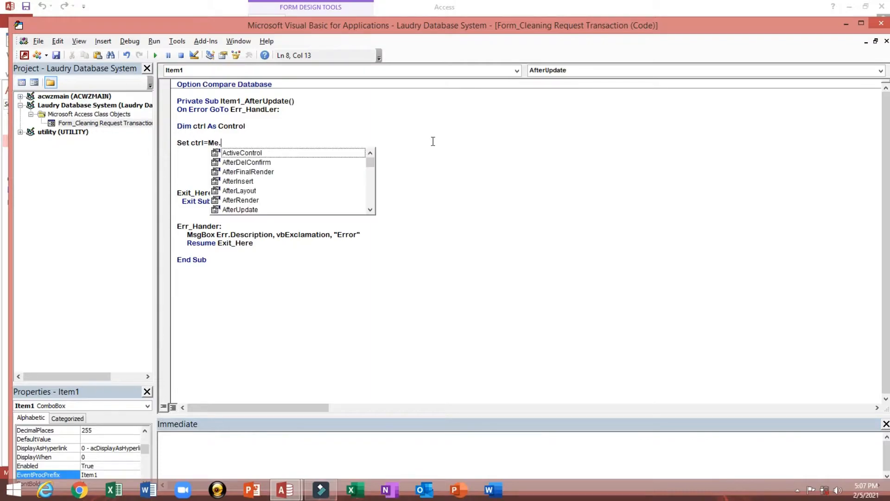
pyautogui.press('Down')
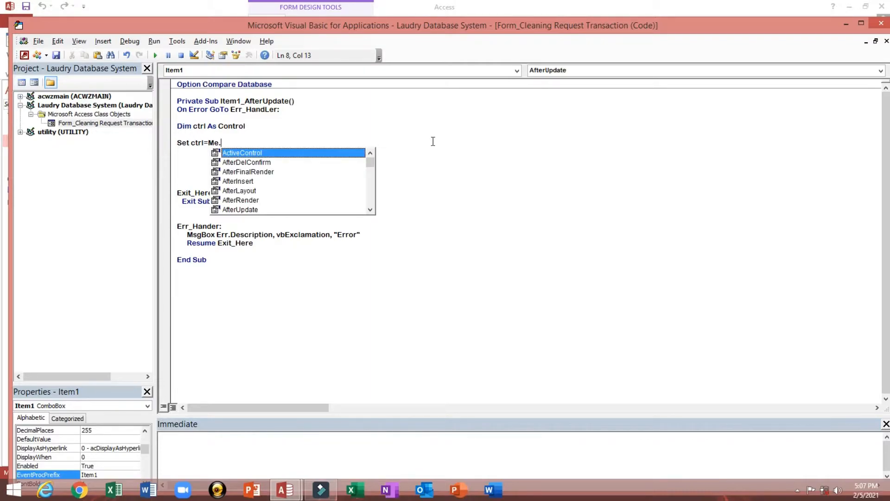
pyautogui.press('Tab')
pyautogui.press('Return')
pyautogui.press('Return')
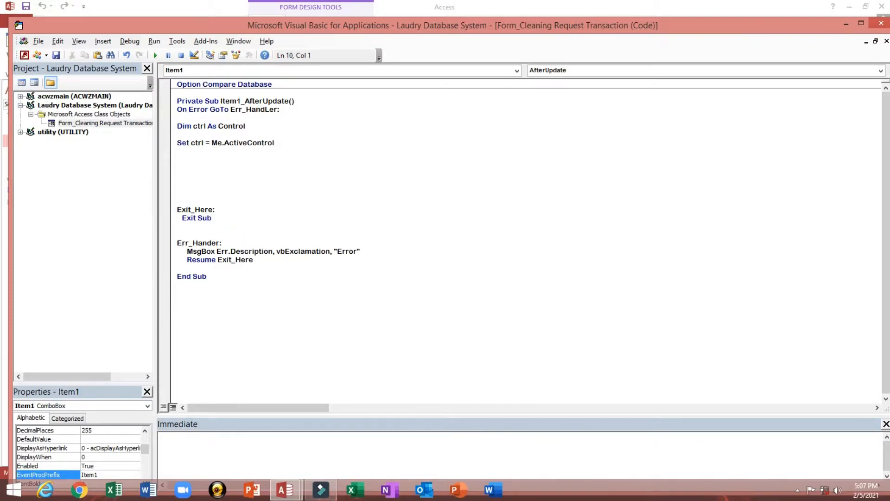
pyautogui.hotkey('alt', 'F11')
pyautogui.click(225, 293)
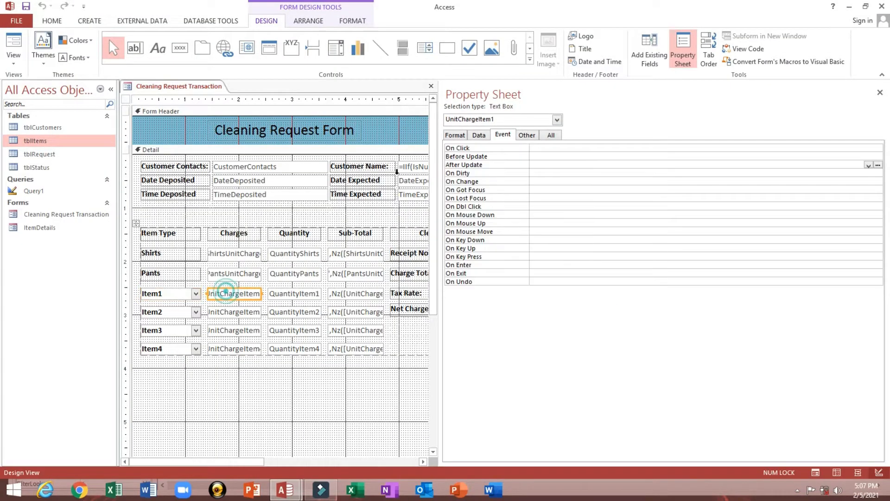
# - Check the unit charge box's name UnitChargeItem1 and reopen Item1_AfterUpdate in VBA
pyautogui.click(526, 135)
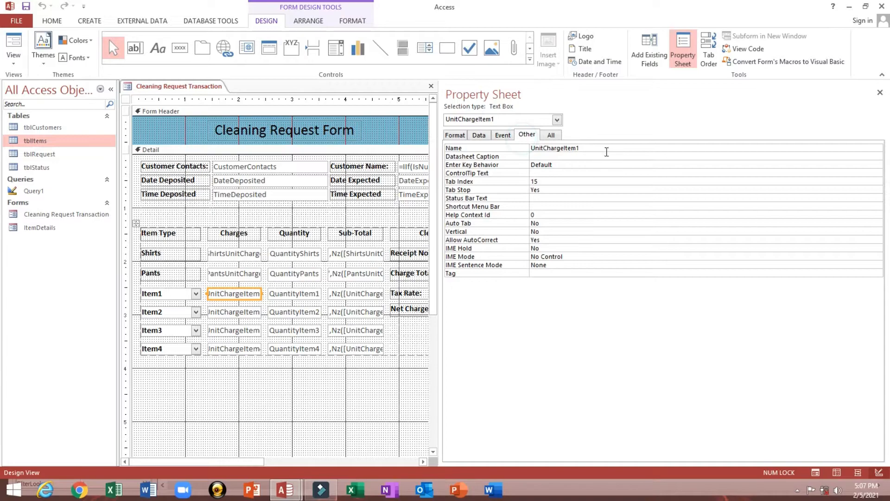
pyautogui.doubleClick(607, 152)
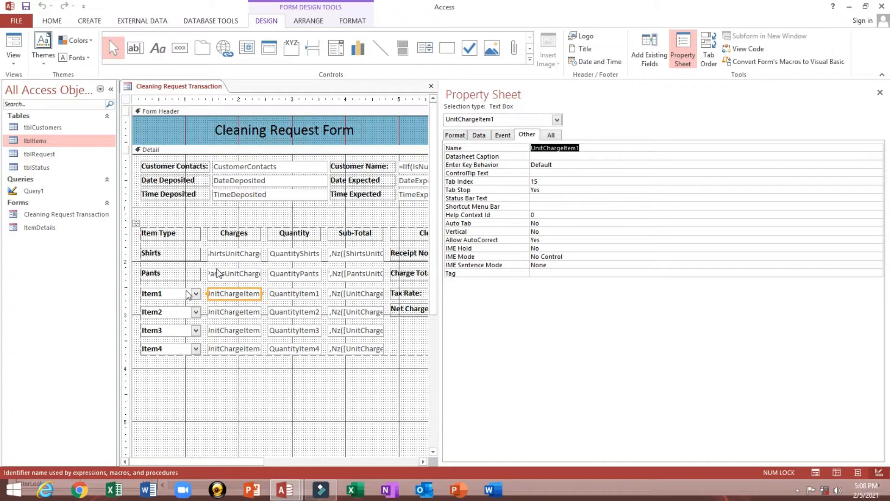
pyautogui.hotkey('alt', 'F11')
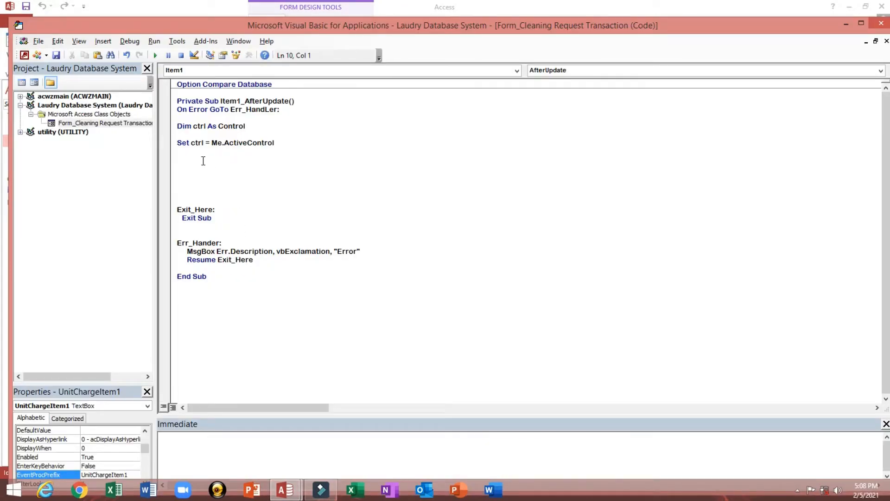
# - Add Me.UnitChargeItem1 = ctrl.Column(2) to Item1_AfterUpdate and close the VBA editor
pyautogui.write('me.')
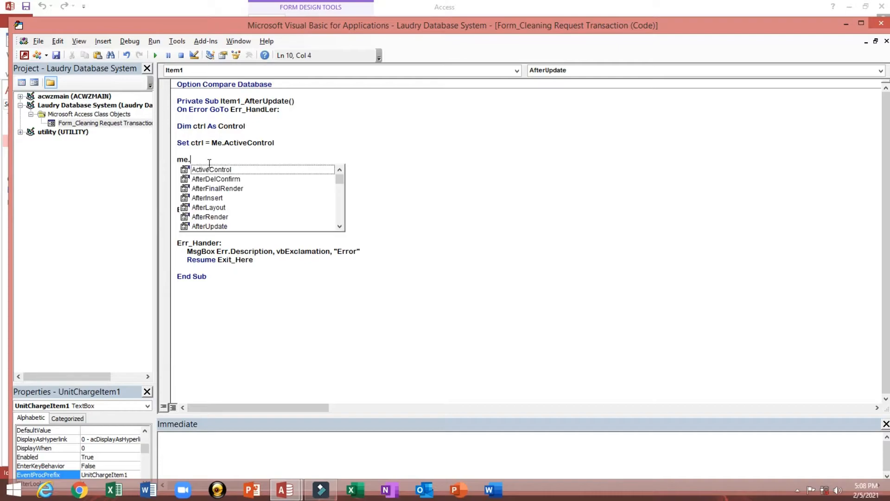
pyautogui.write('UnitChargeItem1')
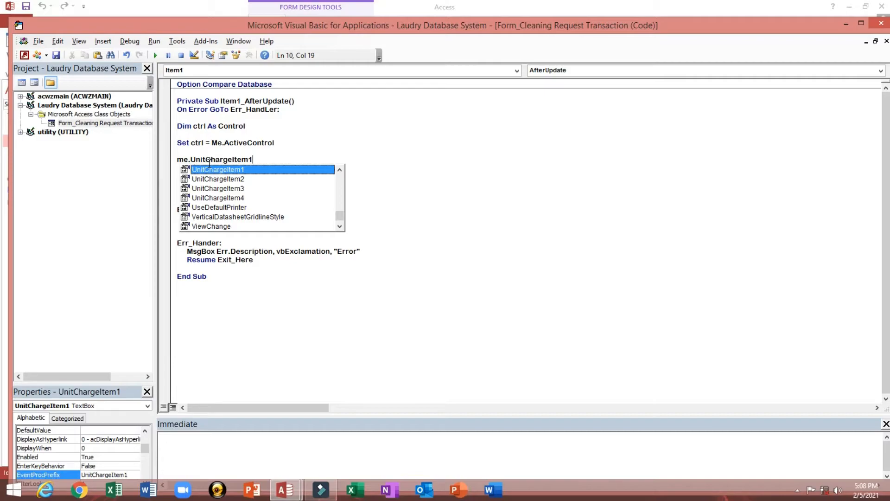
pyautogui.write('=')
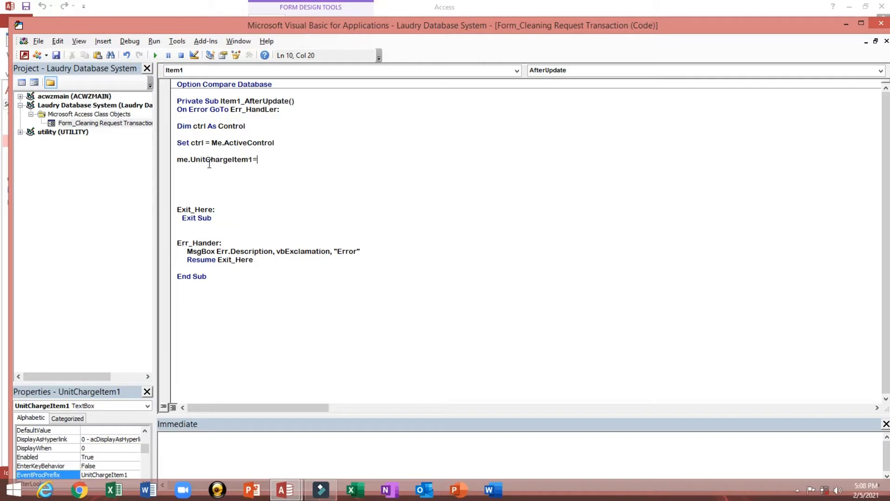
pyautogui.write('ctrl.')
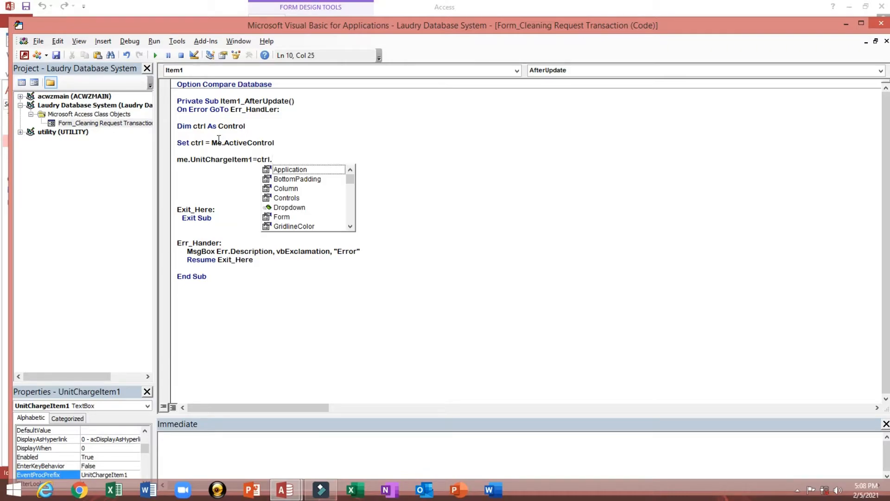
pyautogui.write('c')
pyautogui.press('Tab')
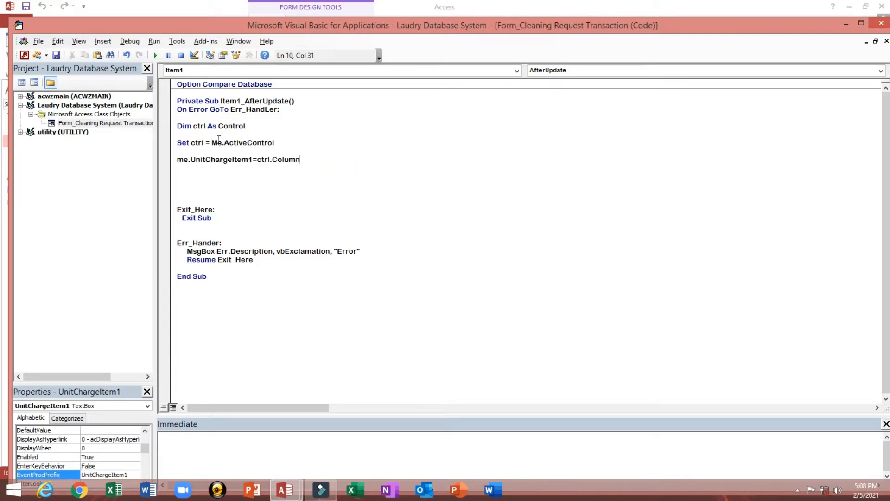
pyautogui.write('(')
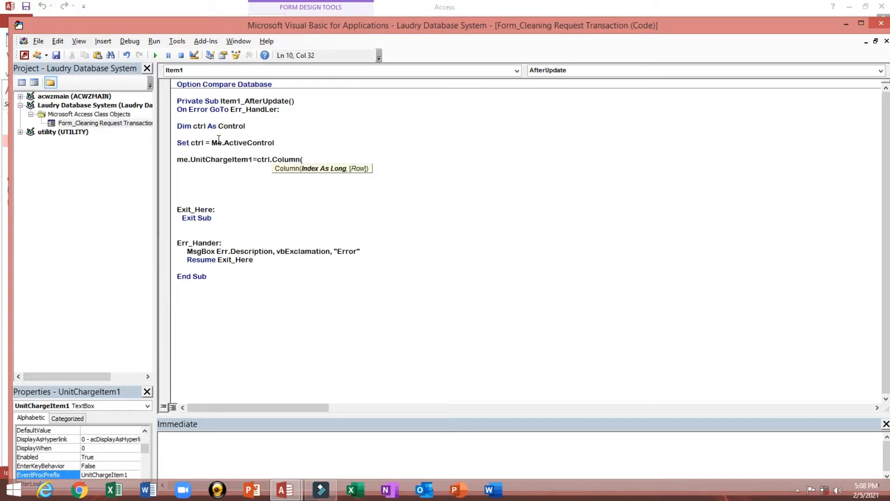
pyautogui.write('2')
pyautogui.write(')')
pyautogui.press('Return')
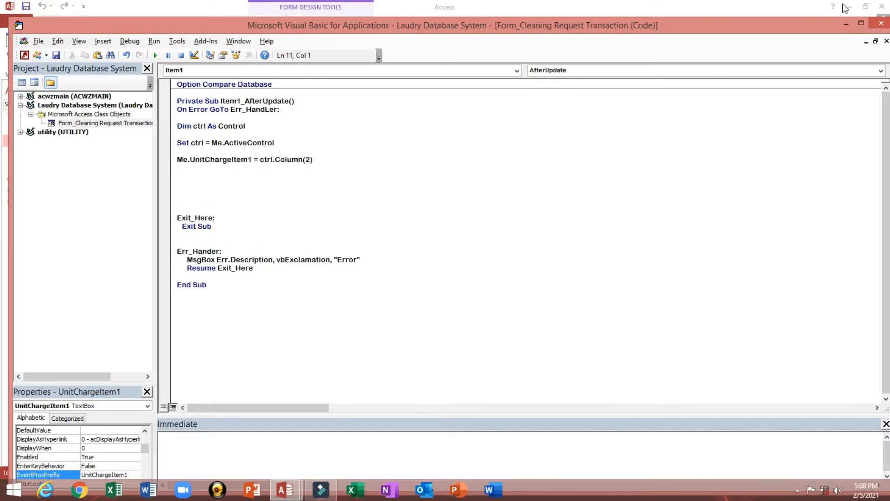
pyautogui.click(305, 160)
pyautogui.doubleClick(307, 159)
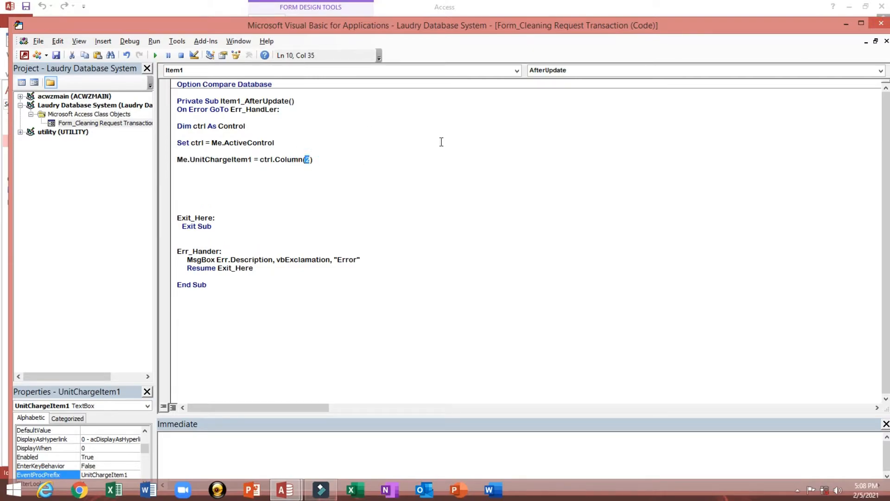
pyautogui.click(881, 23)
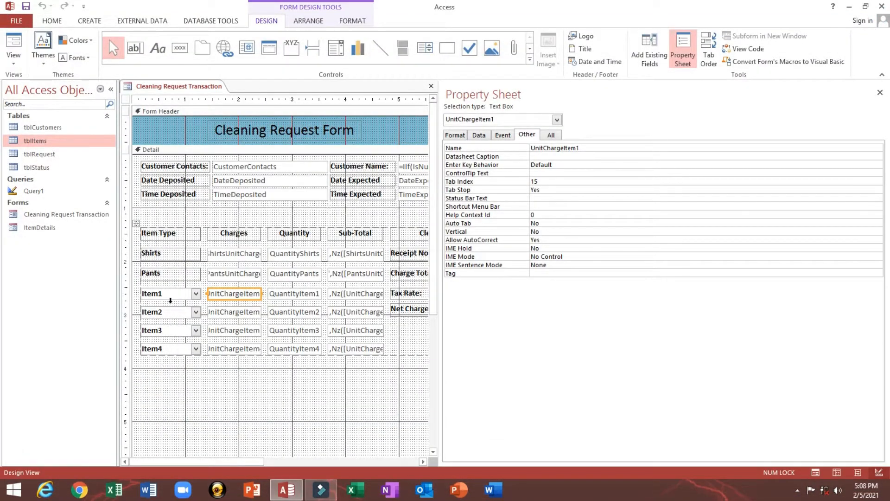
pyautogui.click(170, 299)
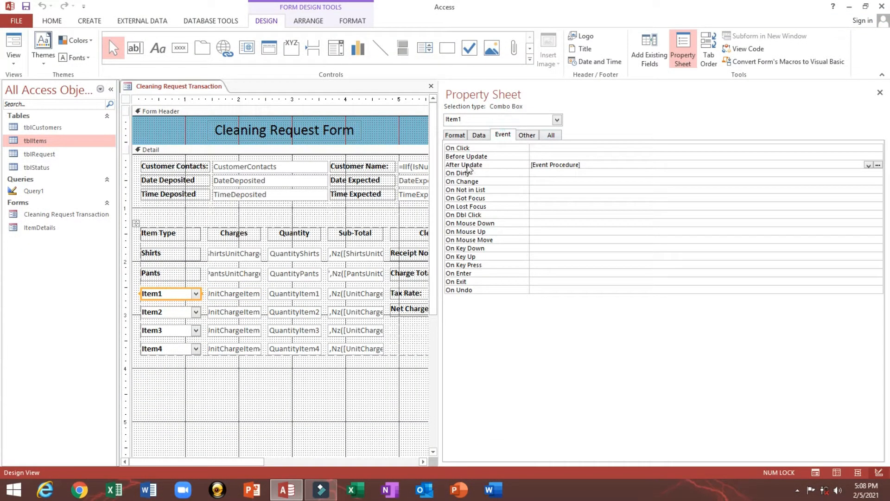
pyautogui.click(477, 165)
pyautogui.click(479, 135)
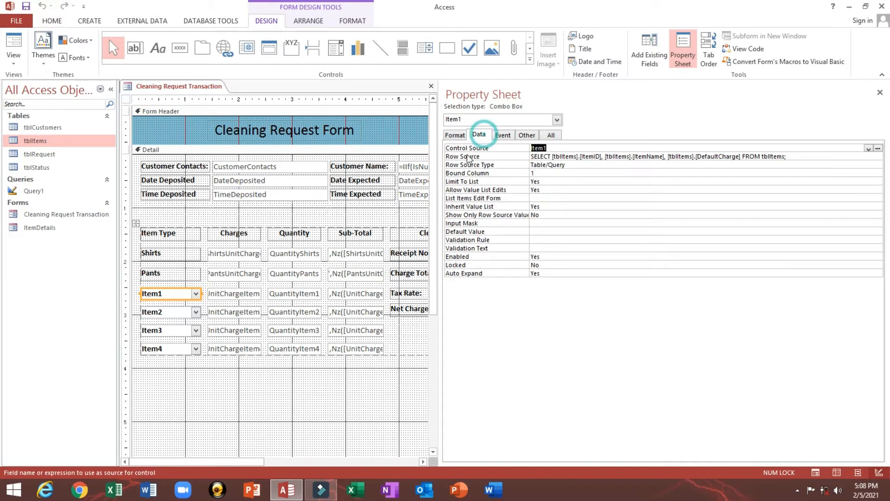
pyautogui.click(465, 157)
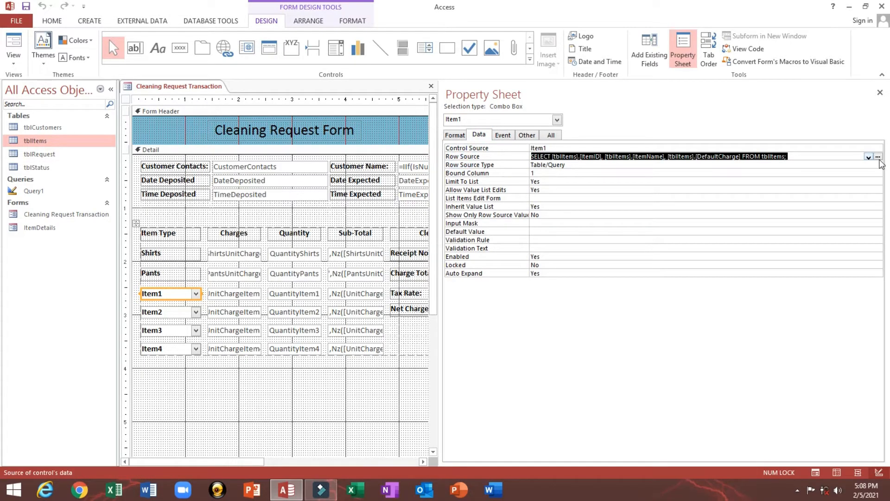
pyautogui.click(878, 158)
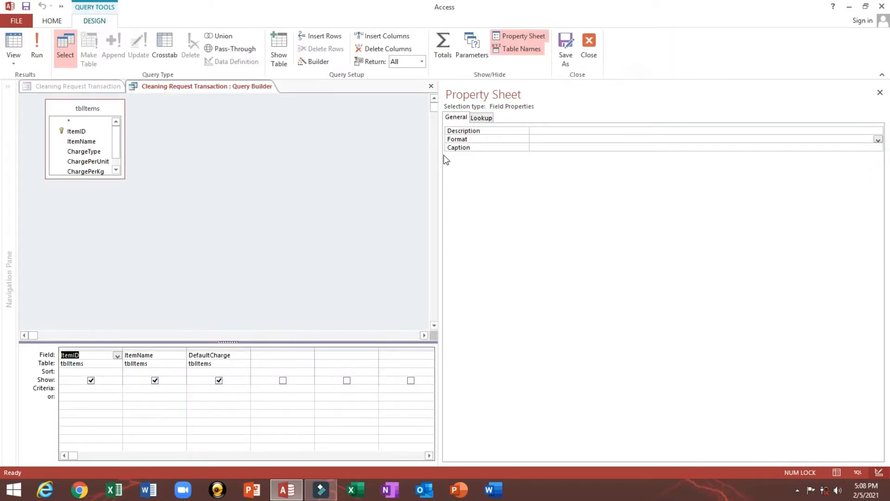
pyautogui.moveTo(440, 155); pyautogui.dragTo(585, 159)
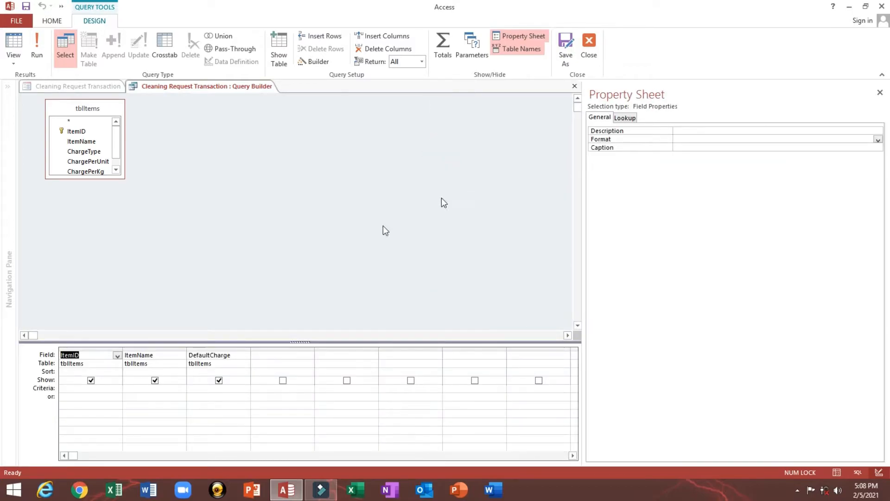
pyautogui.click(95, 348)
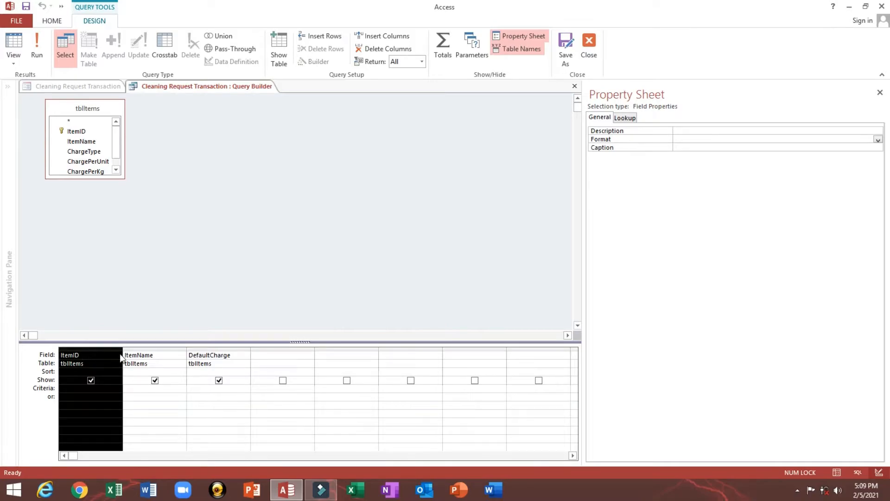
pyautogui.click(142, 348)
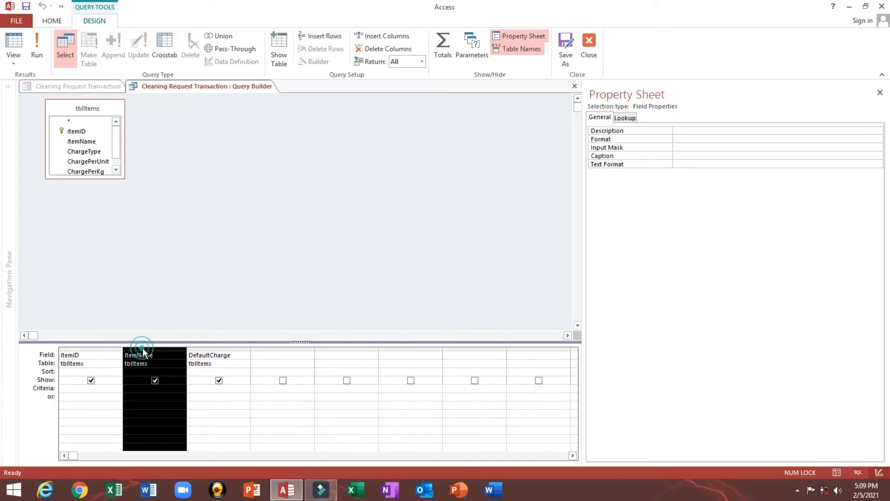
pyautogui.click(221, 349)
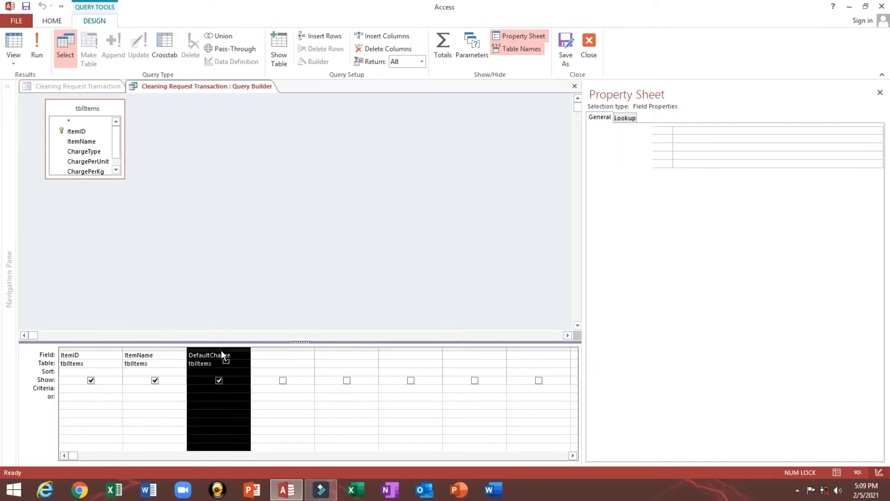
pyautogui.click(590, 41)
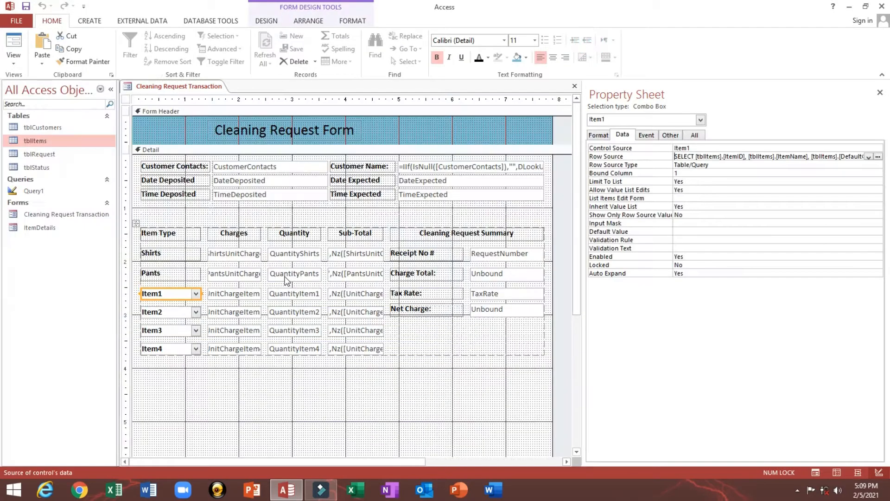
pyautogui.click(233, 297)
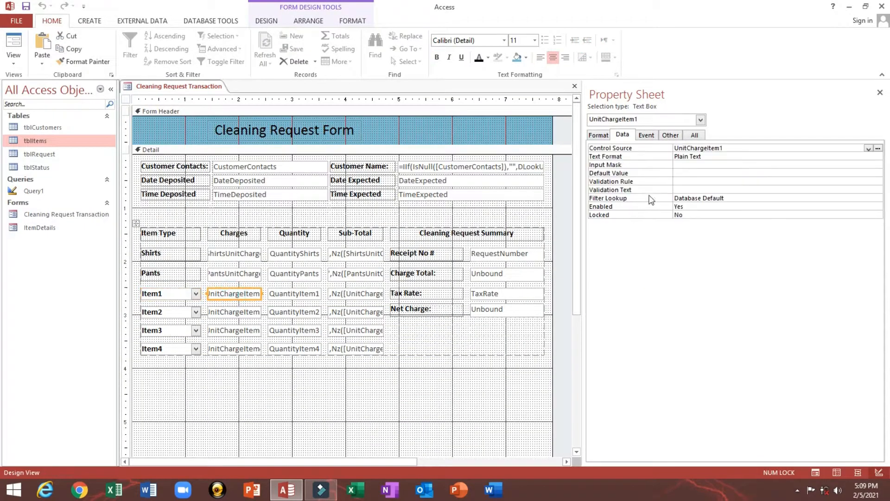
pyautogui.doubleClick(46, 141)
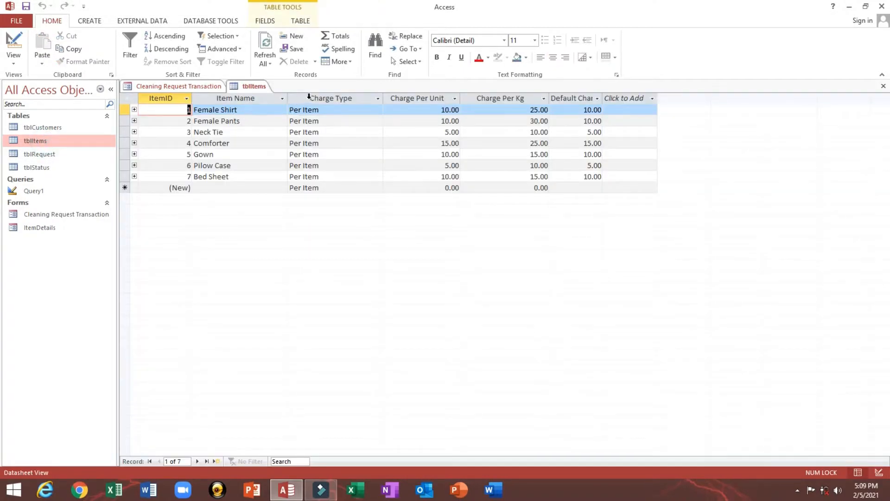
pyautogui.click(309, 96)
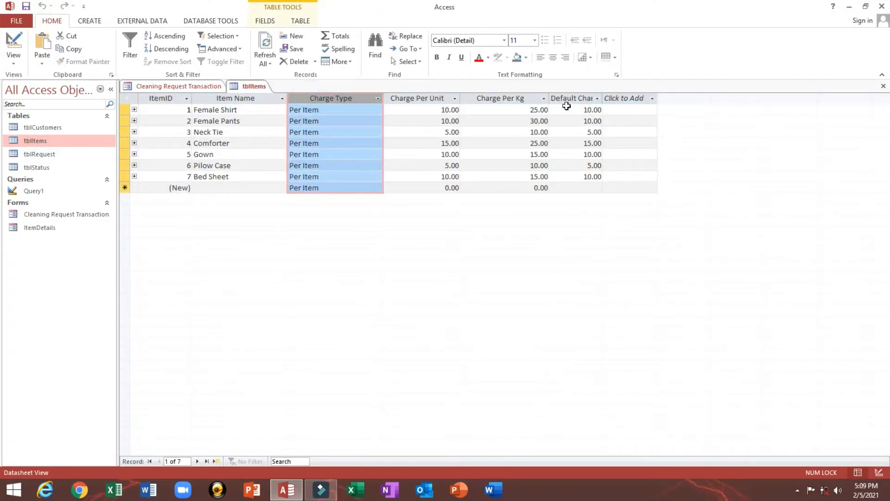
pyautogui.doubleClick(602, 98)
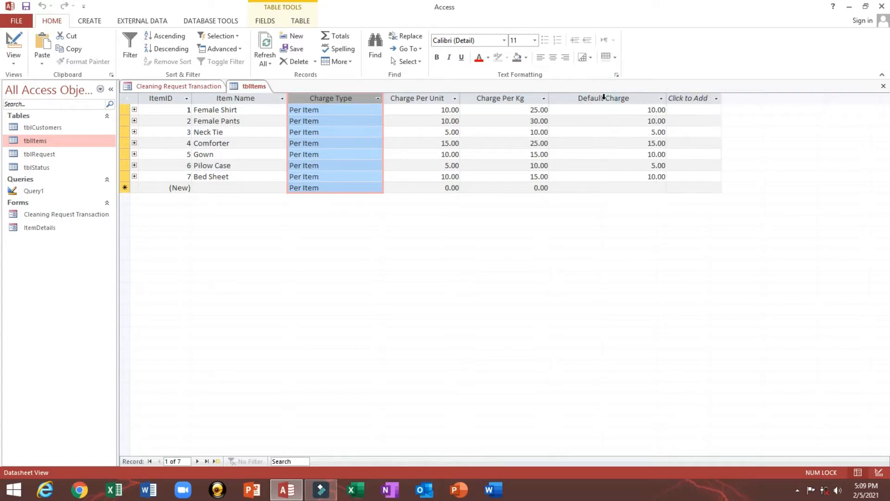
pyautogui.doubleClick(604, 98)
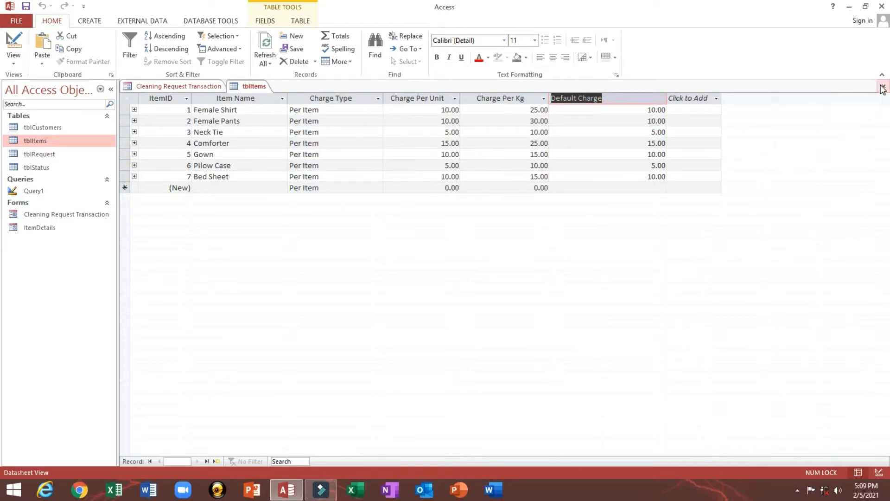
pyautogui.click(882, 87)
pyautogui.click(403, 277)
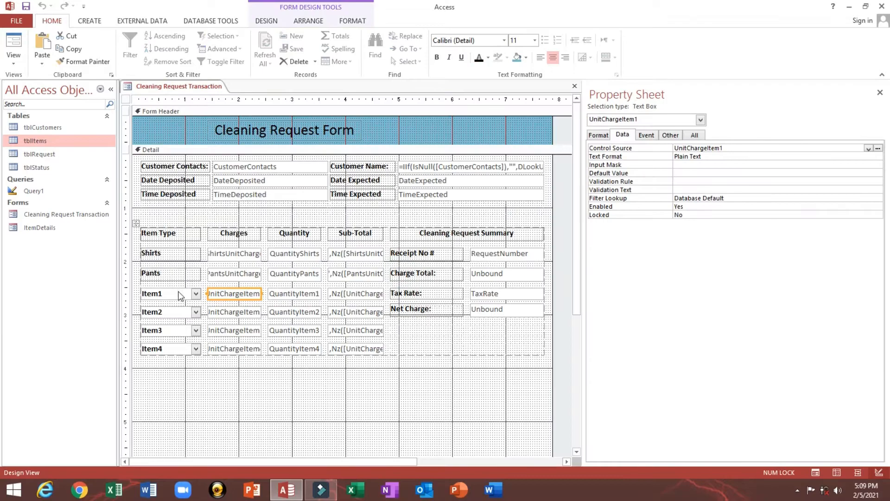
# - Review Item1's After Update code referencing UnitChargeItem1, then close the VBA editor
pyautogui.click(159, 297)
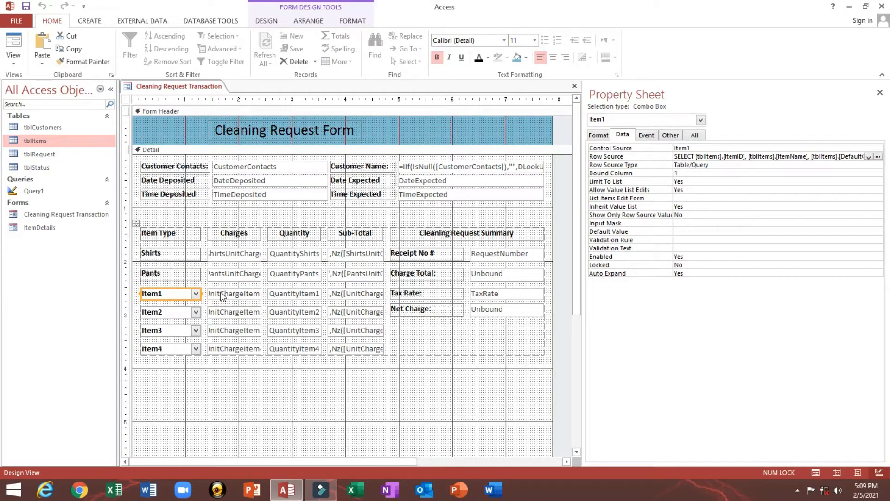
pyautogui.click(222, 296)
pyautogui.click(646, 135)
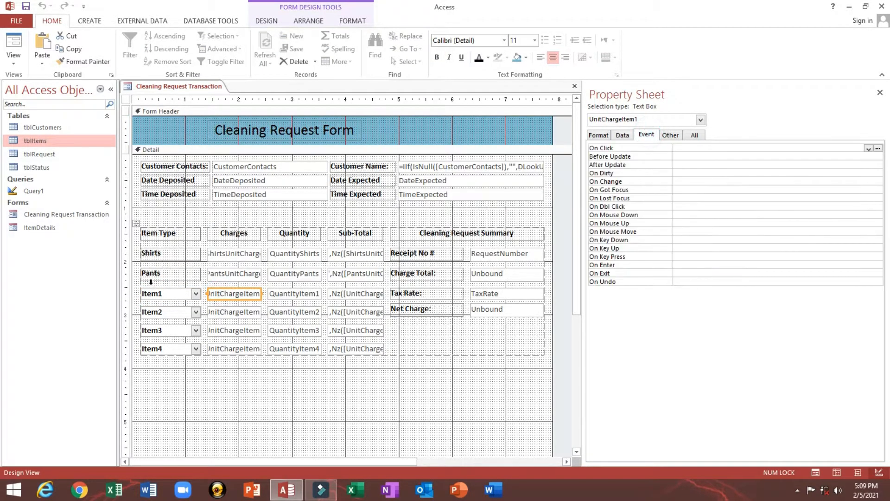
pyautogui.click(171, 299)
pyautogui.click(758, 165)
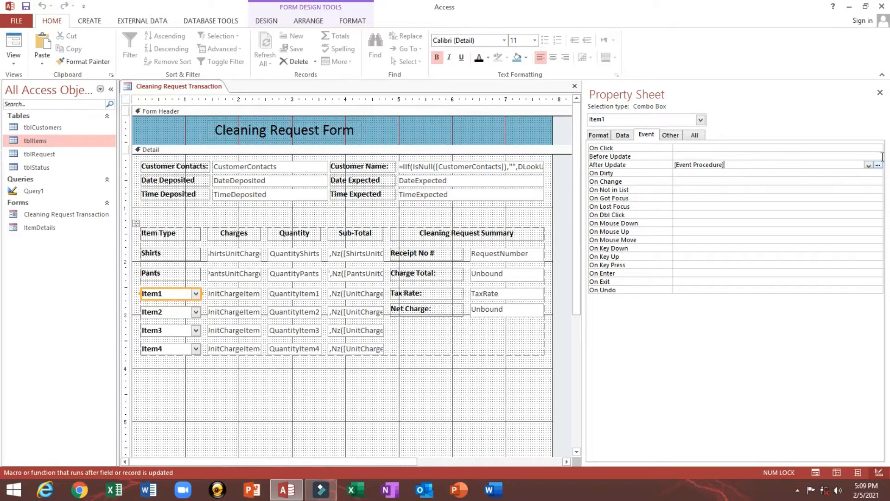
pyautogui.click(878, 165)
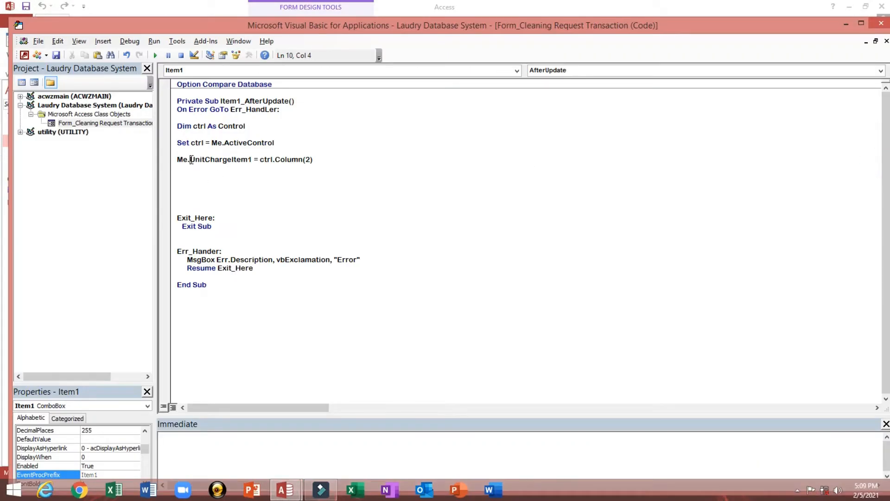
pyautogui.moveTo(189, 159); pyautogui.dragTo(245, 162)
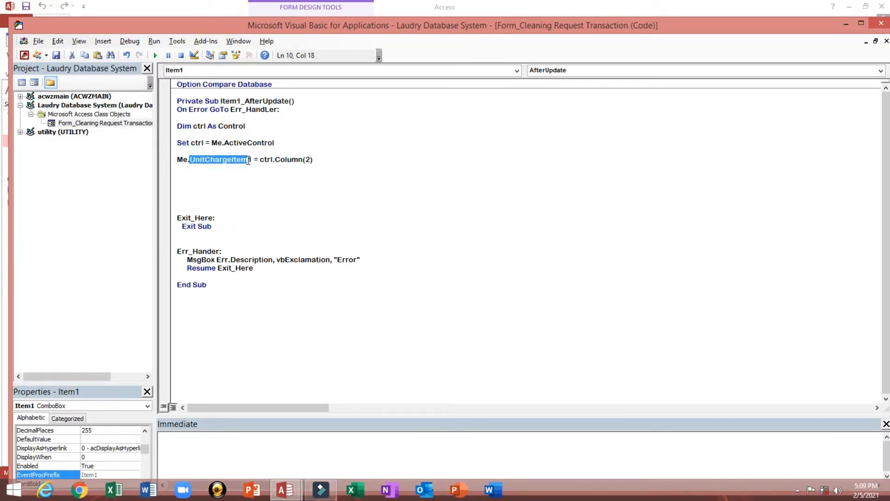
pyautogui.click(881, 23)
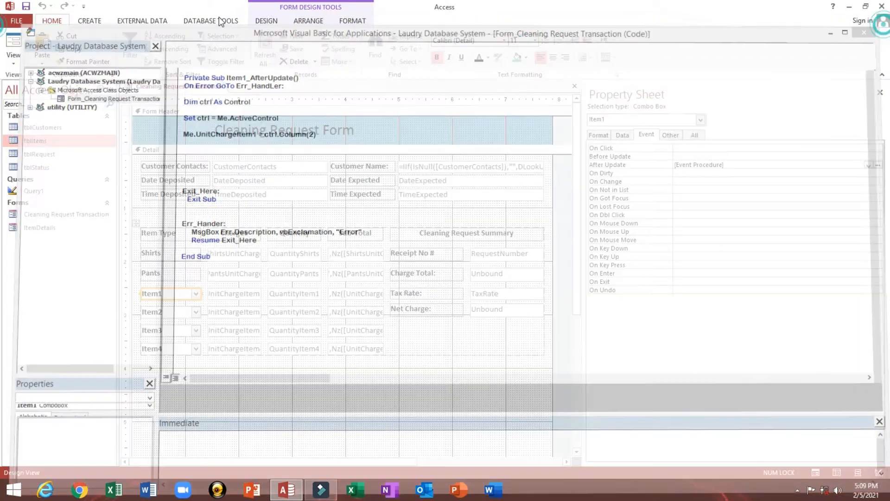
# - In Form View, choose Female Shirt for Item1, triggering a 'Label not defined' error
pyautogui.click(14, 47)
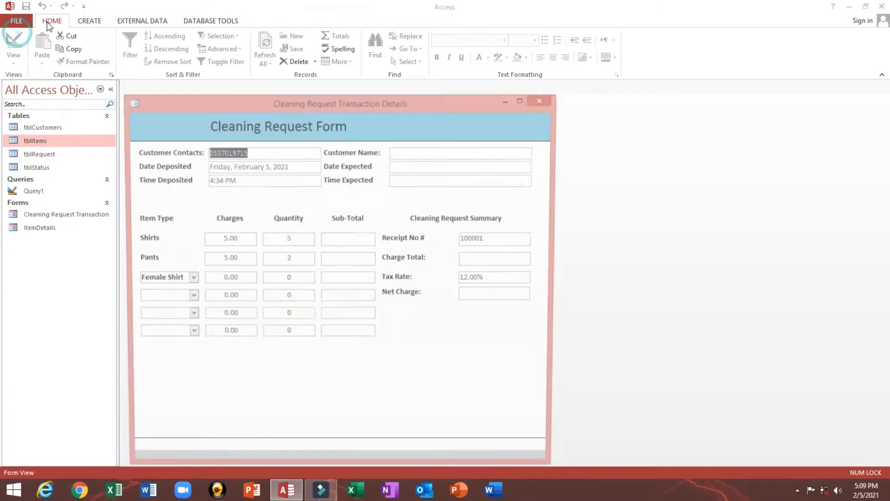
pyautogui.click(188, 279)
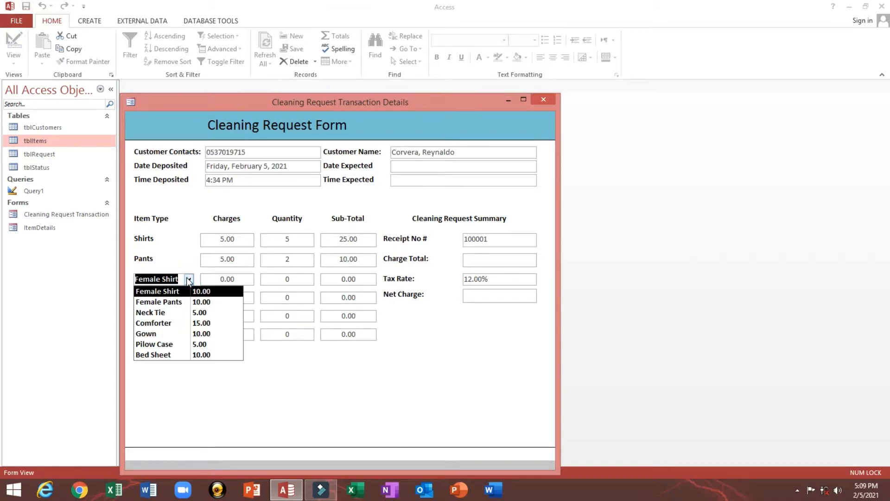
pyautogui.click(198, 292)
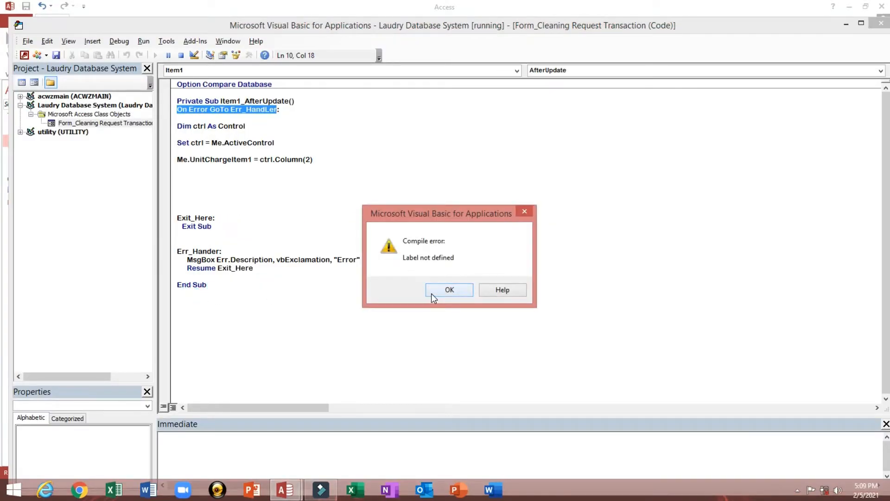
# - Correct the misspelled Err_Handler label in the Item1_AfterUpdate code
pyautogui.click(431, 293)
pyautogui.click(320, 102)
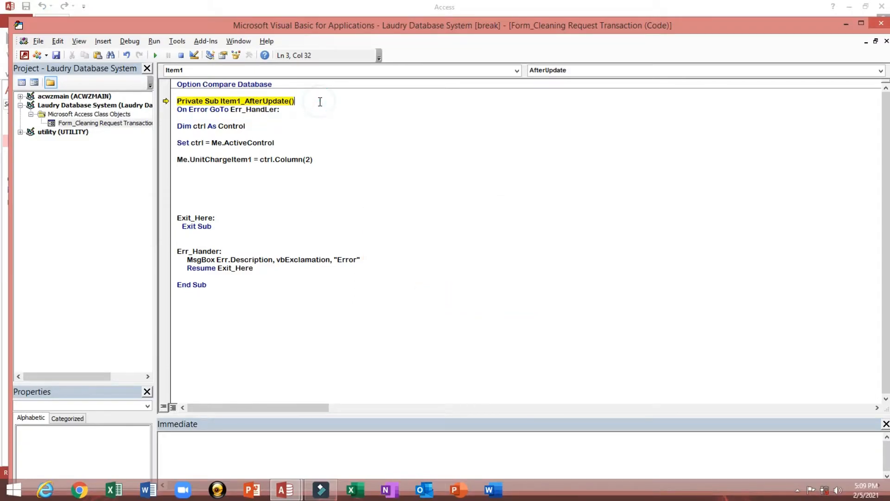
pyautogui.press('Return')
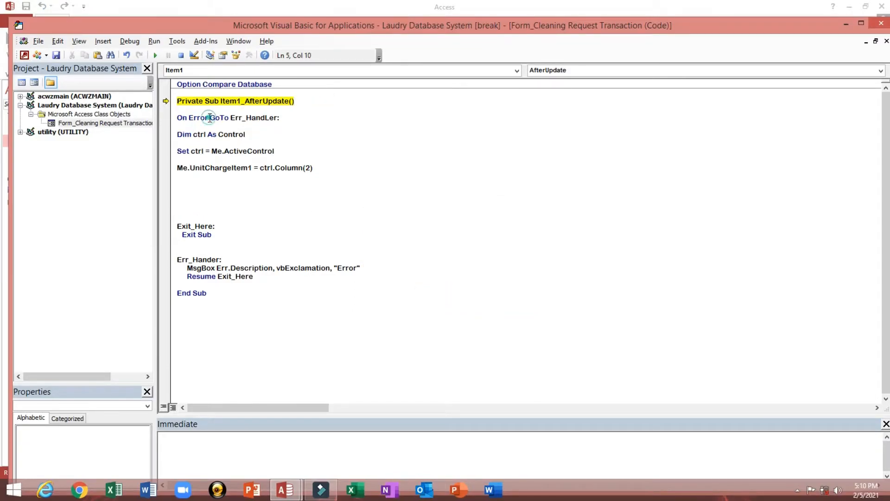
pyautogui.moveTo(209, 117); pyautogui.dragTo(223, 117)
pyautogui.click(211, 261)
pyautogui.click(263, 239)
pyautogui.click(265, 210)
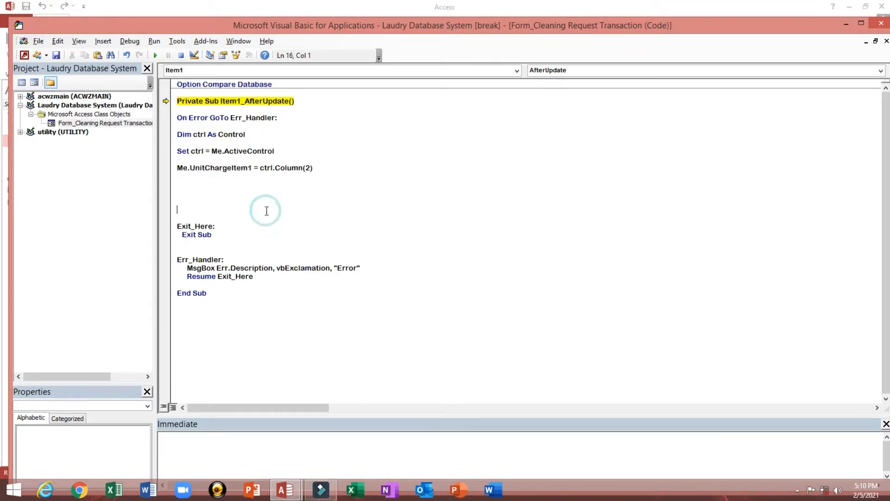
pyautogui.moveTo(185, 276); pyautogui.dragTo(216, 277)
pyautogui.click(229, 277)
pyautogui.click(251, 201)
pyautogui.click(212, 151)
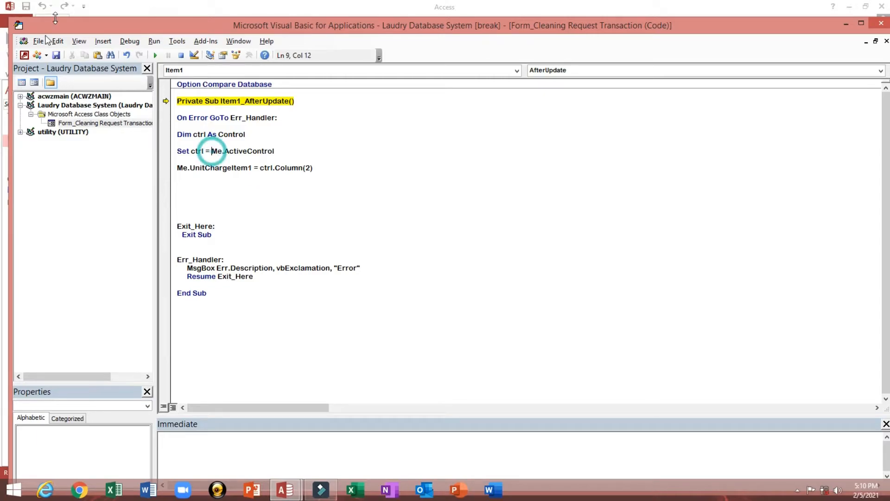
# - Stop debugging, pick Female Shirt with quantity 1 for a 10.00 sub-total, then return to Design View
pyautogui.click(881, 23)
pyautogui.click(405, 287)
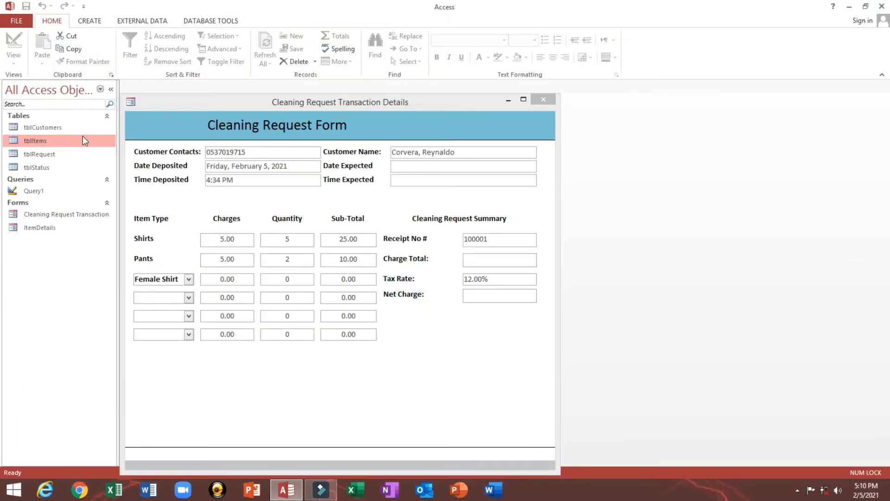
pyautogui.click(188, 278)
pyautogui.click(188, 279)
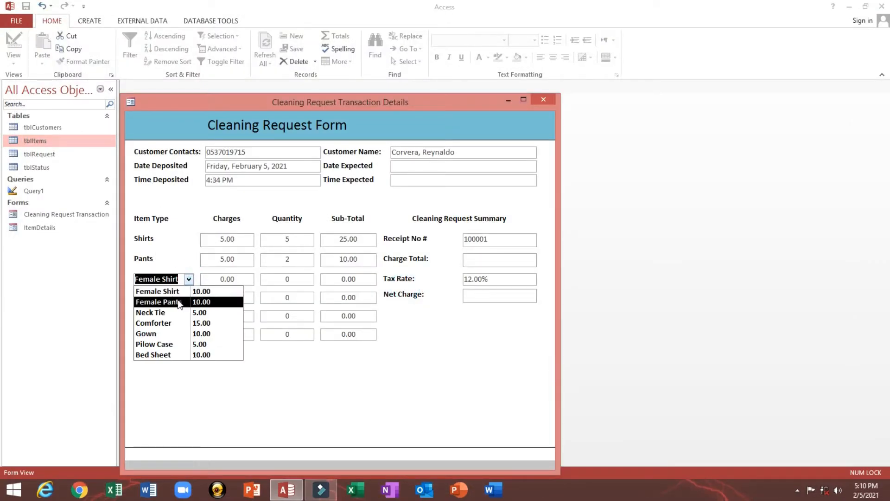
pyautogui.click(167, 291)
pyautogui.click(214, 279)
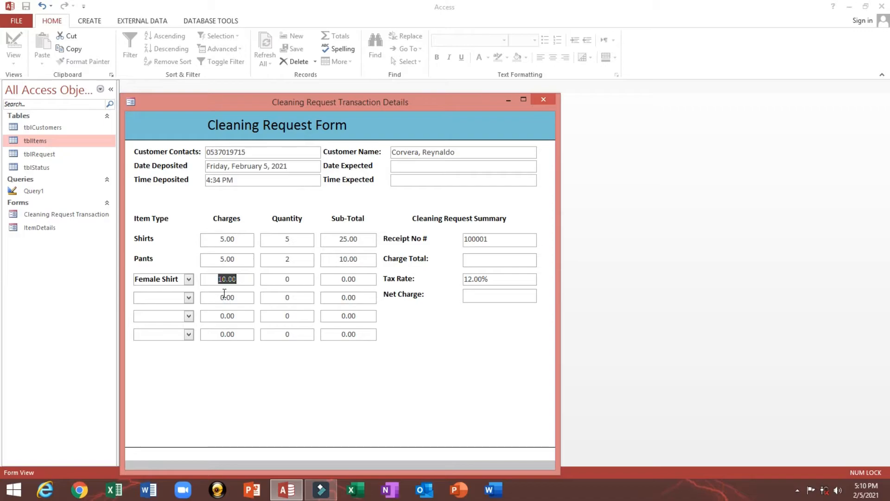
pyautogui.click(272, 281)
pyautogui.write('1')
pyautogui.press('Tab')
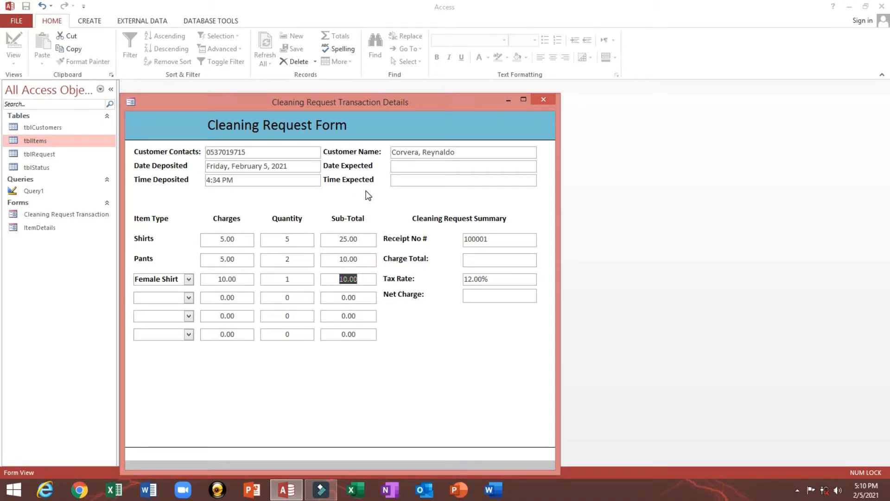
pyautogui.rightClick(367, 193)
pyautogui.click(377, 220)
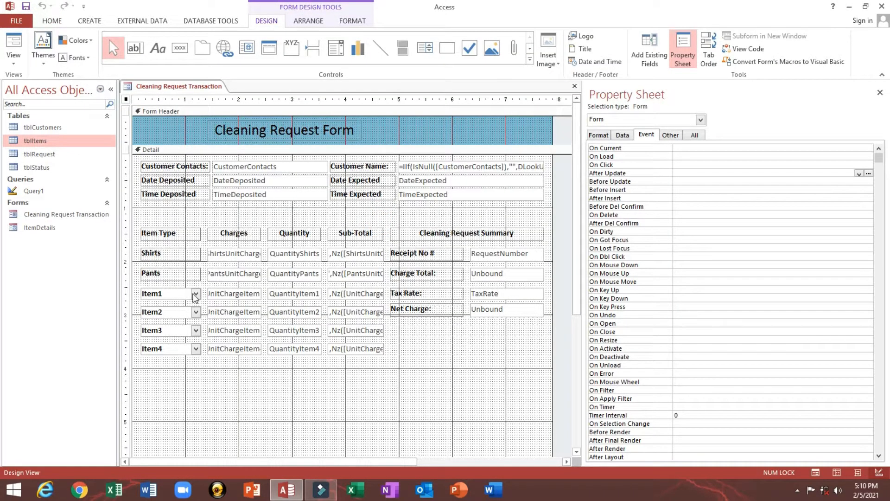
# - Copy the body of Item1's After Update unit-charge procedure
pyautogui.click(195, 298)
pyautogui.click(764, 167)
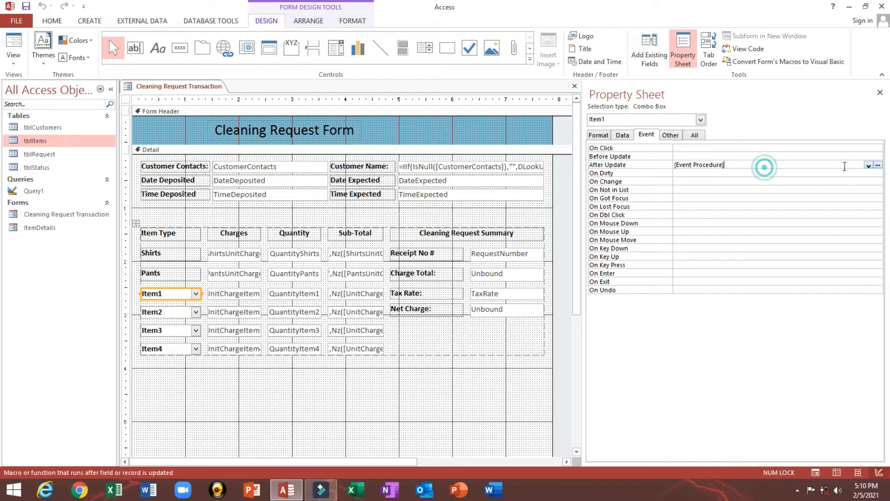
pyautogui.click(878, 165)
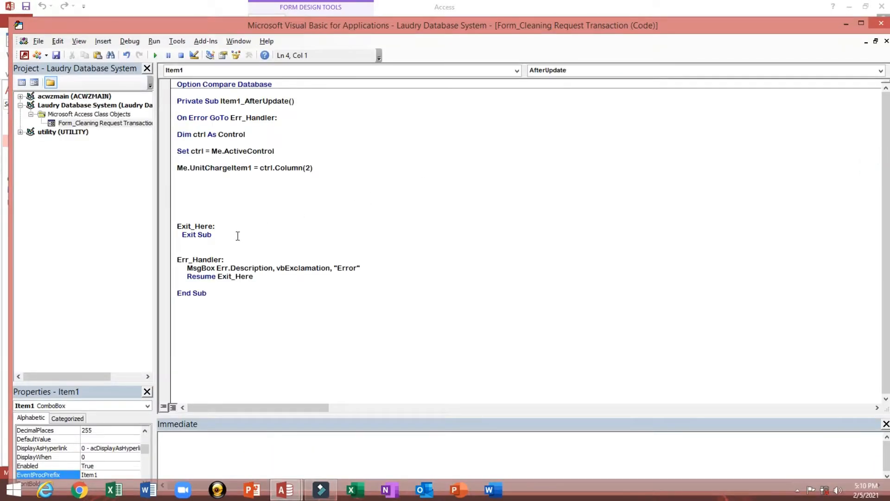
pyautogui.keyDown('shift'); pyautogui.click(270, 274); pyautogui.keyUp('shift')
pyautogui.hotkey('ctrl', 'c')
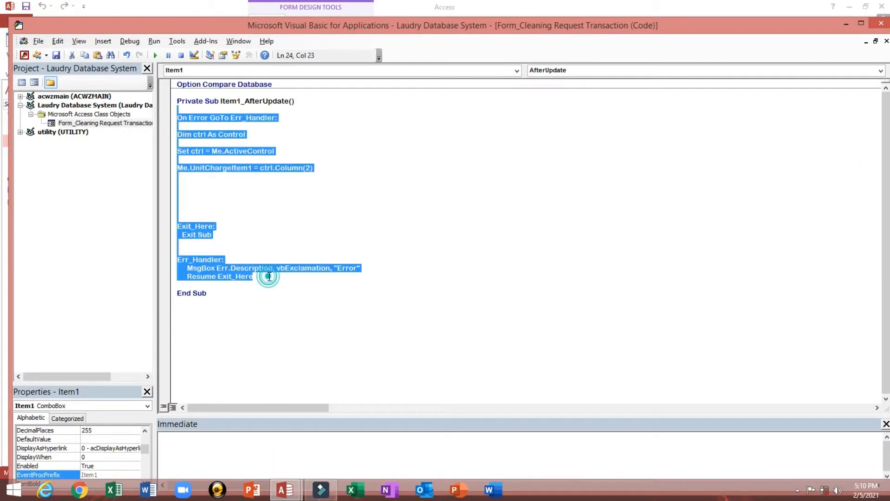
pyautogui.click(880, 25)
# - Give Item2 an After Update event procedure with the pasted code, renumbered to UnitChargeItem2
pyautogui.click(170, 312)
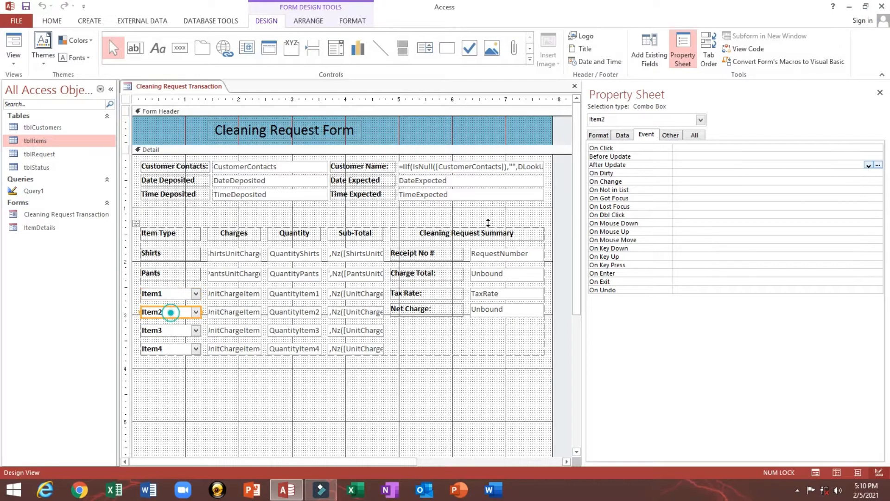
pyautogui.click(869, 165)
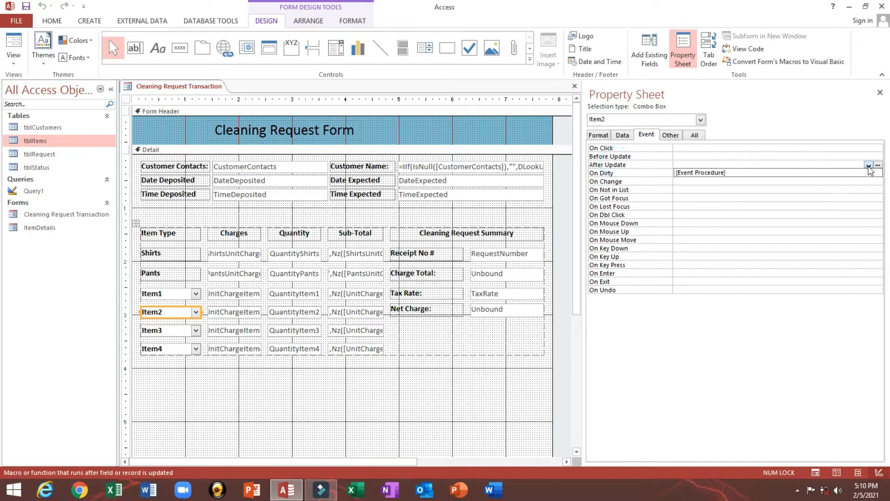
pyautogui.click(861, 174)
pyautogui.click(878, 166)
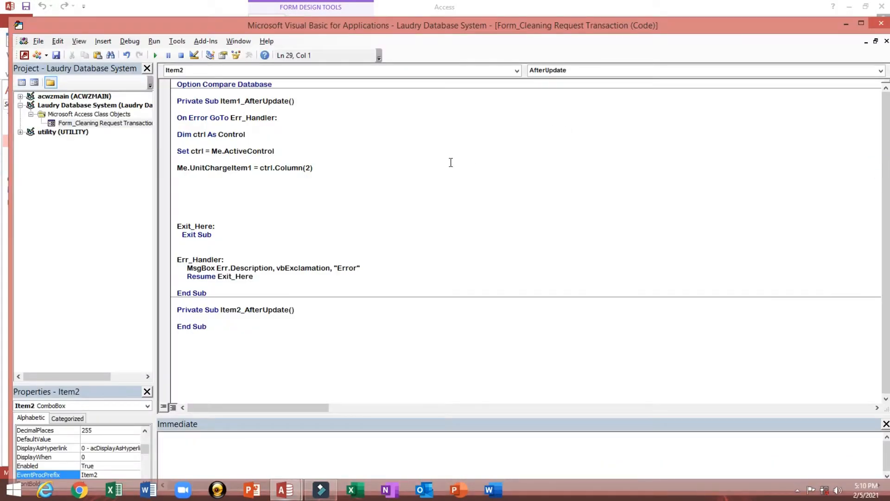
pyautogui.hotkey('ctrl', 'v')
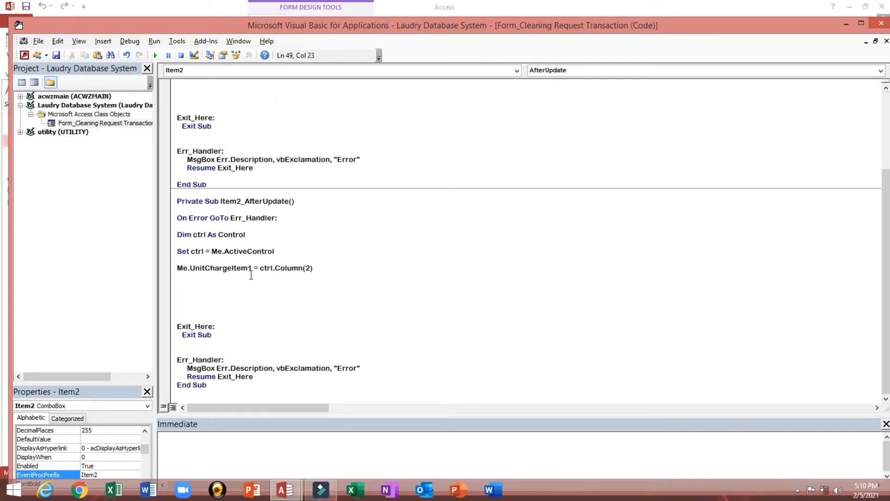
pyautogui.moveTo(249, 269); pyautogui.dragTo(252, 270)
pyautogui.write('2')
pyautogui.click(881, 23)
# - Give Item3 an After Update event procedure with the pasted code, renumbered to UnitChargeItem3
pyautogui.click(164, 325)
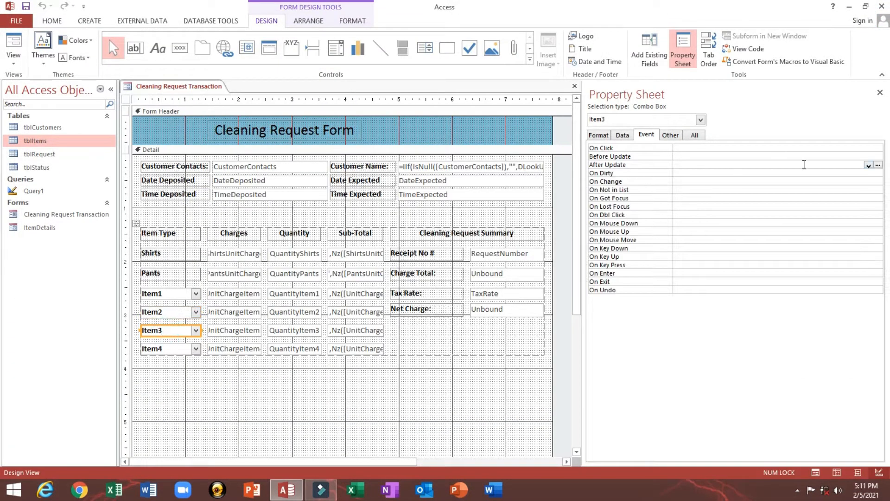
pyautogui.click(689, 164)
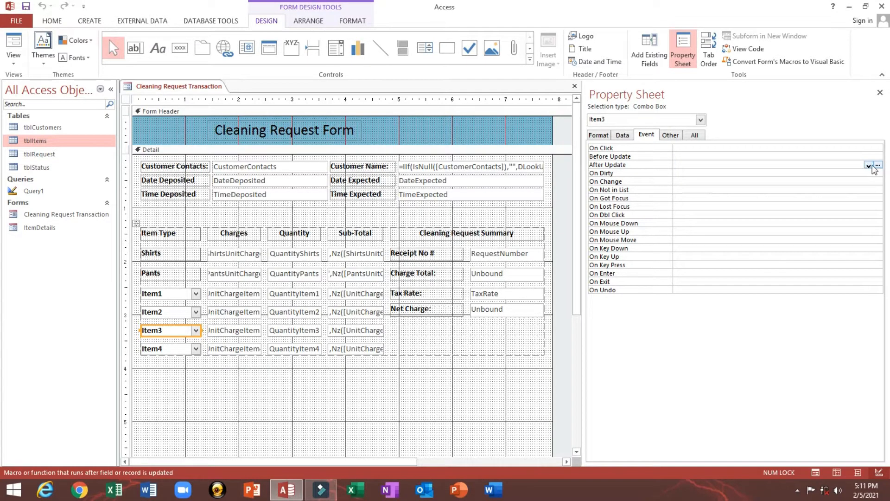
pyautogui.click(869, 166)
pyautogui.click(870, 172)
pyautogui.click(878, 165)
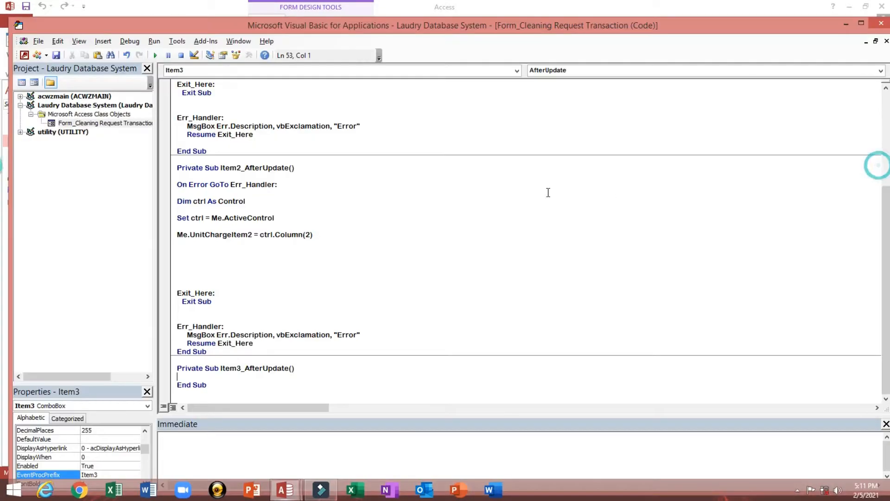
pyautogui.hotkey('ctrl', 'v')
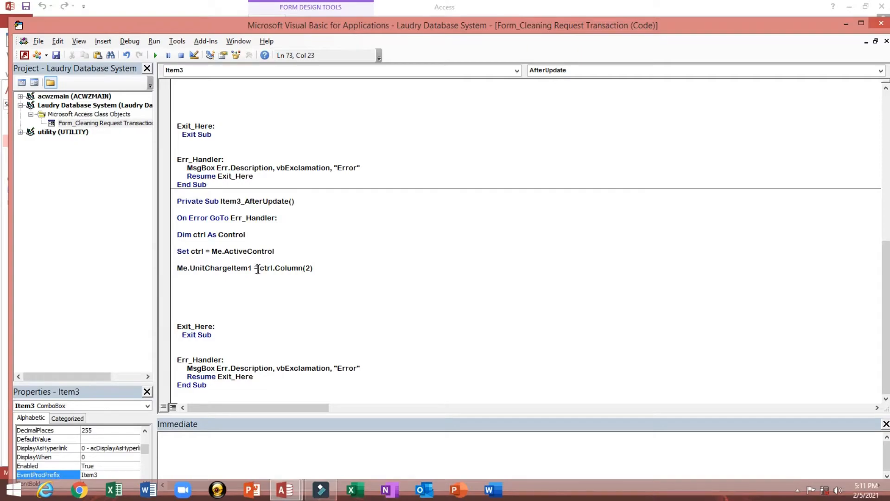
pyautogui.moveTo(249, 268); pyautogui.dragTo(252, 269)
pyautogui.write('3')
pyautogui.click(308, 287)
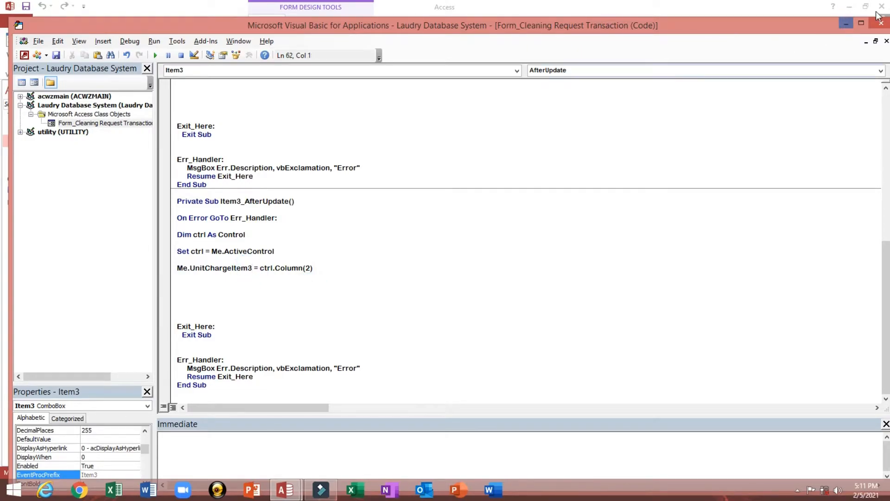
pyautogui.click(882, 26)
# - Give Item4 an After Update procedure with the pasted unit-charge code, then save and switch to Form View
pyautogui.click(168, 349)
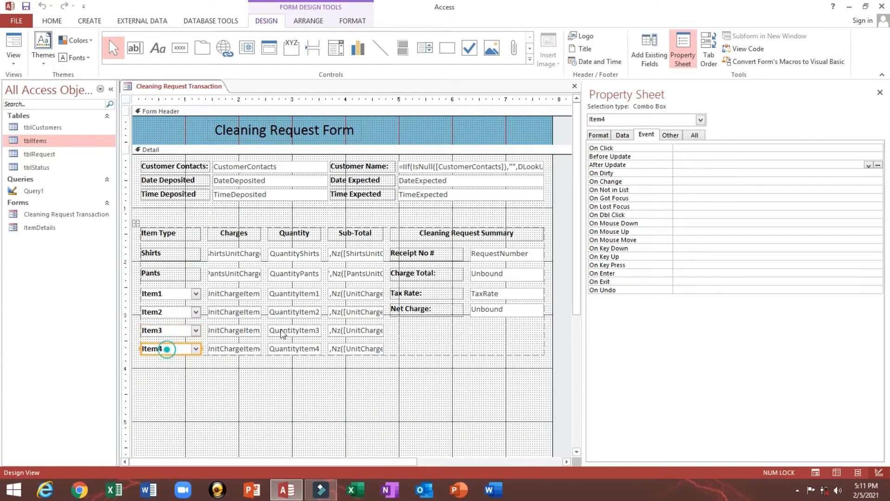
pyautogui.click(868, 165)
pyautogui.click(859, 174)
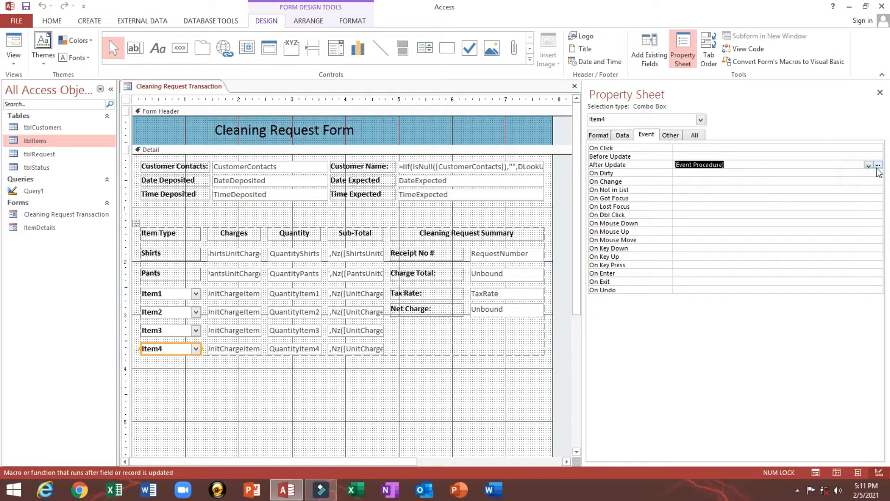
pyautogui.click(878, 166)
pyautogui.hotkey('ctrl', 'v')
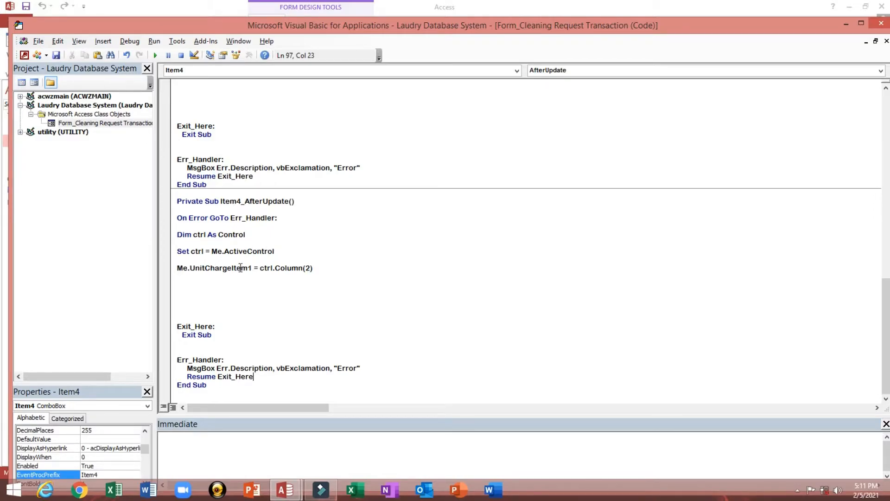
pyautogui.moveTo(249, 269); pyautogui.dragTo(252, 269)
pyautogui.write('4')
pyautogui.click(443, 227)
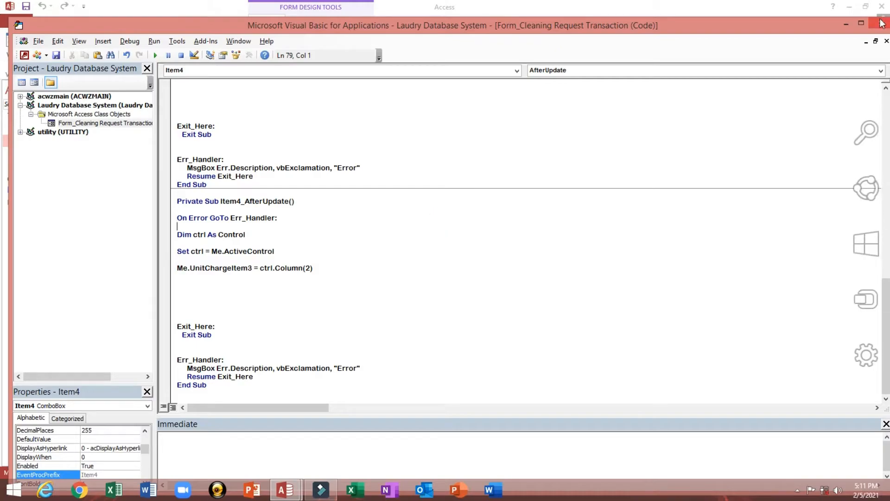
pyautogui.click(879, 20)
pyautogui.click(26, 7)
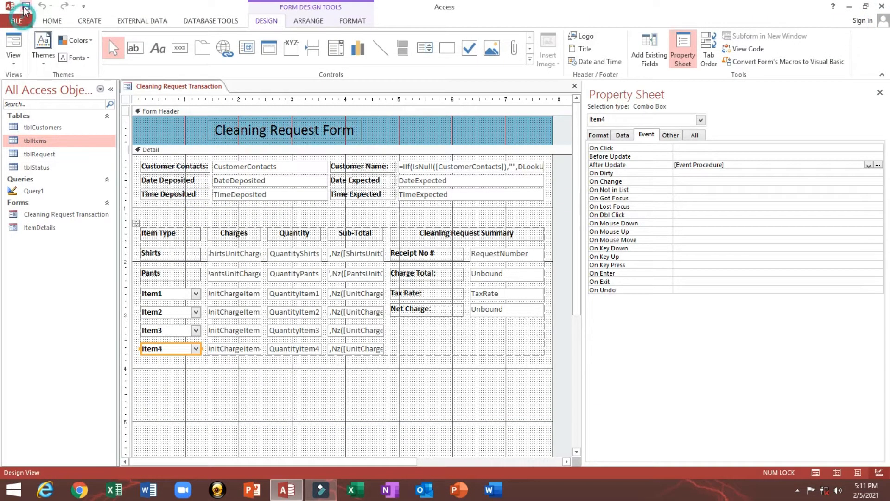
pyautogui.click(13, 42)
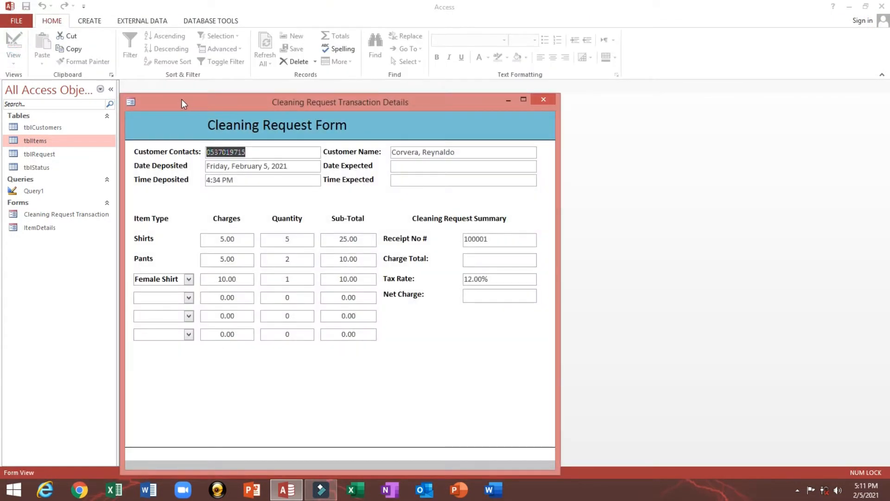
# - Pick Neck Tie in the next empty item row and move on to its sub-total
pyautogui.moveTo(182, 99); pyautogui.dragTo(185, 91)
pyautogui.click(191, 288)
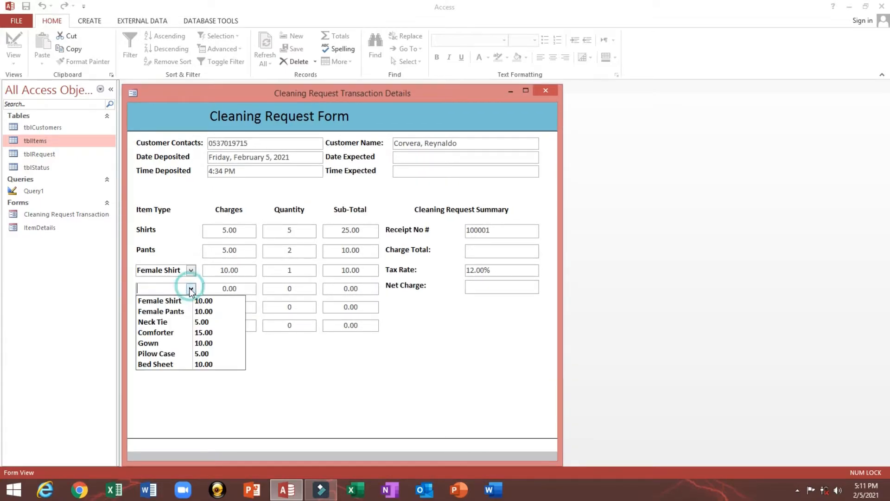
pyautogui.click(181, 323)
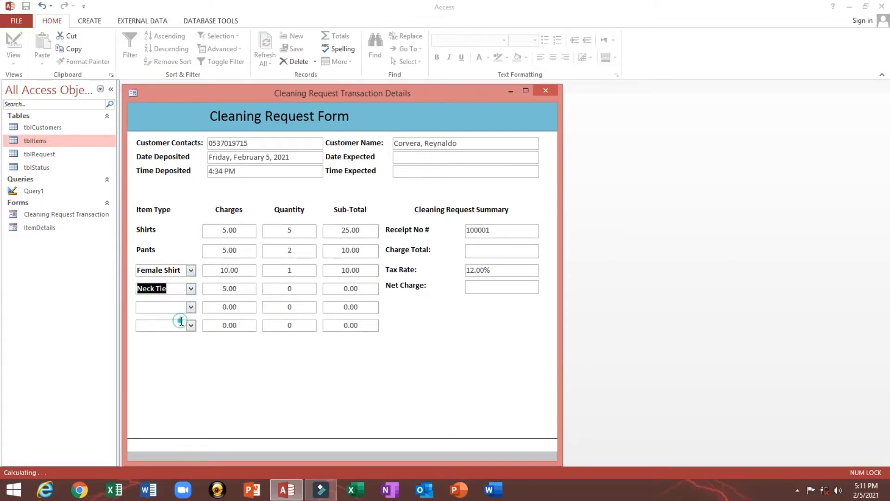
pyautogui.click(274, 288)
pyautogui.click(339, 284)
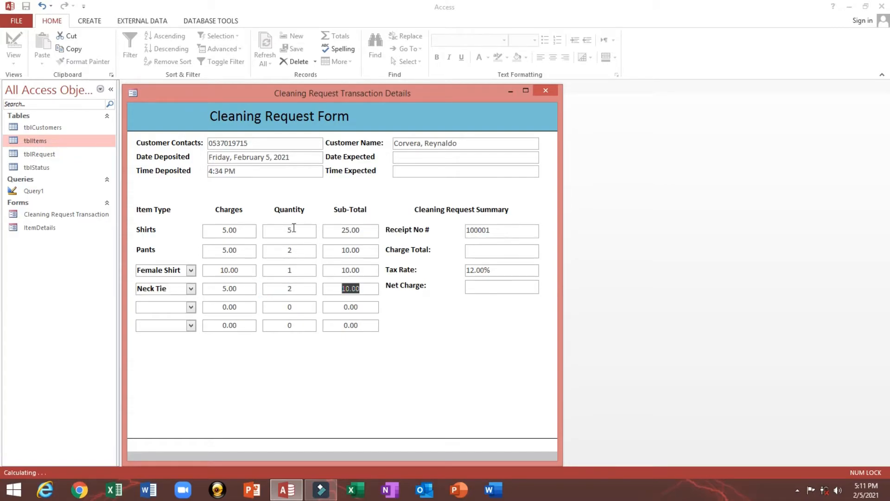
# - Choose Comforter in the fifth row with a quantity of 3
pyautogui.click(190, 307)
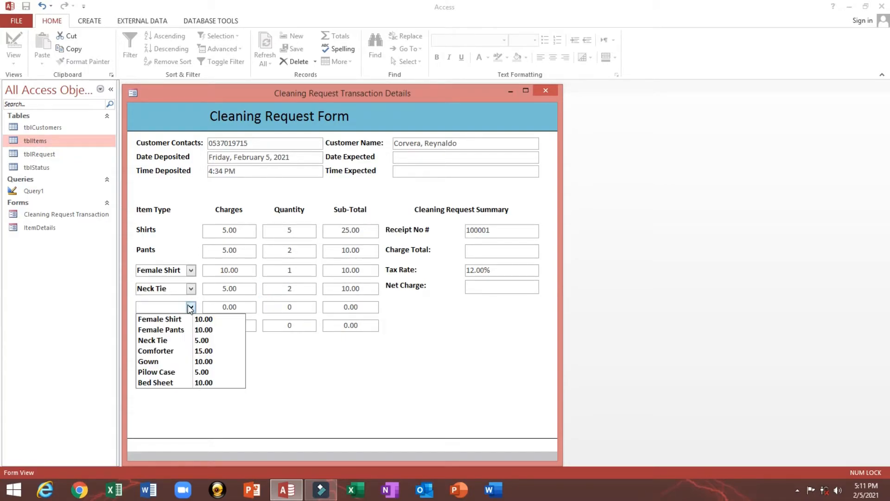
pyautogui.click(176, 351)
pyautogui.click(289, 307)
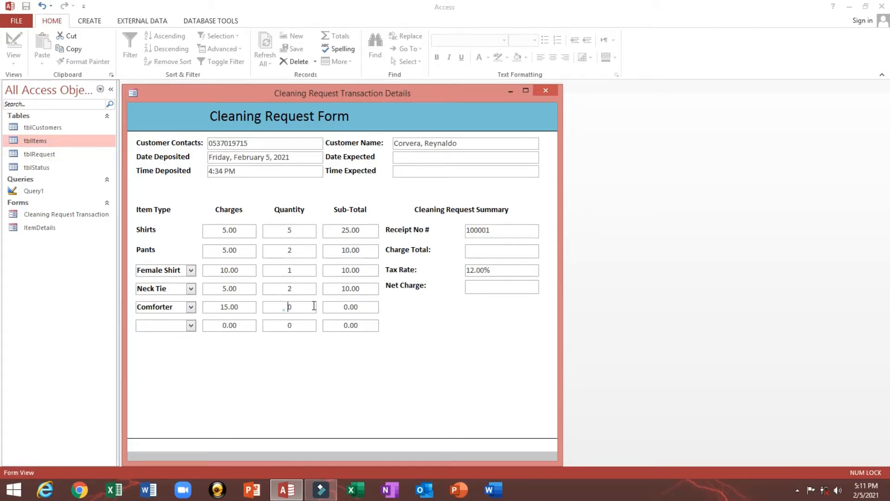
pyautogui.write('3')
pyautogui.press('Tab')
# - Choose Bed Sheet in the sixth row, inspect its empty charge, and open tblItems
pyautogui.click(191, 325)
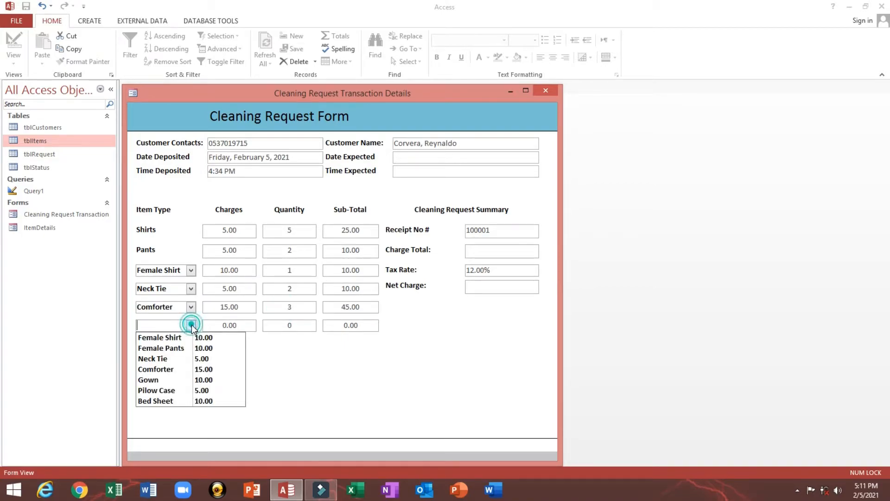
pyautogui.click(180, 400)
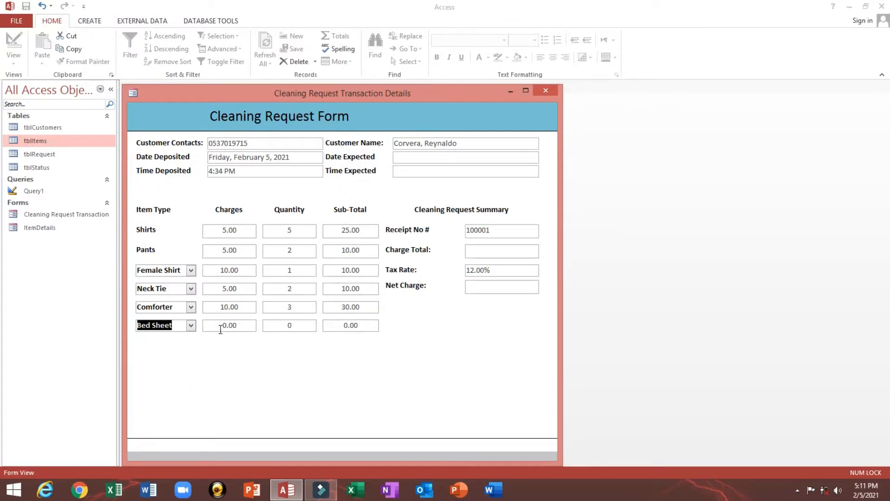
pyautogui.click(219, 327)
pyautogui.click(169, 324)
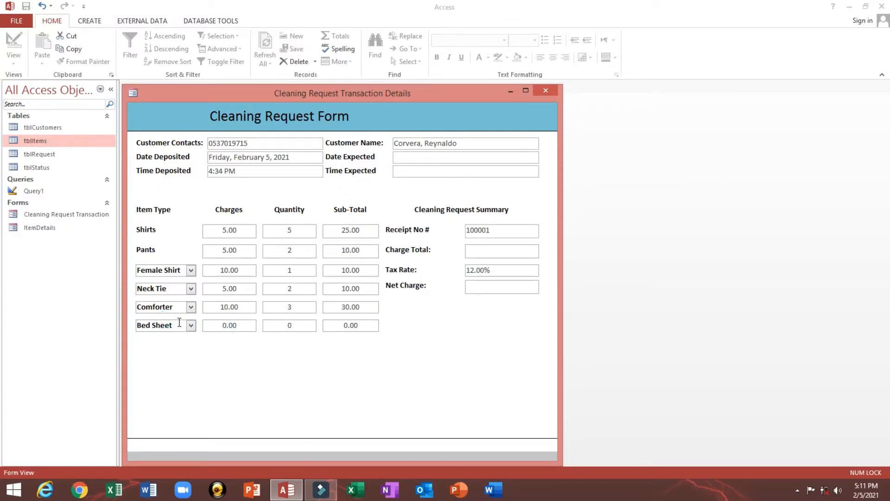
pyautogui.click(179, 324)
pyautogui.click(218, 326)
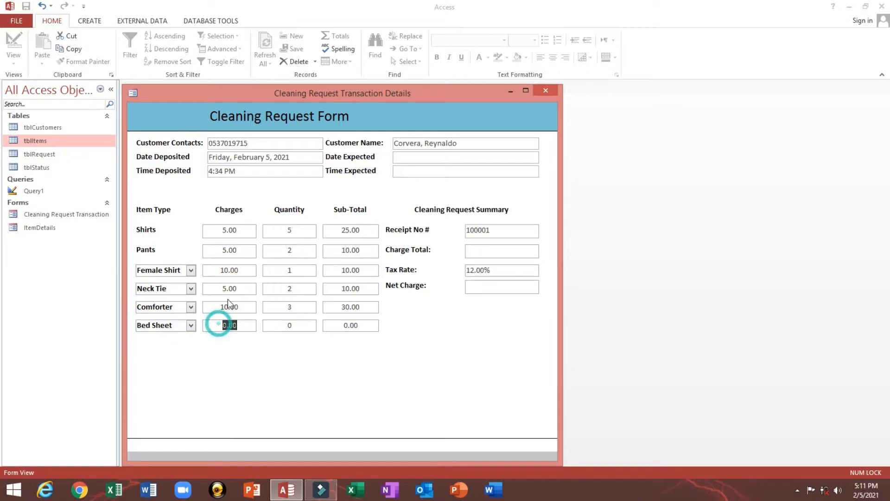
pyautogui.doubleClick(41, 141)
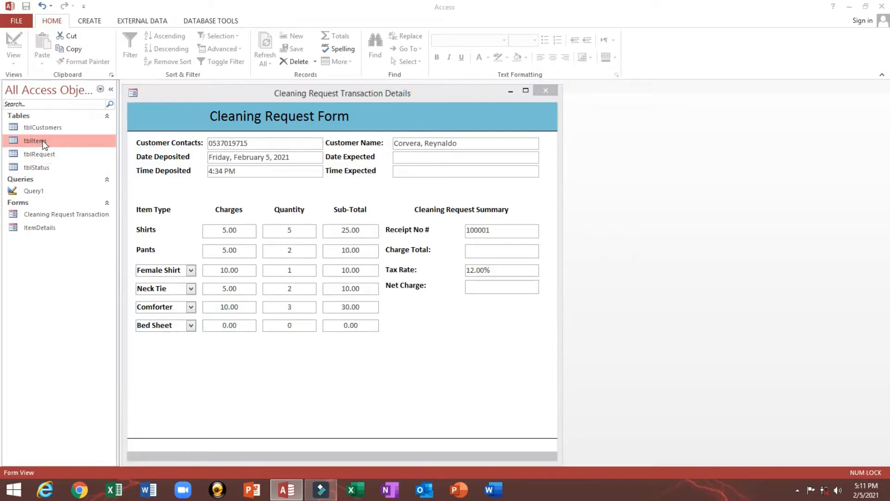
# - Close the form and tblItems, then open the Cleaning Request Transaction form in Design View
pyautogui.click(546, 90)
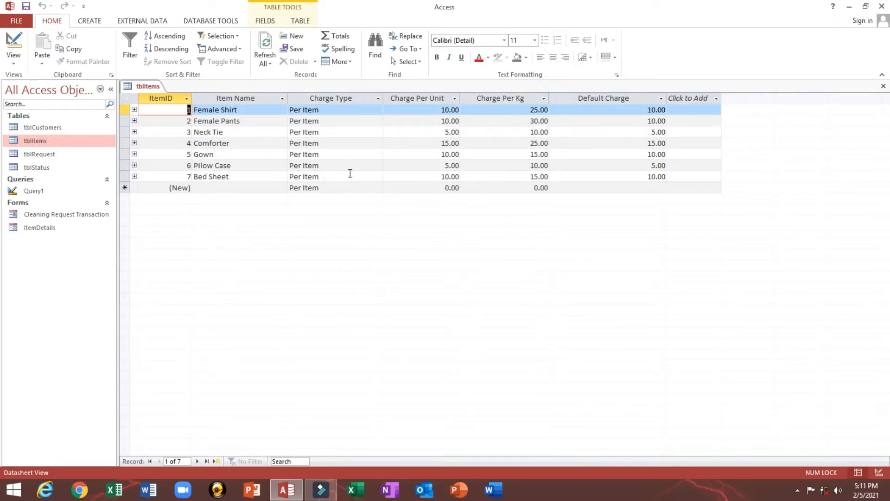
pyautogui.click(884, 86)
pyautogui.rightClick(57, 228)
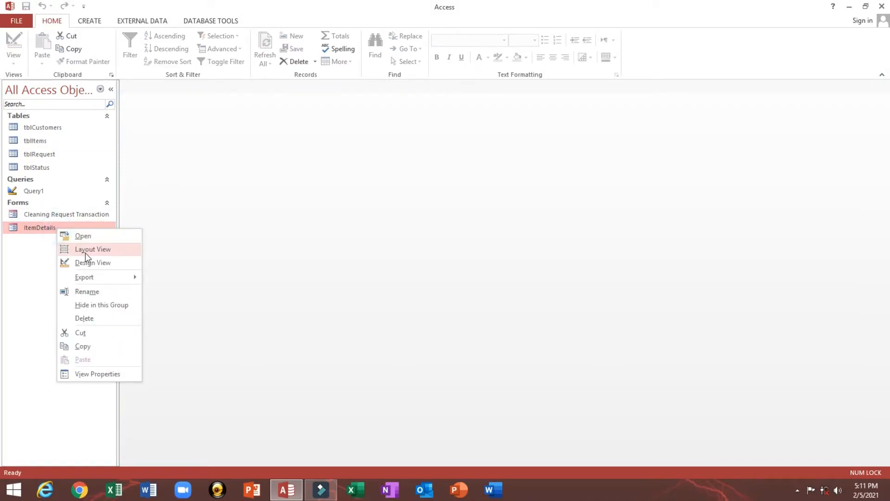
pyautogui.click(85, 250)
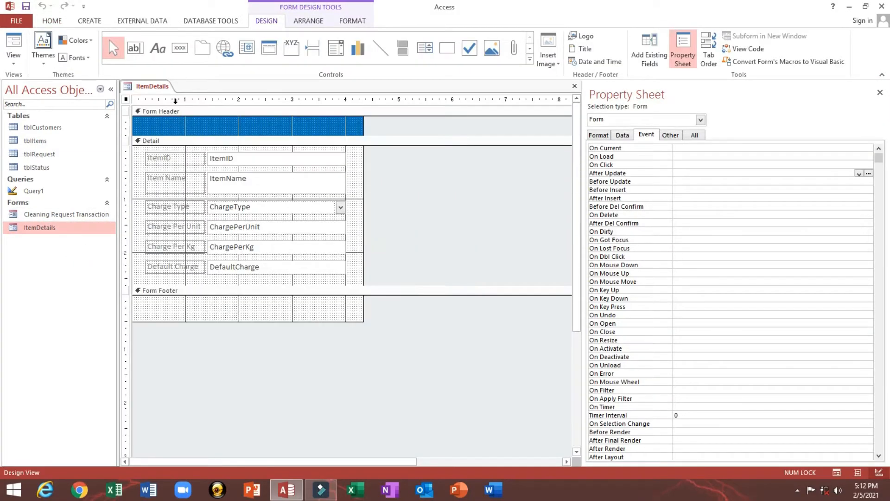
pyautogui.rightClick(154, 86)
pyautogui.click(175, 107)
pyautogui.rightClick(54, 214)
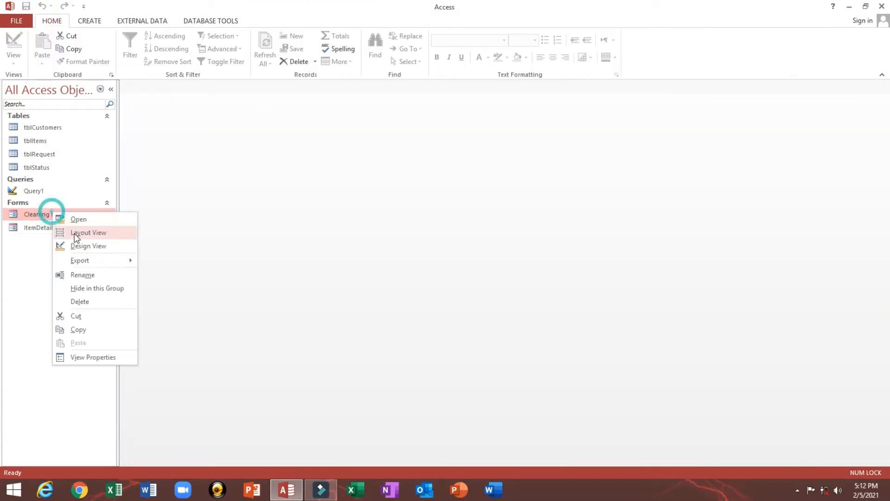
pyautogui.click(84, 237)
# - Inspect Item4's After Update event and the UnitChargeItem4 box's name
pyautogui.click(164, 351)
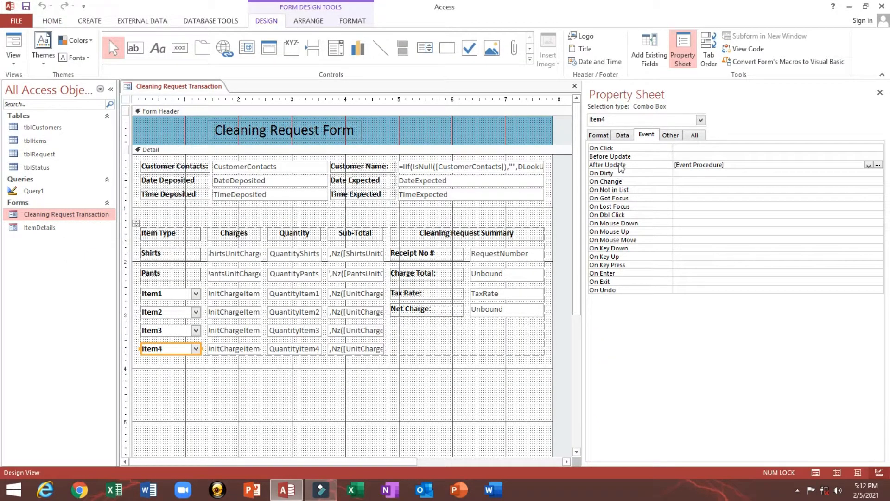
pyautogui.click(619, 165)
pyautogui.click(235, 350)
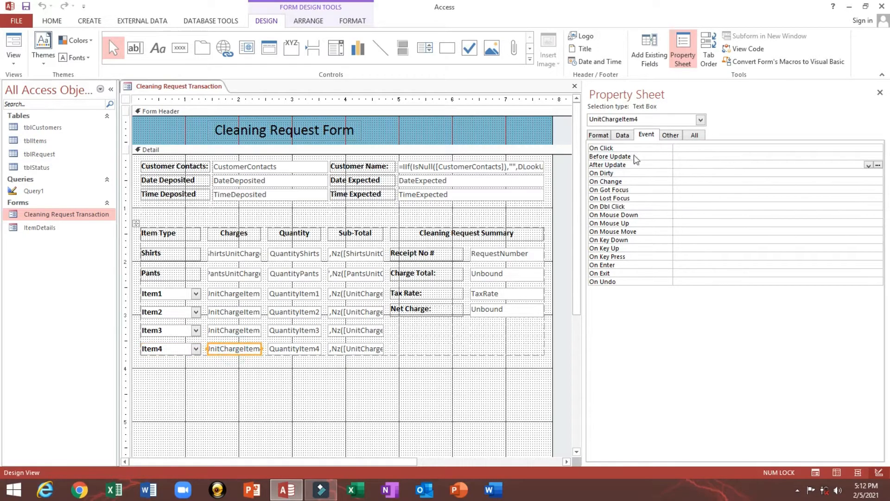
pyautogui.click(679, 136)
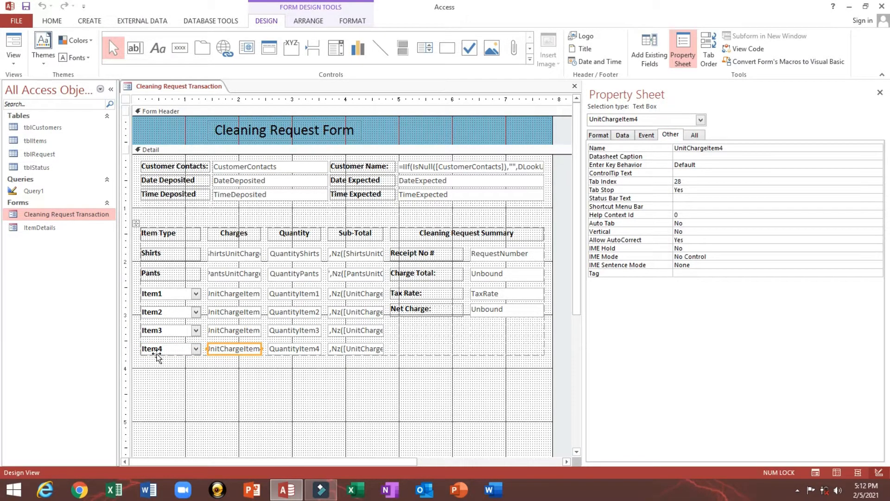
pyautogui.click(156, 350)
pyautogui.click(622, 135)
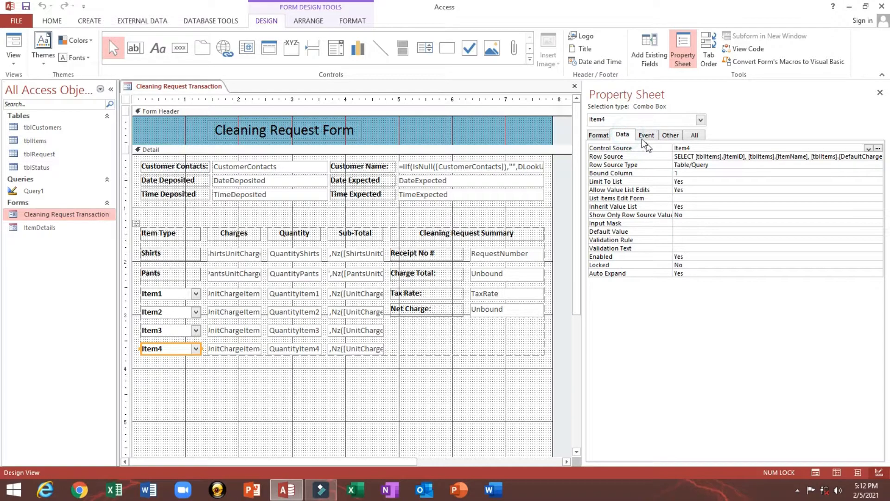
pyautogui.click(646, 135)
pyautogui.click(611, 166)
# - Change UnitChargeItem3 to UnitChargeItem4 in Item4's code and return to Form View
pyautogui.click(878, 165)
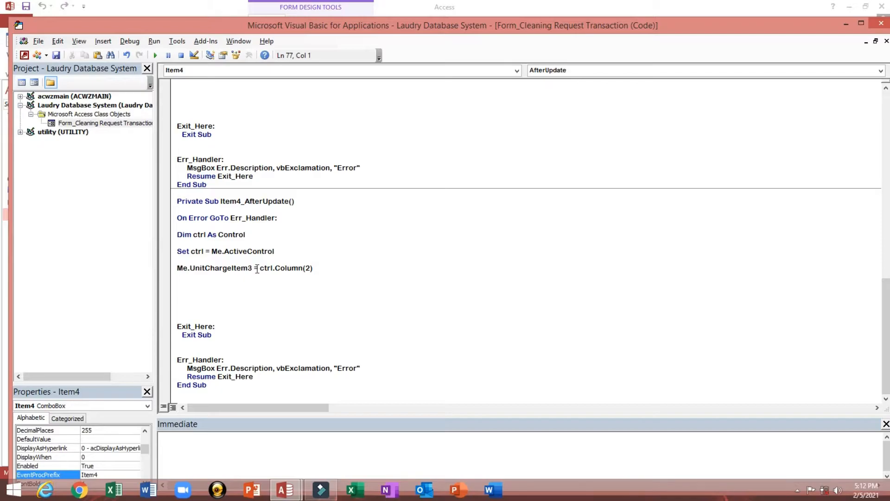
pyautogui.moveTo(252, 269); pyautogui.dragTo(249, 269)
pyautogui.write('4')
pyautogui.click(381, 264)
pyautogui.click(881, 23)
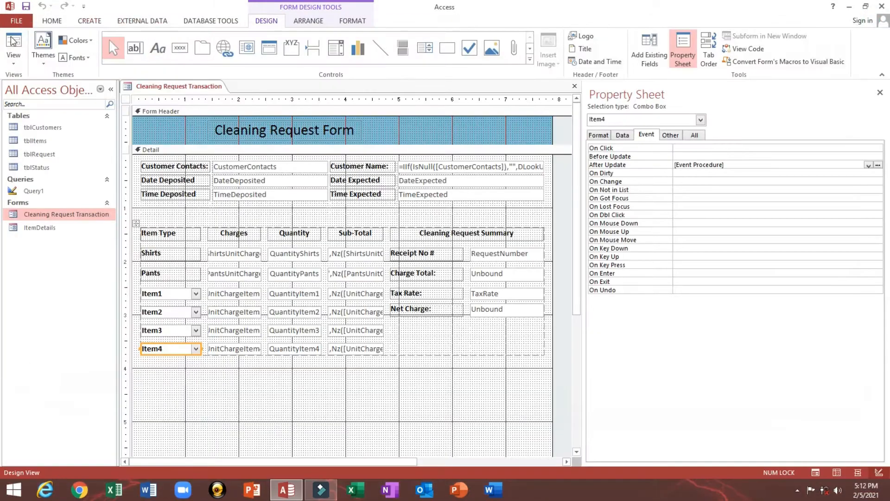
pyautogui.click(13, 41)
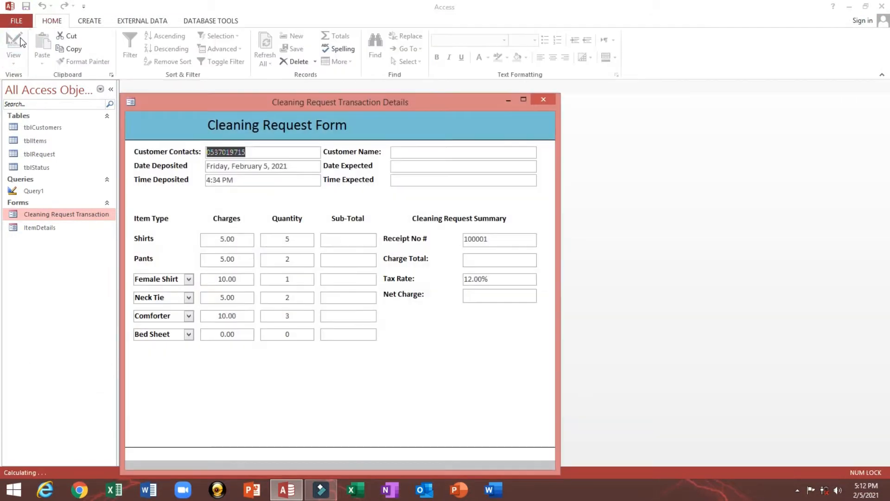
# - Re-pick Bed Sheet in the sixth row and confirm its quantity of 3
pyautogui.click(188, 334)
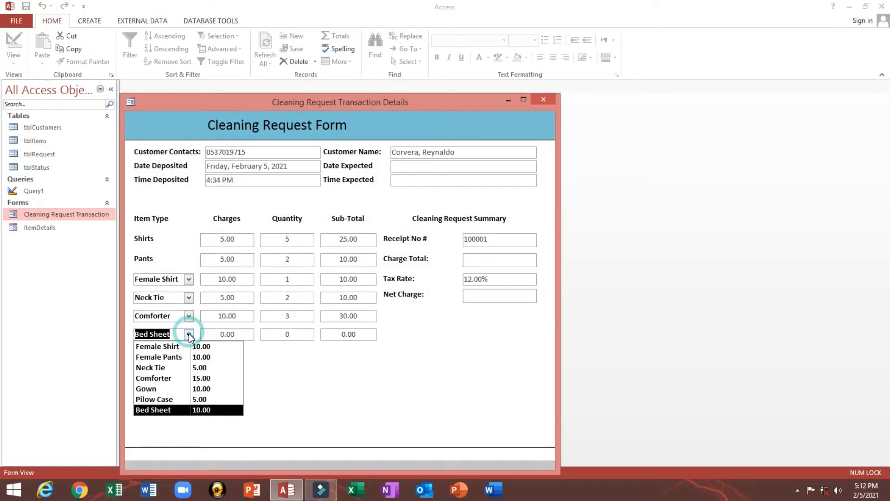
pyautogui.click(197, 410)
pyautogui.click(284, 334)
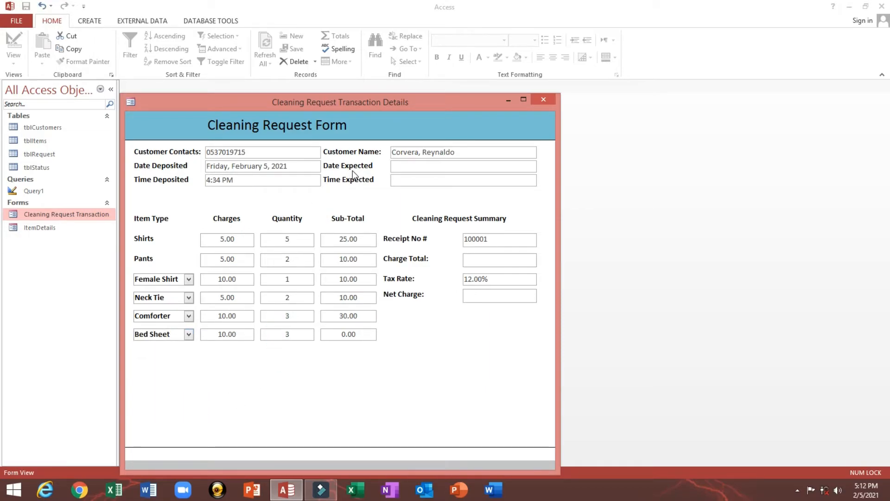
pyautogui.press('Tab')
# - Check the Shirts, Pants, Female Shirt and Neck Tie charge values, then bring up the form's view options
pyautogui.doubleClick(214, 240)
pyautogui.doubleClick(213, 259)
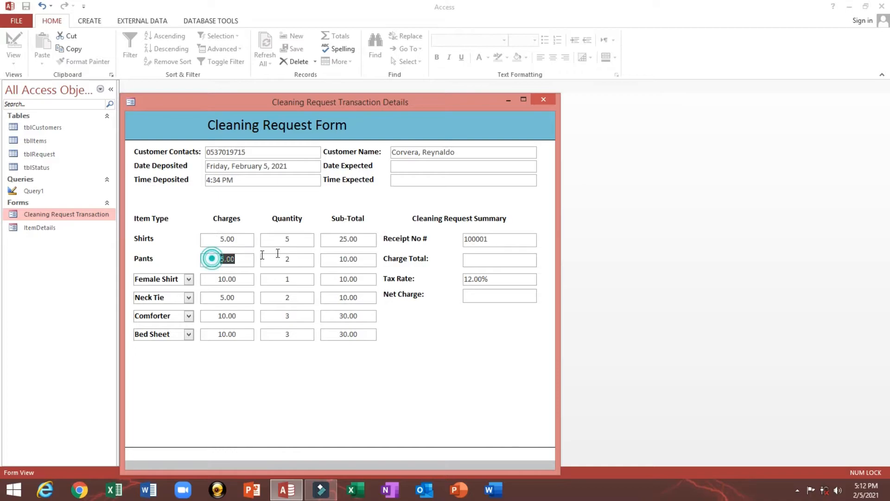
pyautogui.doubleClick(216, 278)
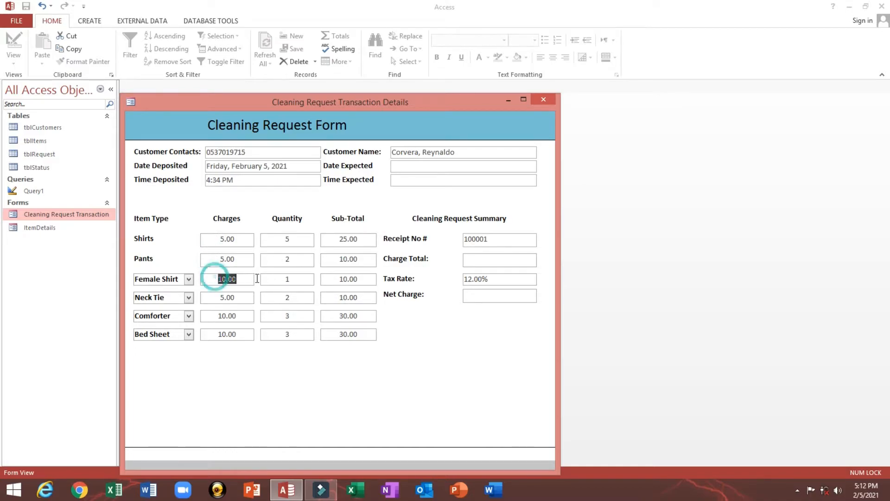
pyautogui.doubleClick(211, 298)
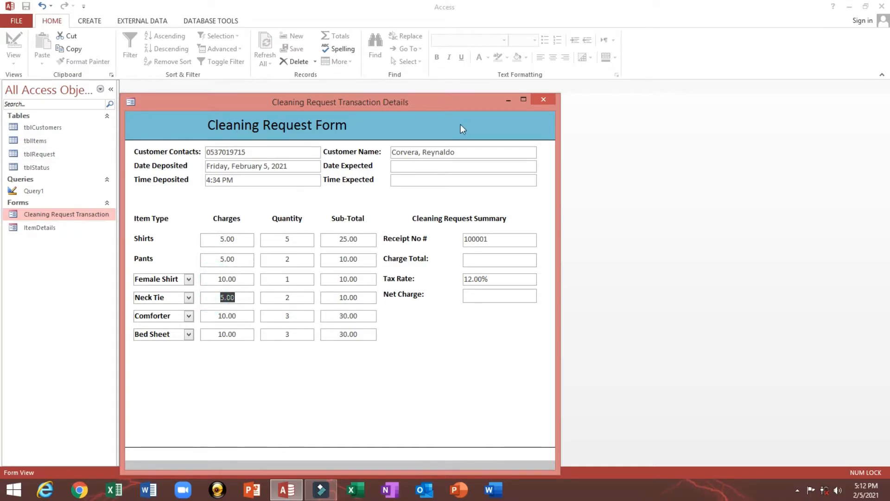
pyautogui.rightClick(494, 123)
pyautogui.click(514, 155)
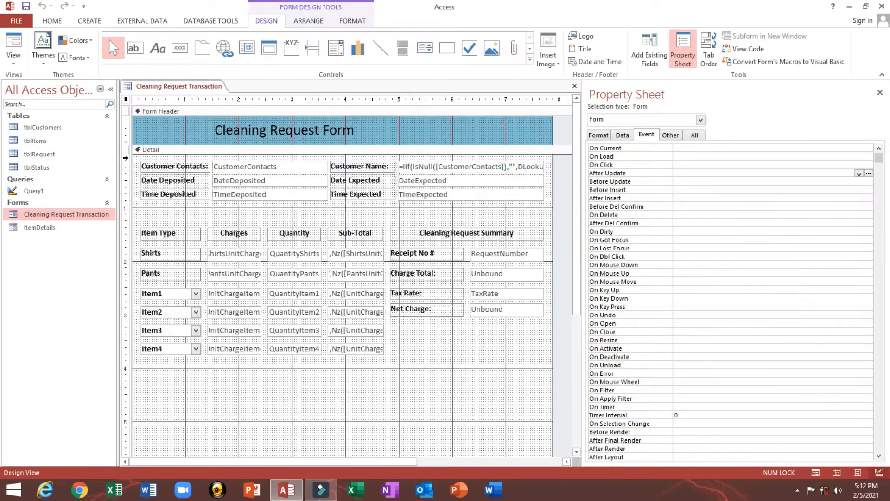
pyautogui.click(37, 143)
pyautogui.doubleClick(37, 142)
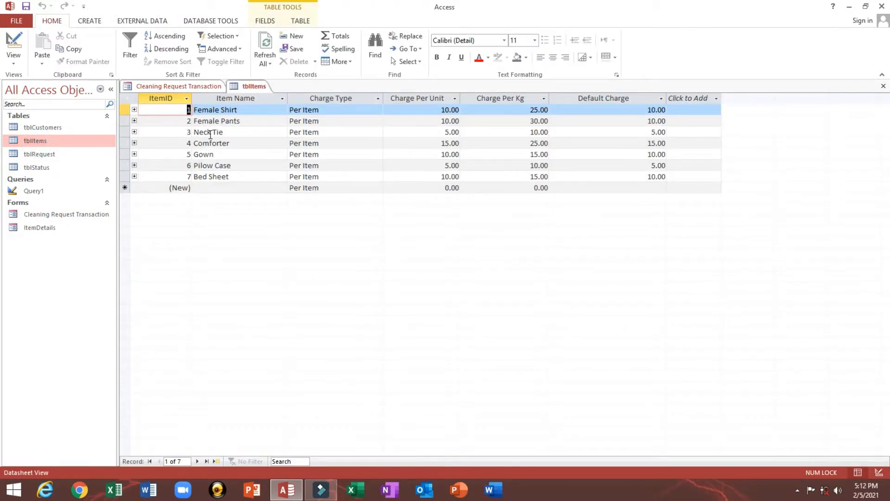
pyautogui.click(299, 100)
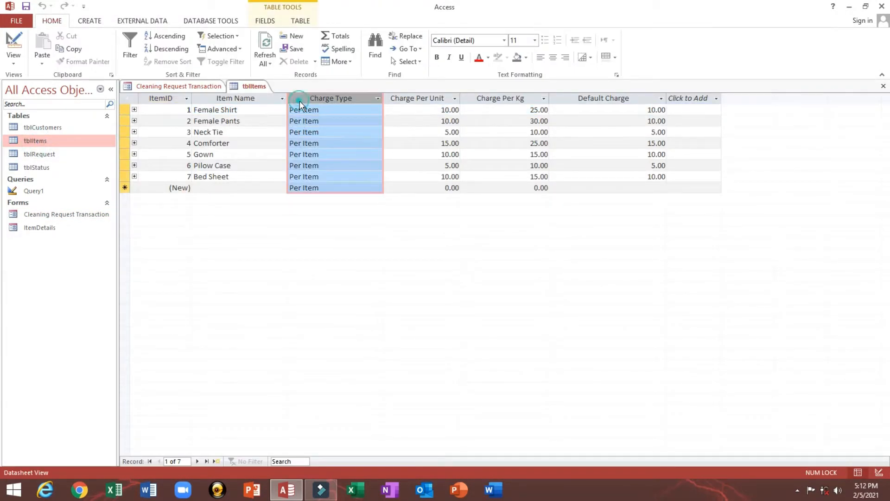
pyautogui.click(884, 86)
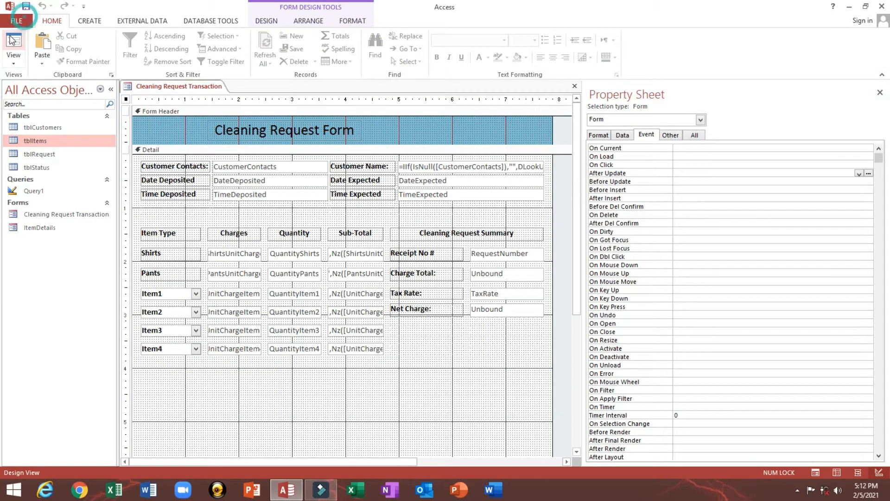
pyautogui.click(14, 44)
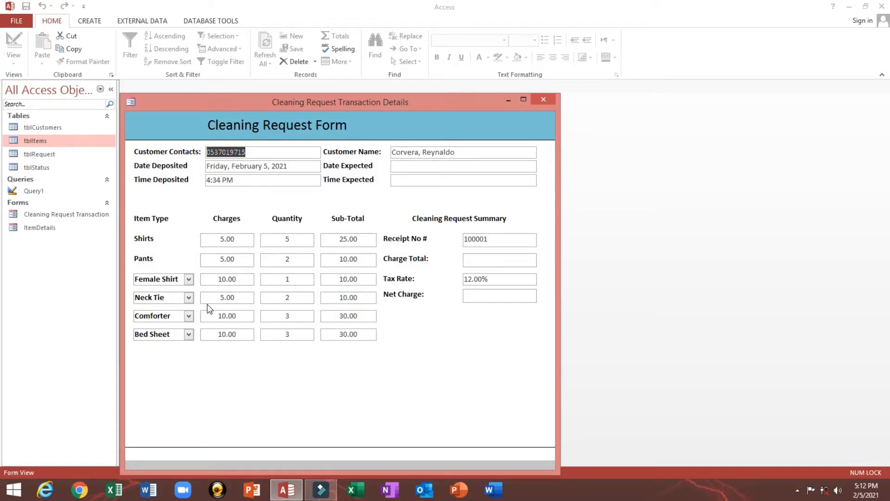
pyautogui.click(205, 298)
pyautogui.click(207, 279)
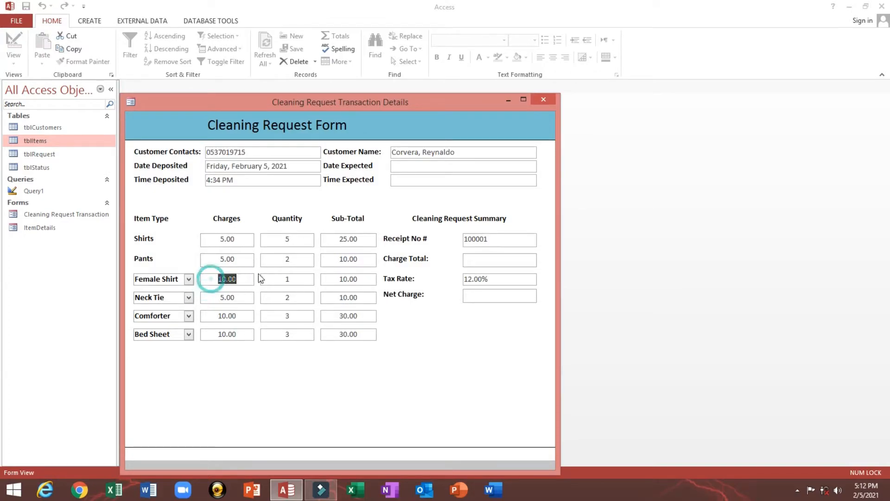
pyautogui.click(207, 258)
pyautogui.click(210, 240)
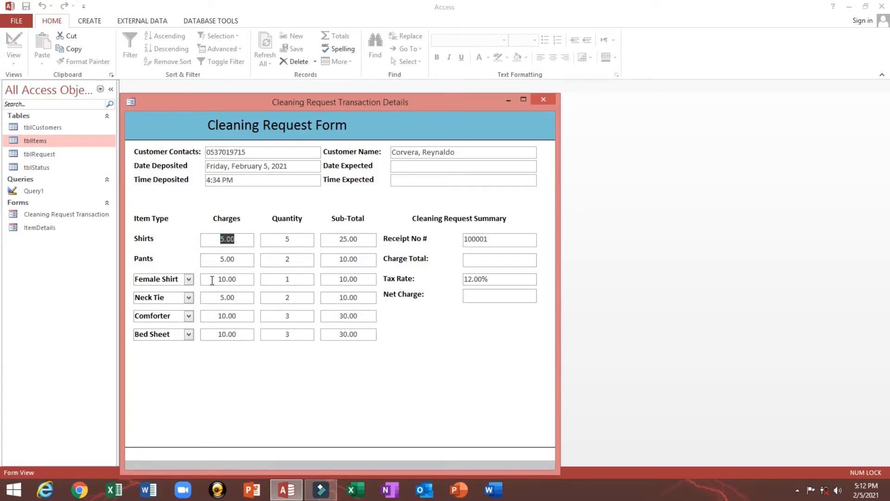
pyautogui.click(211, 279)
pyautogui.click(210, 298)
pyautogui.click(283, 239)
pyautogui.click(336, 239)
pyautogui.click(285, 260)
pyautogui.doubleClick(290, 260)
pyautogui.click(484, 264)
pyautogui.doubleClick(340, 239)
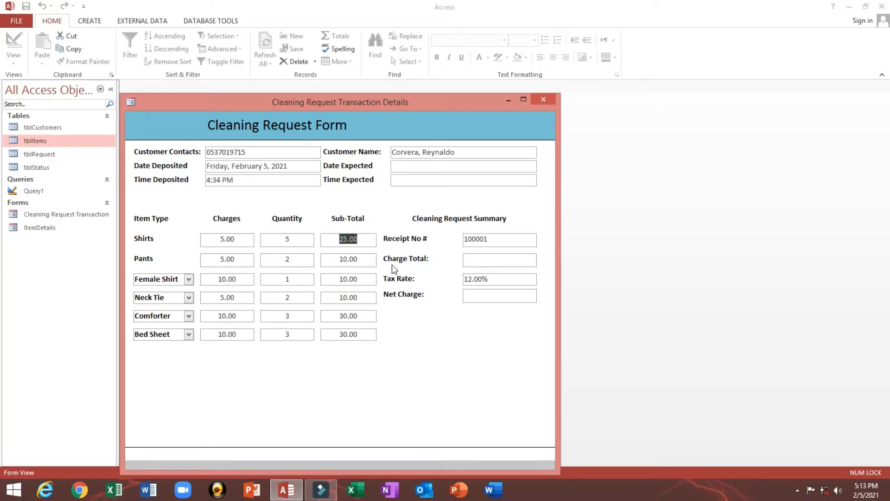
# - Select the empty Charge Total box, then switch the Cleaning Request Form to Design View
pyautogui.click(479, 263)
pyautogui.rightClick(444, 120)
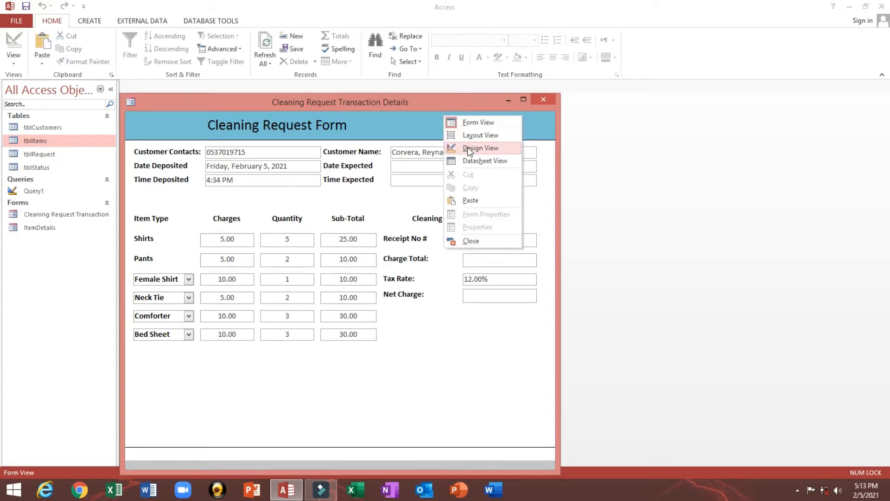
pyautogui.click(467, 146)
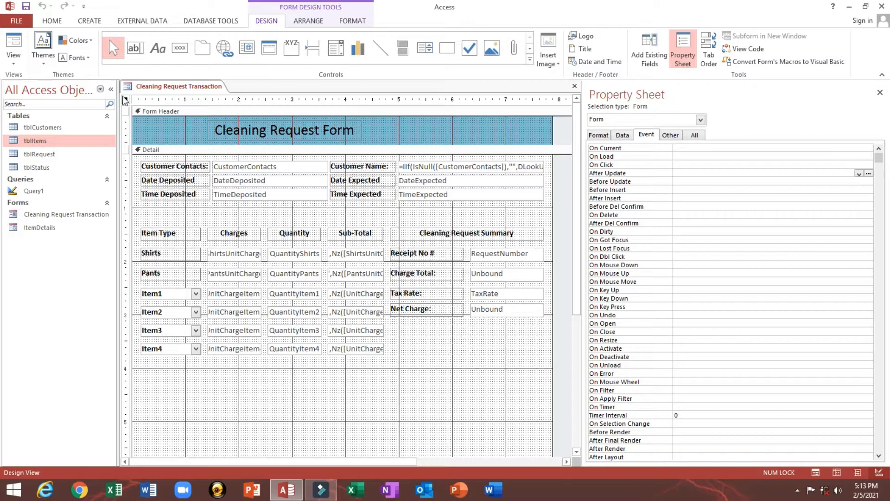
# - On the Other tab, change the Charge Total box's Name from Text211 to txtTotalCharges
pyautogui.click(487, 274)
pyautogui.click(671, 135)
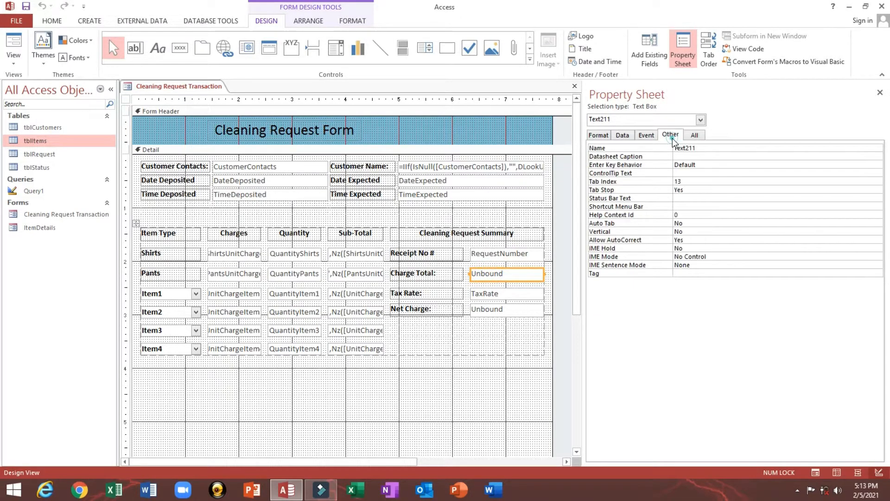
pyautogui.click(717, 148)
pyautogui.doubleClick(706, 148)
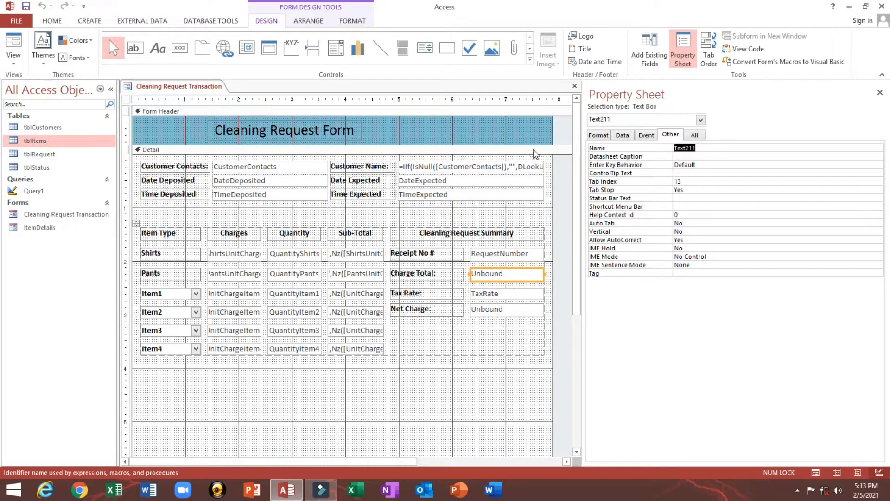
pyautogui.write('txtTotalCharges')
pyautogui.press('Return')
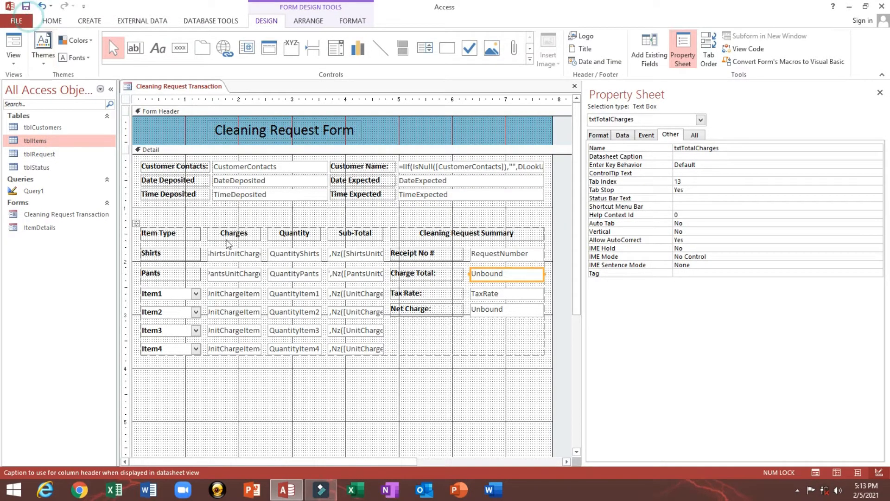
pyautogui.click(285, 251)
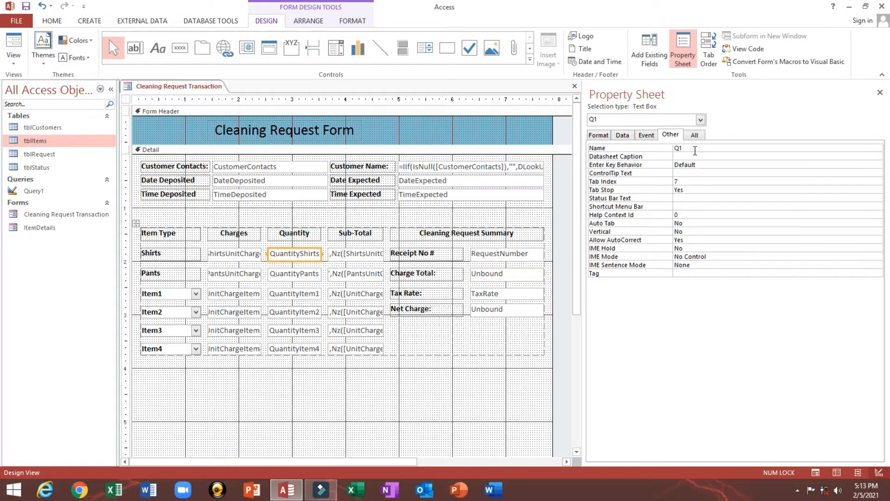
pyautogui.moveTo(694, 150); pyautogui.dragTo(646, 149)
pyautogui.click(288, 273)
pyautogui.click(292, 293)
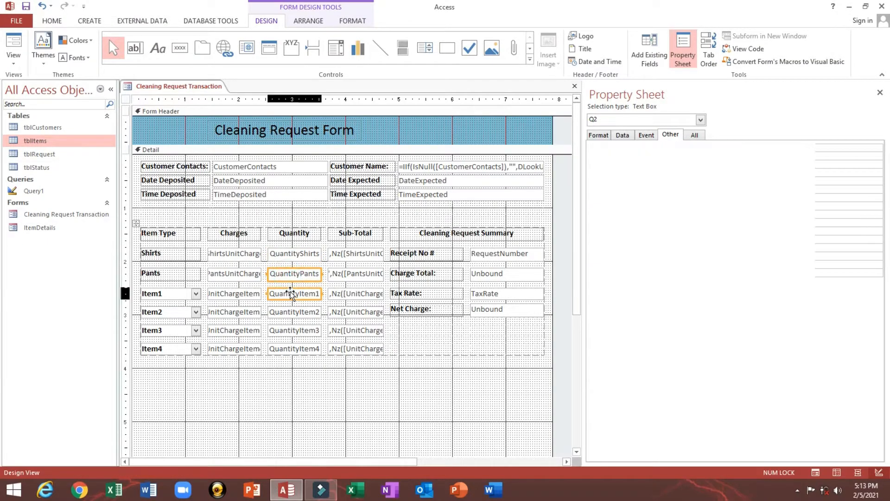
pyautogui.click(292, 312)
pyautogui.click(292, 330)
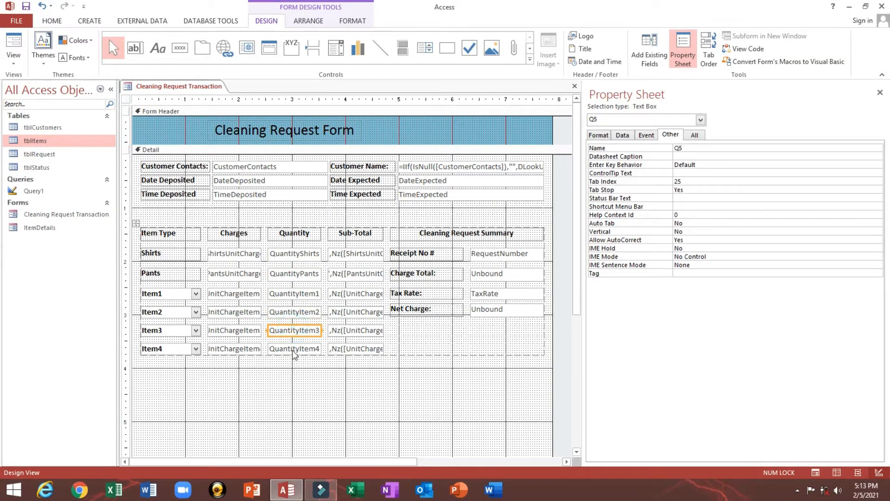
pyautogui.click(291, 350)
pyautogui.click(357, 253)
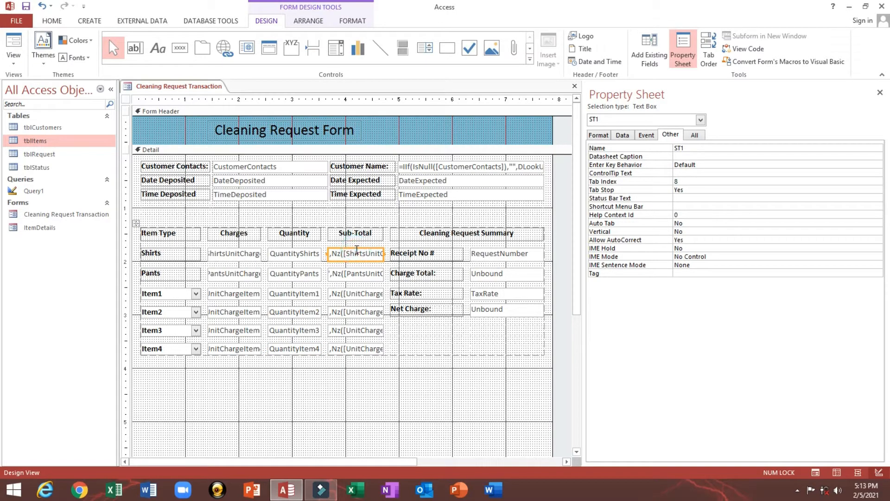
pyautogui.click(357, 273)
pyautogui.click(356, 293)
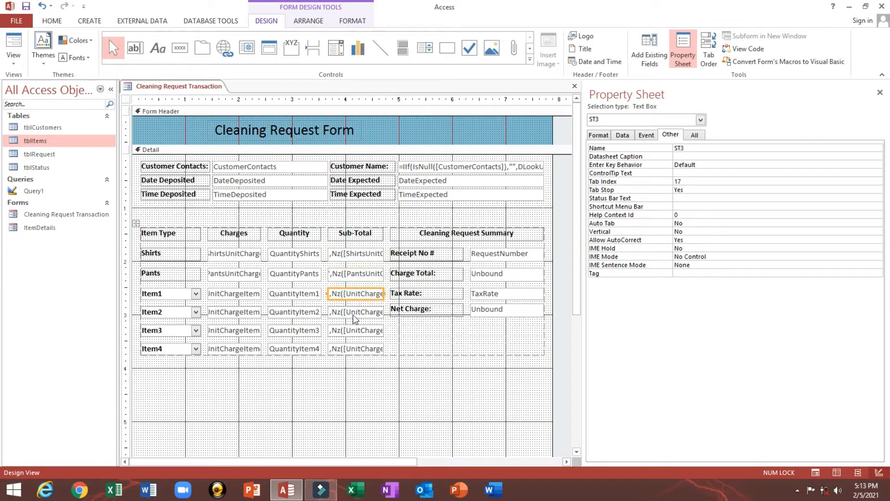
pyautogui.click(353, 312)
pyautogui.click(355, 331)
pyautogui.click(353, 349)
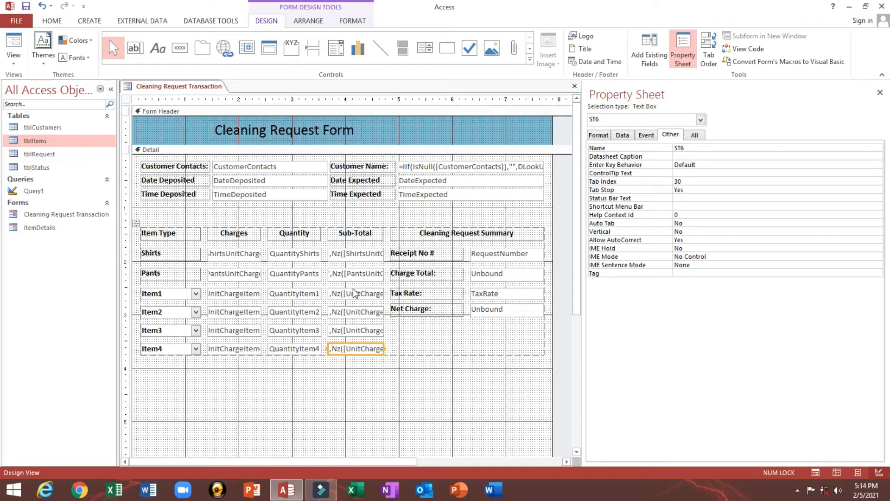
pyautogui.click(356, 255)
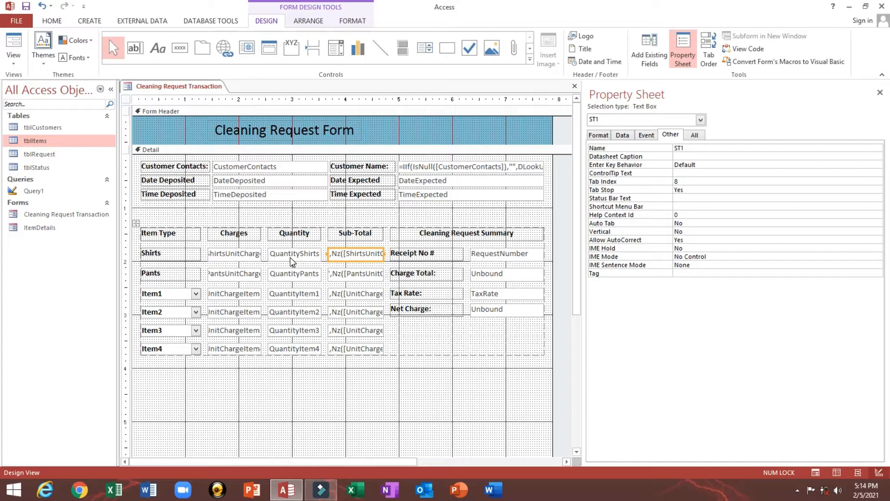
pyautogui.moveTo(295, 263); pyautogui.dragTo(297, 295)
pyautogui.click(343, 294)
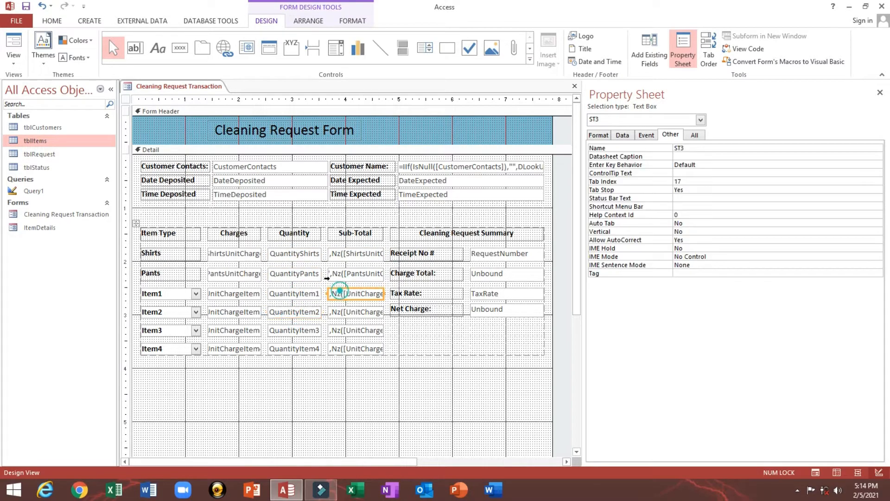
pyautogui.click(292, 255)
pyautogui.click(293, 274)
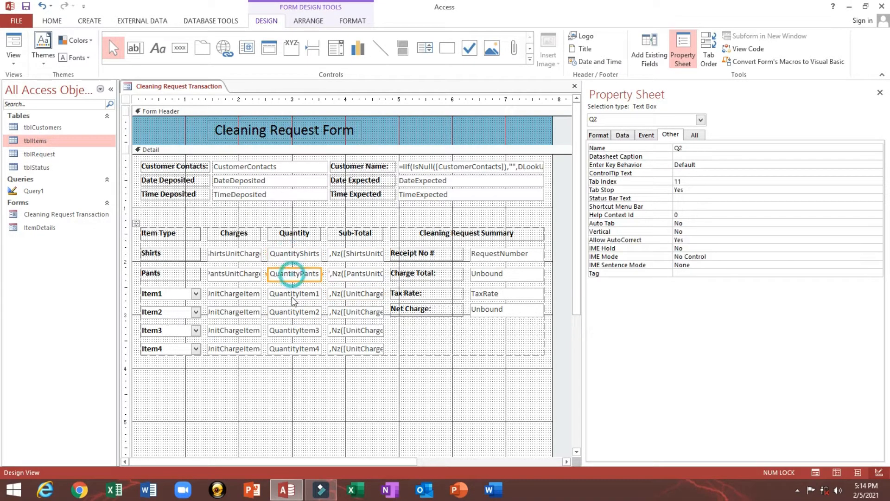
pyautogui.click(291, 296)
pyautogui.click(294, 320)
pyautogui.click(270, 381)
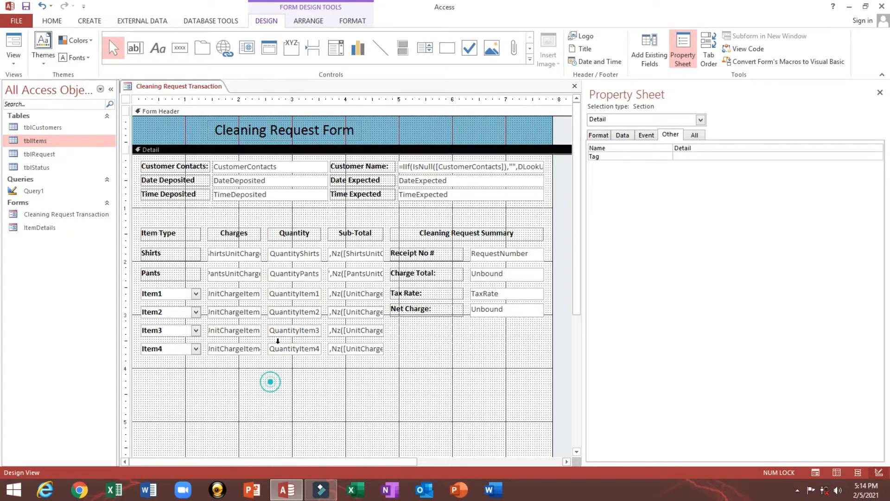
pyautogui.click(282, 332)
pyautogui.click(292, 294)
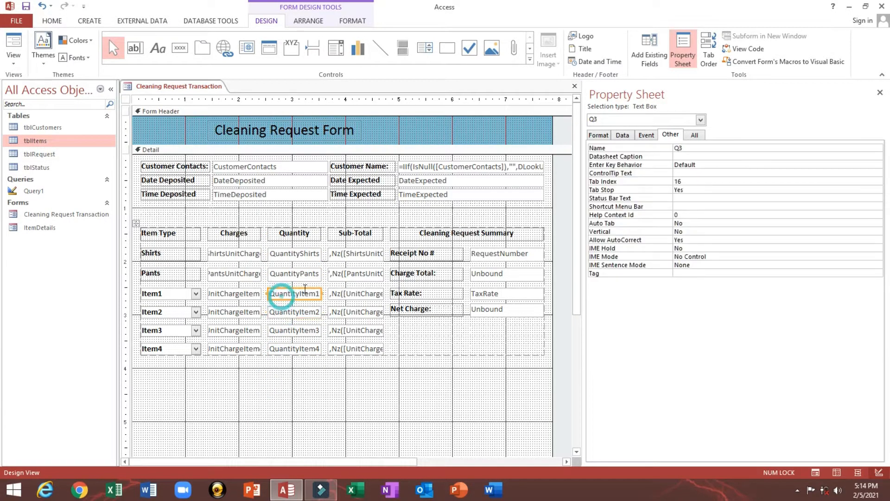
pyautogui.click(513, 257)
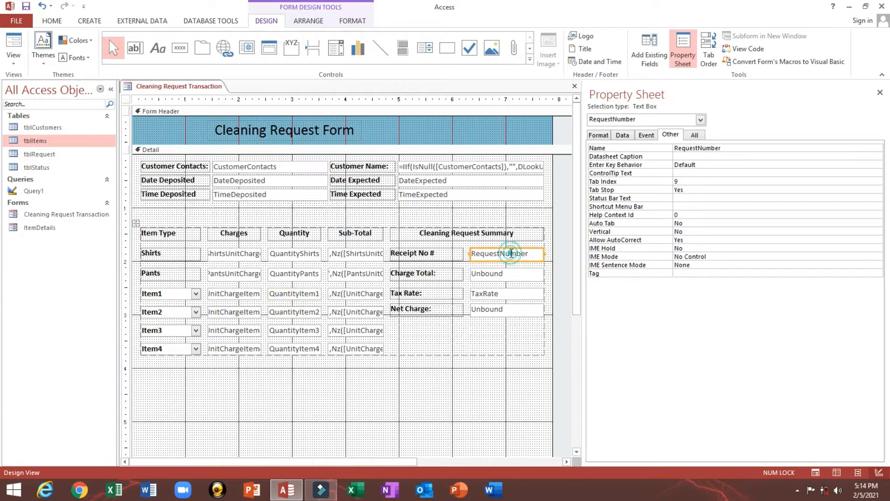
pyautogui.click(484, 277)
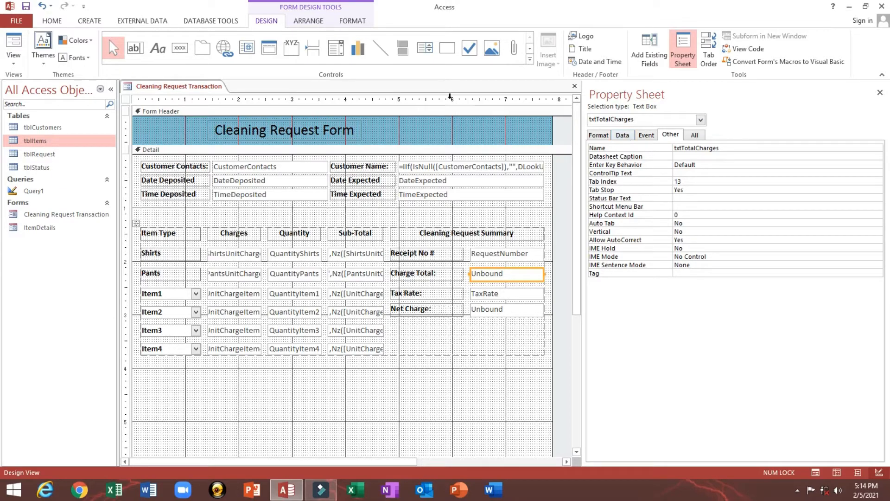
pyautogui.click(14, 44)
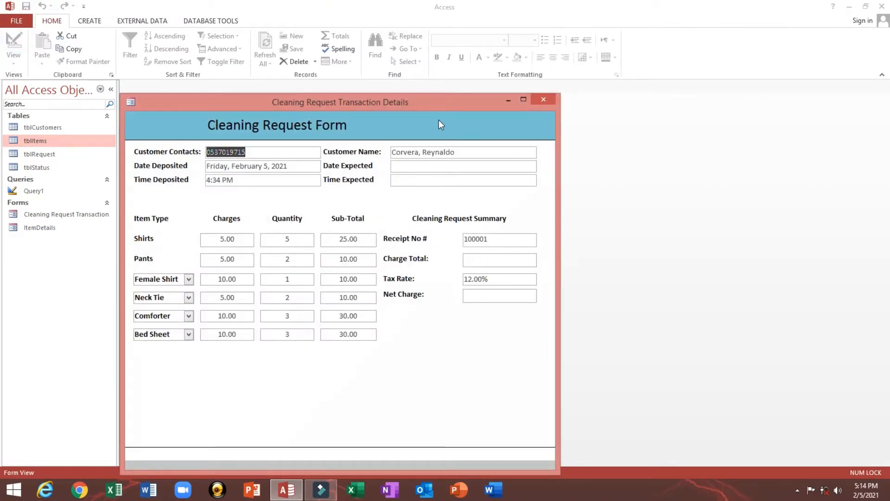
pyautogui.moveTo(433, 97); pyautogui.dragTo(446, 59)
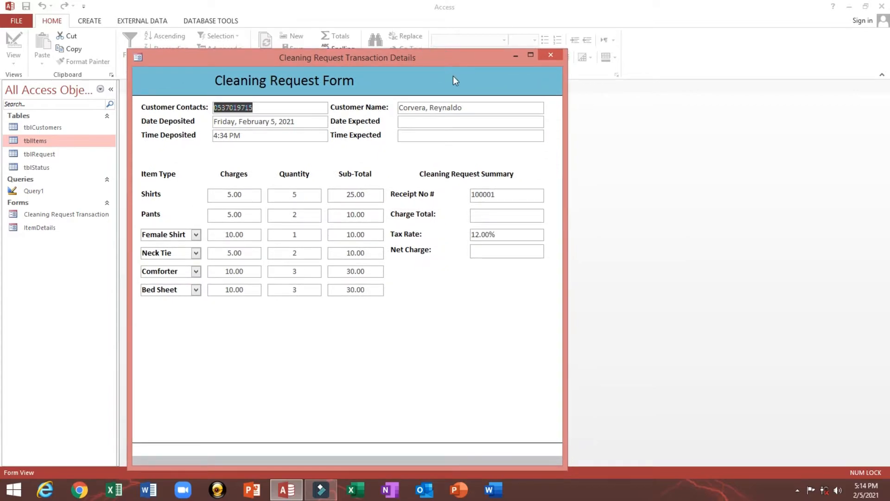
pyautogui.rightClick(453, 76)
pyautogui.click(481, 108)
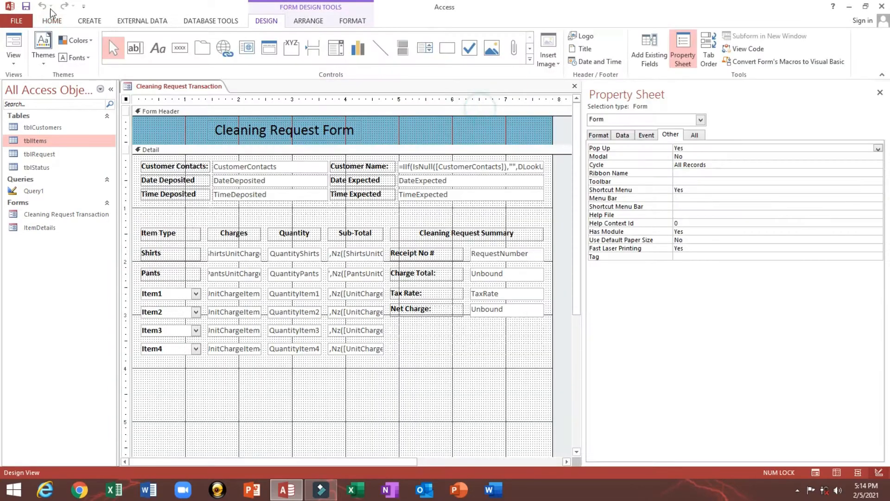
# - Open Charge Total's empty Control Source in the Zoom editor, then close it unchanged
pyautogui.click(478, 275)
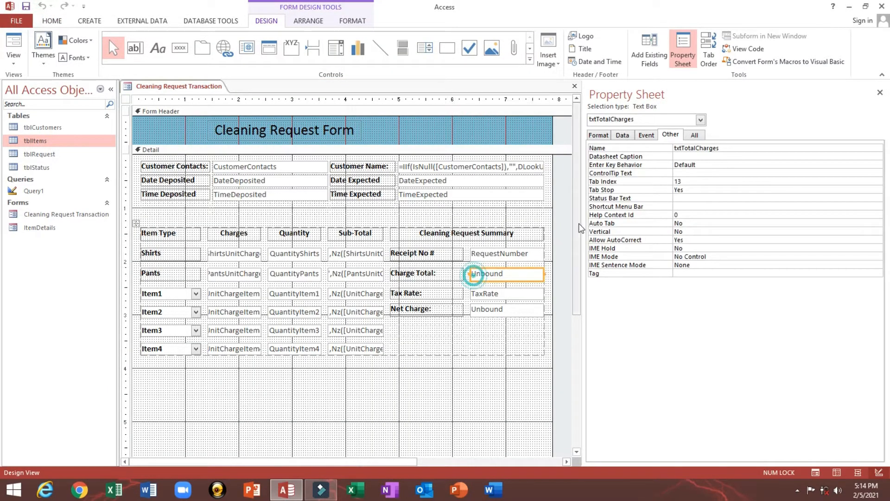
pyautogui.click(623, 135)
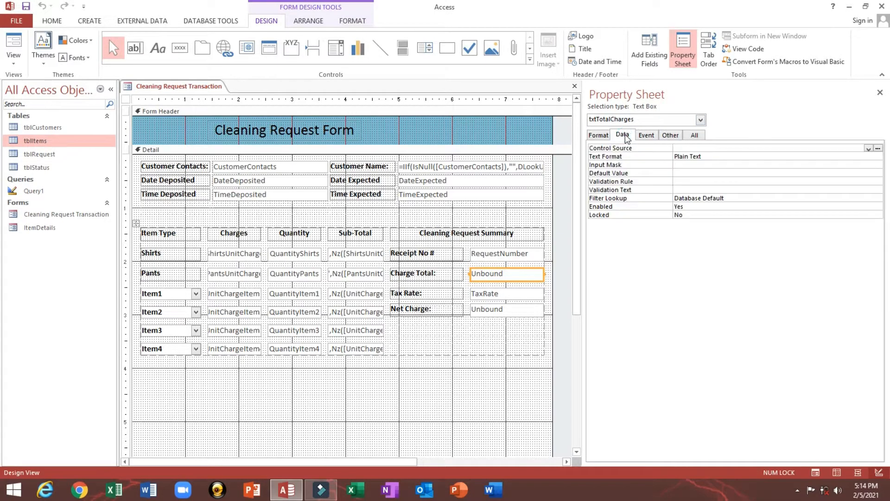
pyautogui.click(687, 148)
pyautogui.rightClick(686, 149)
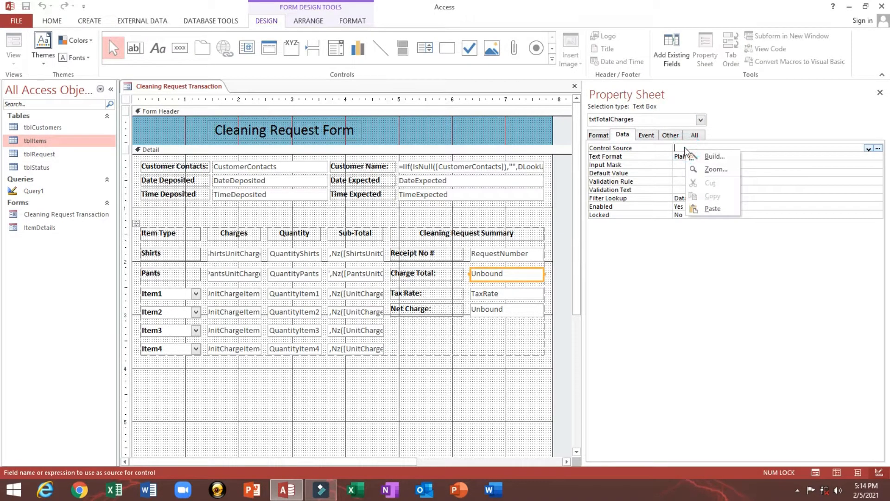
pyautogui.click(717, 169)
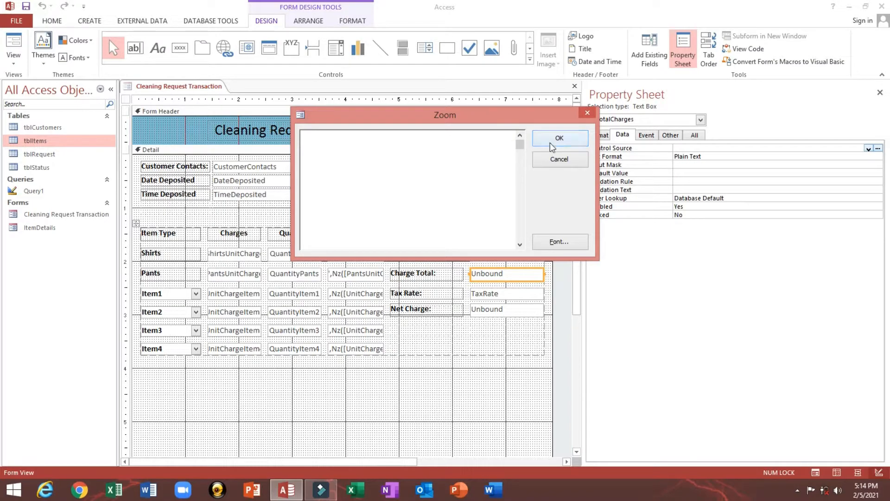
pyautogui.moveTo(523, 116); pyautogui.dragTo(490, 125)
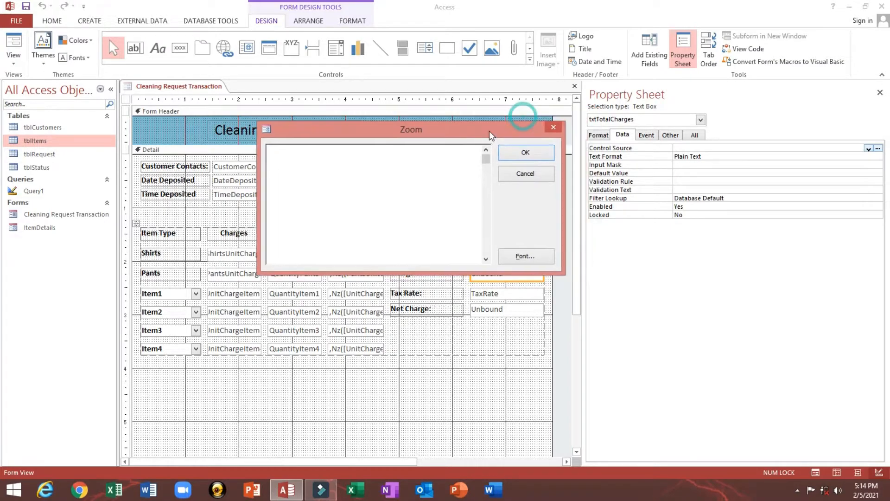
pyautogui.click(528, 176)
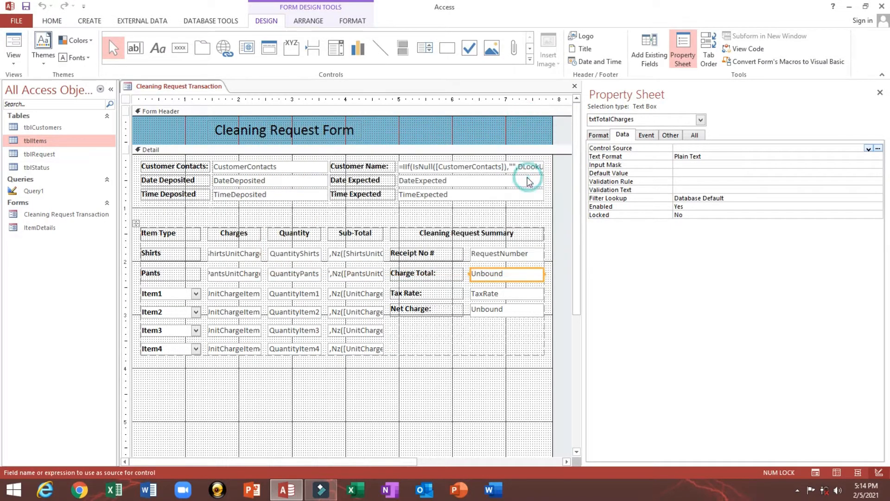
# - Review the quantity boxes and the ST6-to-ST1 sub-total formulas, then reselect Charge Total's Control Source
pyautogui.click(299, 253)
pyautogui.click(299, 273)
pyautogui.click(299, 293)
pyautogui.click(298, 312)
pyautogui.click(298, 331)
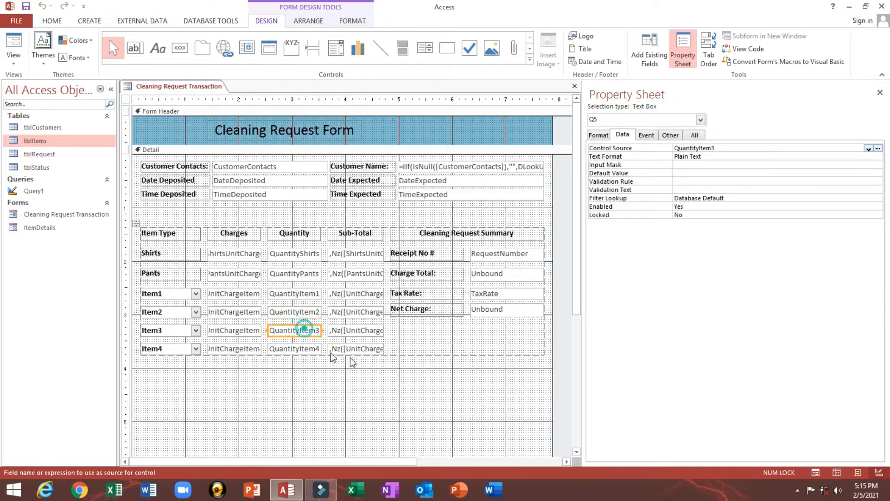
pyautogui.click(351, 349)
pyautogui.click(347, 330)
pyautogui.click(342, 312)
pyautogui.click(341, 294)
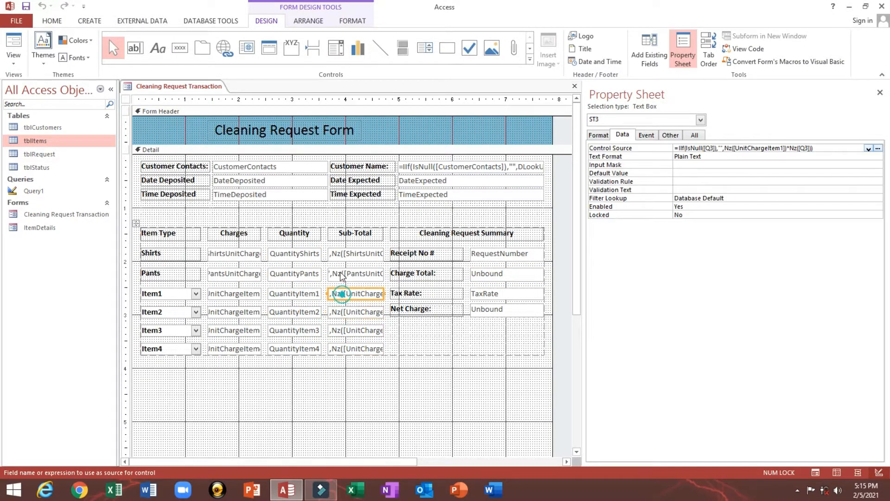
pyautogui.click(339, 273)
pyautogui.click(341, 253)
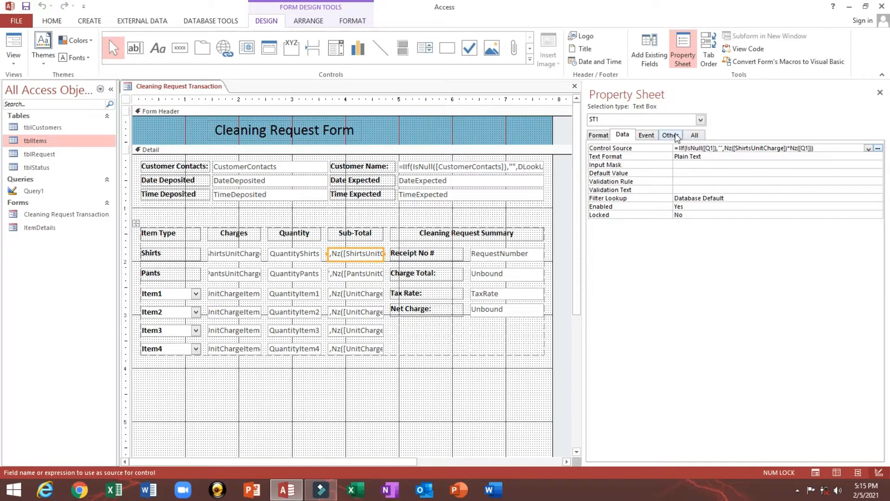
pyautogui.click(478, 276)
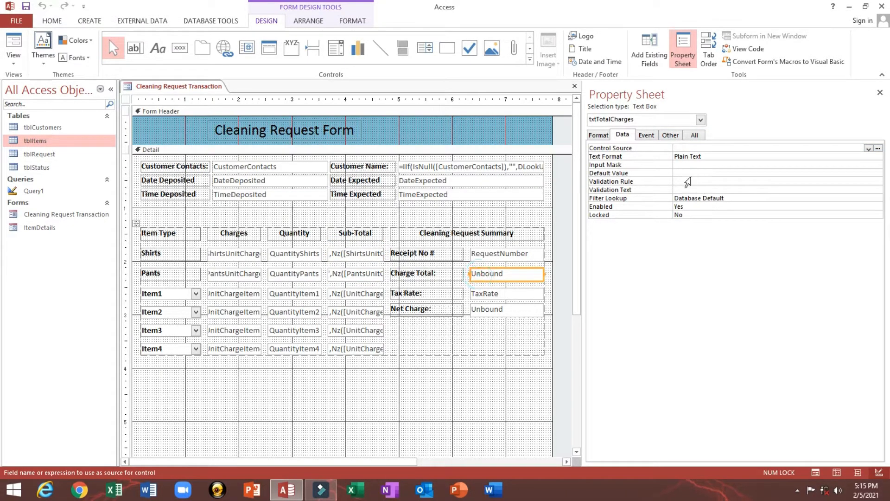
pyautogui.rightClick(686, 149)
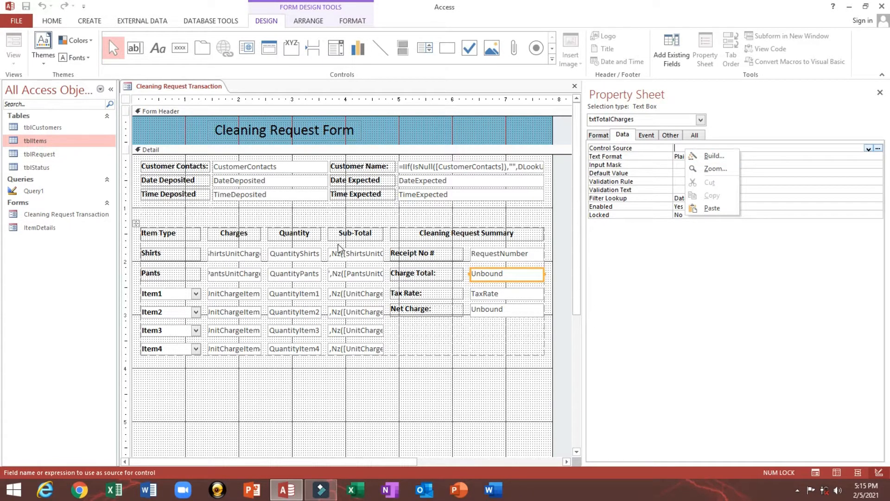
# - Open the Expression Builder for Charge Total and enlarge and reposition its window
pyautogui.click(705, 157)
pyautogui.moveTo(435, 89); pyautogui.dragTo(242, 175)
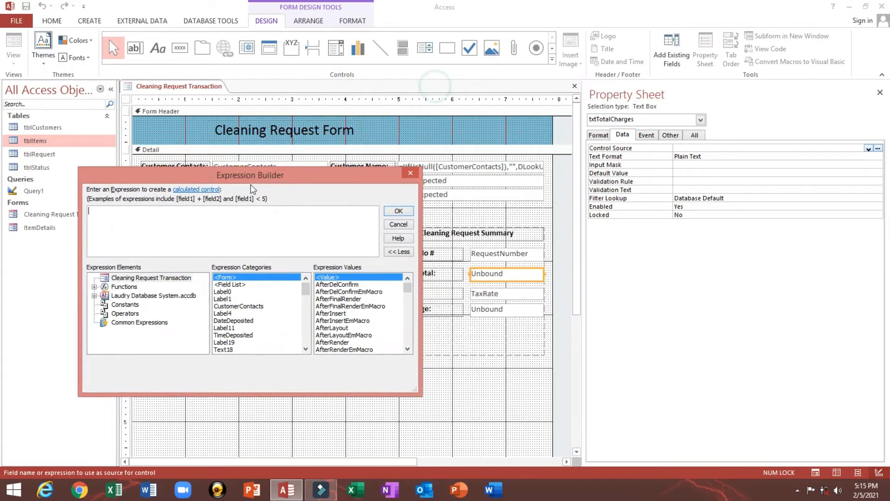
pyautogui.moveTo(417, 393); pyautogui.dragTo(829, 435)
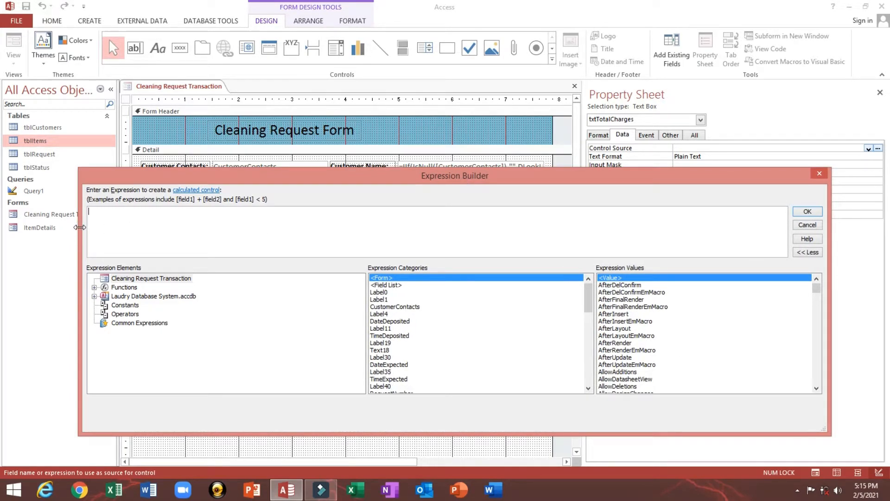
pyautogui.moveTo(80, 227); pyautogui.dragTo(252, 227)
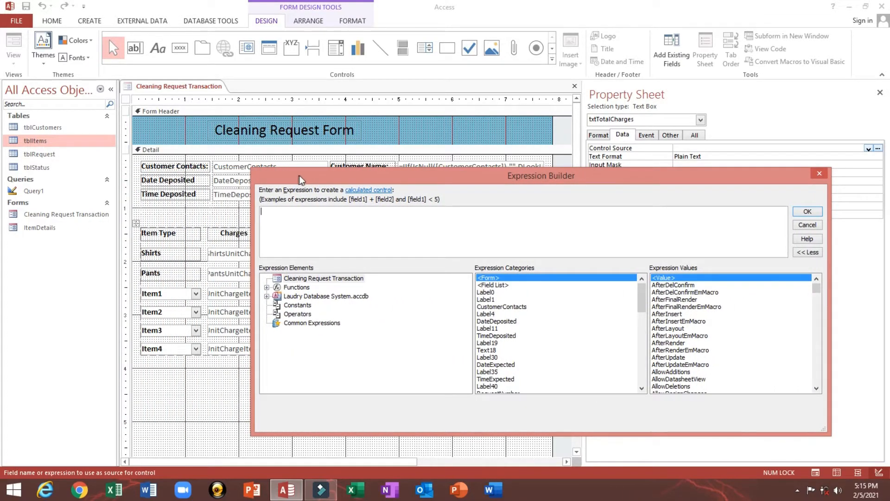
pyautogui.moveTo(300, 176); pyautogui.dragTo(200, 119)
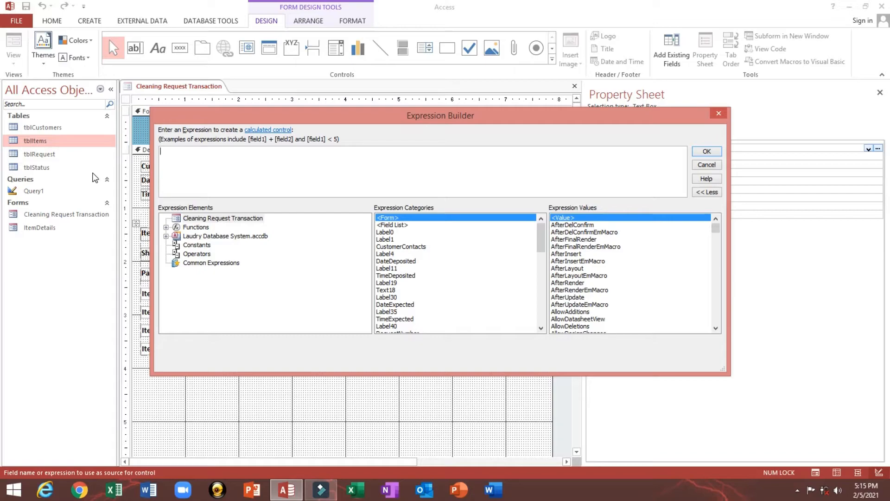
# - Start the expression as IIf(IsNull([Q1]), picking IsNull and Q1 from autocomplete
pyautogui.write('i')
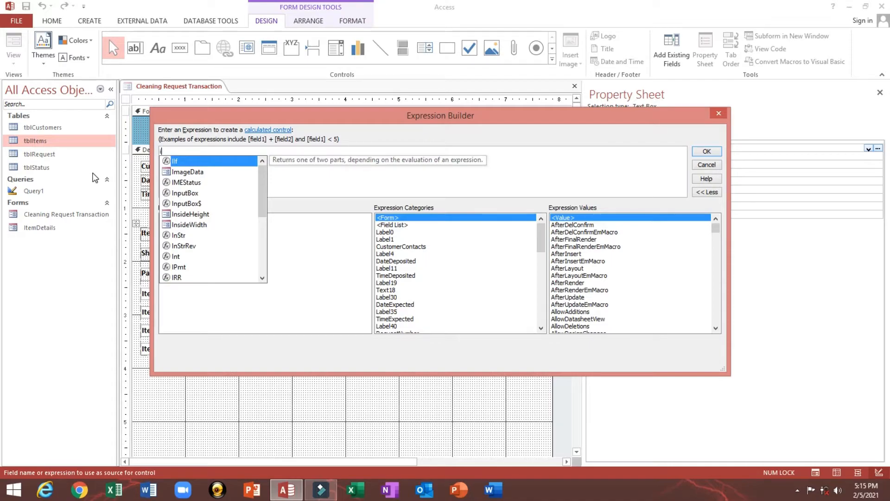
pyautogui.write('If(')
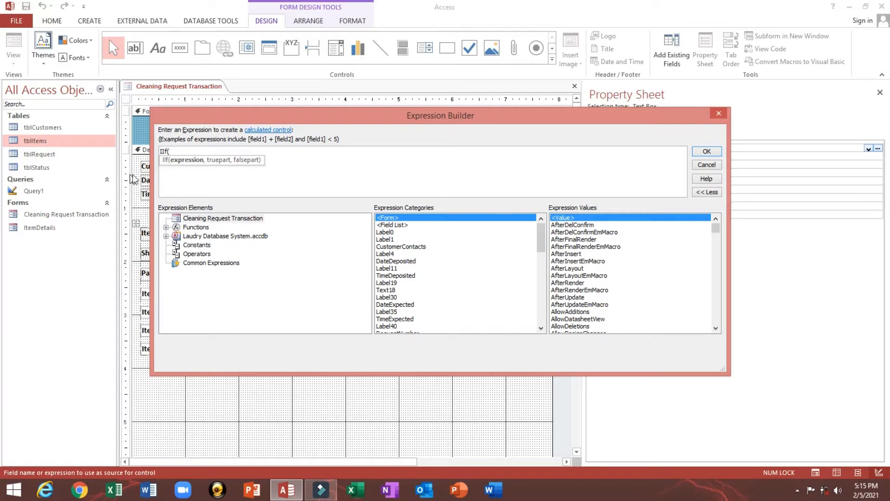
pyautogui.moveTo(152, 187); pyautogui.dragTo(411, 194)
pyautogui.moveTo(446, 118); pyautogui.dragTo(461, 136)
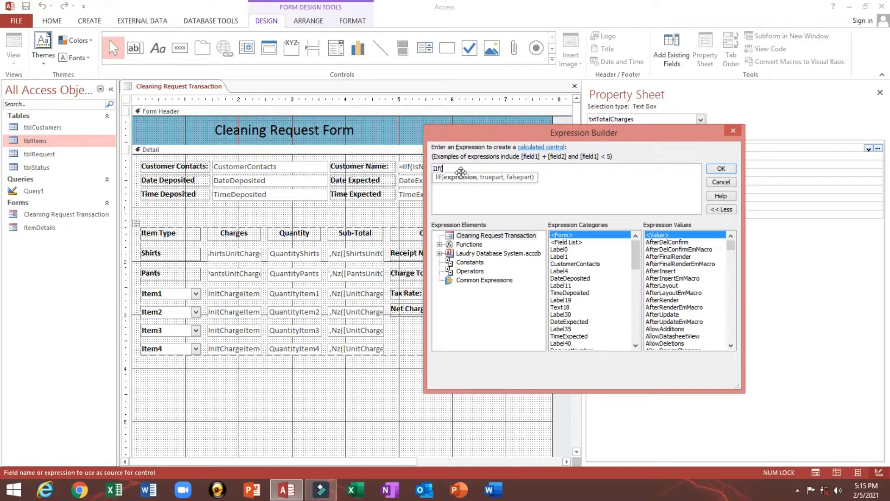
pyautogui.write('I')
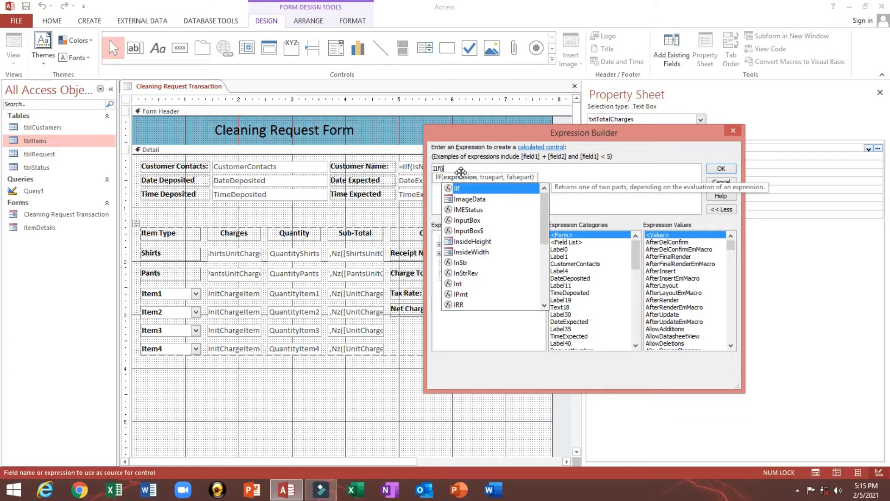
pyautogui.press('Down')
pyautogui.press('Down')
pyautogui.press('Down')
pyautogui.press('Down')
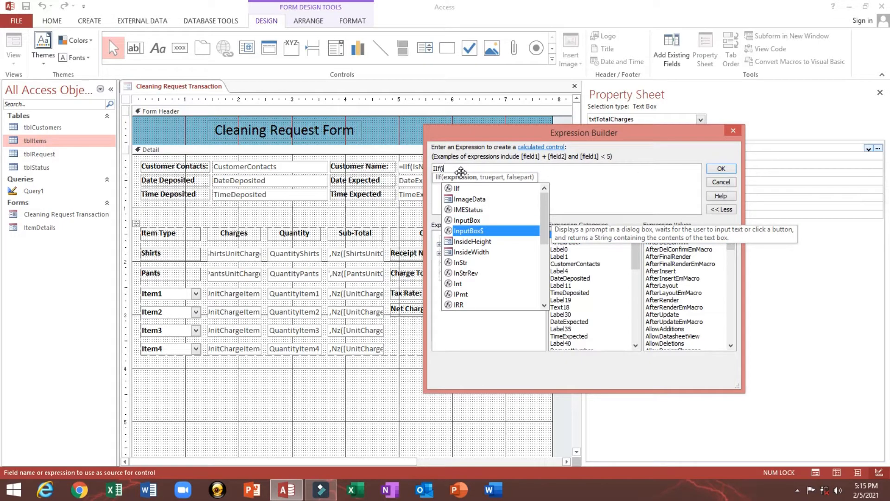
pyautogui.write('s')
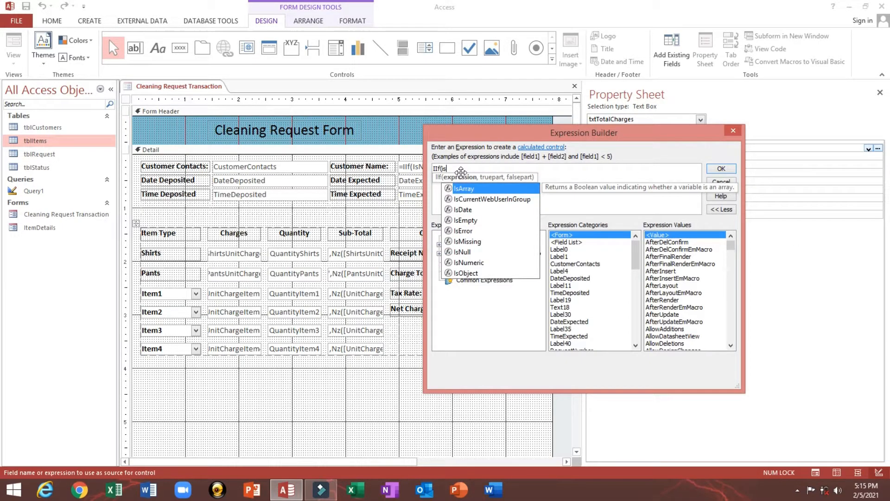
pyautogui.press('Down')
pyautogui.press('Down')
pyautogui.press('Down')
pyautogui.press('Down')
pyautogui.press('Down')
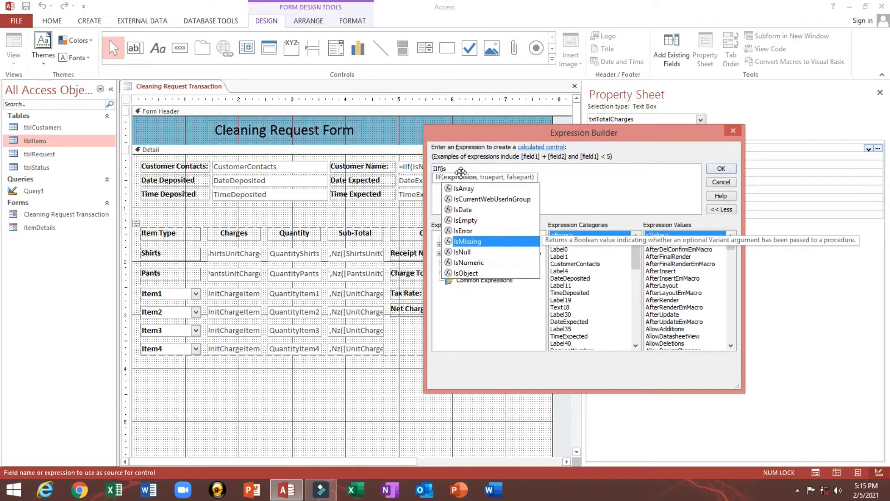
pyautogui.press('Down')
pyautogui.press('Tab')
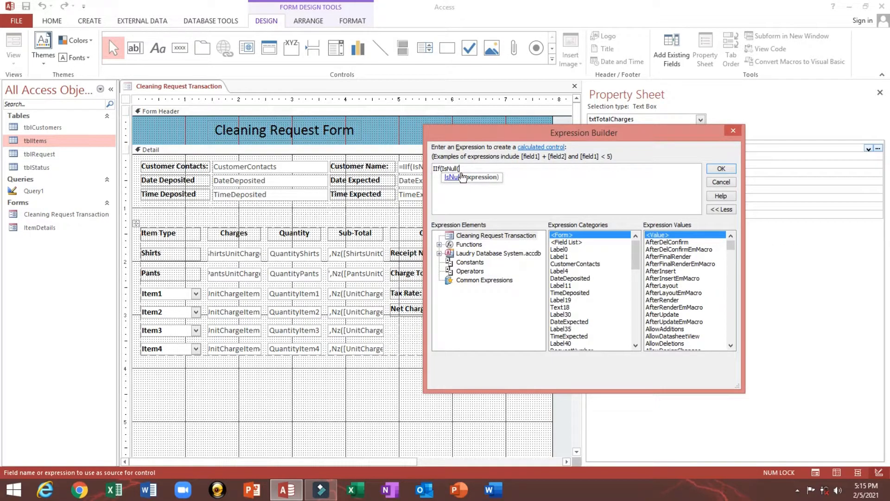
pyautogui.write('[q')
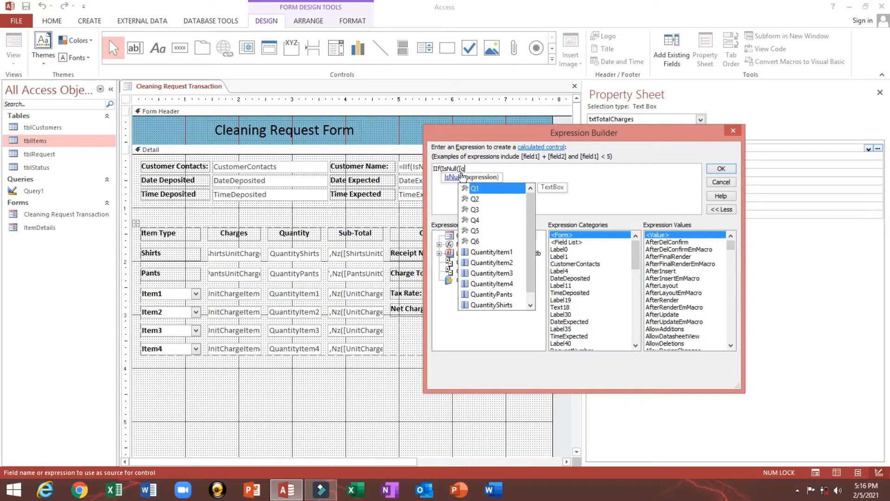
pyautogui.press('Tab')
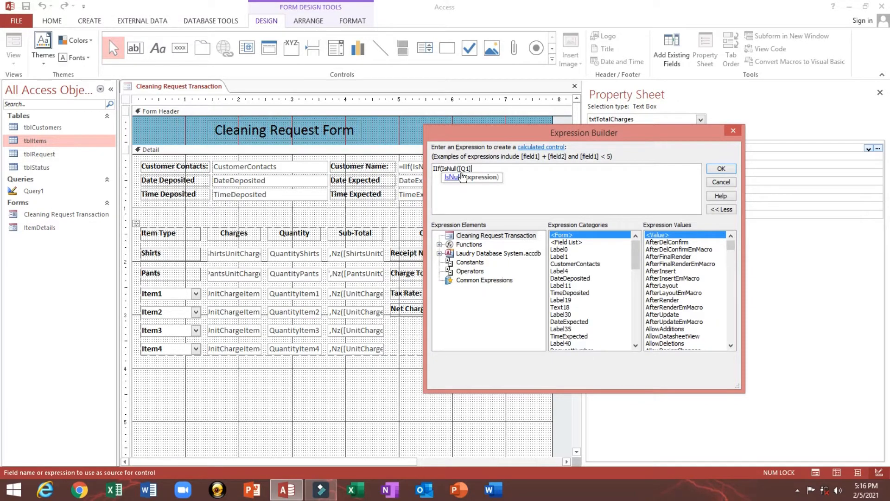
# - Complete the first term as IIf(IsNull([Q1]),0,[ST1])+ with ST1 from autocomplete
pyautogui.write(')')
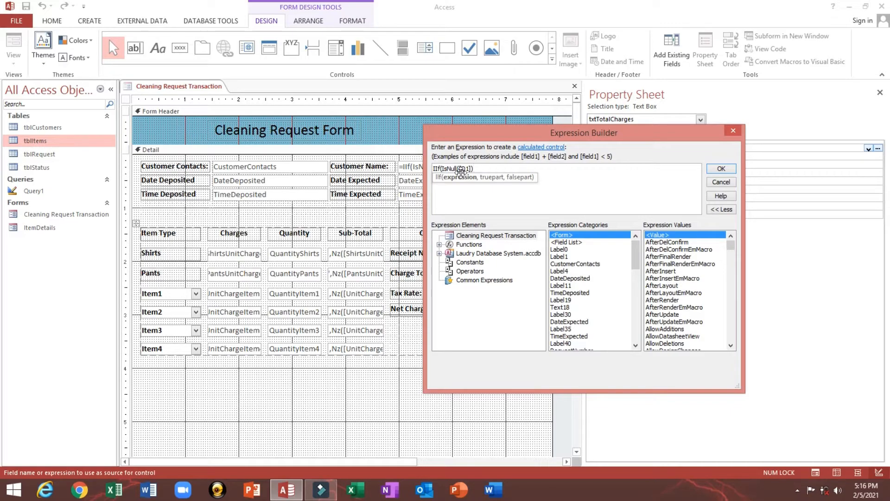
pyautogui.write(',0')
pyautogui.write(',')
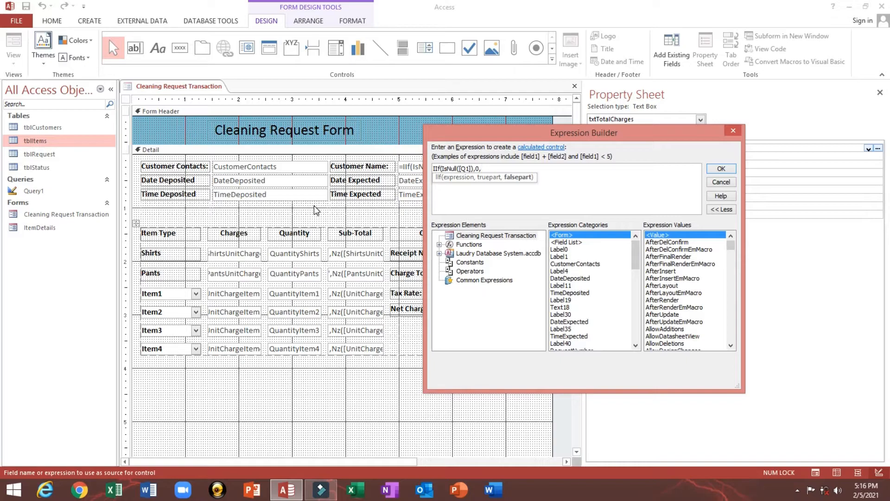
pyautogui.write('[st')
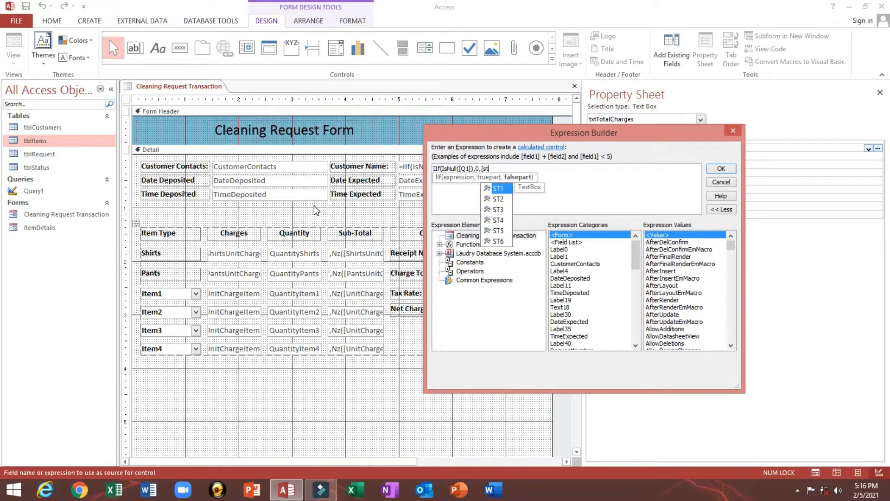
pyautogui.press('Tab')
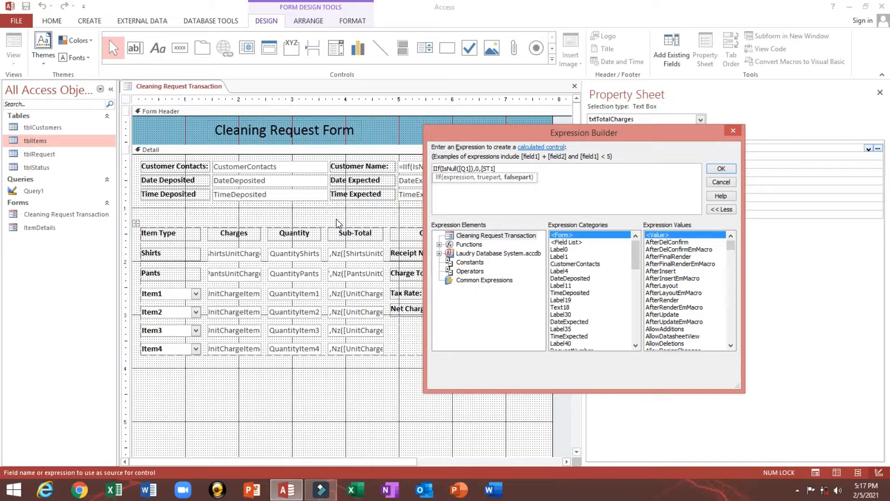
pyautogui.write(')+')
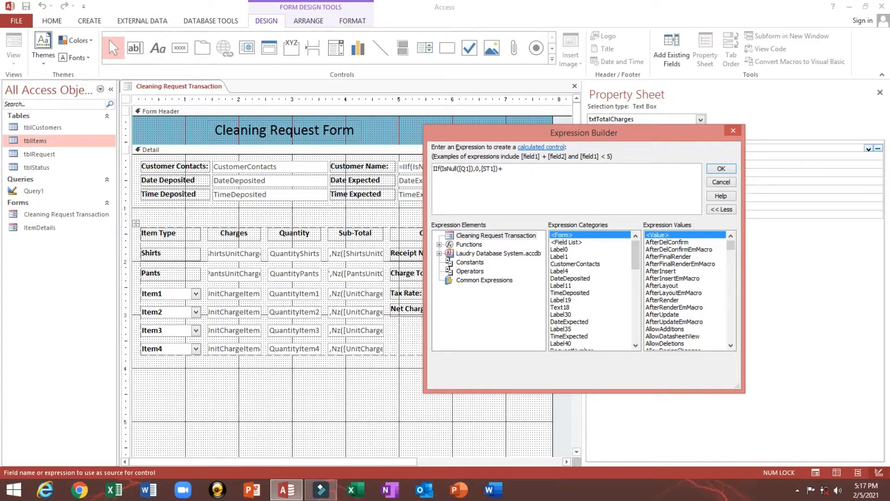
pyautogui.moveTo(557, 132); pyautogui.dragTo(634, 129)
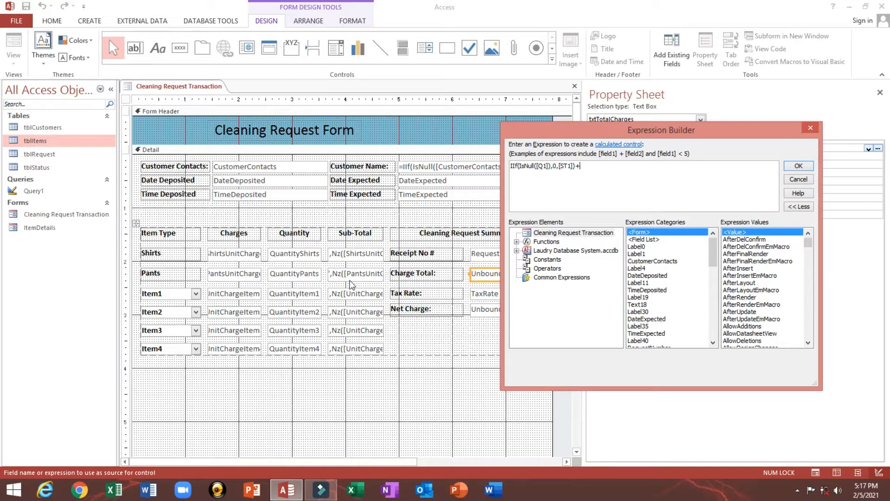
# - Append IIf(IsNull([Q2]),0,[ST2]) and begin the next +IIf(Is term
pyautogui.write('IIf(Is')
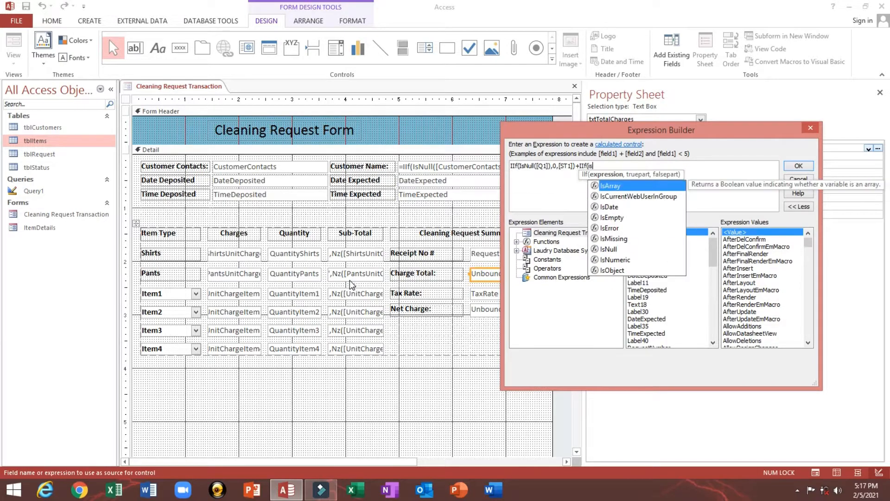
pyautogui.press('Down')
pyautogui.press('Down')
pyautogui.press('Down')
pyautogui.press('Down')
pyautogui.press('Down')
pyautogui.press('Down')
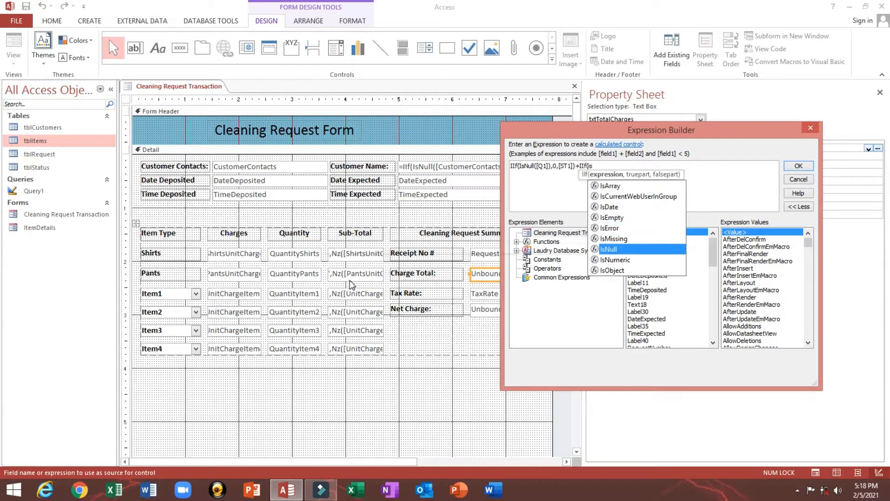
pyautogui.press('Tab')
pyautogui.write('([')
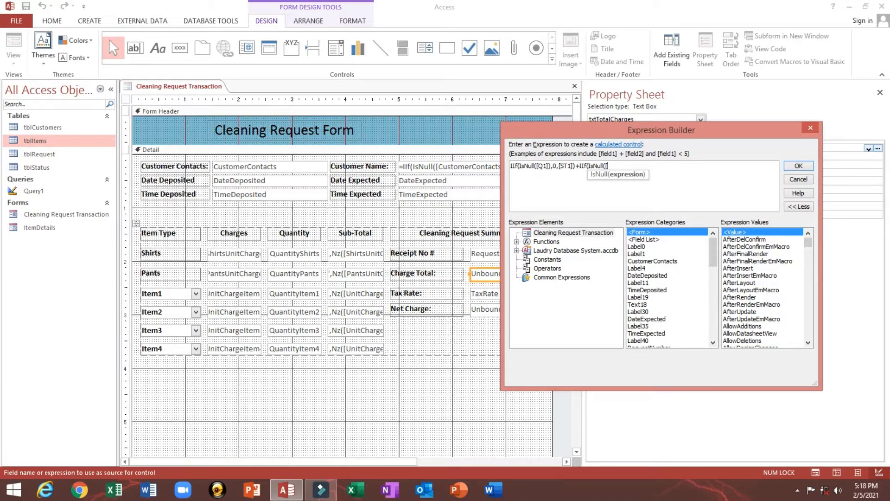
pyautogui.write('q')
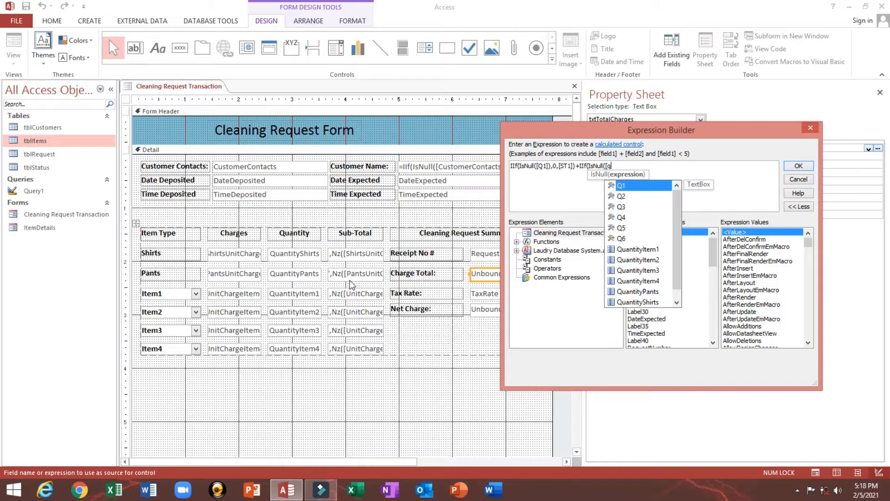
pyautogui.press('Down')
pyautogui.press('Tab')
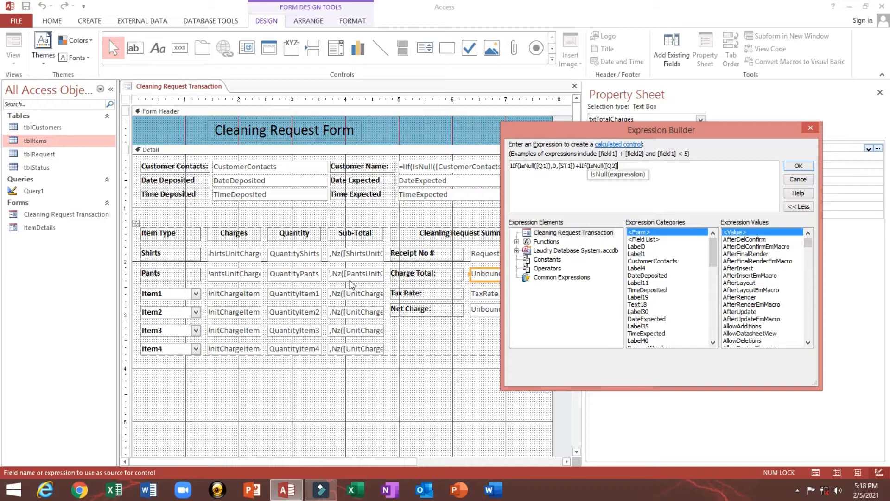
pyautogui.write(',')
pyautogui.press('BackSpace')
pyautogui.write('),')
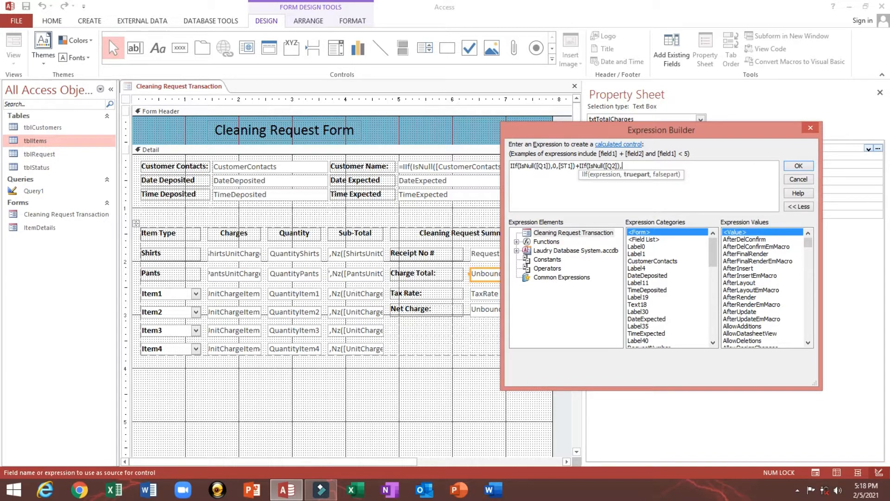
pyautogui.write('0,[st')
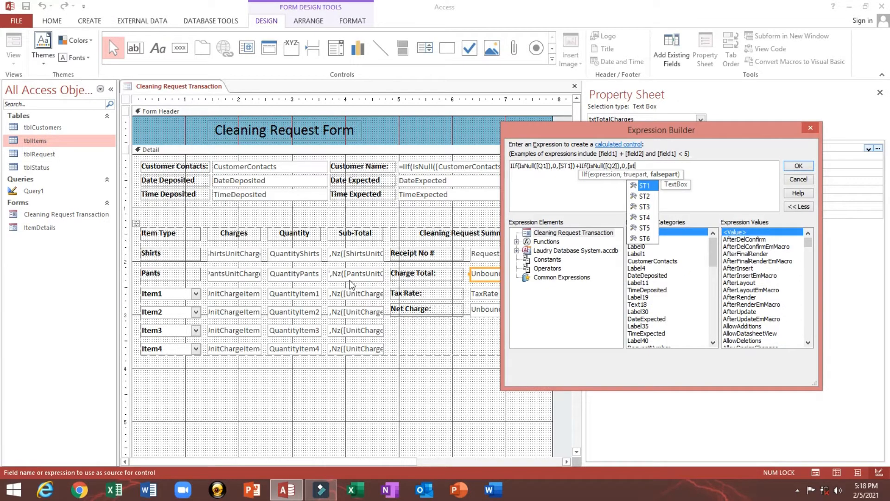
pyautogui.press('Down')
pyautogui.press('Return')
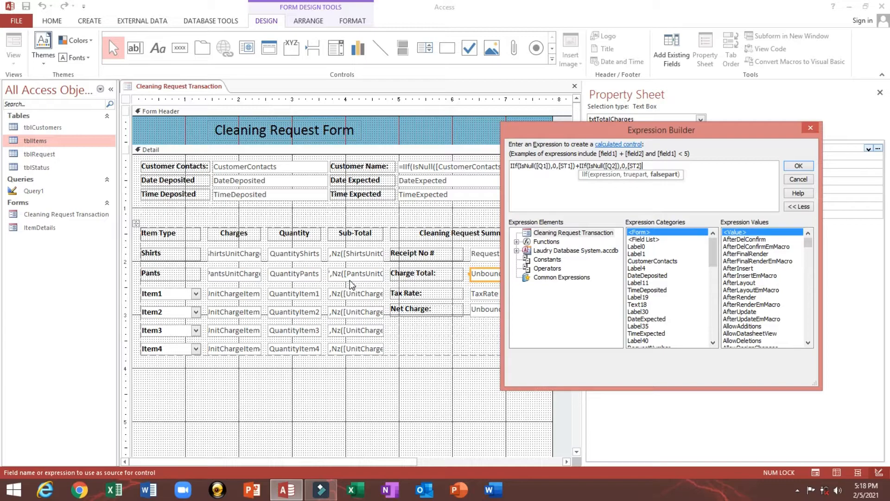
pyautogui.write(')')
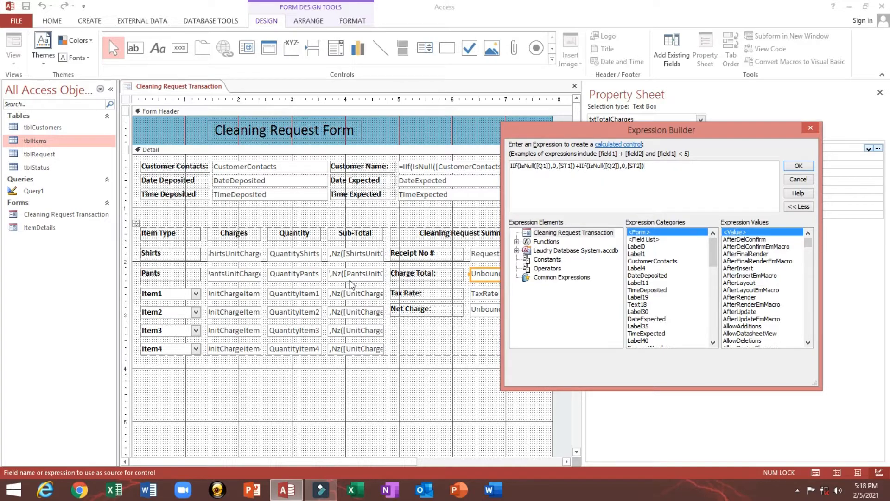
pyautogui.write('+IIf(is')
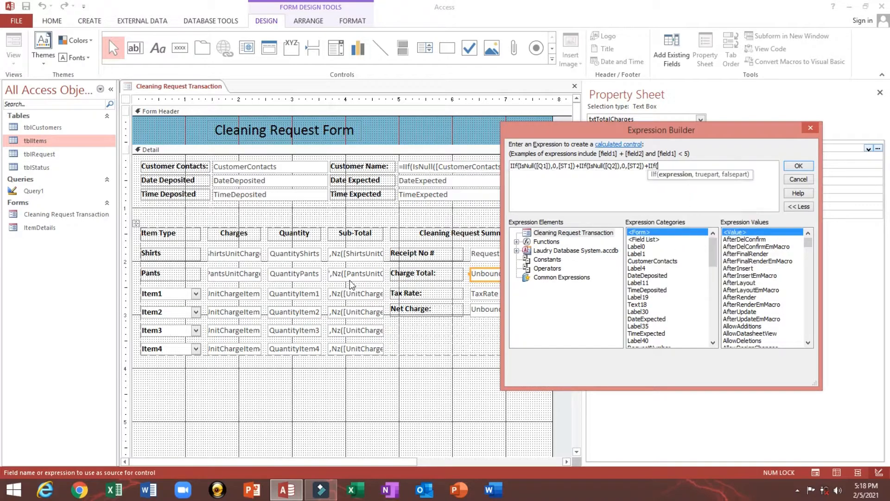
# - Add the third term IIf(IsNull([Q3]),0,[ST3]) followed by another plus sign
pyautogui.press('Down')
pyautogui.press('Down')
pyautogui.press('Down')
pyautogui.press('Down')
pyautogui.press('Down')
pyautogui.press('Down')
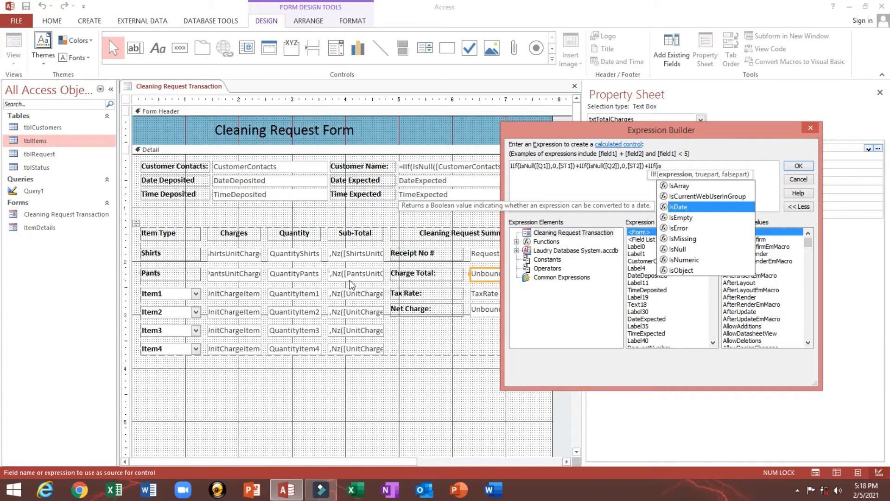
pyautogui.press('Tab')
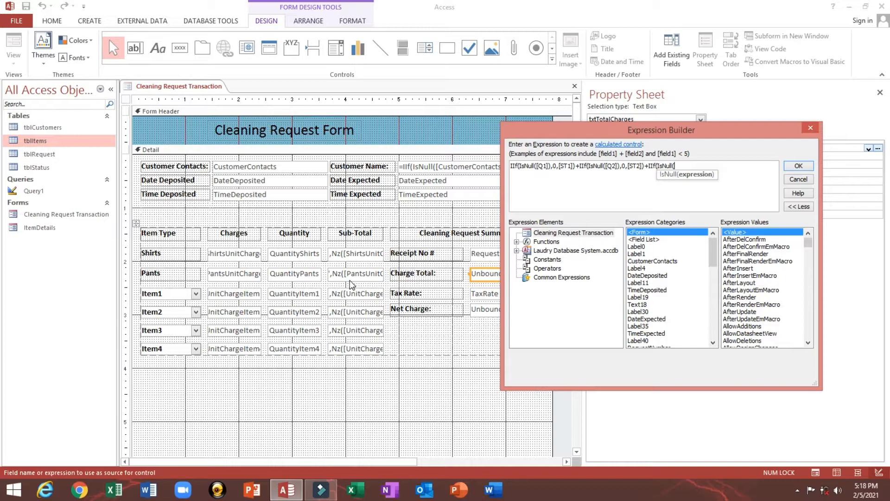
pyautogui.write('[q')
pyautogui.press('Down')
pyautogui.press('Down')
pyautogui.press('Tab')
pyautogui.write(')')
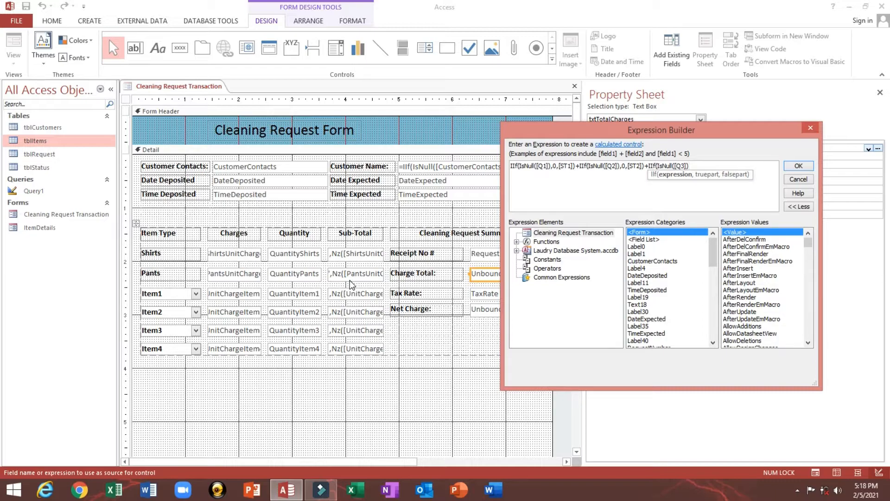
pyautogui.write(',0,[st')
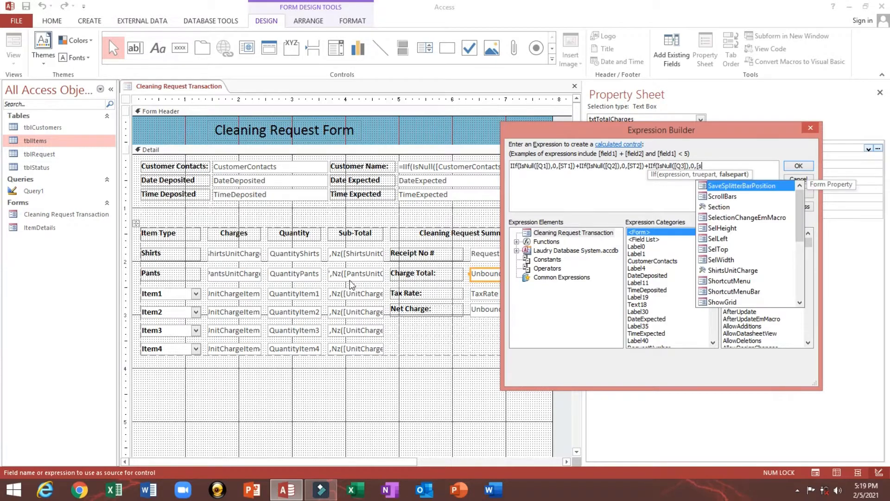
pyautogui.press('Down')
pyautogui.press('Down')
pyautogui.press('Tab')
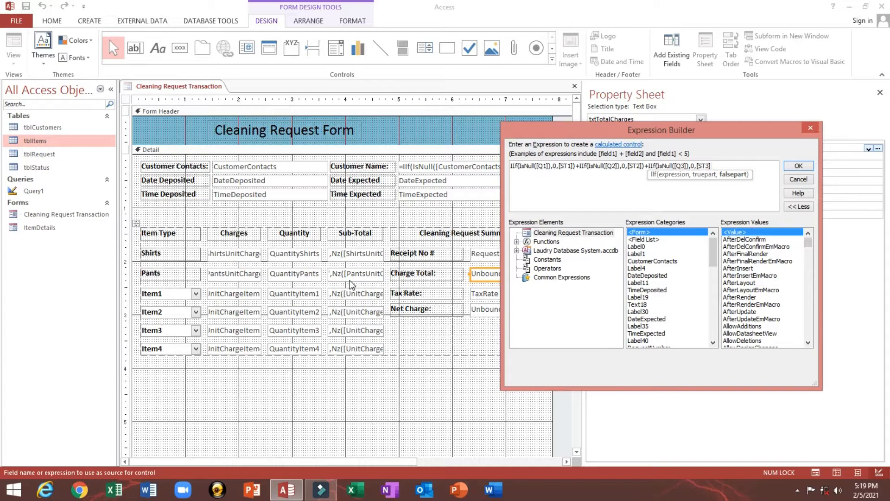
pyautogui.write(')+')
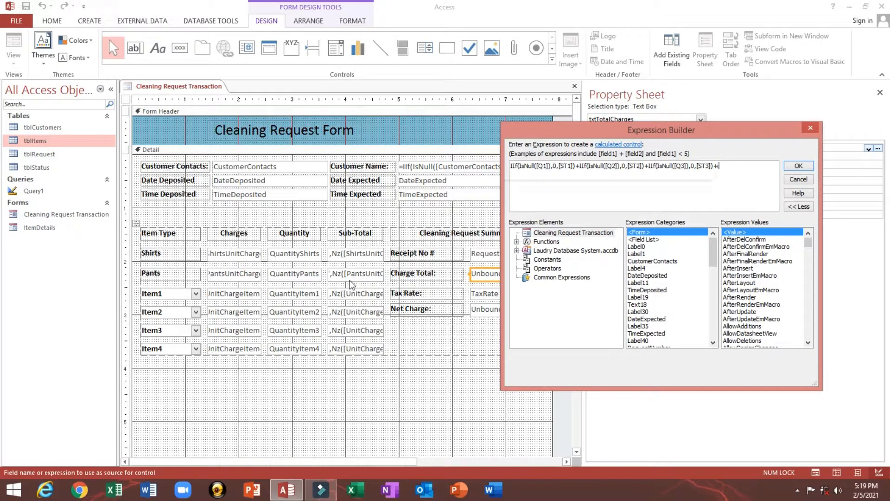
pyautogui.write('I')
# - Begin the fourth term as IIf([Q4], then delete the Q4 reference to redo it
pyautogui.press('Tab')
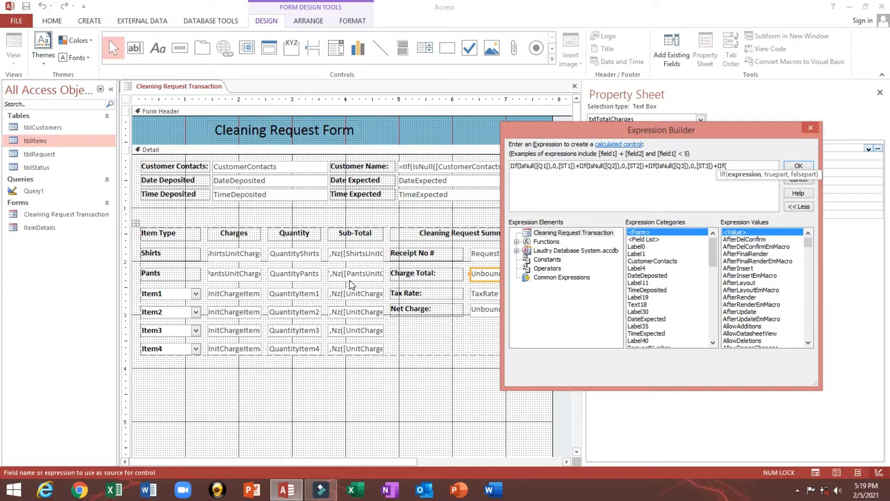
pyautogui.write('[')
pyautogui.write('Q4')
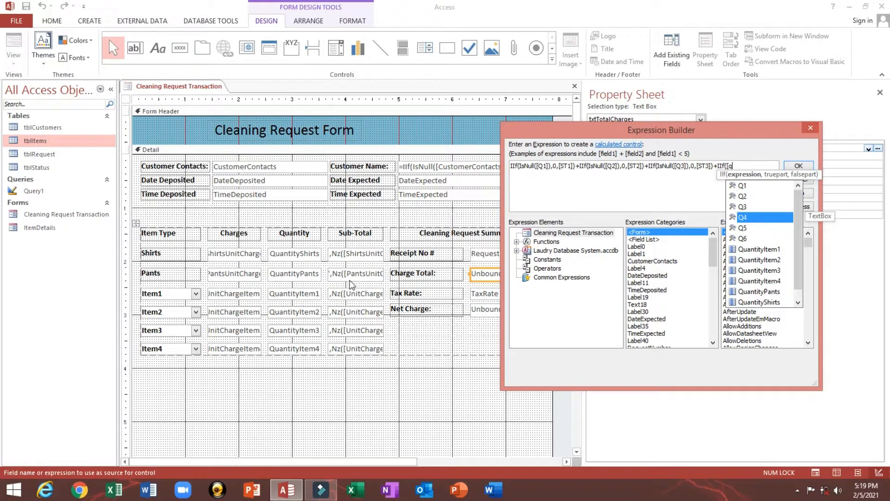
pyautogui.press('Tab')
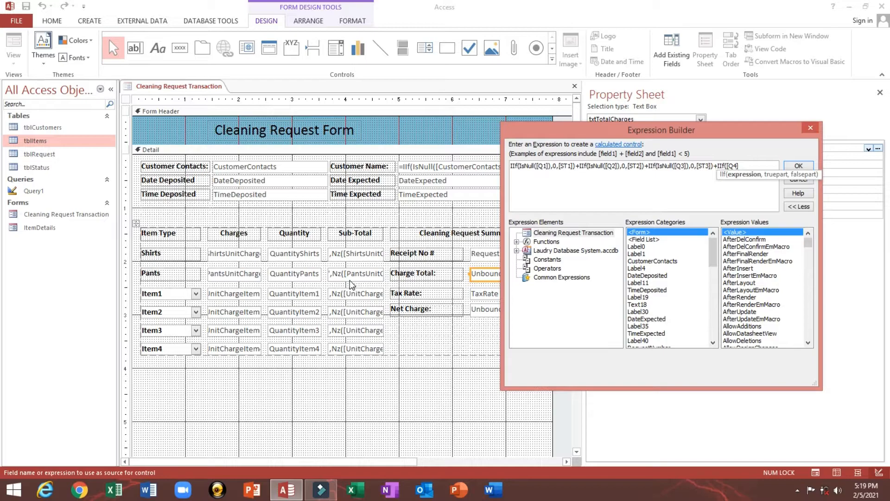
pyautogui.write('),')
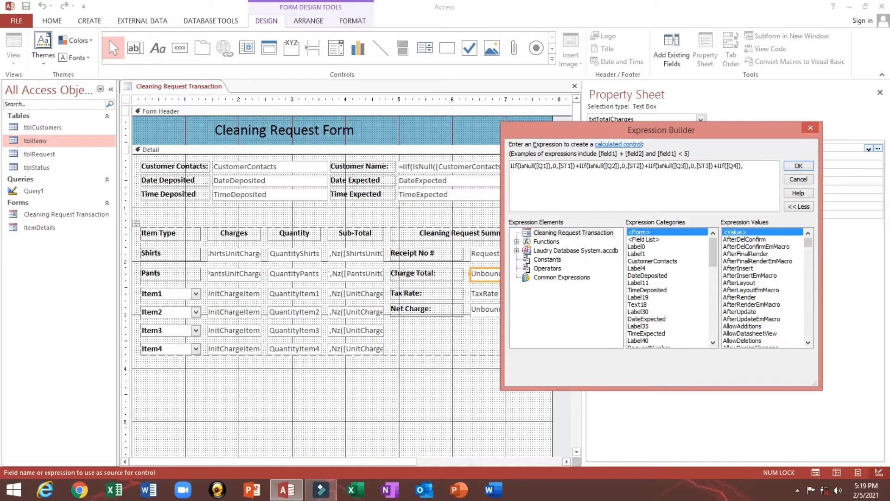
pyautogui.press('BackSpace')
pyautogui.press('BackSpace')
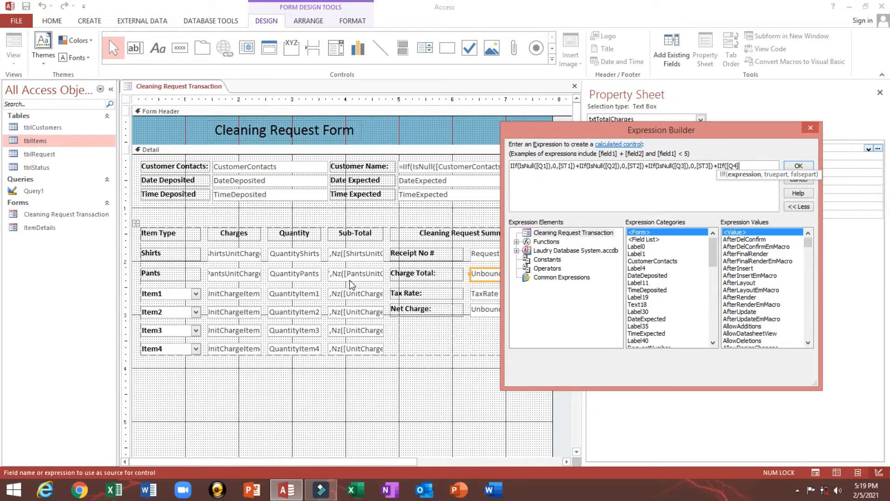
pyautogui.press('BackSpace')
pyautogui.press('BackSpace')
pyautogui.press('BackSpace')
# - Complete the fourth term as IIf(IsNull([Q4]),0,[ST4]) using autocomplete
pyautogui.write('I')
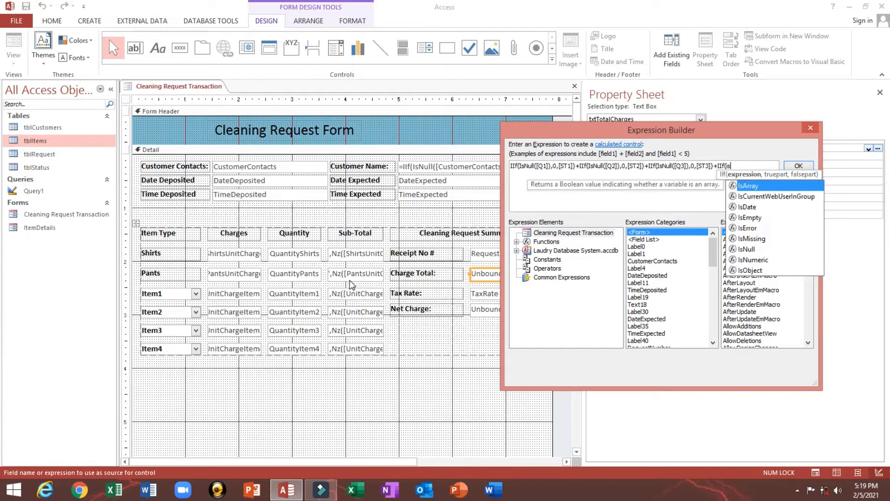
pyautogui.write('s')
pyautogui.press('Down')
pyautogui.press('Down')
pyautogui.press('Down')
pyautogui.press('Down')
pyautogui.press('Down')
pyautogui.press('Down')
pyautogui.press('Tab')
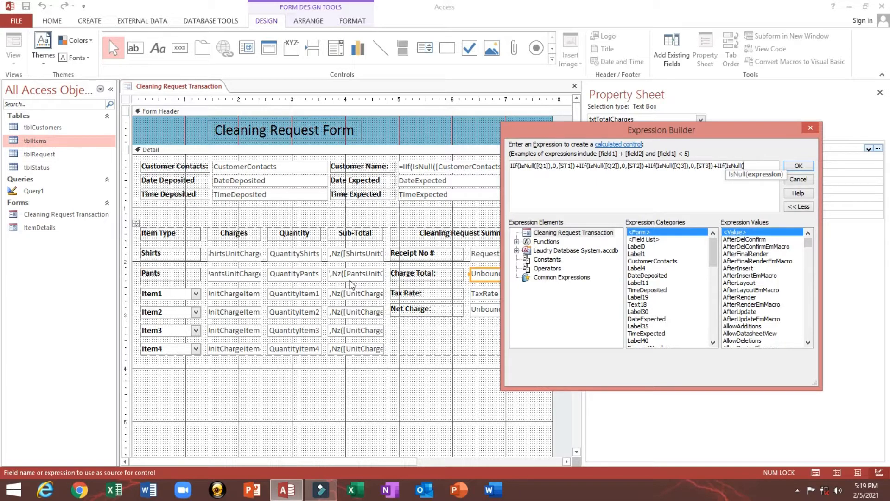
pyautogui.write('[')
pyautogui.write('q')
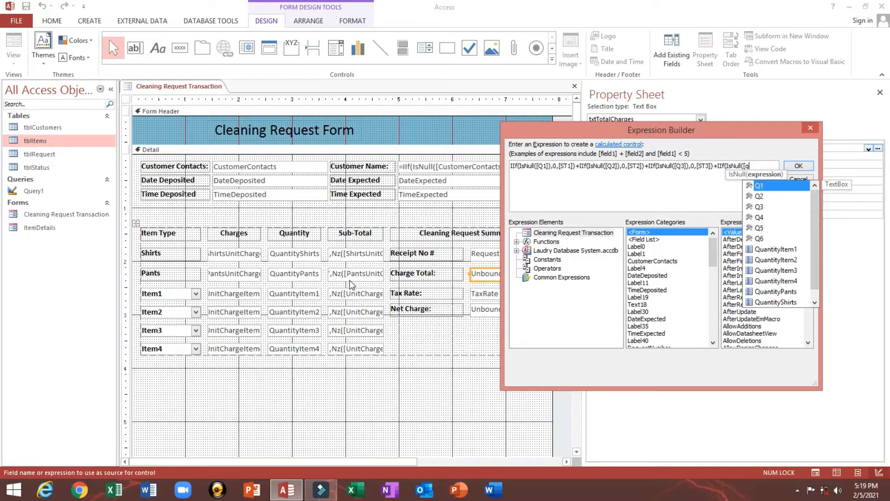
pyautogui.press('Down')
pyautogui.press('Down')
pyautogui.press('Down')
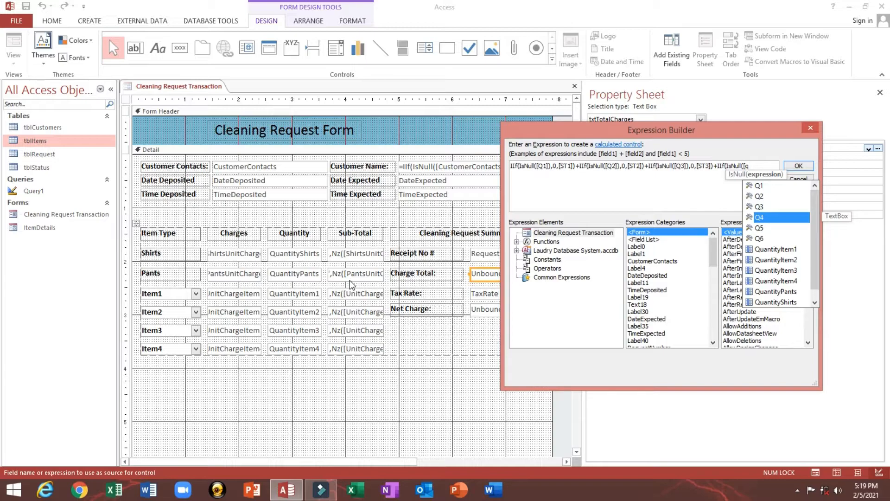
pyautogui.press('Tab')
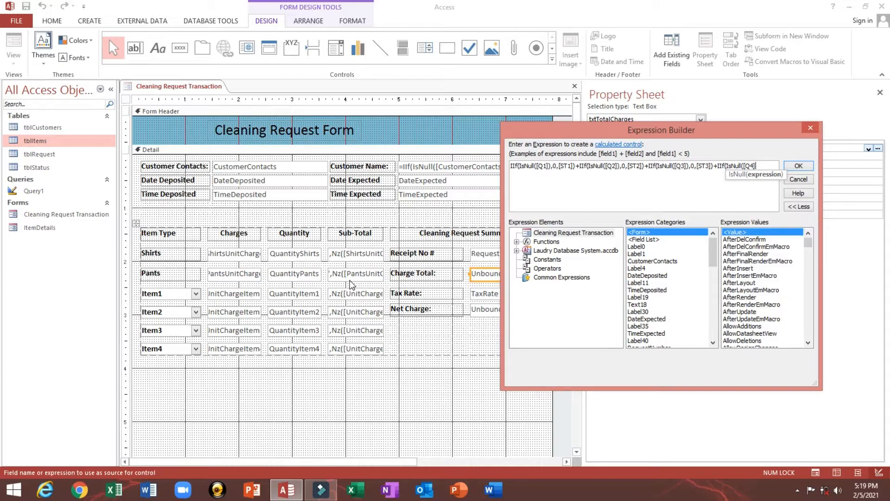
pyautogui.write('),')
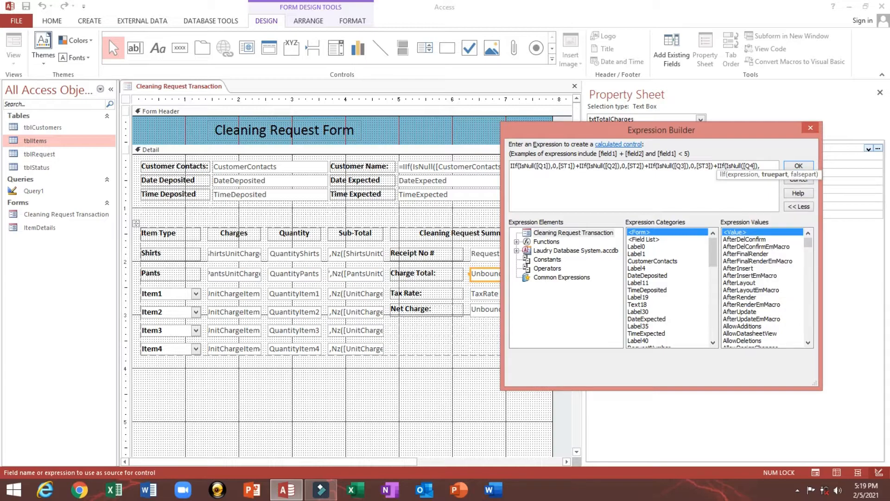
pyautogui.write('0,[s')
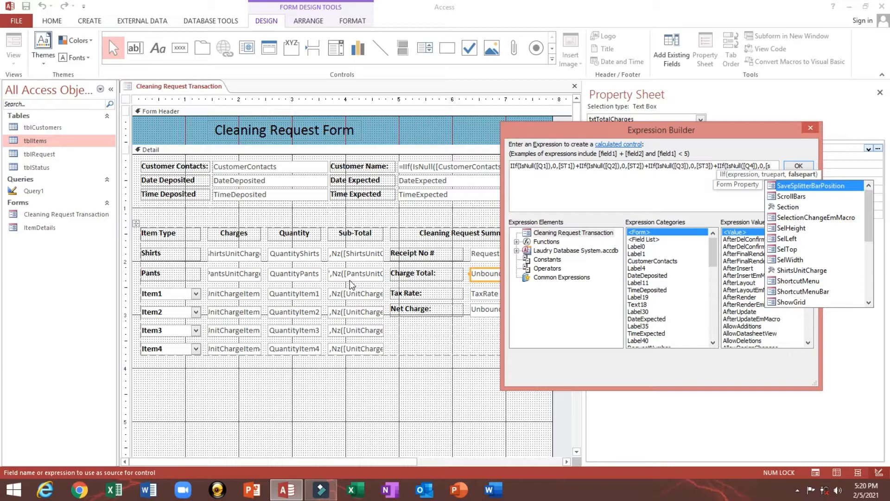
pyautogui.write('t')
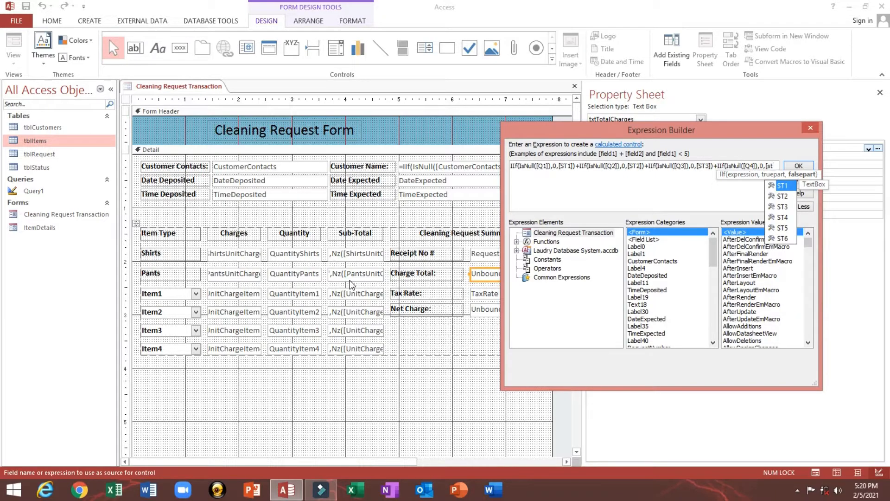
pyautogui.press('Down')
pyautogui.press('Down')
pyautogui.press('Down')
pyautogui.press('Tab')
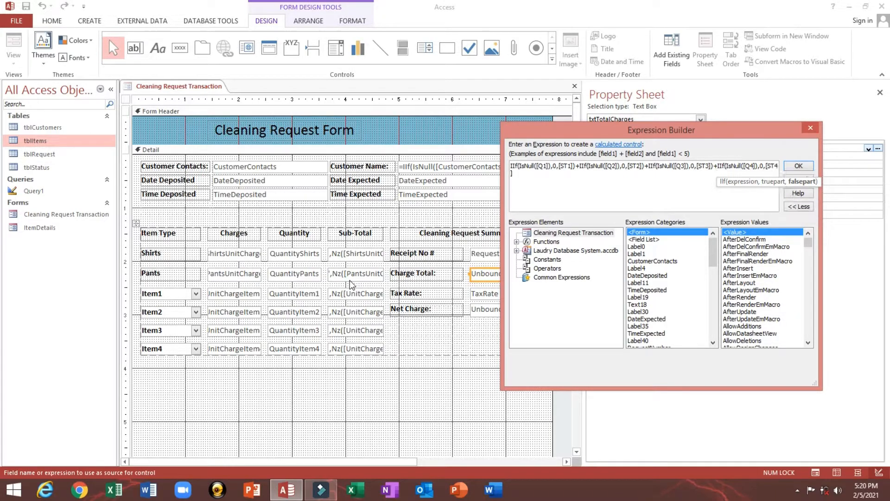
# - Add the fifth term +IIf(IsNull([Q5]),0,[ST5])
pyautogui.write(')')
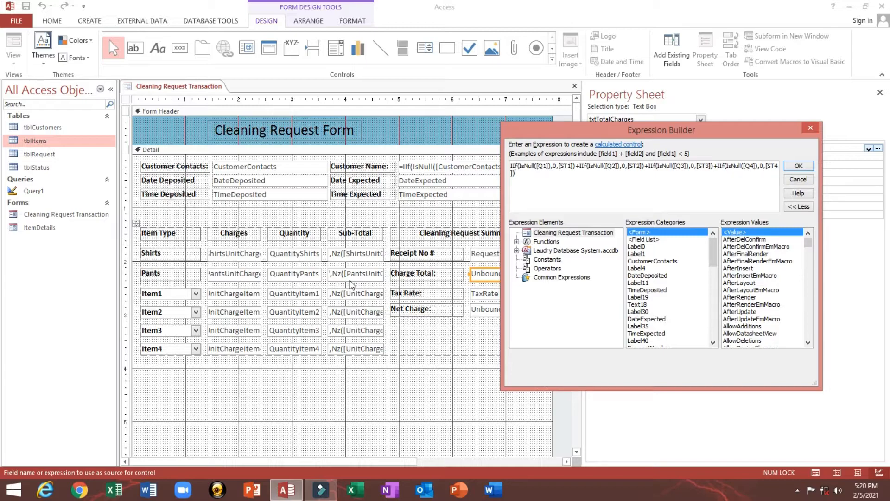
pyautogui.write('+IIf(')
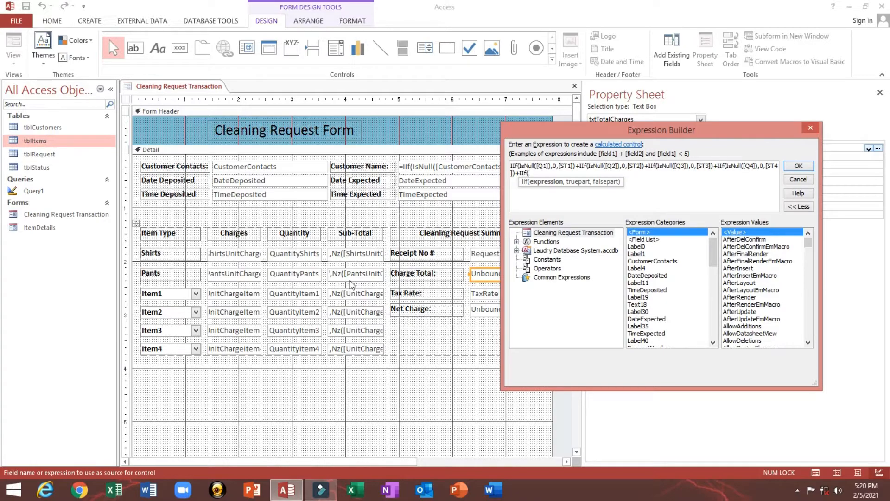
pyautogui.write('Is')
pyautogui.press('Down')
pyautogui.press('Down')
pyautogui.press('Down')
pyautogui.press('Down')
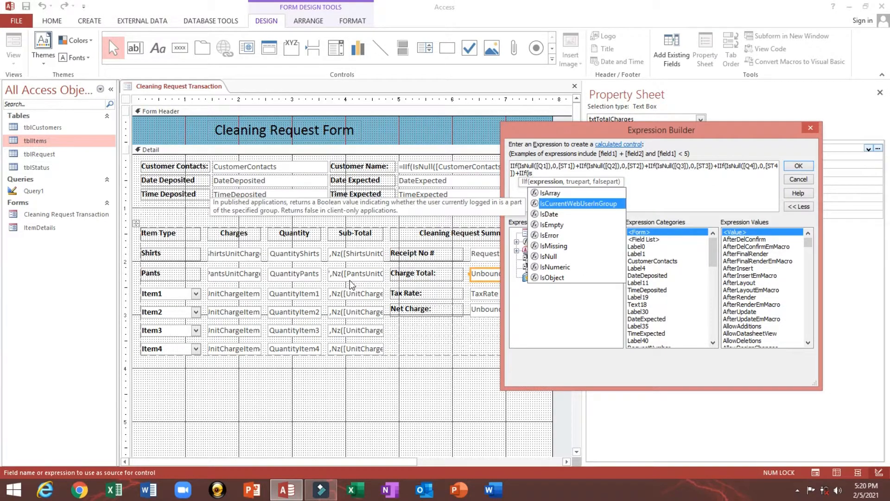
pyautogui.press('Down')
pyautogui.press('Down')
pyautogui.write('Null(')
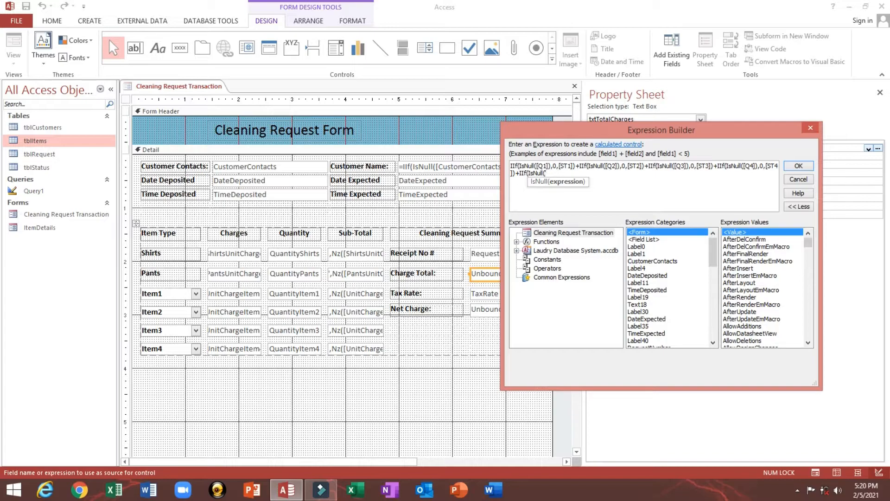
pyautogui.write('[q')
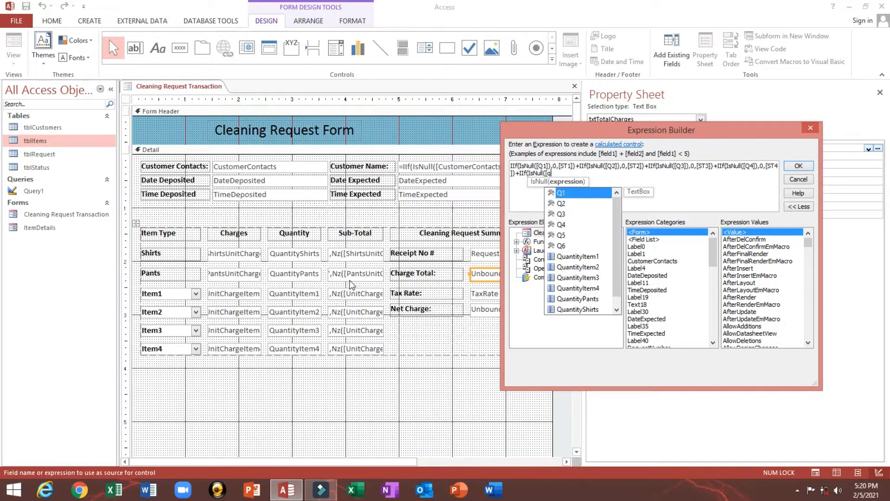
pyautogui.press('Down')
pyautogui.press('Down')
pyautogui.press('Down')
pyautogui.press('Down')
pyautogui.press('Tab')
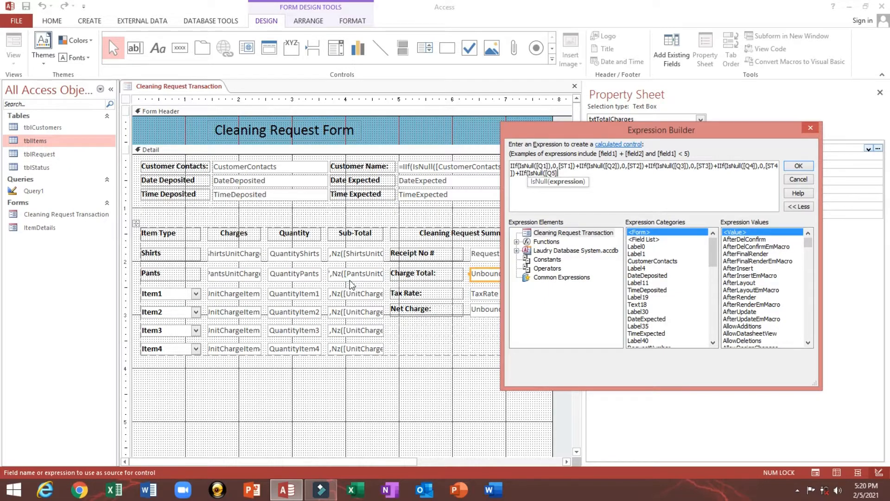
pyautogui.write('),')
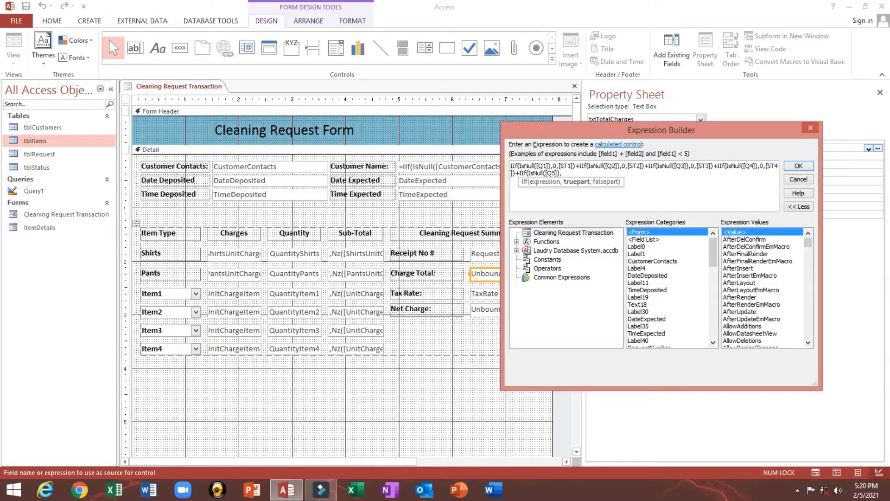
pyautogui.write('0,[st')
pyautogui.press('Down')
pyautogui.press('Down')
pyautogui.press('Down')
pyautogui.press('Down')
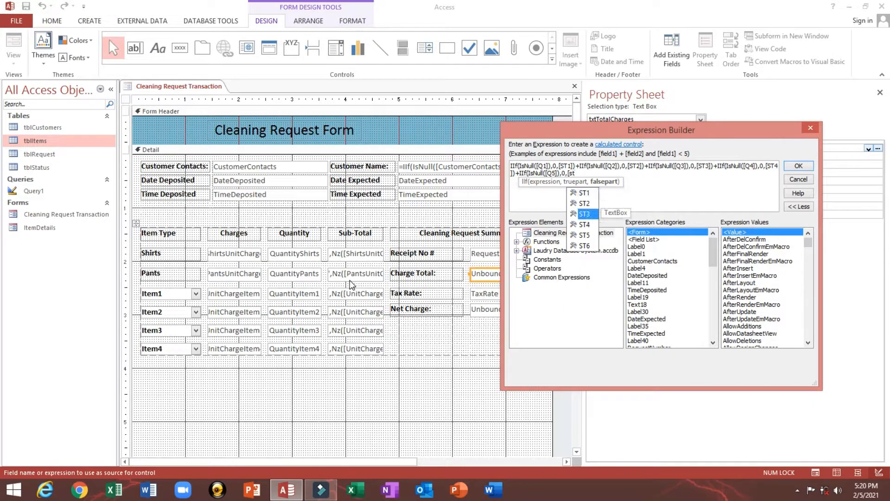
pyautogui.press('Tab')
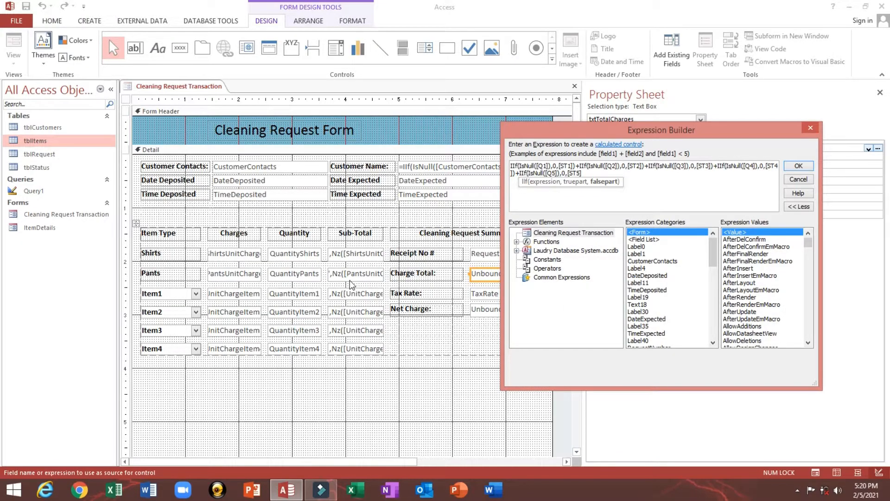
# - Add the final term +IIf(IsNull([Q6]),0,[ST6]) and close the expression
pyautogui.write(')')
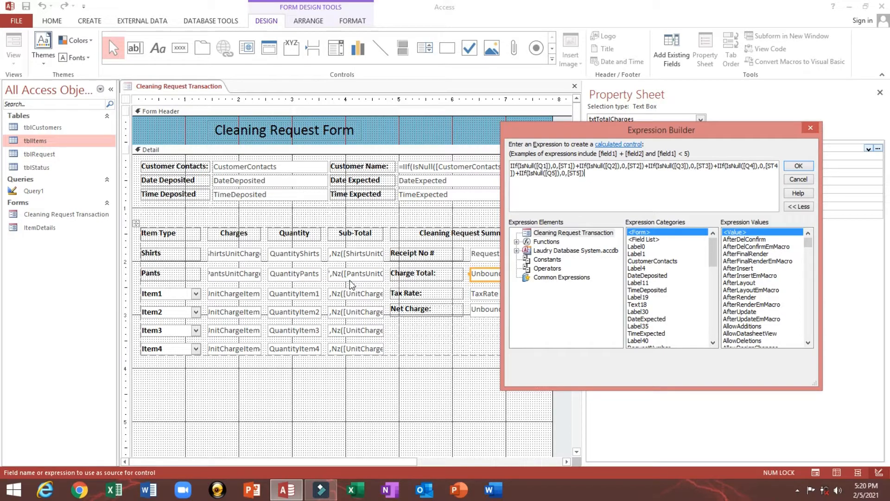
pyautogui.write('+i')
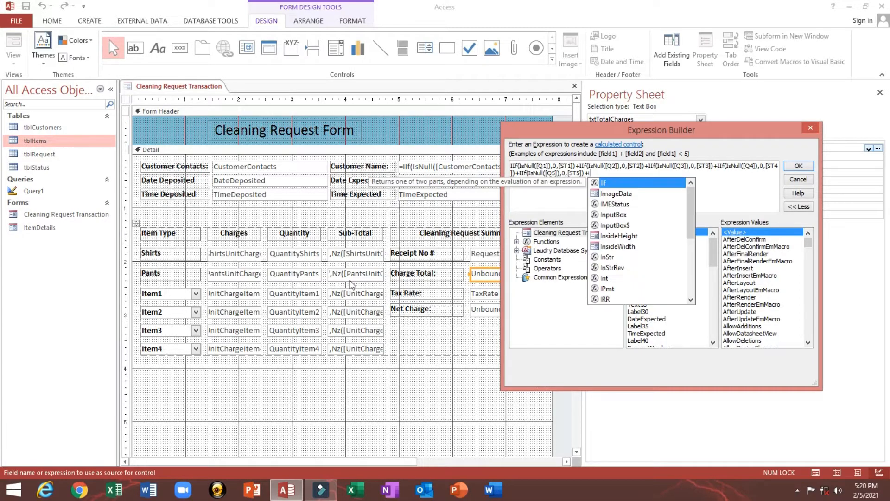
pyautogui.write('if(')
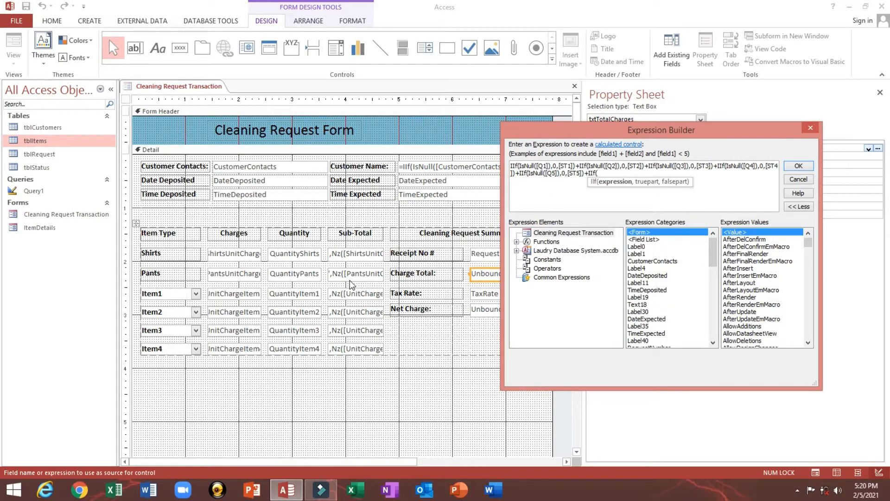
pyautogui.write('is')
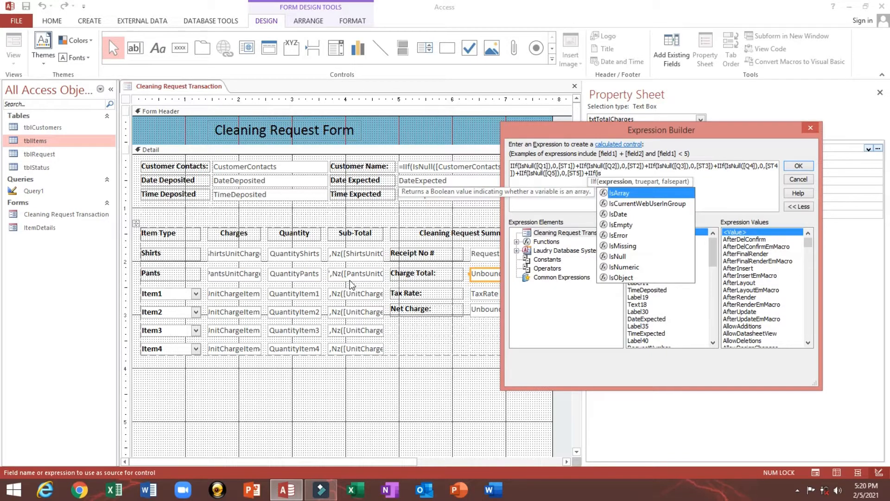
pyautogui.press('Down')
pyautogui.press('Down')
pyautogui.press('Down')
pyautogui.press('Down')
pyautogui.press('Down')
pyautogui.press('Down')
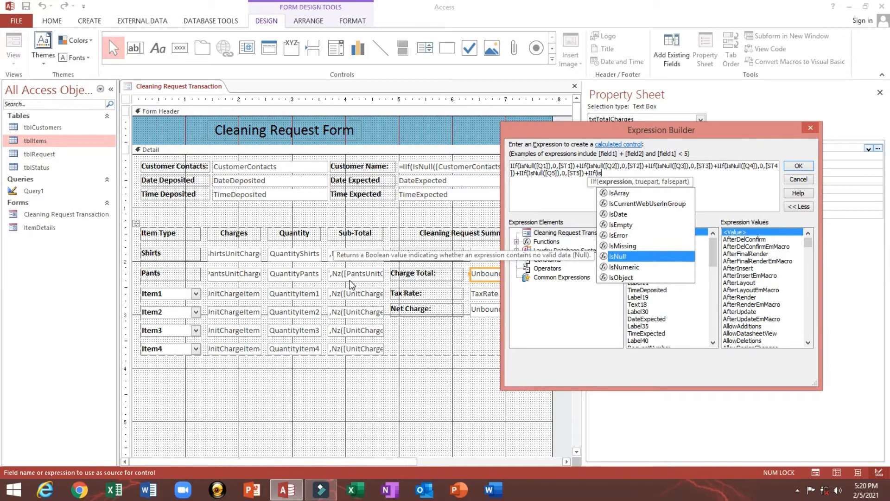
pyautogui.press('Return')
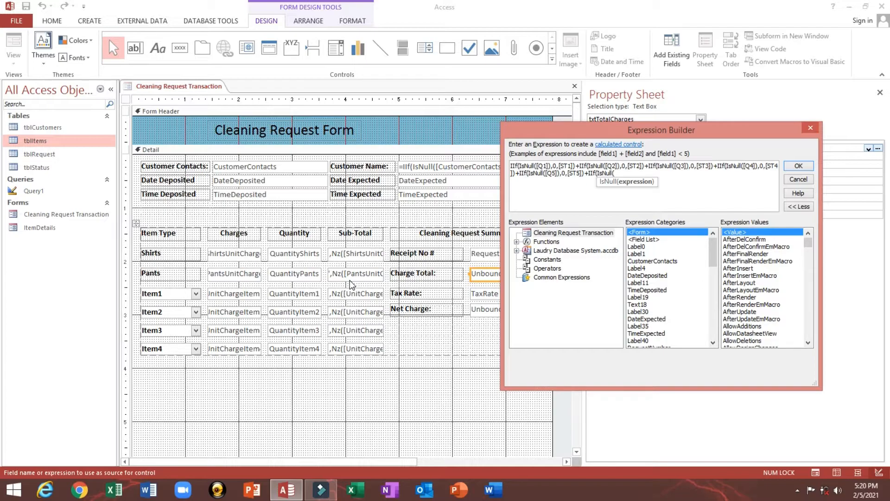
pyautogui.write('[Q6]),')
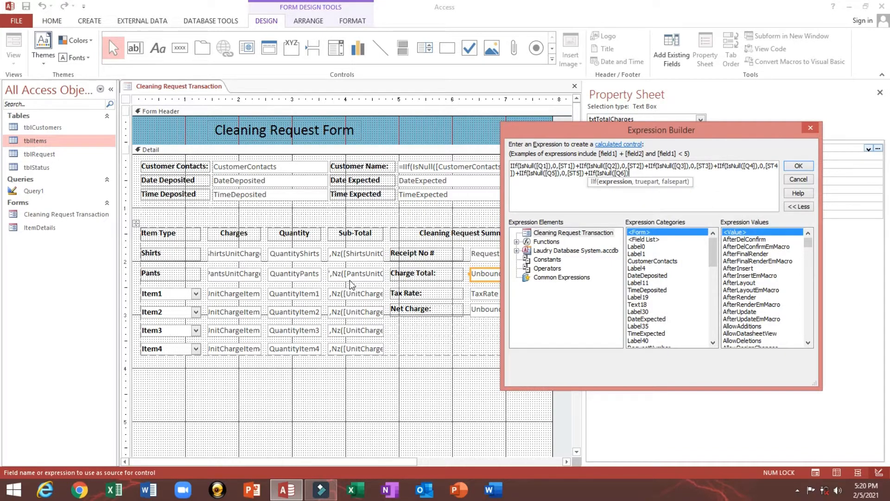
pyautogui.write('0,')
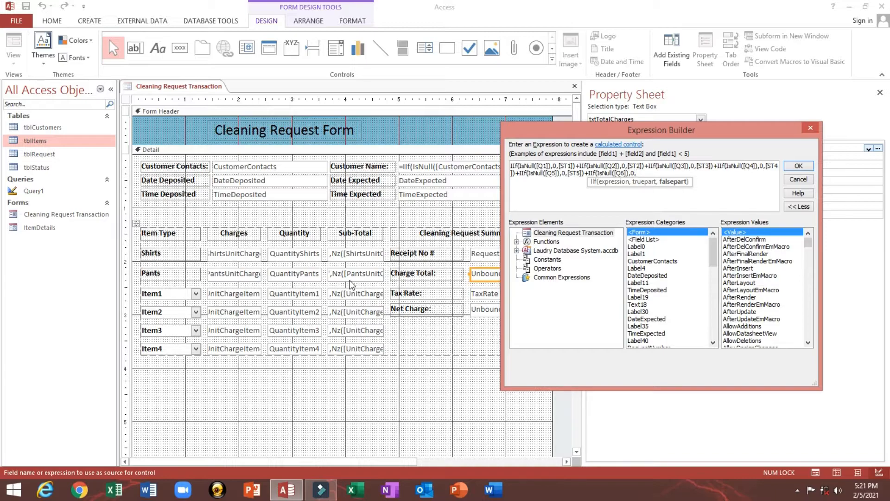
pyautogui.write('[st')
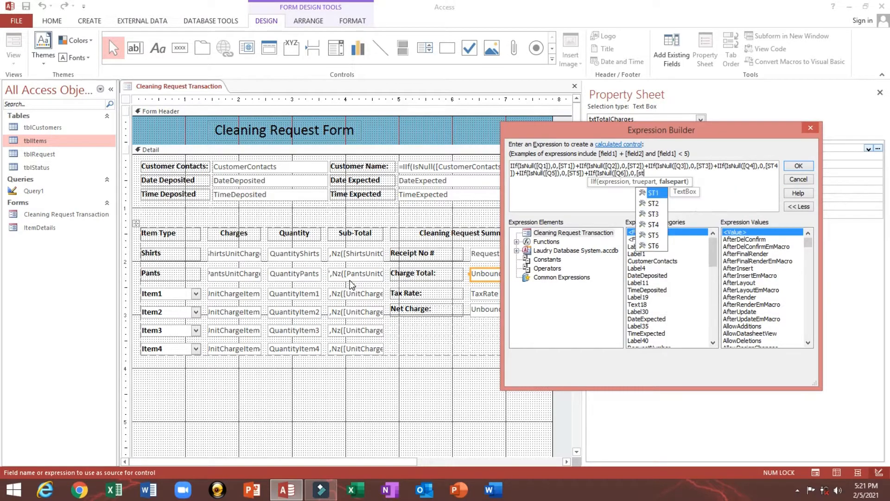
pyautogui.press('Down')
pyautogui.press('Down')
pyautogui.press('Down')
pyautogui.press('Down')
pyautogui.press('Down')
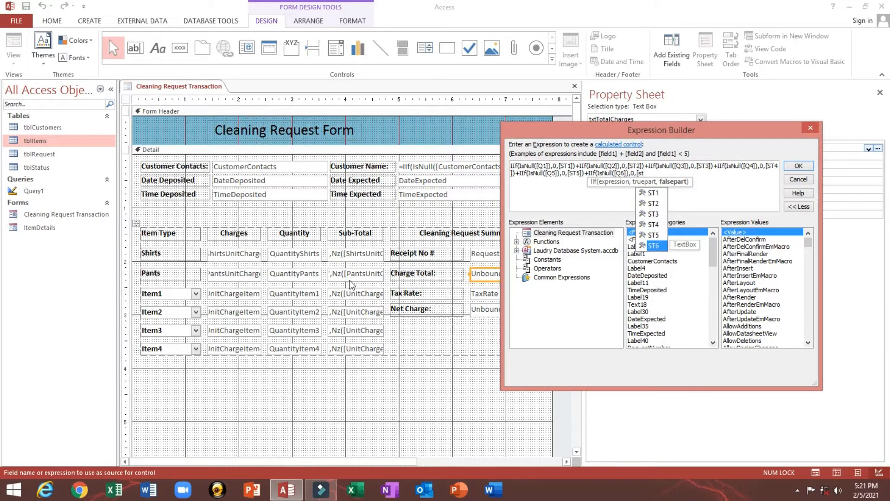
pyautogui.press('Tab')
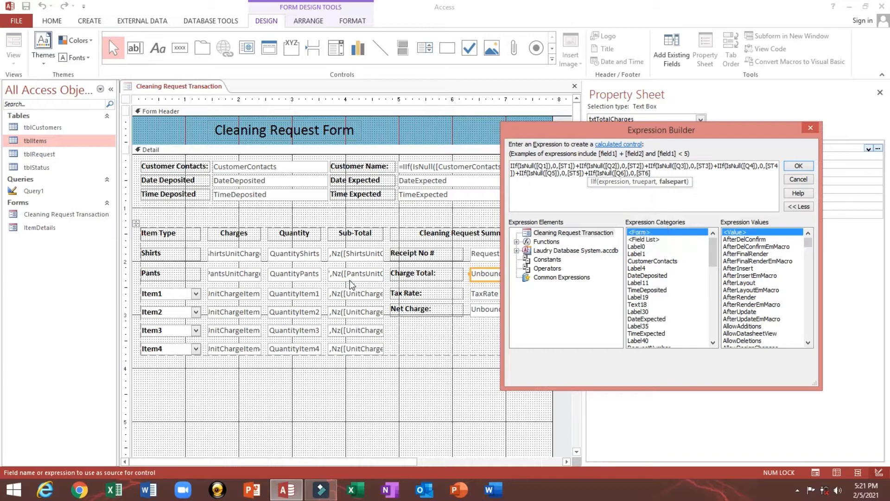
pyautogui.write(')')
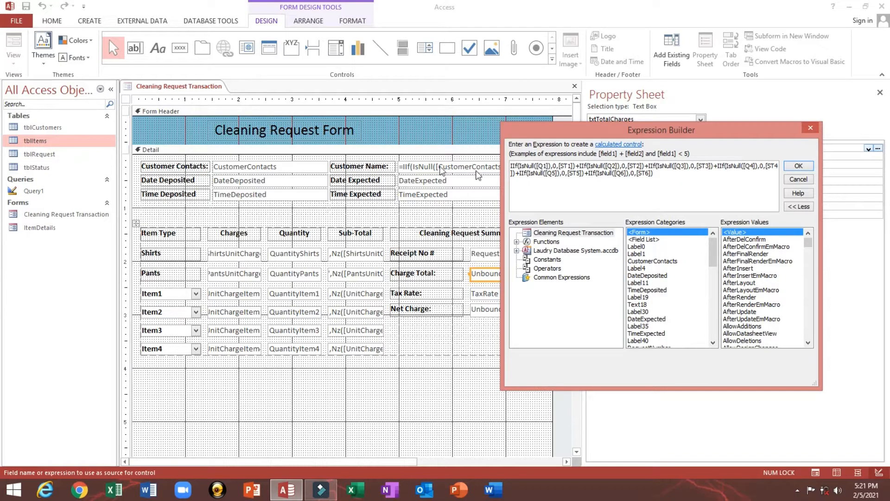
# - Widen the Expression Builder and review the Q1, Q2 and Q3 terms of the formula
pyautogui.moveTo(564, 129); pyautogui.dragTo(149, 104)
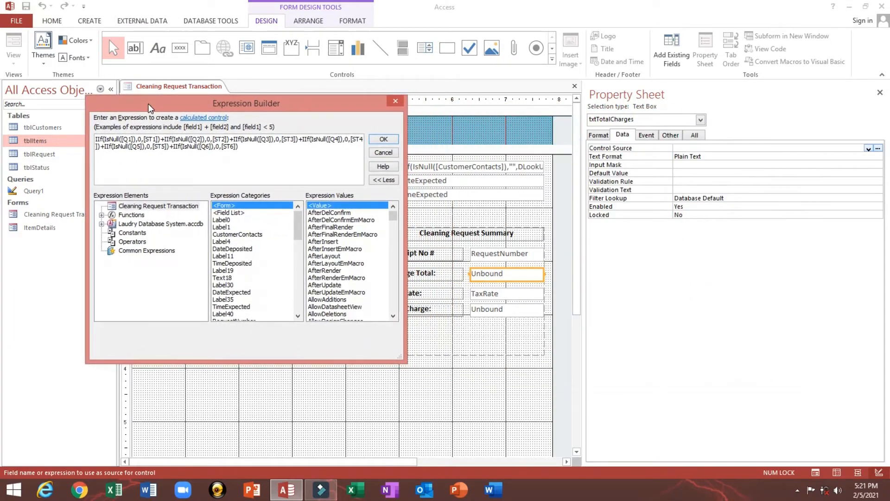
pyautogui.moveTo(403, 359); pyautogui.dragTo(803, 416)
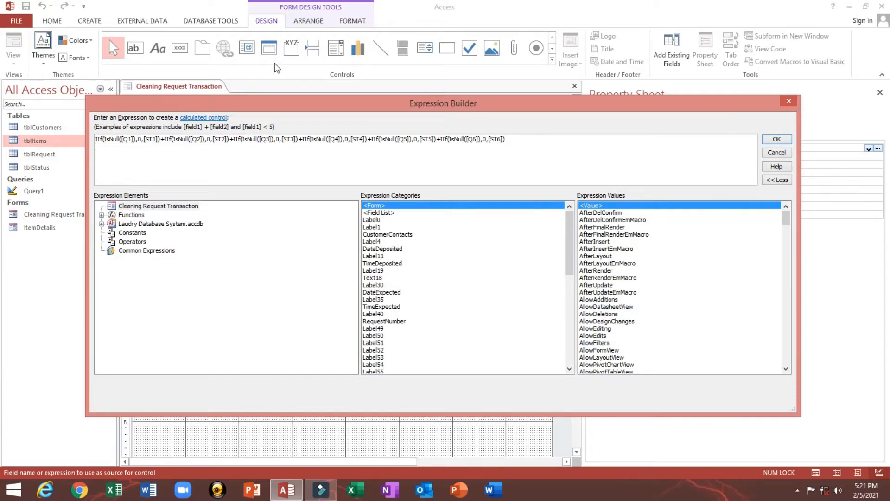
pyautogui.moveTo(294, 101); pyautogui.dragTo(412, 120)
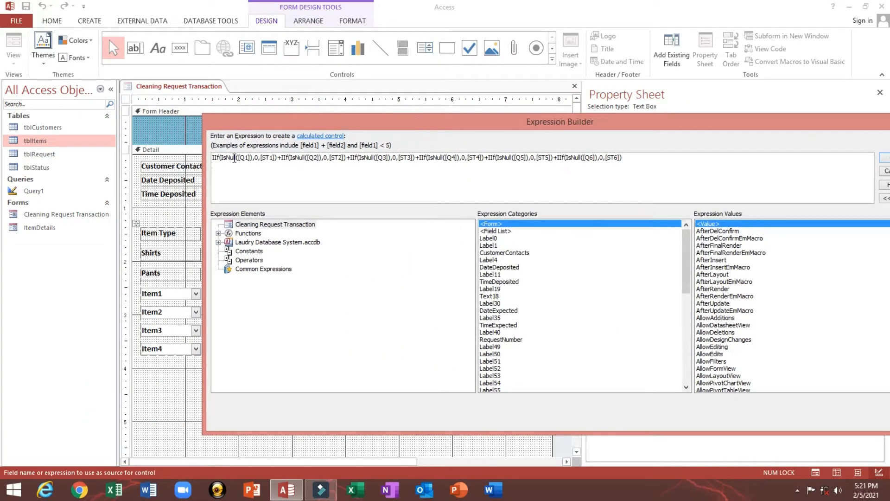
pyautogui.moveTo(219, 159); pyautogui.dragTo(237, 160)
pyautogui.moveTo(240, 159); pyautogui.dragTo(260, 159)
pyautogui.moveTo(262, 158); pyautogui.dragTo(273, 158)
pyautogui.click(278, 158)
pyautogui.click(294, 159)
pyautogui.click(314, 158)
pyautogui.click(328, 158)
pyautogui.moveTo(336, 157); pyautogui.dragTo(339, 158)
pyautogui.click(346, 159)
pyautogui.click(371, 158)
pyautogui.click(380, 158)
pyautogui.click(395, 158)
pyautogui.doubleClick(403, 158)
# - Review the Q4 to Q6 terms and apply the formula as txtTotalCharges' Control Source
pyautogui.click(449, 158)
pyautogui.click(457, 158)
pyautogui.click(474, 158)
pyautogui.click(483, 158)
pyautogui.click(502, 158)
pyautogui.click(518, 158)
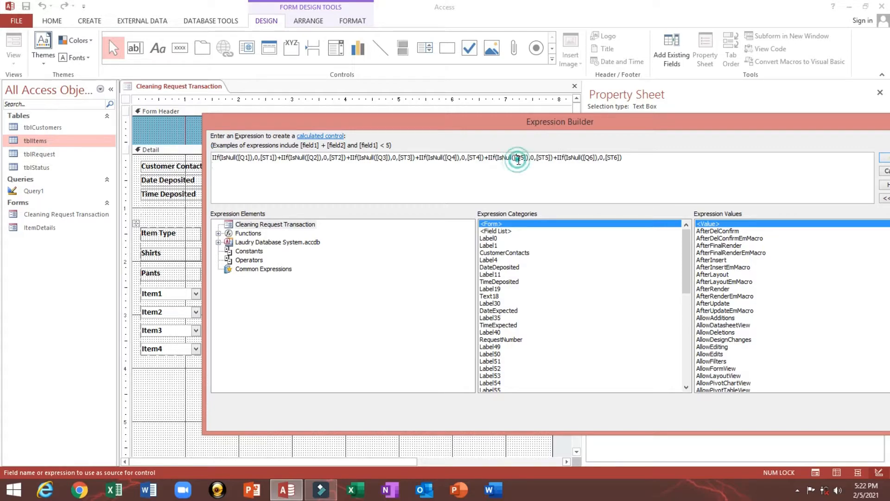
pyautogui.click(540, 158)
pyautogui.click(562, 159)
pyautogui.moveTo(582, 123); pyautogui.dragTo(492, 110)
pyautogui.click(510, 146)
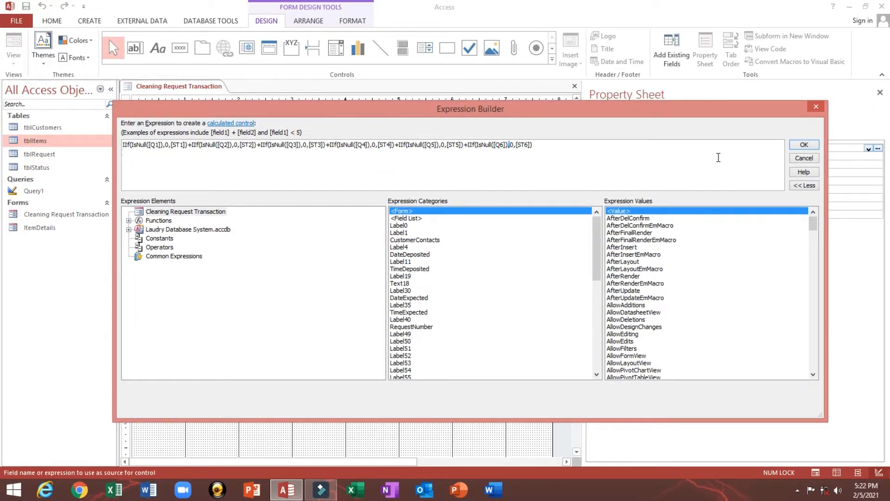
pyautogui.click(566, 146)
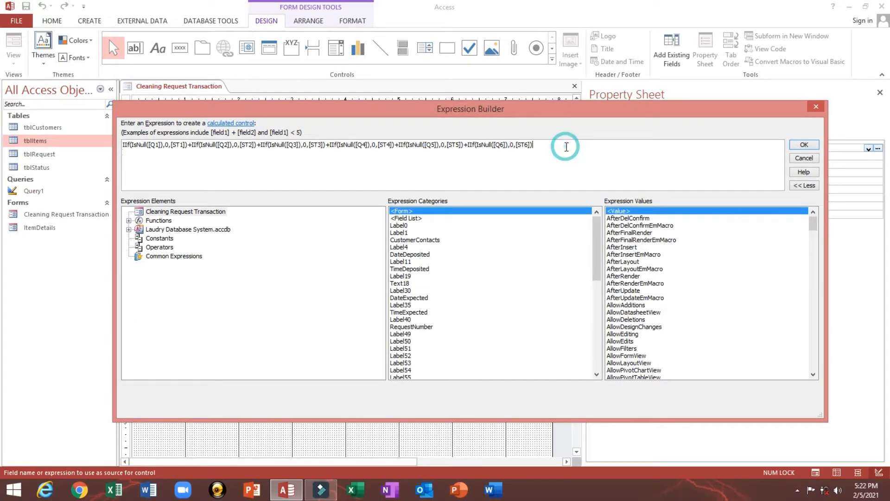
pyautogui.click(804, 145)
pyautogui.click(727, 164)
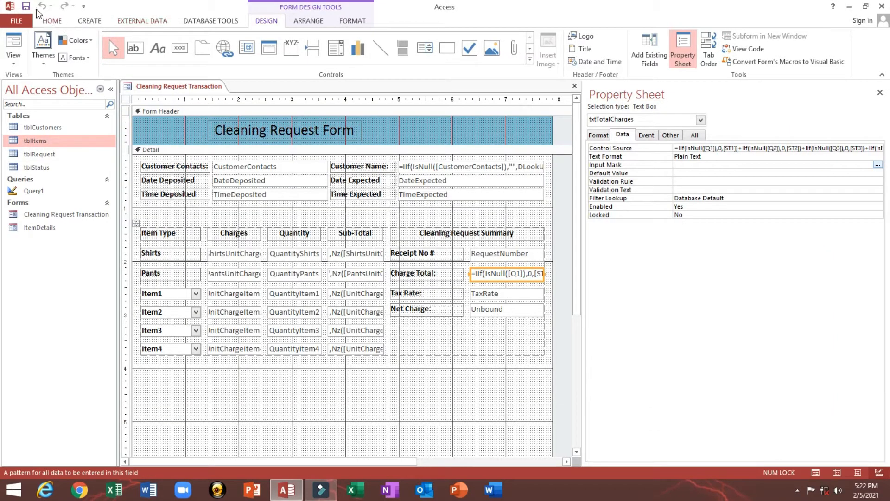
# - Save the form and run it in Form View to check the Charge Total value
pyautogui.click(27, 9)
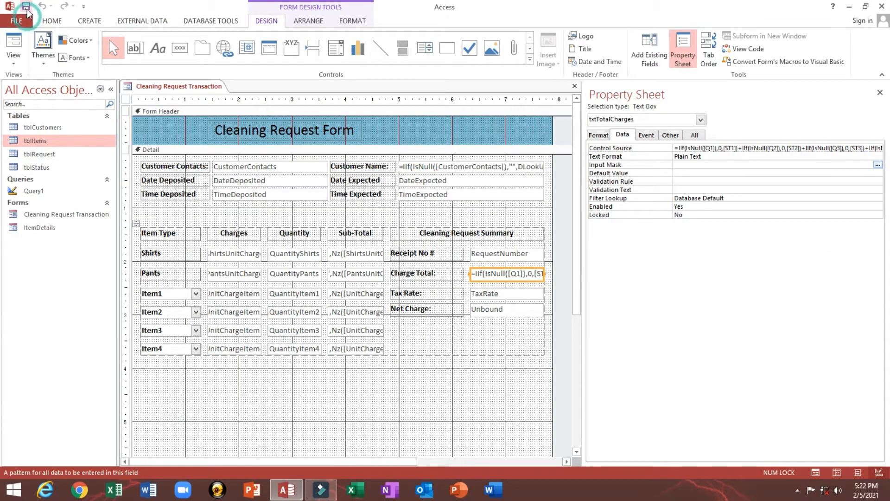
pyautogui.click(17, 43)
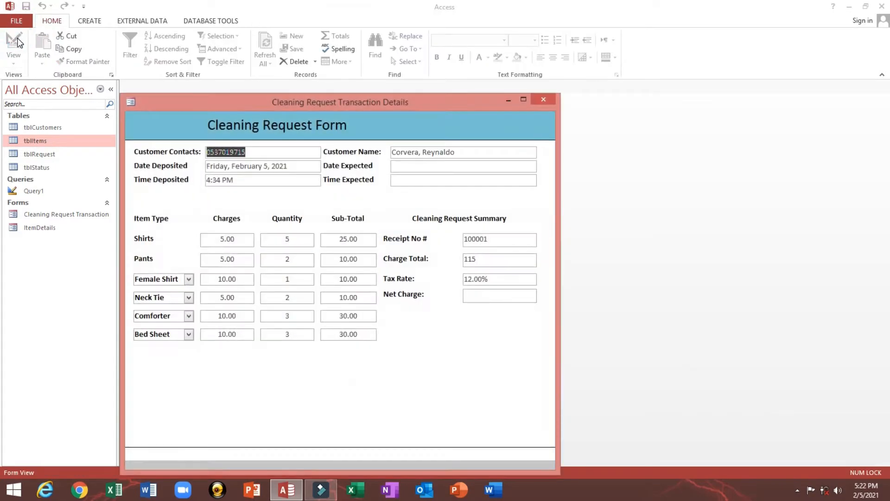
pyautogui.moveTo(247, 102); pyautogui.dragTo(274, 87)
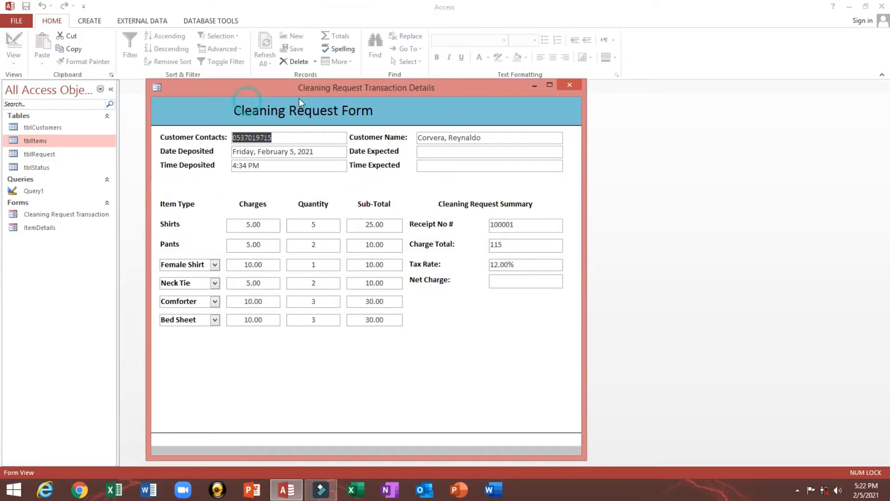
pyautogui.click(415, 246)
pyautogui.click(512, 246)
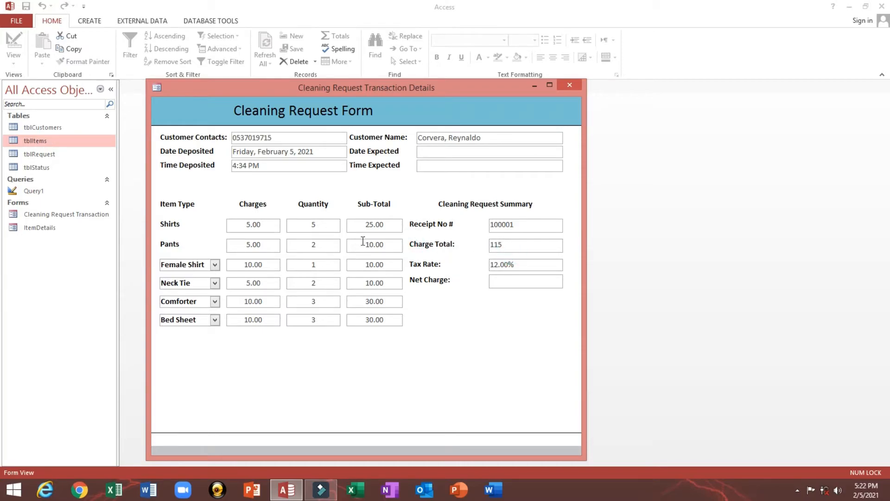
# - Change Pants to 5, Female Shirt to 2 and Neck Tie to 5 so Charge Total recalculates to 155
pyautogui.doubleClick(306, 244)
pyautogui.write('5')
pyautogui.press('Tab')
pyautogui.moveTo(307, 266); pyautogui.dragTo(339, 266)
pyautogui.write('2')
pyautogui.press('Tab')
pyautogui.press('Tab')
pyautogui.moveTo(299, 283); pyautogui.dragTo(324, 276)
pyautogui.write('5')
pyautogui.press('Tab')
pyautogui.click(299, 264)
pyautogui.rightClick(463, 302)
# - Back in Design View, centre the Charge Total, Tax Rate and Net Charge boxes
pyautogui.click(480, 336)
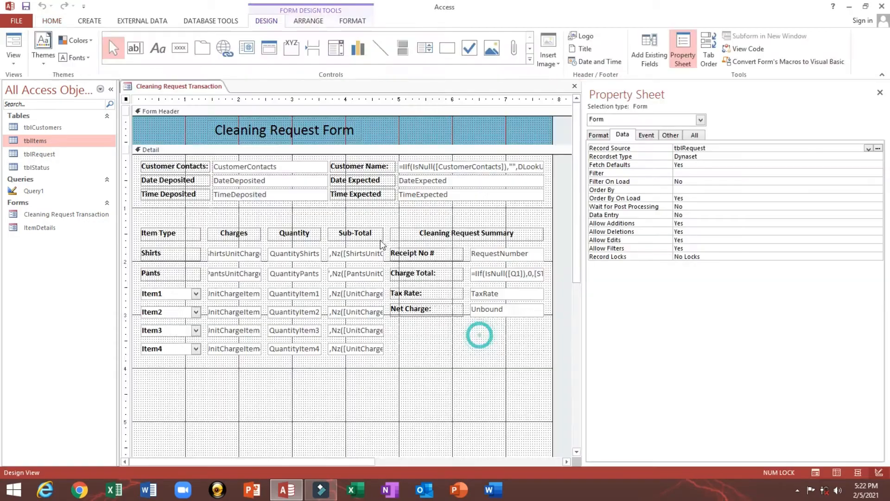
pyautogui.click(496, 275)
pyautogui.keyDown('shift'); pyautogui.click(487, 294); pyautogui.keyUp('shift')
pyautogui.keyDown('shift'); pyautogui.click(491, 310); pyautogui.keyUp('shift')
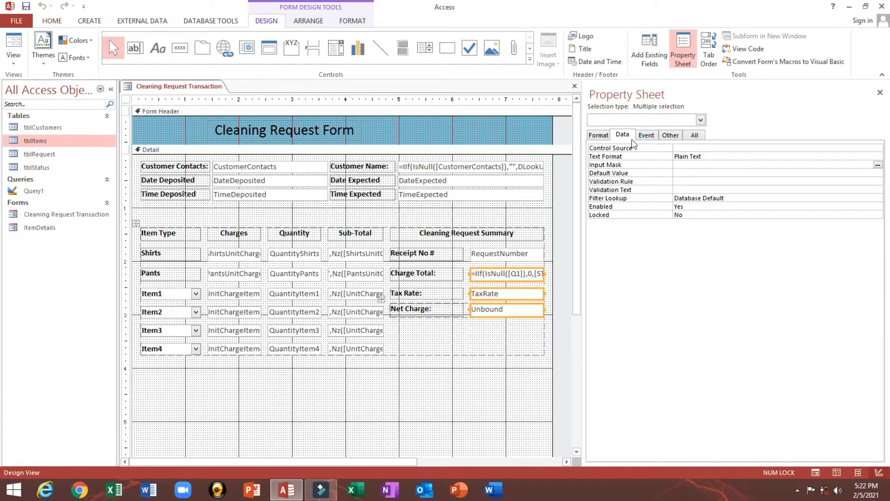
pyautogui.click(52, 20)
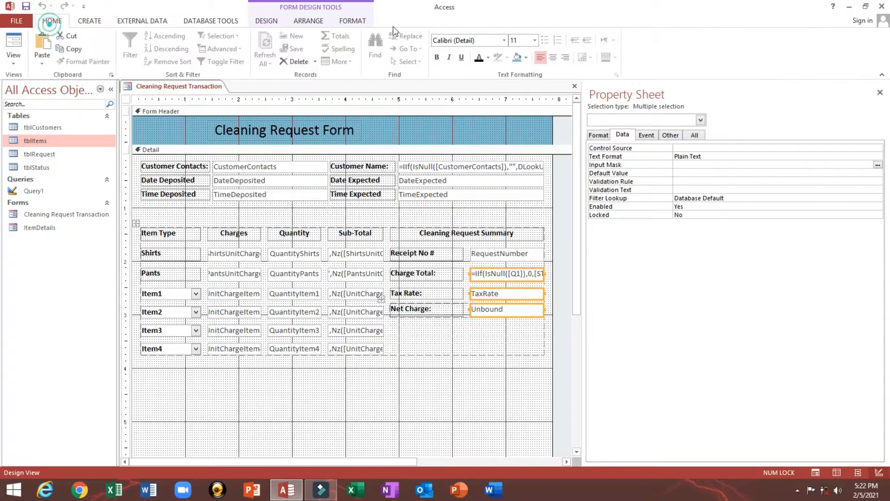
pyautogui.click(565, 57)
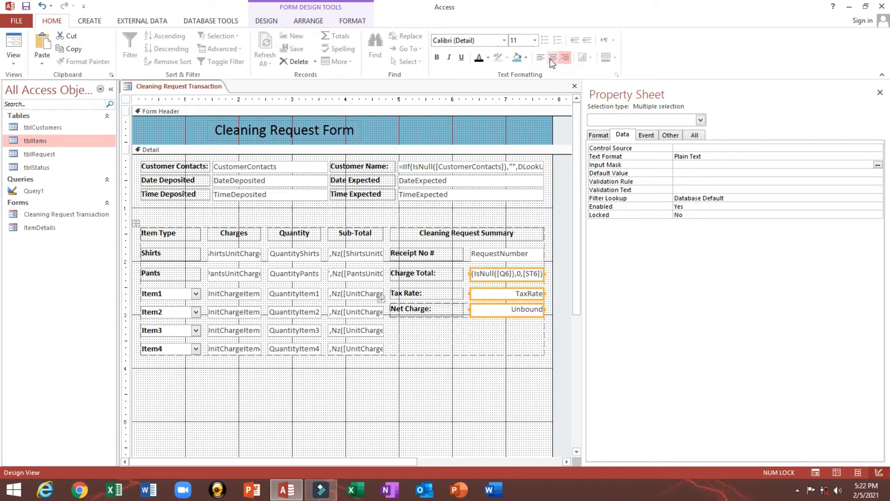
pyautogui.click(552, 57)
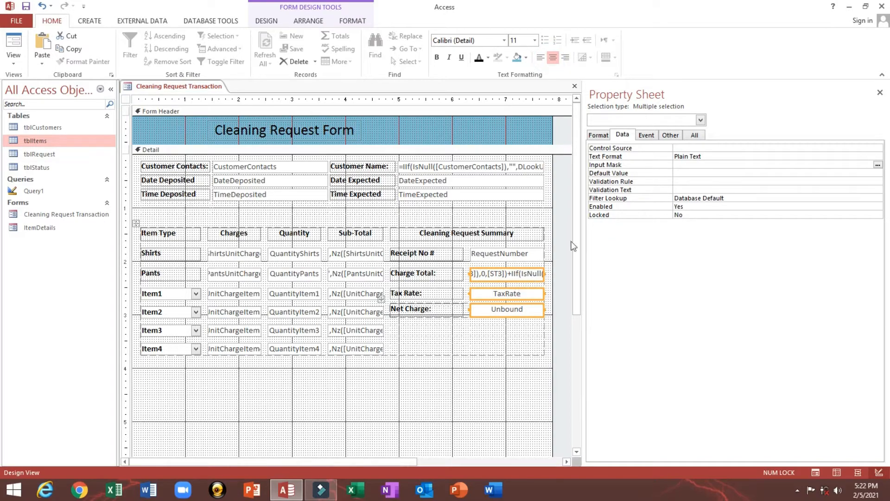
# - Give the three summary boxes the Standard format, save, and preview the form
pyautogui.click(603, 136)
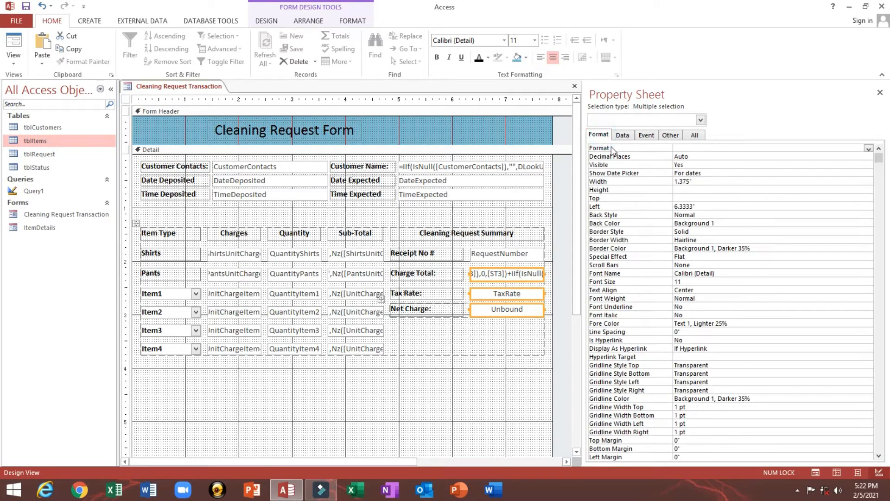
pyautogui.click(868, 148)
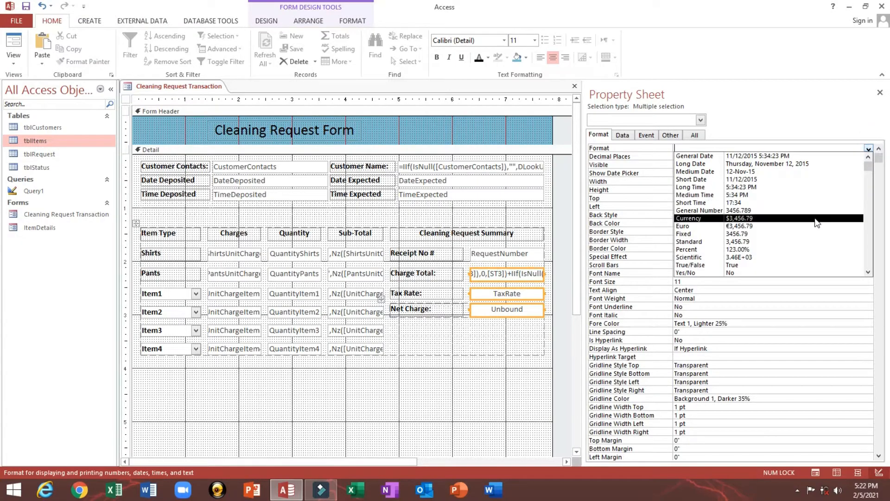
pyautogui.click(808, 242)
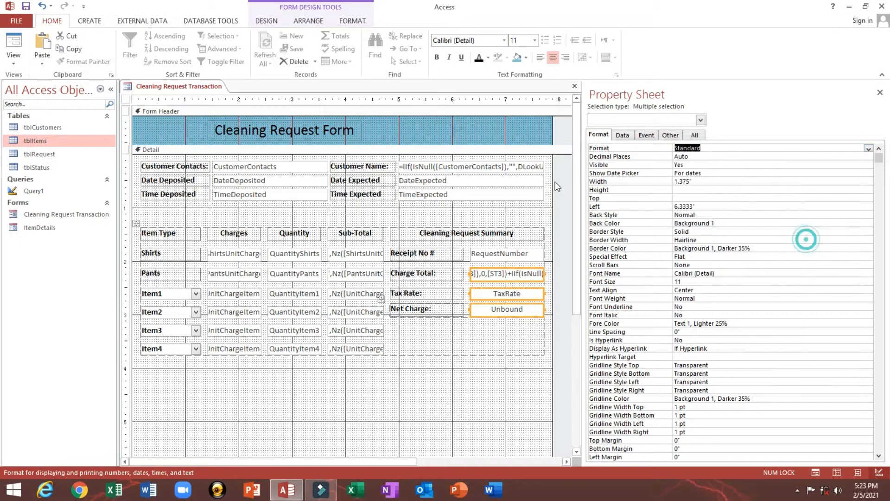
pyautogui.click(24, 7)
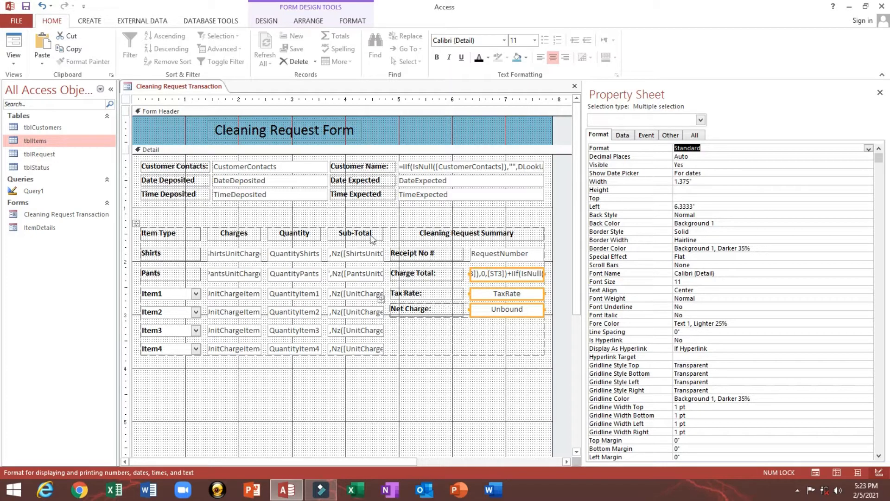
pyautogui.click(13, 46)
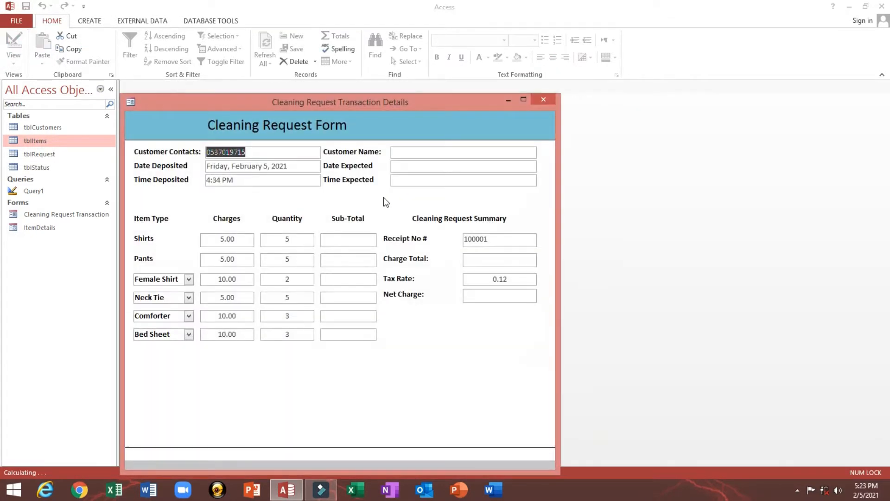
# - Return to Design View and centre the Receipt No value box
pyautogui.rightClick(465, 119)
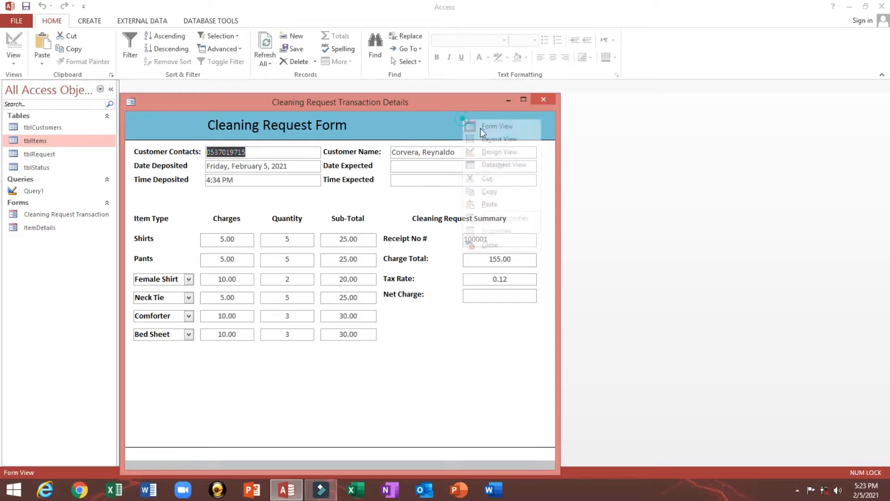
pyautogui.click(483, 150)
pyautogui.click(493, 256)
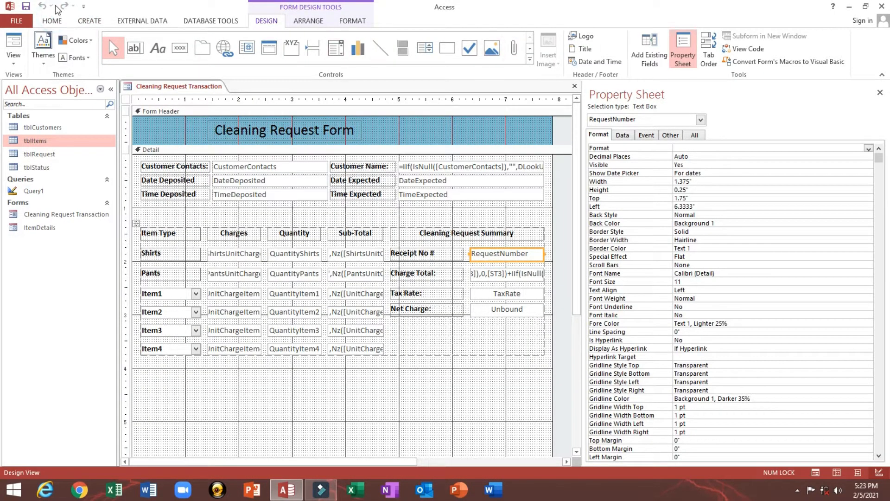
pyautogui.click(51, 20)
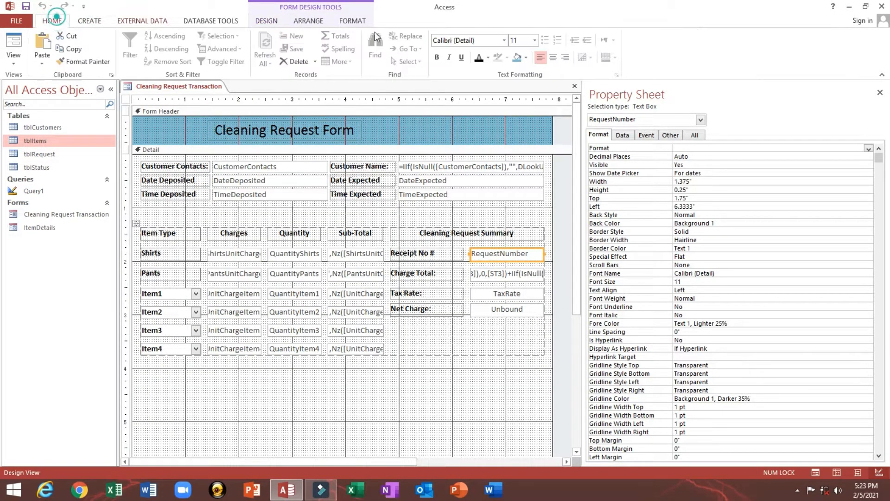
pyautogui.click(552, 58)
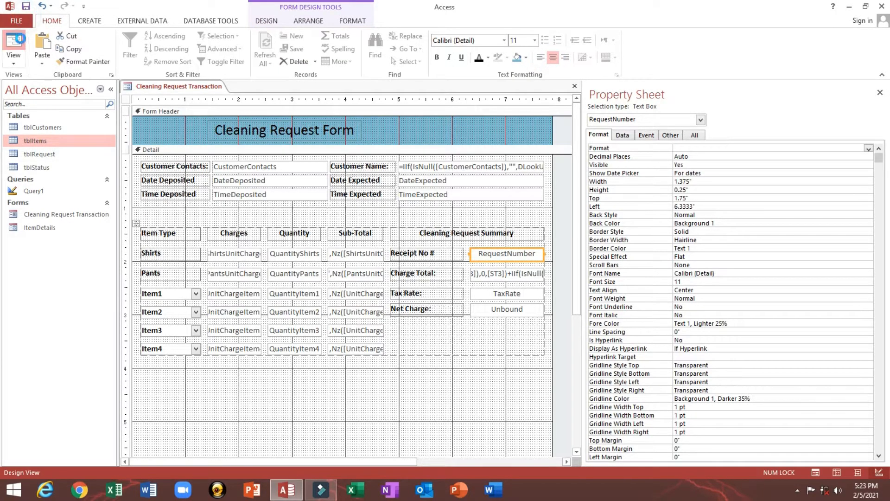
# - Preview the form with live data, then switch back to Design View
pyautogui.click(18, 42)
pyautogui.moveTo(319, 106); pyautogui.dragTo(327, 79)
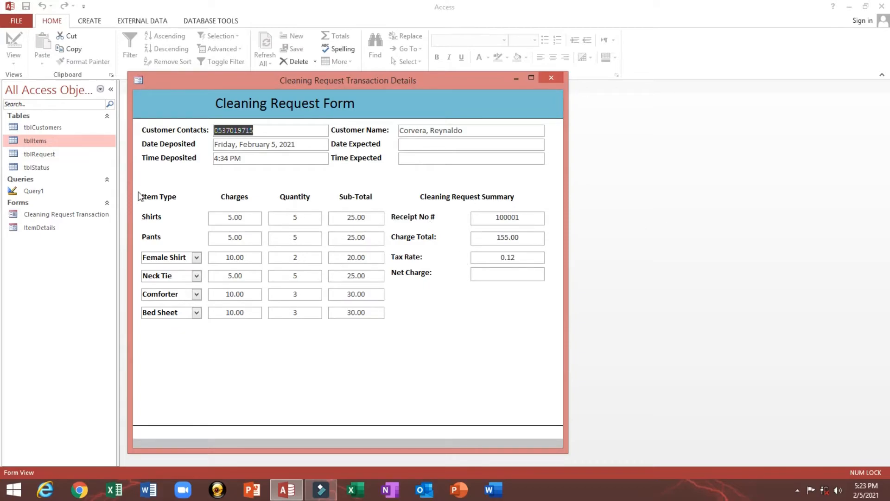
pyautogui.click(501, 276)
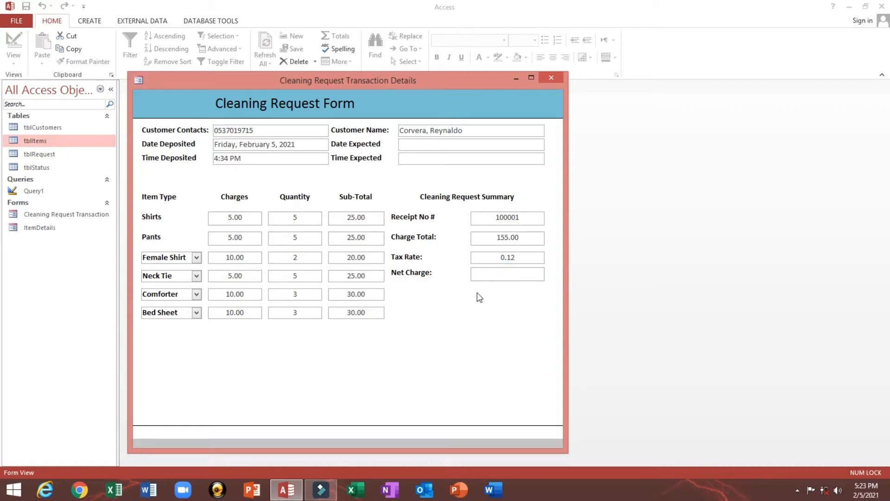
pyautogui.rightClick(485, 301)
pyautogui.click(498, 336)
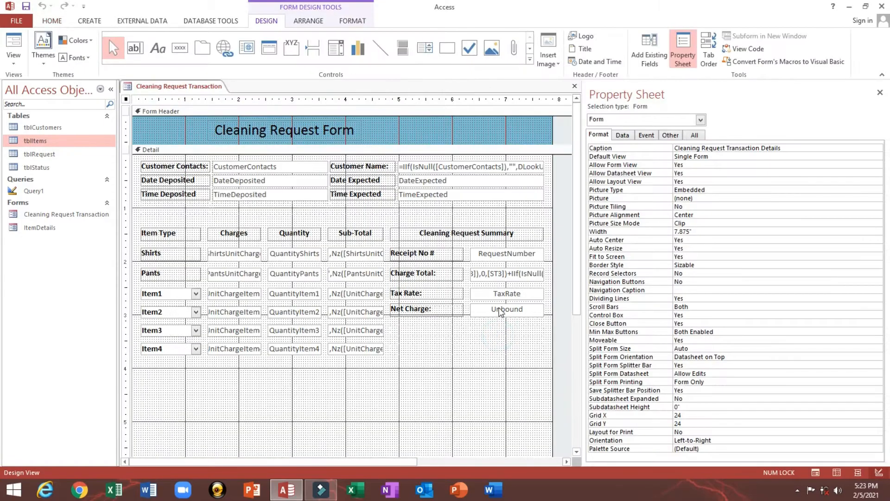
# - Rename the Tax Rate text box to txtAmount in the Property Sheet
pyautogui.click(505, 293)
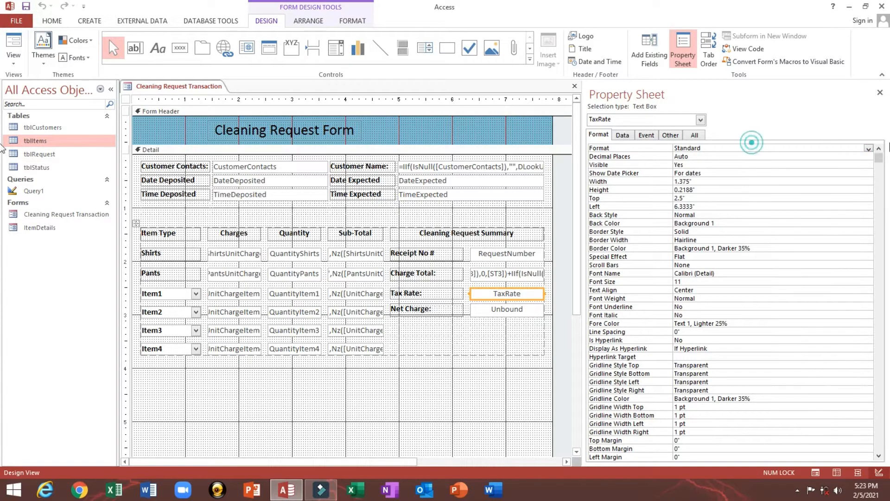
pyautogui.click(670, 135)
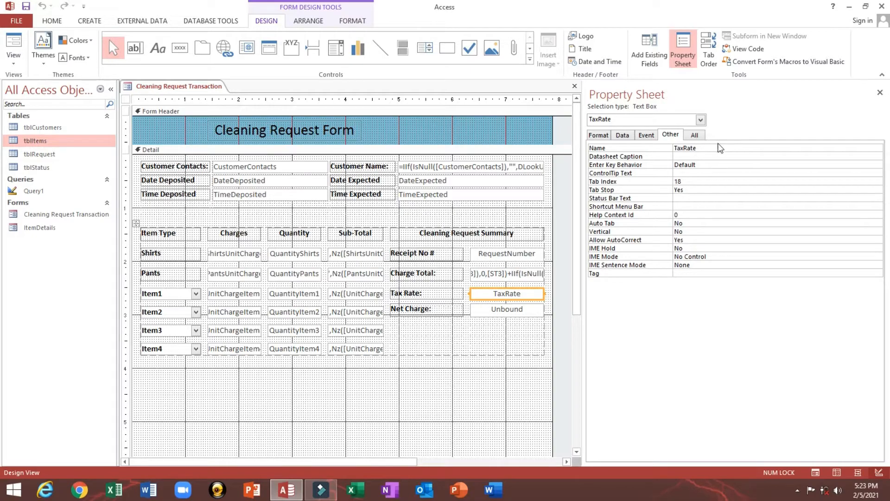
pyautogui.click(598, 150)
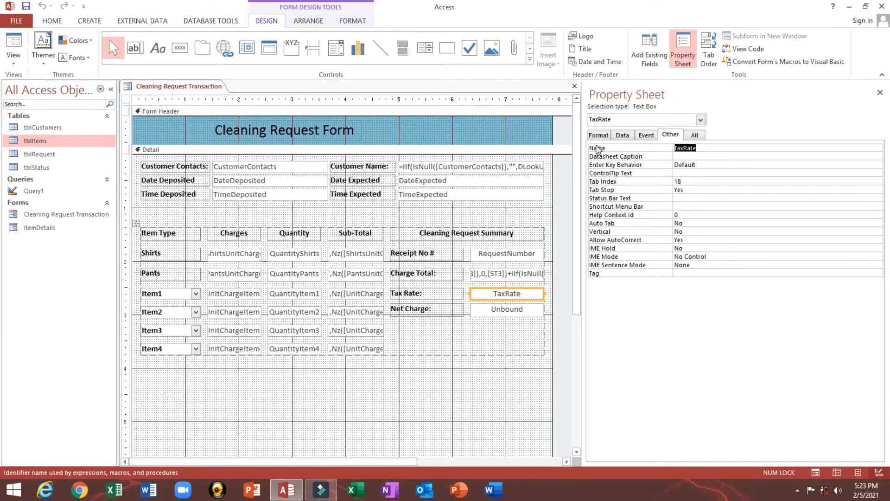
pyautogui.write('txtAmount')
pyautogui.press('Return')
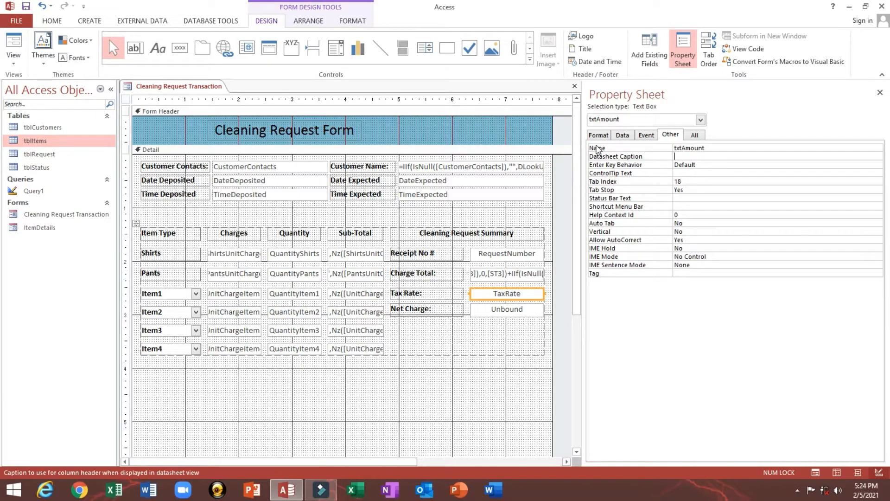
# - Save the form, check it in Form View, and return to Design View
pyautogui.click(27, 7)
pyautogui.click(15, 40)
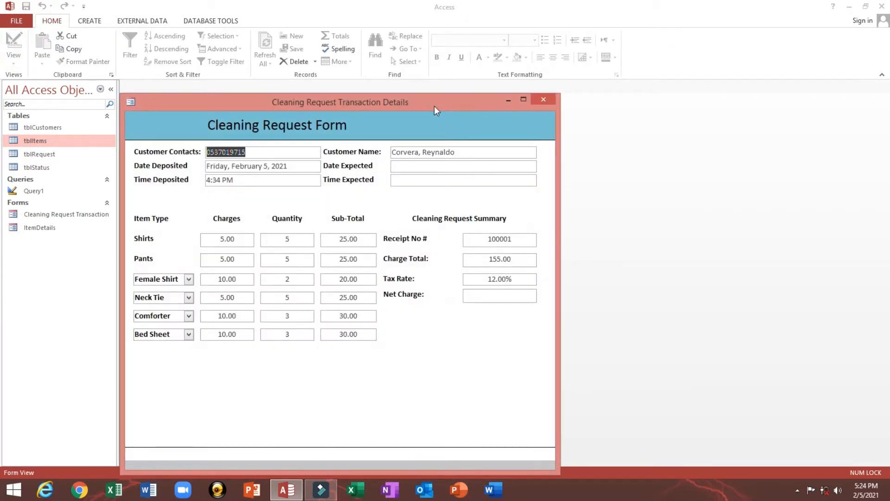
pyautogui.moveTo(434, 106); pyautogui.dragTo(439, 105)
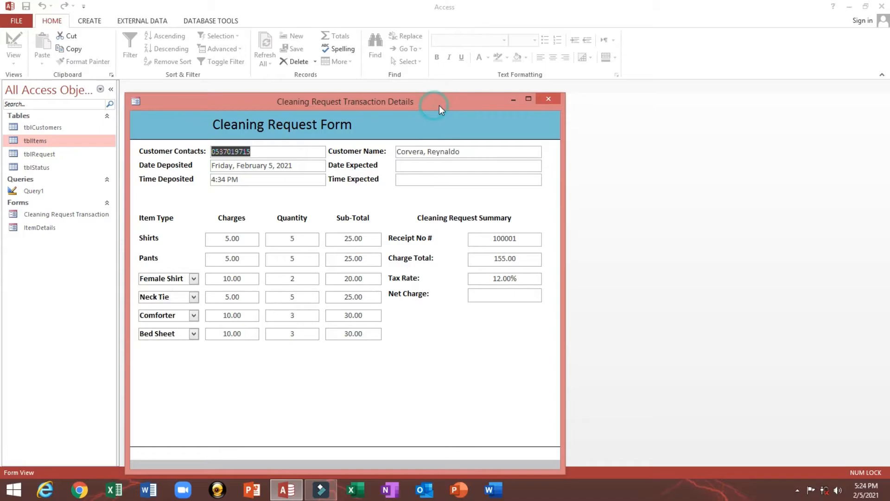
pyautogui.rightClick(438, 105)
pyautogui.click(457, 181)
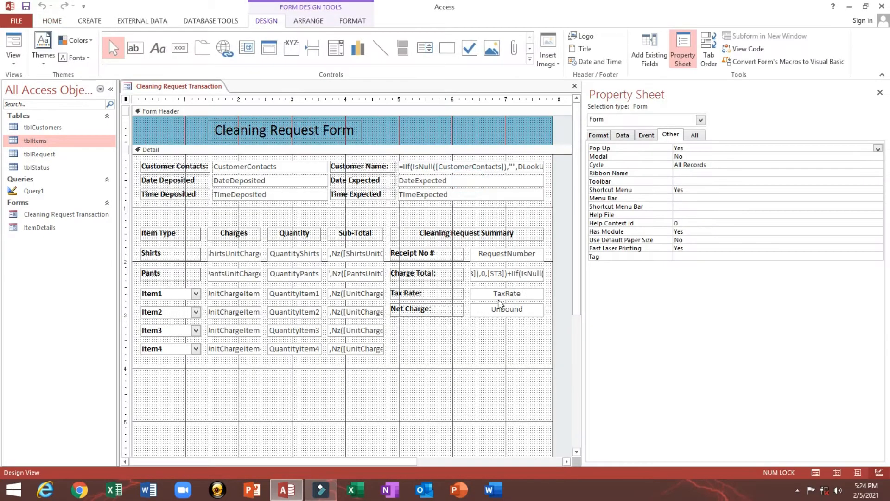
# - Reselect the Tax Rate box and bring back the Property Sheet
pyautogui.click(500, 297)
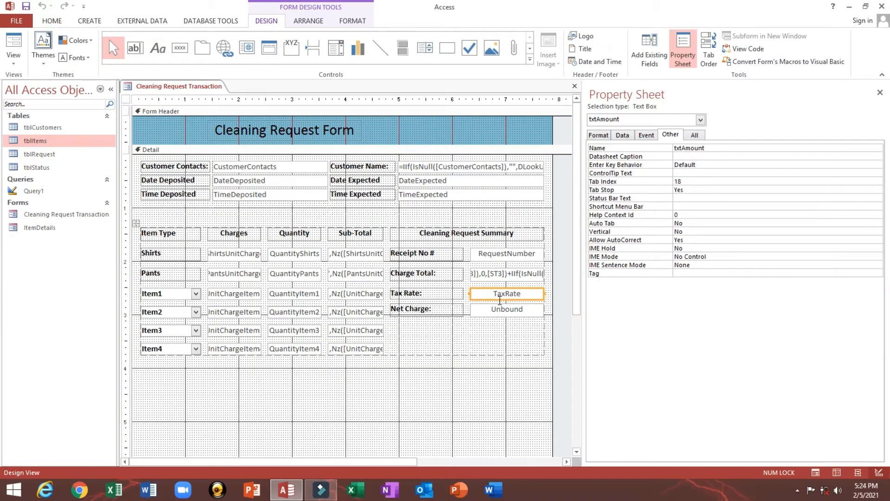
pyautogui.click(642, 58)
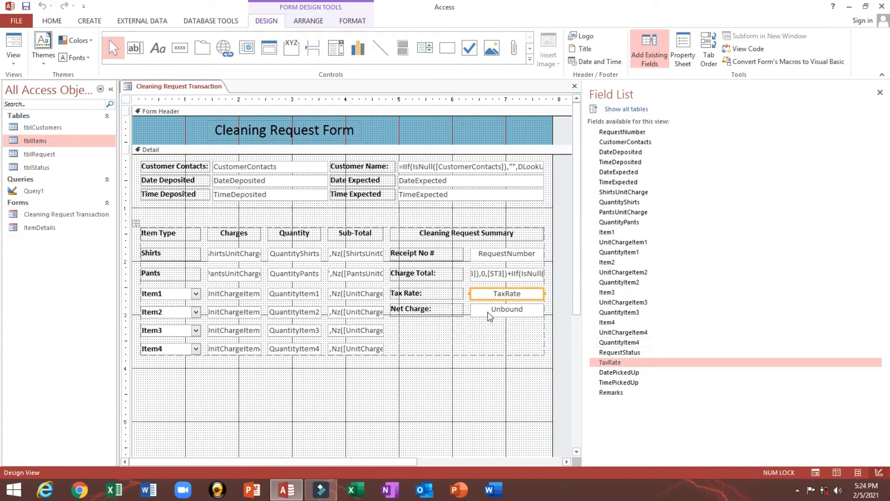
pyautogui.click(482, 377)
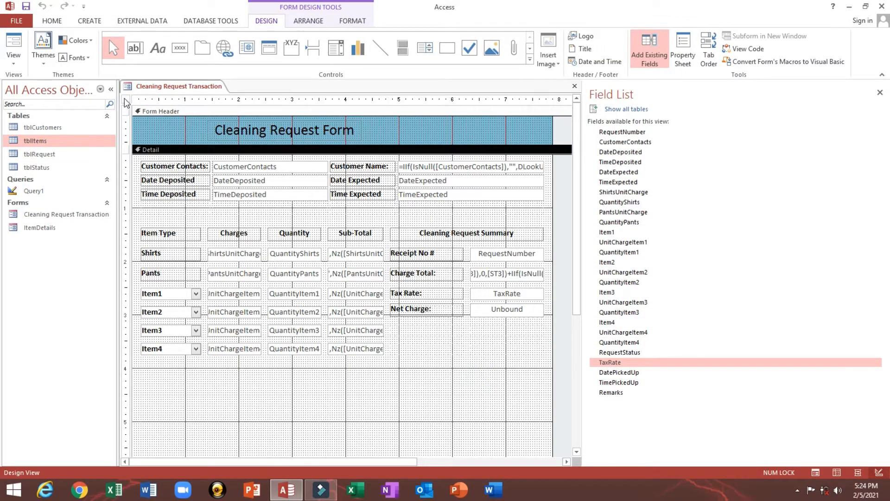
pyautogui.doubleClick(125, 99)
pyautogui.click(503, 290)
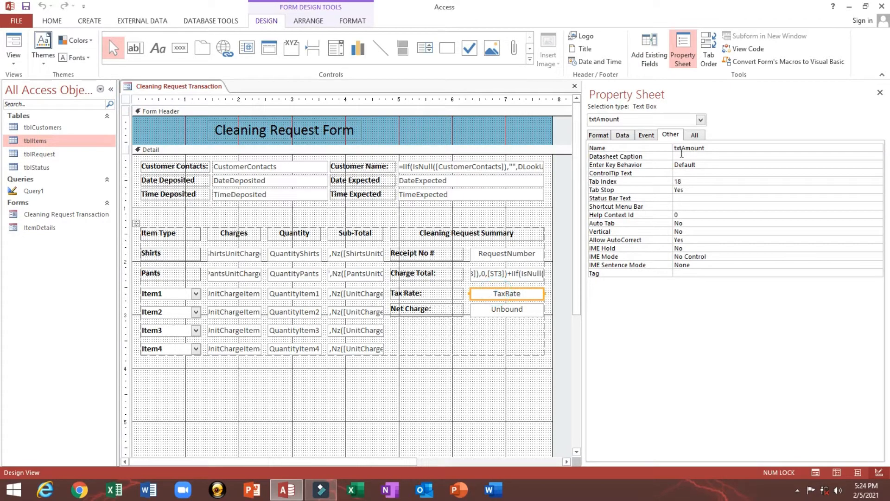
# - Delete TaxRate from the txtAmount Control Source, leaving the Tax Rate box unbound
pyautogui.click(623, 135)
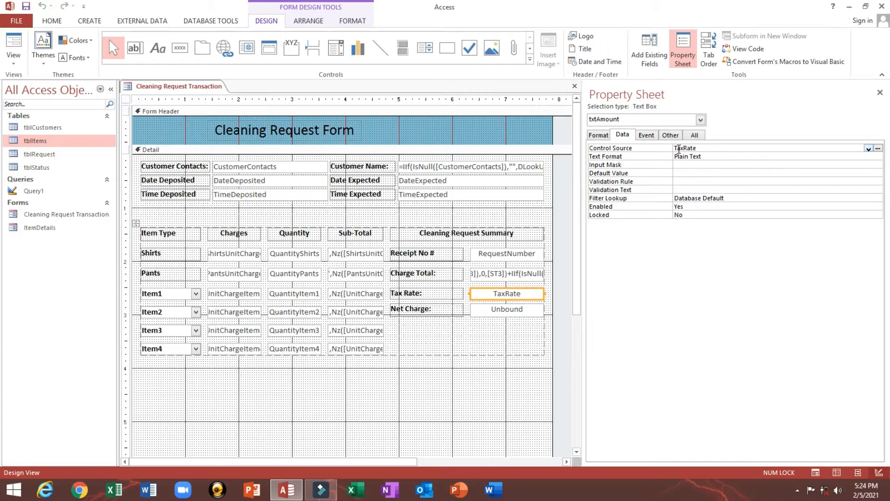
pyautogui.click(733, 148)
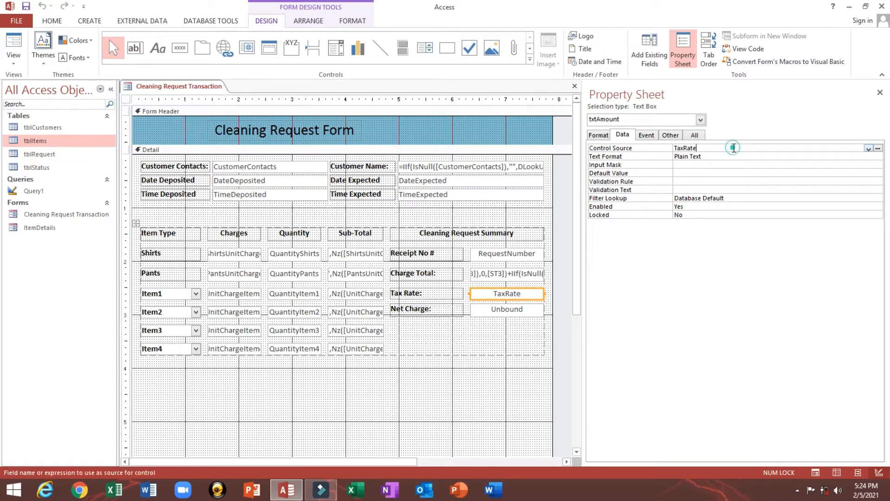
pyautogui.doubleClick(694, 147)
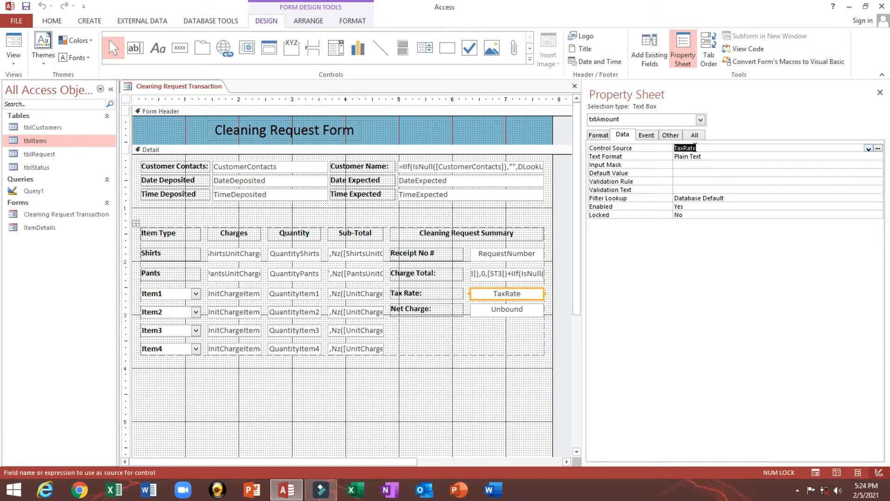
pyautogui.press('Delete')
pyautogui.click(712, 165)
pyautogui.click(689, 147)
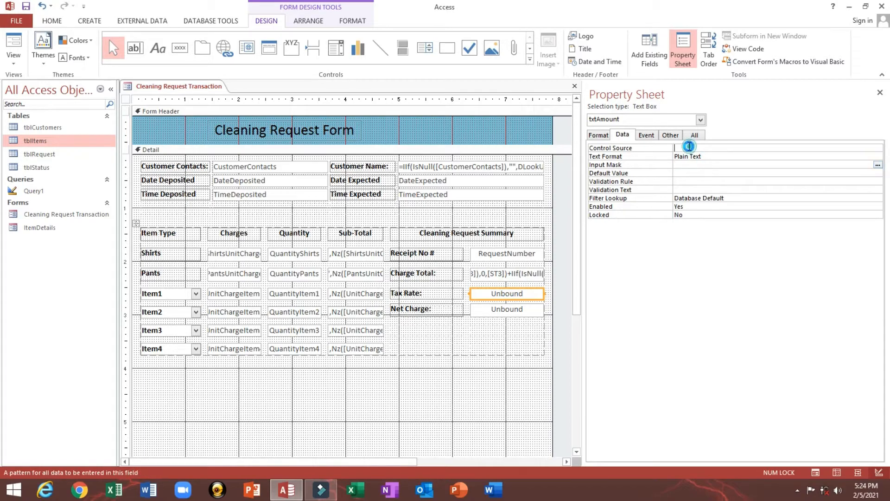
pyautogui.click(517, 277)
pyautogui.click(508, 294)
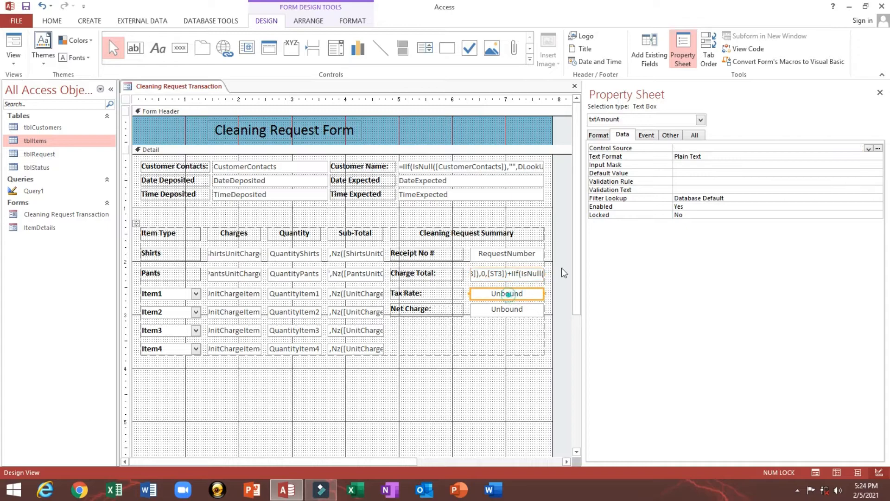
pyautogui.click(685, 148)
# - Open the Expression Builder for the Tax Rate Control Source and start with =CLng(CDbl
pyautogui.rightClick(685, 148)
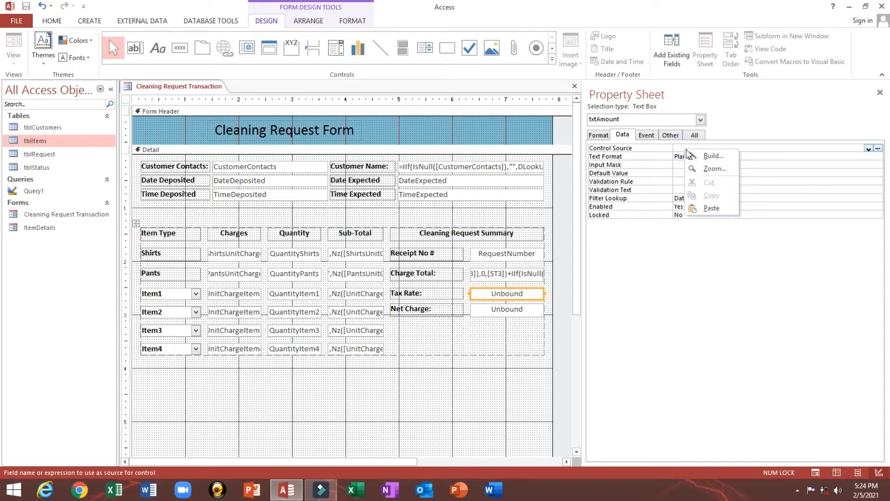
pyautogui.click(697, 159)
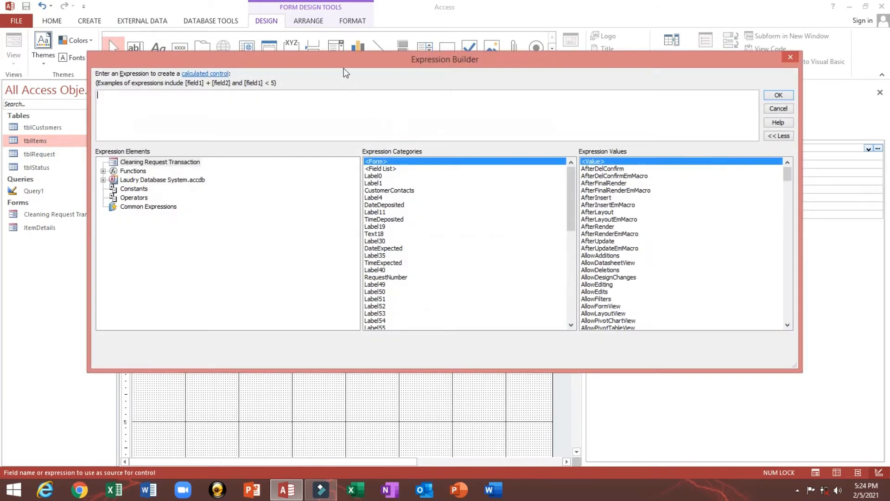
pyautogui.moveTo(339, 58); pyautogui.dragTo(400, 129)
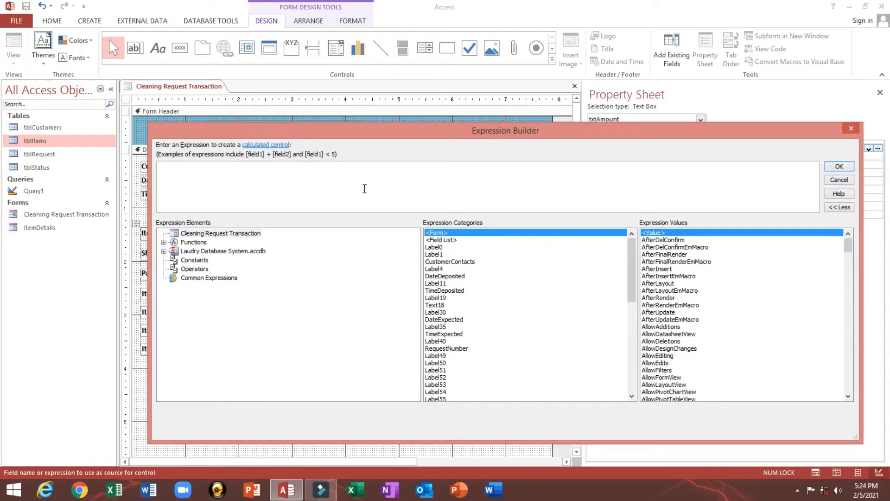
pyautogui.write('=Cl')
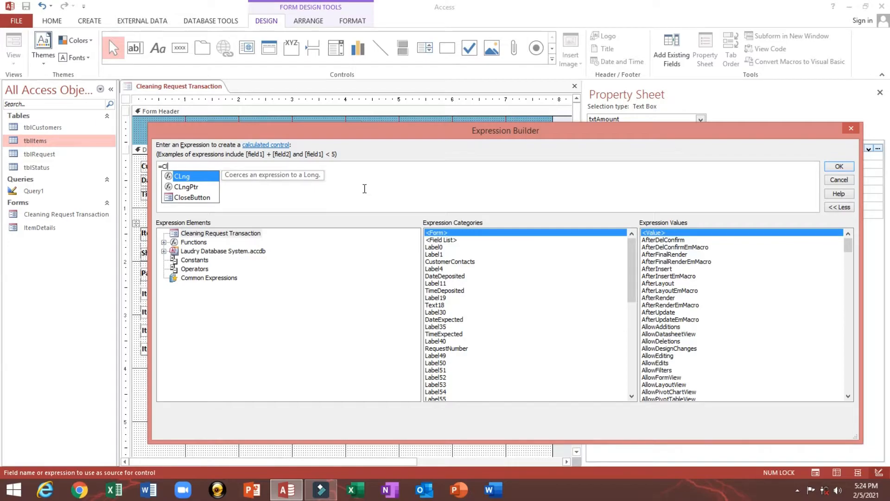
pyautogui.press('Tab')
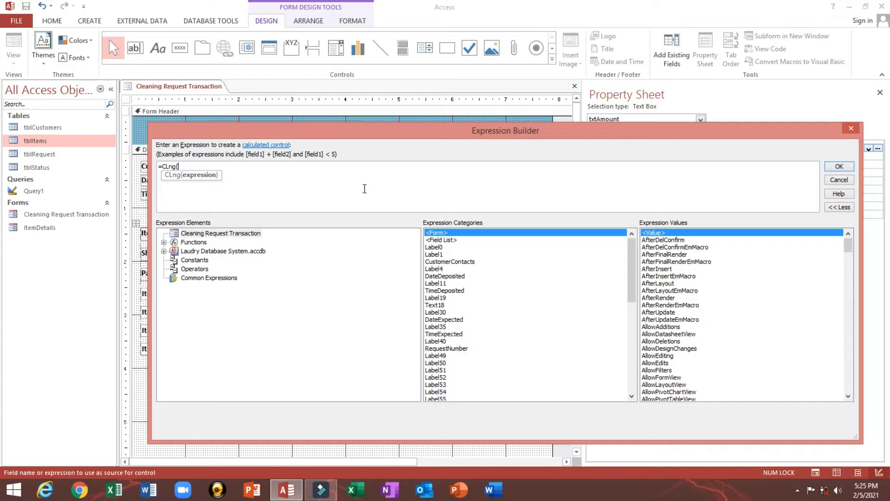
pyautogui.write('C')
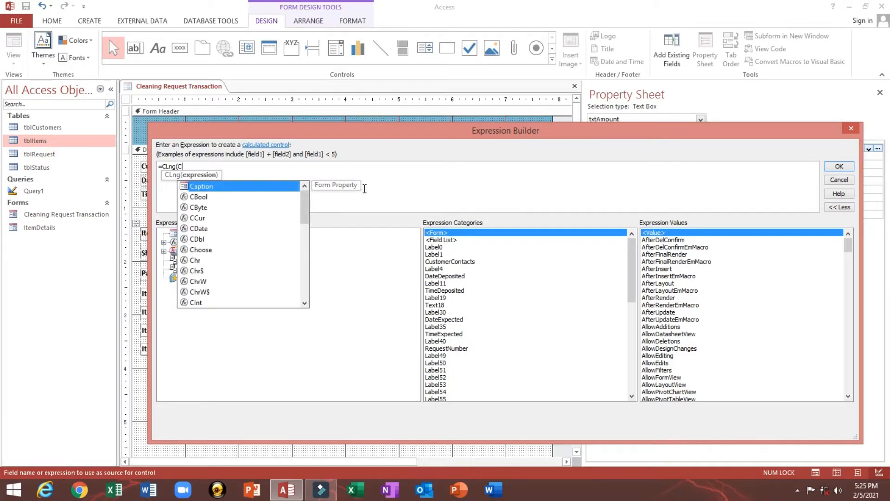
pyautogui.write('d')
pyautogui.press('Down')
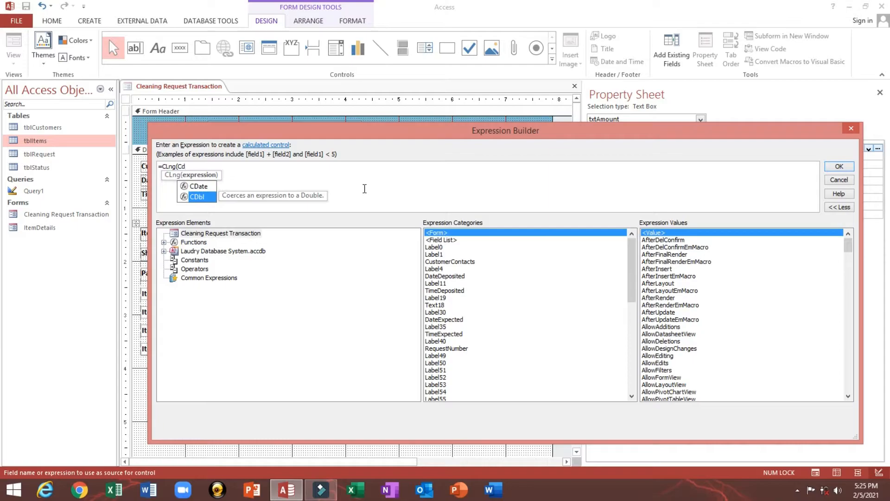
pyautogui.press('Tab')
# - Continue the formula with (Nz([txtTotalCharges])) * and begin a second CDbl
pyautogui.write('(')
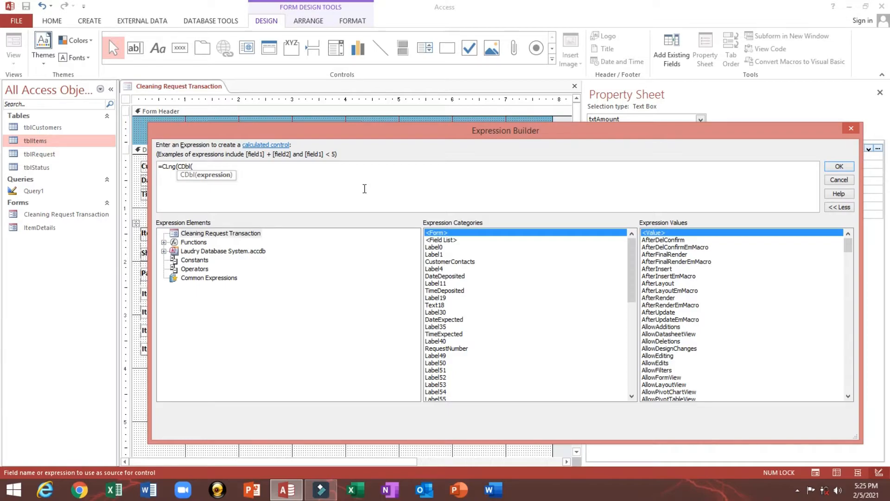
pyautogui.write('n')
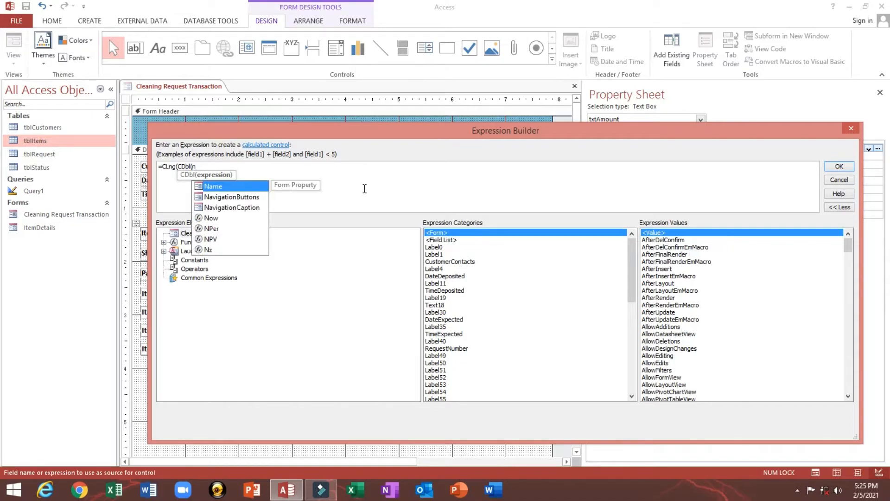
pyautogui.write('z(')
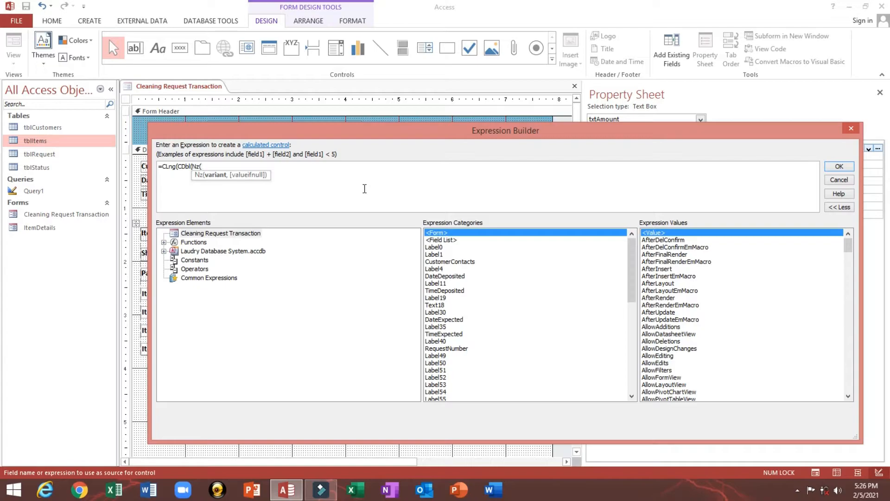
pyautogui.write('[tx')
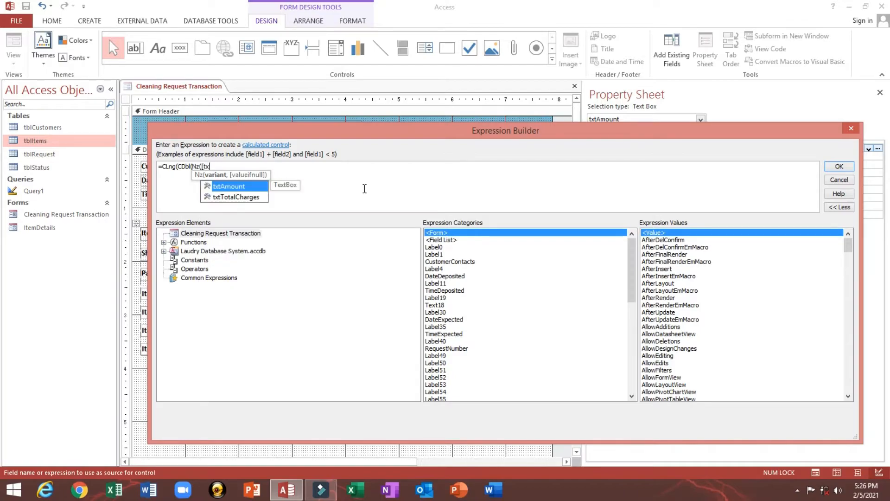
pyautogui.press('Down')
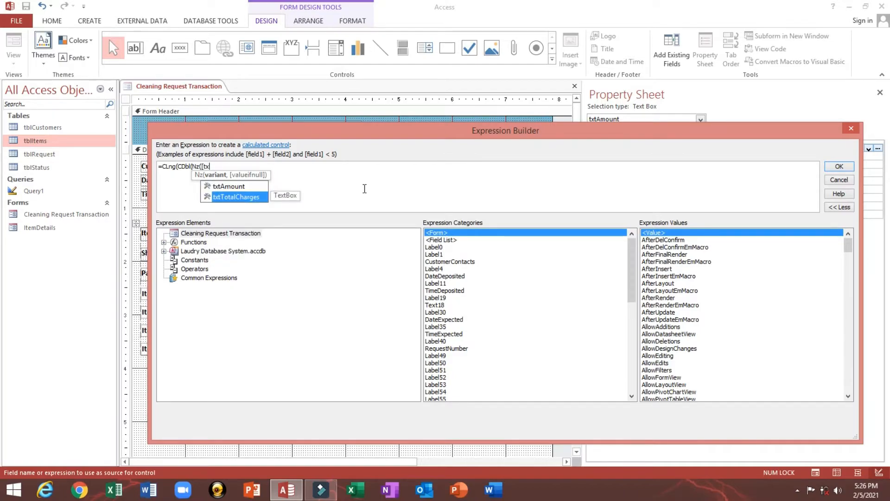
pyautogui.press('Tab')
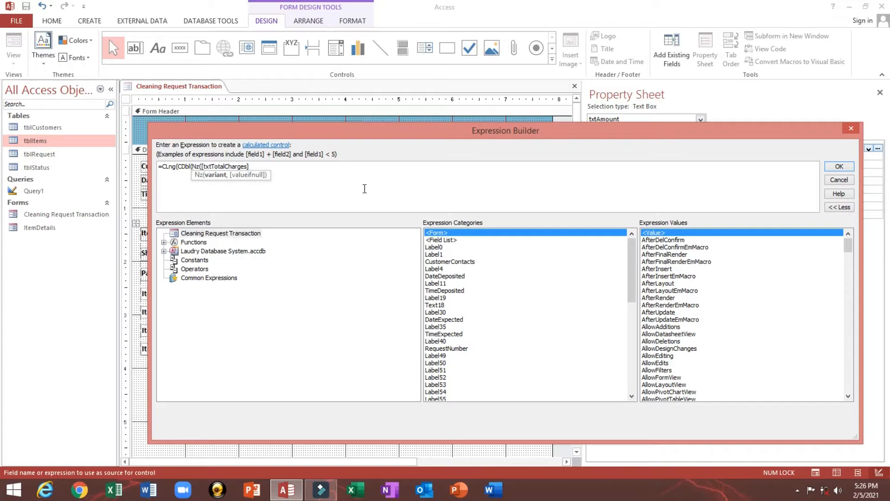
pyautogui.write(')')
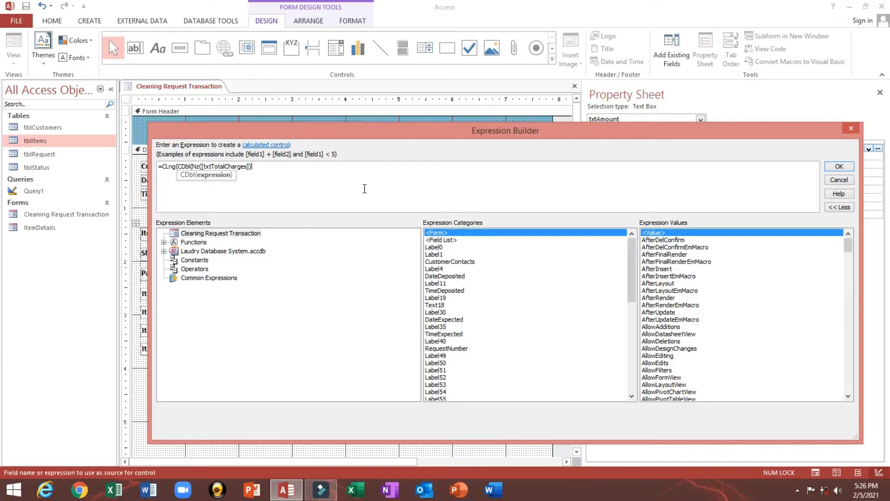
pyautogui.write(')')
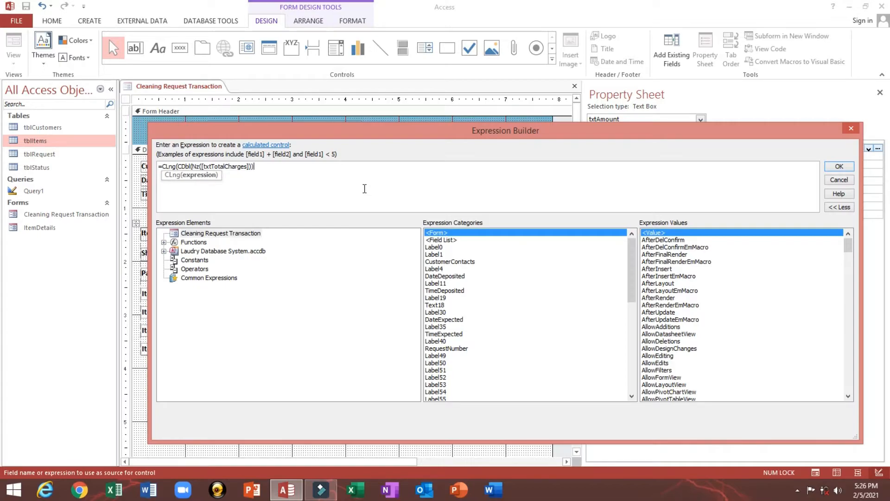
pyautogui.write(' * C')
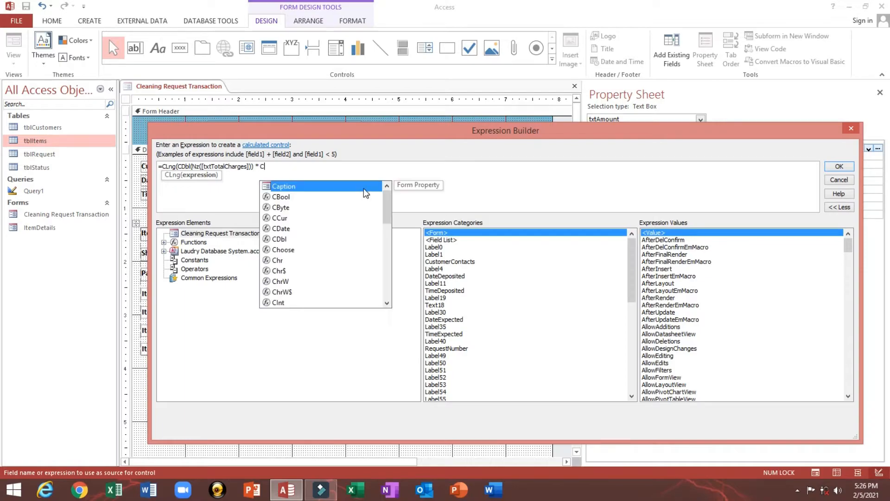
pyautogui.write('d')
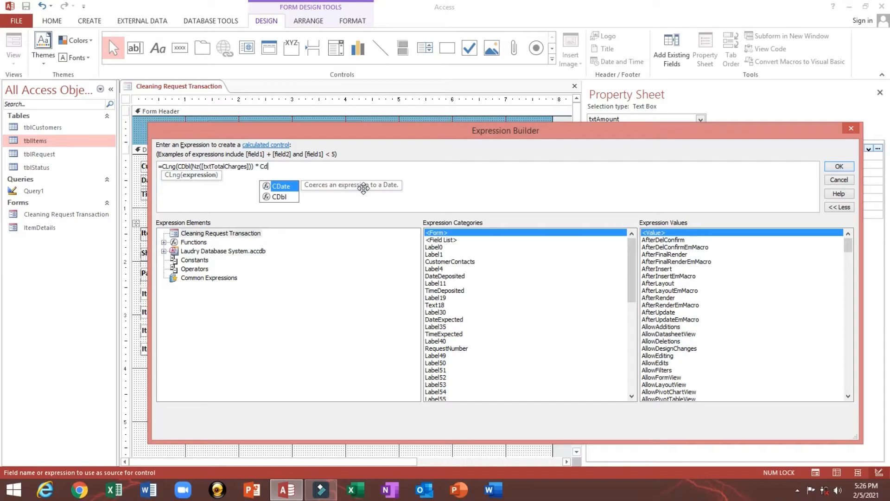
# - Add the CDbl(Nz([TaxRate])) factor and close the formula's parentheses
pyautogui.press('Down')
pyautogui.write('(')
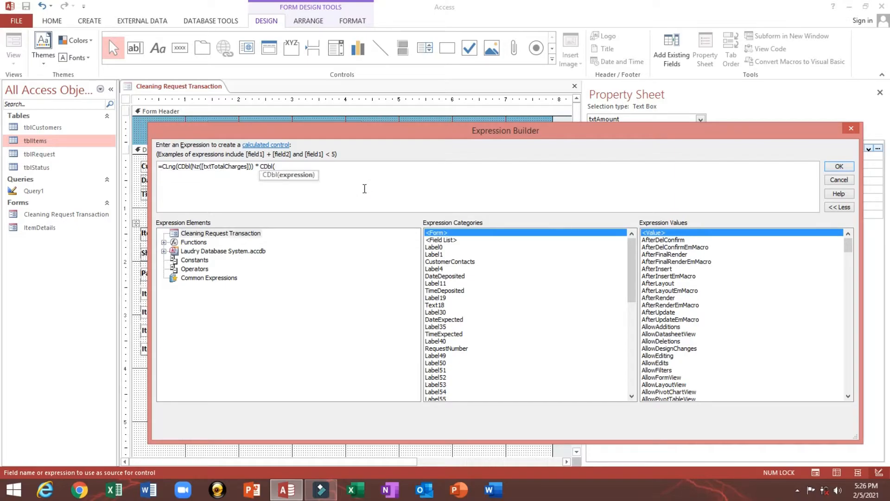
pyautogui.write('Nz')
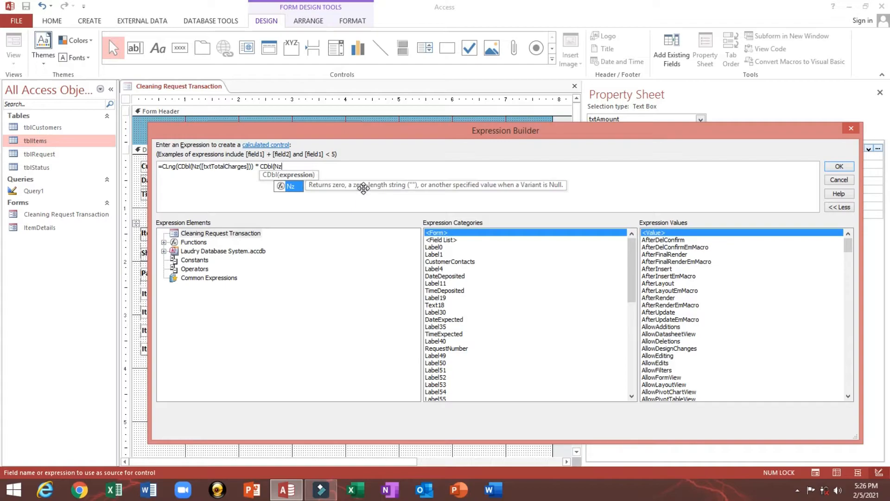
pyautogui.write('(')
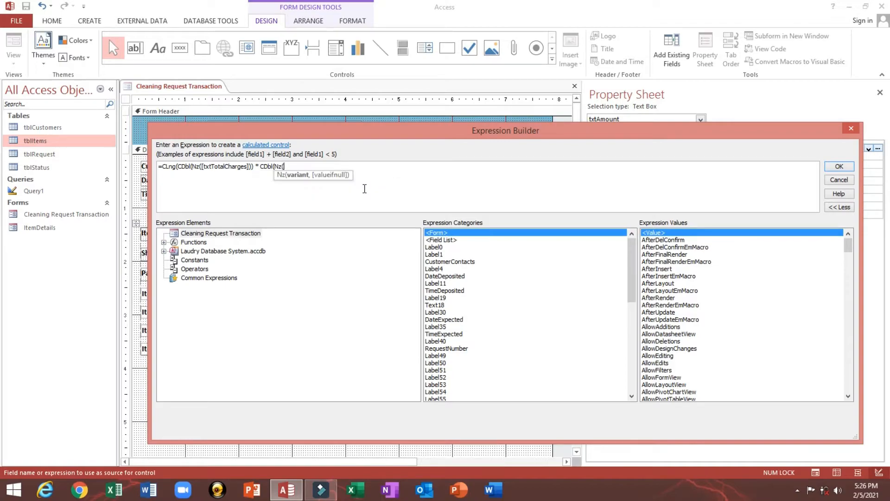
pyautogui.write('[t')
pyautogui.press('Down')
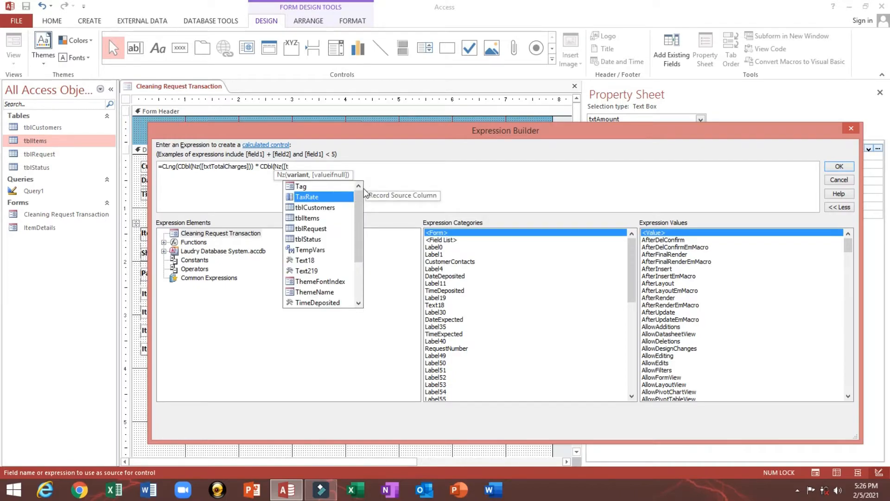
pyautogui.press('Tab')
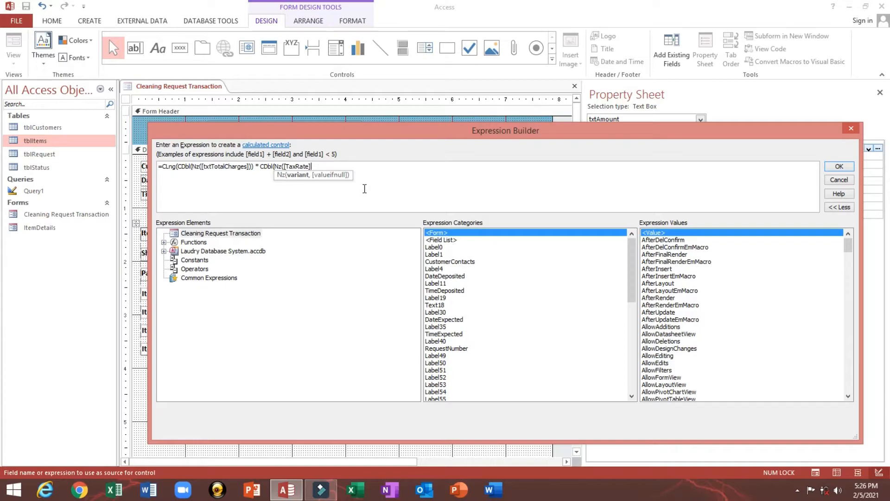
pyautogui.write('))')
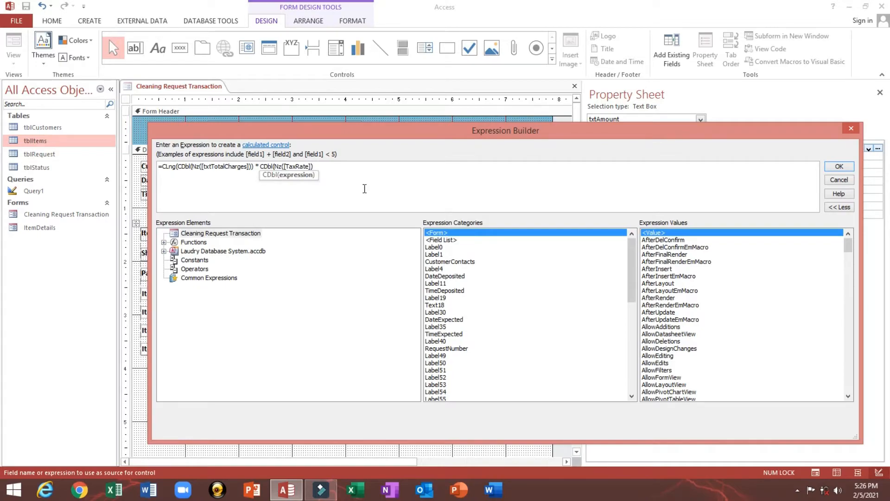
pyautogui.write(')*100')
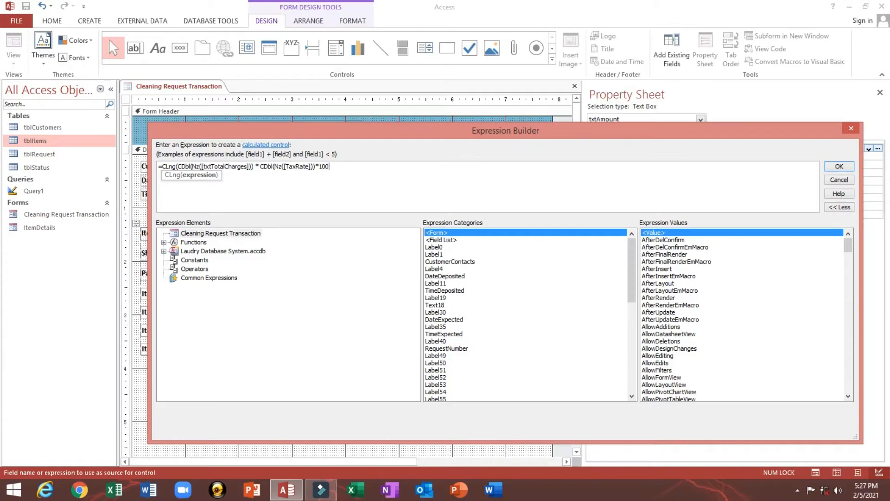
pyautogui.write(')/100')
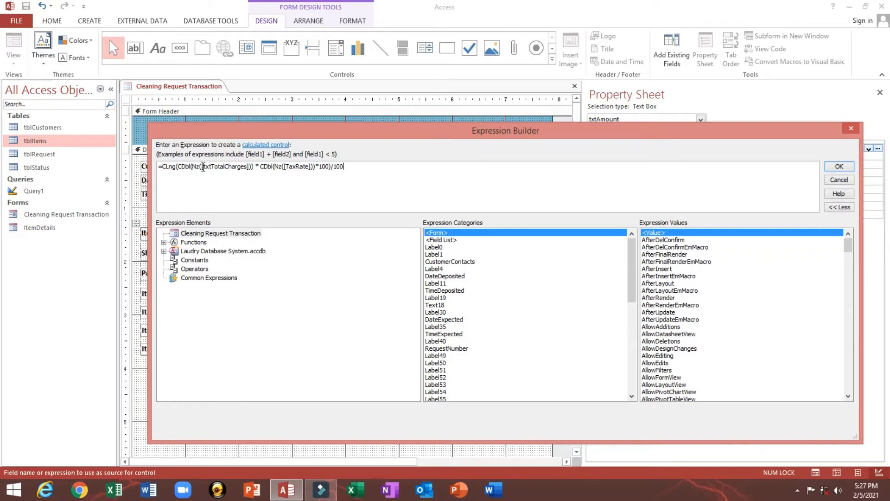
# - Accept the tax expression =CLng(CDbl(Nz([txtTotalCharges]))*CDbl(Nz([TaxRate]))*100)/100 in the Expression Builder
pyautogui.moveTo(204, 167); pyautogui.dragTo(241, 167)
pyautogui.click(262, 167)
pyautogui.click(835, 168)
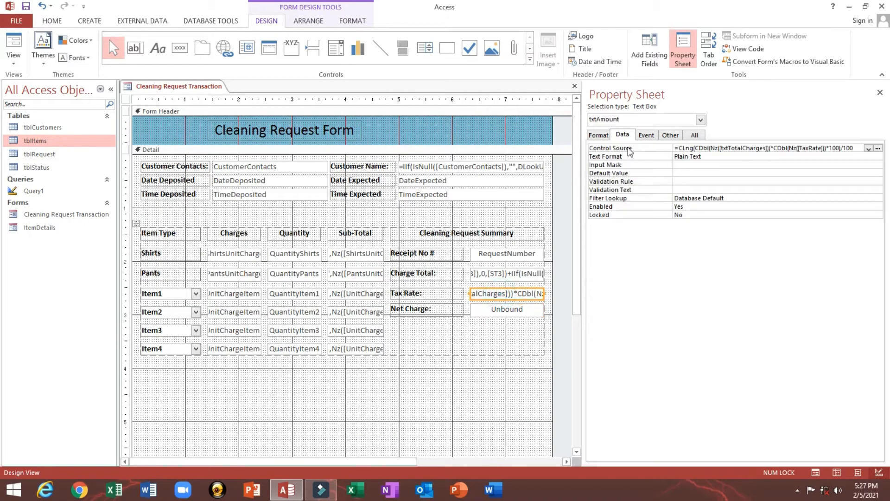
pyautogui.click(599, 135)
# - Set the tax box's Format property to Standard
pyautogui.click(821, 145)
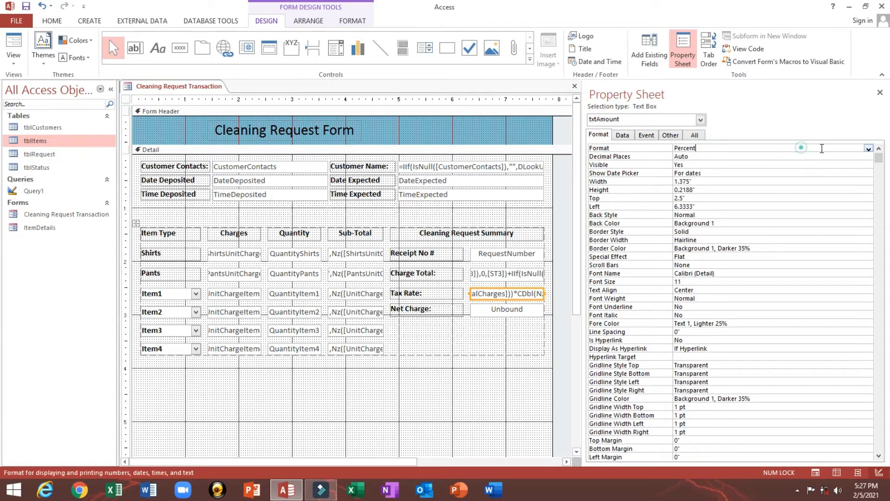
pyautogui.click(868, 148)
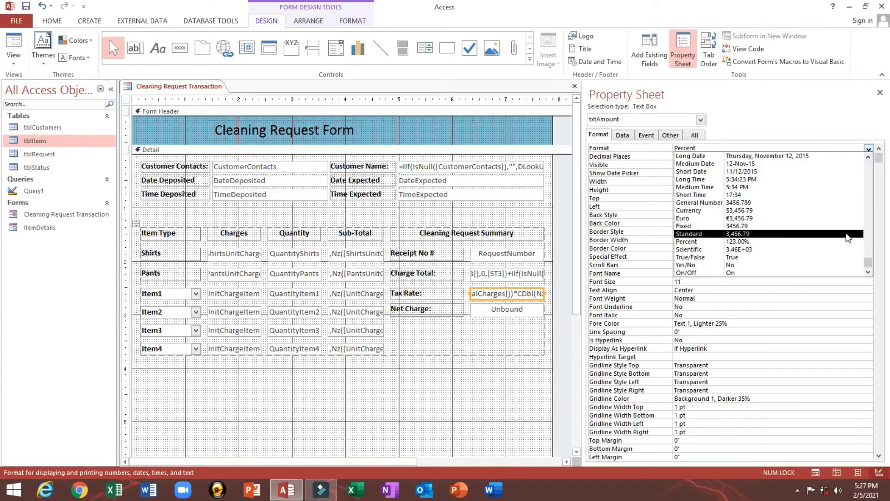
pyautogui.click(848, 234)
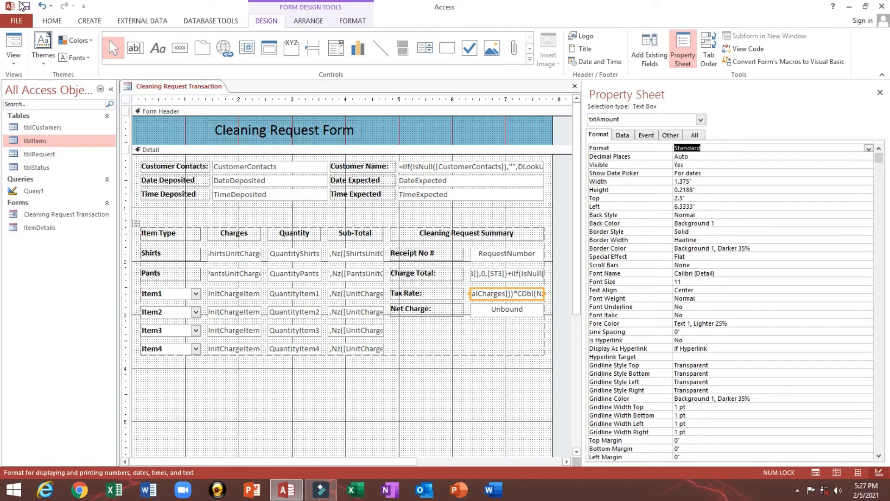
# - Check in Form View that Tax Rate shows 18.60 for 155.00 charges
pyautogui.click(14, 41)
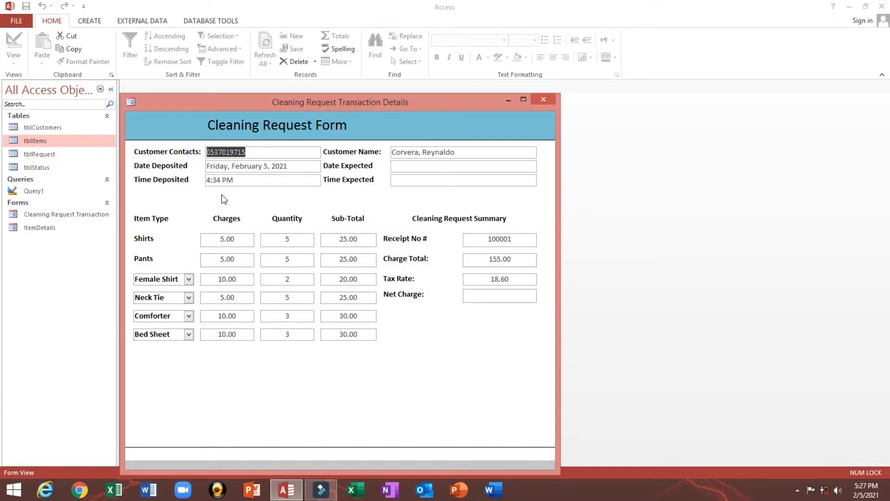
pyautogui.moveTo(286, 105); pyautogui.dragTo(266, 94)
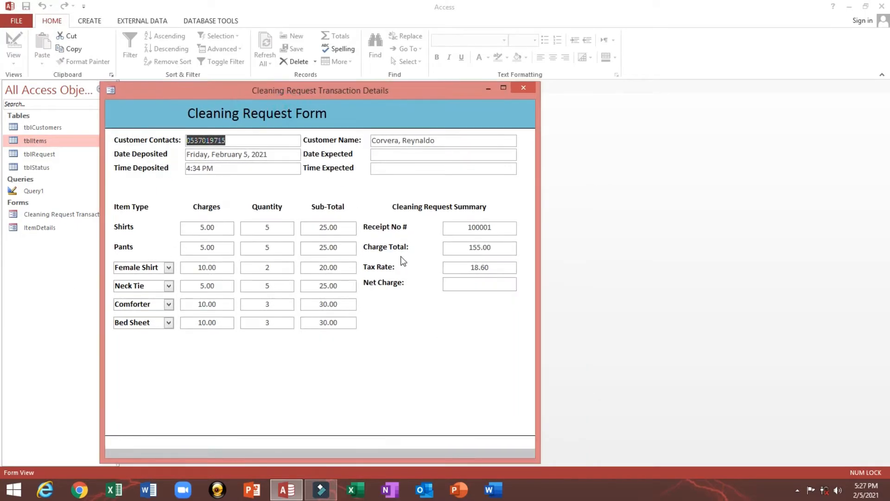
pyautogui.moveTo(461, 268); pyautogui.dragTo(502, 268)
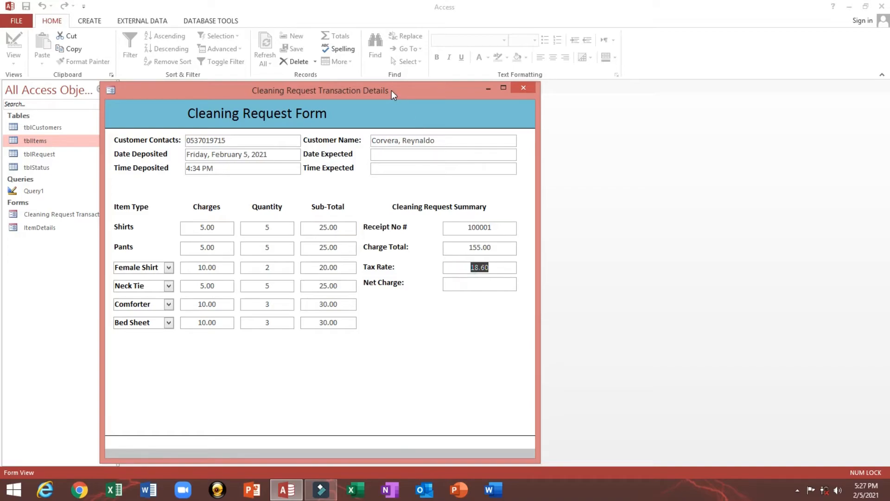
pyautogui.click(457, 285)
pyautogui.rightClick(375, 99)
# - Back in Design View, rename the Net Charge box txtNetCharges
pyautogui.click(403, 175)
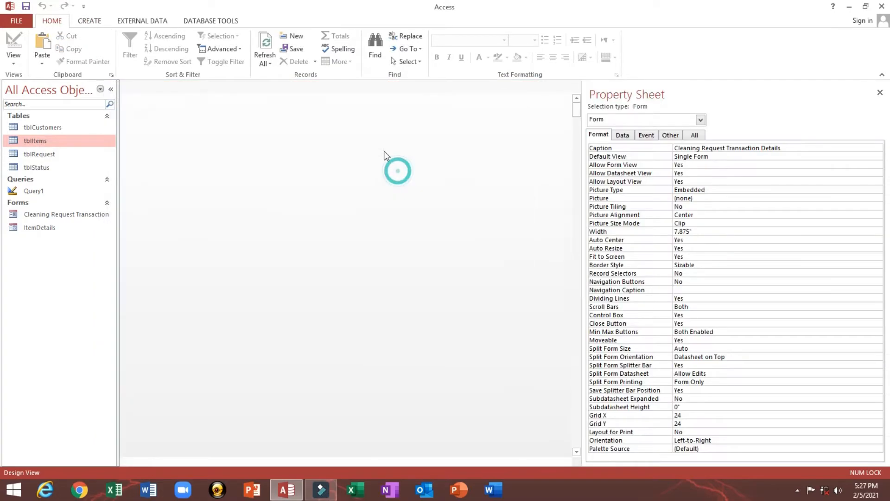
pyautogui.click(485, 308)
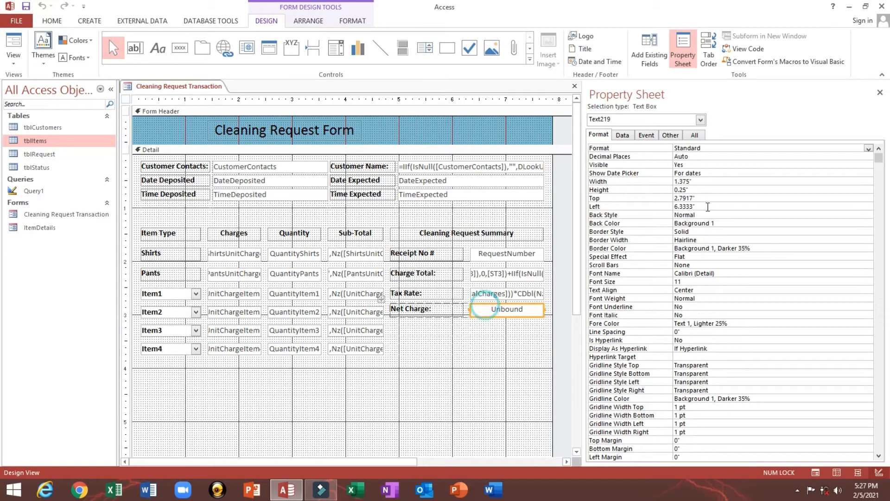
pyautogui.click(671, 135)
pyautogui.click(737, 148)
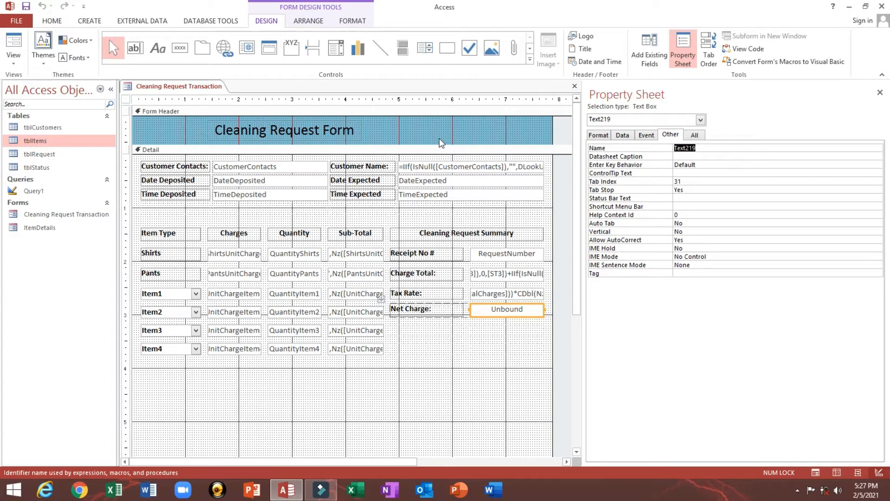
pyautogui.write('txtNetCharges')
pyautogui.press('Return')
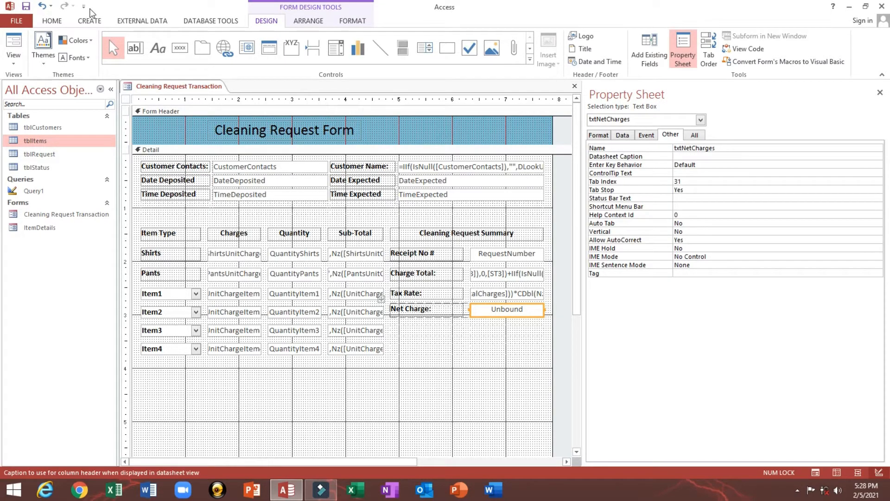
# - Rename the tax box txtTaxAmount
pyautogui.click(496, 293)
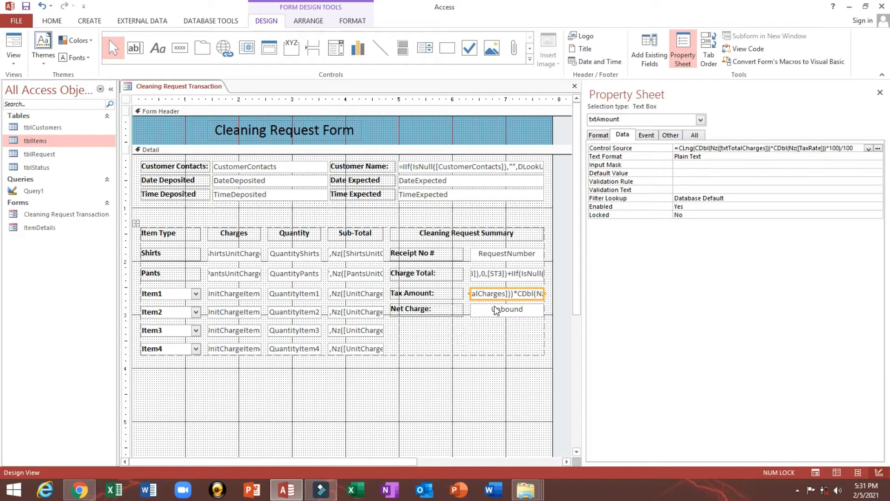
pyautogui.click(670, 136)
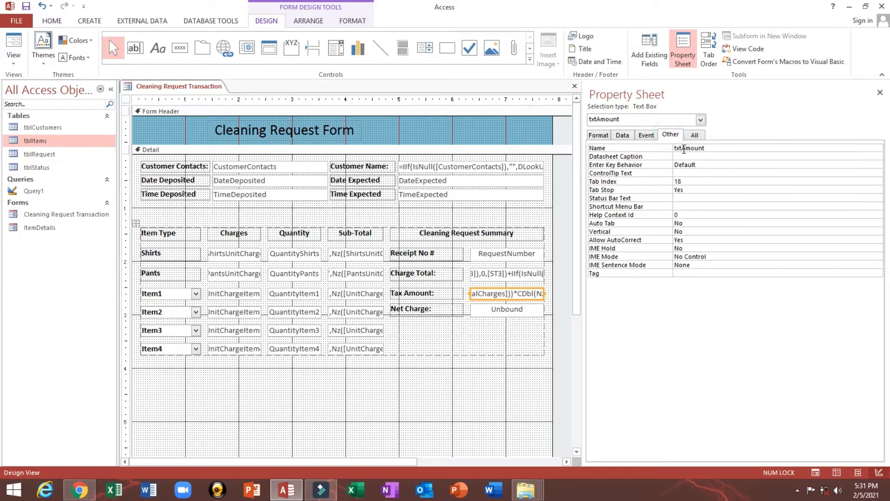
pyautogui.click(683, 149)
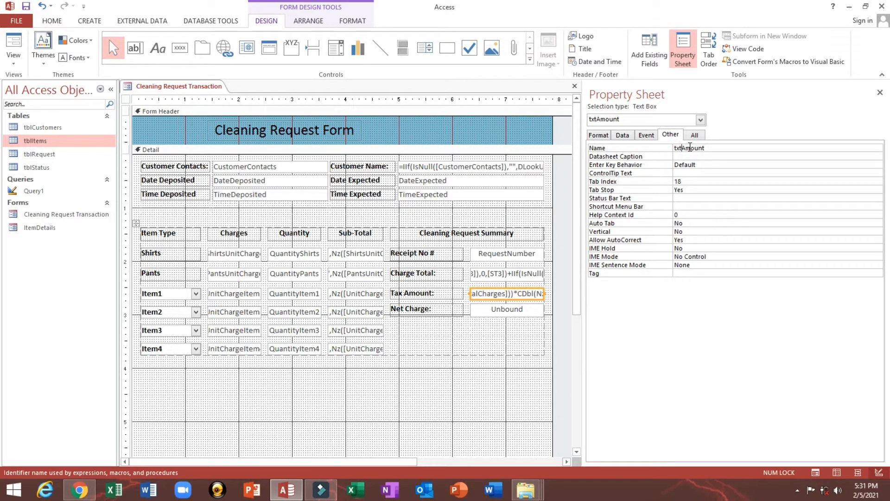
pyautogui.write('Tax')
pyautogui.press('Return')
pyautogui.click(485, 313)
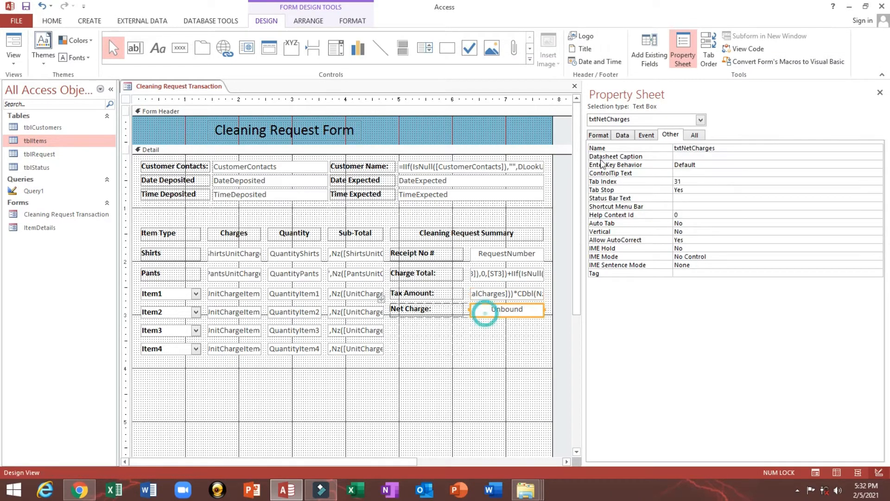
pyautogui.click(622, 135)
# - Build Net Charge's Control Source, starting with Nz([txtTotalCharges])
pyautogui.click(696, 149)
pyautogui.rightClick(718, 152)
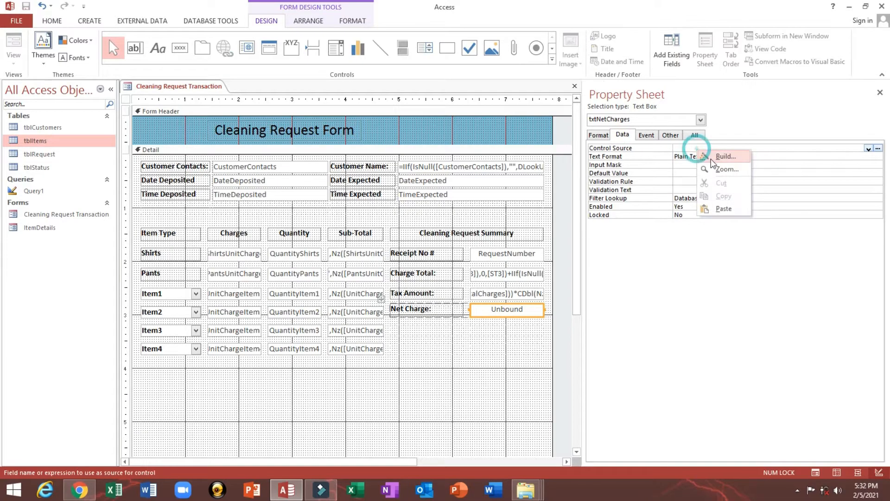
pyautogui.click(720, 160)
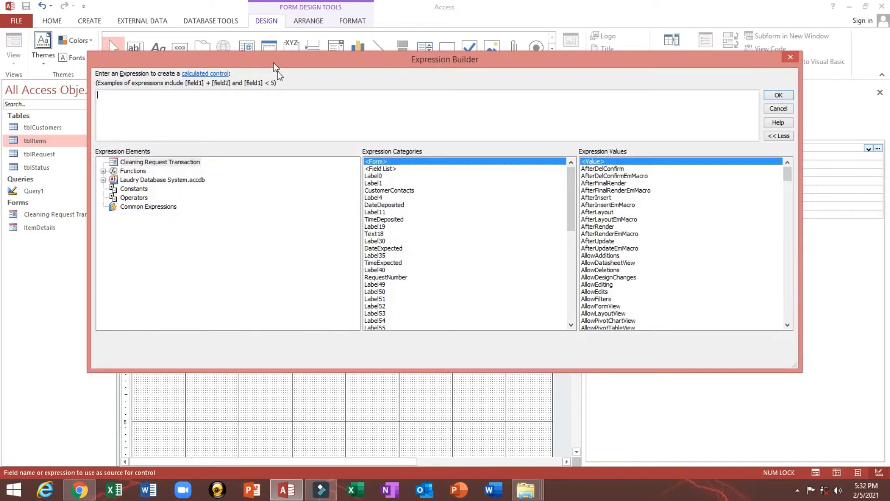
pyautogui.moveTo(278, 65); pyautogui.dragTo(311, 201)
pyautogui.write('Nz(')
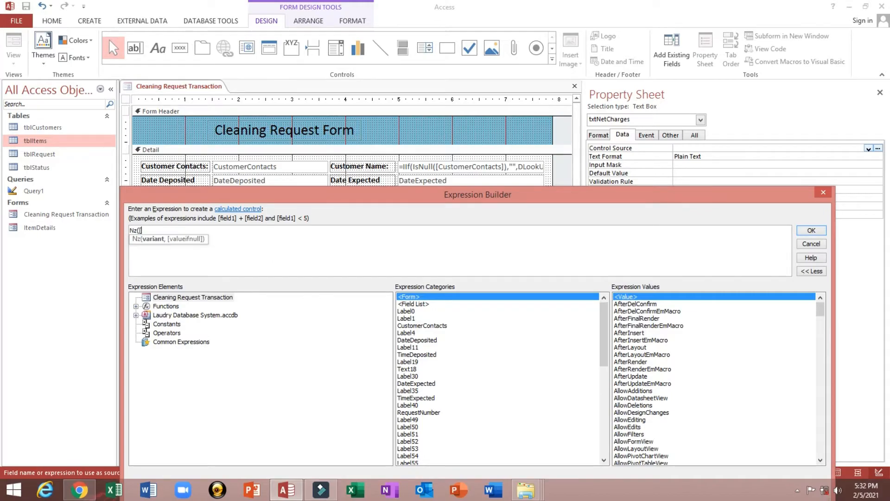
pyautogui.write('[tx')
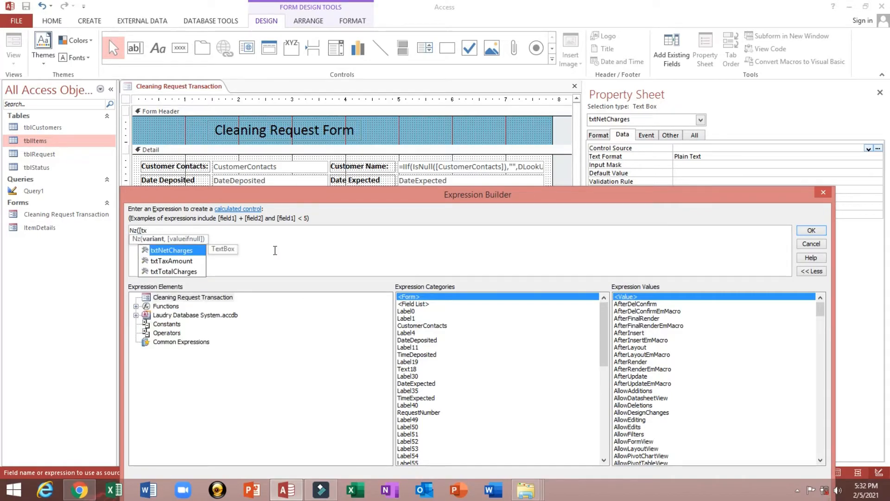
pyautogui.press('Down')
pyautogui.press('Down')
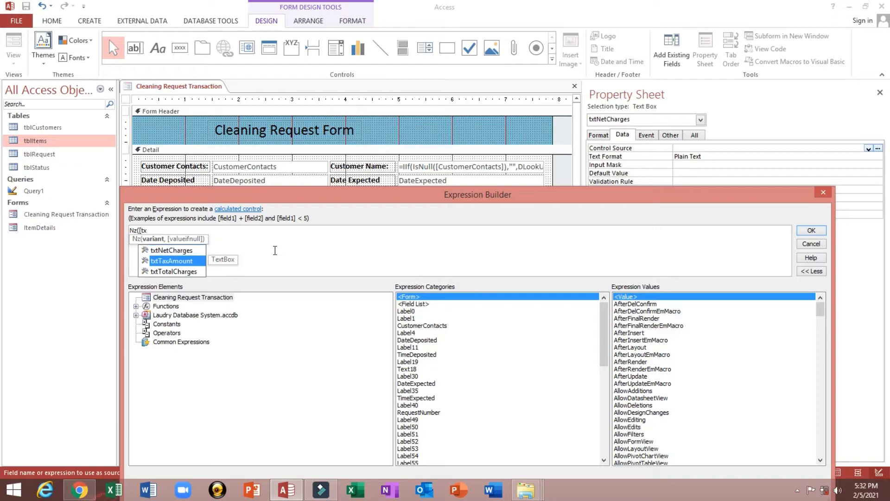
pyautogui.press('Tab')
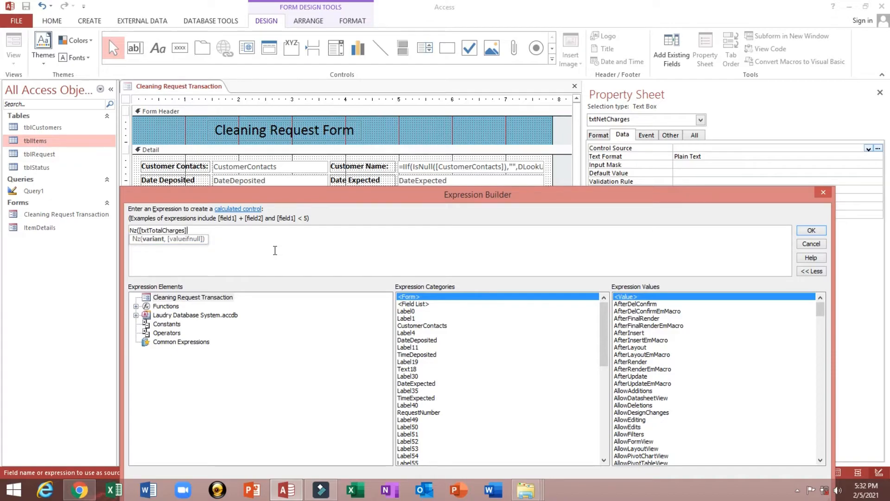
# - Complete it as =Nz([txtTotalCharges])+Nz([txtTaxAmount]), accept, and view the form
pyautogui.write(')')
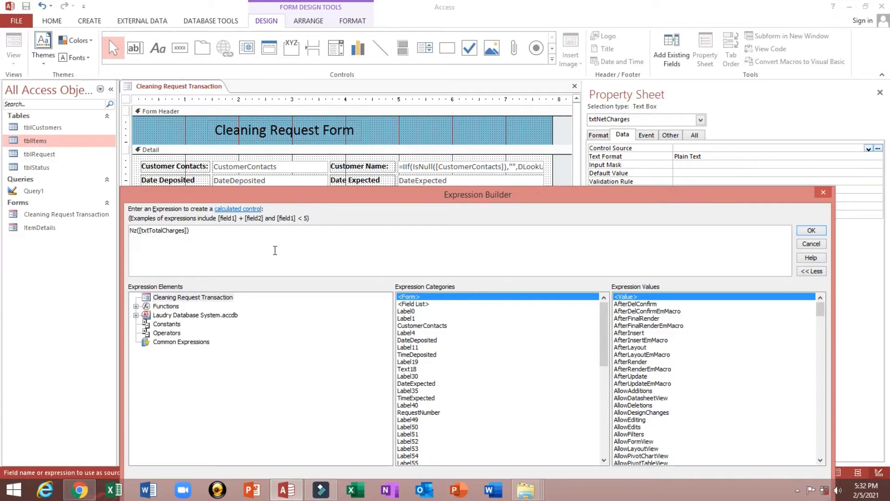
pyautogui.write('+Nz(')
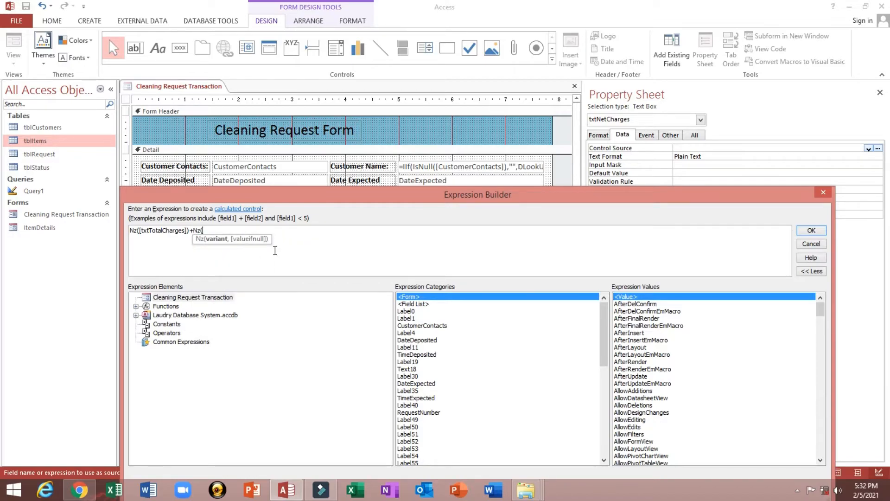
pyautogui.write('[tx')
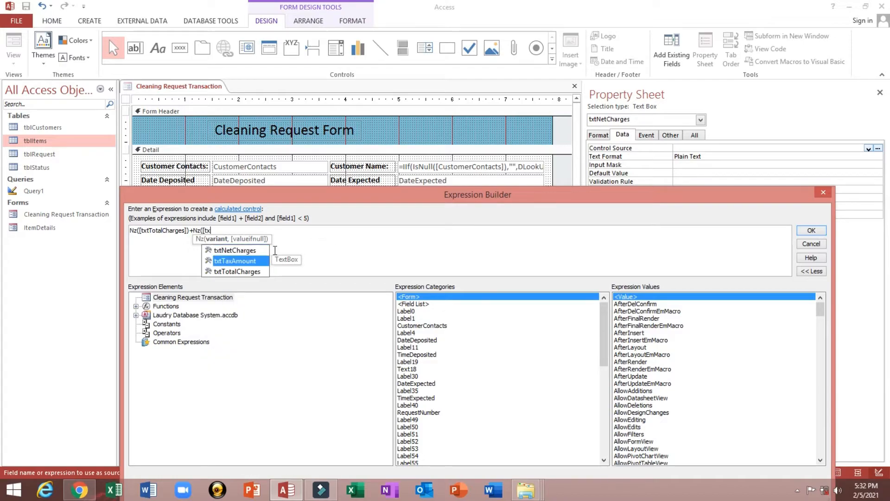
pyautogui.press('Tab')
pyautogui.write(')')
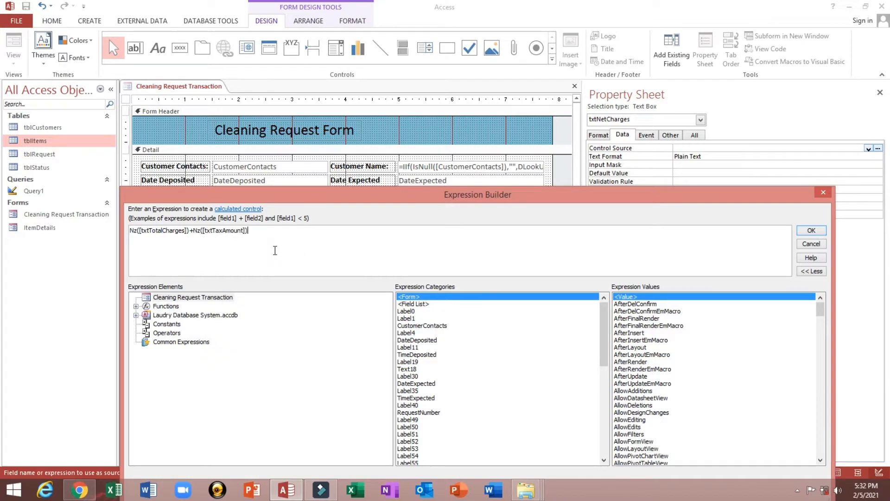
pyautogui.click(811, 230)
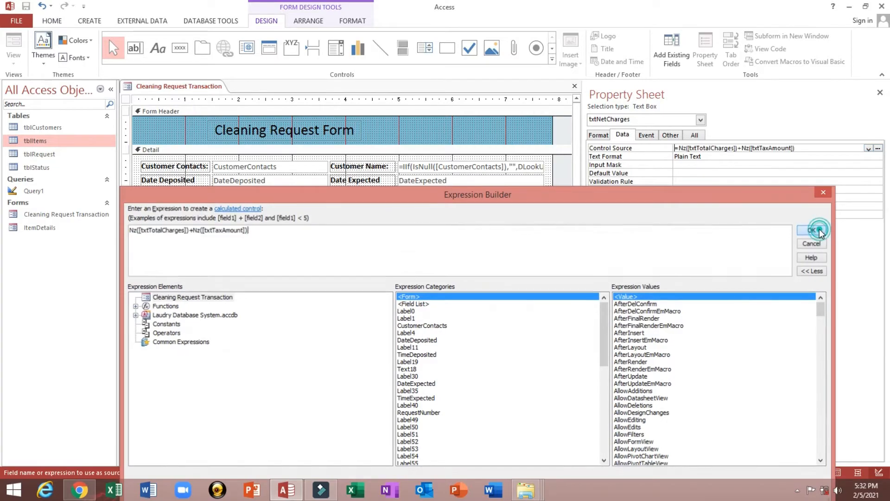
pyautogui.click(691, 165)
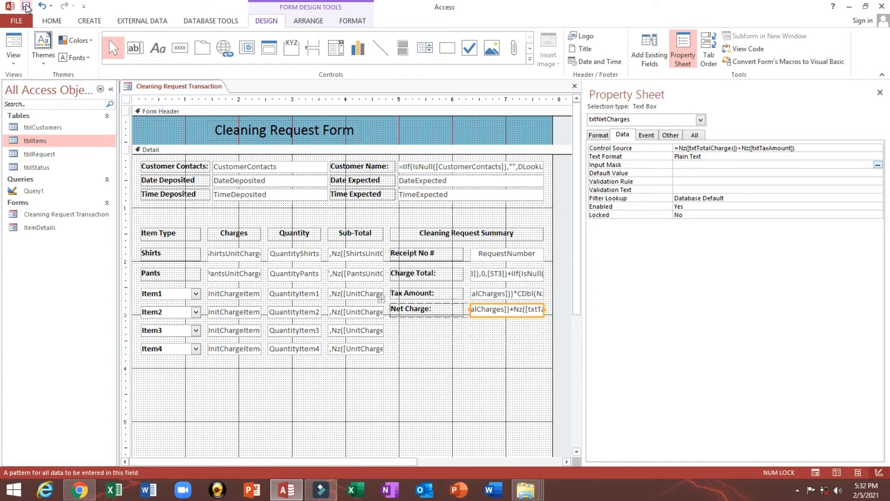
pyautogui.click(13, 45)
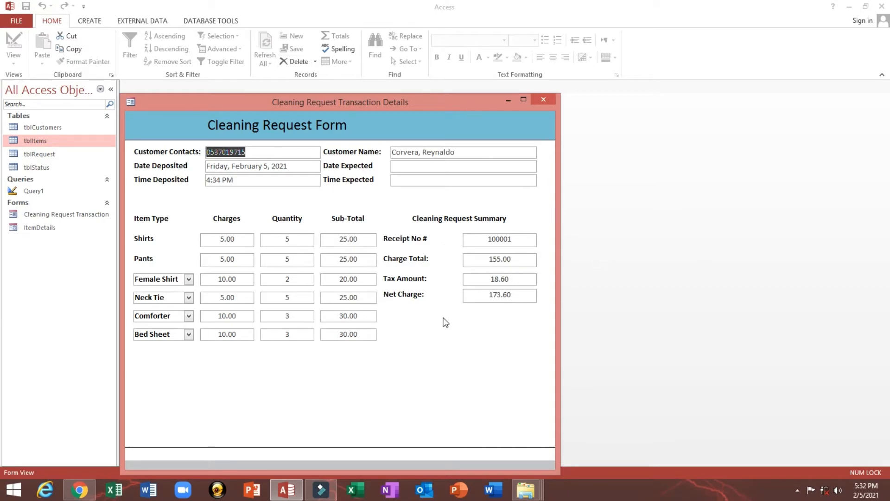
# - In Design View, make the Net Charge box bold and underlined
pyautogui.rightClick(480, 325)
pyautogui.click(506, 358)
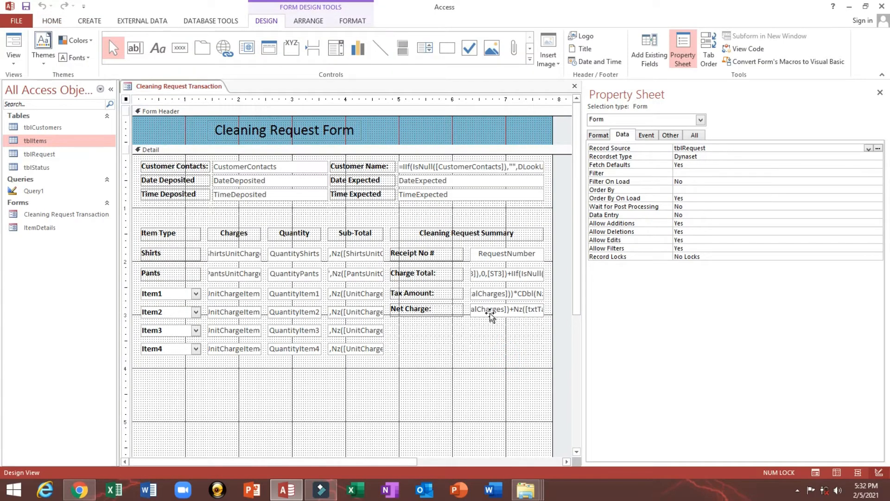
pyautogui.click(489, 314)
pyautogui.click(51, 21)
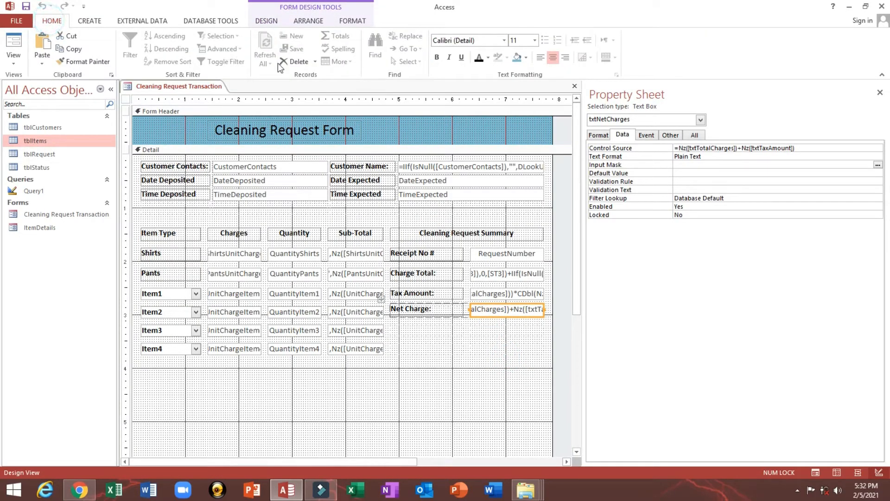
pyautogui.click(436, 57)
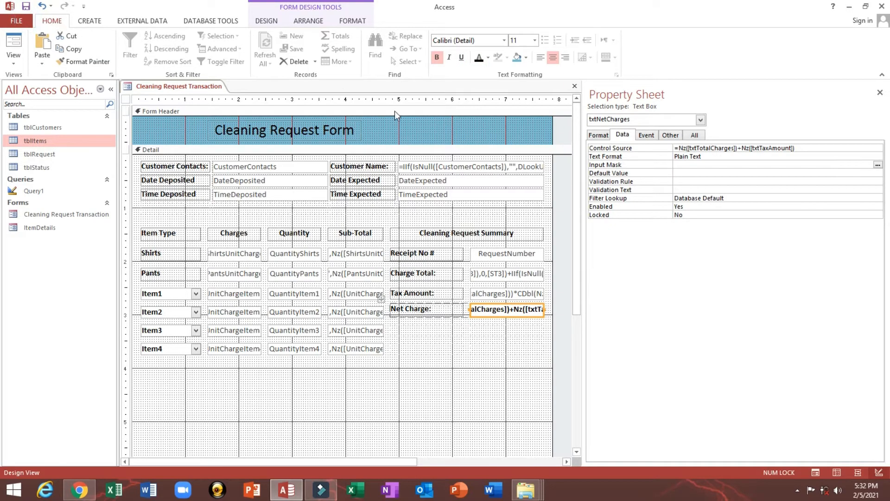
pyautogui.click(462, 59)
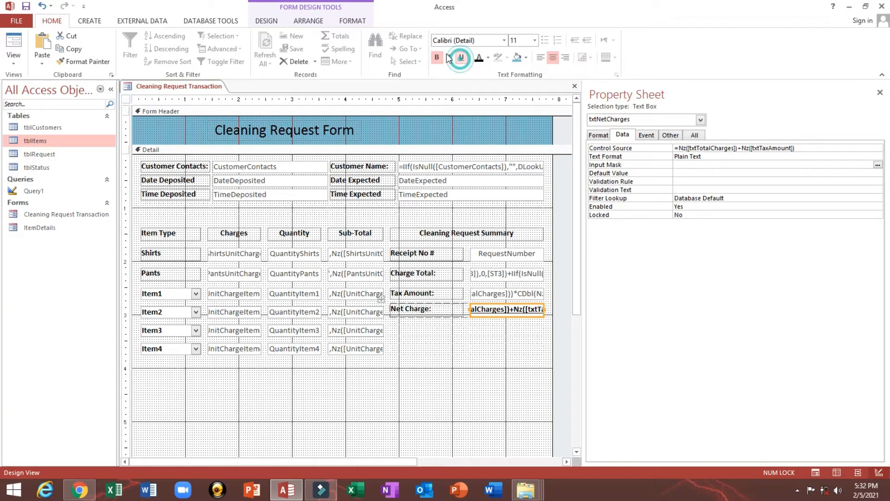
# - Check the formatted 173.60 Net Charge in Form View, then return to Design View
pyautogui.click(11, 39)
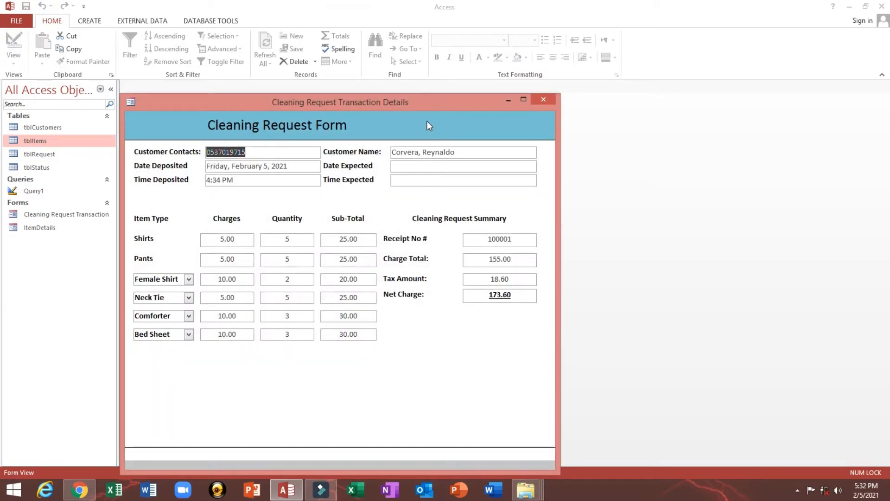
pyautogui.moveTo(419, 105); pyautogui.dragTo(423, 86)
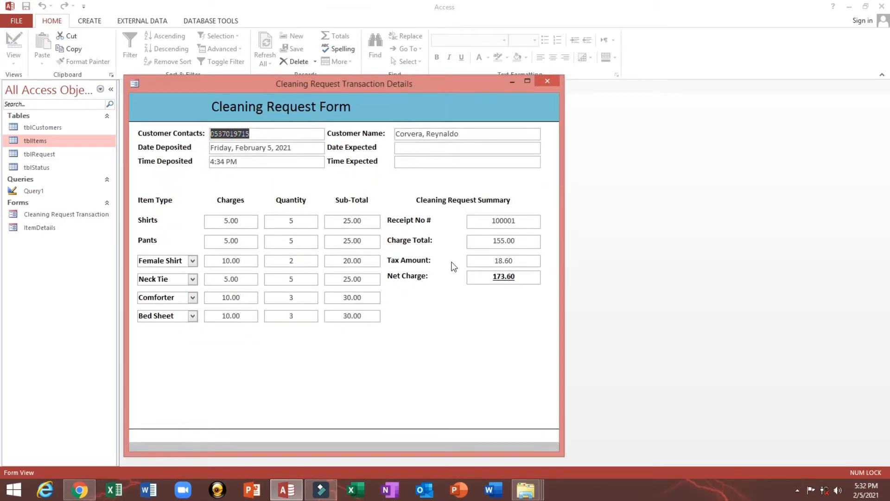
pyautogui.rightClick(466, 309)
pyautogui.click(489, 344)
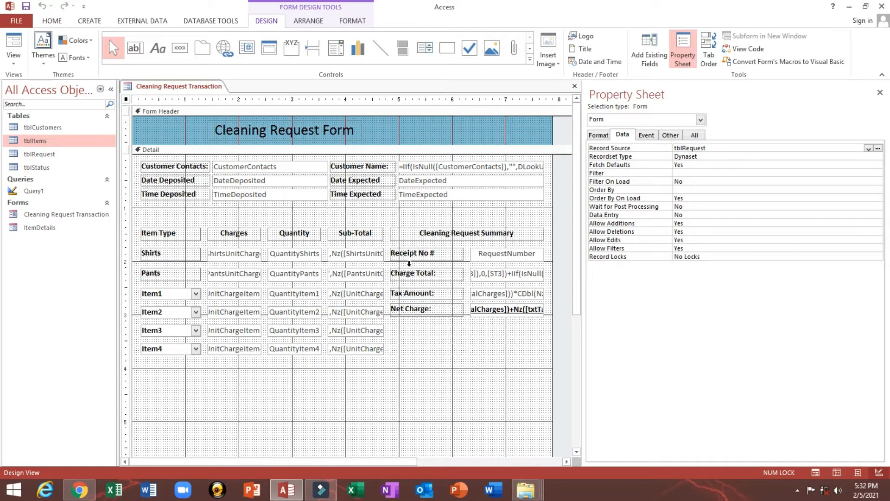
# - Select all six Sub-Total boxes and all six Charges boxes together
pyautogui.click(361, 254)
pyautogui.keyDown('shift'); pyautogui.click(358, 274); pyautogui.keyUp('shift')
pyautogui.keyDown('shift'); pyautogui.click(358, 294); pyautogui.keyUp('shift')
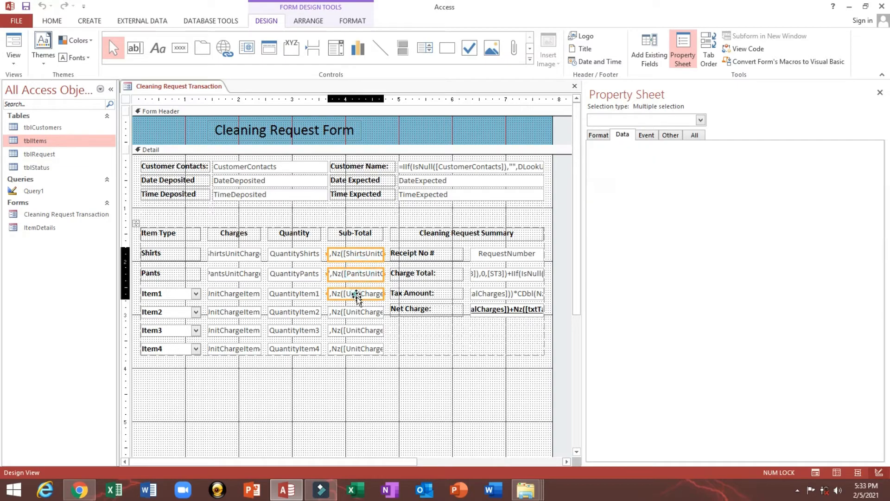
pyautogui.keyDown('shift'); pyautogui.click(357, 311); pyautogui.keyUp('shift')
pyautogui.keyDown('shift'); pyautogui.click(357, 330); pyautogui.keyUp('shift')
pyautogui.keyDown('shift'); pyautogui.click(358, 348); pyautogui.keyUp('shift')
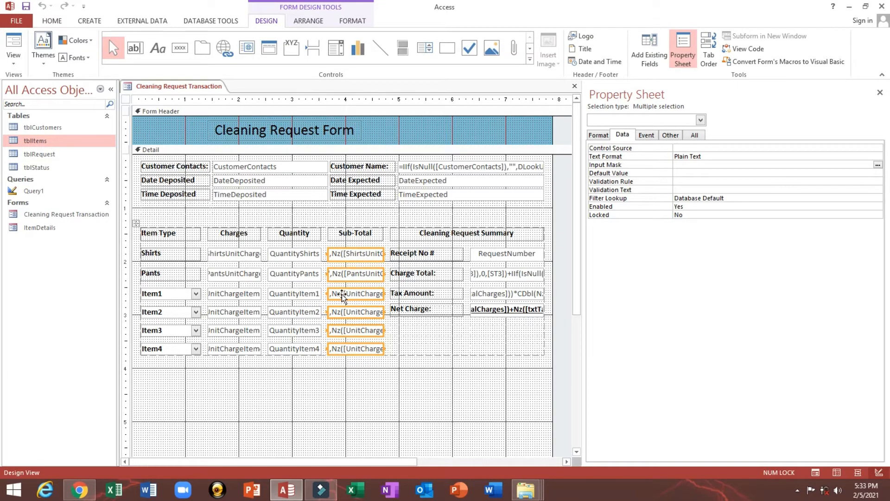
pyautogui.keyDown('shift'); pyautogui.click(239, 254); pyautogui.keyUp('shift')
pyautogui.keyDown('shift'); pyautogui.click(235, 273); pyautogui.keyUp('shift')
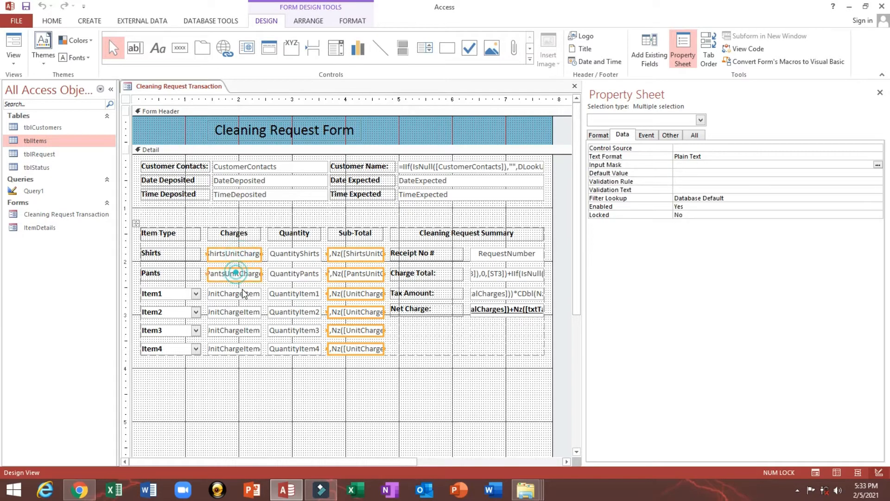
pyautogui.keyDown('shift'); pyautogui.click(244, 293); pyautogui.keyUp('shift')
pyautogui.keyDown('shift'); pyautogui.click(237, 311); pyautogui.keyUp('shift')
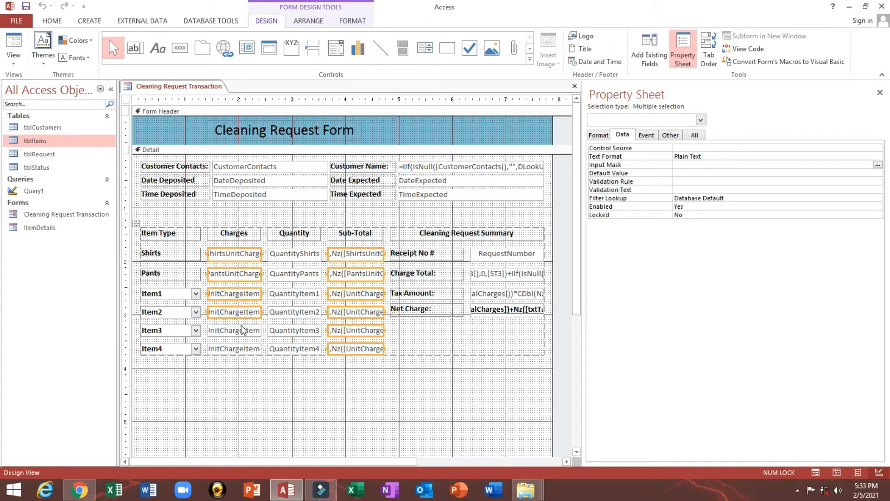
pyautogui.keyDown('shift'); pyautogui.click(240, 330); pyautogui.keyUp('shift')
pyautogui.keyDown('shift'); pyautogui.click(240, 352); pyautogui.keyUp('shift')
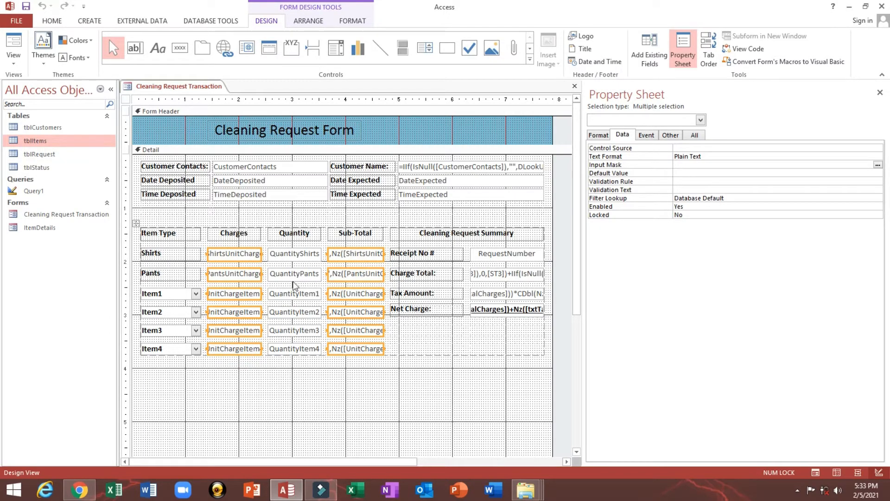
# - Add Receipt No, Charge Total, Tax Amount and Net Charge, set Locked to Yes, and save
pyautogui.keyDown('shift'); pyautogui.click(503, 256); pyautogui.keyUp('shift')
pyautogui.keyDown('shift'); pyautogui.click(504, 276); pyautogui.keyUp('shift')
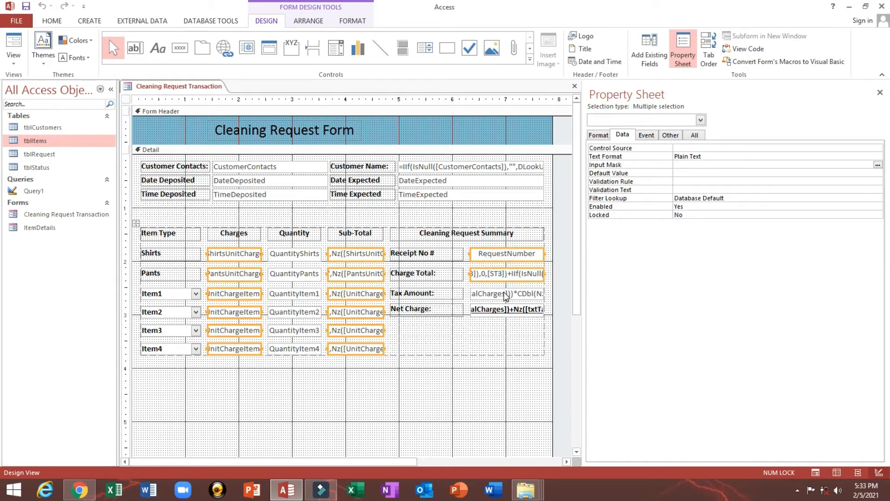
pyautogui.keyDown('shift'); pyautogui.click(506, 294); pyautogui.keyUp('shift')
pyautogui.keyDown('shift'); pyautogui.click(503, 309); pyautogui.keyUp('shift')
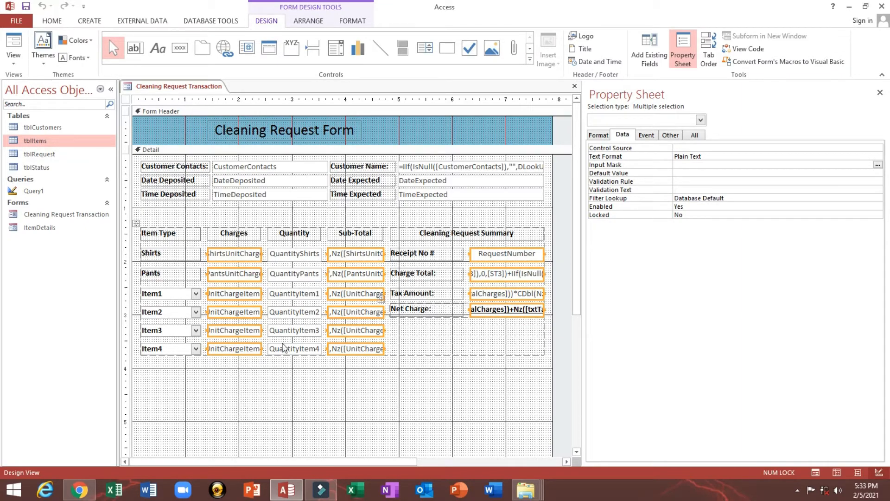
pyautogui.doubleClick(696, 215)
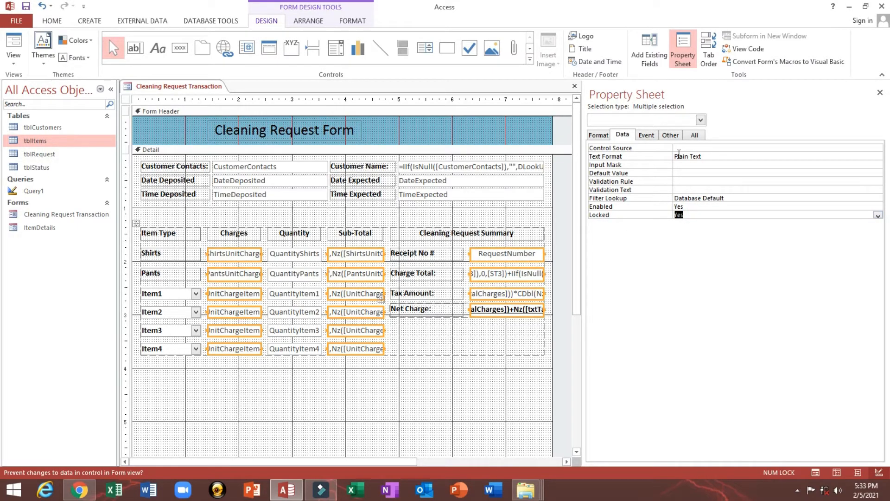
pyautogui.click(26, 6)
pyautogui.click(14, 49)
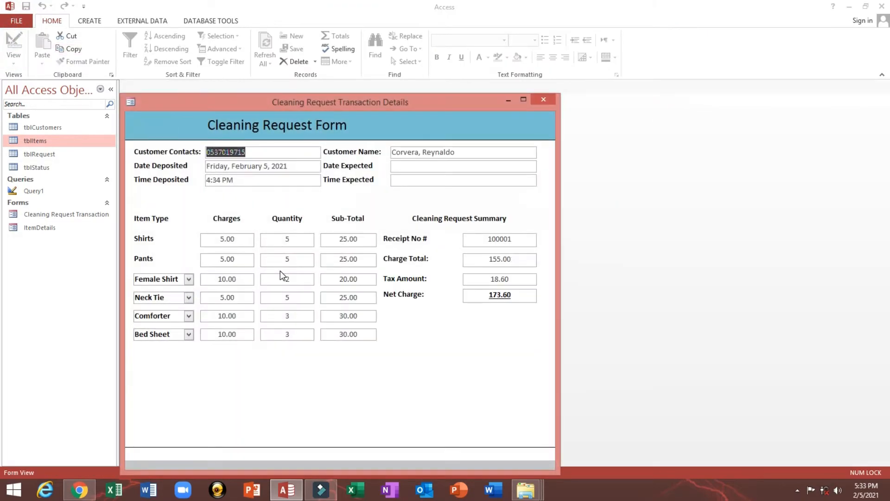
# - Enter 6 as the Shirts quantity so the totals recalculate
pyautogui.click(286, 259)
pyautogui.click(220, 241)
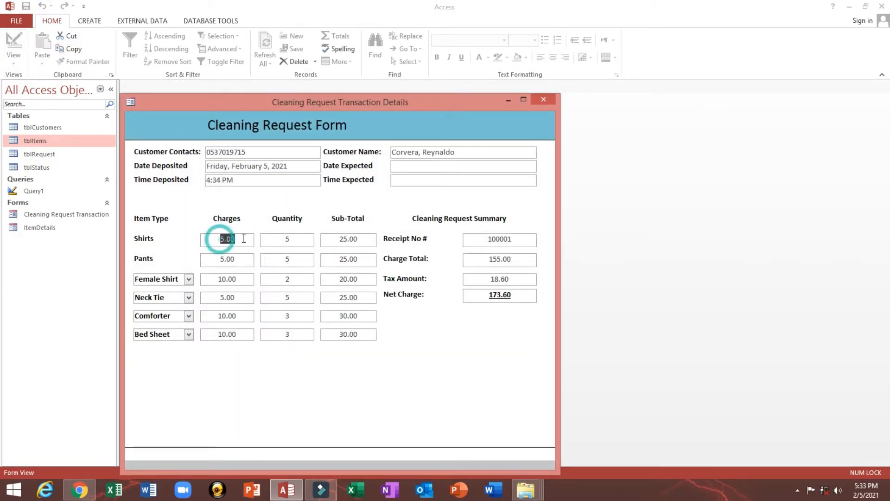
pyautogui.click(231, 259)
pyautogui.click(278, 239)
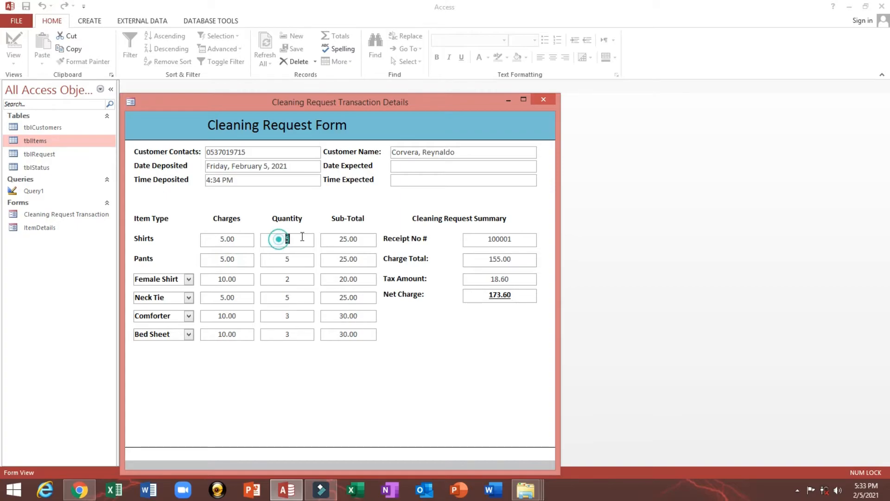
pyautogui.write('6')
pyautogui.click(289, 260)
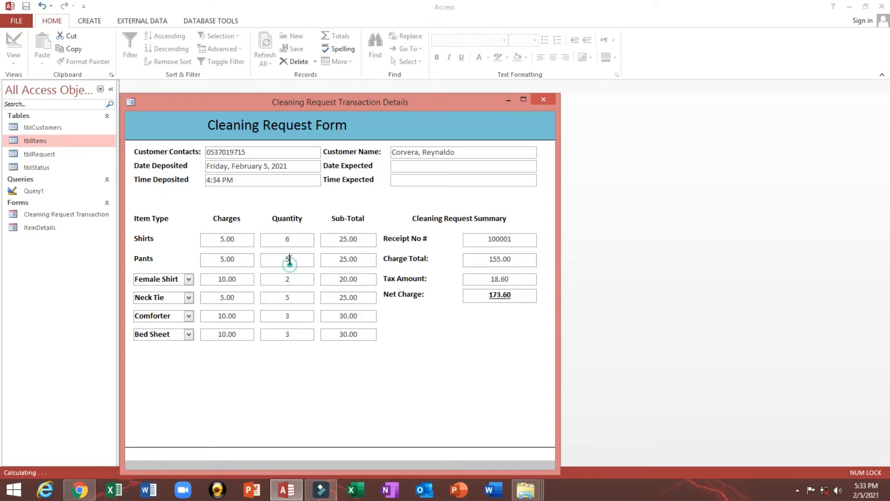
# - Confirm the Sub-Total, Receipt No, Charge Total and Charges boxes cannot be edited
pyautogui.click(341, 239)
pyautogui.click(343, 241)
pyautogui.click(501, 240)
pyautogui.doubleClick(502, 239)
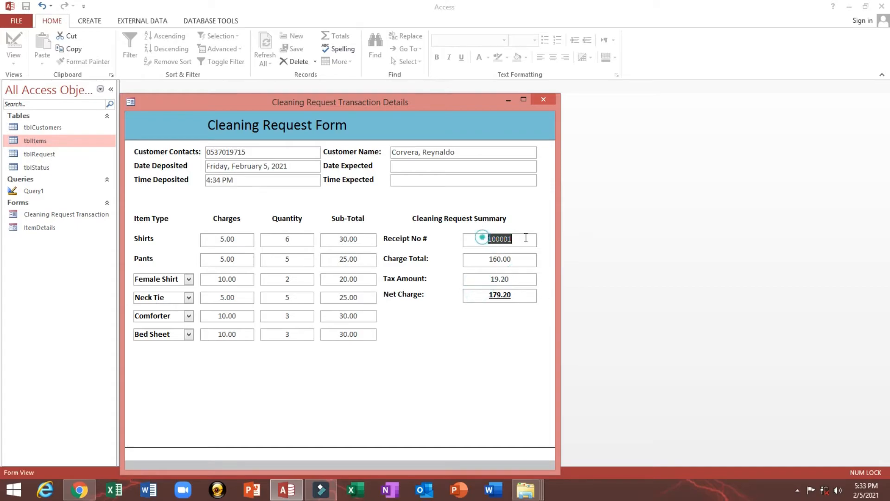
pyautogui.click(515, 240)
pyautogui.click(482, 264)
pyautogui.click(253, 264)
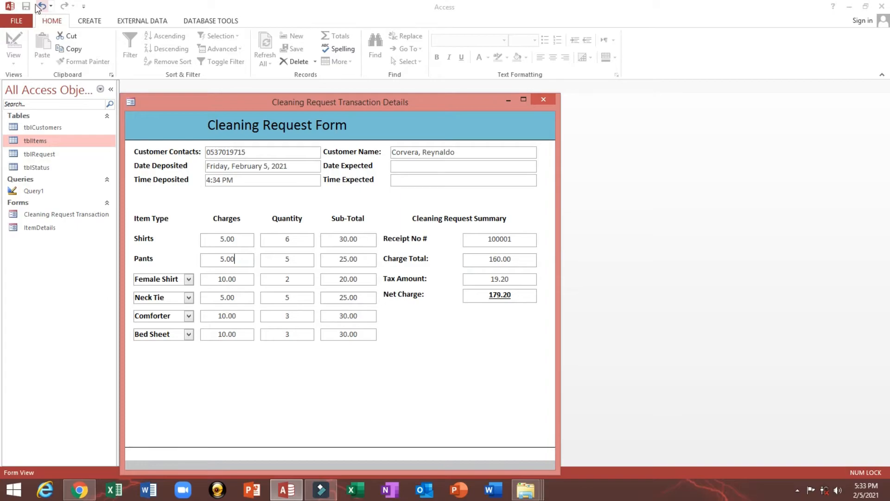
pyautogui.moveTo(317, 105); pyautogui.dragTo(340, 76)
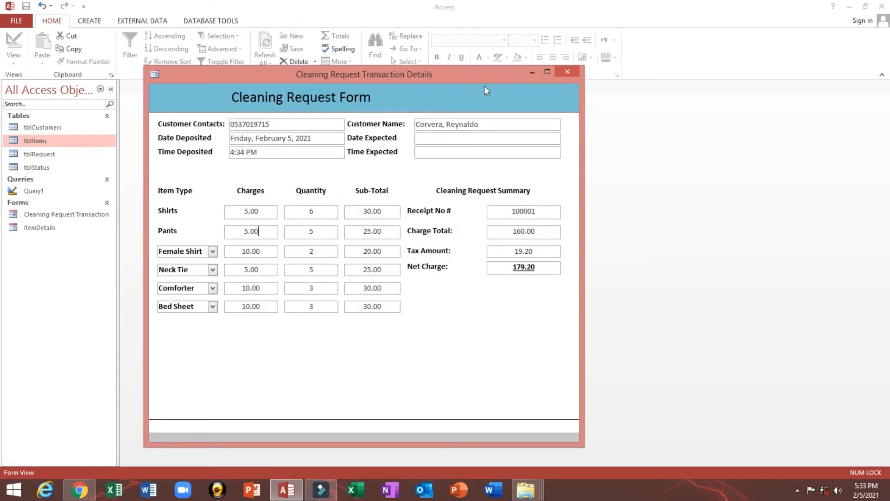
pyautogui.moveTo(459, 72); pyautogui.dragTo(447, 72)
pyautogui.rightClick(449, 84)
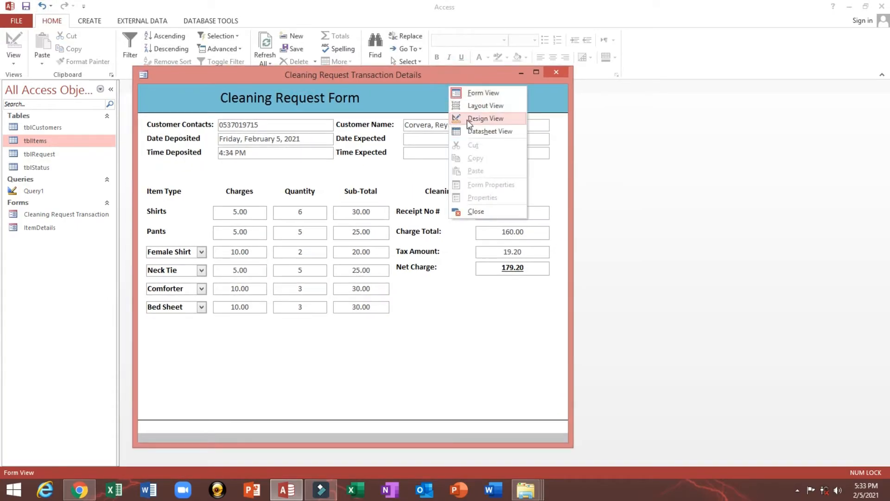
# - In Design View, add the RequestStatus field from the Field List and widen its label
pyautogui.click(467, 119)
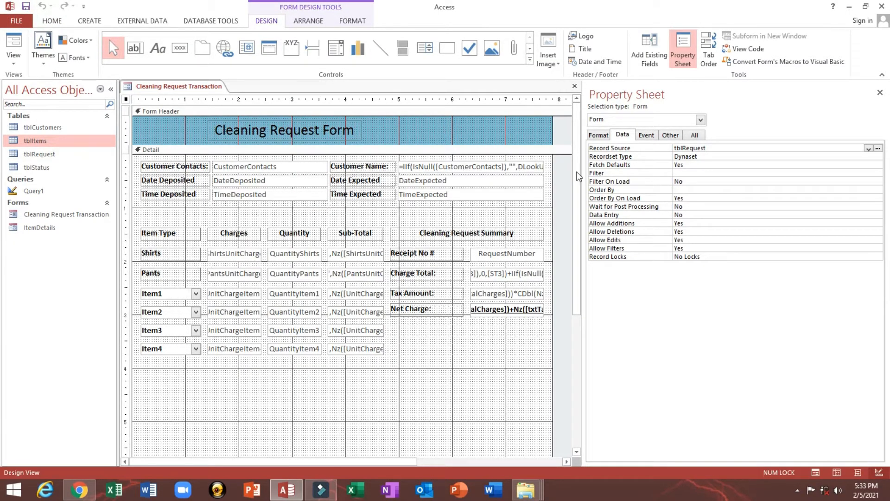
pyautogui.click(642, 48)
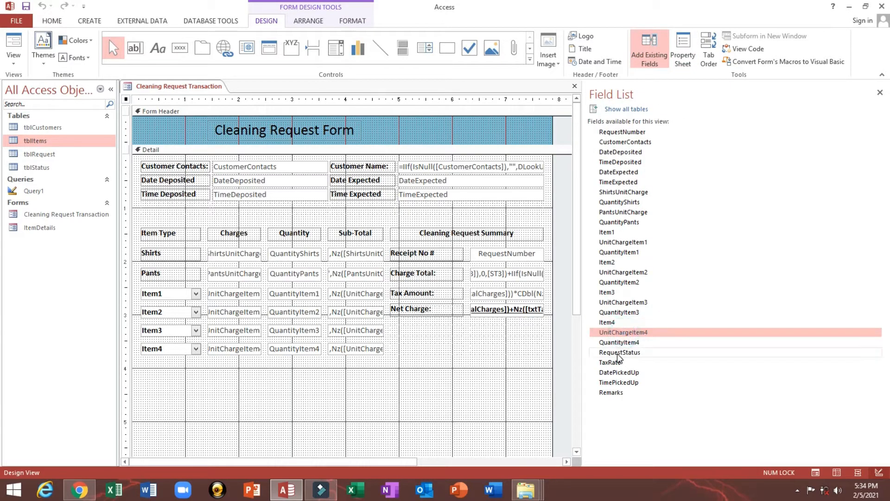
pyautogui.moveTo(620, 352); pyautogui.dragTo(285, 382)
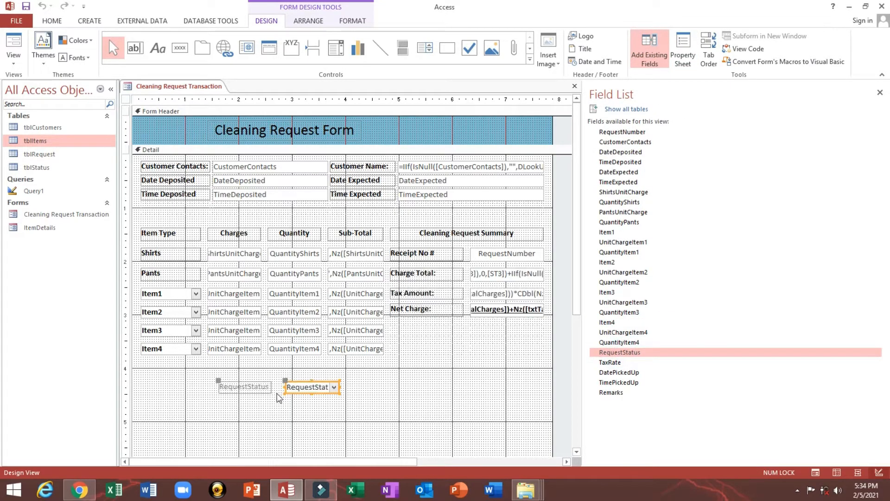
pyautogui.click(238, 385)
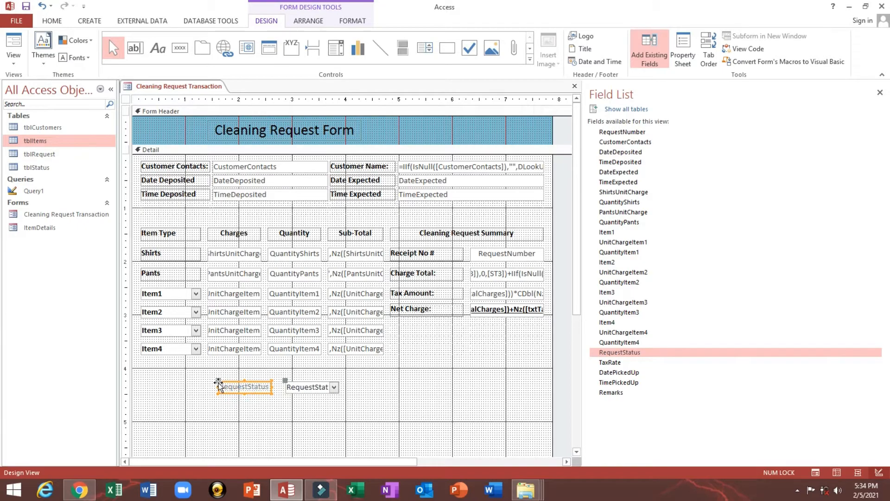
pyautogui.moveTo(219, 387); pyautogui.dragTo(165, 388)
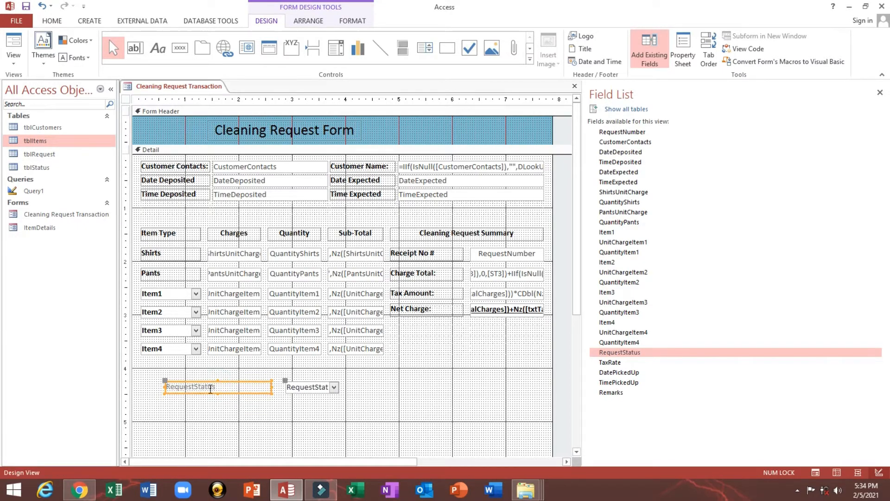
# - Make the label black and bold, reading Request Status
pyautogui.click(53, 21)
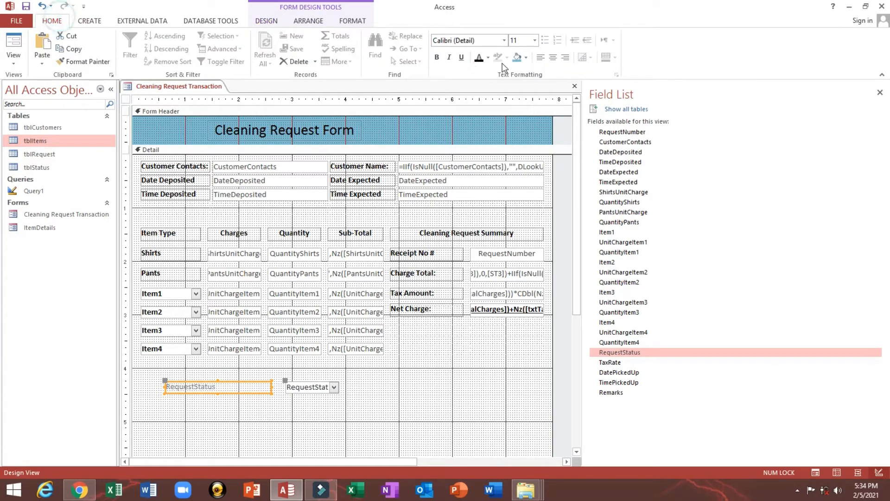
pyautogui.click(479, 57)
pyautogui.click(437, 57)
pyautogui.click(198, 387)
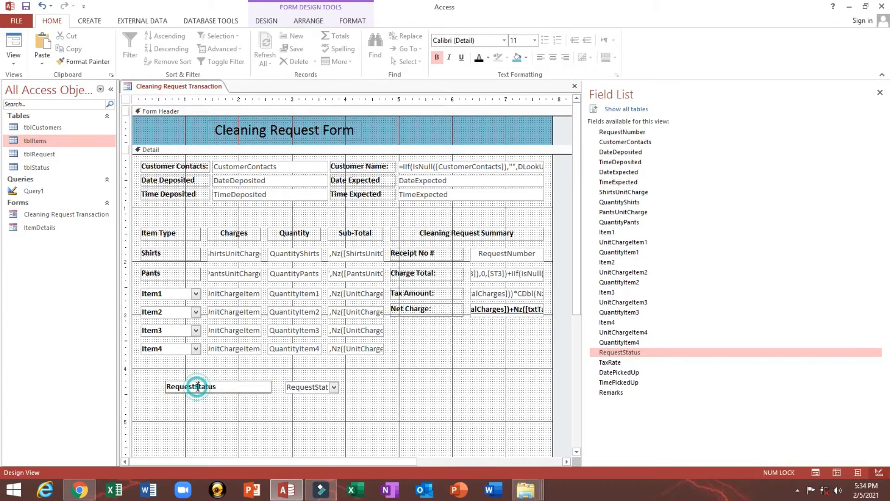
pyautogui.click(198, 387)
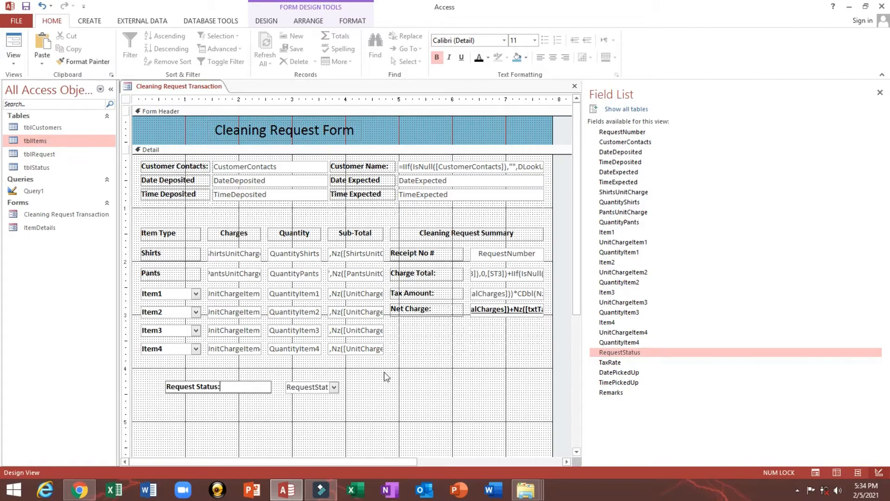
pyautogui.click(270, 386)
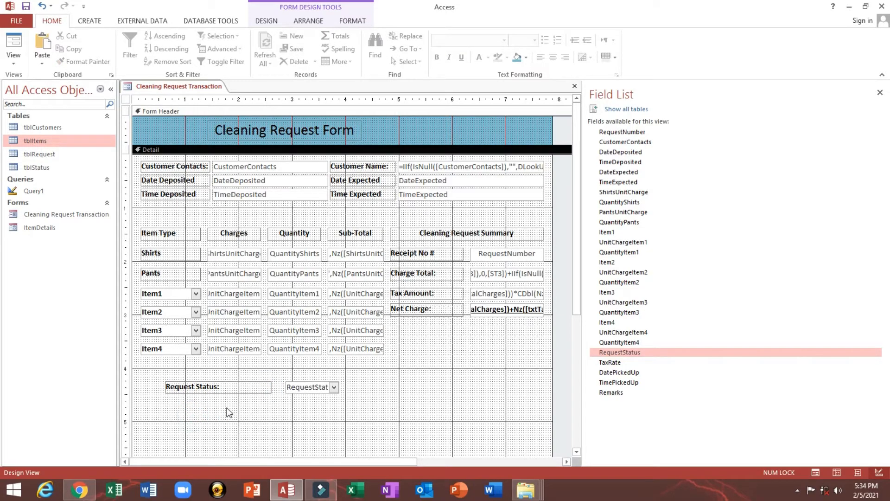
# - Move Request Status under Net Charge in the summary column and save
pyautogui.click(297, 390)
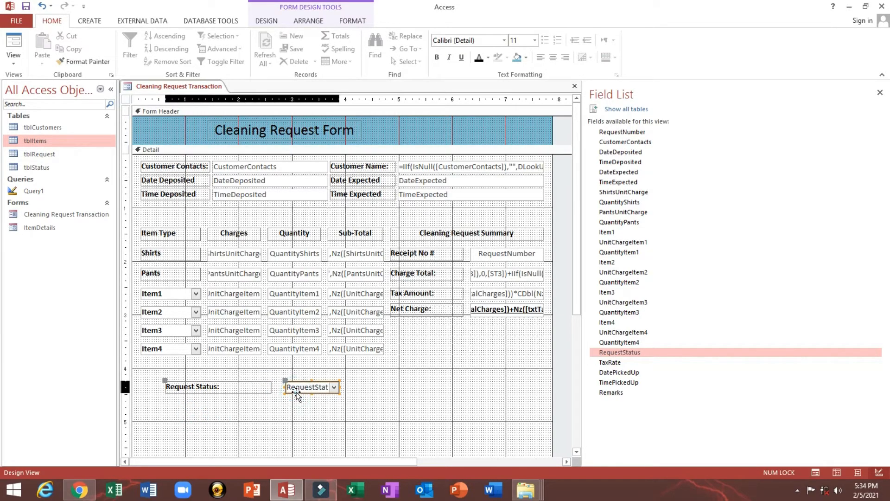
pyautogui.moveTo(297, 394); pyautogui.dragTo(496, 335)
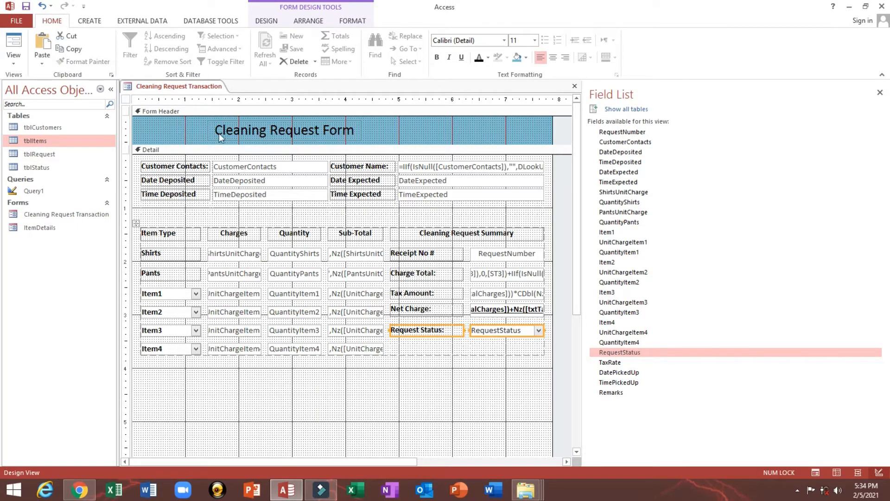
pyautogui.click(25, 6)
pyautogui.scroll(-2, 448, 354)
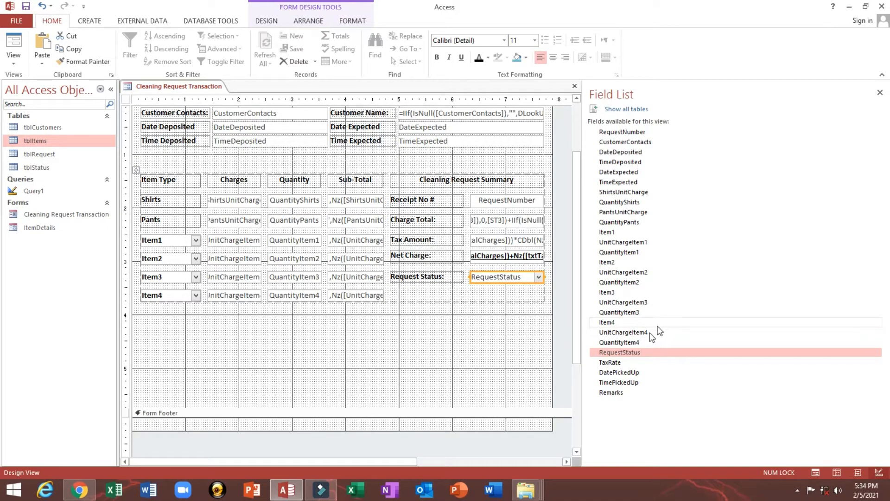
# - Add DatePickedUp and TimePickedUp fields and make their labels black
pyautogui.click(622, 373)
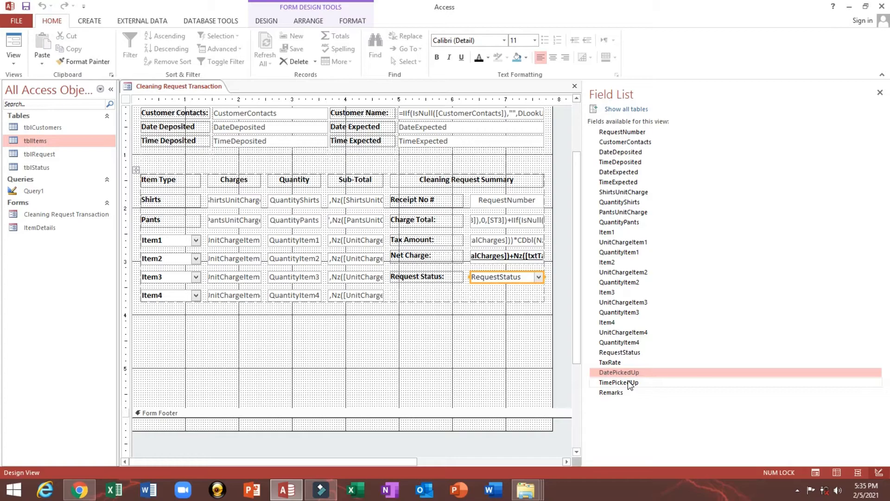
pyautogui.keyDown('shift'); pyautogui.click(631, 382); pyautogui.keyUp('shift')
pyautogui.moveTo(630, 383); pyautogui.dragTo(248, 340)
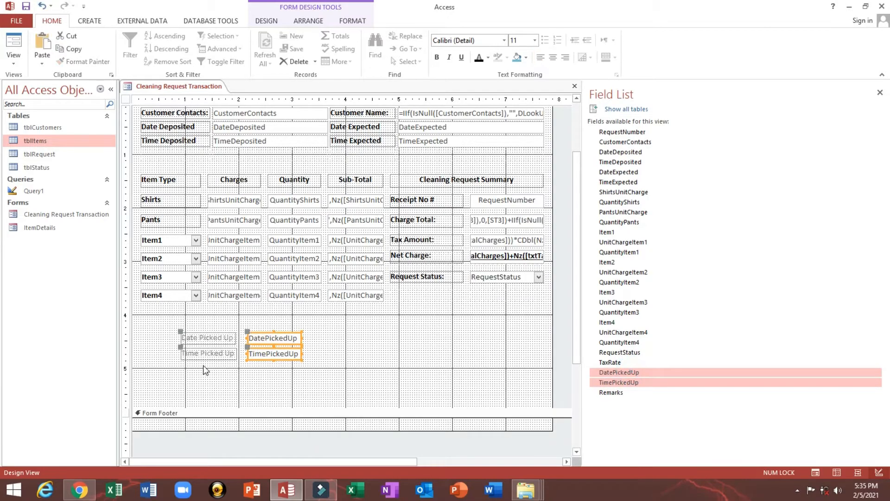
pyautogui.click(203, 367)
pyautogui.moveTo(203, 374); pyautogui.dragTo(203, 338)
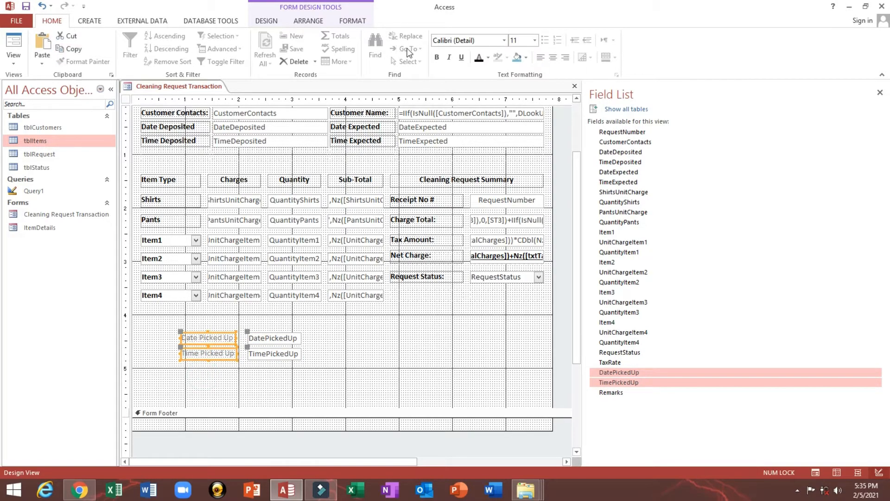
pyautogui.click(480, 57)
pyautogui.click(393, 353)
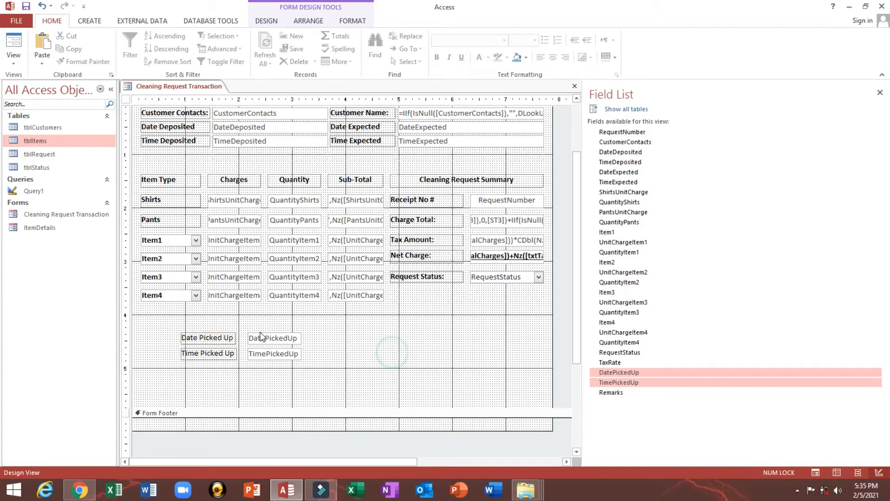
# - Copy the Time Deposited bold formatting onto both Picked Up labels
pyautogui.click(234, 148)
pyautogui.click(84, 62)
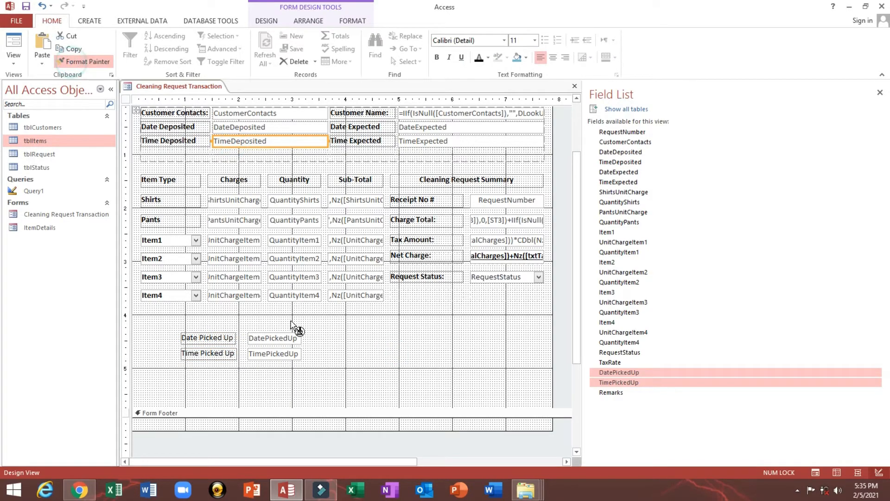
pyautogui.click(208, 338)
pyautogui.click(98, 62)
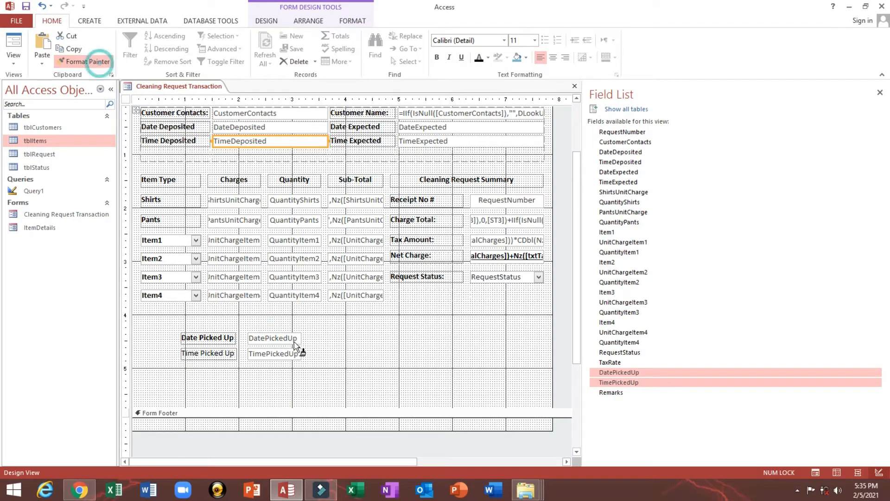
pyautogui.click(222, 353)
pyautogui.moveTo(163, 342); pyautogui.dragTo(185, 378)
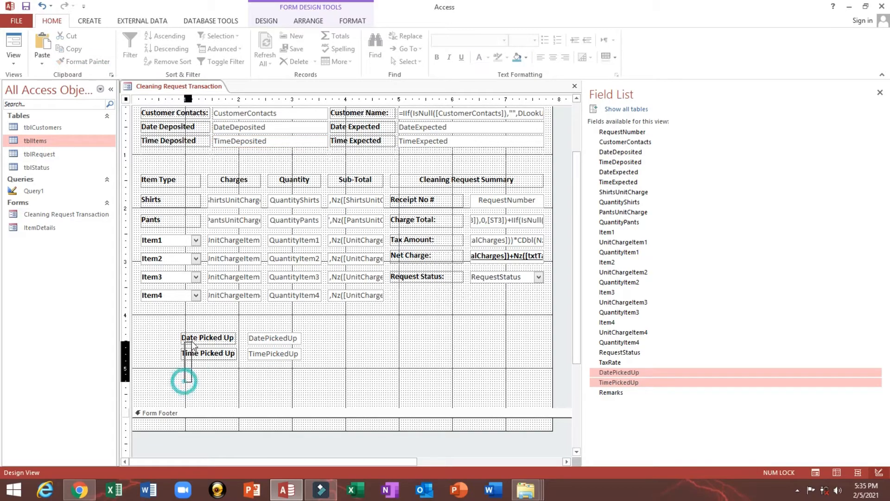
pyautogui.click(157, 331)
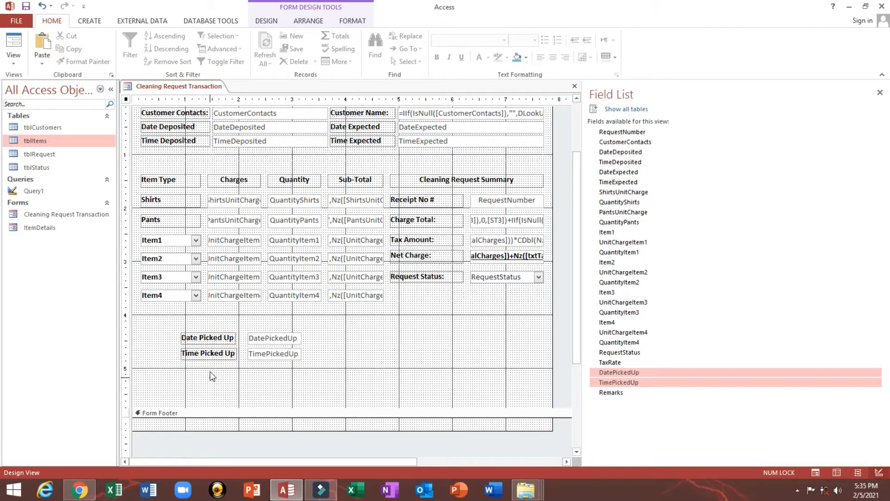
# - Place Date Picked Up and Time Picked Up beneath Request Status
pyautogui.moveTo(211, 377); pyautogui.dragTo(444, 335)
pyautogui.click(325, 356)
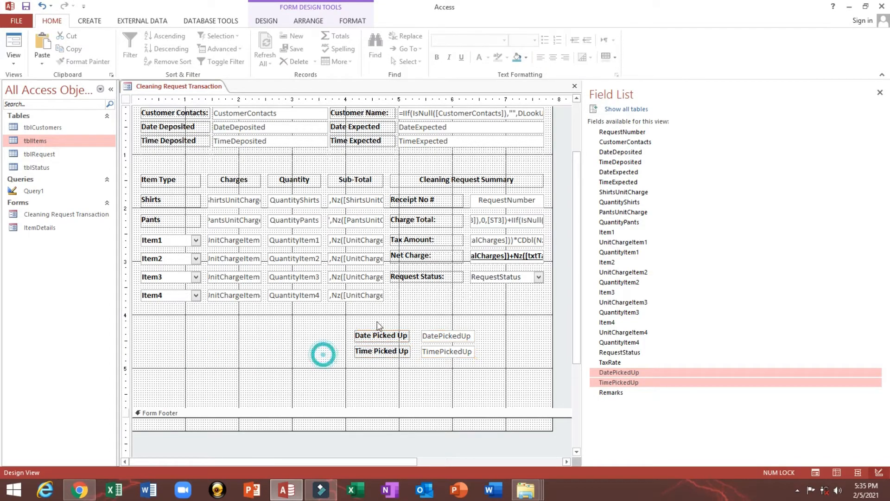
pyautogui.moveTo(442, 340); pyautogui.dragTo(508, 297)
pyautogui.moveTo(444, 351); pyautogui.dragTo(478, 304)
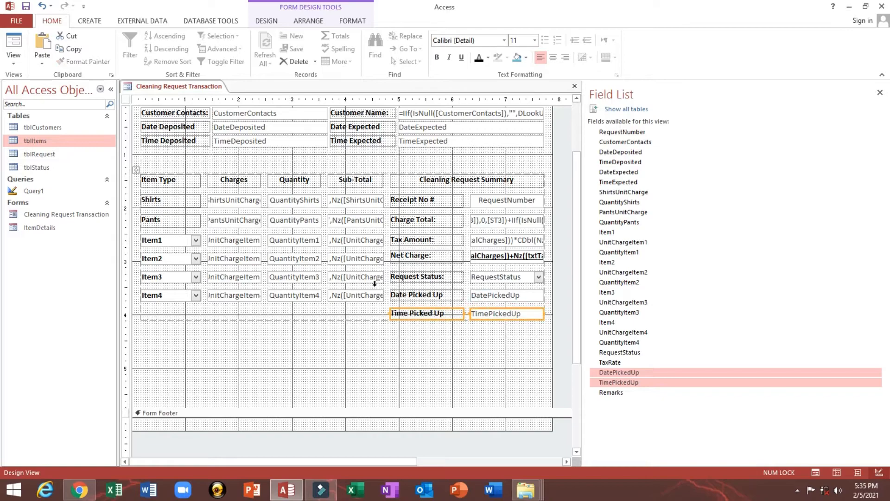
# - Preview the new fields in Form View and return to Design View
pyautogui.click(13, 40)
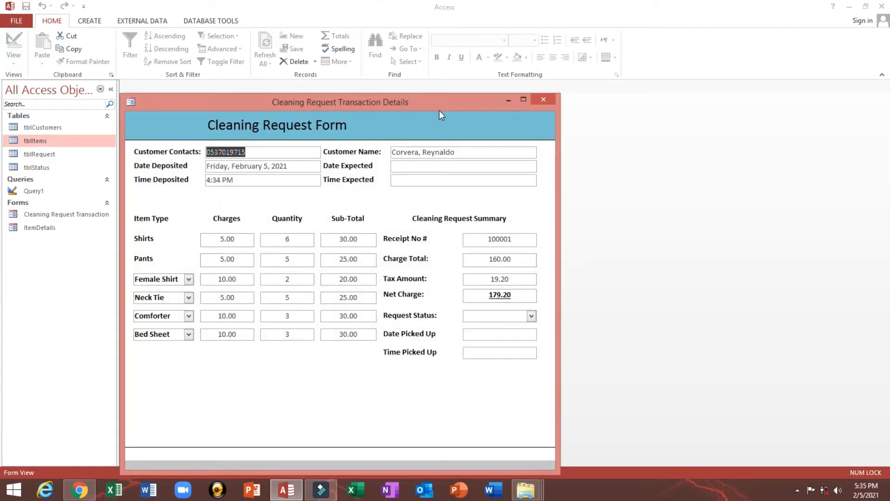
pyautogui.moveTo(439, 110); pyautogui.dragTo(453, 87)
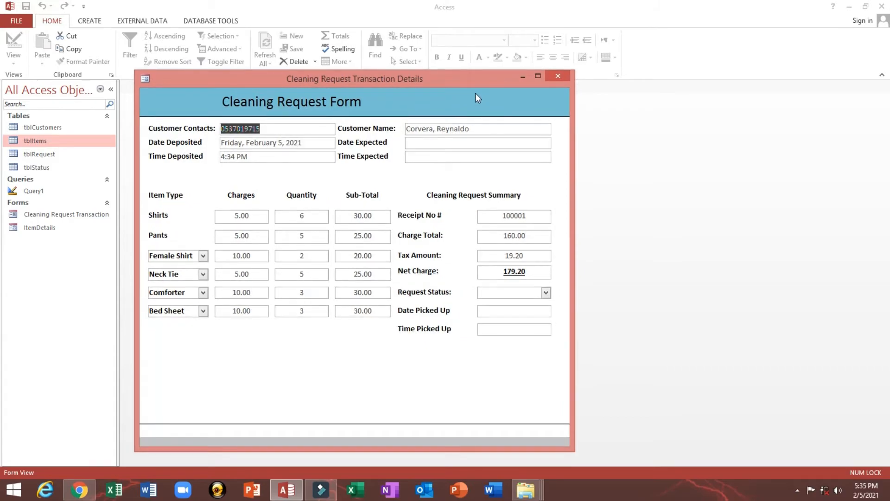
pyautogui.rightClick(475, 92)
pyautogui.click(489, 124)
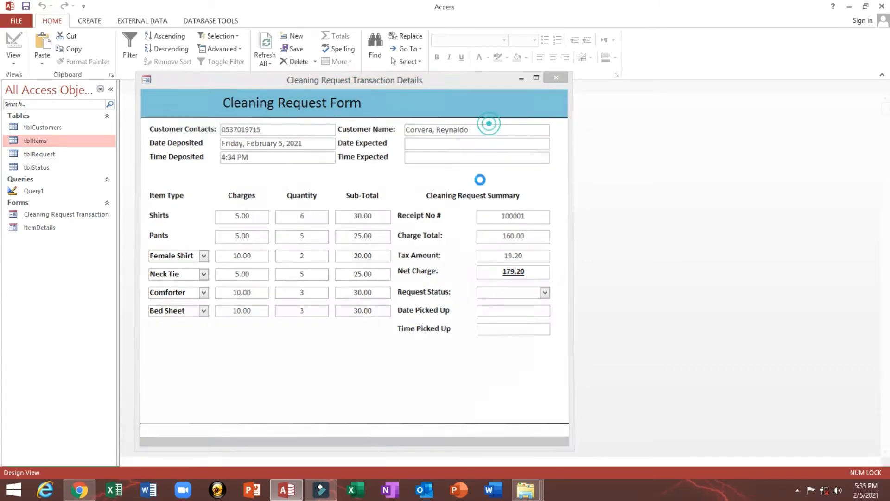
pyautogui.scroll(-3, 473, 198)
pyautogui.click(433, 310)
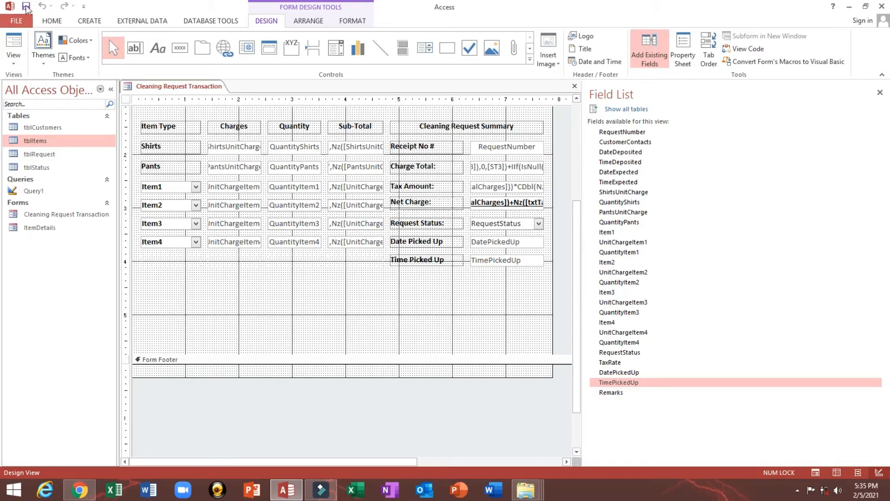
# - Add the Remarks field below the item rows and widen its label
pyautogui.click(25, 7)
pyautogui.click(252, 285)
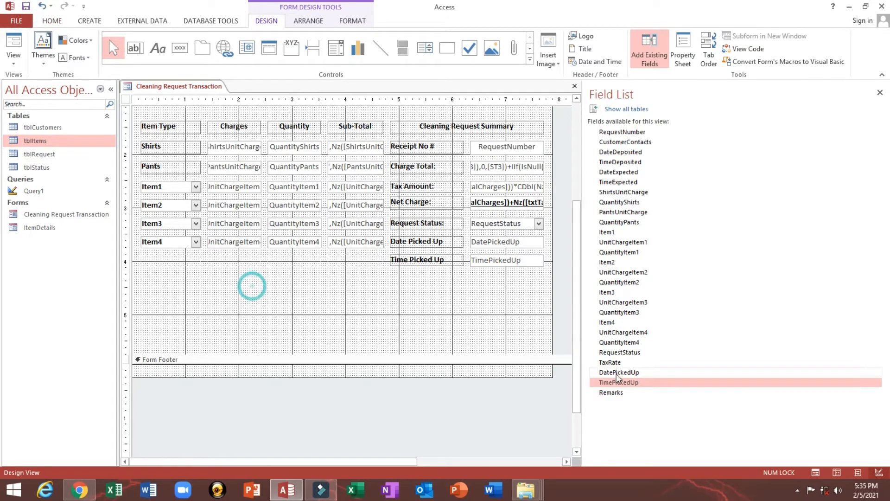
pyautogui.moveTo(612, 393); pyautogui.dragTo(236, 287)
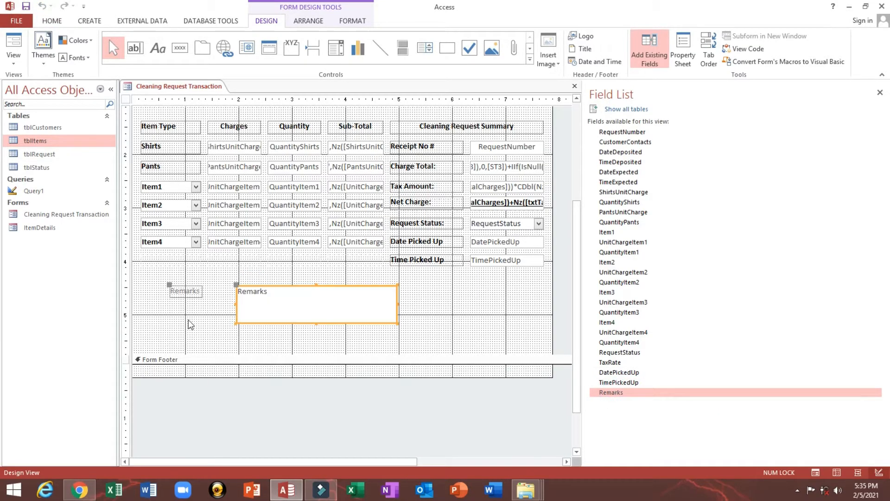
pyautogui.click(176, 298)
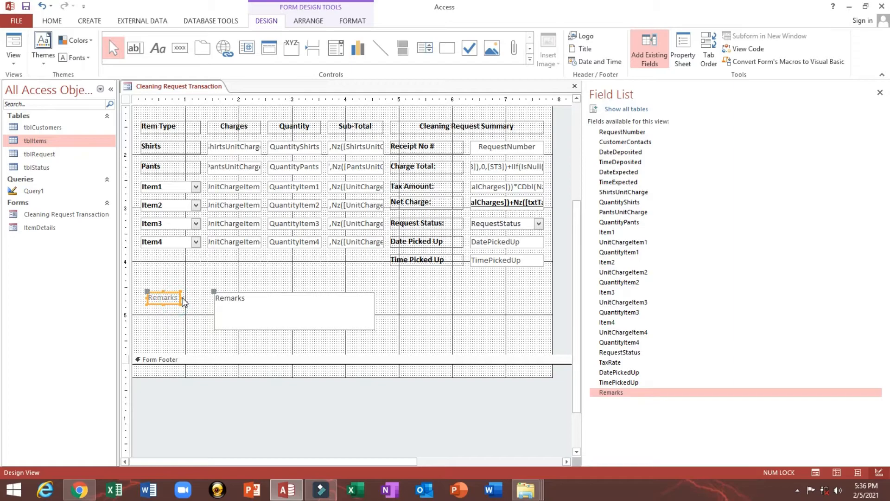
pyautogui.moveTo(183, 296); pyautogui.dragTo(161, 282)
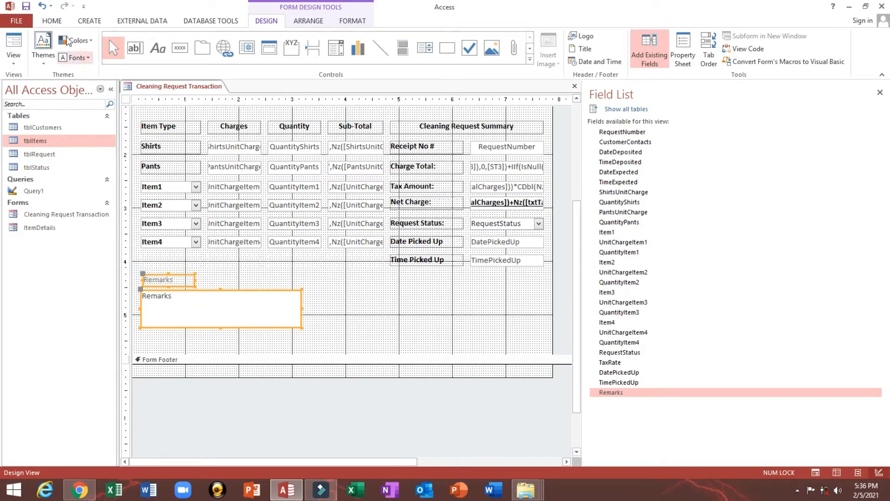
# - Make Remarks black and bold, aligned left with the Item4 column
pyautogui.click(52, 21)
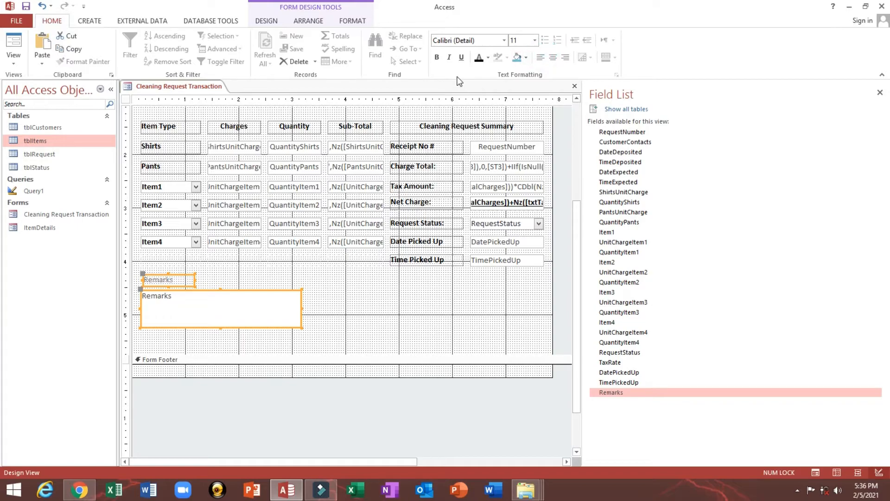
pyautogui.click(478, 57)
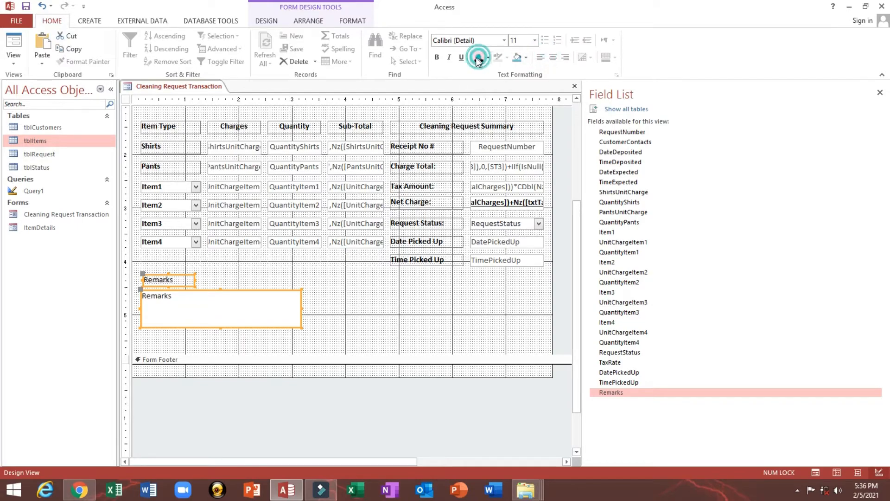
pyautogui.click(437, 59)
pyautogui.moveTo(179, 341); pyautogui.dragTo(224, 283)
pyautogui.rightClick(176, 241)
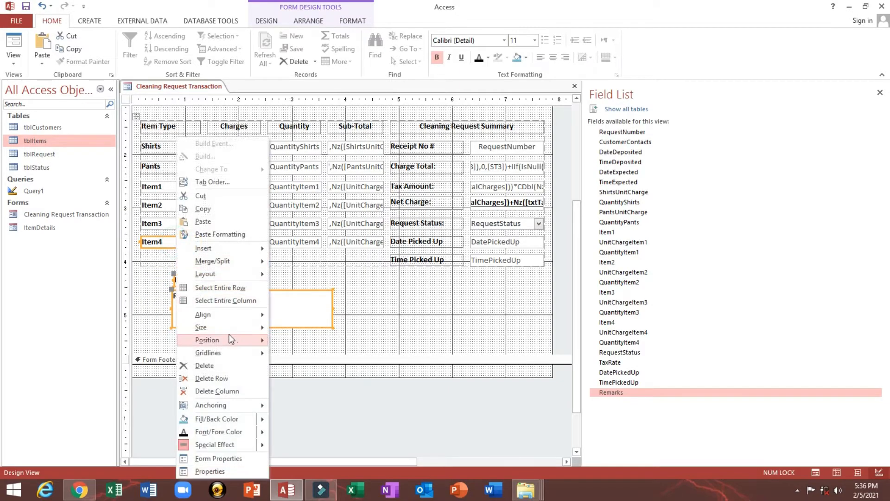
pyautogui.moveTo(229, 314)
pyautogui.click(280, 314)
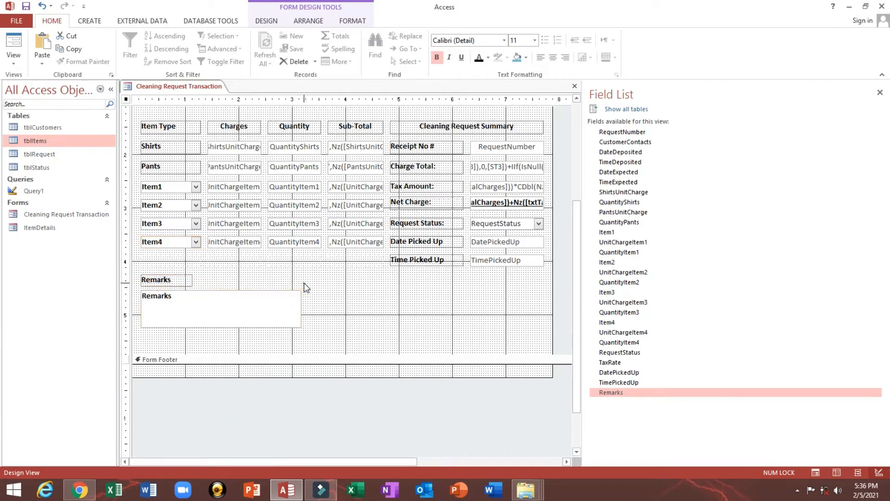
# - Widen the Remarks box toward the summary column, save, shorten the detail area, and view the form
pyautogui.click(266, 301)
pyautogui.moveTo(299, 305); pyautogui.dragTo(448, 295)
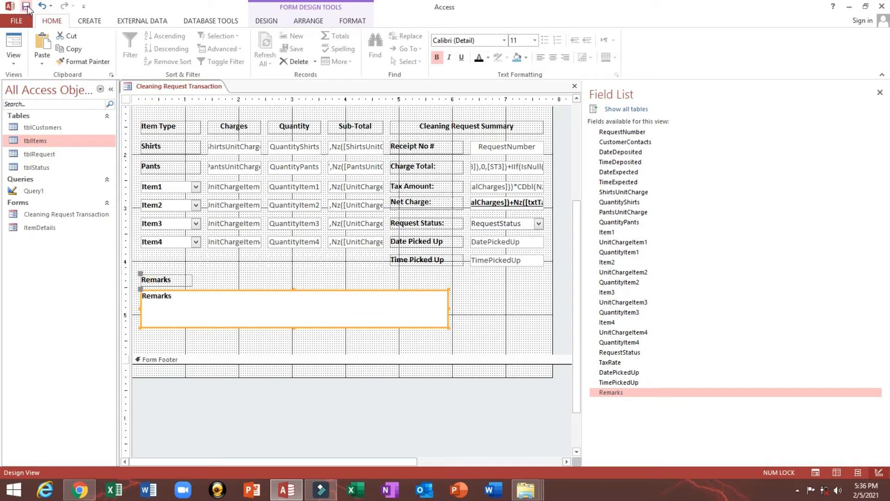
pyautogui.click(26, 6)
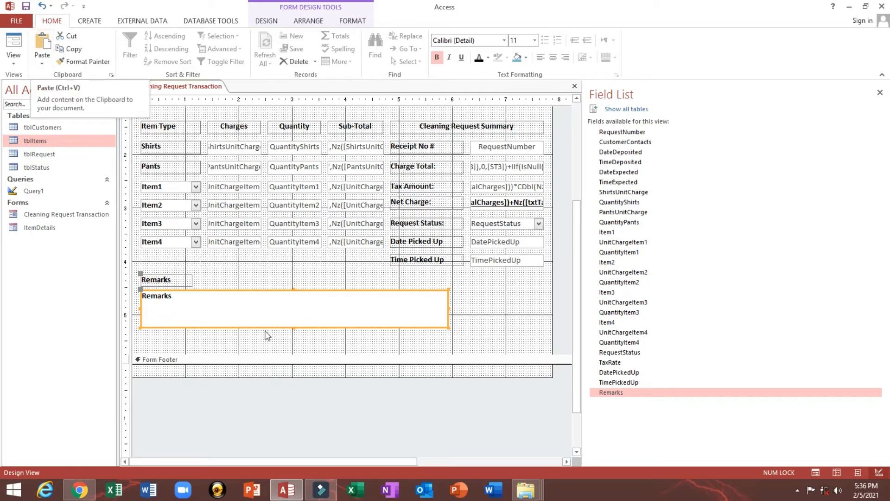
pyautogui.moveTo(276, 352); pyautogui.dragTo(274, 380)
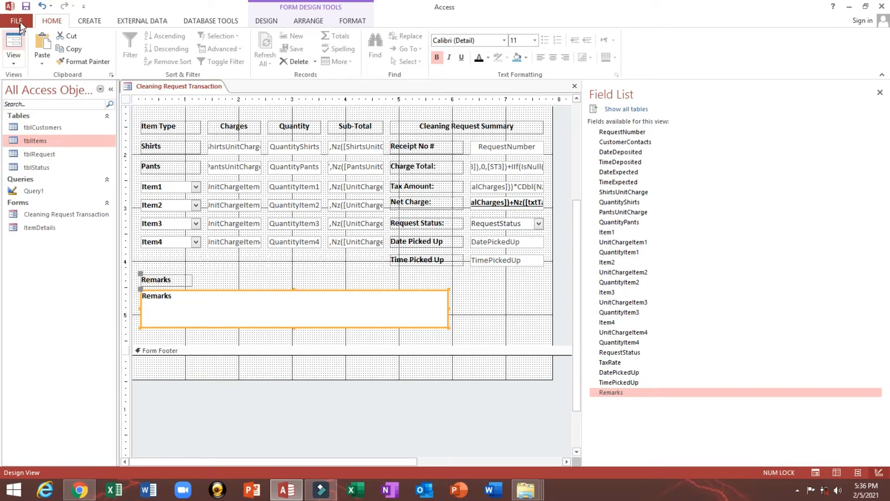
pyautogui.click(13, 42)
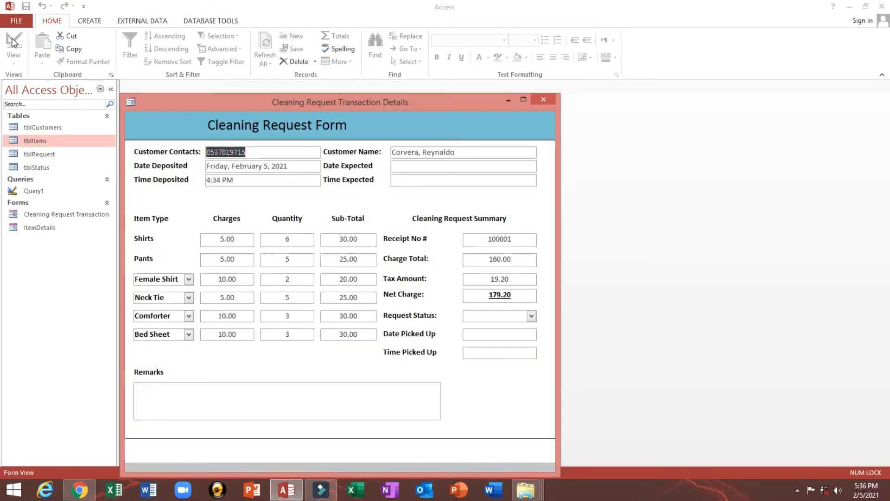
# - Change the Request Status from Paid to UnPaid
pyautogui.click(532, 317)
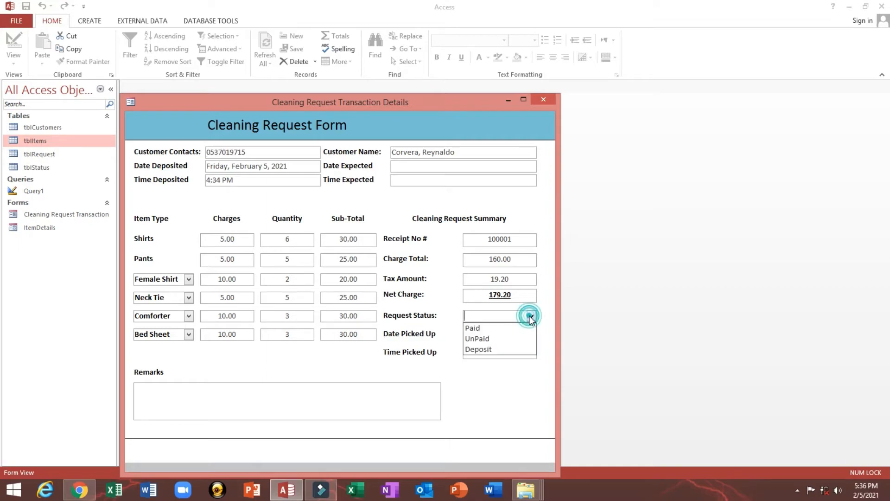
pyautogui.click(499, 333)
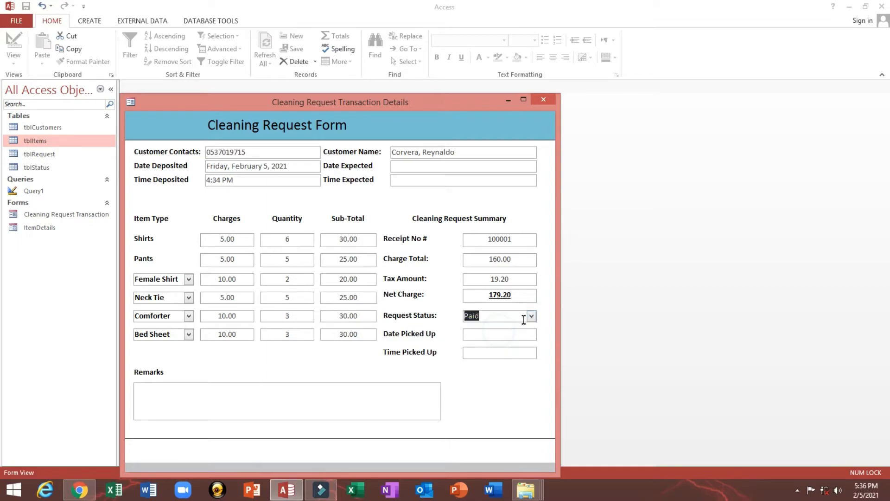
pyautogui.click(531, 315)
pyautogui.click(524, 336)
pyautogui.click(532, 316)
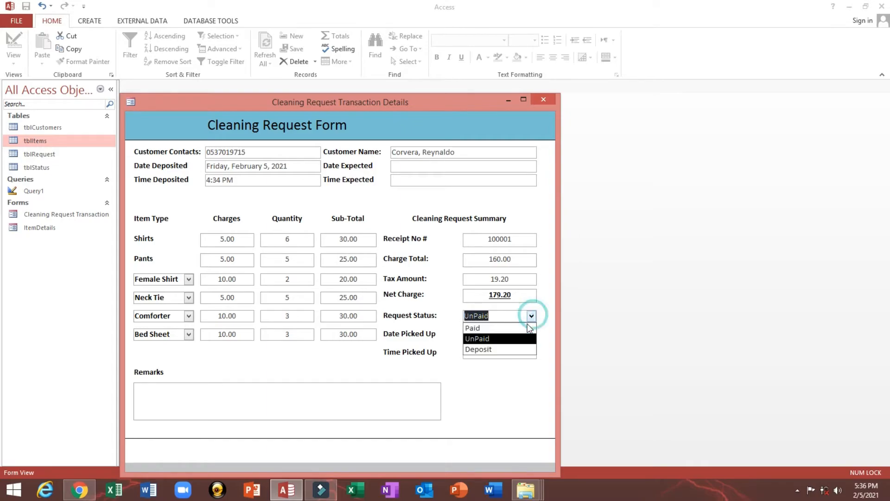
pyautogui.click(278, 400)
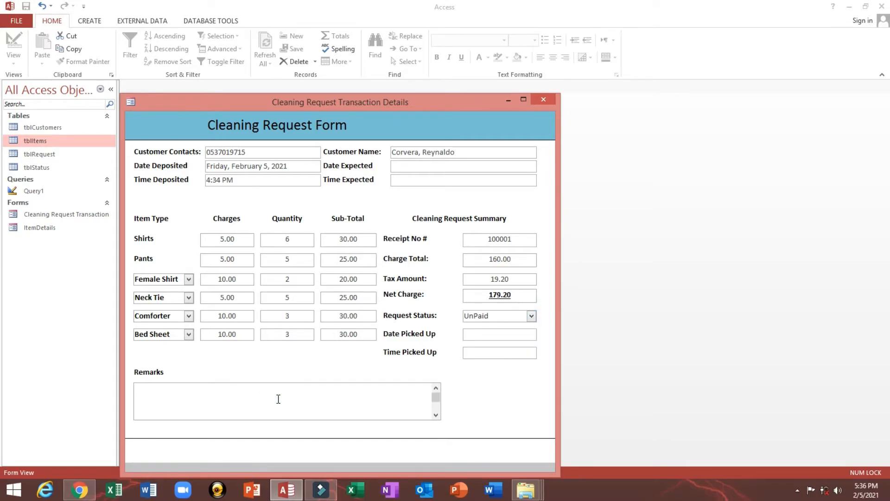
# - Reposition the form window, select the Neck Tie item text, and switch to Design View
pyautogui.moveTo(142, 107); pyautogui.dragTo(149, 84)
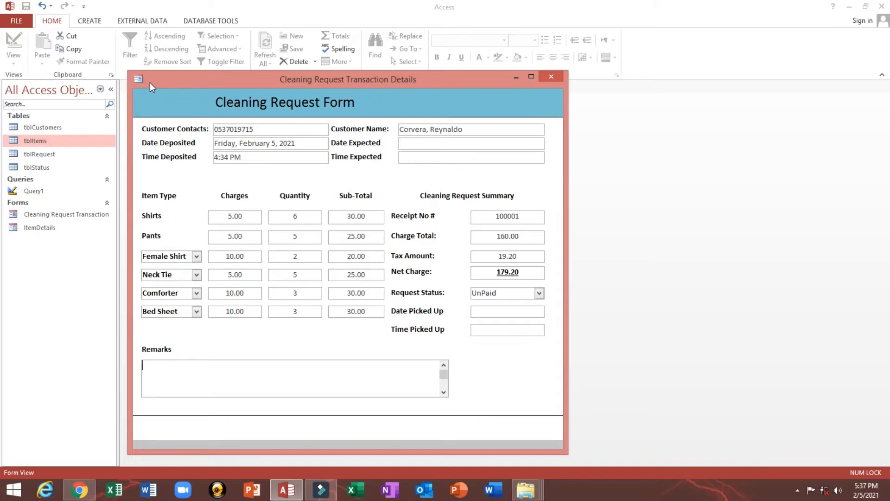
pyautogui.moveTo(225, 216); pyautogui.dragTo(256, 216)
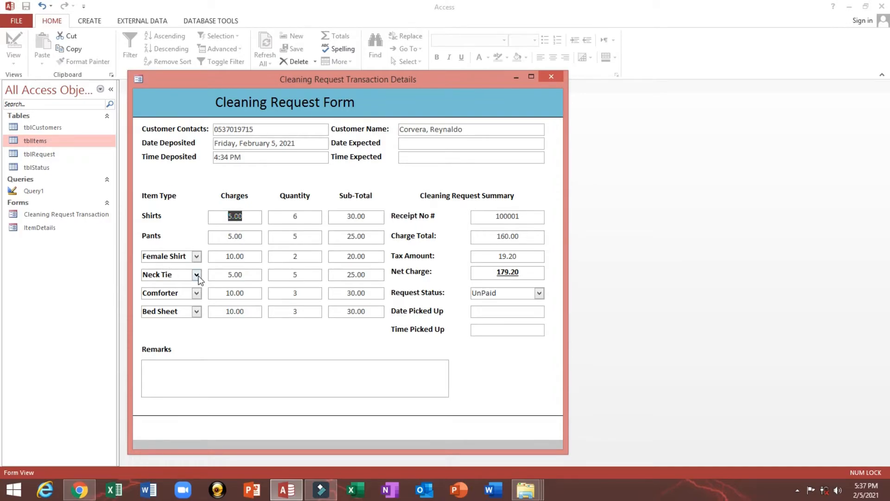
pyautogui.moveTo(174, 275); pyautogui.dragTo(116, 271)
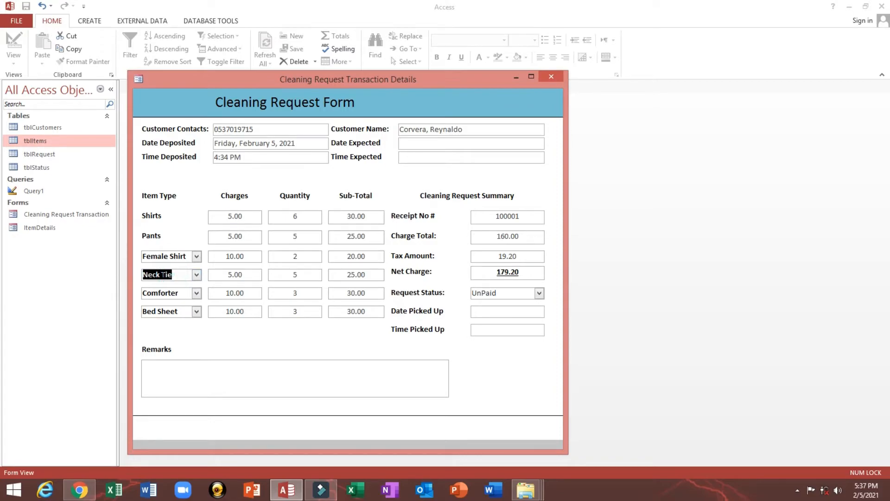
pyautogui.moveTo(181, 274); pyautogui.dragTo(132, 275)
pyautogui.moveTo(252, 79); pyautogui.dragTo(279, 68)
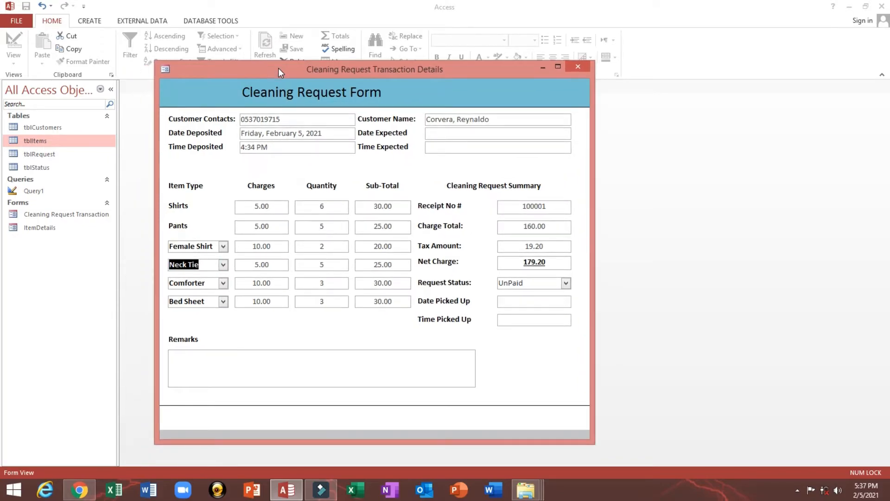
pyautogui.rightClick(427, 80)
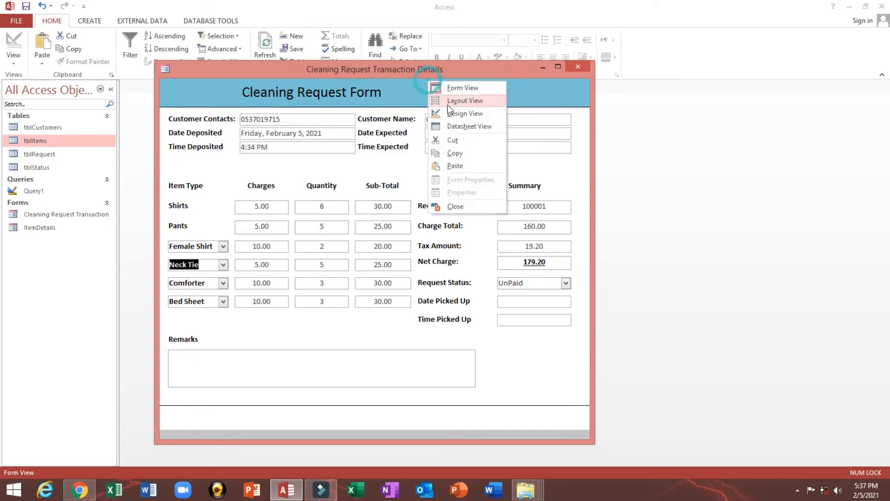
pyautogui.click(447, 111)
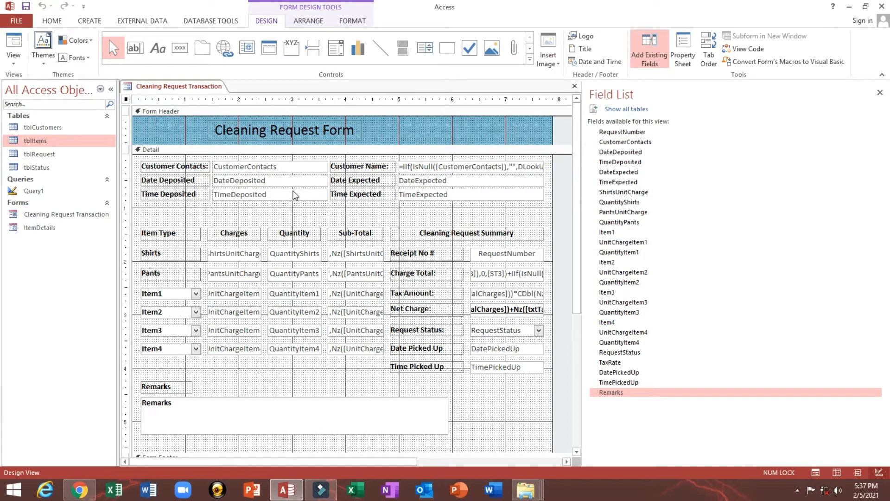
# - Add a plain command button without the wizard and place it beside the Item1 field
pyautogui.click(180, 48)
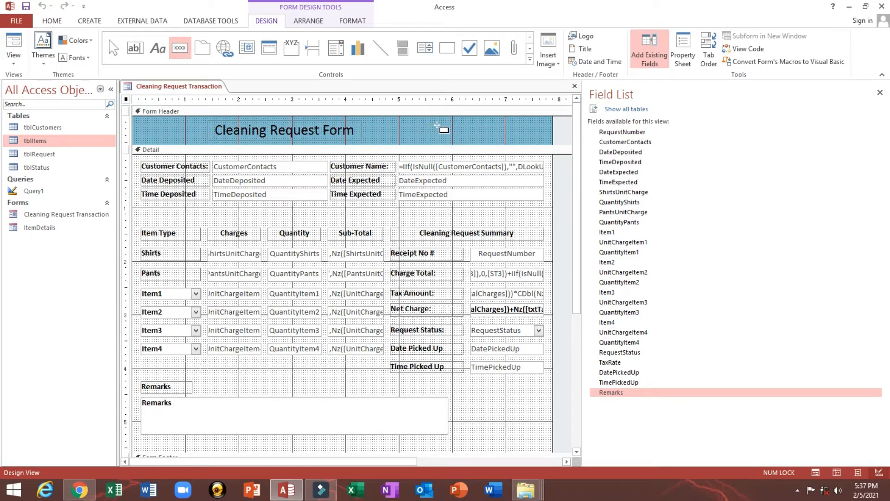
pyautogui.moveTo(438, 122); pyautogui.dragTo(466, 135)
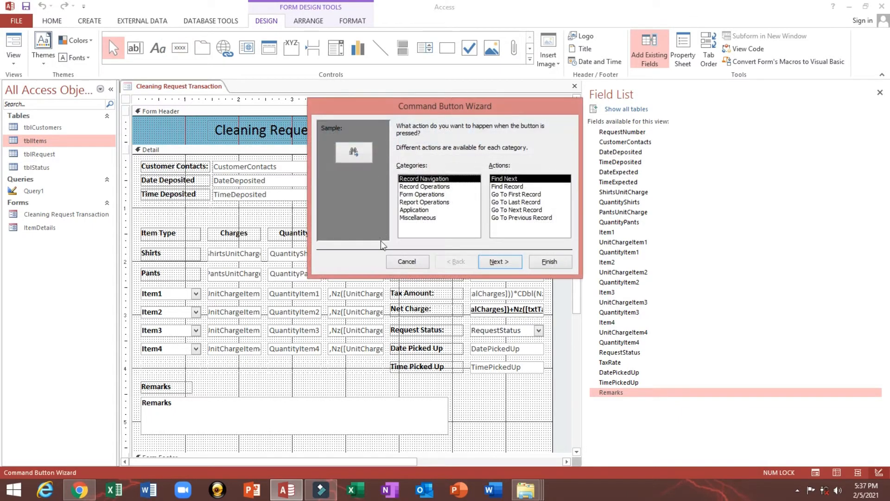
pyautogui.click(392, 262)
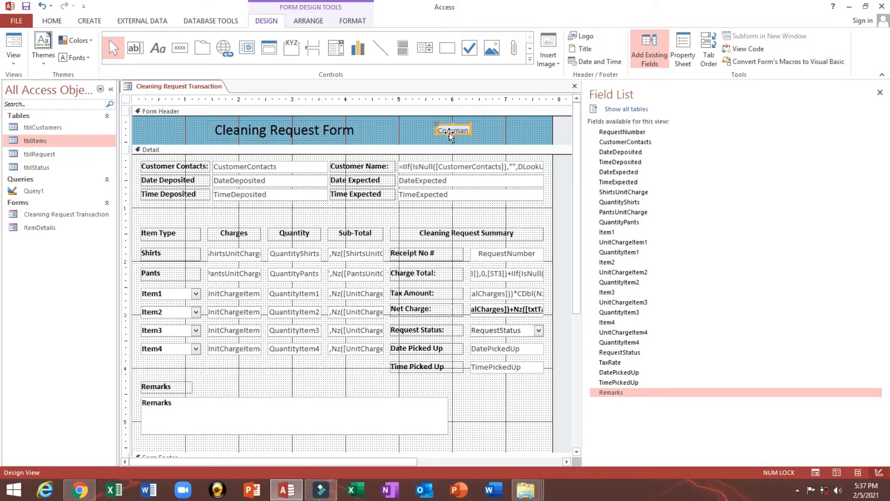
pyautogui.moveTo(449, 132); pyautogui.dragTo(206, 302)
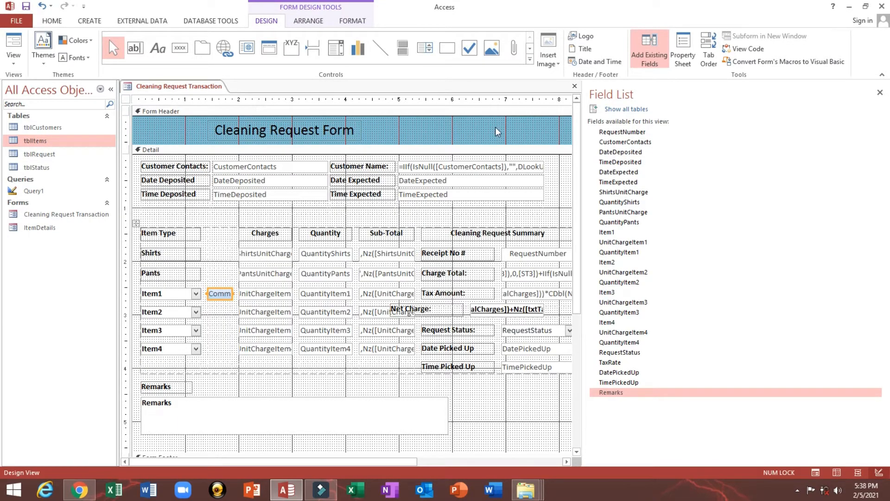
# - Adjust the field list pane, narrow the form's width, and bring up the property sheet
pyautogui.moveTo(582, 160); pyautogui.dragTo(695, 170)
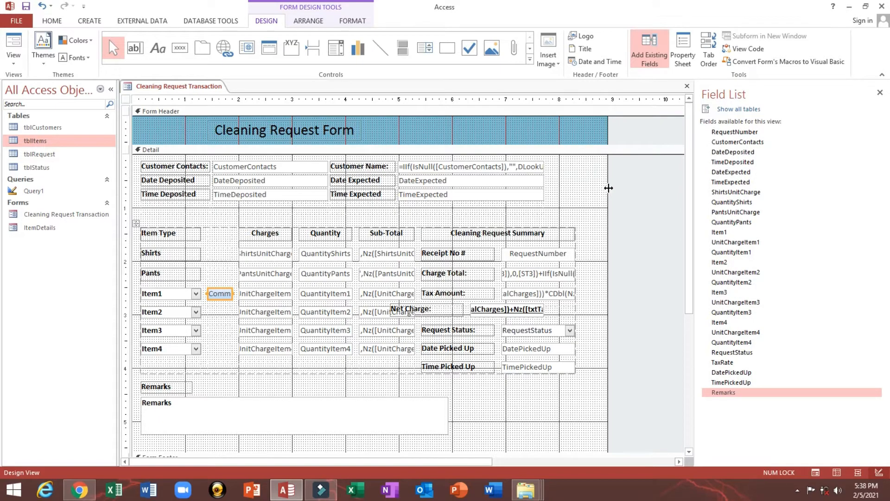
pyautogui.moveTo(608, 188); pyautogui.dragTo(586, 189)
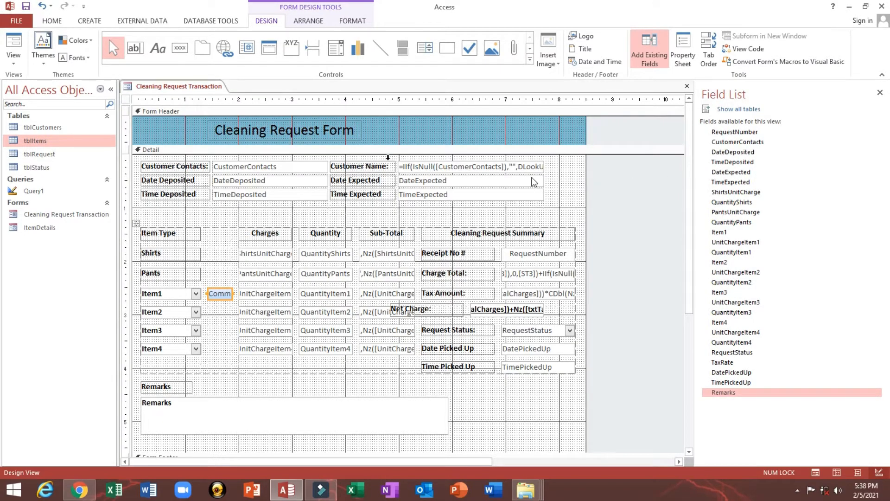
pyautogui.moveTo(695, 151); pyautogui.dragTo(640, 151)
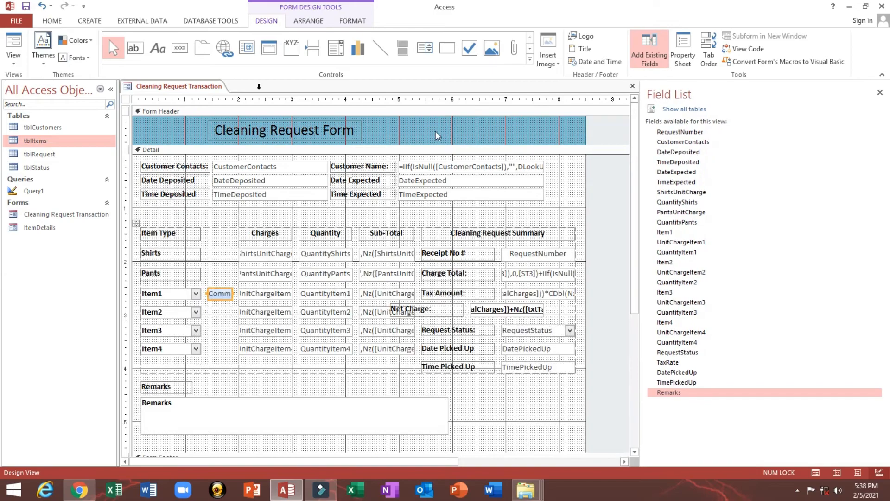
pyautogui.doubleClick(126, 100)
# - Give the new button the caption 'Select' and the name cmd1
pyautogui.click(218, 295)
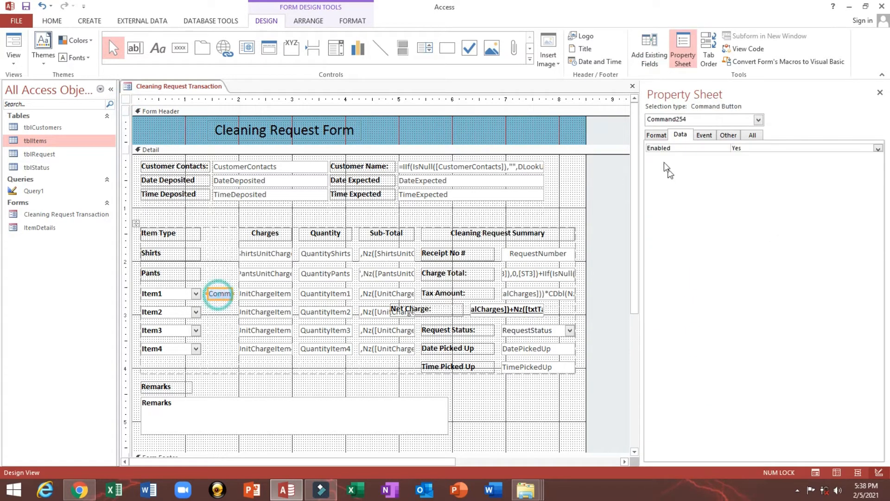
pyautogui.click(656, 135)
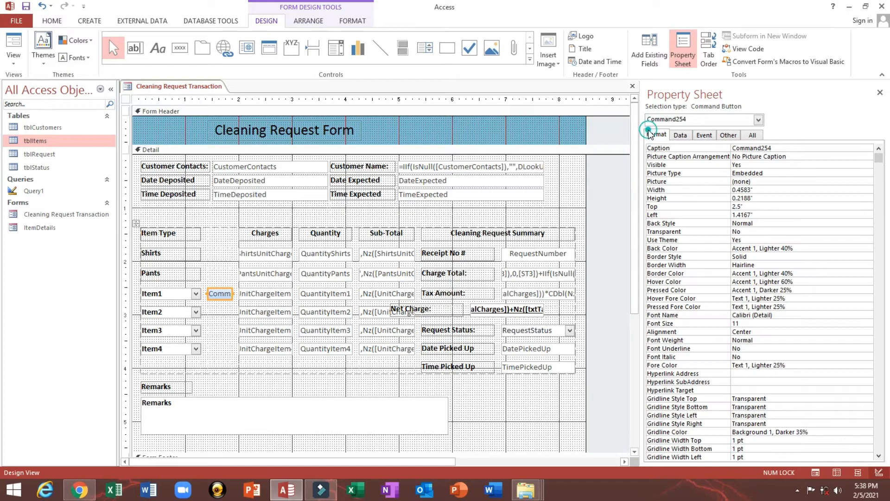
pyautogui.doubleClick(787, 148)
pyautogui.write('Se')
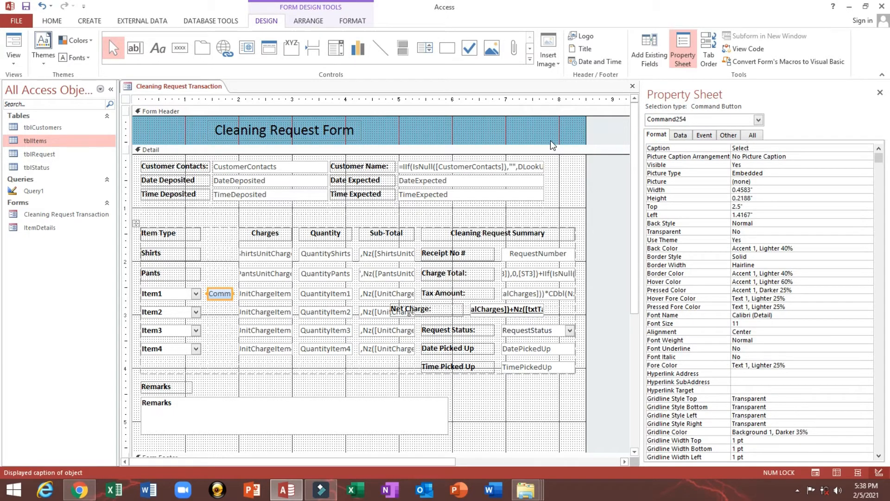
pyautogui.write('lect')
pyautogui.press('Return')
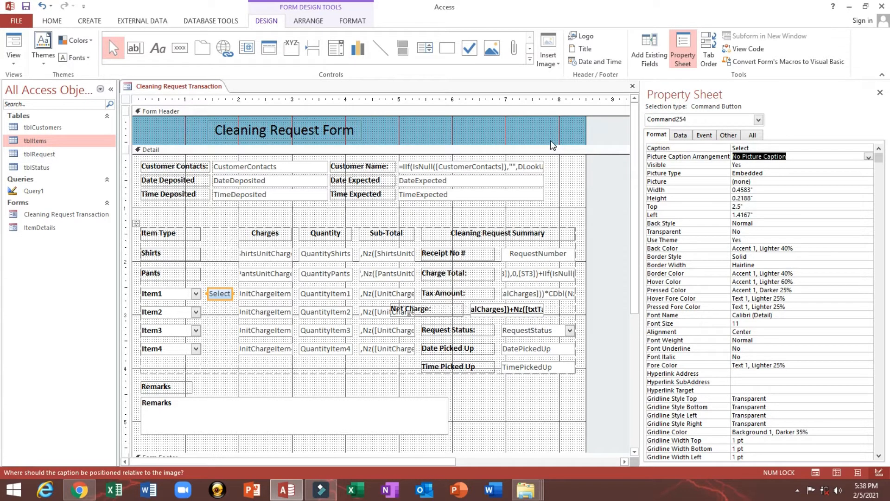
pyautogui.click(729, 136)
pyautogui.doubleClick(802, 149)
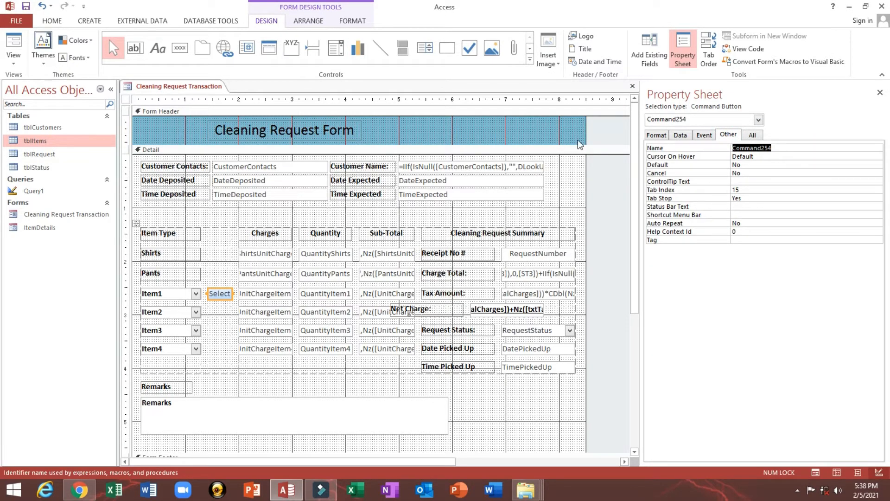
pyautogui.write('cmd1')
pyautogui.press('Return')
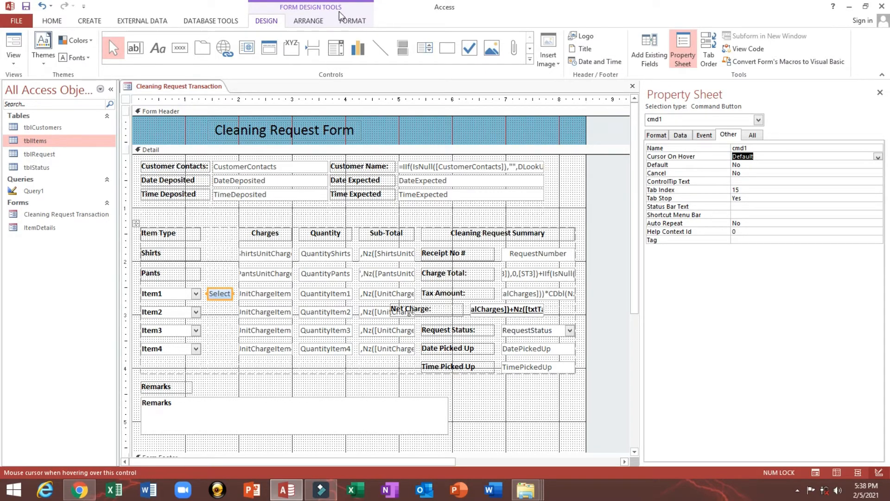
# - Paste copies of the Select button beside the Item2, Item3 and Item4 rows
pyautogui.click(222, 289)
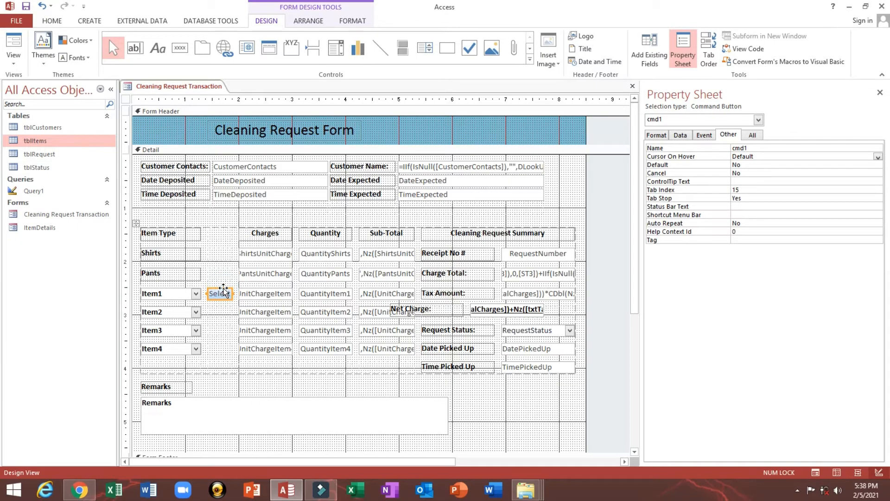
pyautogui.hotkey('ctrl', 'v')
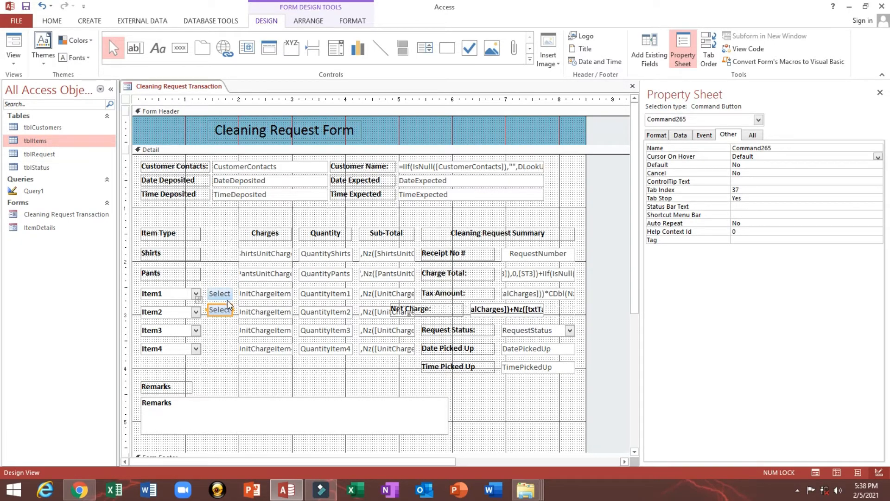
pyautogui.hotkey('ctrl', 'v')
pyautogui.hotkey('ctrl', 'v')
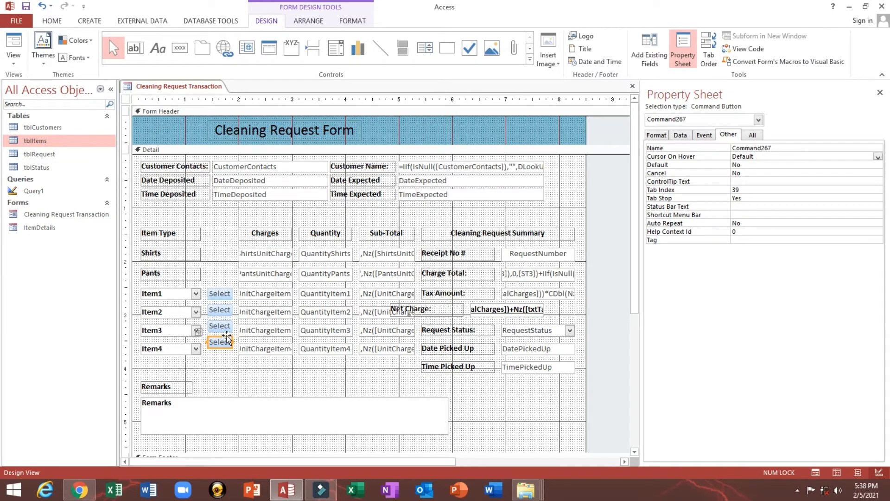
pyautogui.moveTo(227, 341); pyautogui.dragTo(225, 312)
# - Save the form, preview it in Form View, and return to Design View
pyautogui.click(220, 294)
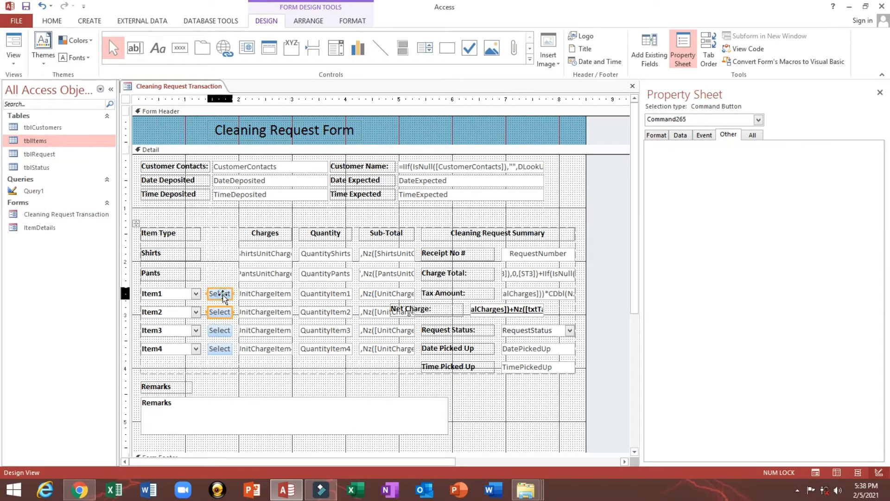
pyautogui.click(26, 6)
pyautogui.click(14, 41)
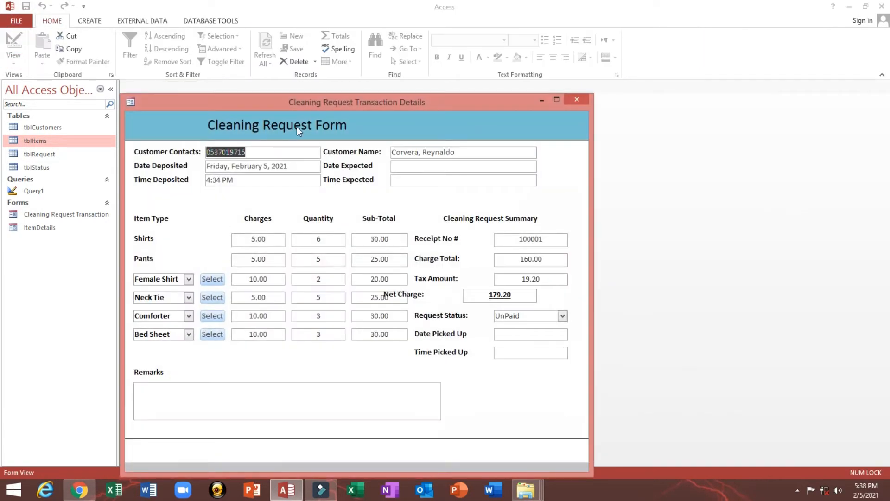
pyautogui.moveTo(303, 102); pyautogui.dragTo(297, 61)
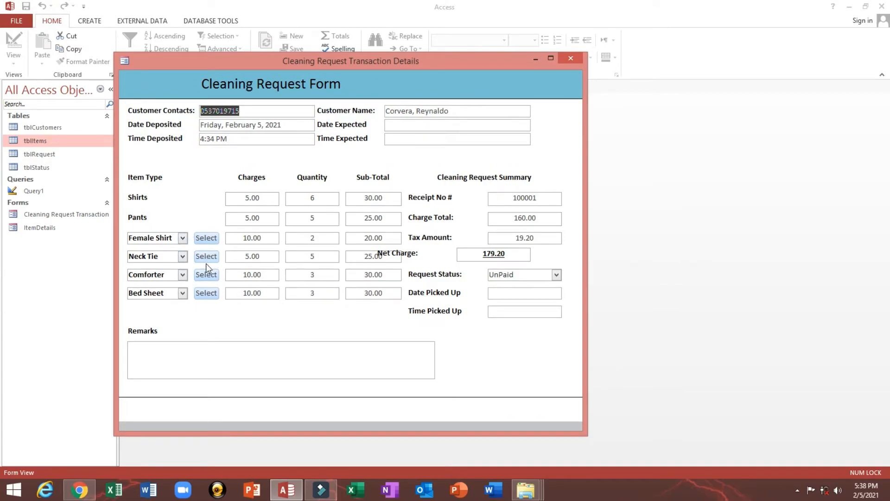
pyautogui.rightClick(380, 62)
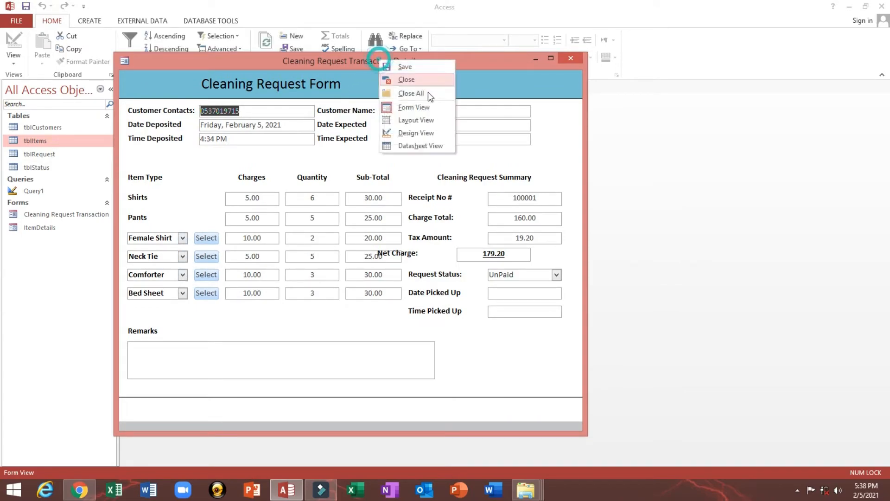
pyautogui.click(420, 134)
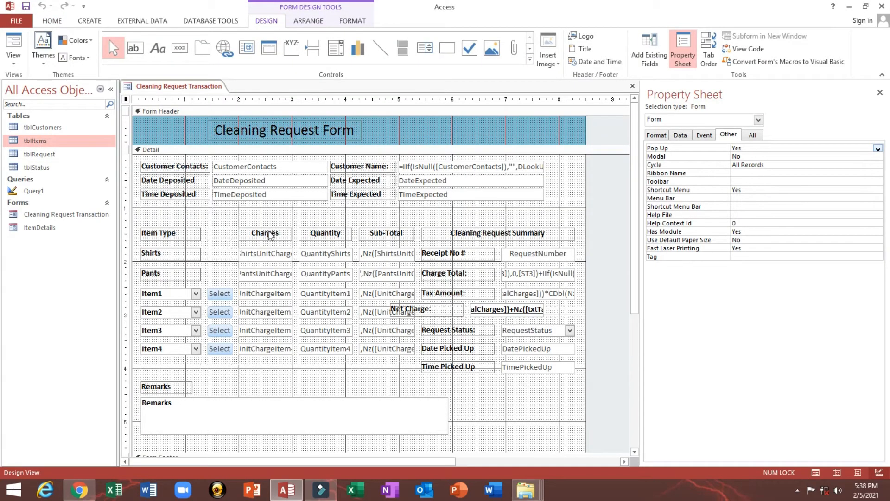
pyautogui.click(265, 233)
# - Draw a 'Charge Type' label and move it above the Select buttons
pyautogui.click(157, 48)
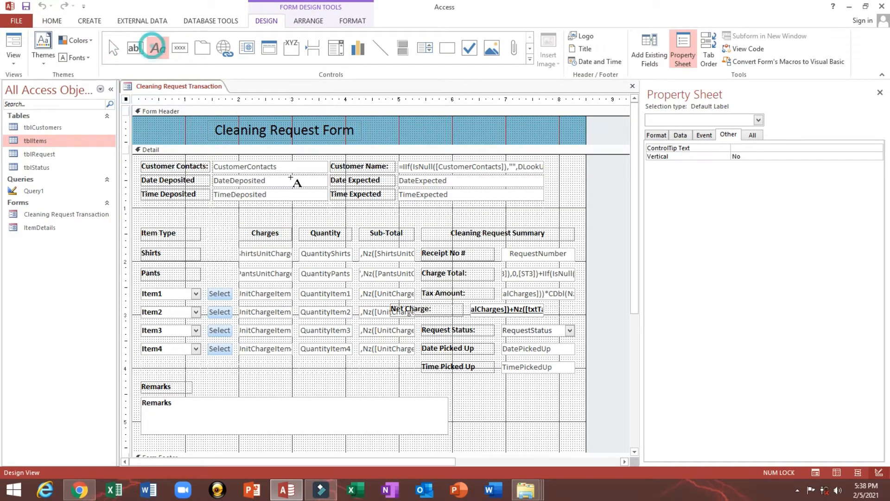
pyautogui.moveTo(443, 123); pyautogui.dragTo(488, 134)
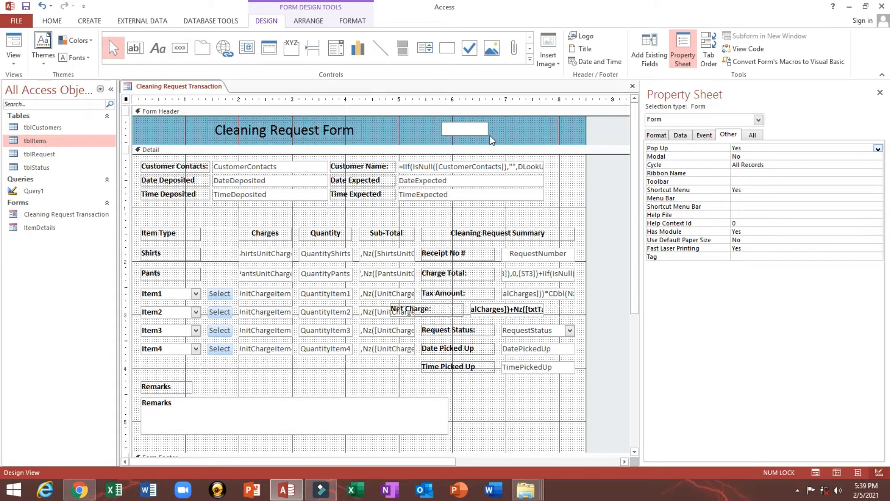
pyautogui.write('Charge Type')
pyautogui.press('Tab')
pyautogui.click(496, 128)
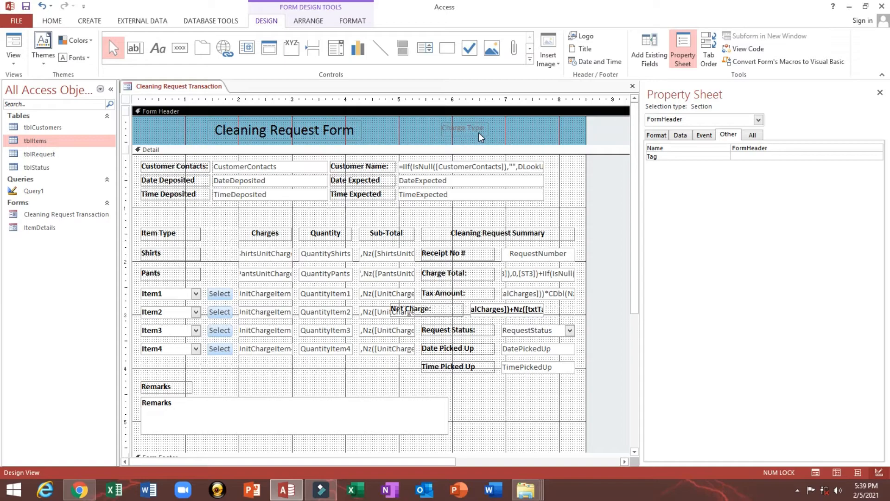
pyautogui.click(479, 135)
pyautogui.moveTo(477, 135); pyautogui.dragTo(230, 240)
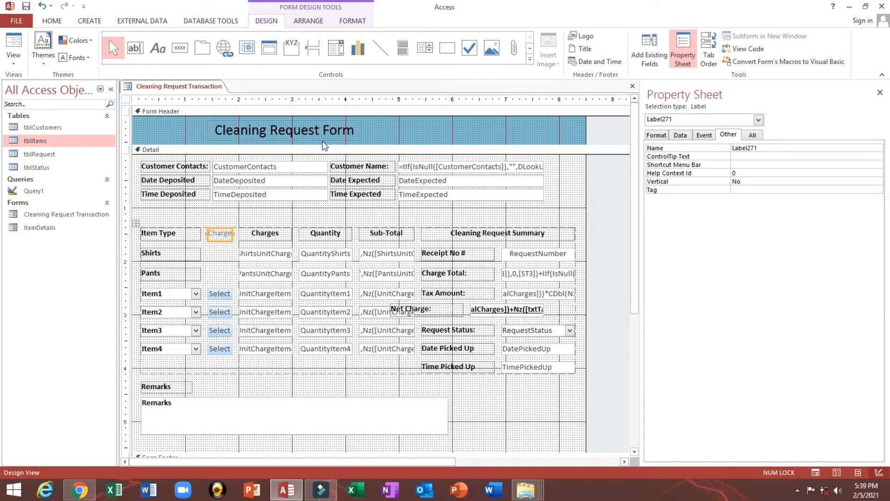
# - Make the Charge Type label text dark and preview the form in Form View
pyautogui.click(46, 20)
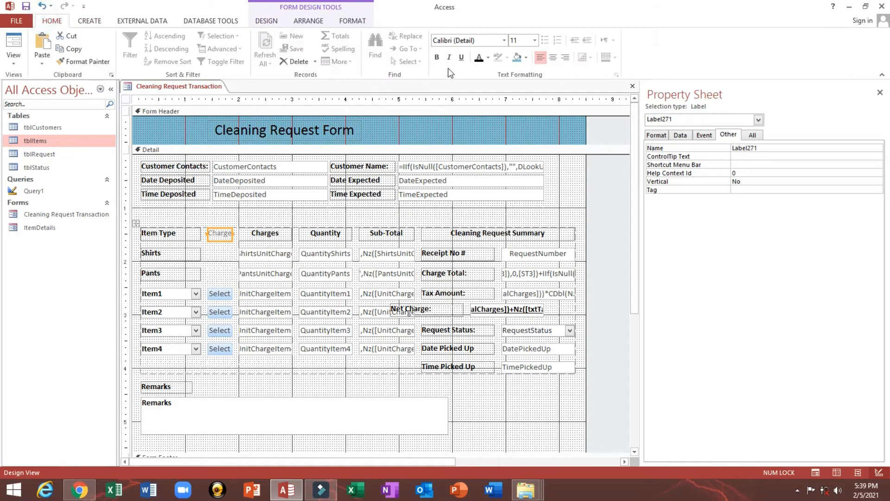
pyautogui.click(480, 58)
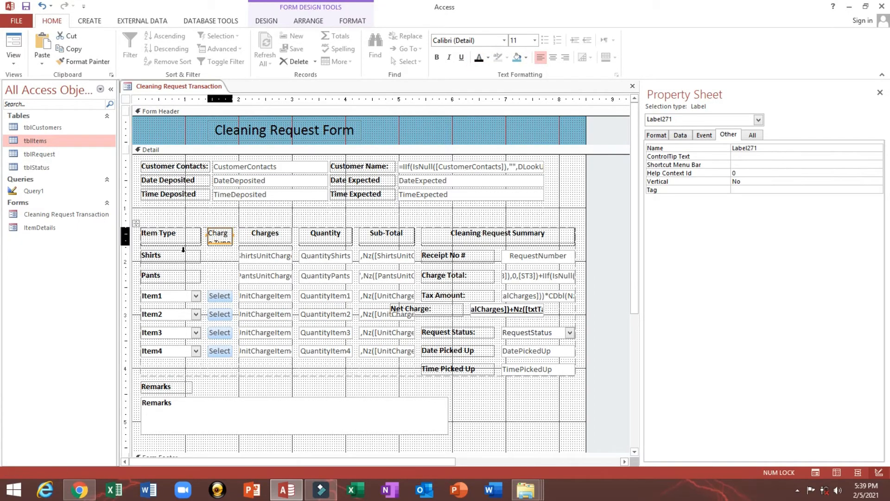
pyautogui.write('Type')
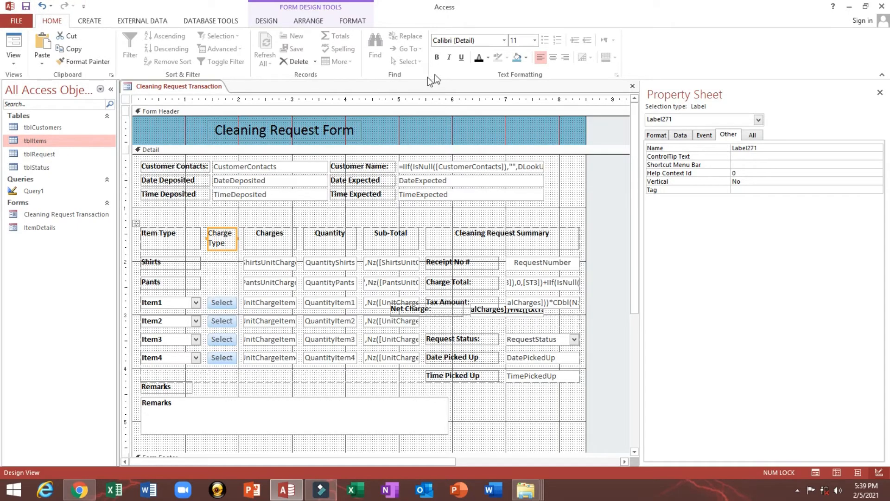
pyautogui.click(8, 41)
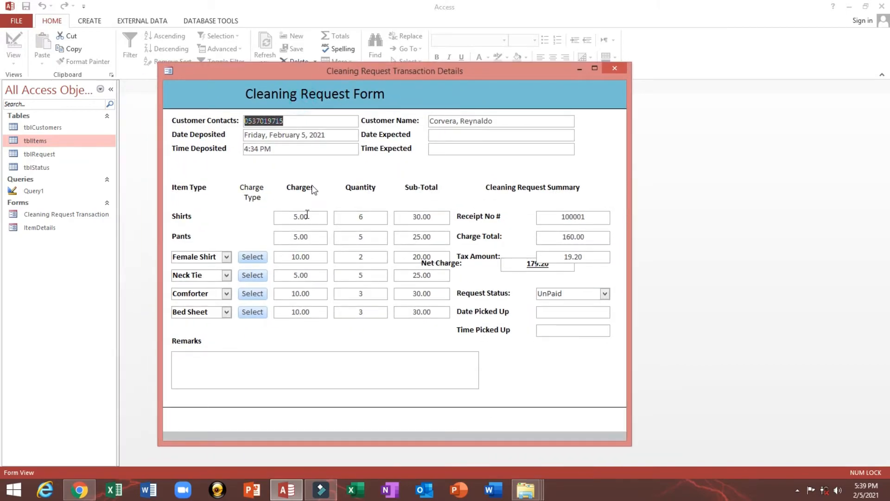
pyautogui.click(250, 258)
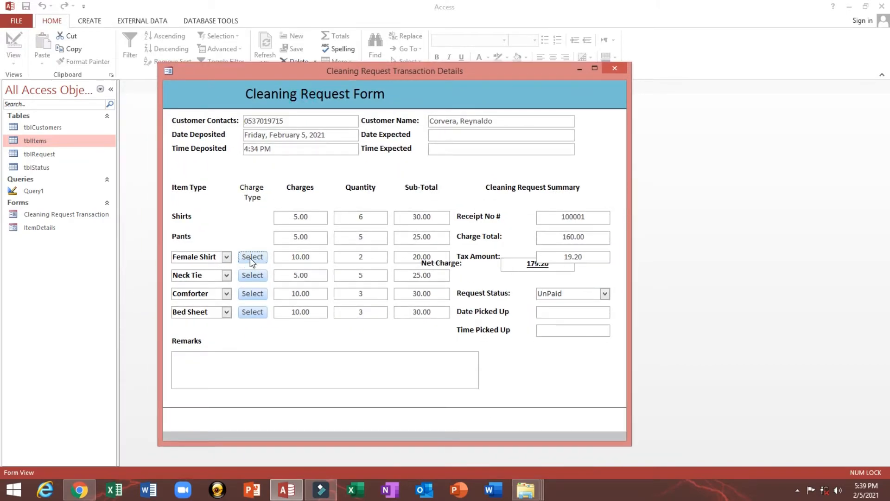
pyautogui.doubleClick(36, 228)
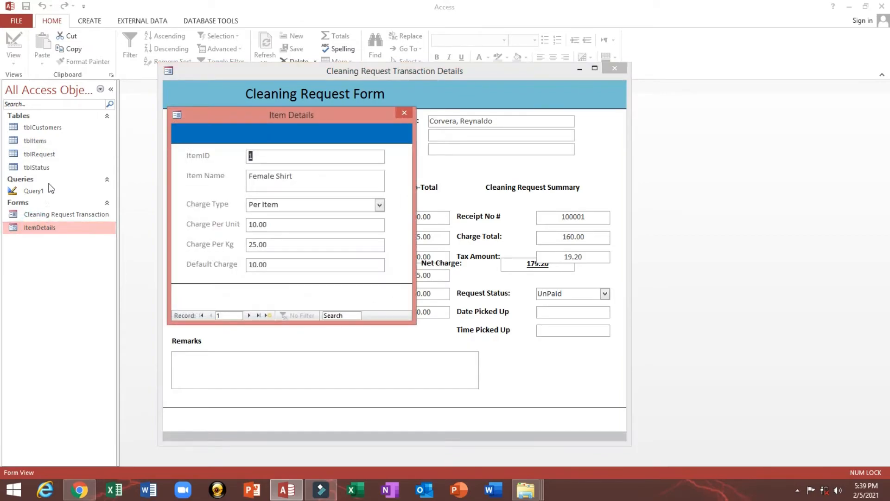
pyautogui.moveTo(259, 108); pyautogui.dragTo(402, 108)
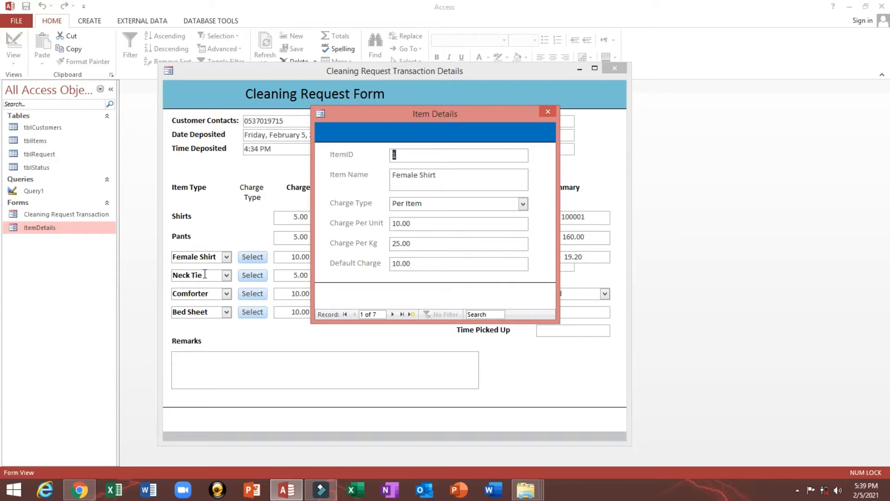
pyautogui.moveTo(386, 116); pyautogui.dragTo(336, 121)
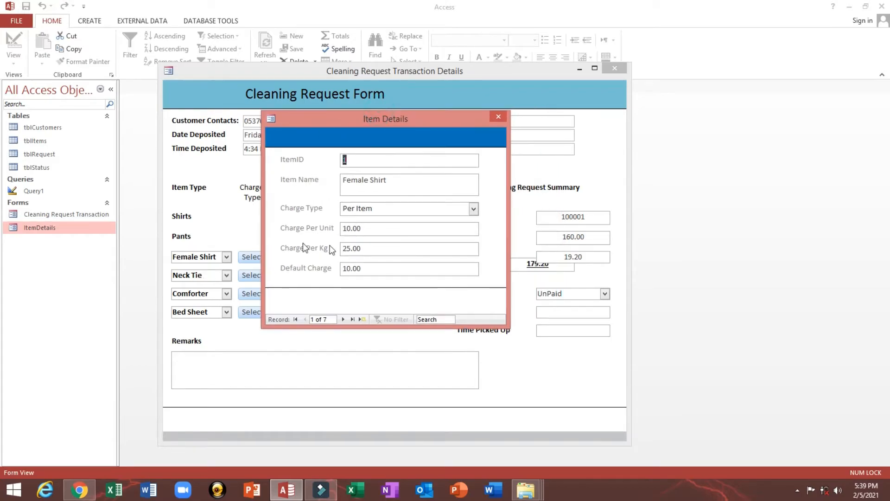
pyautogui.click(473, 209)
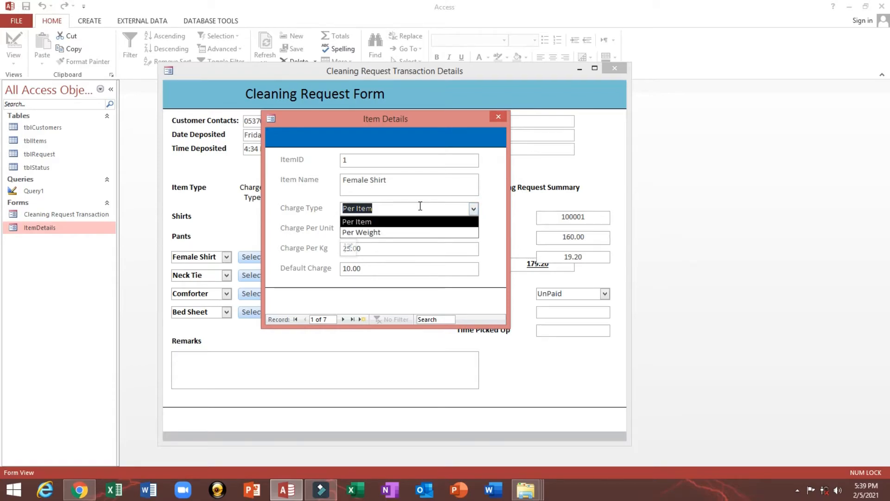
pyautogui.click(497, 118)
pyautogui.rightClick(344, 216)
pyautogui.click(372, 244)
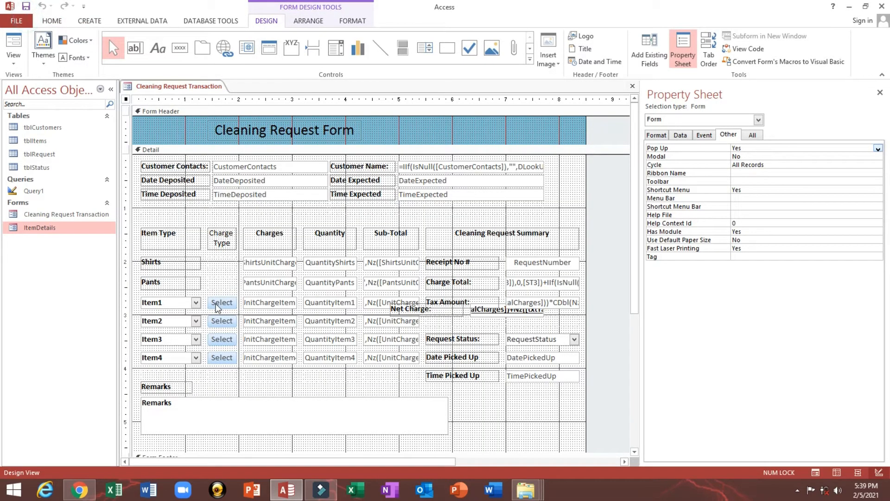
# - Rename the Item2 and Item3 Select buttons, giving the Item3 button the name cmd3
pyautogui.click(216, 306)
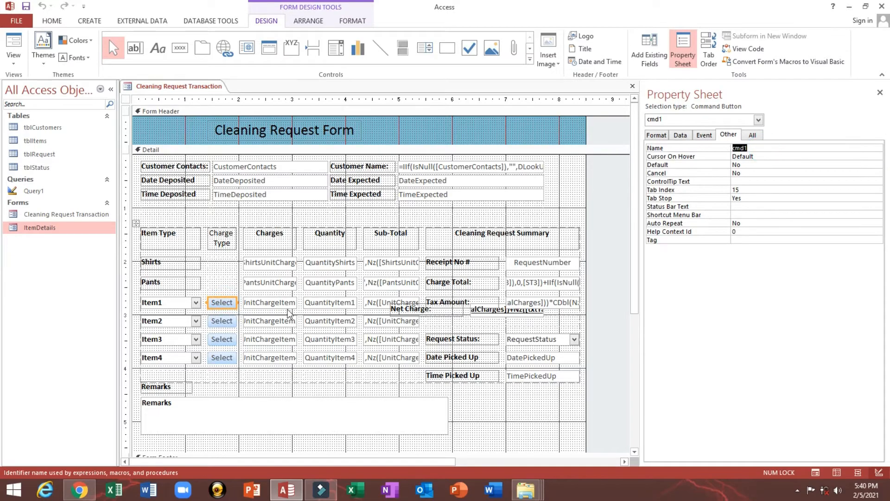
pyautogui.click(220, 322)
pyautogui.click(794, 148)
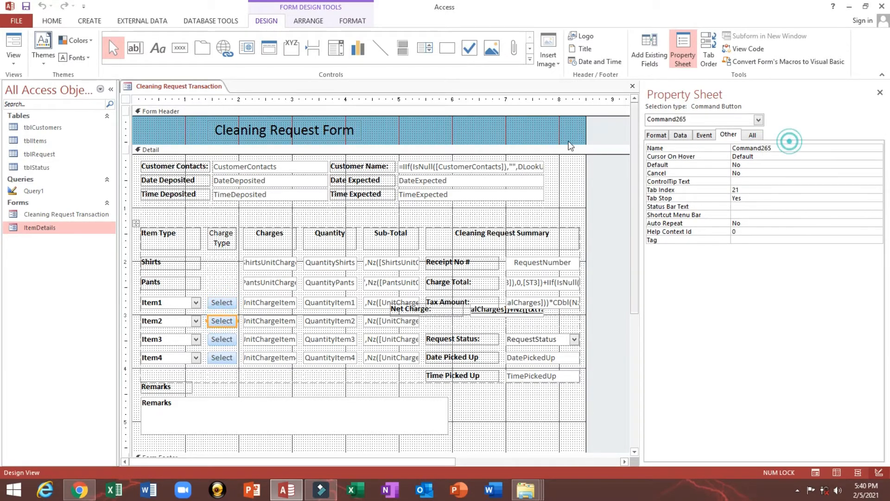
pyautogui.doubleClick(783, 147)
pyautogui.write('cmd1')
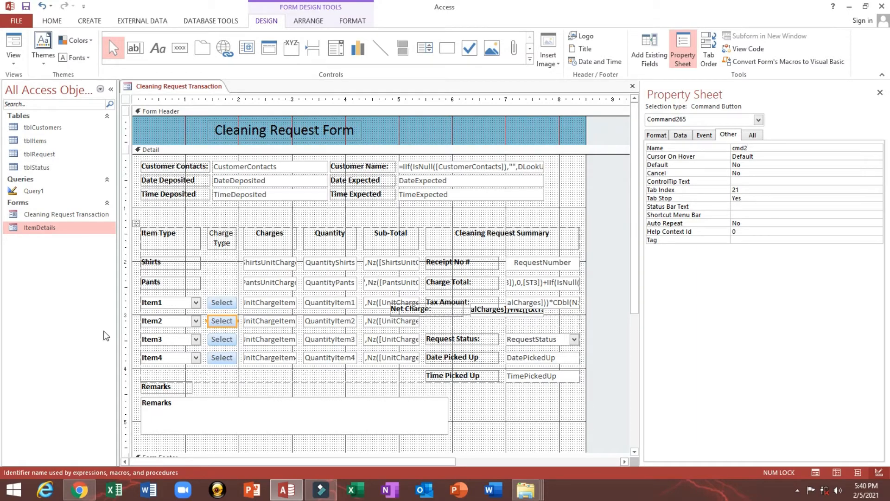
pyautogui.click(232, 341)
pyautogui.click(787, 149)
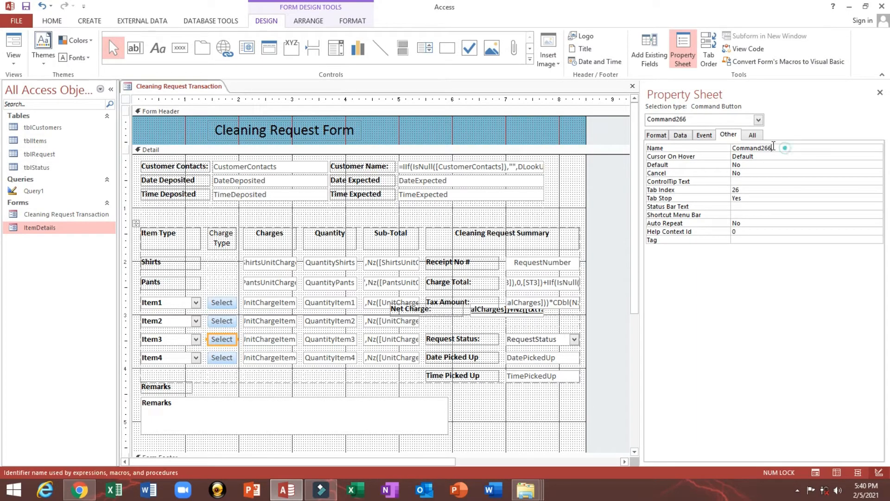
pyautogui.doubleClick(786, 148)
pyautogui.write('cmd')
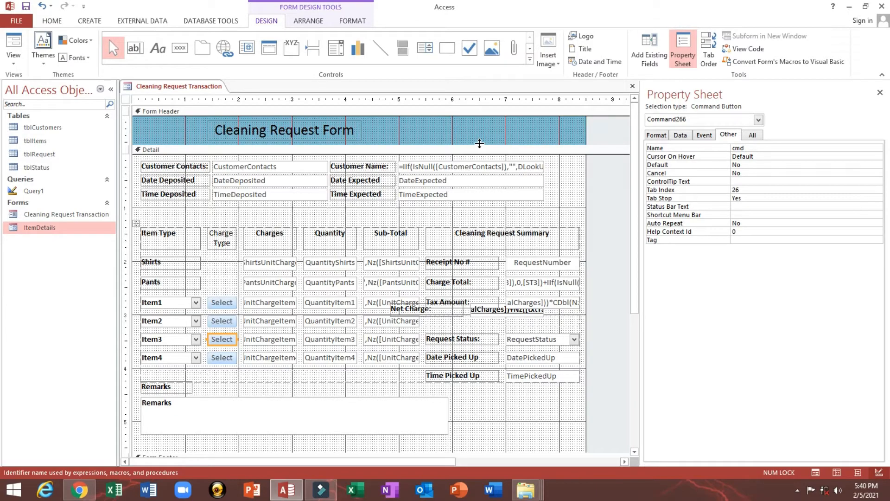
pyautogui.write('13')
pyautogui.press('Return')
# - Rename the Item4 Select button from Command267 to cmd4
pyautogui.click(213, 361)
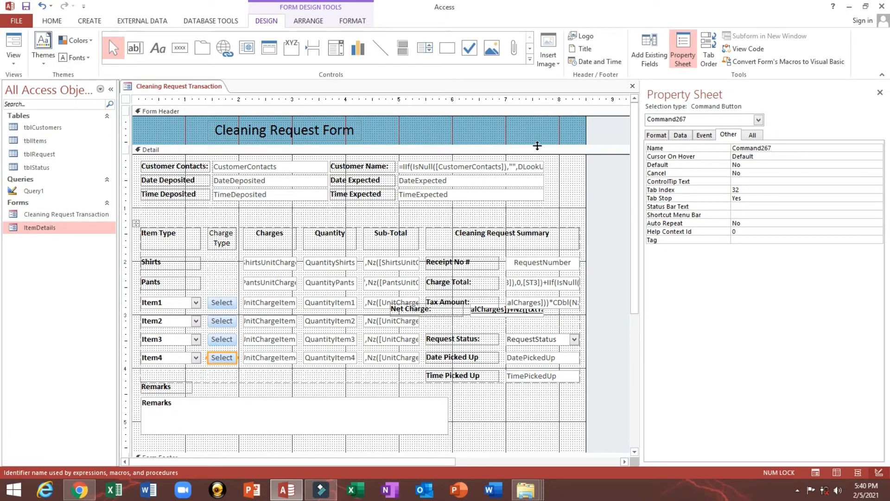
pyautogui.press('BackSpace')
pyautogui.press('BackSpace')
pyautogui.press('BackSpace')
pyautogui.press('BackSpace')
pyautogui.press('BackSpace')
pyautogui.press('BackSpace')
pyautogui.press('BackSpace')
pyautogui.press('BackSpace')
pyautogui.press('BackSpace')
pyautogui.write('cmd')
pyautogui.press('Return')
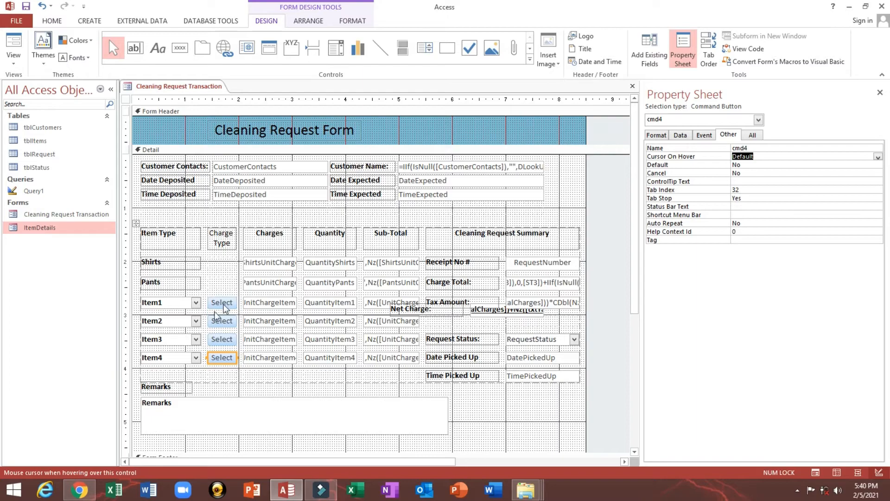
# - Select the Item1 Select button and show its On Click event property
pyautogui.click(222, 302)
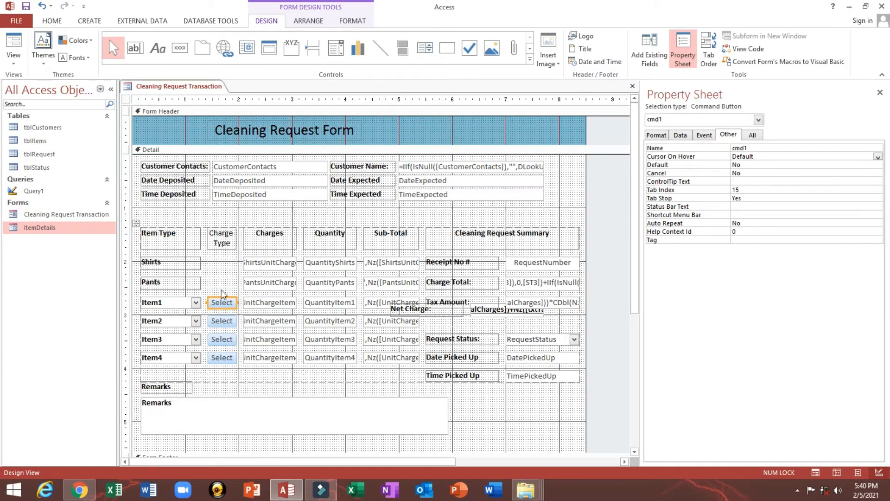
pyautogui.click(160, 304)
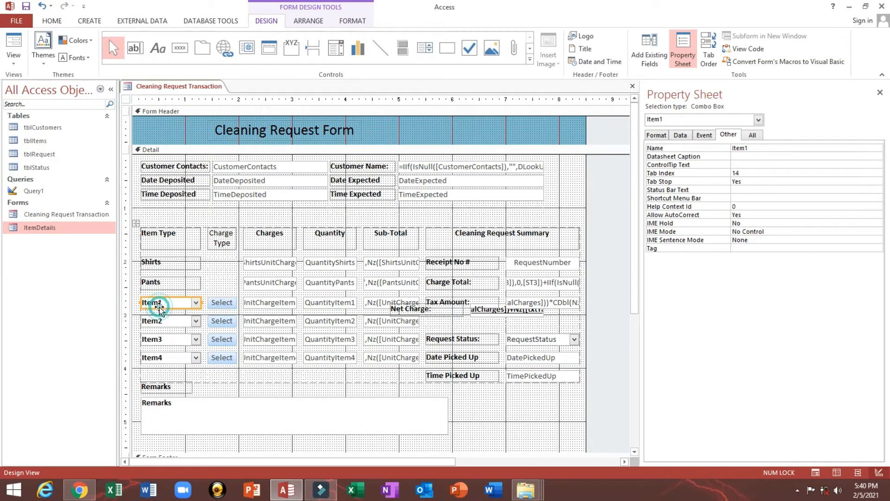
pyautogui.click(219, 306)
pyautogui.click(705, 136)
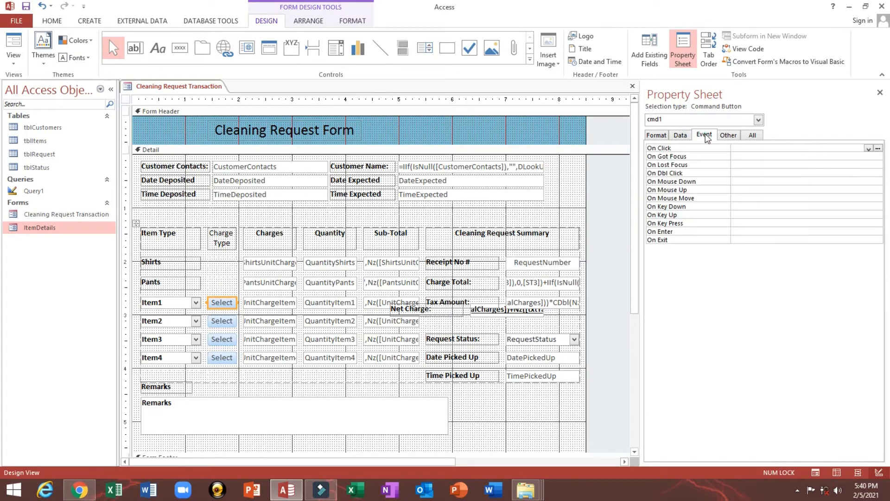
pyautogui.click(671, 148)
# - Create cmd1's On Click event procedure and declare stDocName As String
pyautogui.click(869, 148)
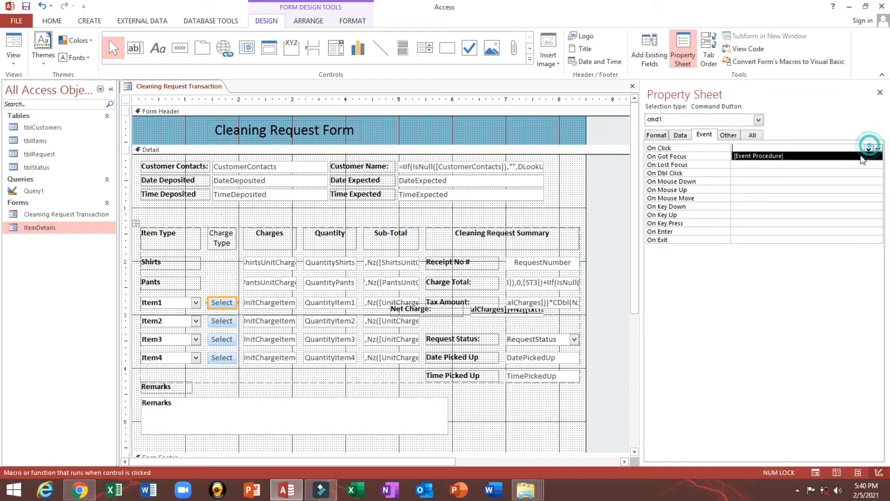
pyautogui.click(861, 156)
pyautogui.click(878, 147)
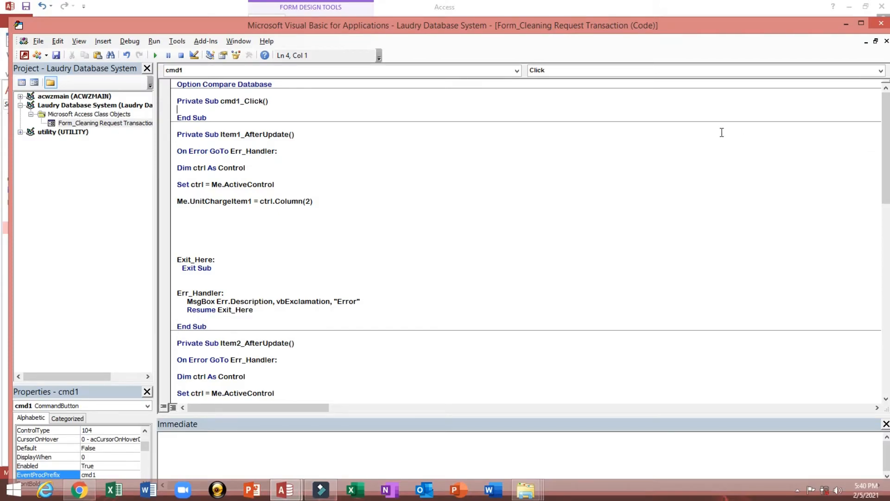
pyautogui.write('dim')
pyautogui.write(' stC')
pyautogui.write('DocNam')
pyautogui.write('e as st')
pyautogui.write('ri')
pyautogui.press('Tab')
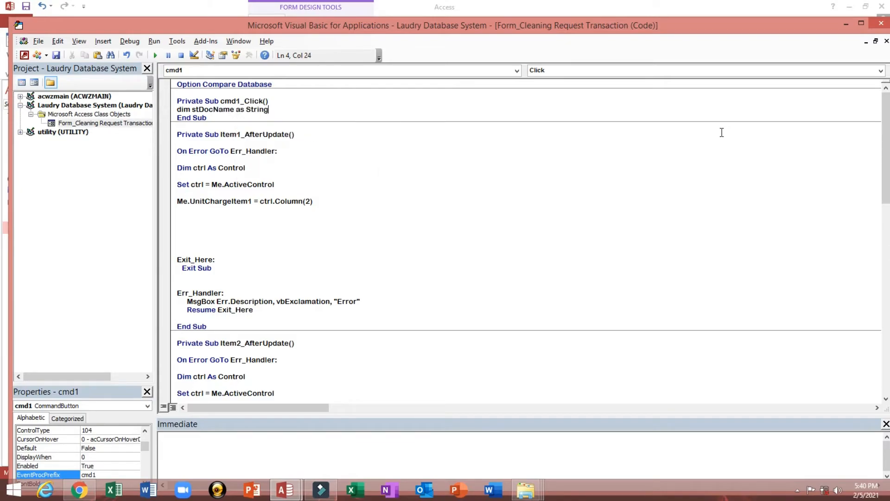
pyautogui.press('Return')
pyautogui.press('Return')
pyautogui.press('Return')
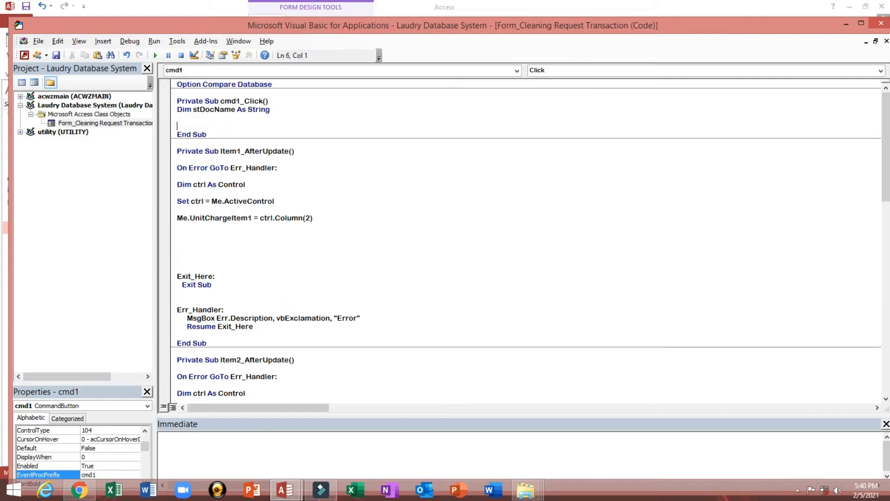
# - Start a 'stDocName =' assignment line inside the procedure
pyautogui.click(194, 110)
pyautogui.moveTo(194, 109); pyautogui.dragTo(236, 111)
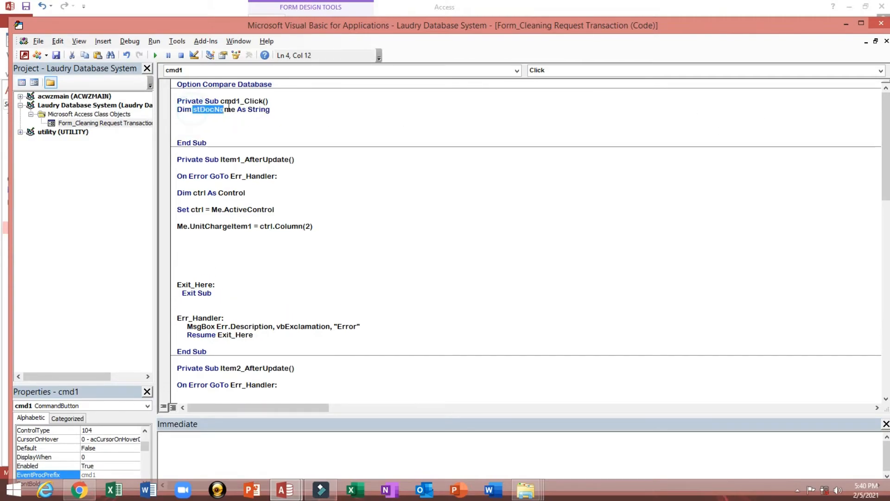
pyautogui.hotkey('ctrl', 'c')
pyautogui.click(207, 125)
pyautogui.hotkey('ctrl', 'v')
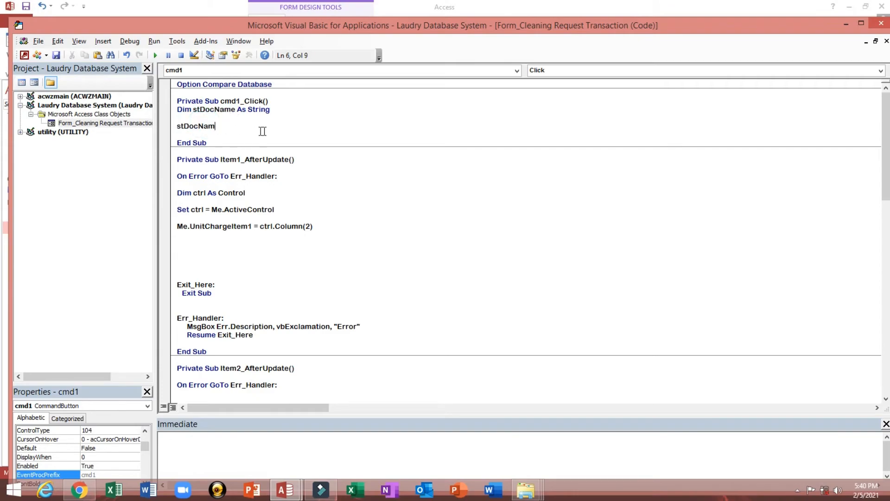
pyautogui.write('e=')
# - Copy the ItemDetails form name from the navigation pane and paste it as the value
pyautogui.hotkey('alt', 'Tab')
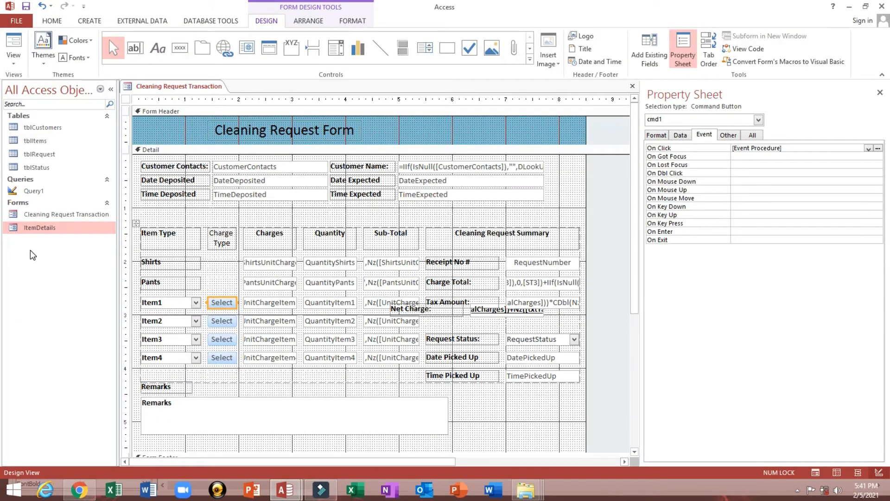
pyautogui.click(33, 230)
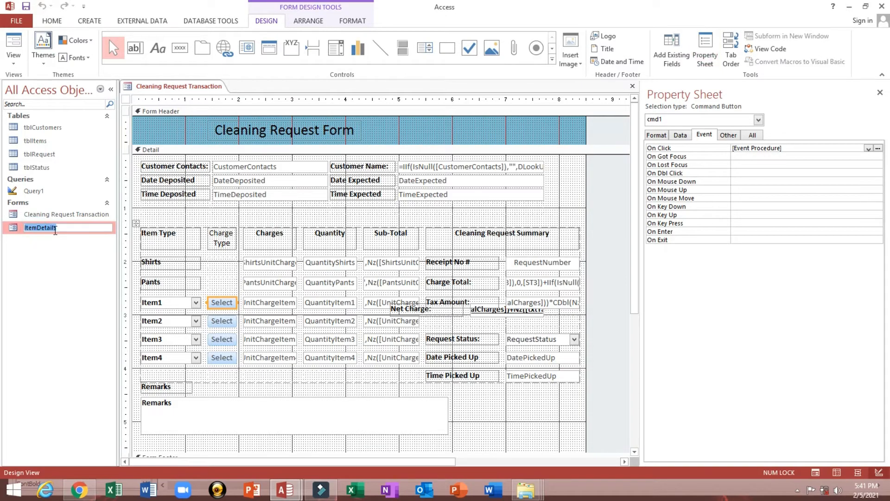
pyautogui.hotkey('alt', 'Tab')
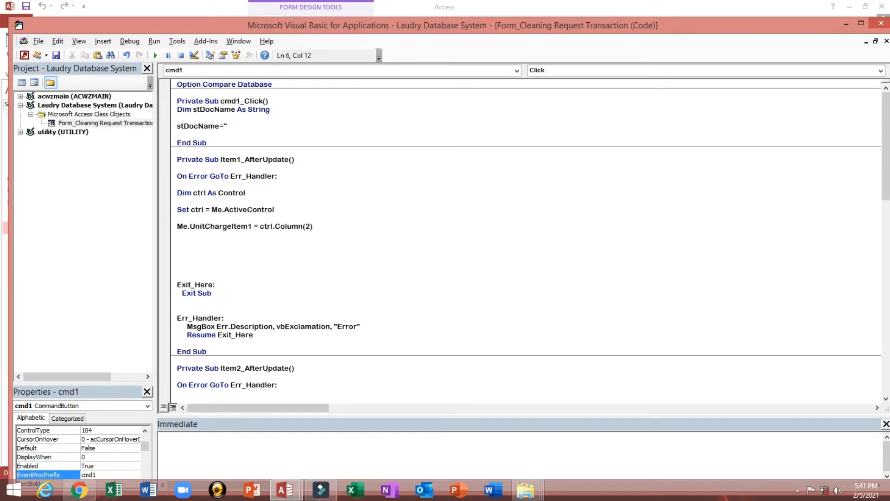
pyautogui.hotkey('ctrl', 'v')
# - Declare stLinkCriteria As String below the stDocName line
pyautogui.press('Return')
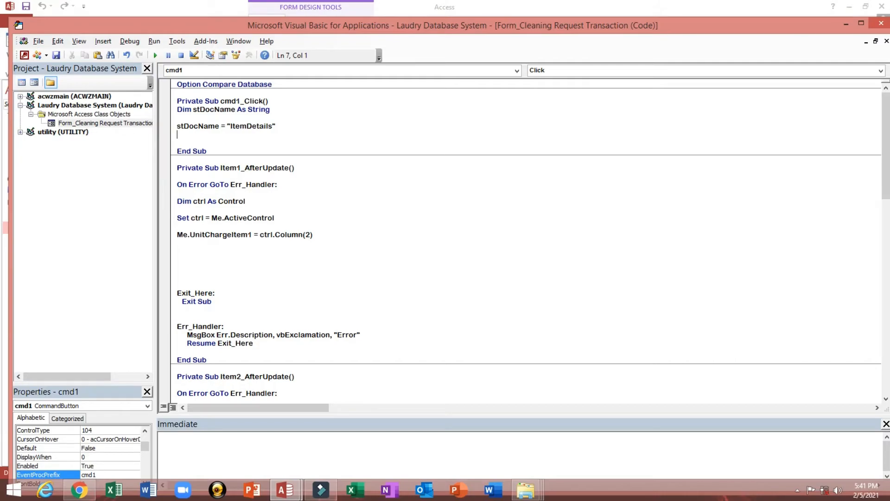
pyautogui.press('Return')
pyautogui.press('Return')
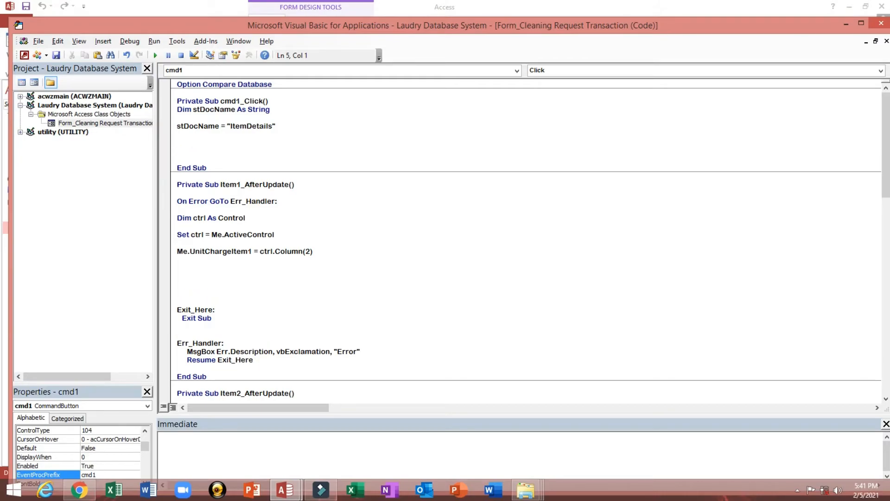
pyautogui.write('dim stLinkCriteria as st')
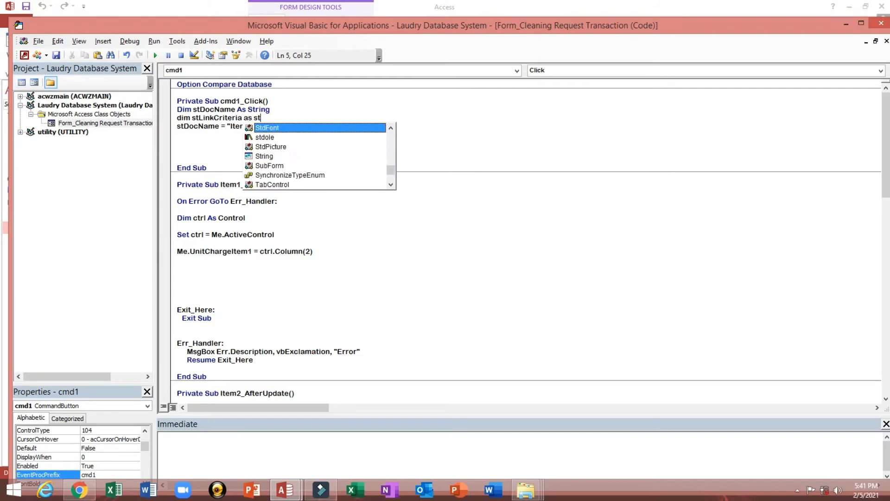
pyautogui.press('Down')
pyautogui.press('Down')
pyautogui.press('Down')
pyautogui.press('Tab')
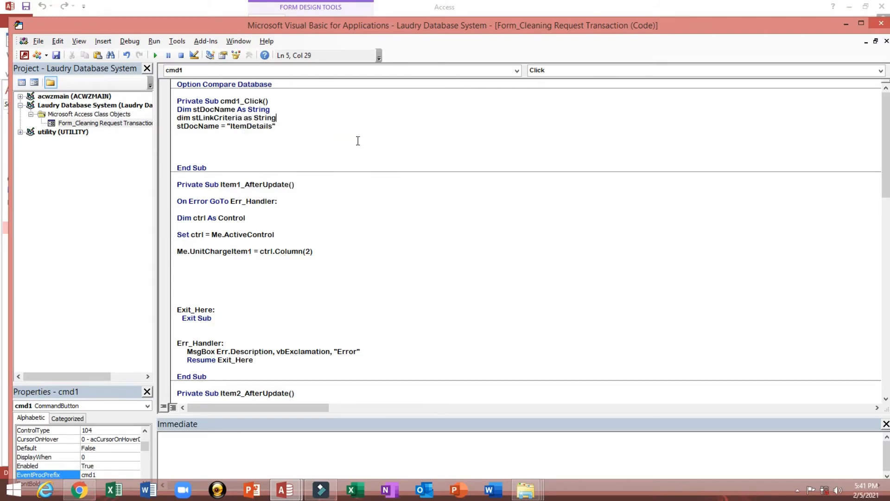
pyautogui.press('Return')
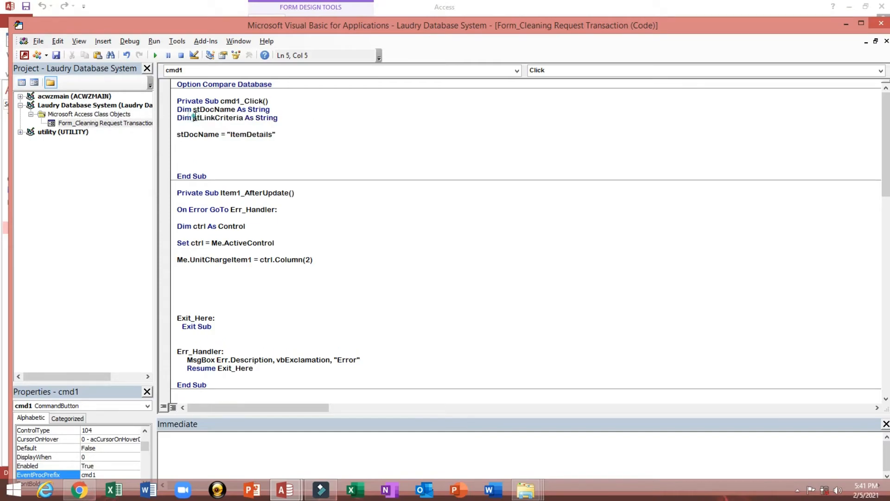
# - Begin the stLinkCriteria = "[ItemID filter line, then return to the Access window
pyautogui.moveTo(193, 118); pyautogui.dragTo(245, 120)
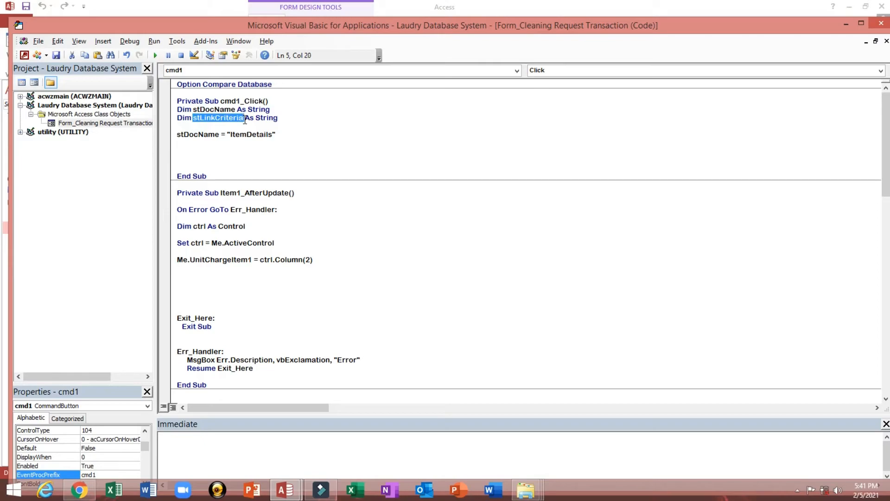
pyautogui.click(183, 144)
pyautogui.click(180, 143)
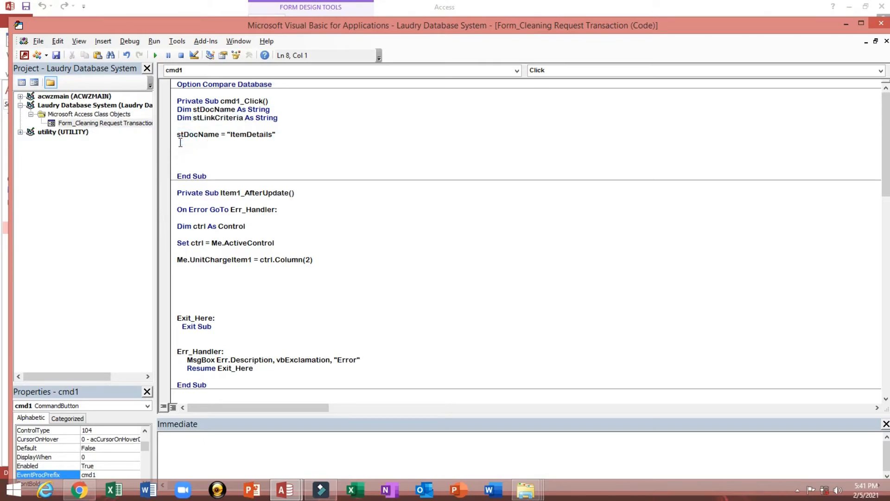
pyautogui.hotkey('ctrl', 'v')
pyautogui.write('ItemID')
pyautogui.hotkey('alt', 'F11')
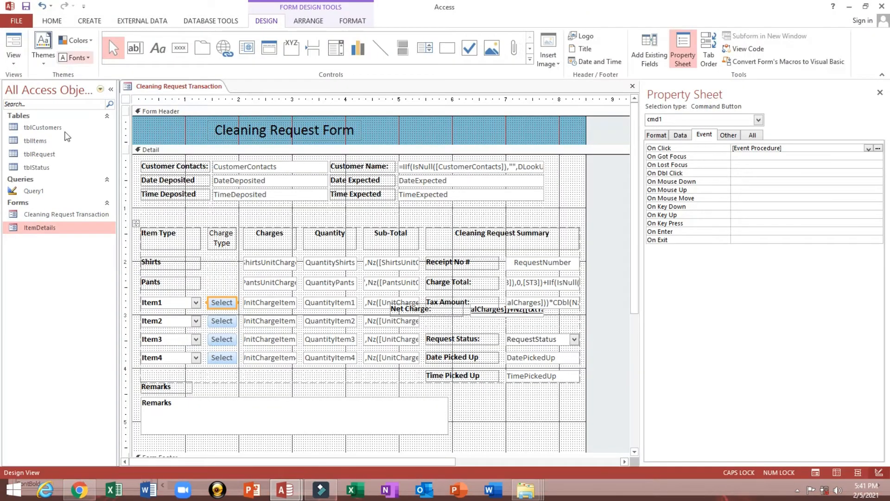
pyautogui.rightClick(28, 140)
# - Confirm the ItemID field name in tblItems design and reopen cmd1's click code
pyautogui.click(55, 160)
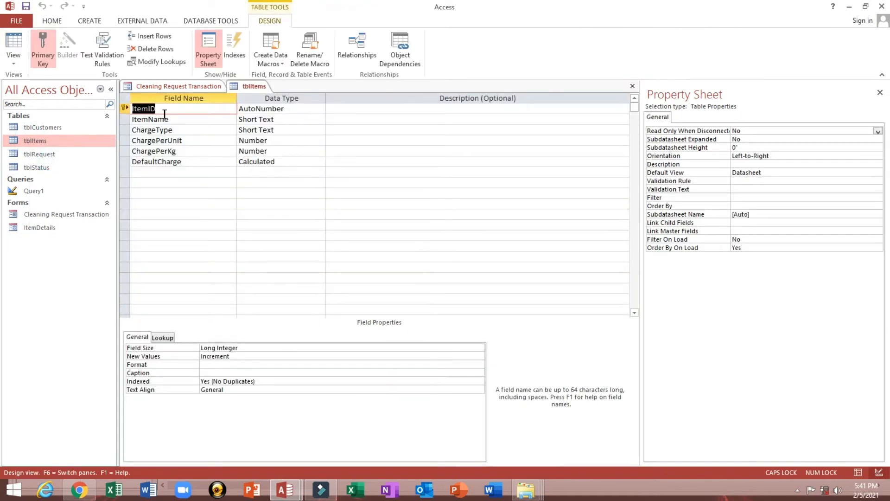
pyautogui.click(157, 110)
pyautogui.doubleClick(148, 109)
pyautogui.click(632, 88)
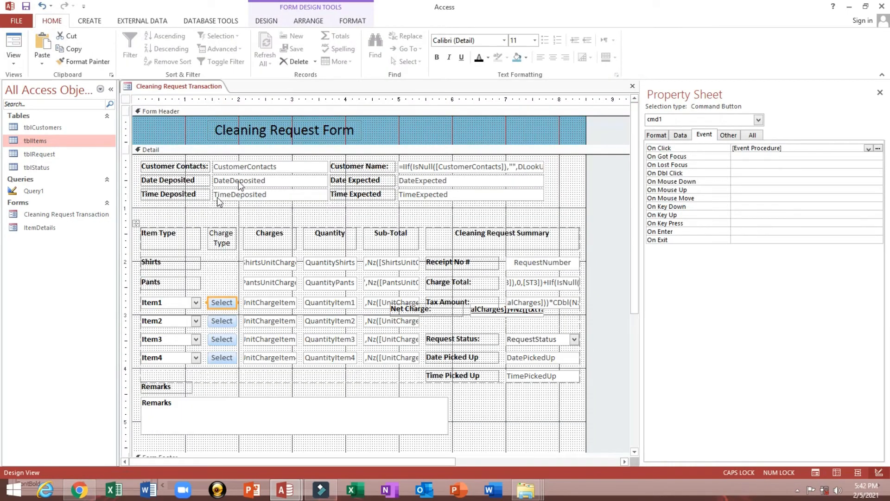
pyautogui.click(172, 302)
pyautogui.click(216, 305)
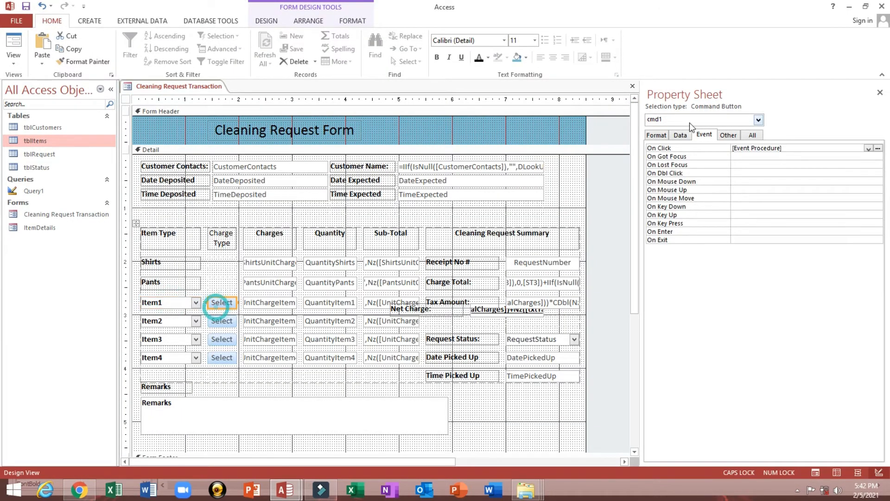
pyautogui.click(878, 148)
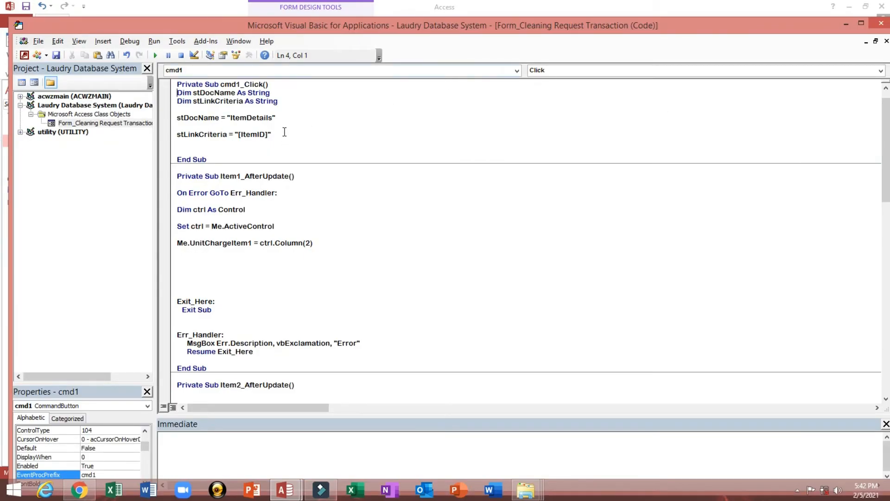
# - Complete the criteria as "[ItemID]=" & Me![Item1]
pyautogui.click(285, 132)
pyautogui.press('BackSpace')
pyautogui.write('=')
pyautogui.write('tem')
pyautogui.write('1]')
pyautogui.press('Return')
# - Add DoCmd.OpenForm stDocName, , , stLinkCriteria and save the code
pyautogui.write('do')
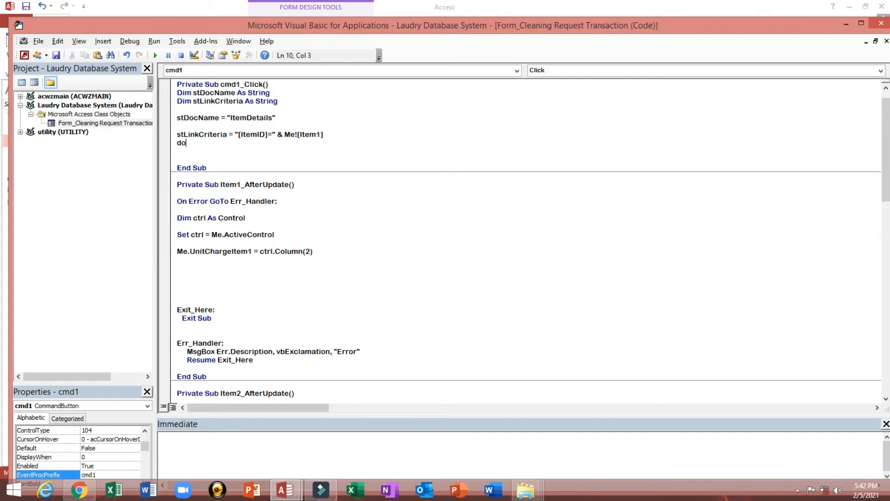
pyautogui.write('cmd.op')
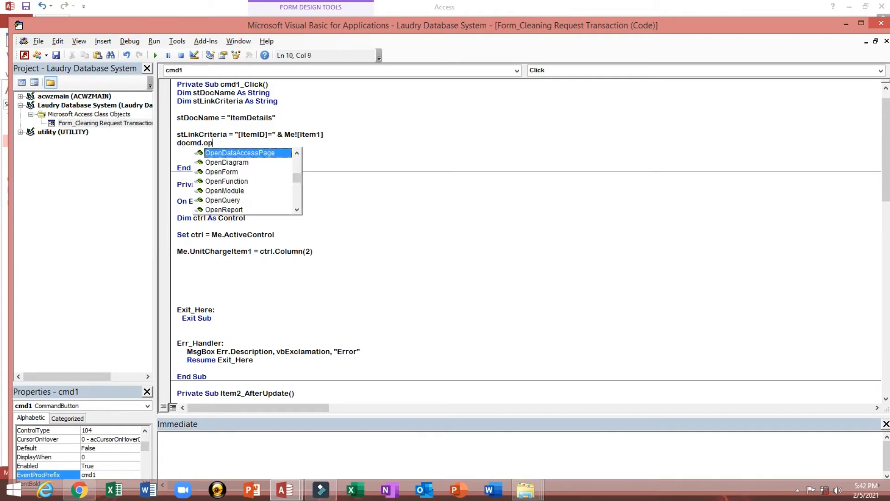
pyautogui.press('Down')
pyautogui.press('Down')
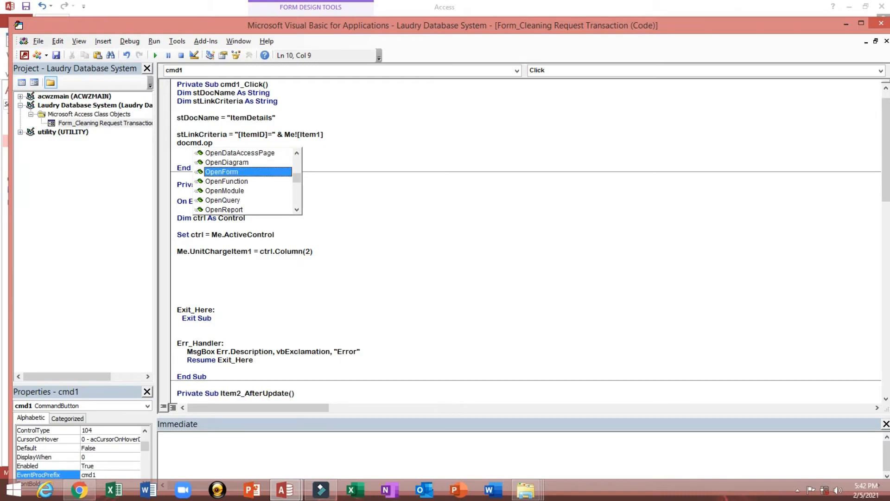
pyautogui.press('Tab')
pyautogui.write('S')
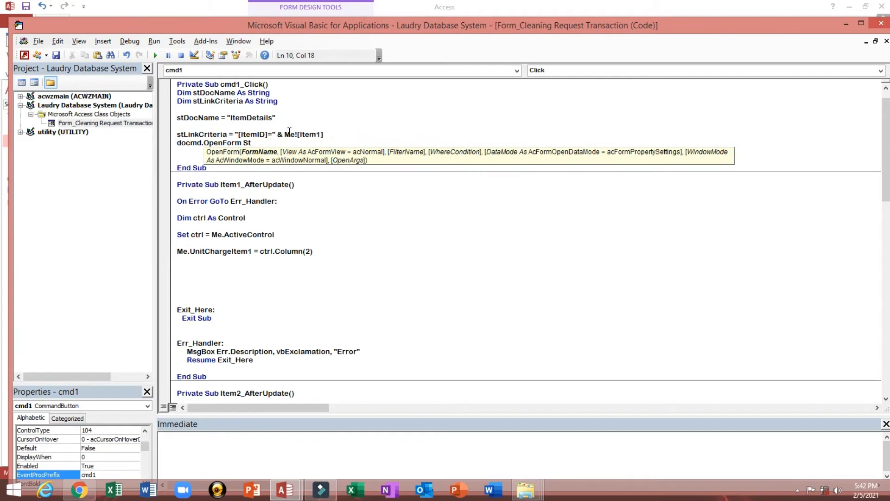
pyautogui.write('tDocName,,,')
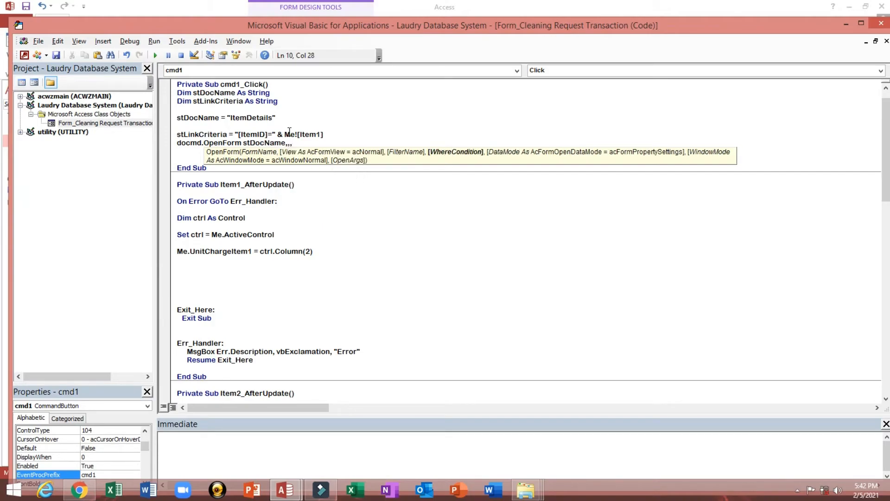
pyautogui.write('stLinkCriteria')
pyautogui.press('Up')
pyautogui.press('Down')
pyautogui.press('Down')
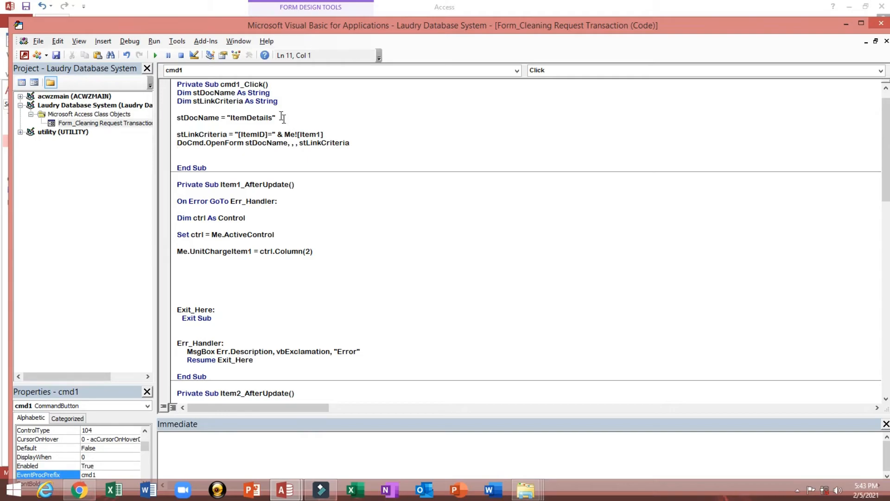
pyautogui.click(56, 56)
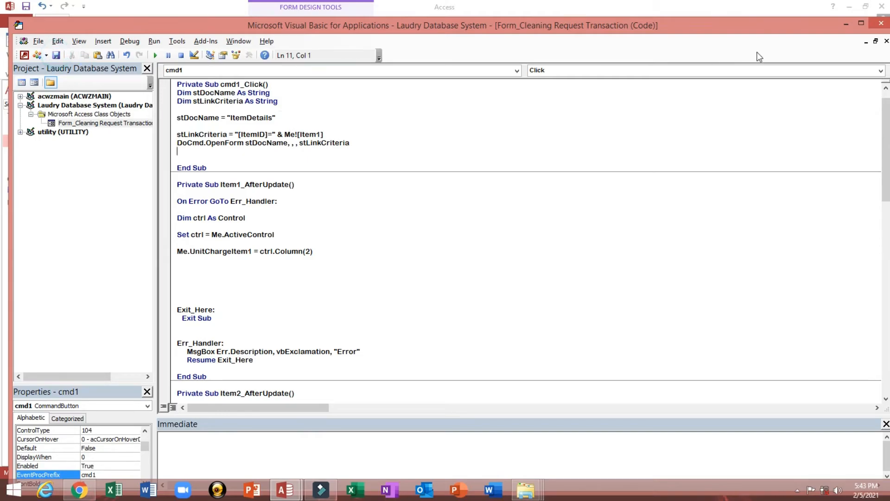
# - Close the VBA editor and move the Net Charge box down into its own row
pyautogui.click(880, 24)
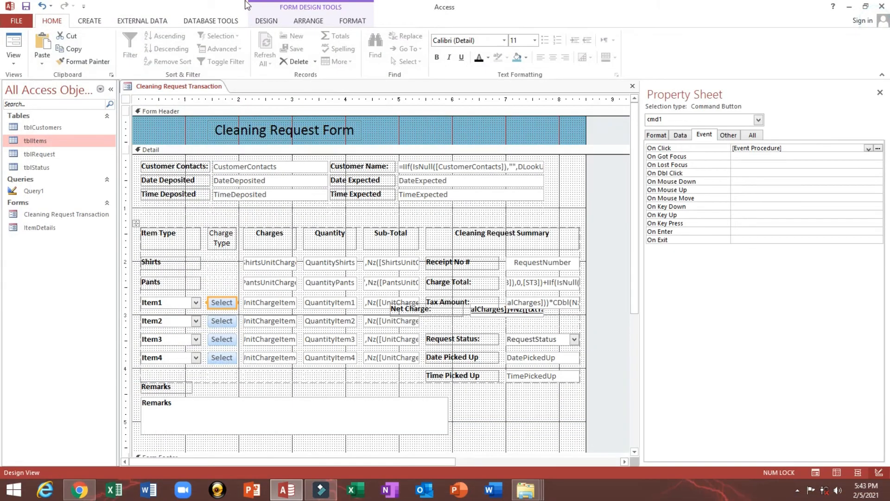
pyautogui.click(21, 41)
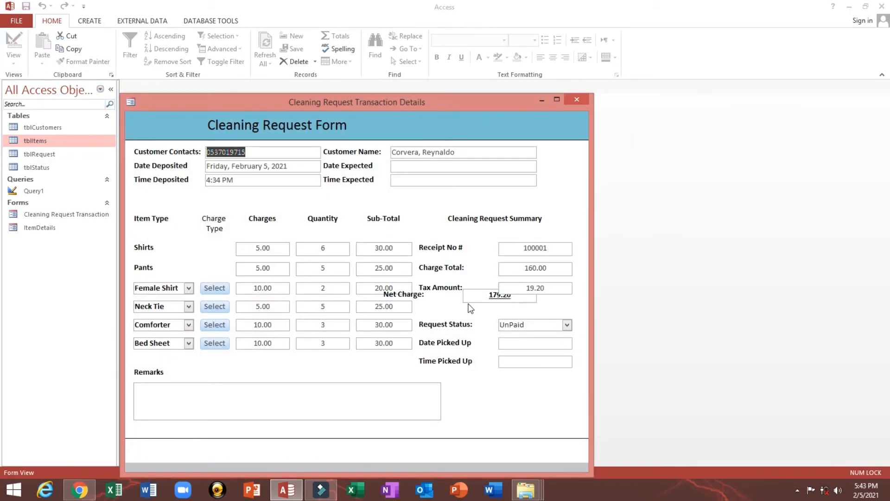
pyautogui.rightClick(488, 125)
pyautogui.click(509, 157)
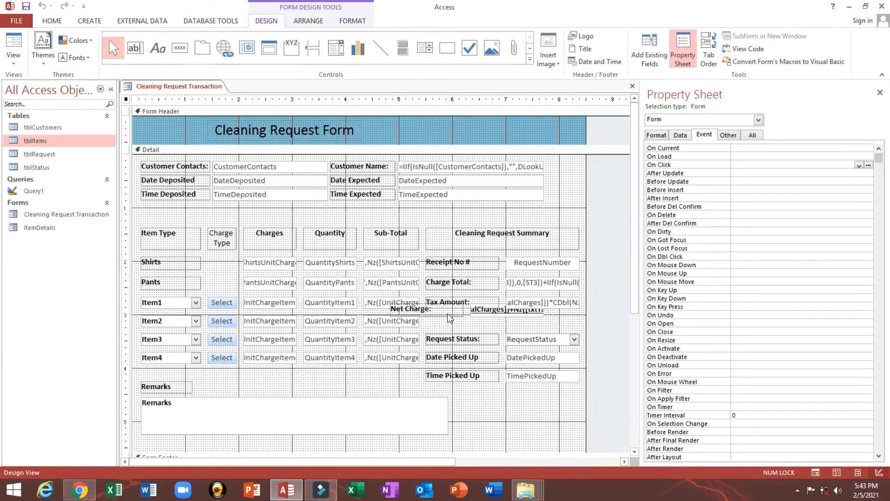
pyautogui.click(453, 313)
pyautogui.moveTo(479, 314); pyautogui.dragTo(517, 325)
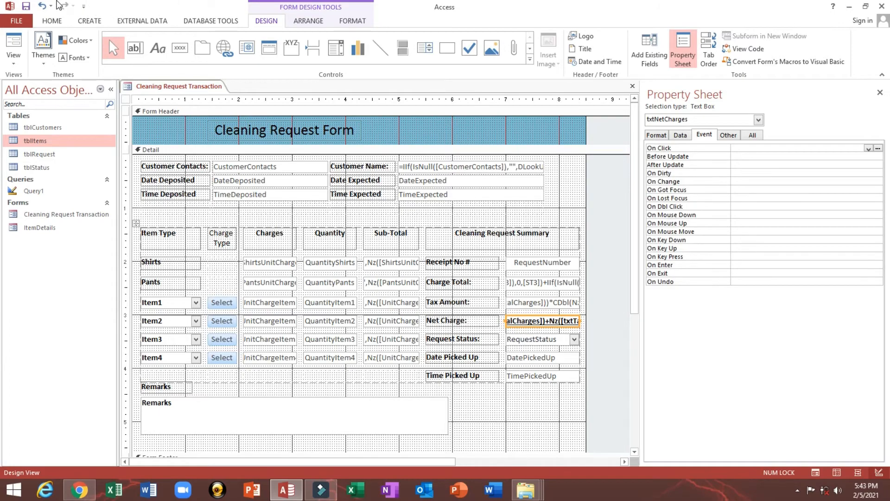
pyautogui.click(14, 47)
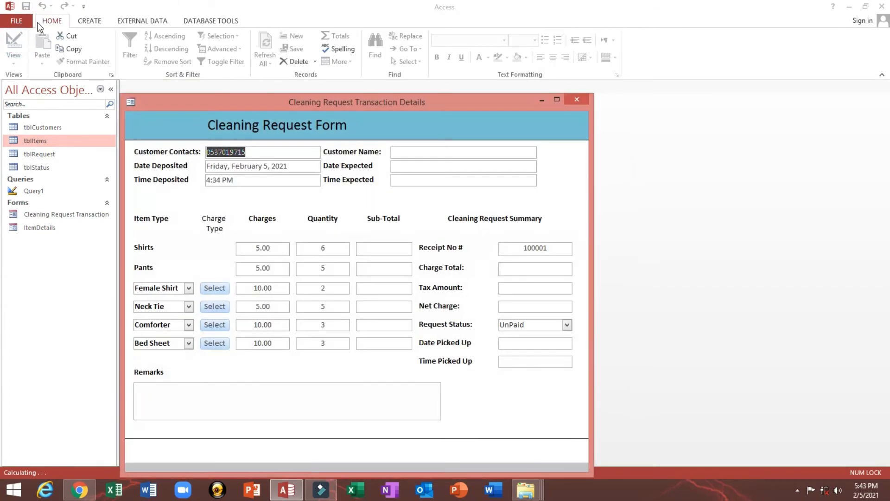
# - Set Request Status to Paid, change the first item to Gown, and open its details popup
pyautogui.click(568, 325)
pyautogui.click(557, 338)
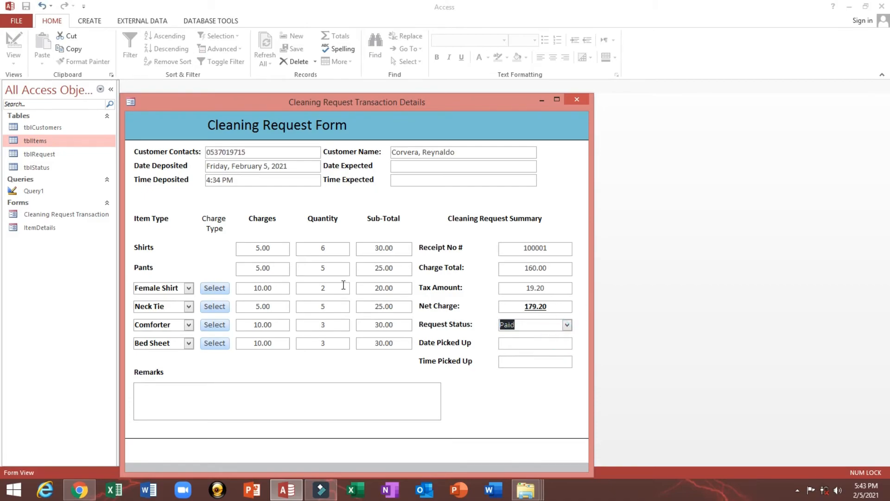
pyautogui.click(255, 292)
pyautogui.moveTo(253, 288); pyautogui.dragTo(289, 288)
pyautogui.click(189, 288)
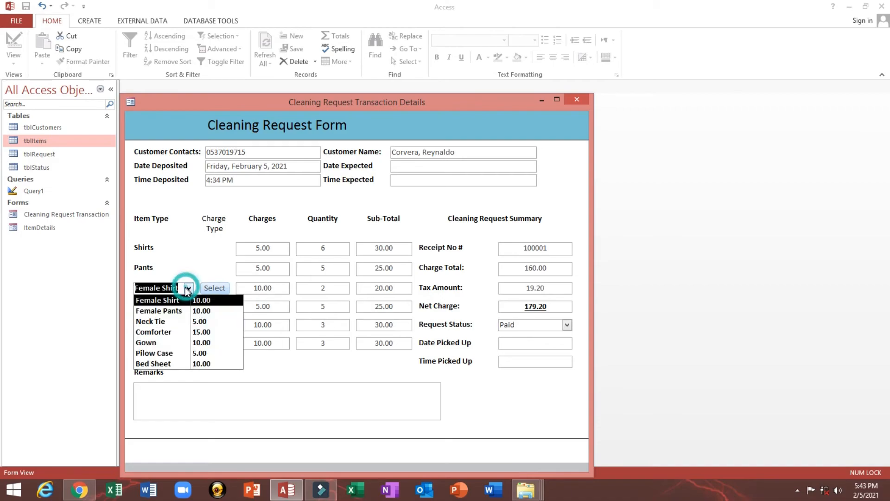
pyautogui.click(176, 289)
pyautogui.click(188, 288)
pyautogui.click(186, 343)
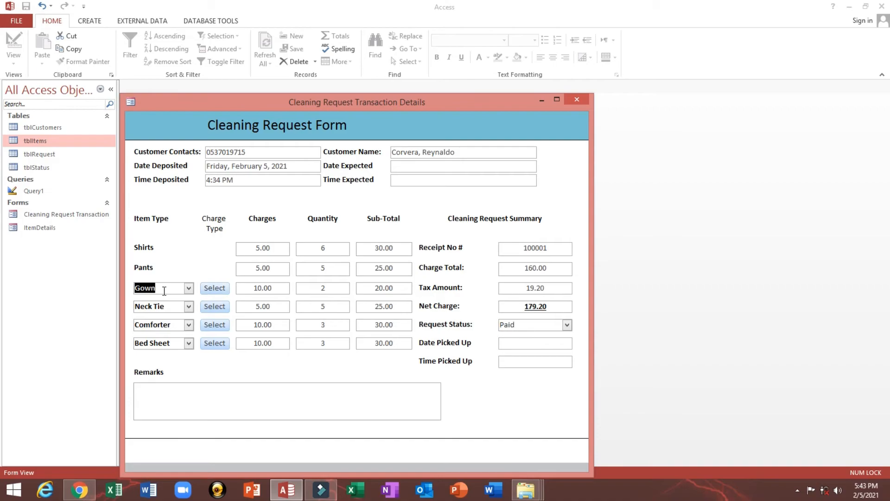
pyautogui.click(226, 291)
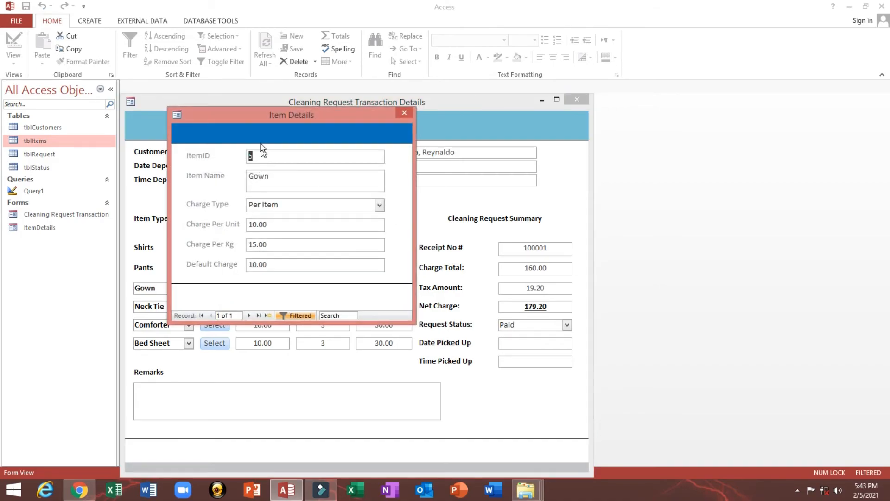
# - Locate the Gown record in Item Details and compare its charge with the request form
pyautogui.moveTo(243, 119); pyautogui.dragTo(417, 201)
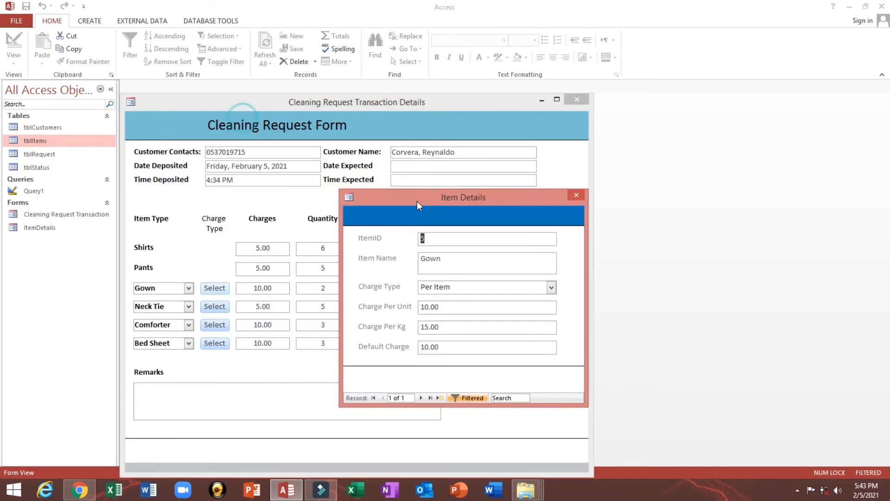
pyautogui.click(469, 238)
pyautogui.doubleClick(455, 260)
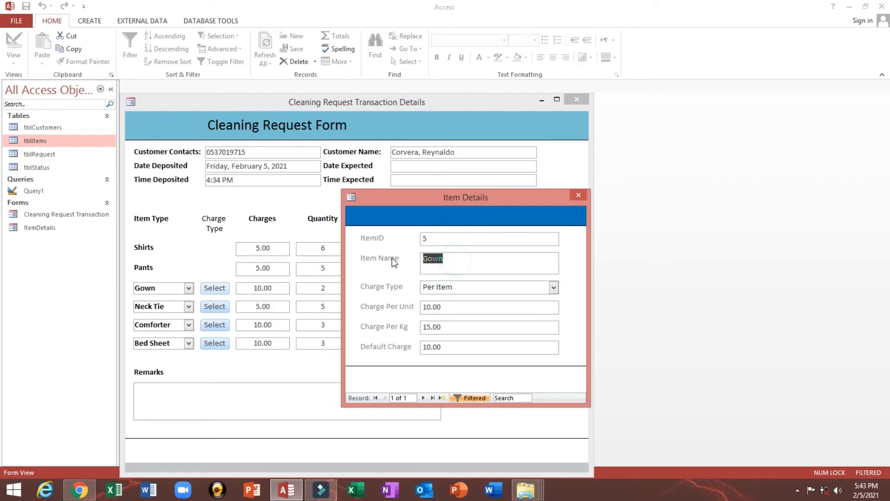
pyautogui.moveTo(396, 196); pyautogui.dragTo(525, 169)
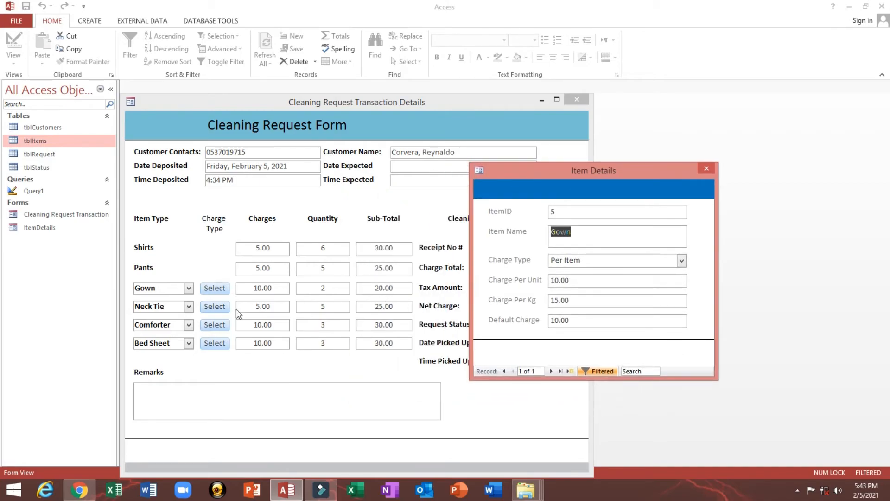
pyautogui.click(600, 260)
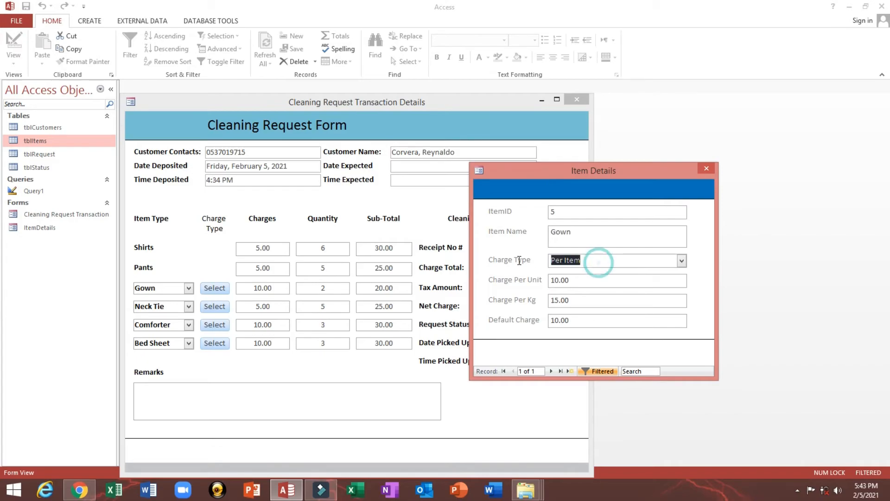
pyautogui.click(597, 322)
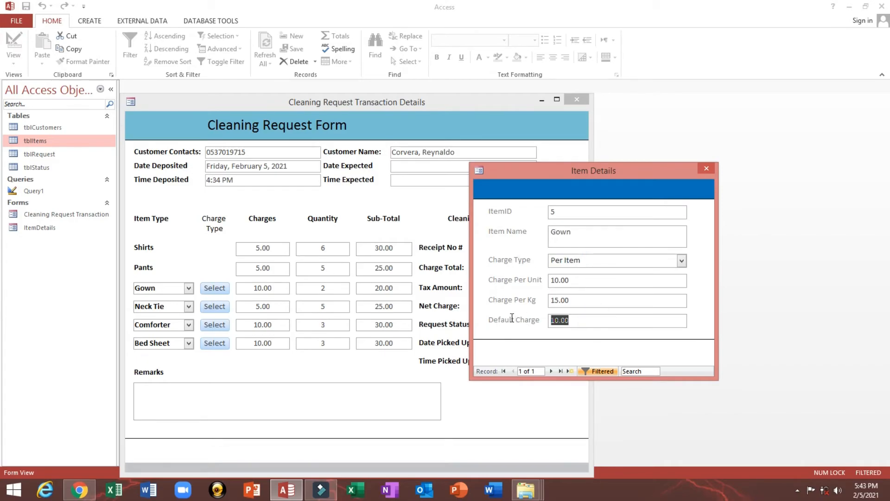
pyautogui.click(249, 288)
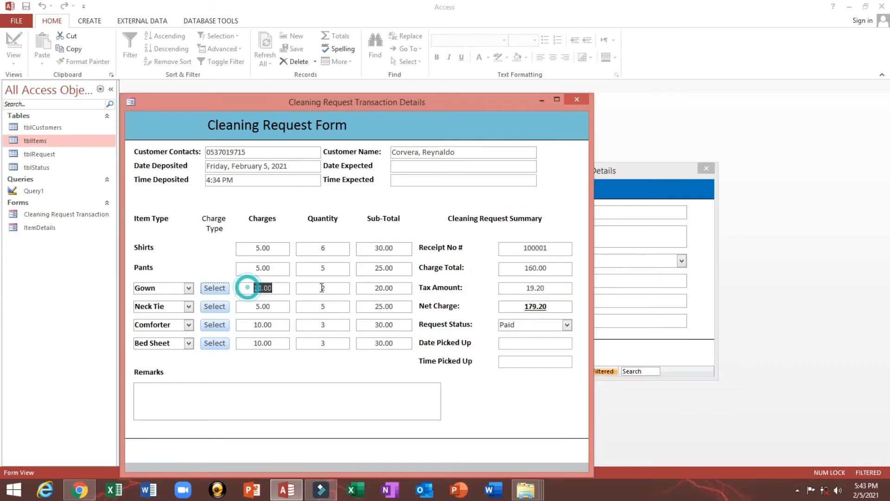
pyautogui.click(642, 173)
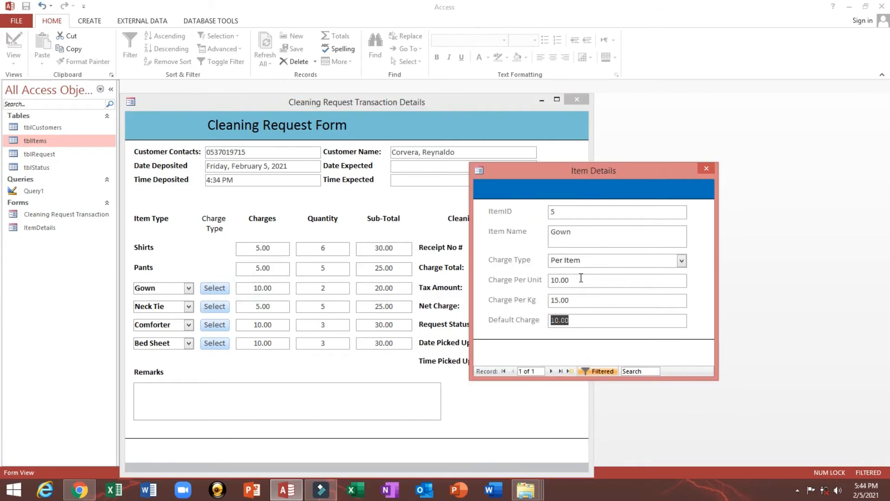
# - Change Gown's Charge Type to Per Weight and close the Item Details popup
pyautogui.click(681, 261)
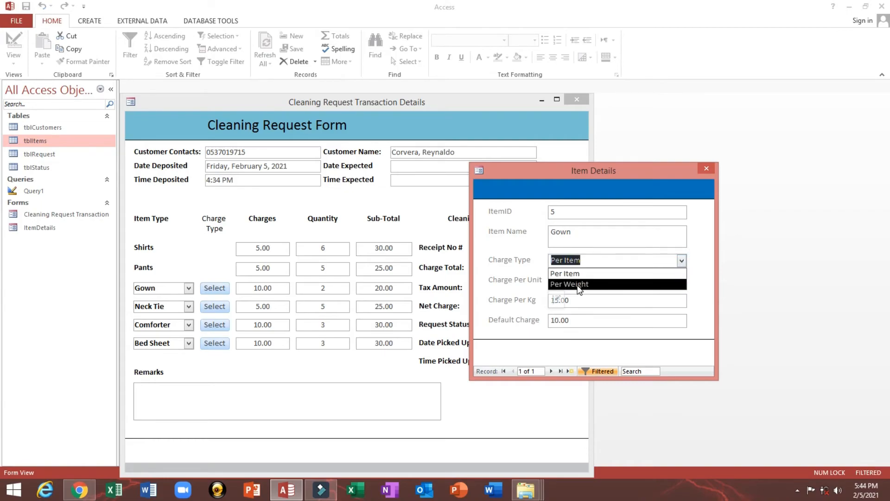
pyautogui.click(502, 304)
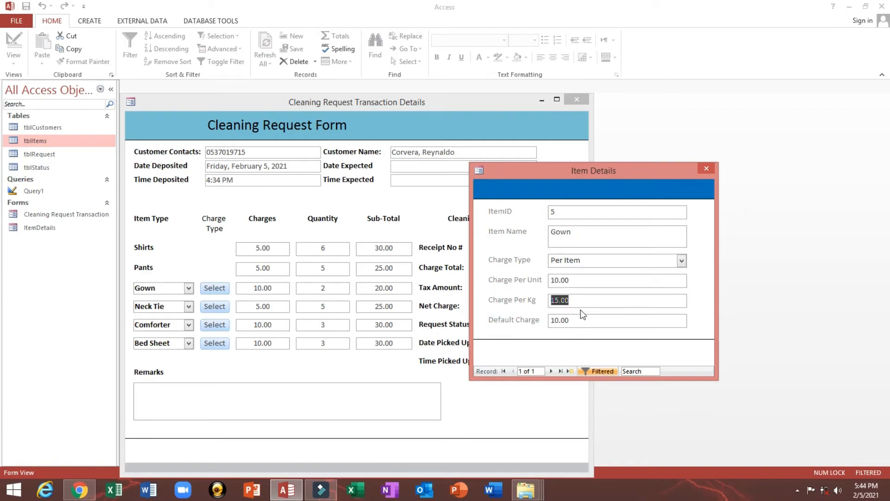
pyautogui.click(682, 261)
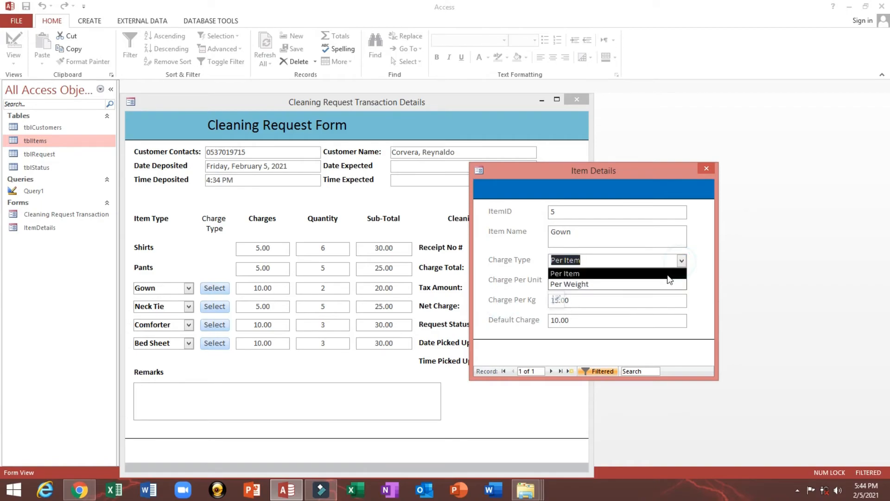
pyautogui.click(649, 286)
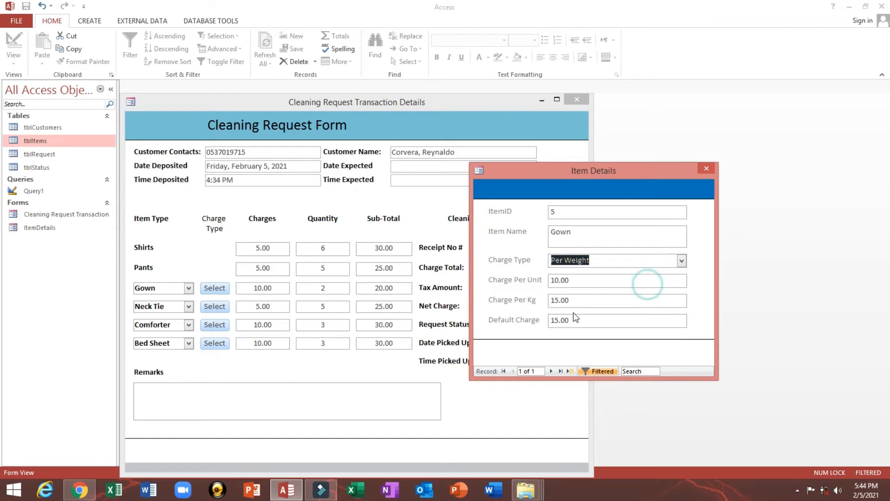
pyautogui.click(514, 320)
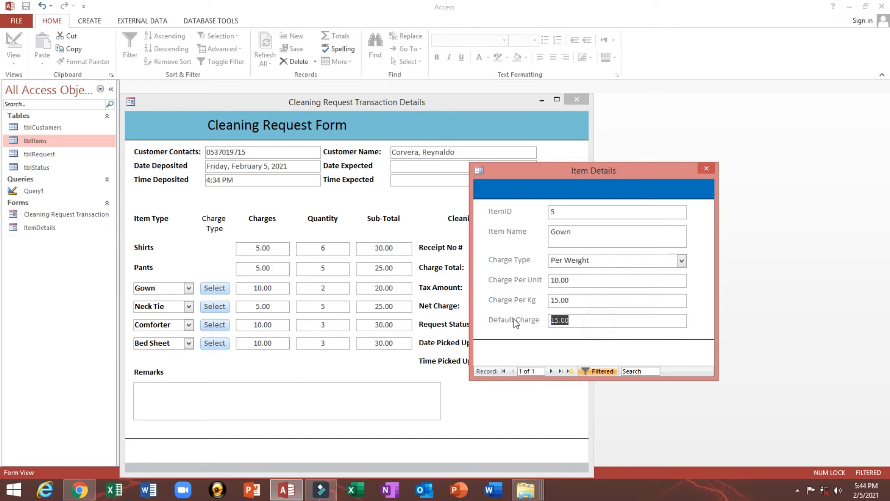
pyautogui.click(706, 169)
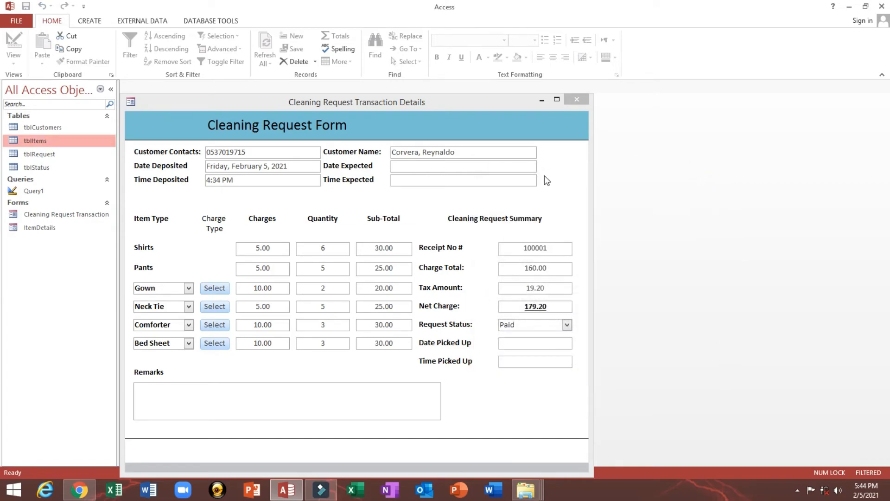
# - Re-pick Gown in its item row so its charge refreshes to 15.00
pyautogui.click(188, 288)
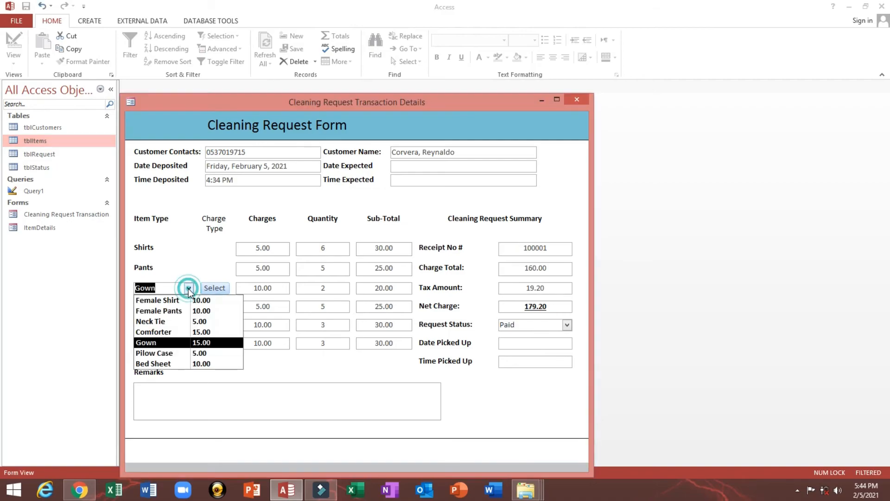
pyautogui.click(174, 344)
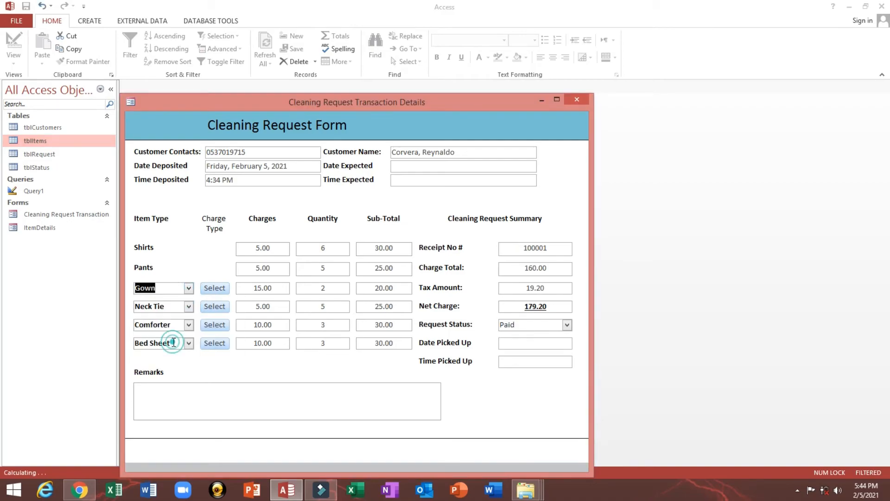
pyautogui.moveTo(244, 289); pyautogui.dragTo(300, 289)
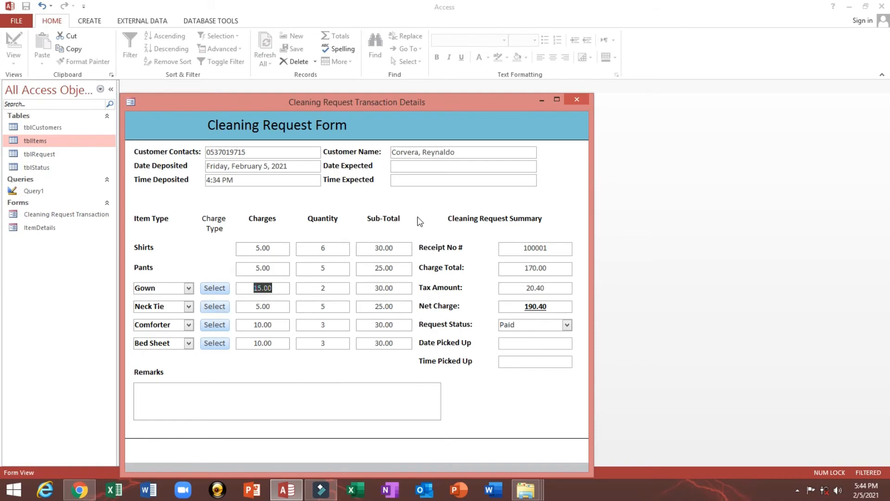
# - In Design View, copy the cmd1 Select button's click procedure code
pyautogui.rightClick(494, 196)
pyautogui.click(510, 232)
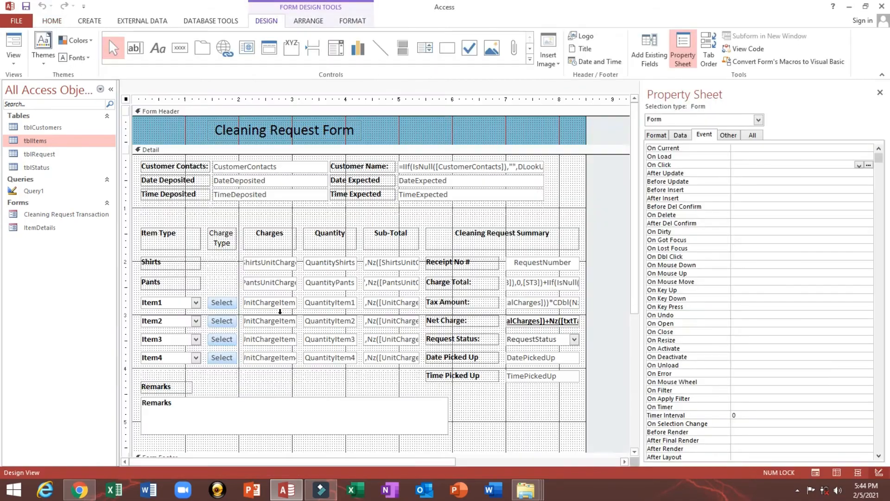
pyautogui.click(215, 302)
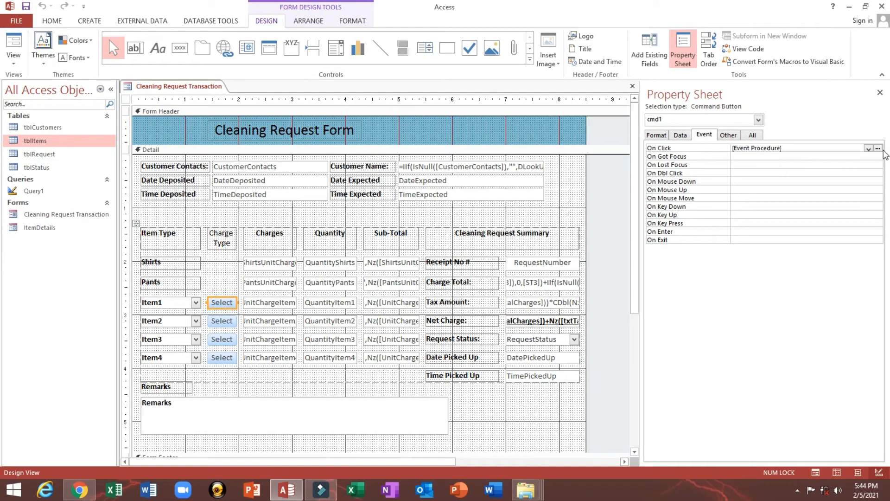
pyautogui.click(878, 148)
pyautogui.keyDown('shift'); pyautogui.click(371, 150); pyautogui.keyUp('shift')
pyautogui.hotkey('ctrl', 'c')
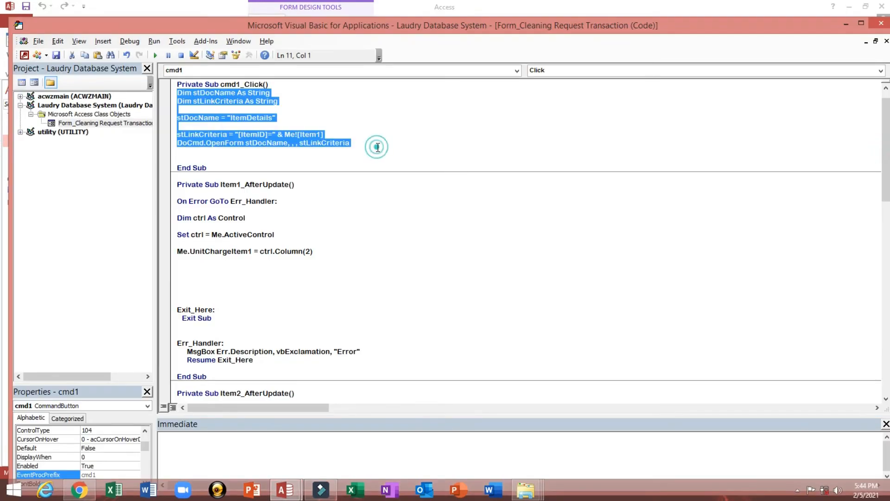
pyautogui.click(882, 24)
# - Give cmd2 an [Event Procedure] On Click that opens ItemDetails filtered by Me![Item2]
pyautogui.click(225, 320)
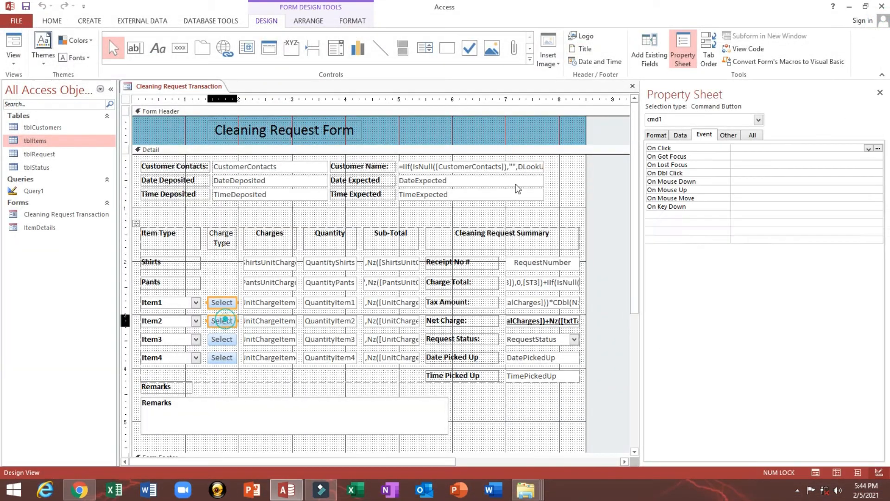
pyautogui.moveTo(641, 194); pyautogui.dragTo(529, 195)
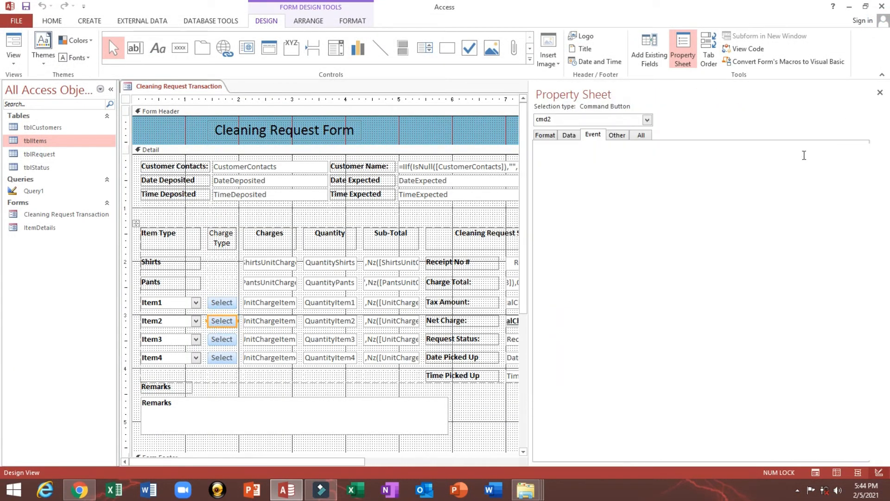
pyautogui.click(868, 149)
pyautogui.click(863, 157)
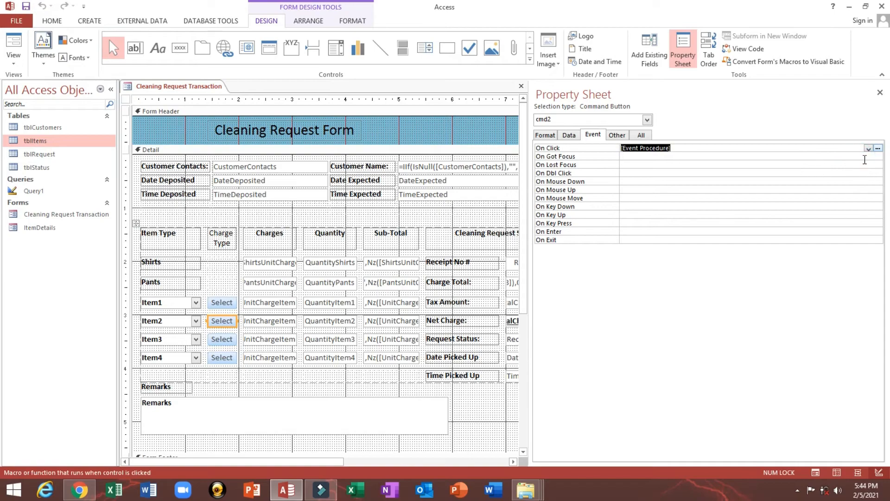
pyautogui.click(878, 149)
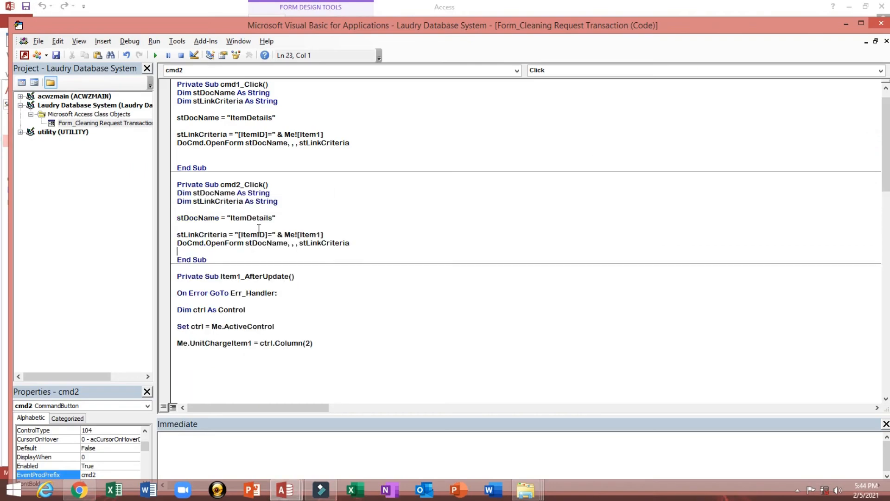
pyautogui.moveTo(316, 234); pyautogui.dragTo(321, 234)
pyautogui.write('2')
pyautogui.click(355, 243)
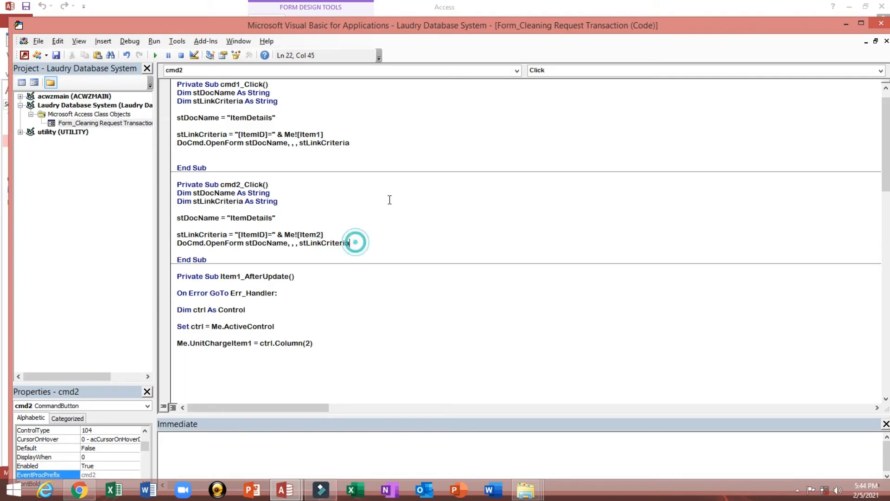
pyautogui.moveTo(242, 234); pyautogui.dragTo(275, 218)
pyautogui.click(881, 23)
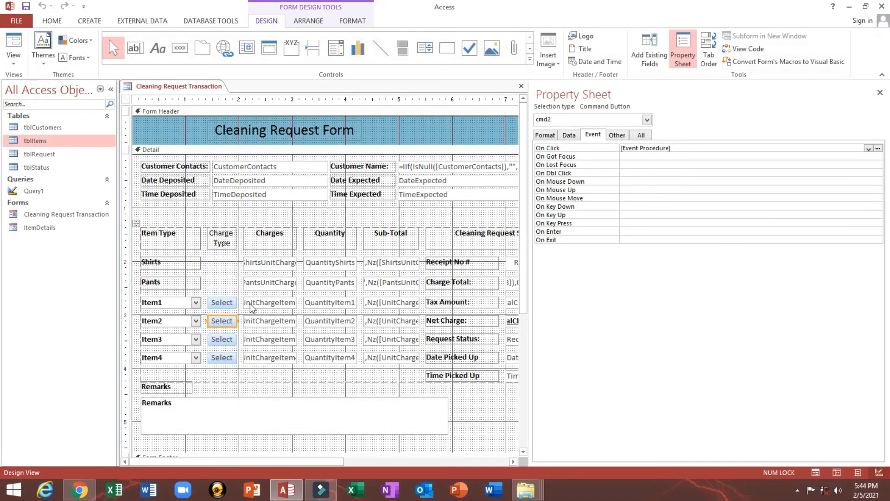
# - Give cmd3 an [Event Procedure] On Click with the pasted code filtered by Item3
pyautogui.click(222, 339)
pyautogui.click(870, 149)
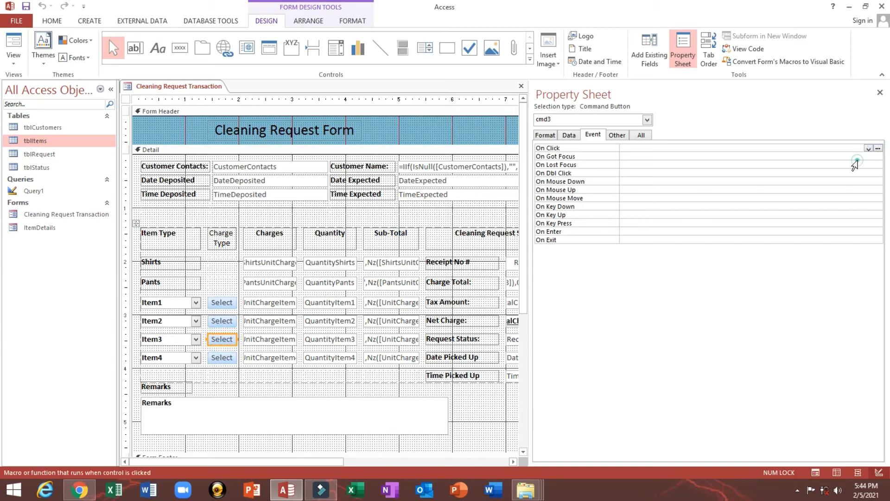
pyautogui.click(869, 148)
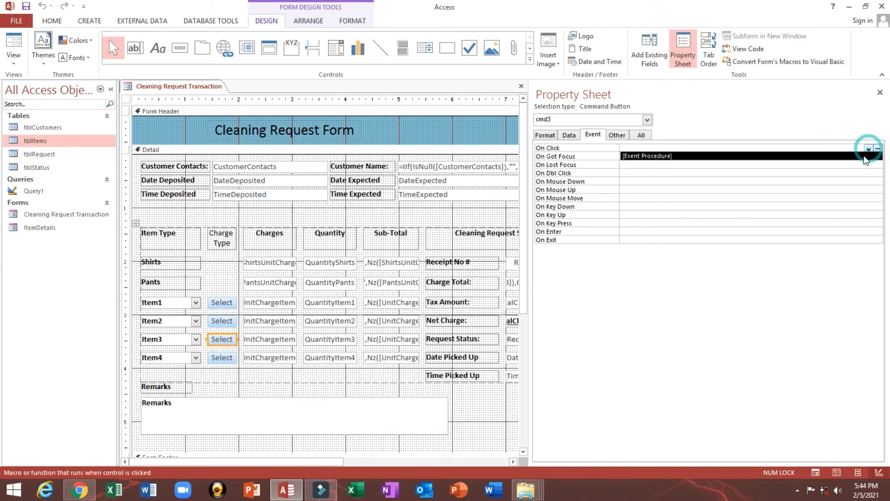
pyautogui.click(867, 155)
pyautogui.click(876, 148)
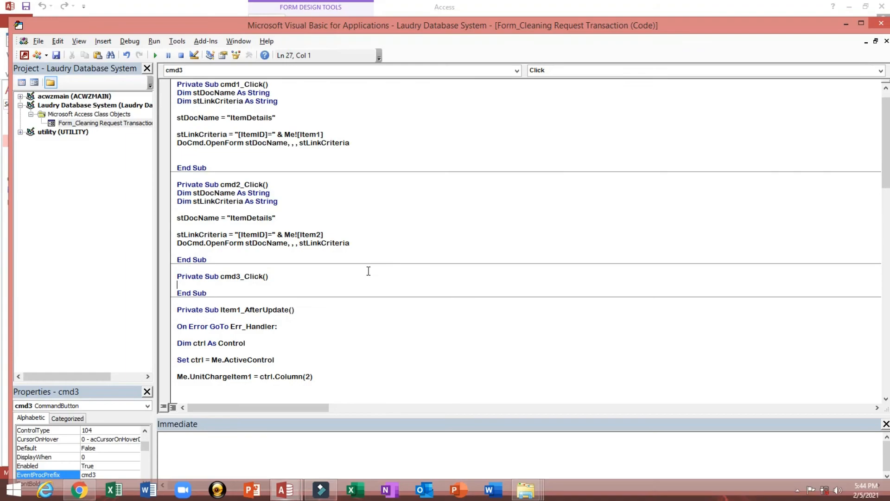
pyautogui.hotkey('ctrl', 'v')
pyautogui.click(318, 326)
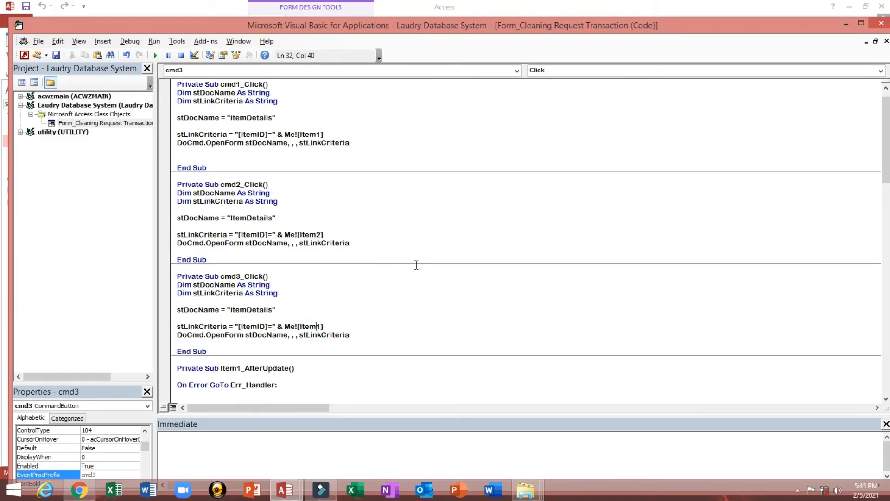
pyautogui.hotkey('shift', 'Right')
pyautogui.write('3')
pyautogui.click(882, 24)
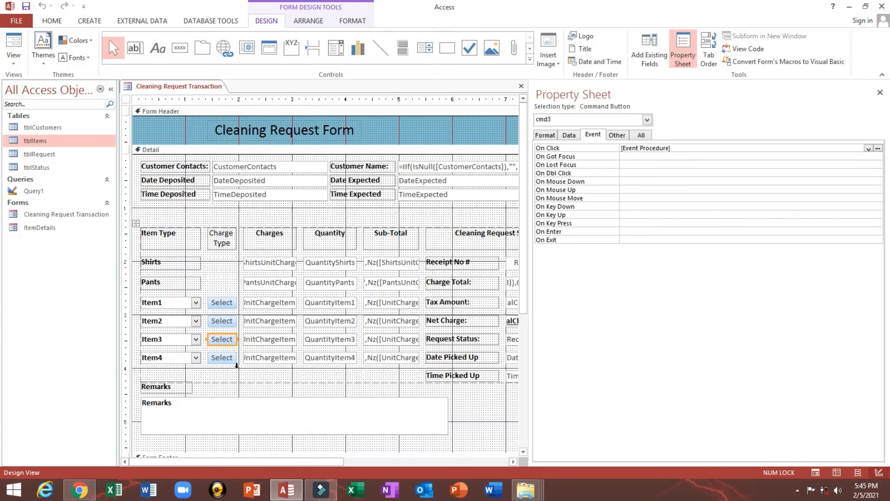
# - Give cmd4 an [Event Procedure] On Click with the pasted code filtered by Item4
pyautogui.click(222, 358)
pyautogui.click(869, 148)
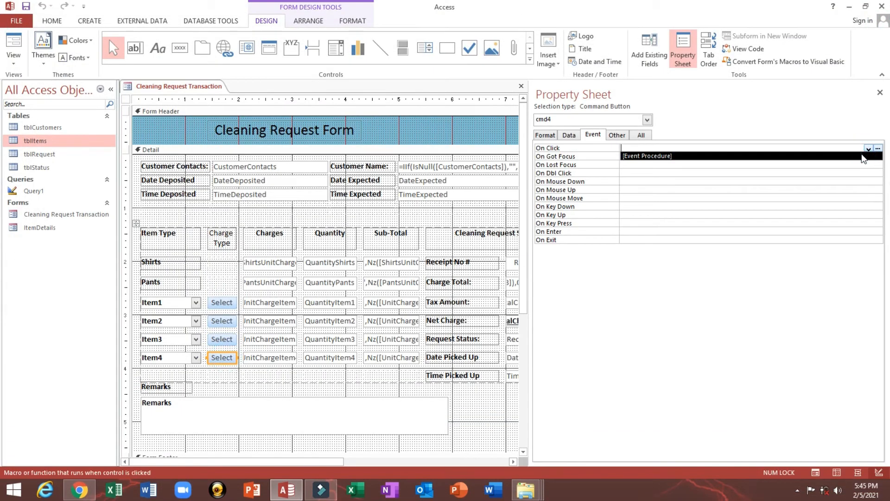
pyautogui.click(864, 156)
pyautogui.click(878, 148)
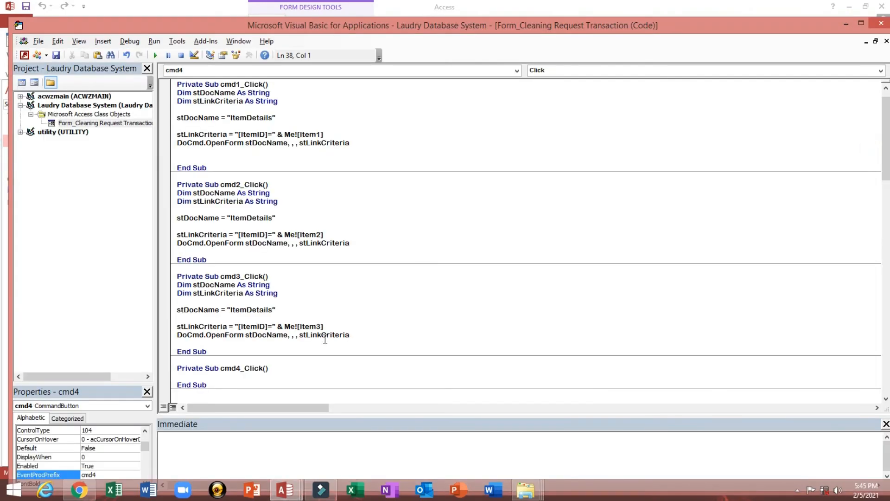
pyautogui.hotkey('ctrl', 'v')
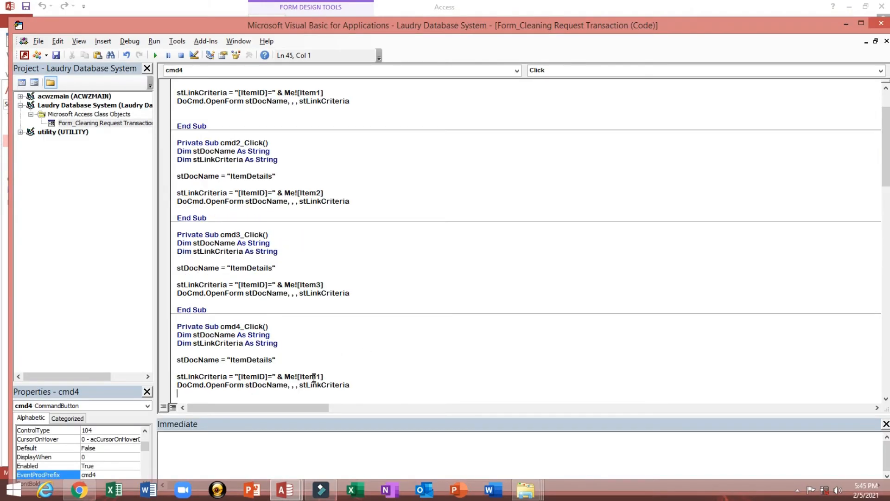
pyautogui.moveTo(316, 377); pyautogui.dragTo(321, 376)
pyautogui.write('4')
pyautogui.click(439, 220)
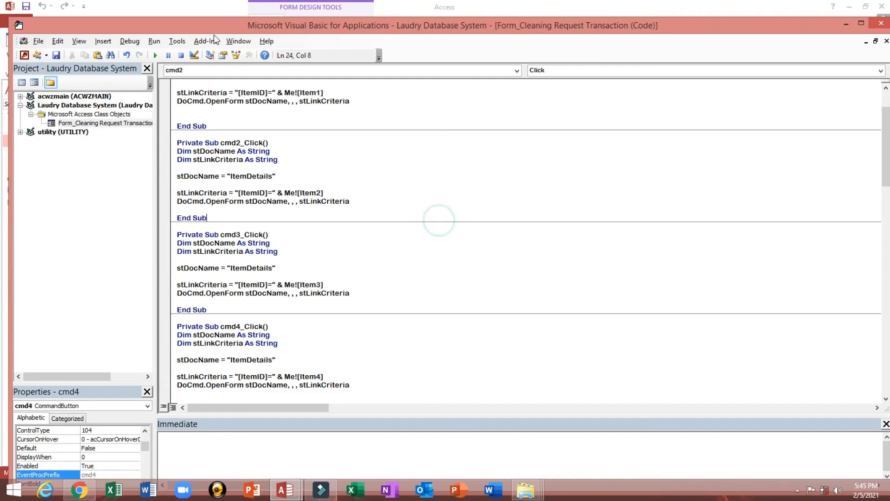
# - Save the VBA code and compile the project with Debug > Compile
pyautogui.click(54, 55)
pyautogui.click(128, 44)
pyautogui.click(129, 53)
pyautogui.click(881, 22)
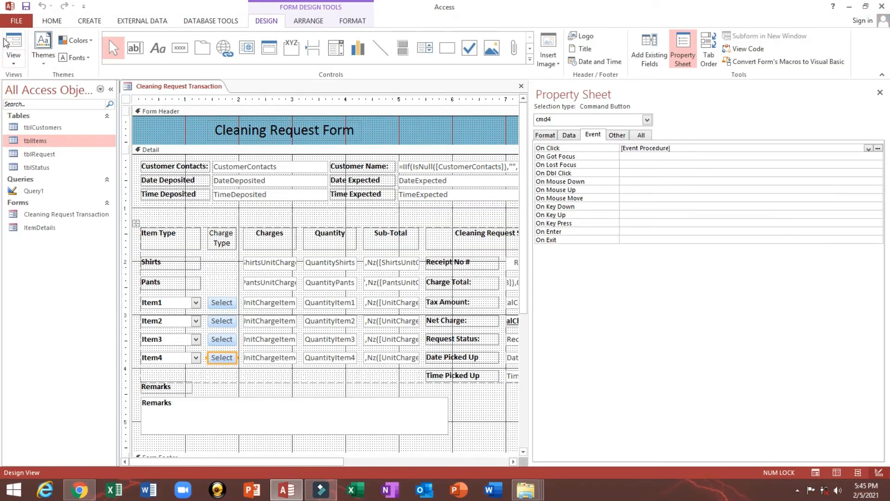
# - In Form View, test the Neck Tie Select button's filtered Item Details popup
pyautogui.click(16, 38)
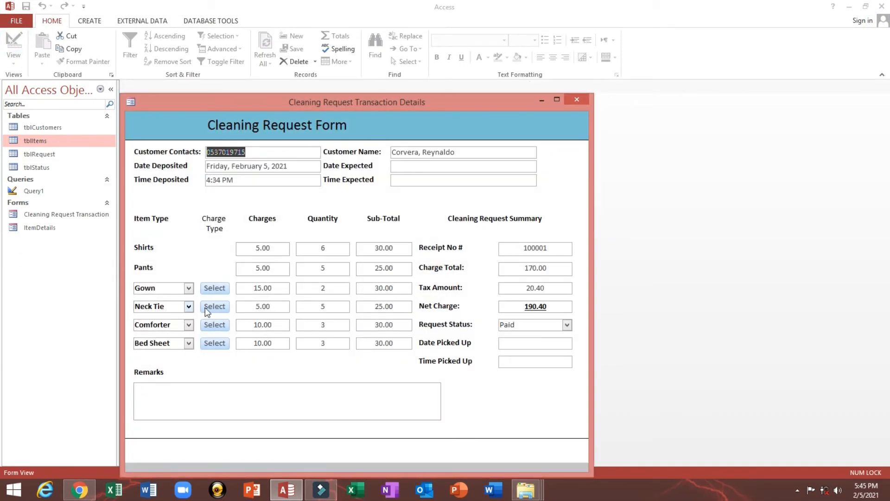
pyautogui.click(224, 307)
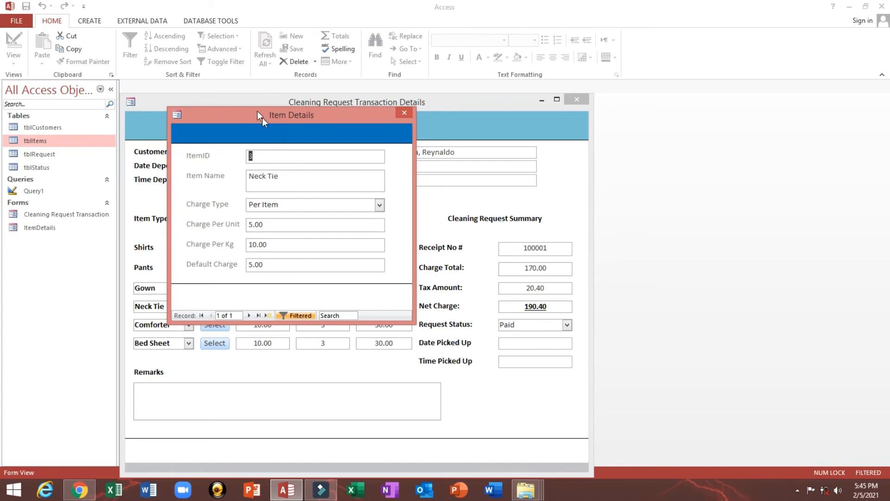
pyautogui.moveTo(257, 110); pyautogui.dragTo(465, 184)
pyautogui.click(522, 244)
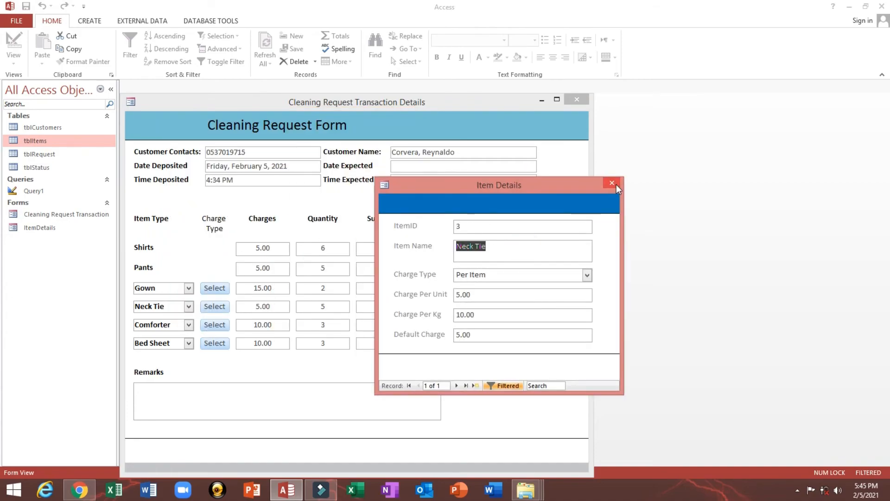
pyautogui.click(616, 185)
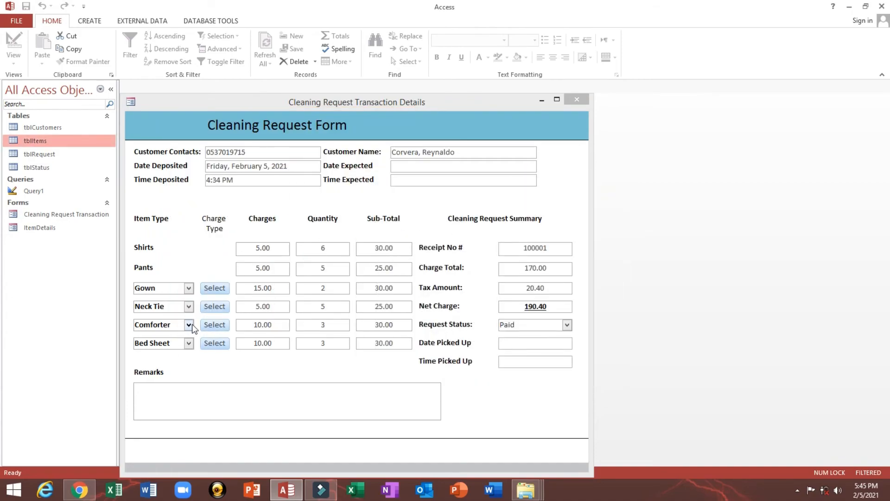
# - Switch Comforter to Per Weight charging and re-pick it so its charge becomes 25.00
pyautogui.click(209, 327)
pyautogui.moveTo(253, 113); pyautogui.dragTo(572, 145)
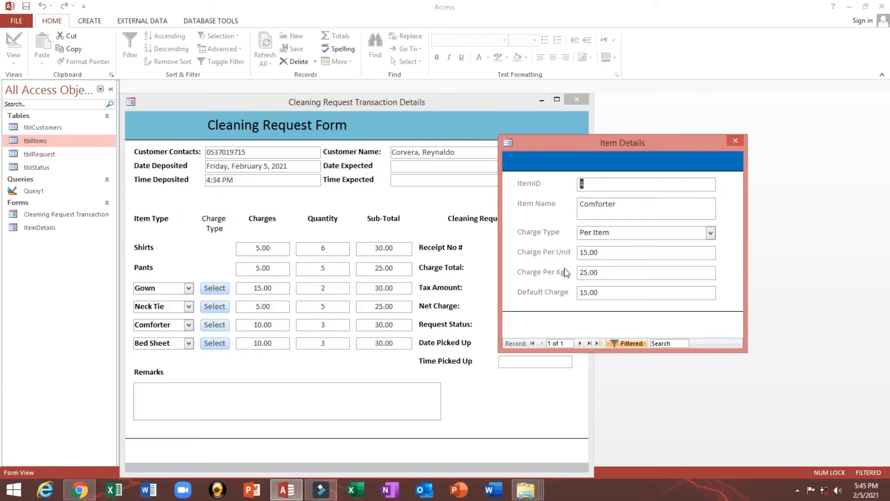
pyautogui.click(633, 272)
pyautogui.click(712, 232)
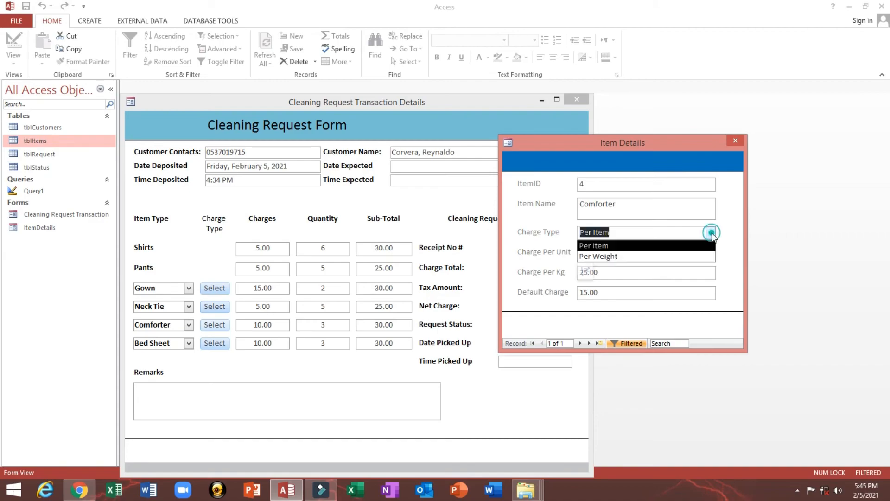
pyautogui.click(618, 257)
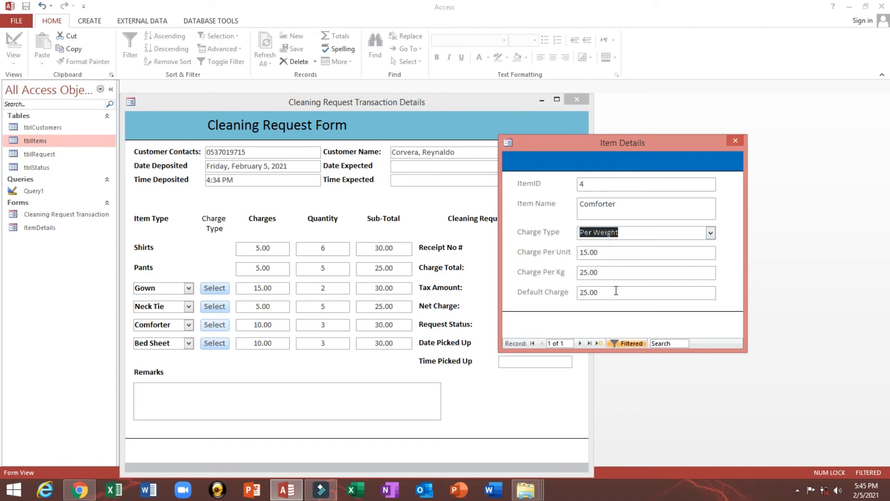
pyautogui.doubleClick(616, 290)
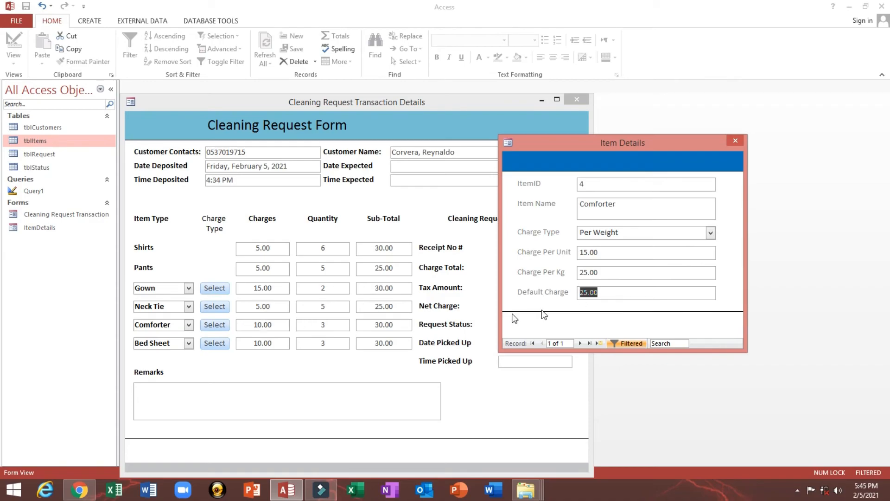
pyautogui.click(736, 141)
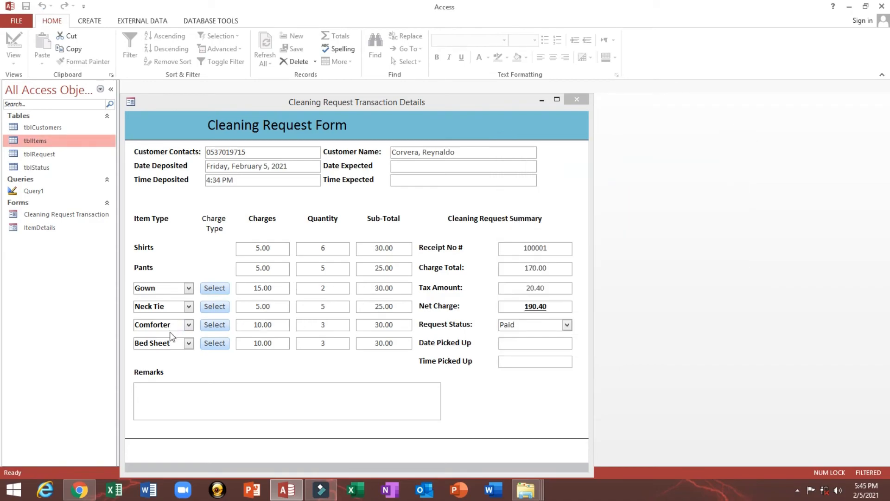
pyautogui.click(188, 325)
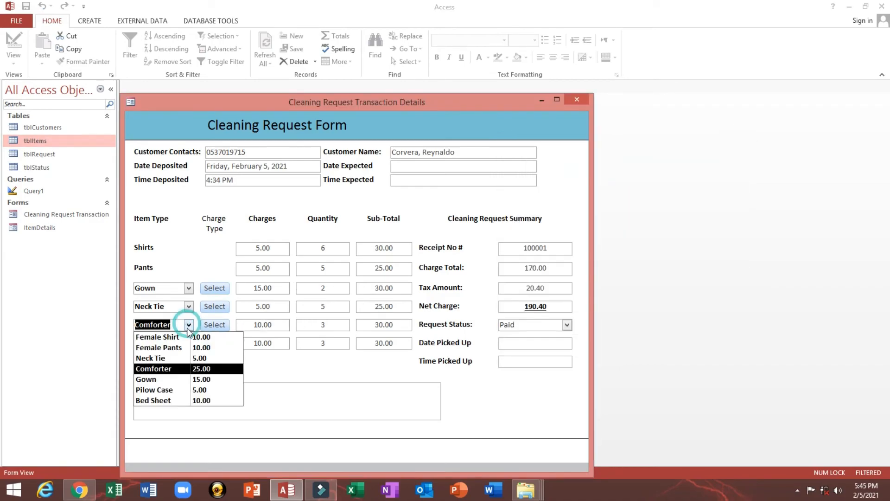
pyautogui.click(184, 369)
pyautogui.moveTo(244, 324); pyautogui.dragTo(334, 326)
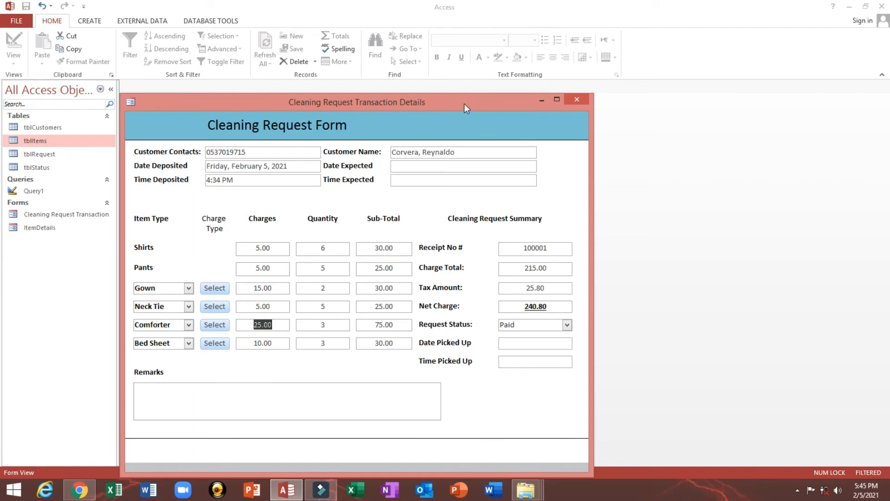
# - Set Date Picked Up to today's date, 2/5/2021, using the calendar
pyautogui.moveTo(463, 103); pyautogui.dragTo(465, 85)
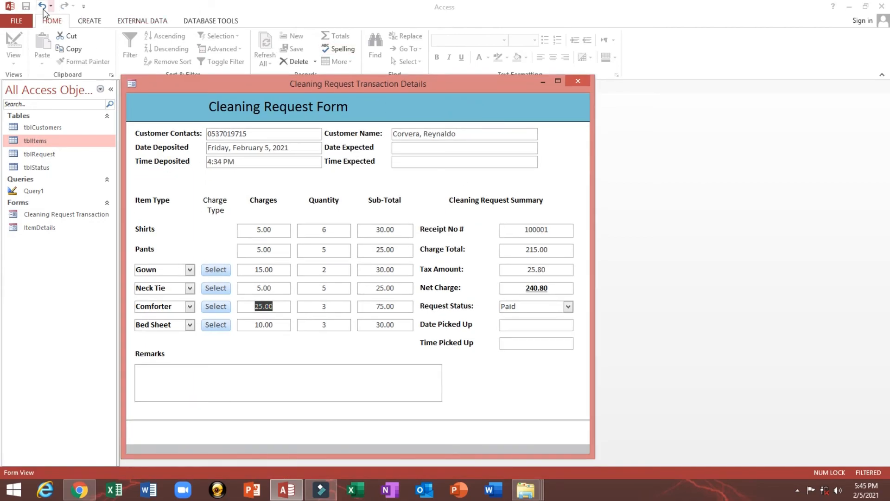
pyautogui.click(560, 325)
pyautogui.click(580, 325)
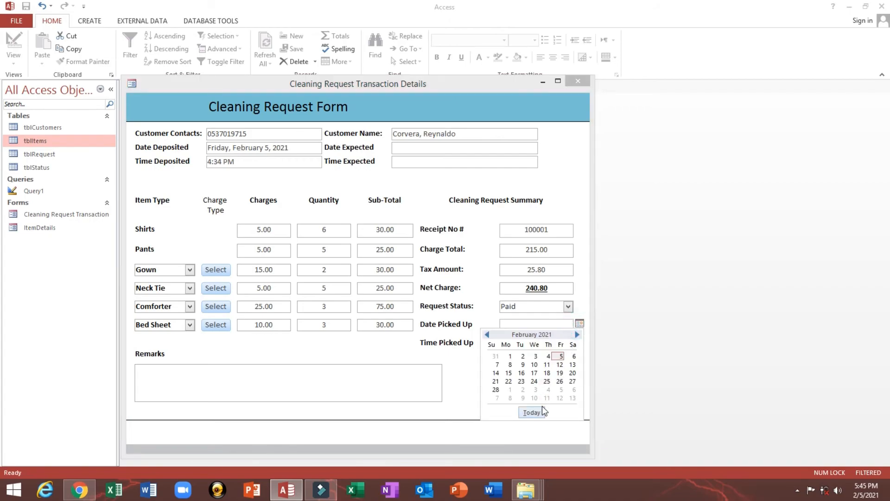
pyautogui.click(532, 412)
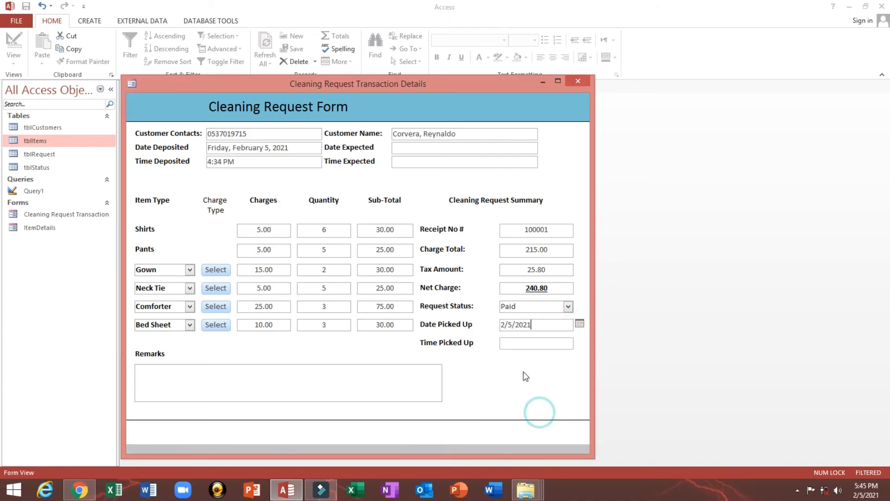
pyautogui.click(527, 342)
pyautogui.rightClick(577, 139)
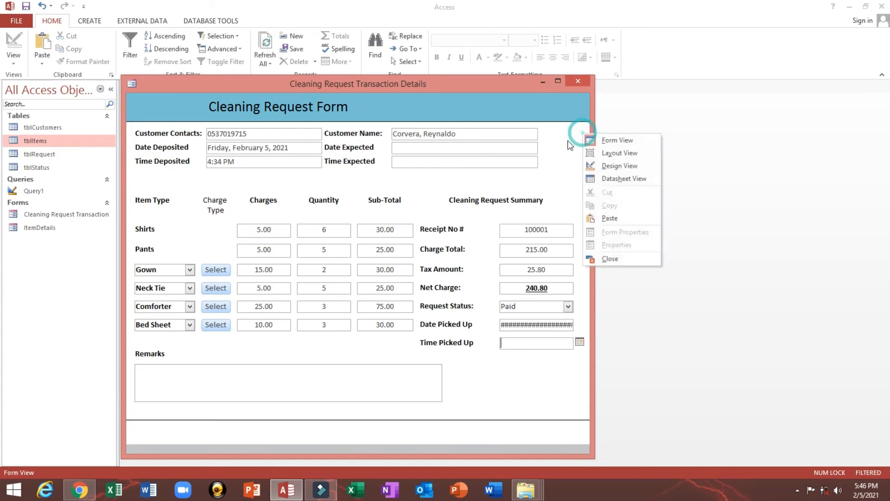
# - In Design View, widen the DatePickedUp, CustomerContacts and Customer Name text boxes
pyautogui.click(591, 175)
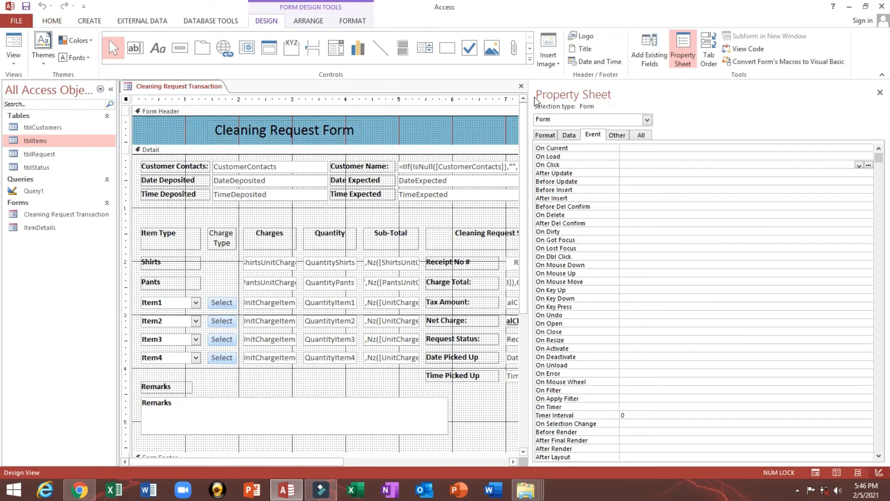
pyautogui.moveTo(528, 94); pyautogui.dragTo(810, 175)
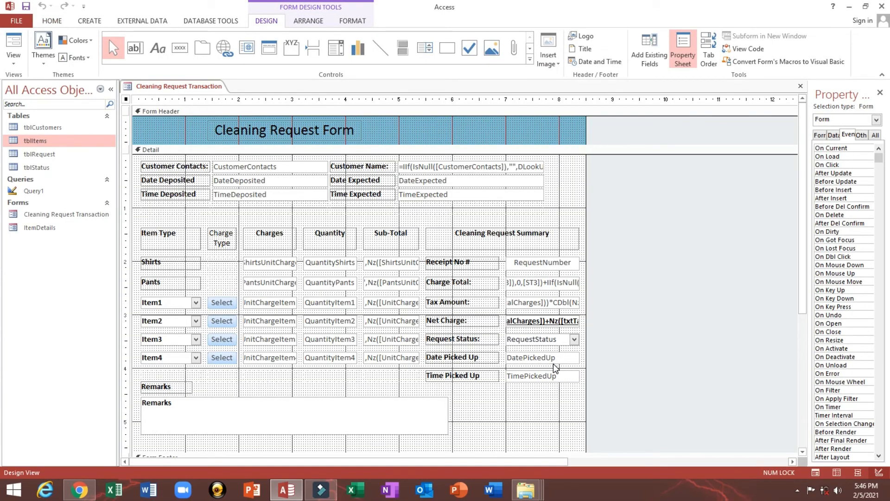
pyautogui.click(554, 360)
pyautogui.hotkey('shift', 'Right')
pyautogui.hotkey('shift', 'Right')
pyautogui.hotkey('shift', 'Right')
pyautogui.hotkey('shift', 'Right')
pyautogui.hotkey('shift', 'Right')
pyautogui.hotkey('shift', 'Right')
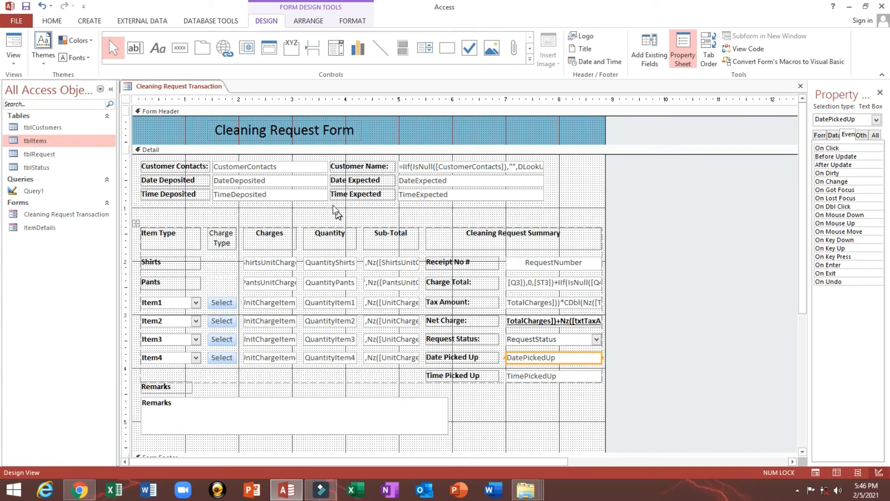
pyautogui.click(312, 167)
pyautogui.hotkey('shift', 'Right')
pyautogui.hotkey('shift', 'Right')
pyautogui.hotkey('shift', 'Right')
pyautogui.hotkey('shift', 'Right')
pyautogui.hotkey('shift', 'Right')
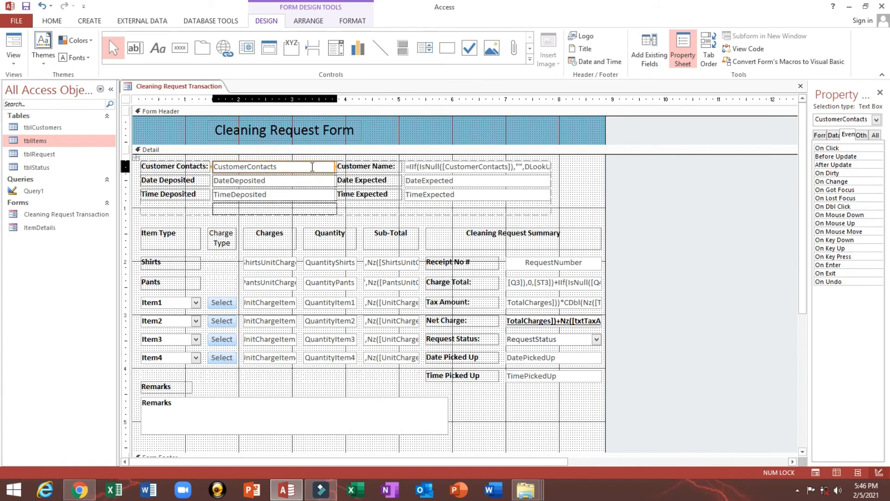
pyautogui.click(466, 165)
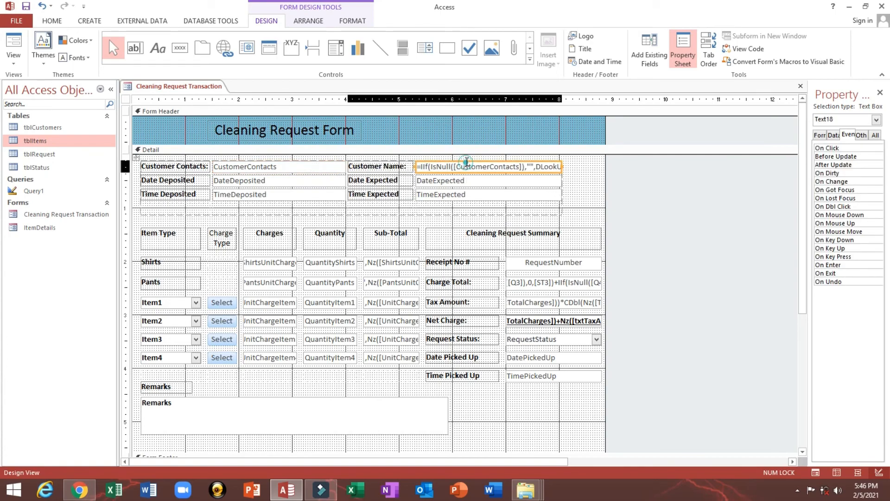
pyautogui.hotkey('shift', 'Right')
pyautogui.hotkey('shift', 'Right')
pyautogui.hotkey('shift', 'Right')
pyautogui.hotkey('shift', 'Right')
pyautogui.hotkey('shift', 'Right')
pyautogui.hotkey('shift', 'Right')
pyautogui.hotkey('shift', 'Right')
pyautogui.hotkey('shift', 'Right')
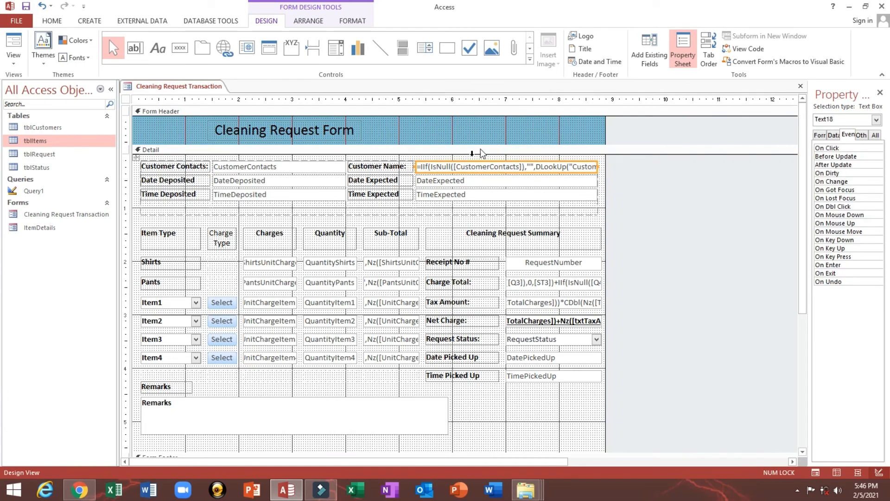
# - Stretch the Cleaning Request Form title across the header and view the form with data
pyautogui.click(307, 140)
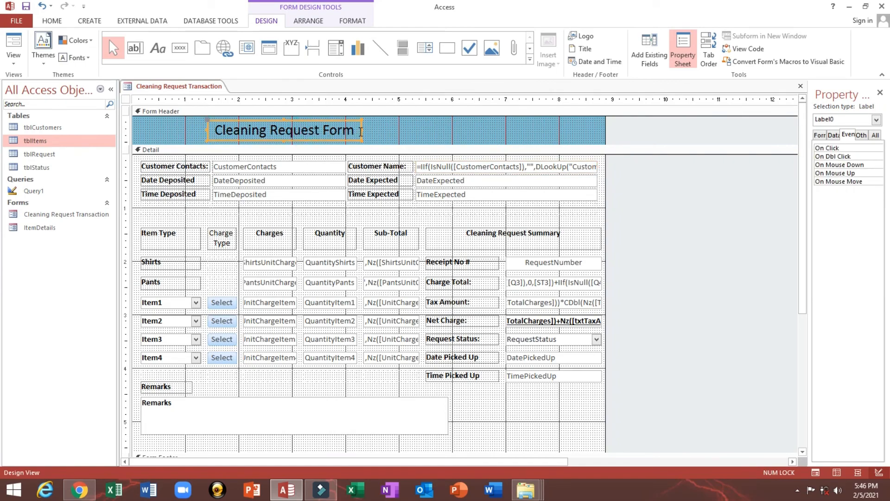
pyautogui.moveTo(361, 132); pyautogui.dragTo(465, 130)
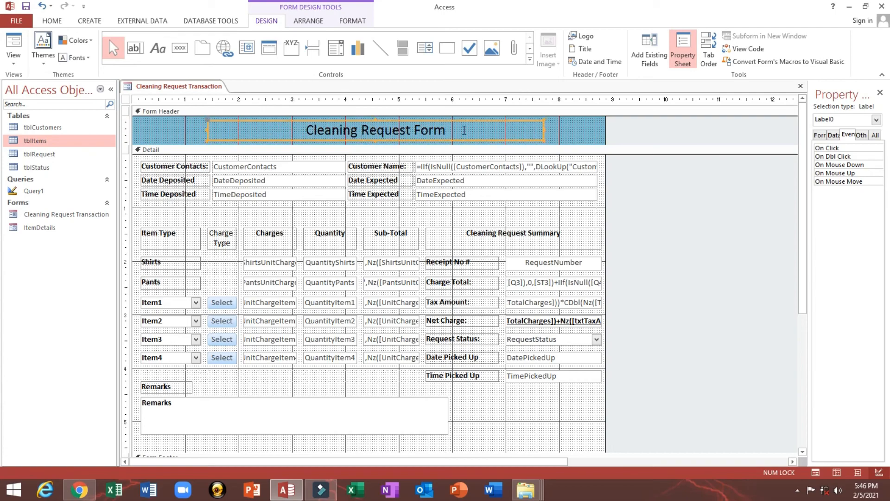
pyautogui.click(19, 38)
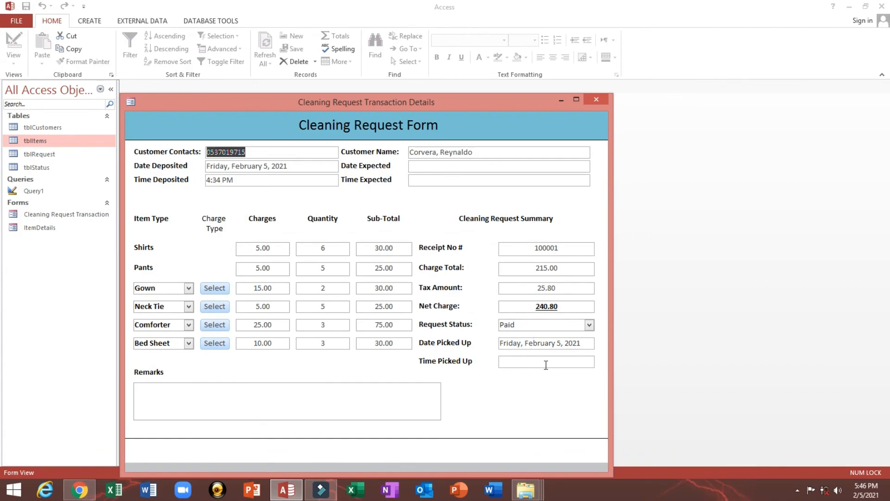
pyautogui.click(546, 365)
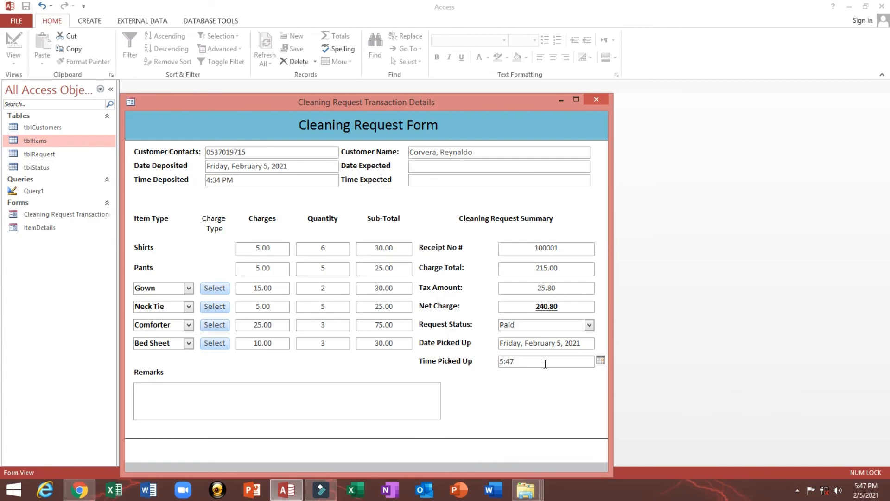
# - Change the Time Picked Up to 5:47 PM
pyautogui.click(400, 405)
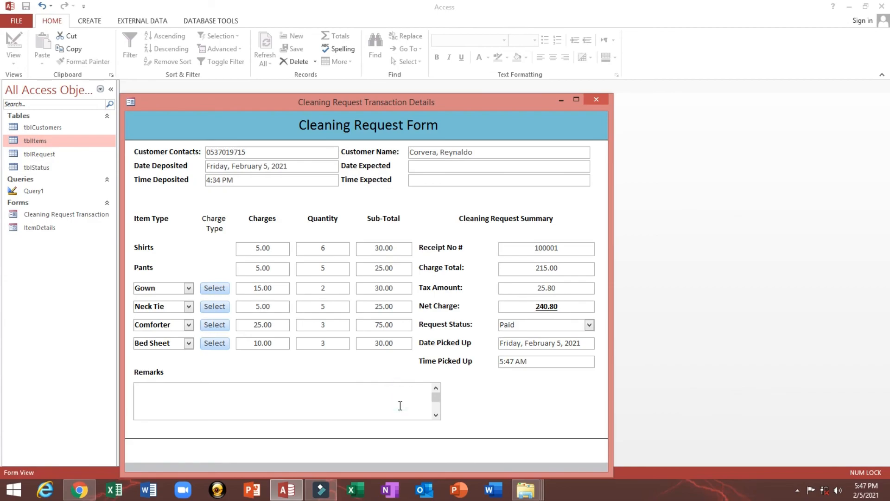
pyautogui.click(371, 398)
pyautogui.click(356, 401)
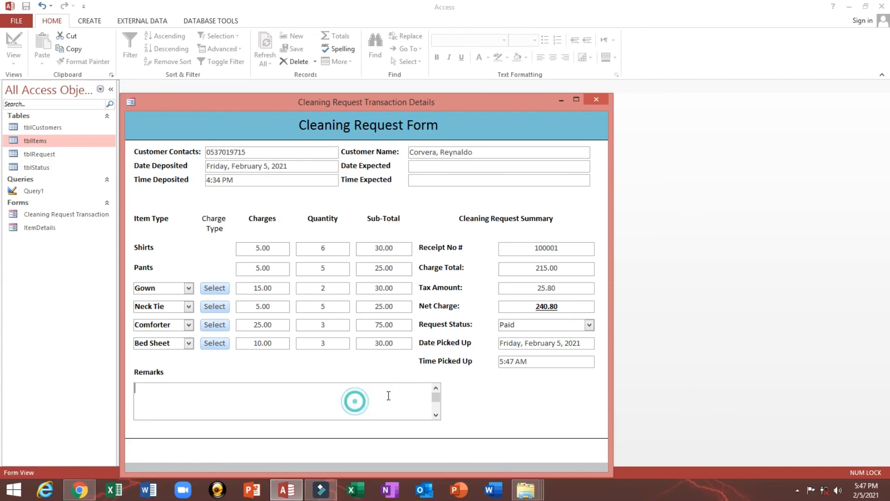
pyautogui.doubleClick(521, 362)
pyautogui.write('pm')
pyautogui.press('Tab')
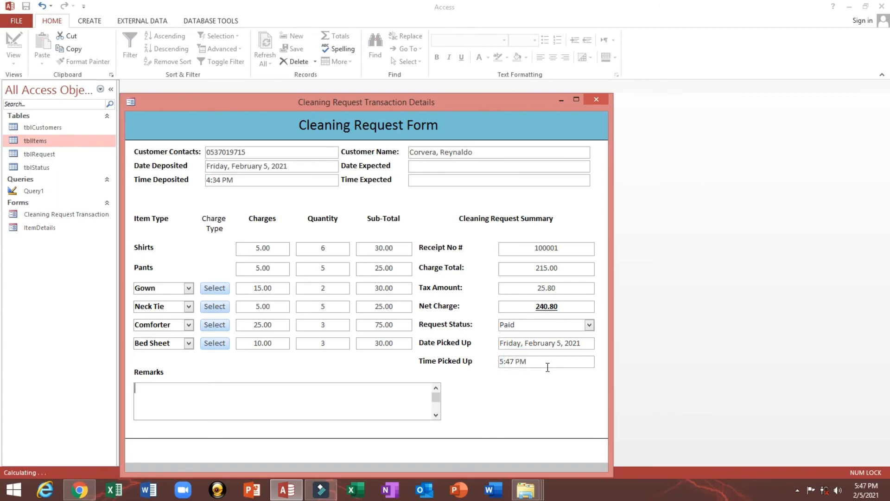
# - Enter the remark 'Cleaning Request is ready or completed'
pyautogui.click(310, 402)
pyautogui.write('Cel')
pyautogui.press('BackSpace')
pyautogui.write('leaning Request is ready')
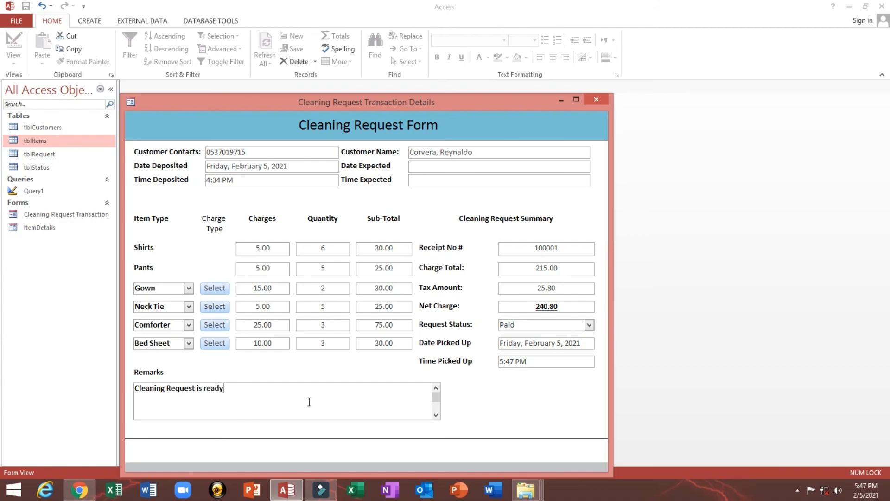
pyautogui.write('or completed')
pyautogui.moveTo(412, 104); pyautogui.dragTo(411, 71)
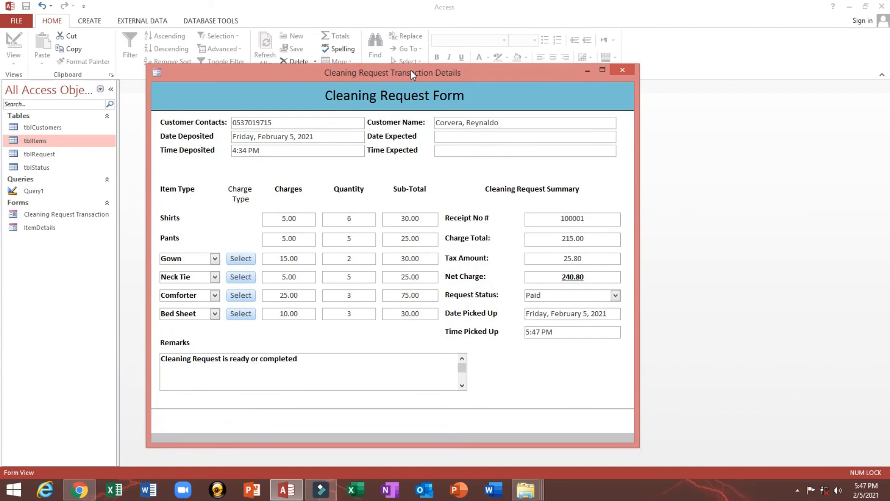
pyautogui.click(305, 121)
pyautogui.moveTo(306, 121); pyautogui.dragTo(129, 121)
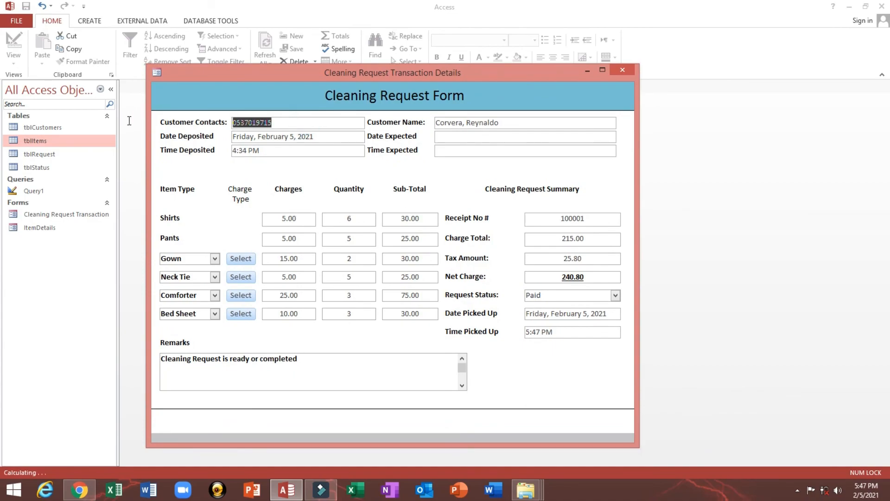
pyautogui.click(281, 219)
pyautogui.doubleClick(281, 219)
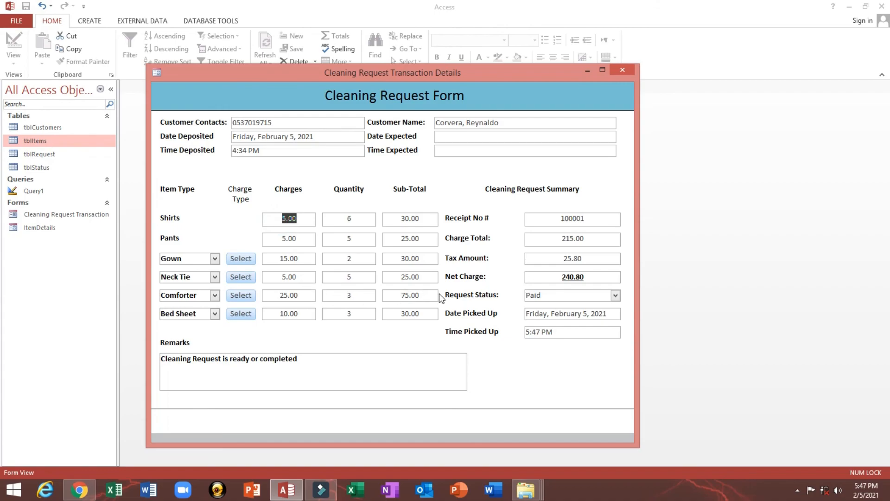
pyautogui.moveTo(552, 219); pyautogui.dragTo(621, 220)
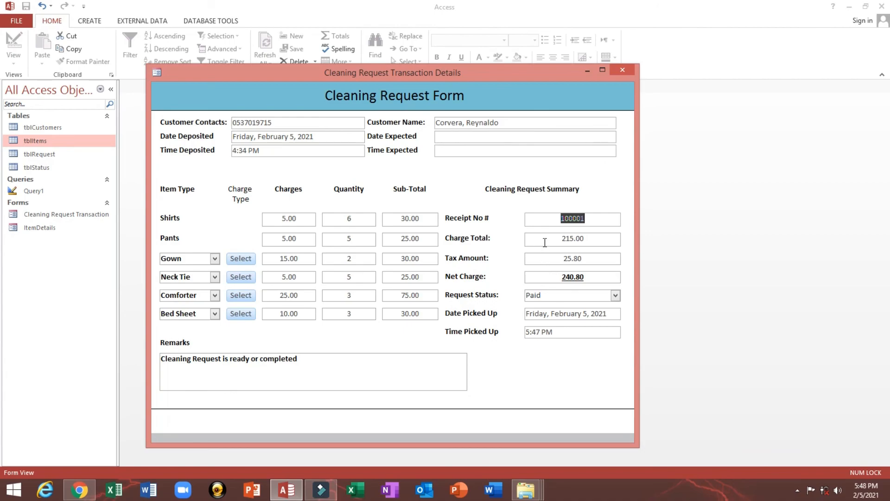
pyautogui.moveTo(545, 241); pyautogui.dragTo(619, 241)
pyautogui.click(528, 258)
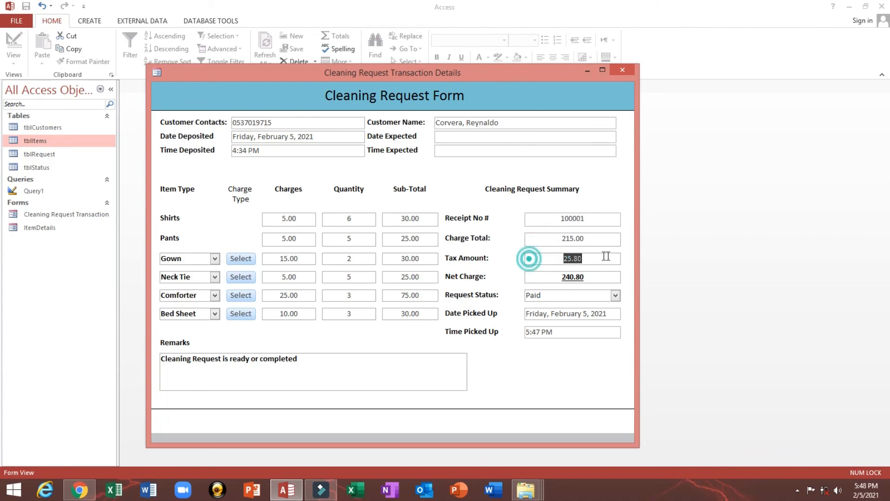
pyautogui.click(527, 277)
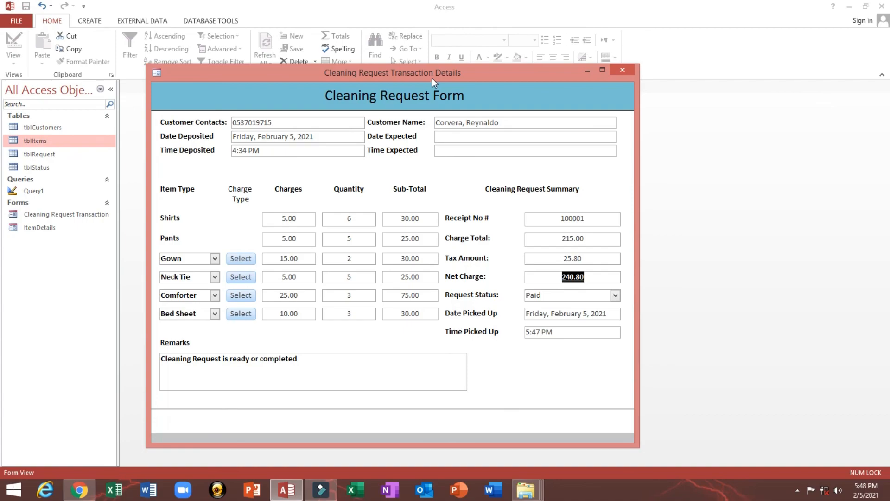
pyautogui.moveTo(432, 78); pyautogui.dragTo(480, 71)
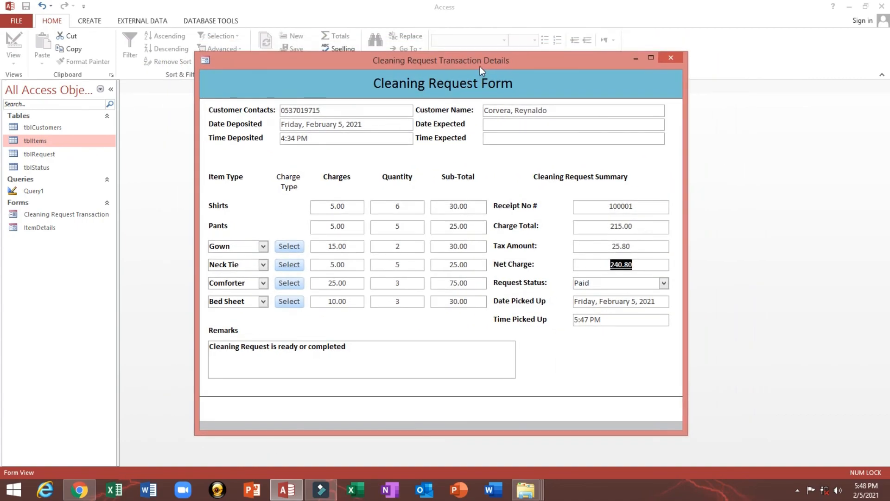